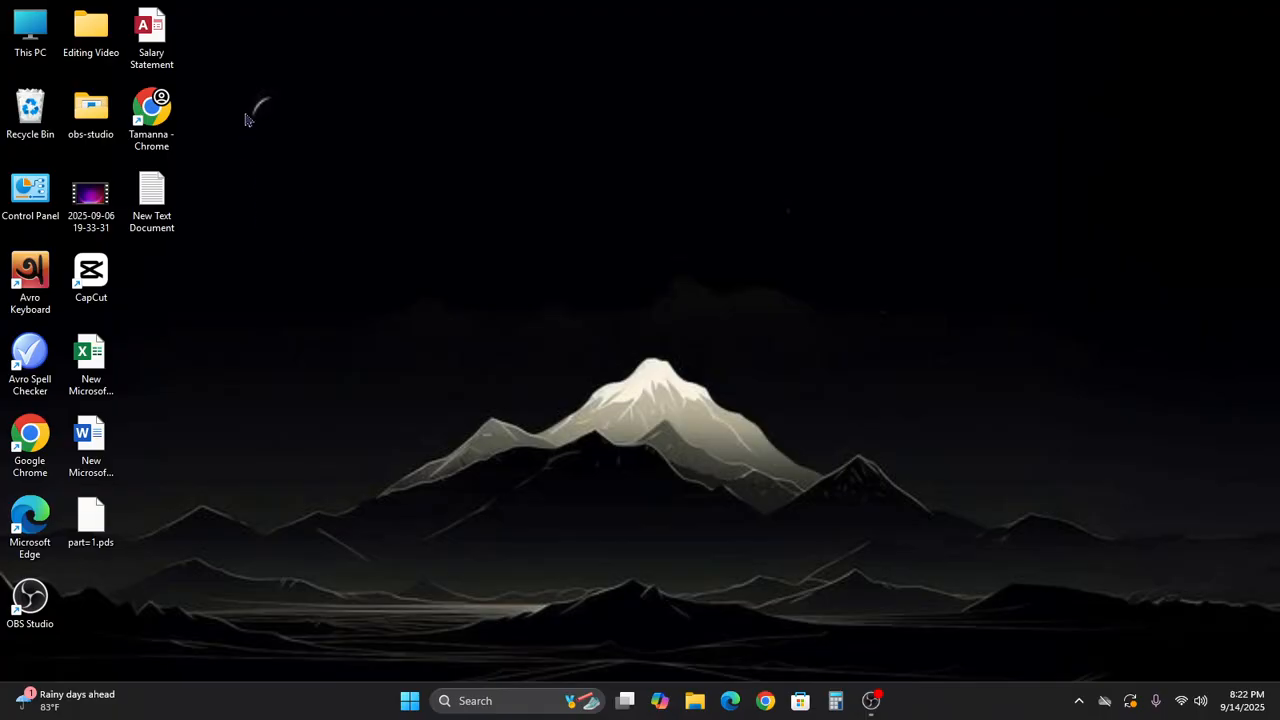
Step: Open the Salary Statement database and permanently delete the Head Offic_Report report
{"action": "double_click", "coordinate": [149, 32]}
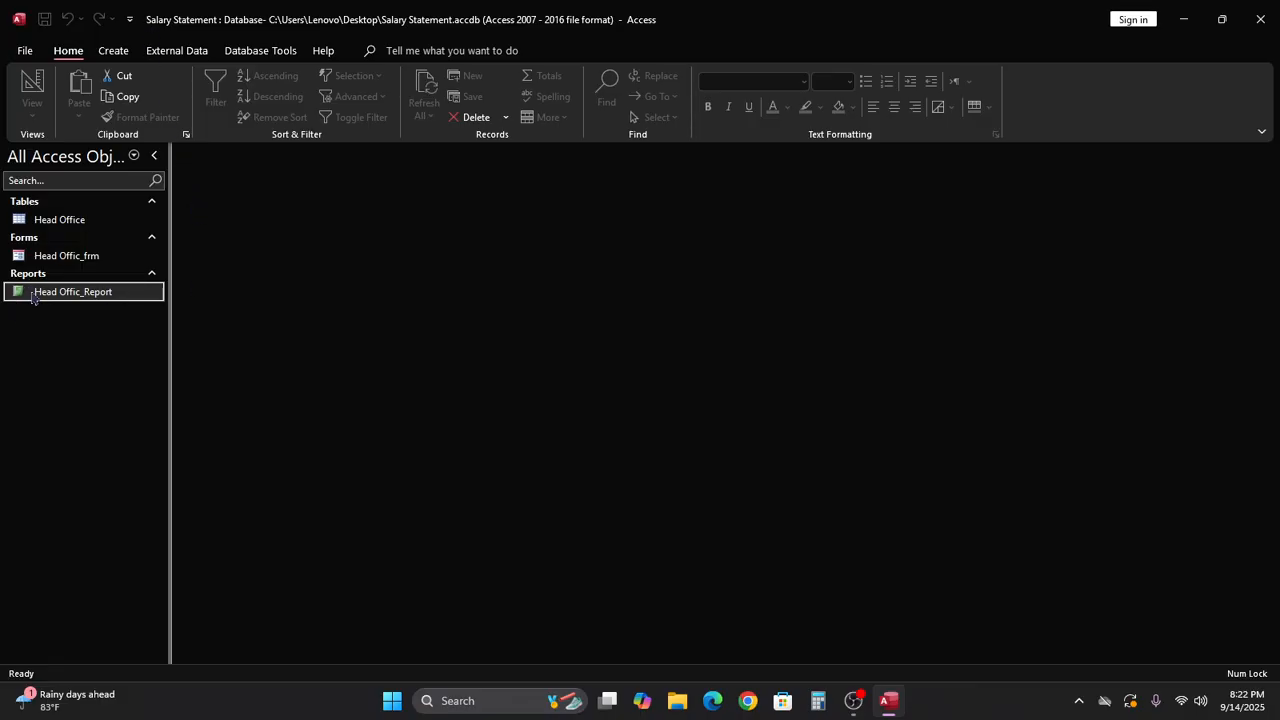
{"action": "key", "text": "Delete"}
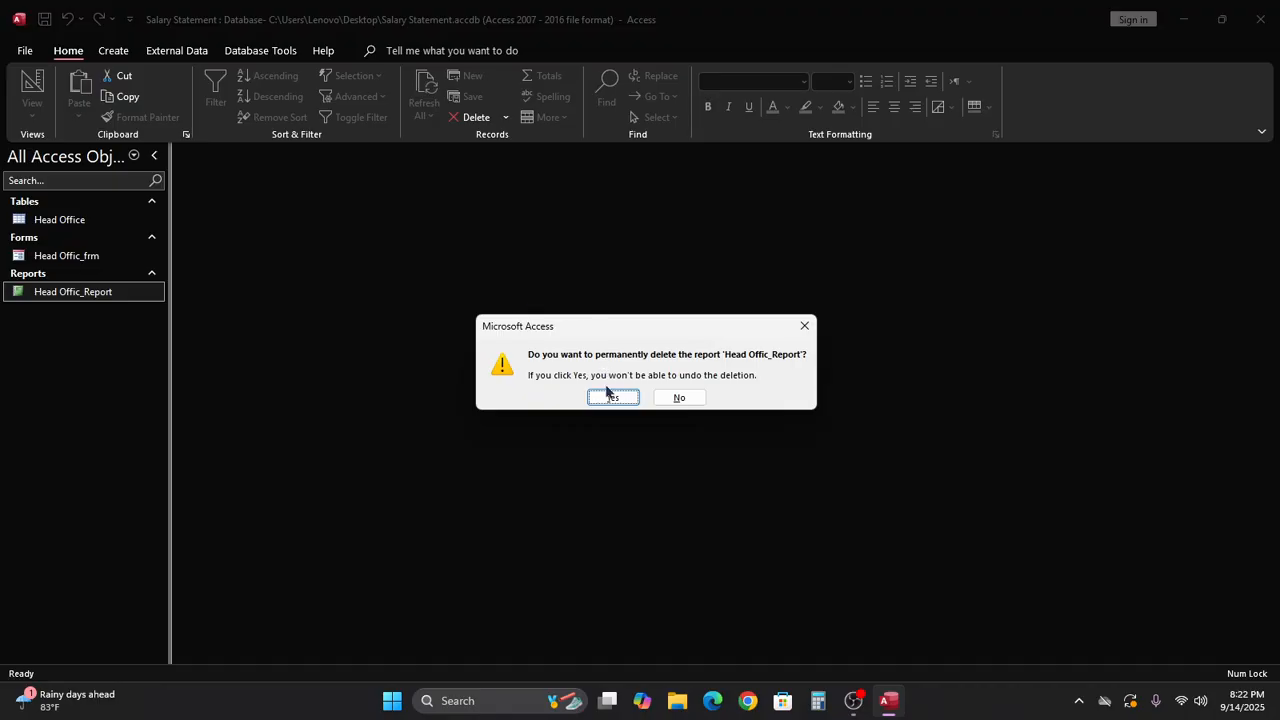
{"action": "left_click", "coordinate": [607, 394]}
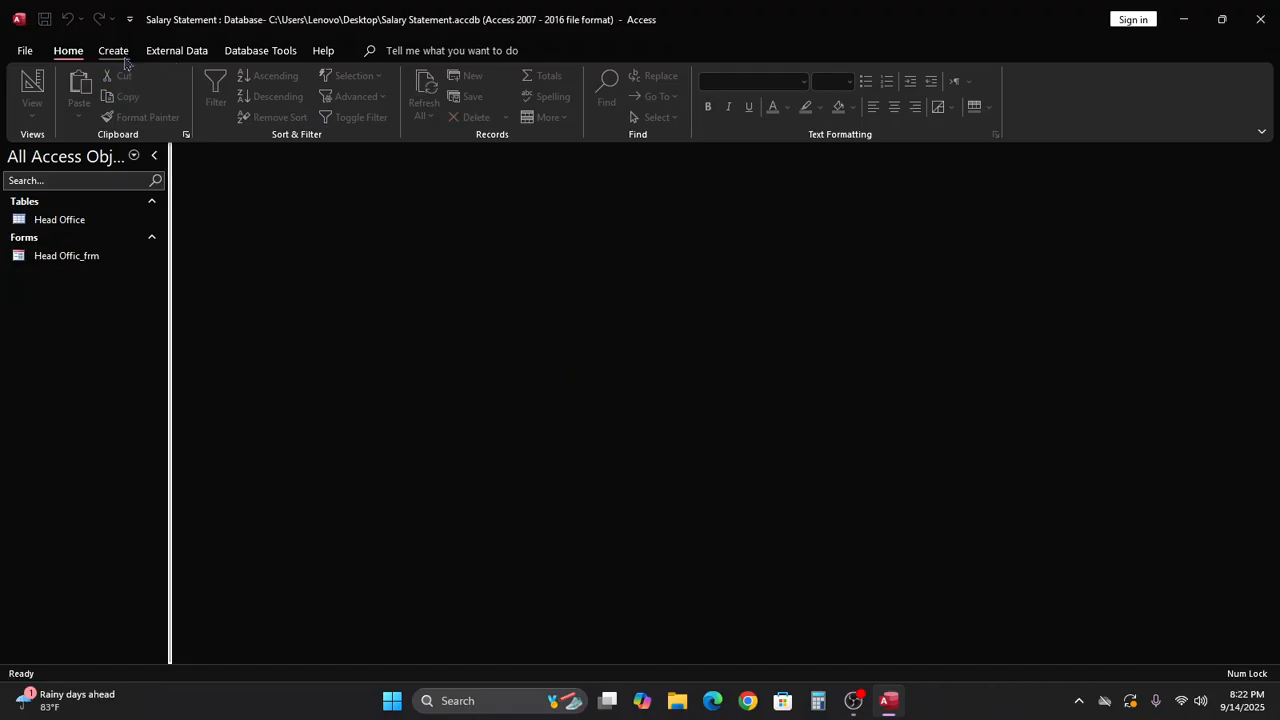
{"action": "left_click", "coordinate": [113, 50]}
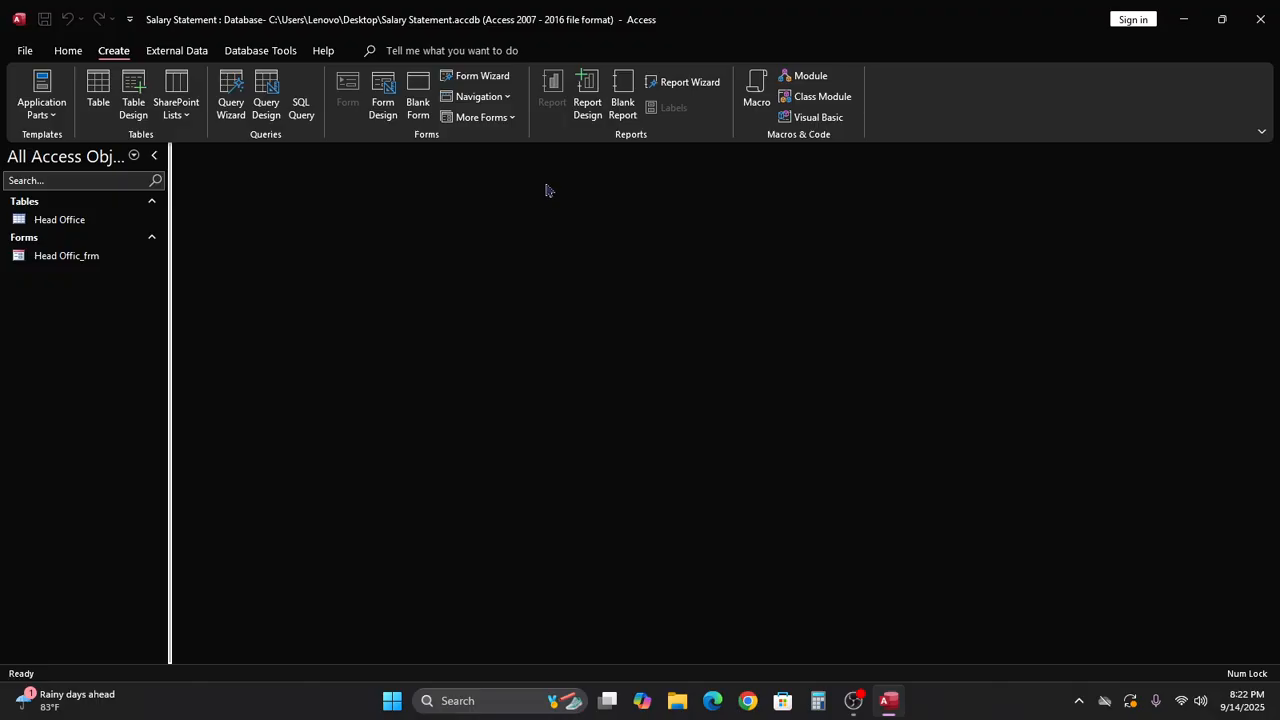
{"action": "left_click", "coordinate": [588, 93]}
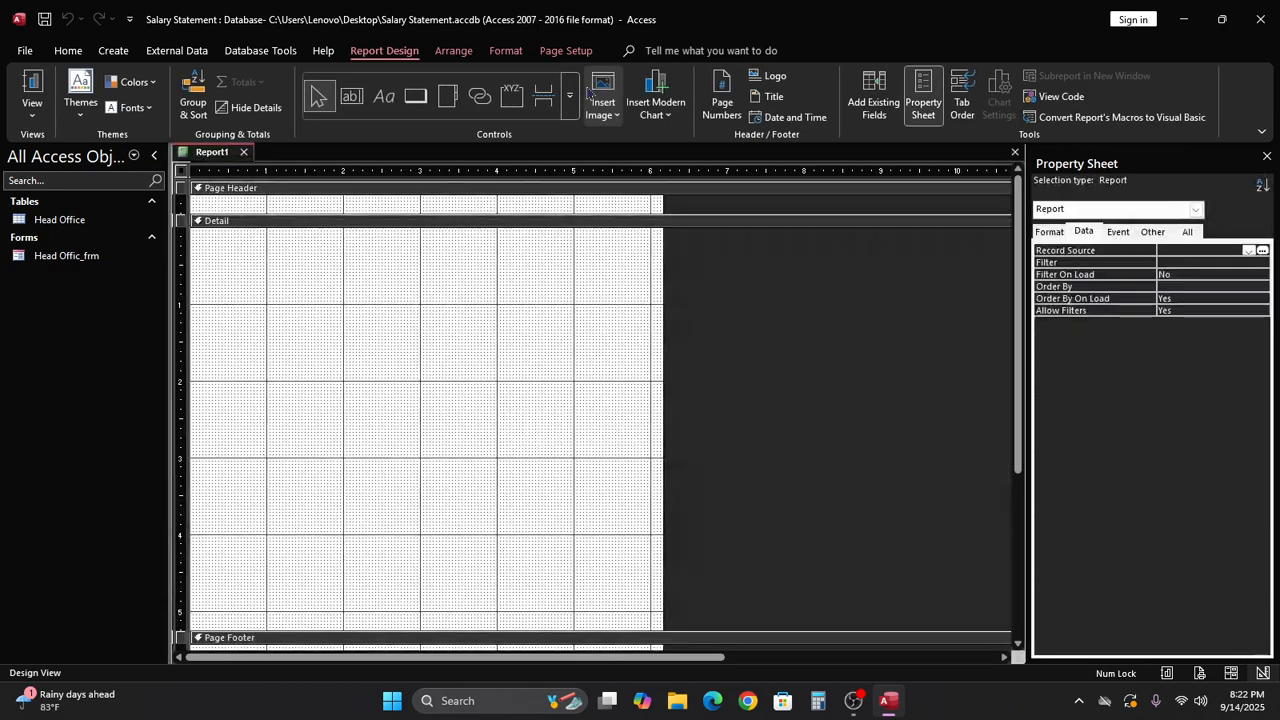
{"action": "left_click", "coordinate": [1015, 152]}
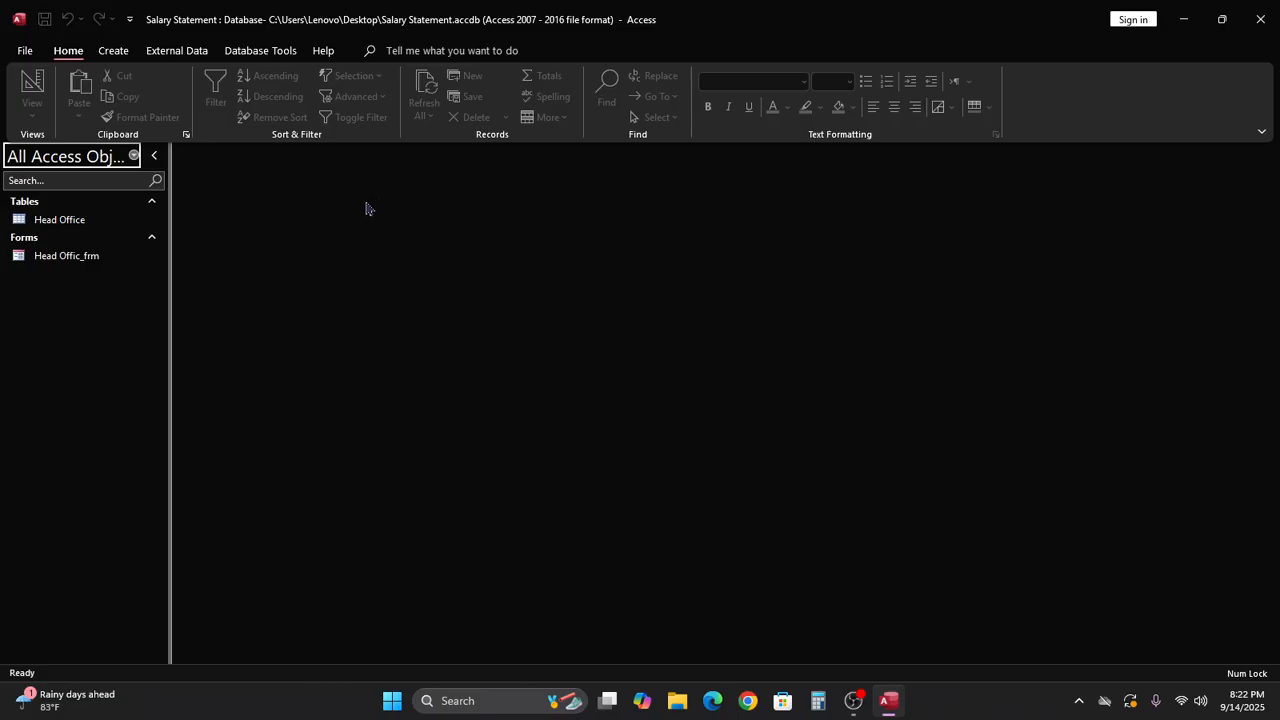
Step: Create a new report based on the Head Offic_frm form and show it in Design View
{"action": "left_click", "coordinate": [64, 262]}
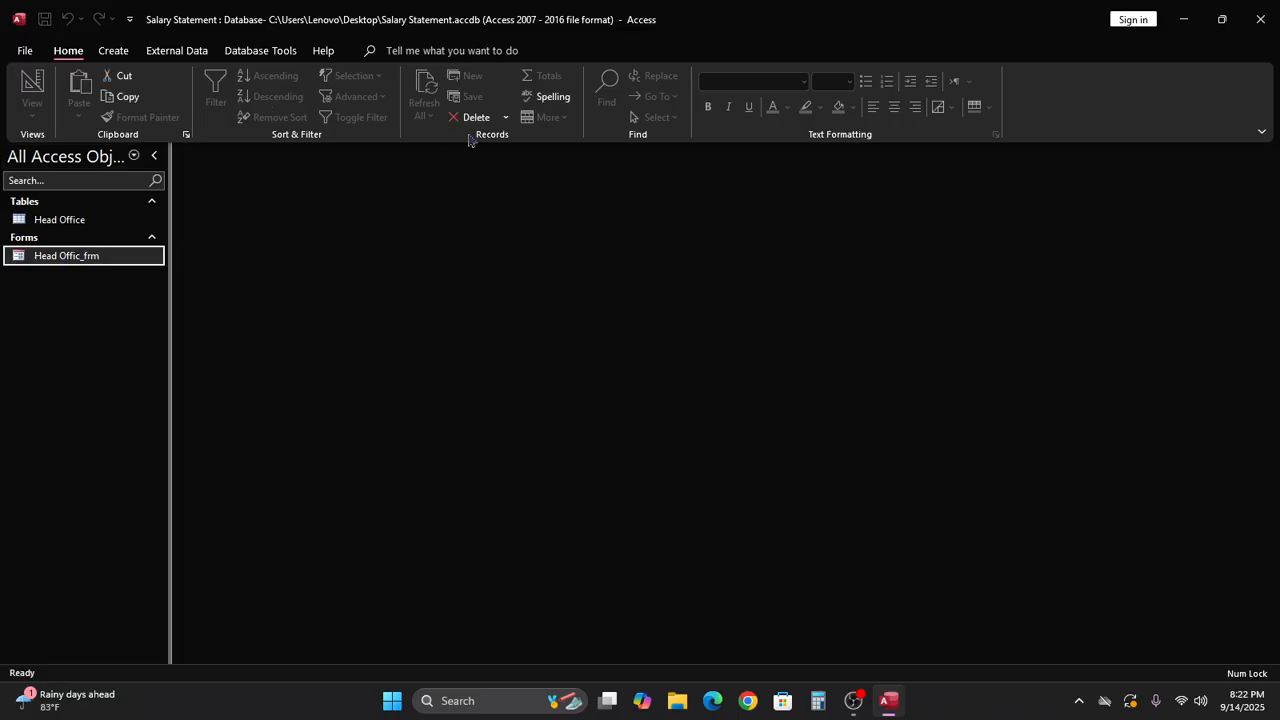
{"action": "left_click", "coordinate": [113, 50]}
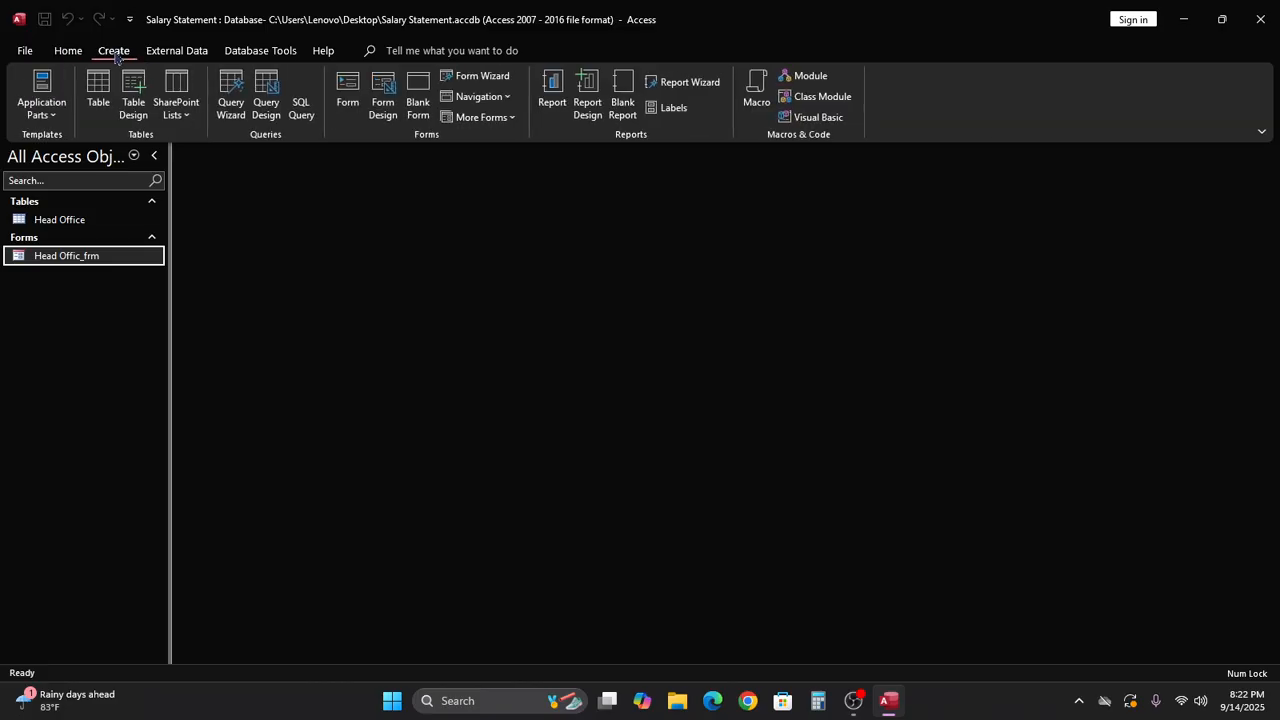
{"action": "left_click", "coordinate": [552, 90]}
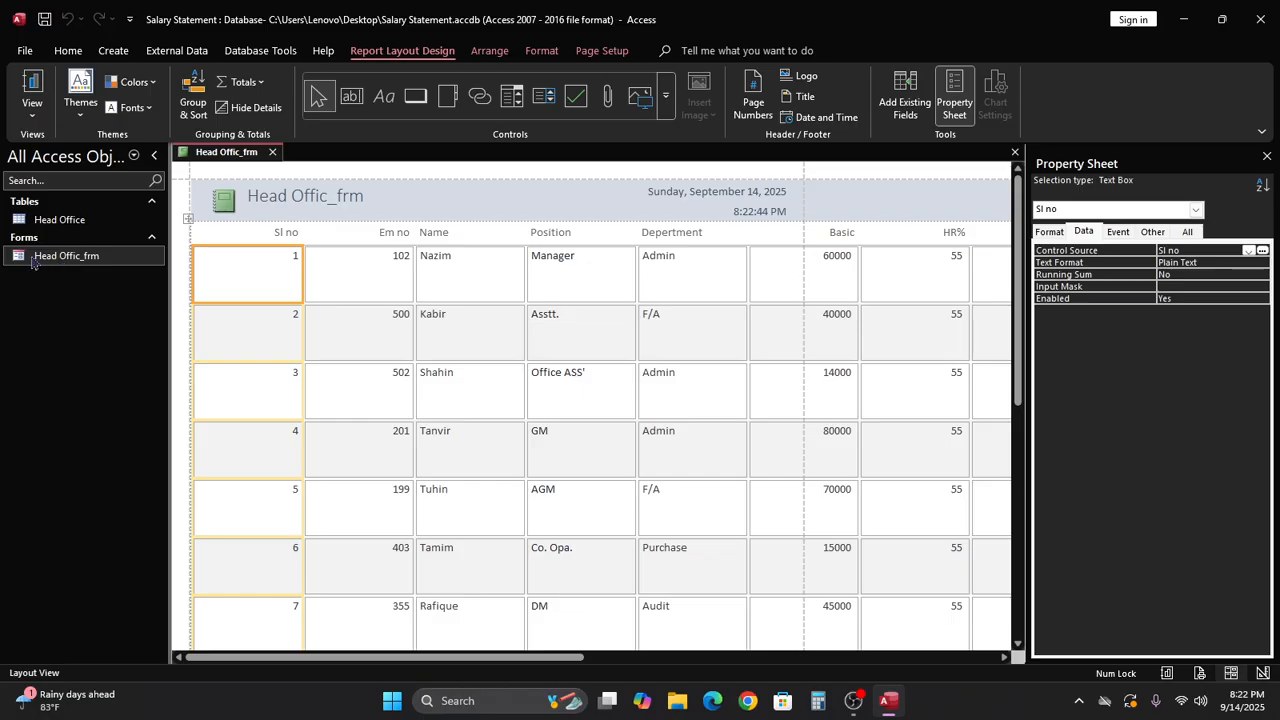
{"action": "right_click", "coordinate": [23, 262]}
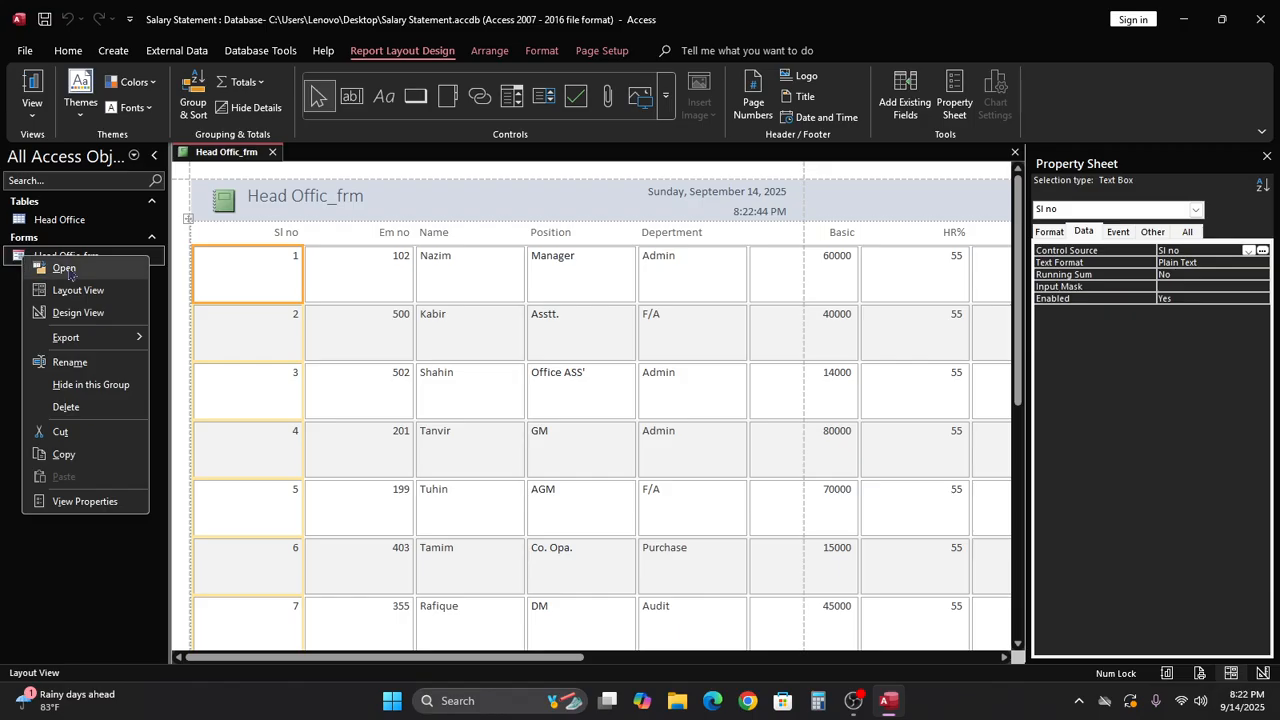
{"action": "left_click", "coordinate": [251, 286]}
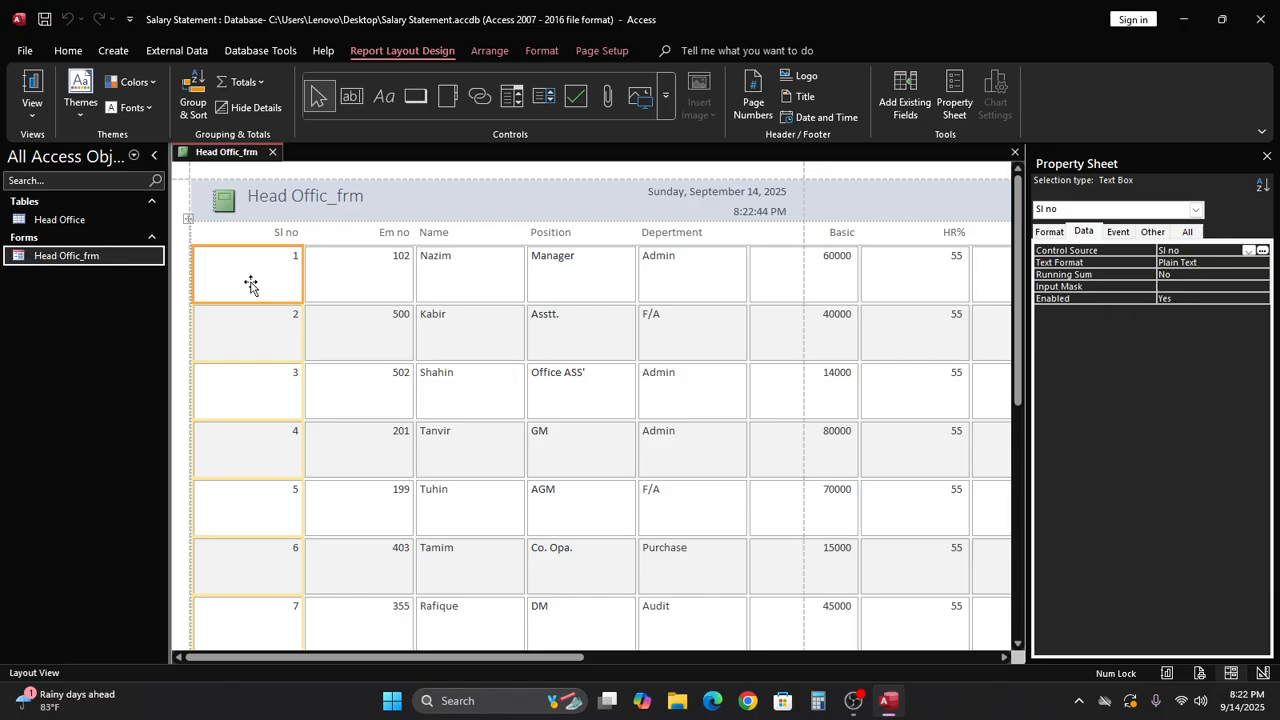
{"action": "right_click", "coordinate": [205, 158]}
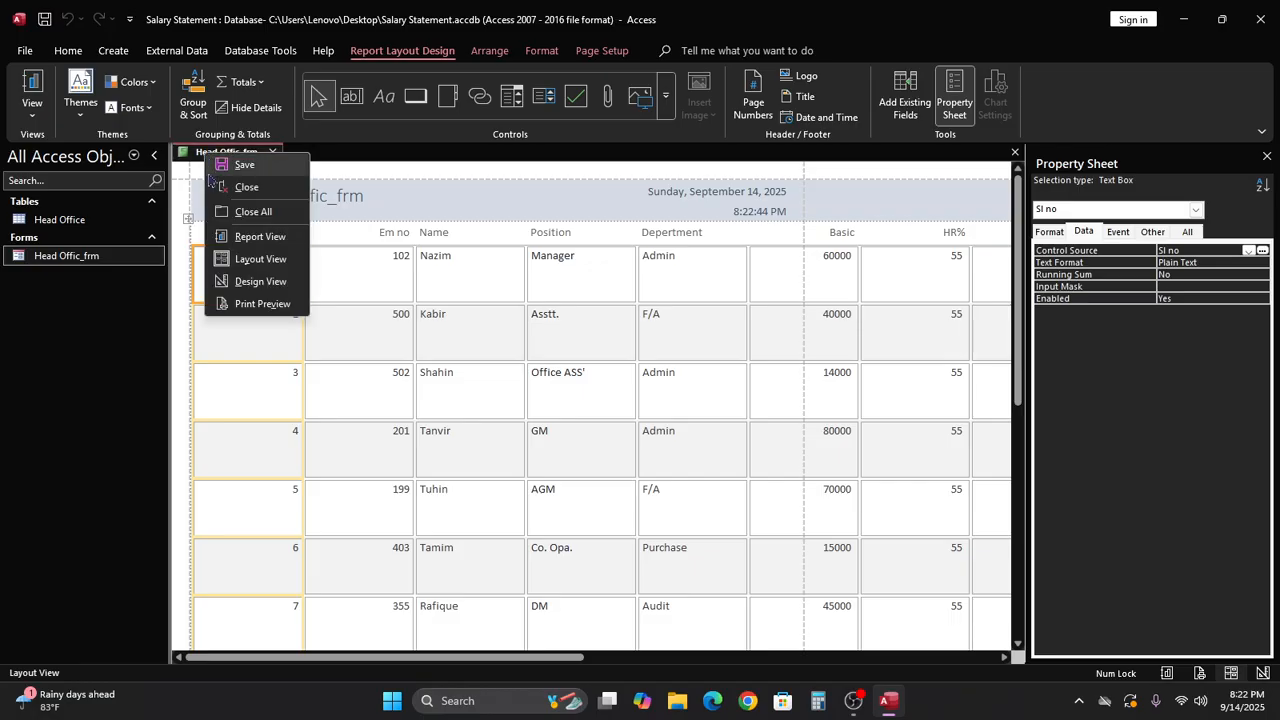
{"action": "left_click", "coordinate": [268, 283]}
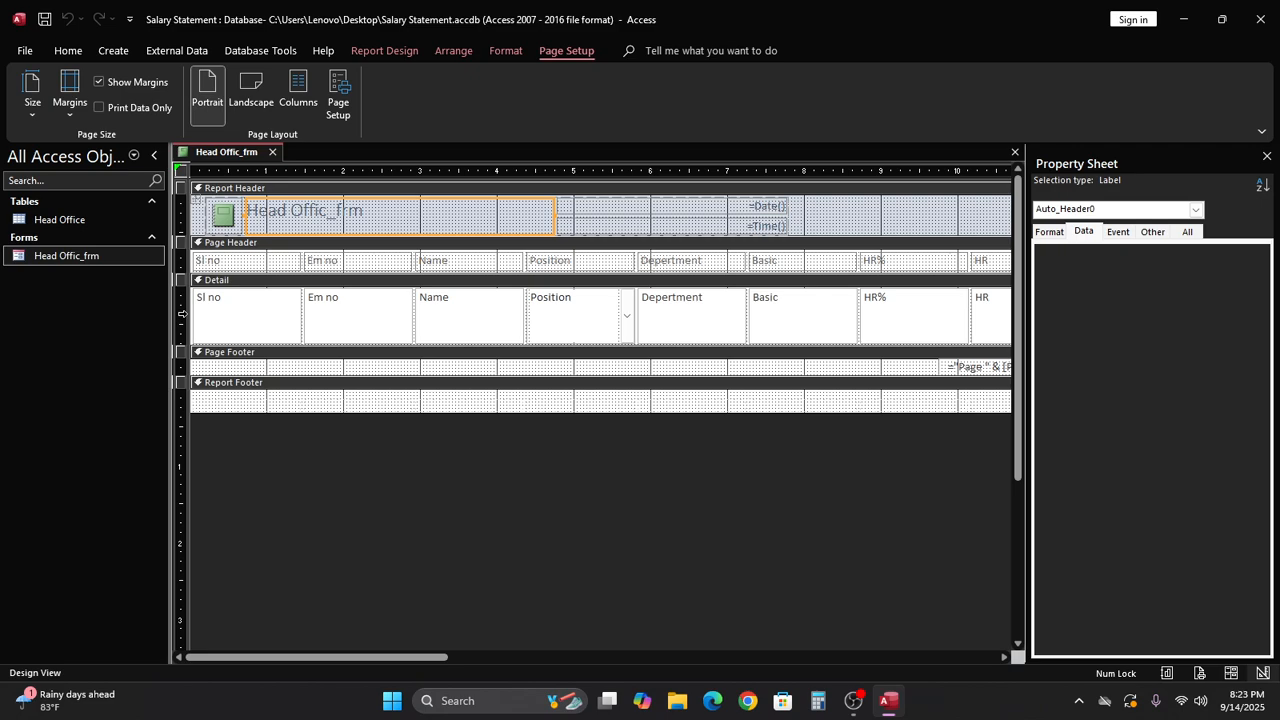
Step: Extend the Detail section slightly and reduce the height of all its fields to a single text line
{"action": "left_click", "coordinate": [183, 313]}
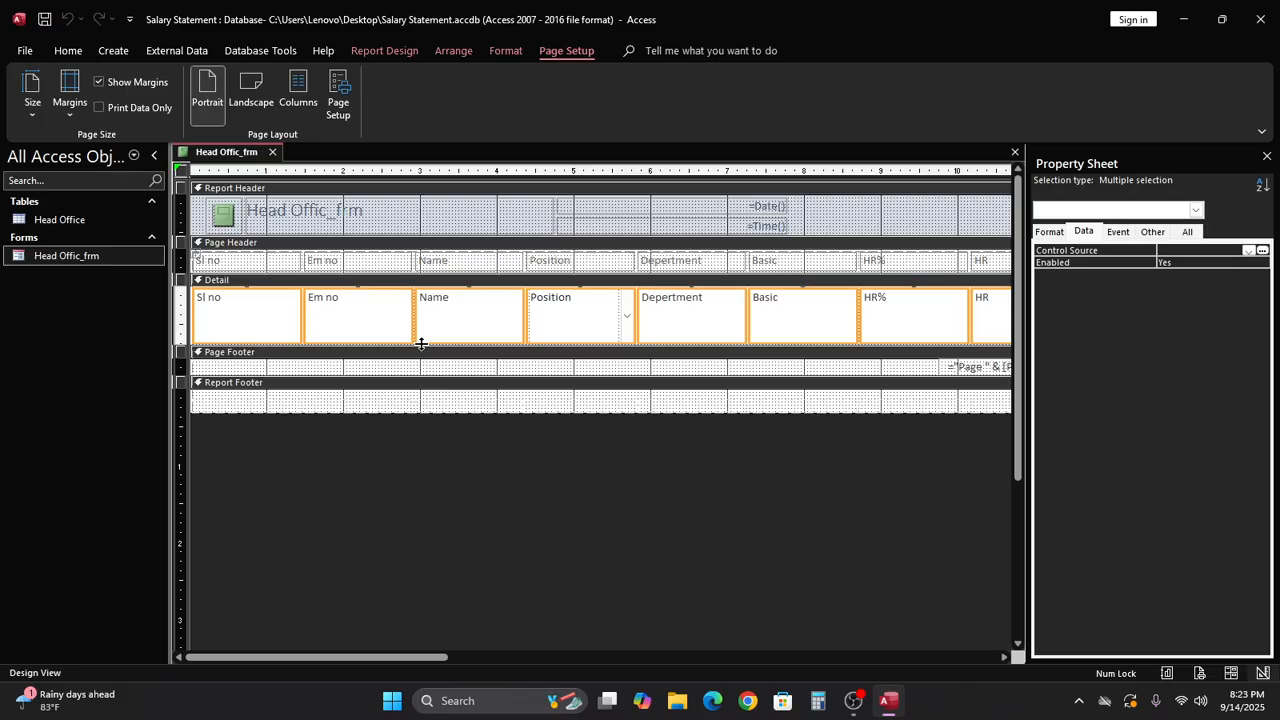
{"action": "left_click_drag", "start_coordinate": [423, 360], "coordinate": [423, 374]}
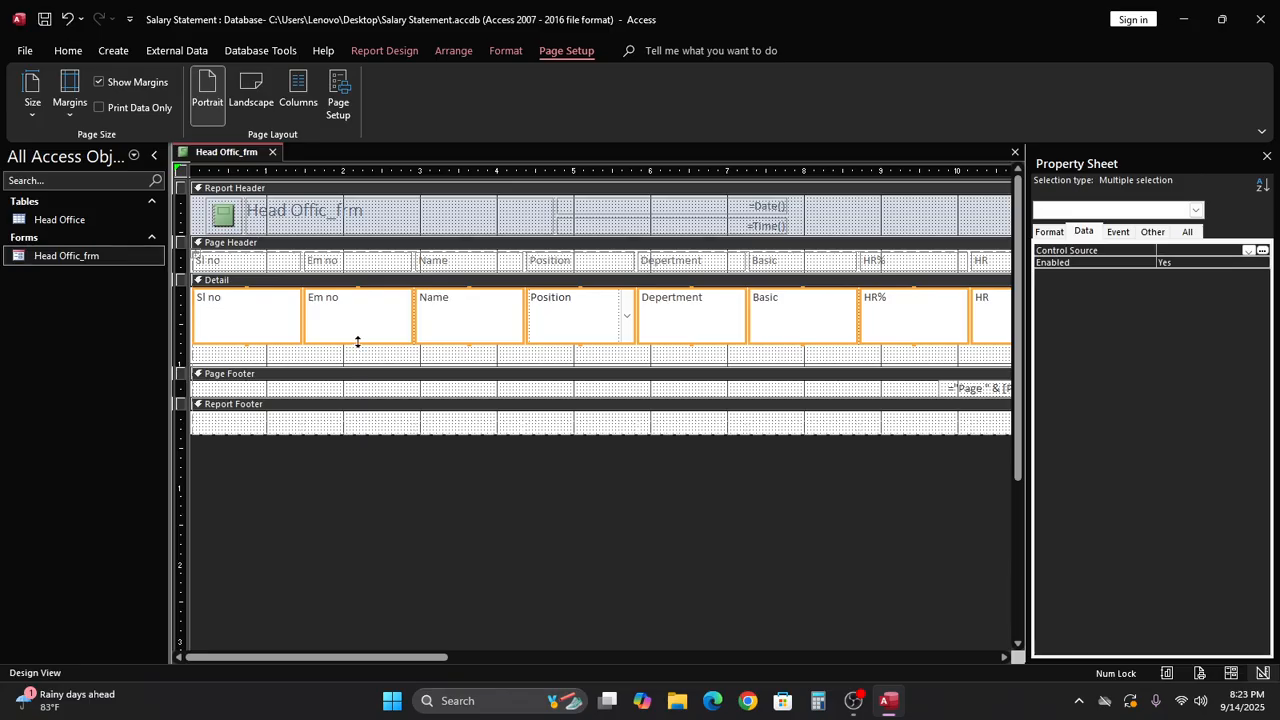
{"action": "left_click_drag", "start_coordinate": [357, 343], "coordinate": [360, 310]}
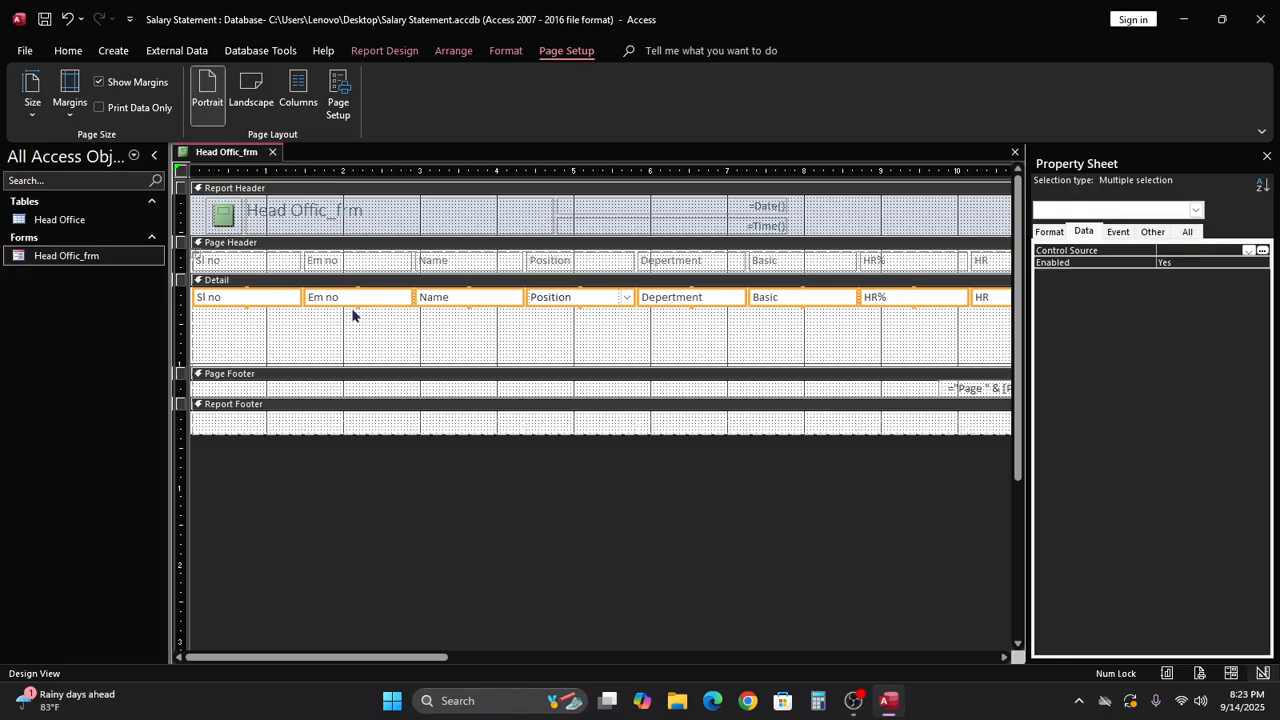
Step: Narrow the Sl no label and field to about 0.6 inch and the Em no label and field to about 0.8 inch
{"action": "left_click", "coordinate": [262, 257]}
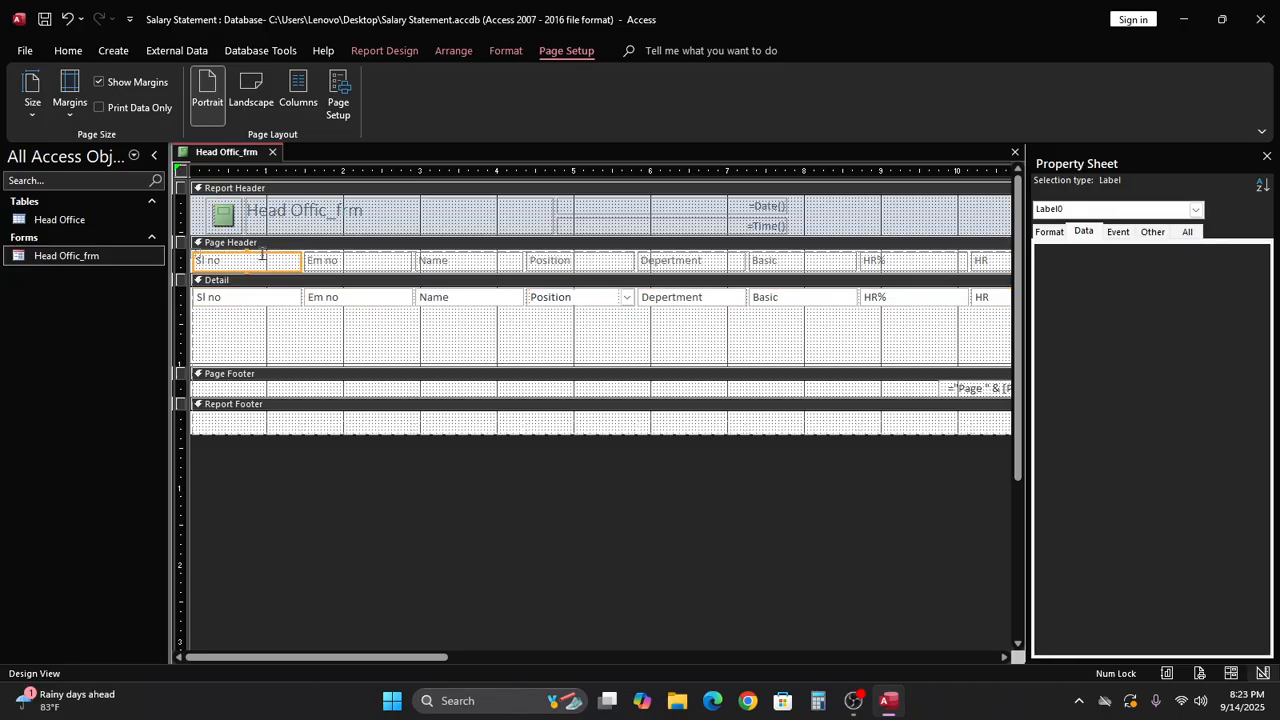
{"action": "left_click", "coordinate": [264, 297], "text": "shift"}
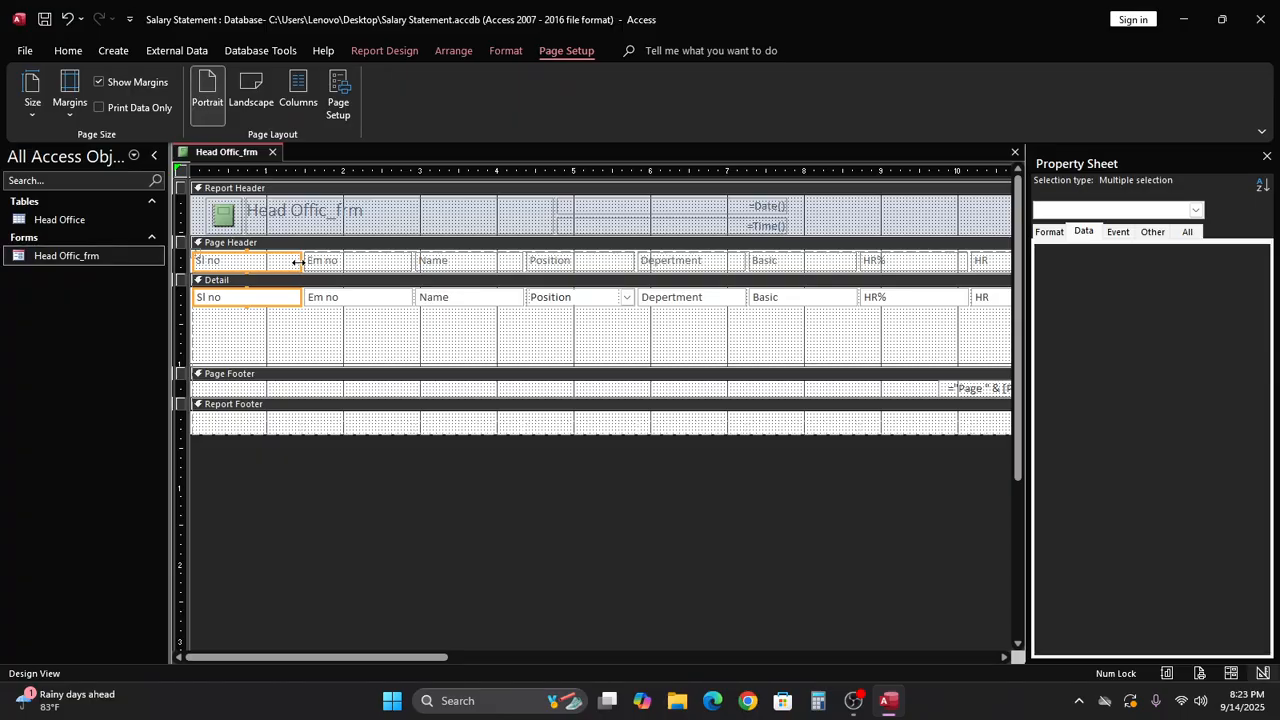
{"action": "left_click_drag", "start_coordinate": [298, 261], "coordinate": [237, 272]}
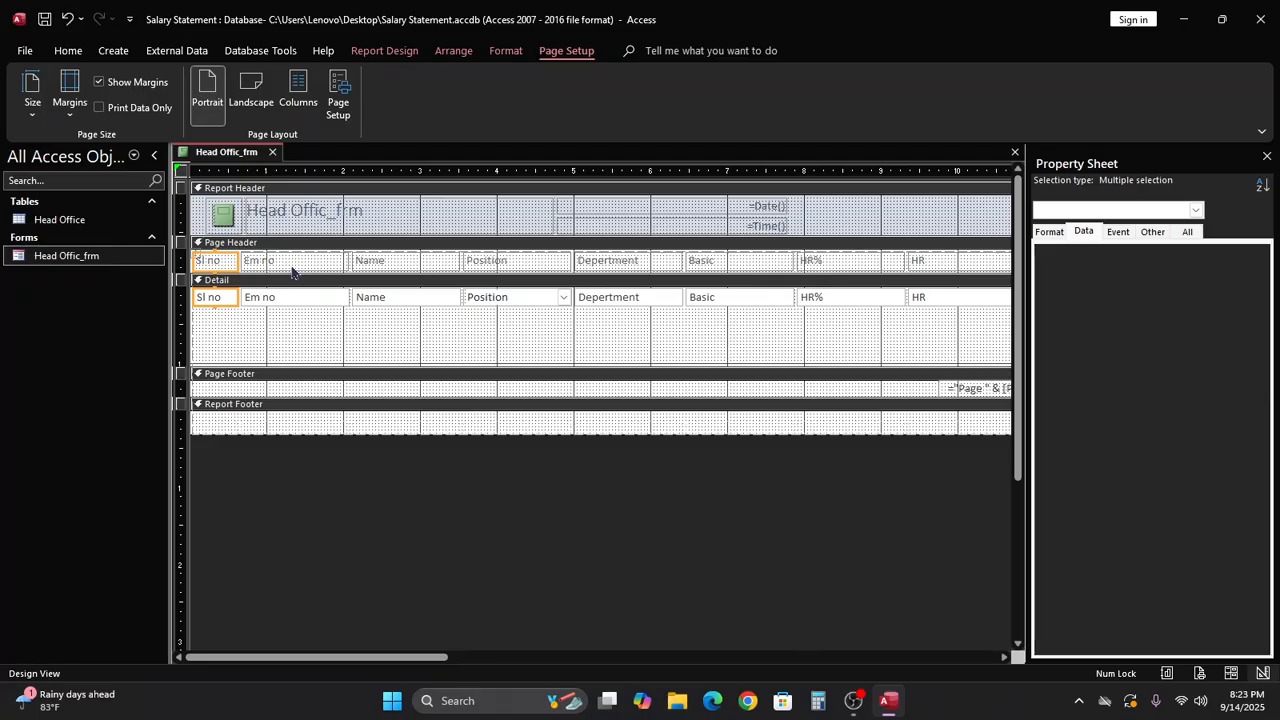
{"action": "left_click", "coordinate": [292, 264]}
{"action": "left_click", "coordinate": [320, 297], "text": "shift"}
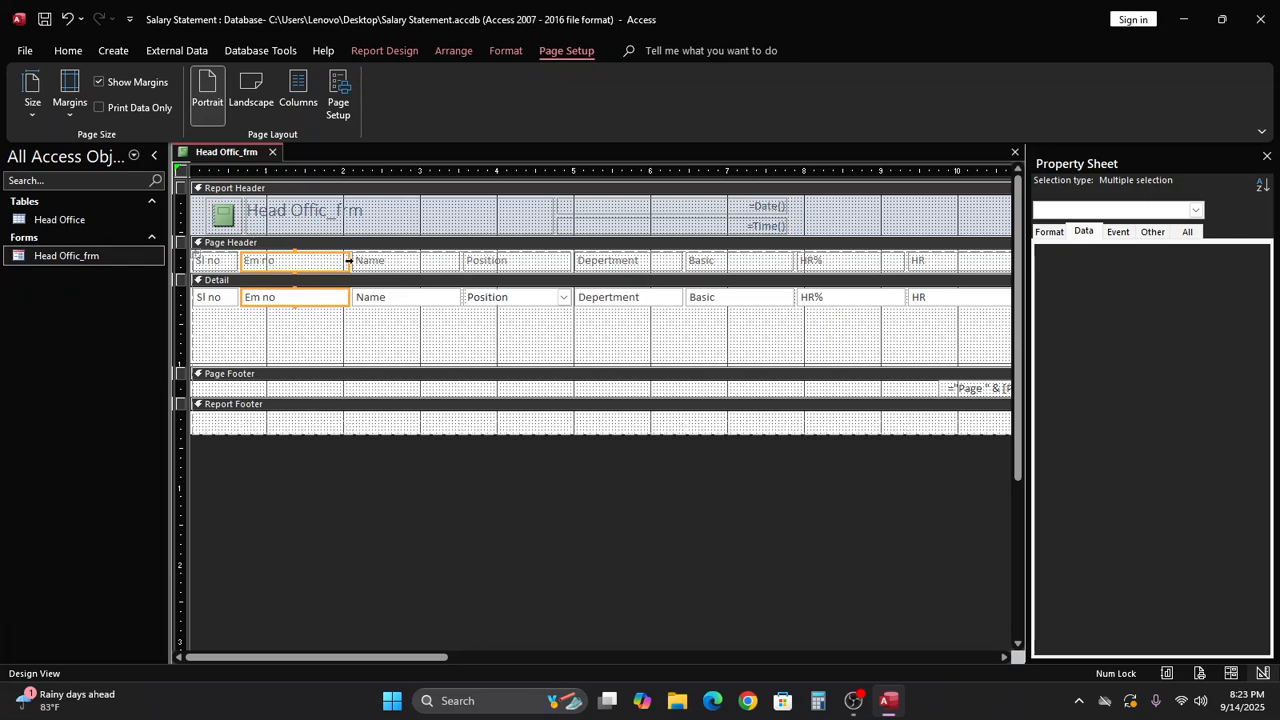
{"action": "left_click_drag", "start_coordinate": [345, 263], "coordinate": [297, 272]}
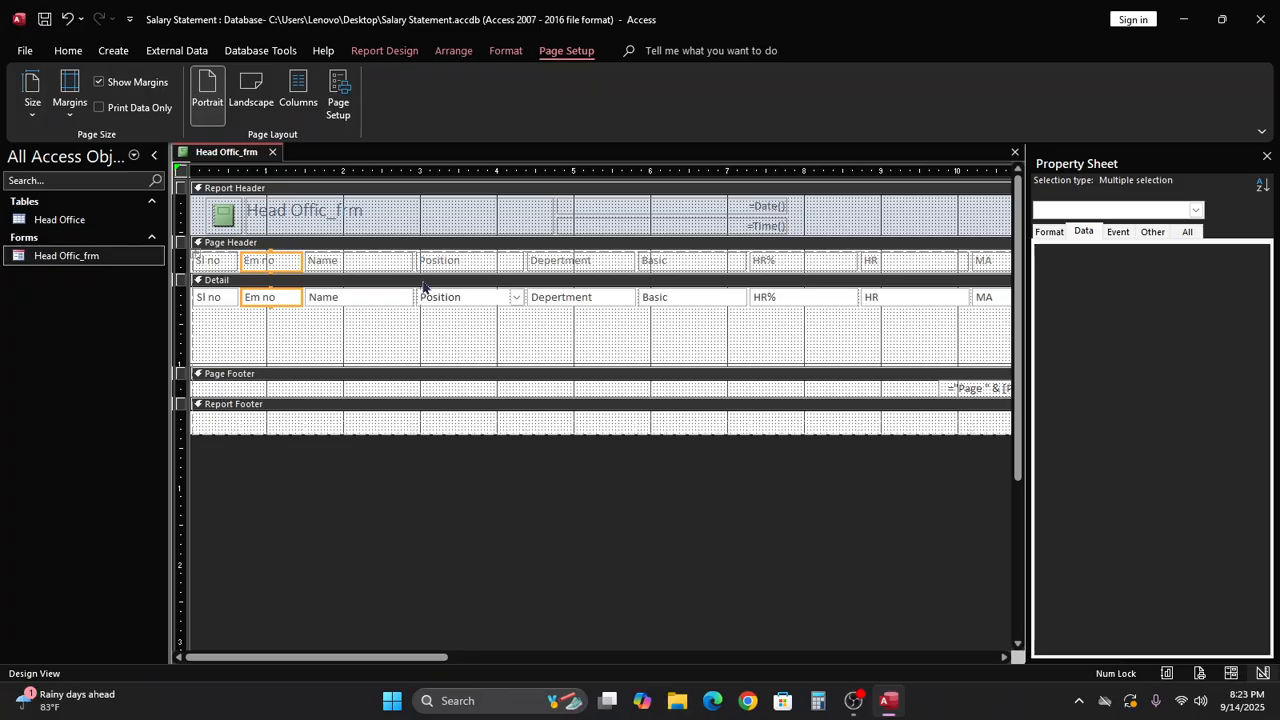
Step: Widen the Name label and its detail field together to about 1.7 inches
{"action": "left_click", "coordinate": [383, 264]}
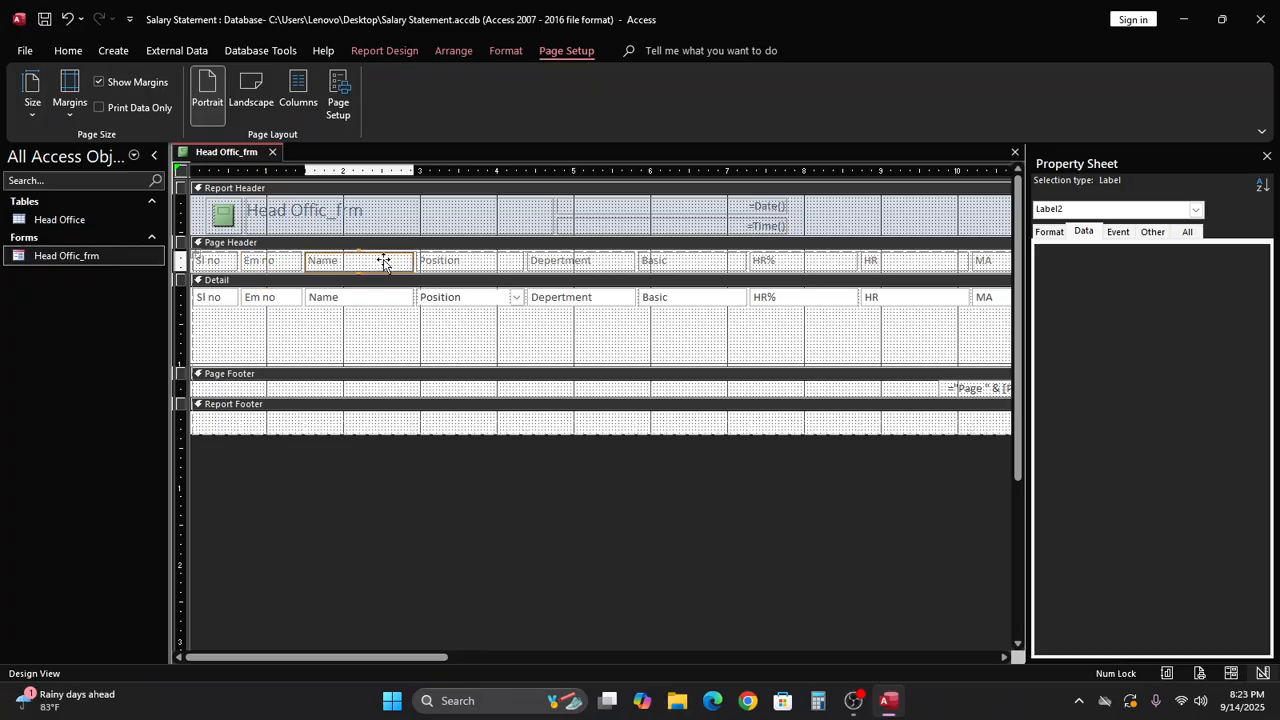
{"action": "left_click", "coordinate": [394, 297], "text": "shift"}
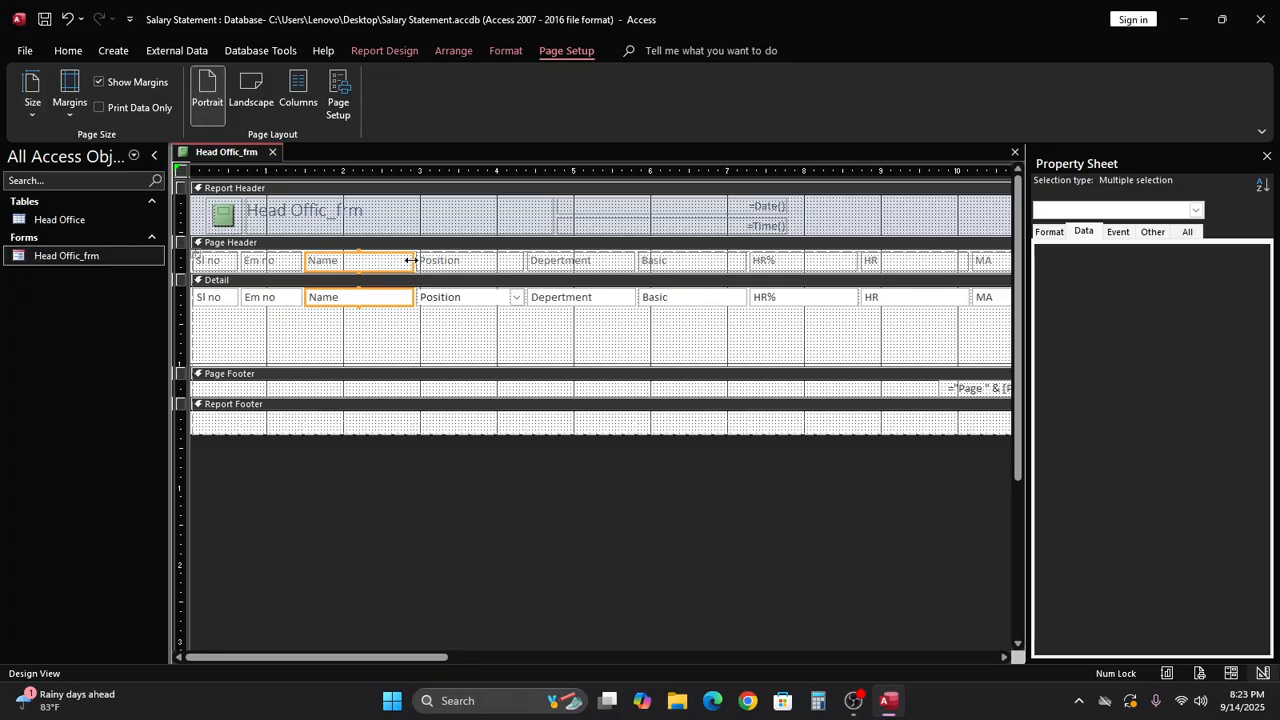
{"action": "left_click_drag", "start_coordinate": [412, 260], "coordinate": [437, 260]}
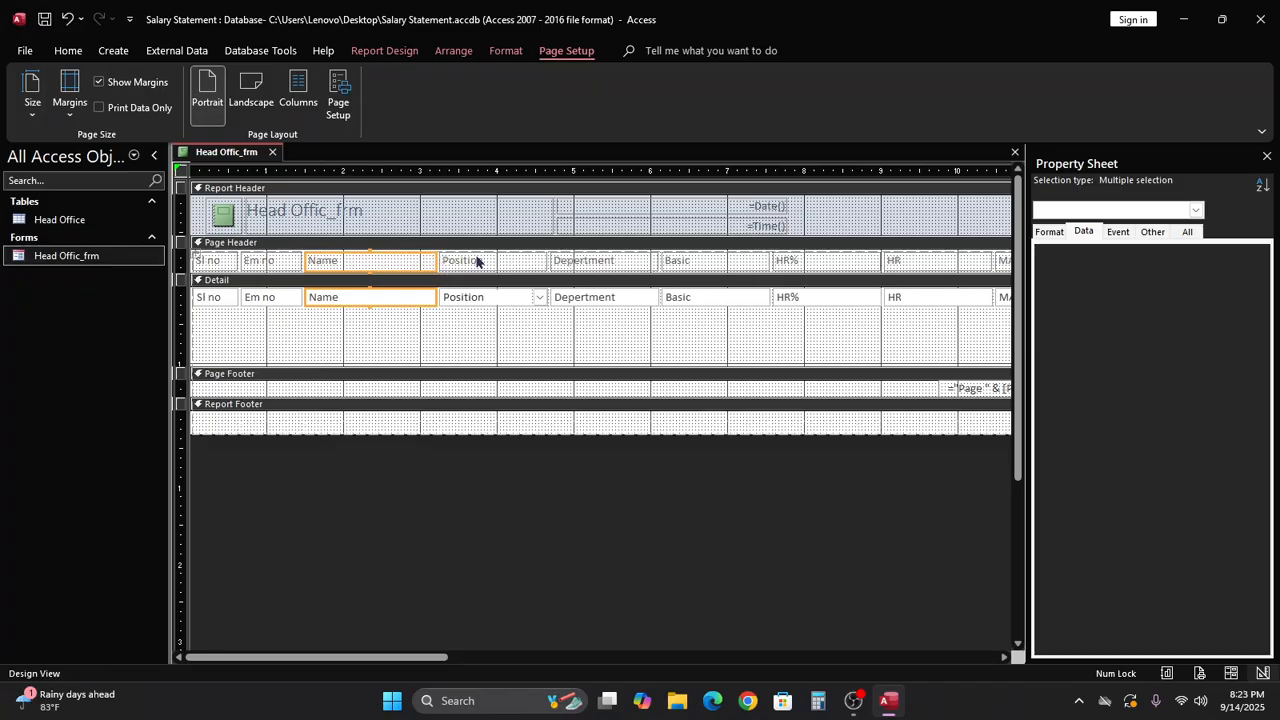
Step: Narrow the Position label and its detail field together to about 1.25 inches
{"action": "left_click", "coordinate": [476, 260]}
{"action": "left_click", "coordinate": [515, 292], "text": "shift"}
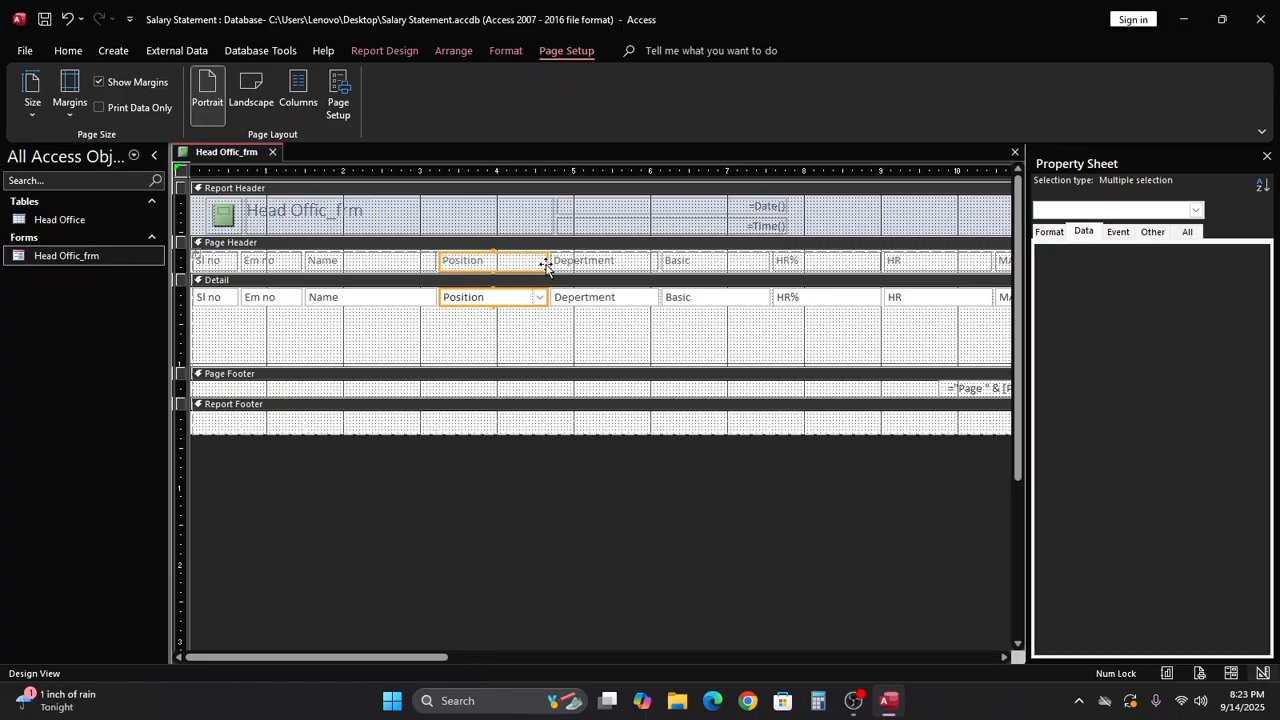
{"action": "left_click_drag", "start_coordinate": [546, 264], "coordinate": [545, 263]}
{"action": "left_click", "coordinate": [545, 260]}
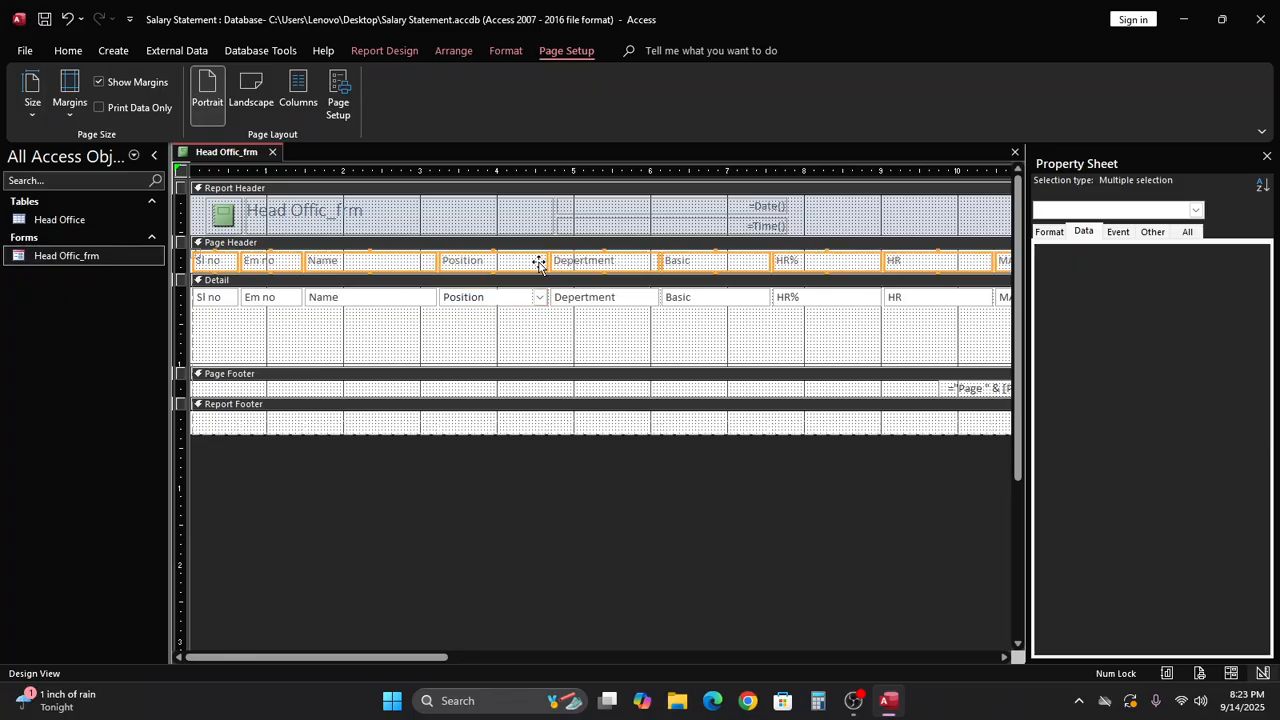
{"action": "left_click", "coordinate": [533, 299]}
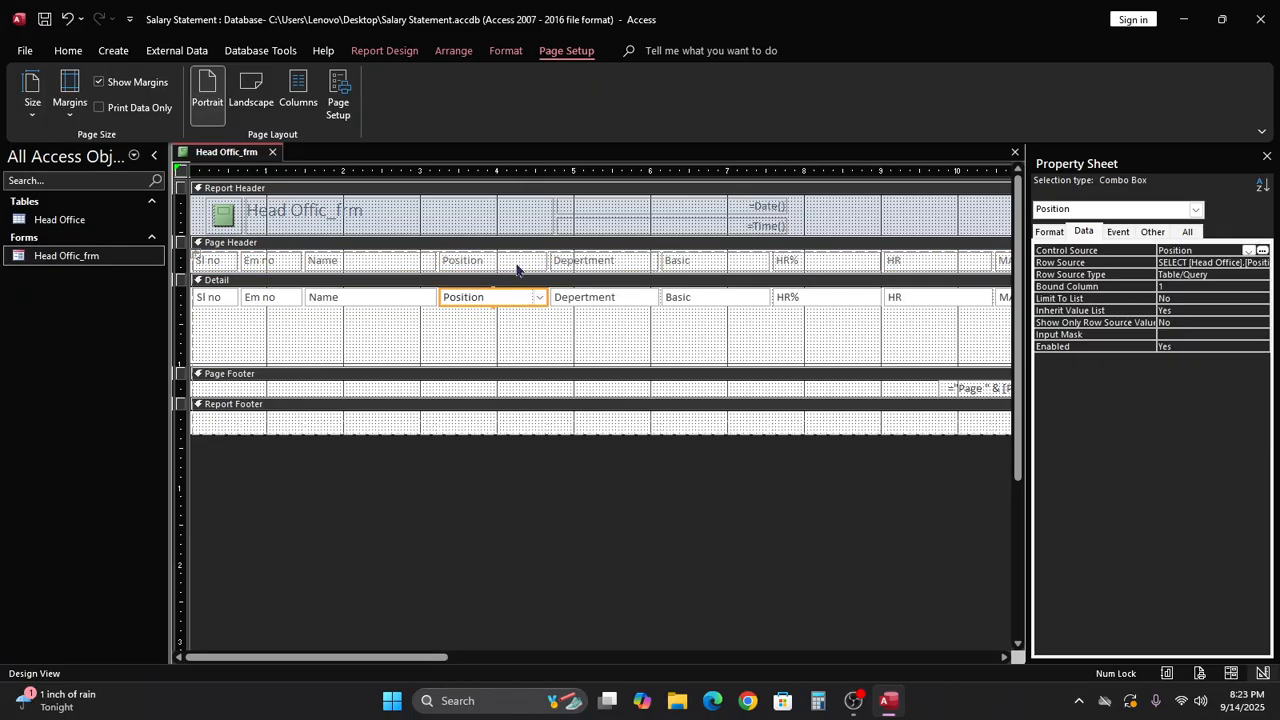
{"action": "left_click", "coordinate": [517, 264], "text": "shift"}
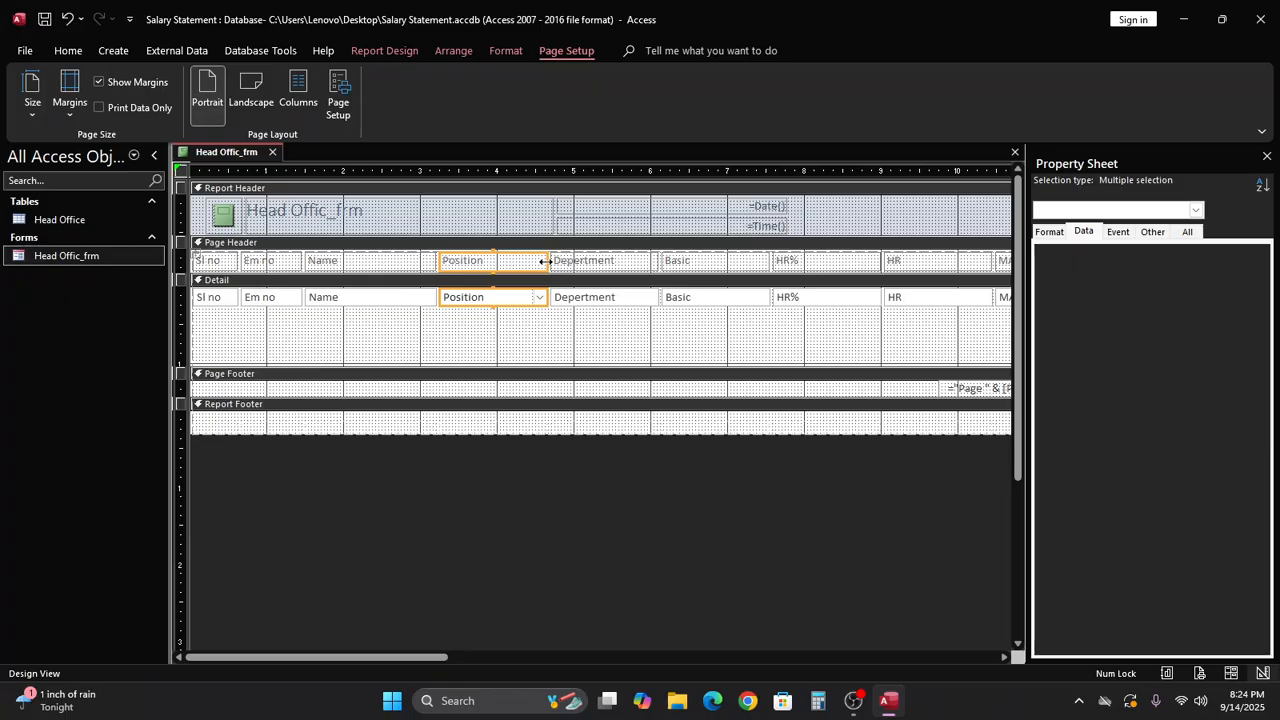
{"action": "left_click_drag", "start_coordinate": [545, 262], "coordinate": [532, 270]}
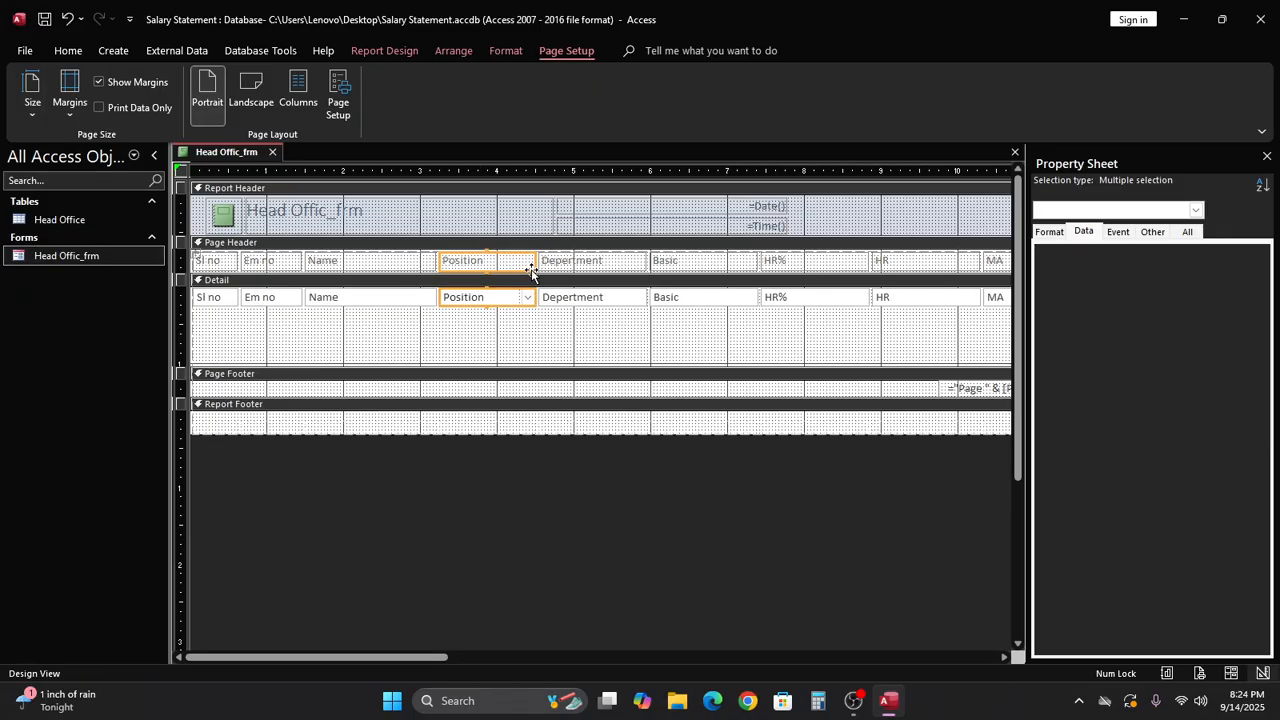
Step: Narrow the Depertment label and field to about 1.1 inches and the Basic label and field to about 0.9 inch
{"action": "left_click", "coordinate": [616, 265]}
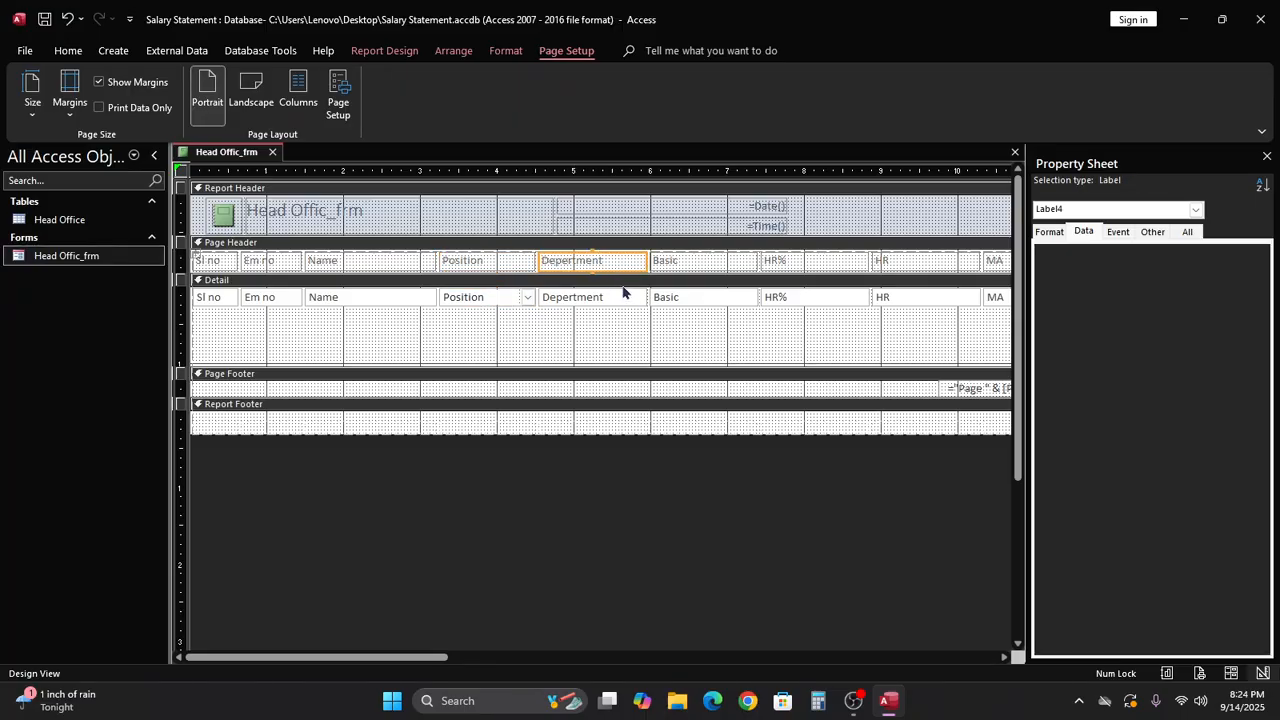
{"action": "left_click", "coordinate": [621, 300], "text": "shift"}
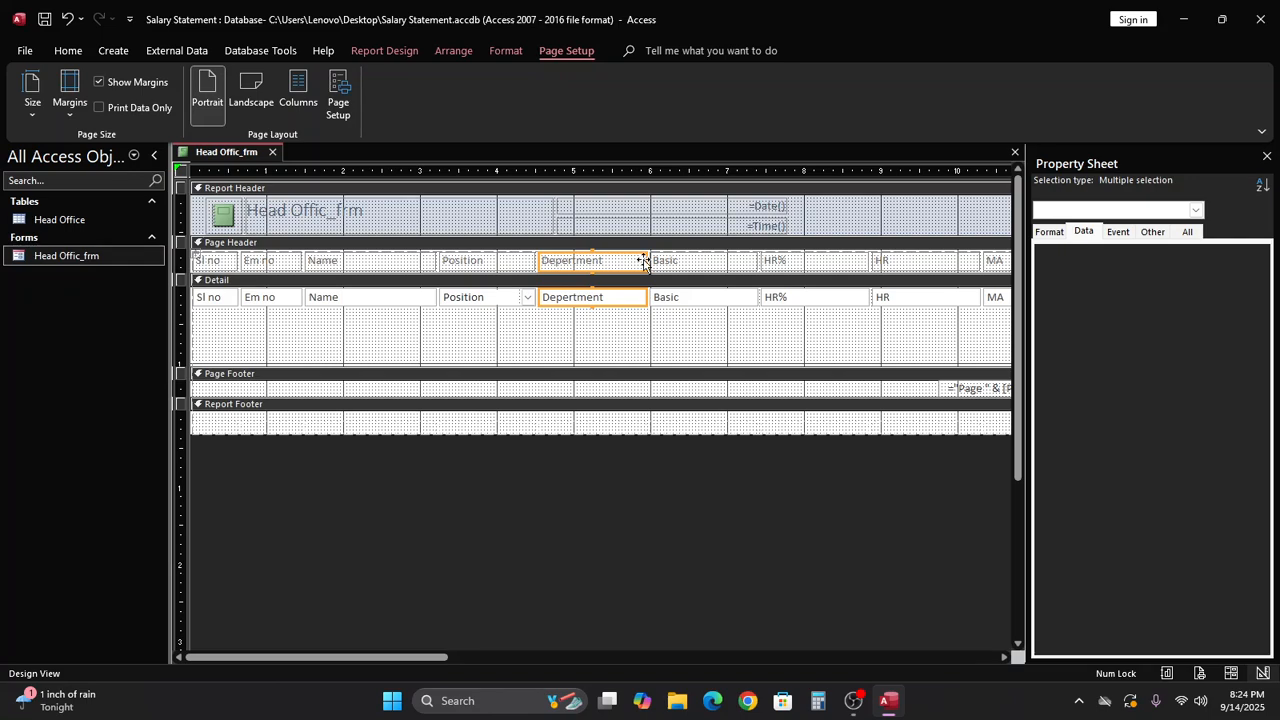
{"action": "left_click_drag", "start_coordinate": [643, 260], "coordinate": [621, 261]}
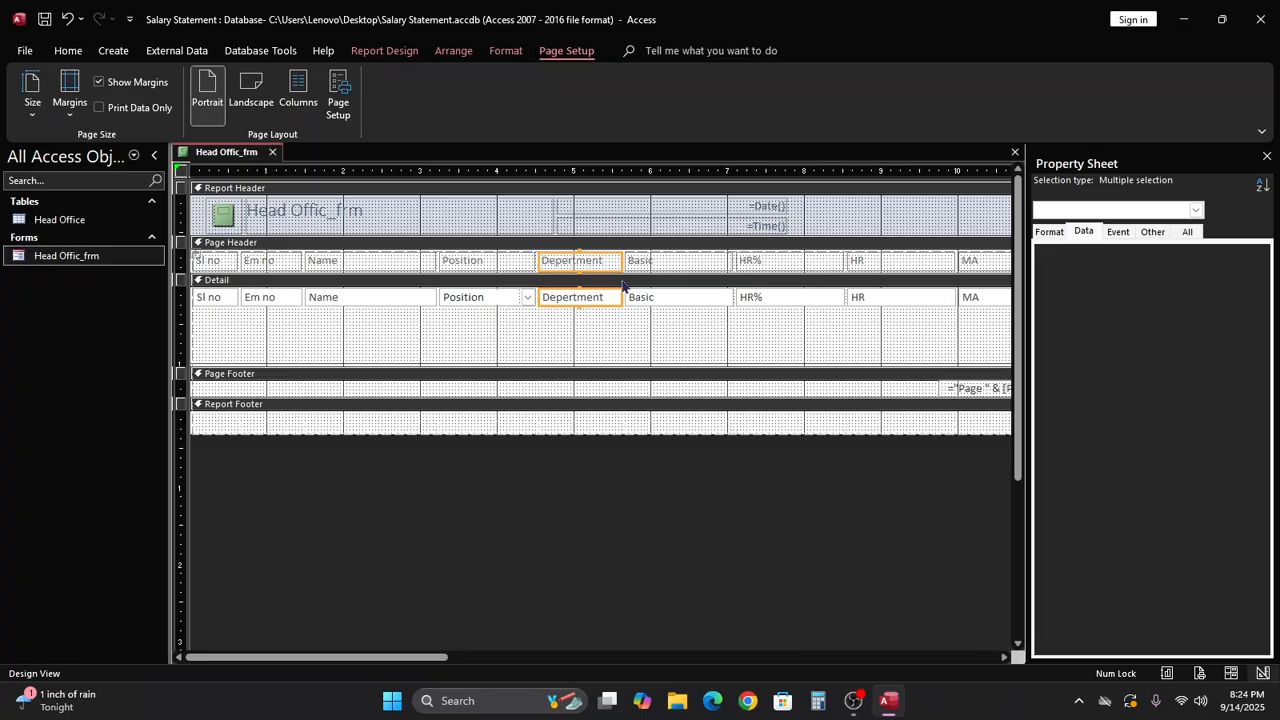
{"action": "left_click", "coordinate": [675, 261]}
{"action": "left_click", "coordinate": [692, 302], "text": "shift"}
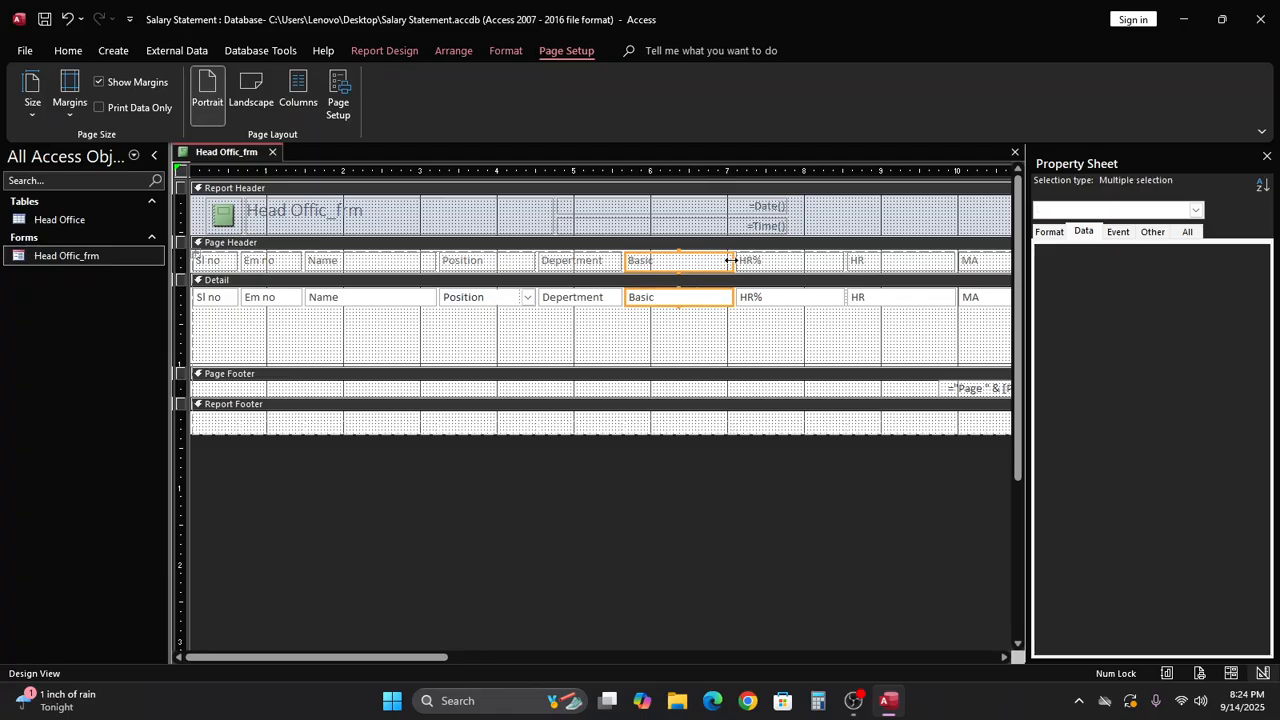
{"action": "left_click_drag", "start_coordinate": [731, 261], "coordinate": [690, 271]}
Step: Narrow the HR% label and its detail field together to about 0.5 inch
{"action": "left_click", "coordinate": [747, 263]}
{"action": "left_click", "coordinate": [746, 298], "text": "shift"}
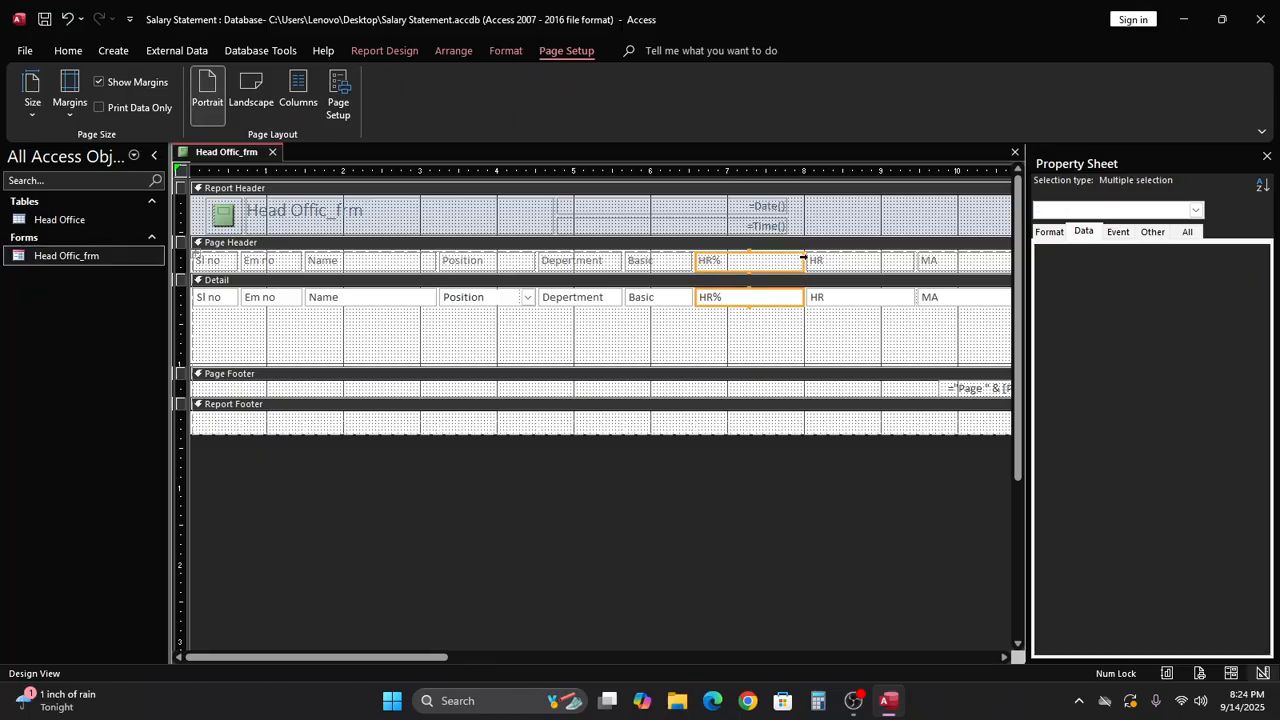
{"action": "left_click_drag", "start_coordinate": [801, 261], "coordinate": [731, 267]}
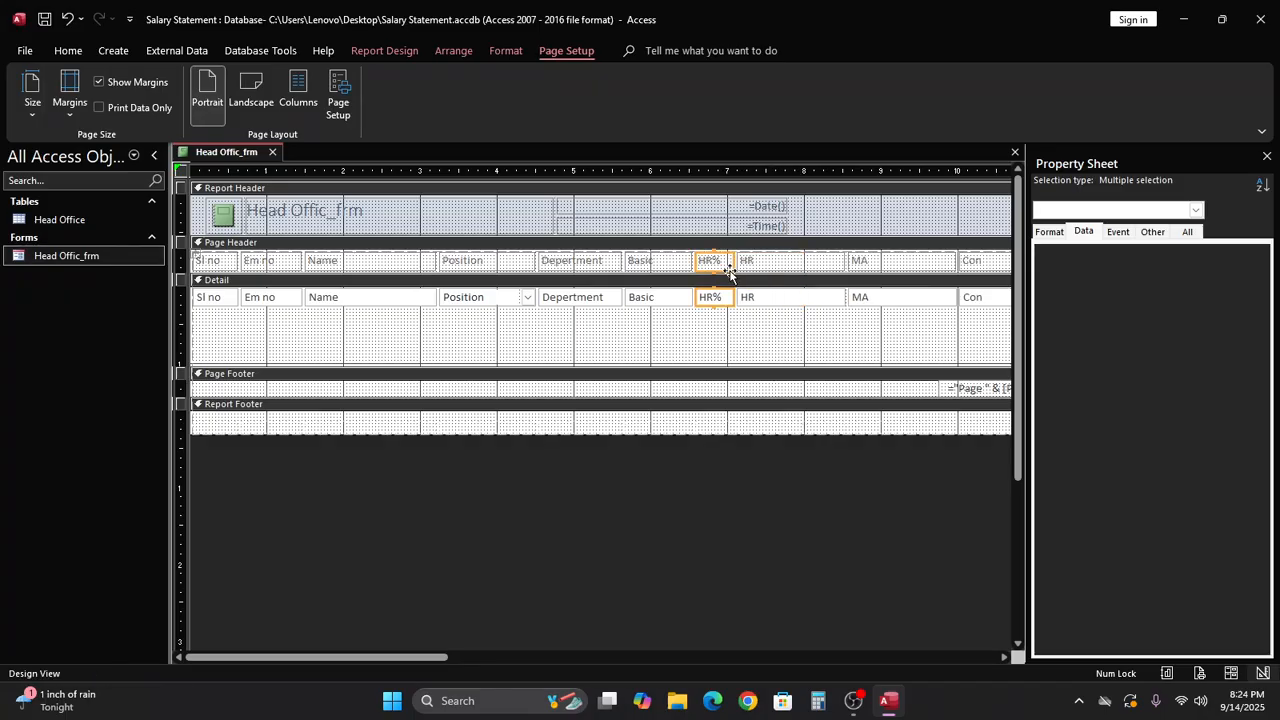
Step: Narrow the HR label and its detail field to about 0.9 inch and the MA label and field to about 0.75 inch
{"action": "left_click", "coordinate": [800, 265]}
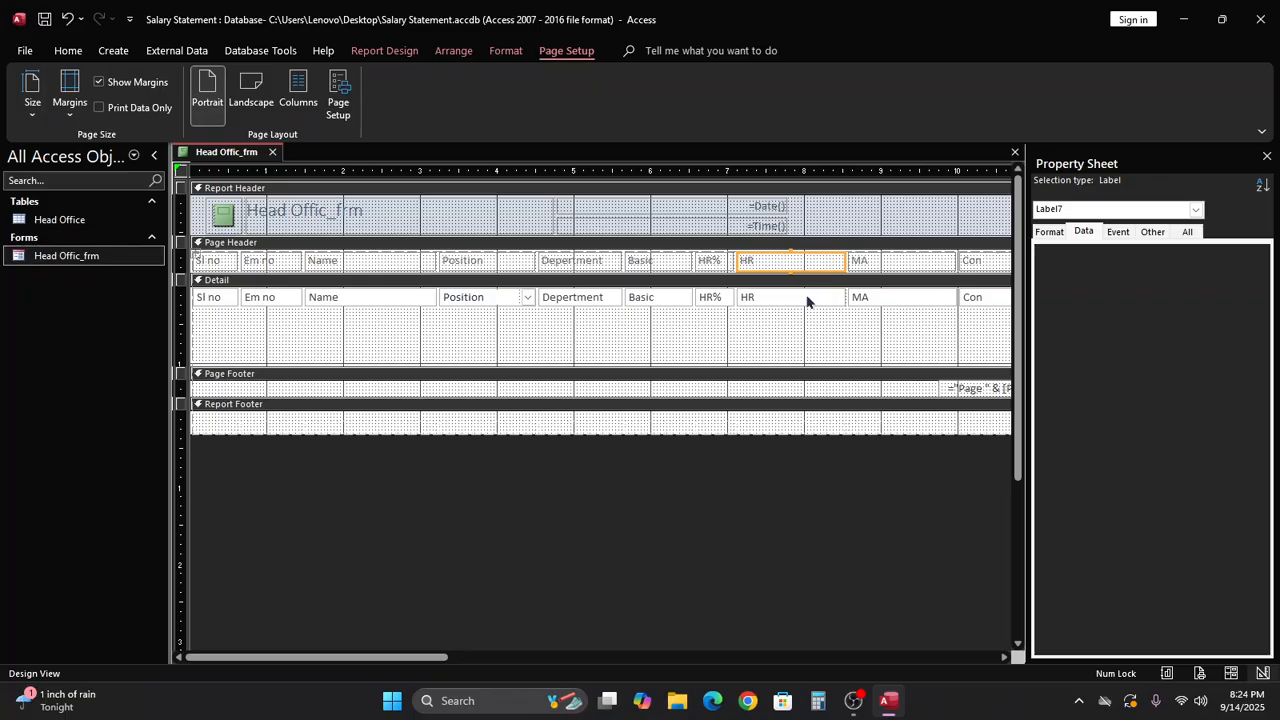
{"action": "left_click", "coordinate": [806, 300], "text": "shift"}
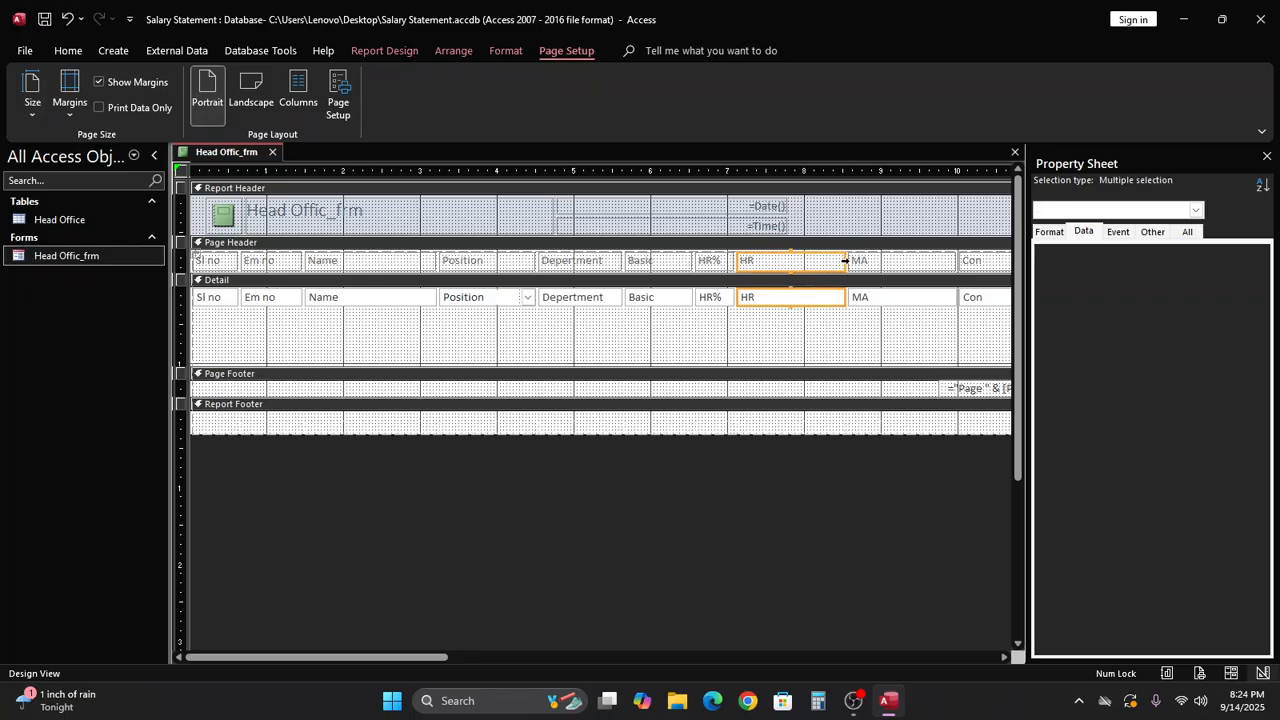
{"action": "left_click_drag", "start_coordinate": [843, 261], "coordinate": [804, 276]}
{"action": "left_click", "coordinate": [835, 261]}
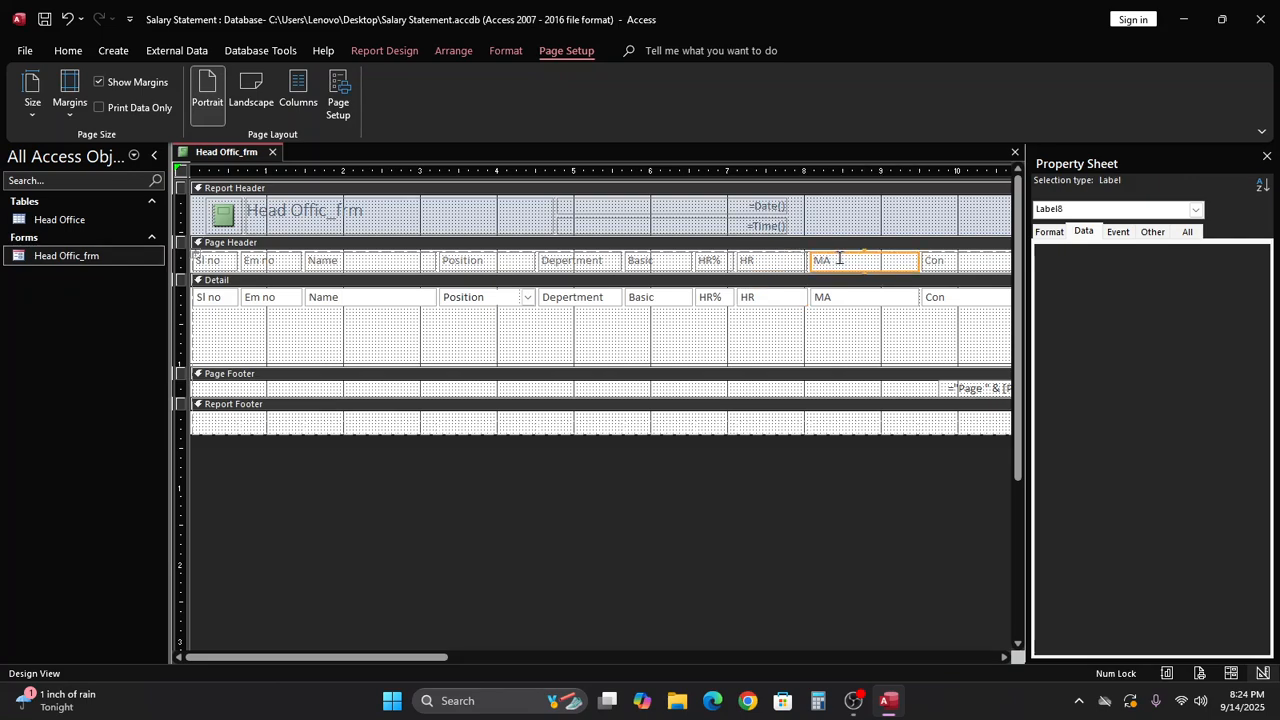
{"action": "left_click", "coordinate": [875, 294], "text": "shift"}
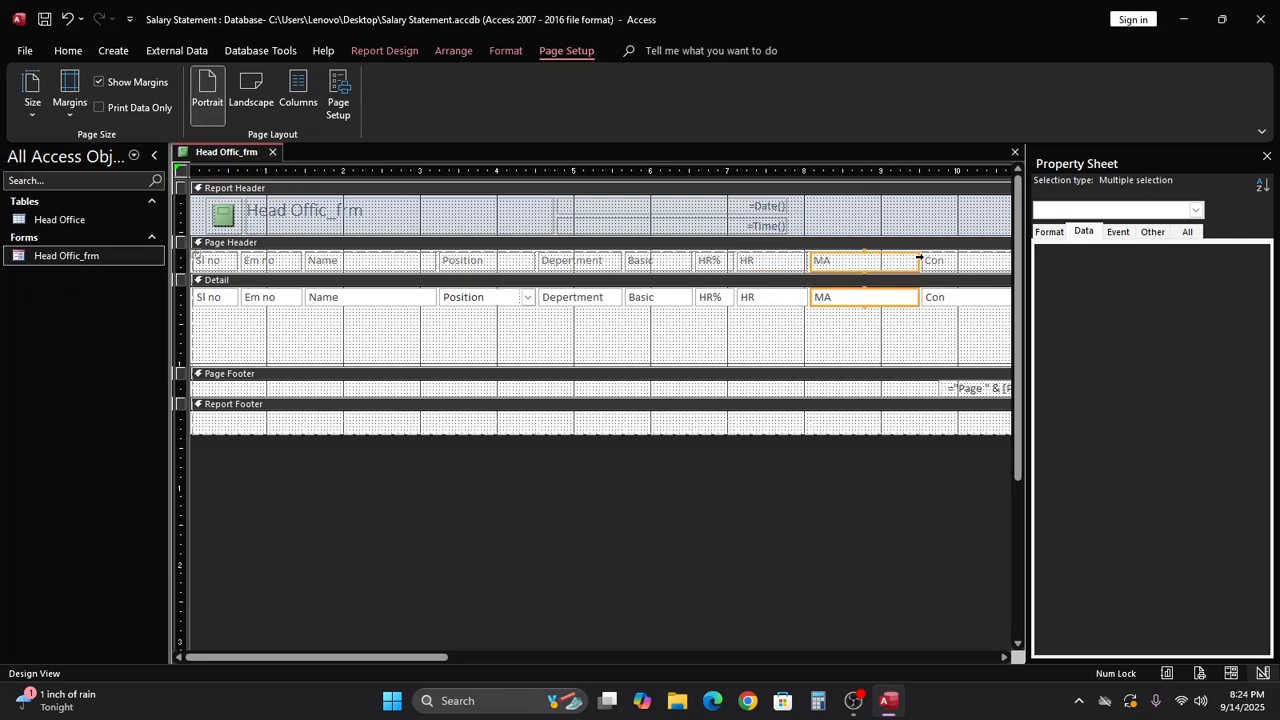
{"action": "left_click_drag", "start_coordinate": [914, 261], "coordinate": [868, 262]}
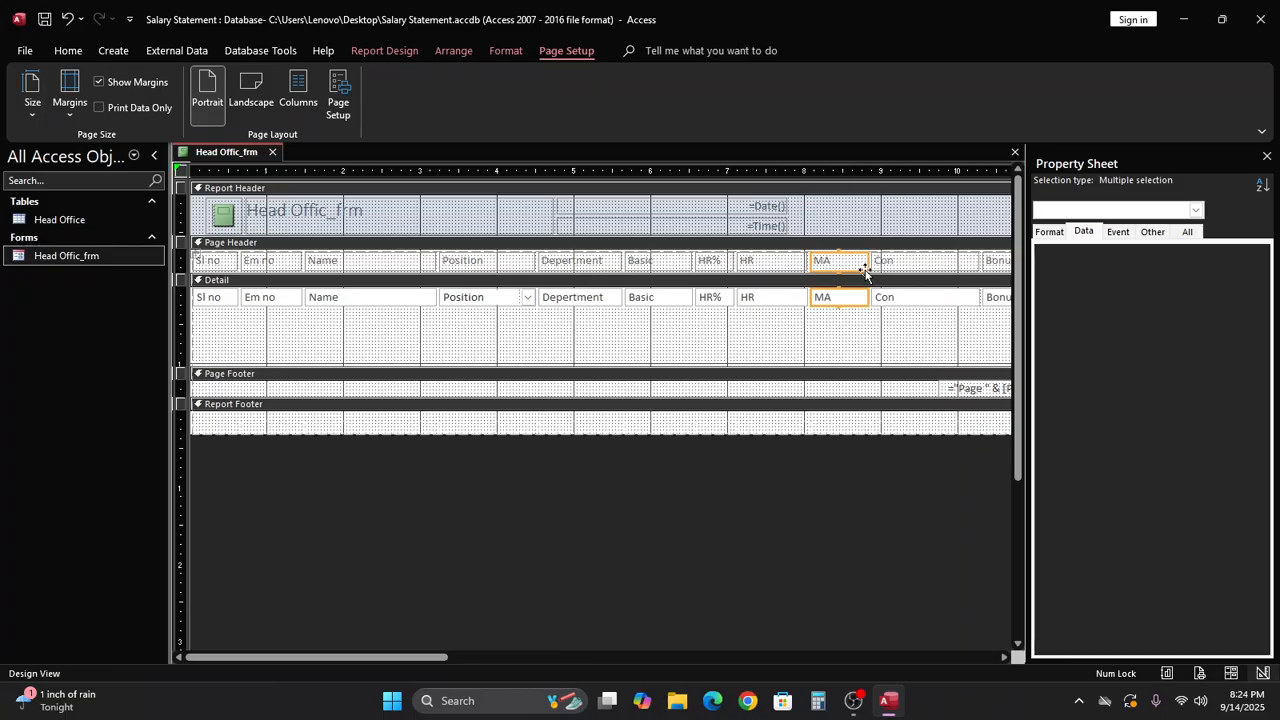
Step: Narrow the Con label and detail field to about 0.75 inch and the Bonus label and field to about 0.85 inch
{"action": "left_click", "coordinate": [910, 262]}
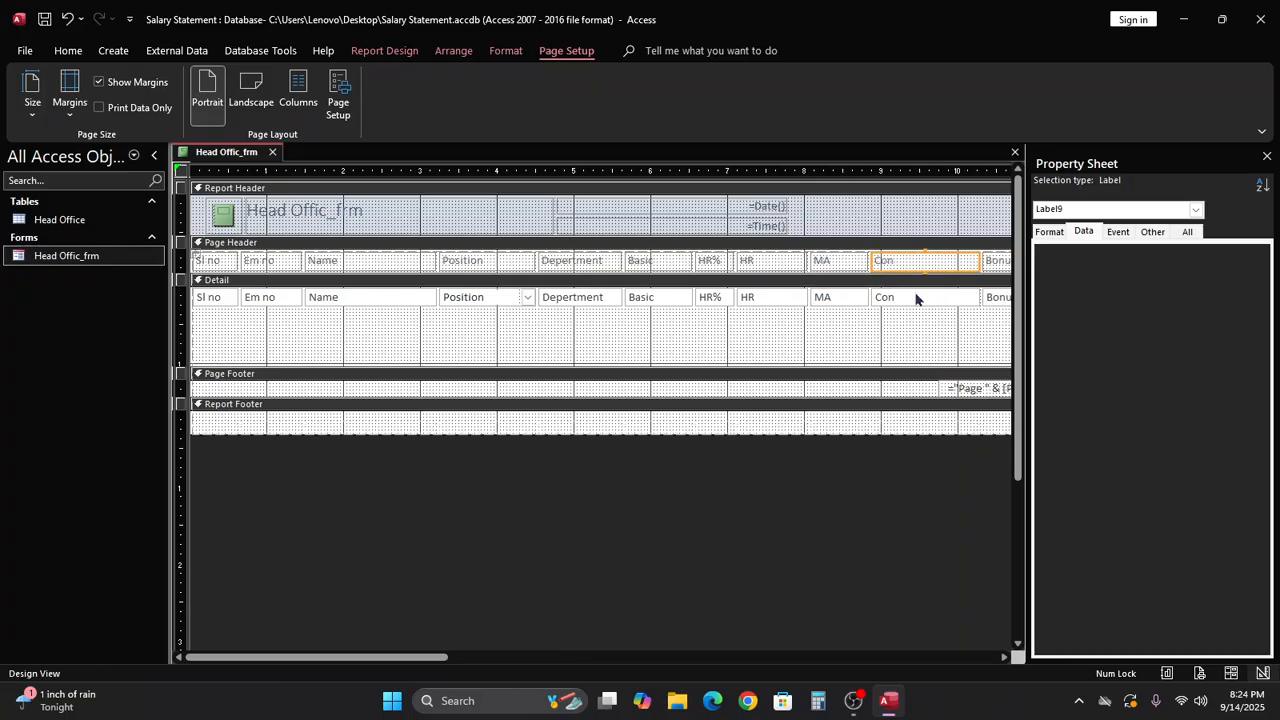
{"action": "left_click", "coordinate": [914, 297], "text": "shift"}
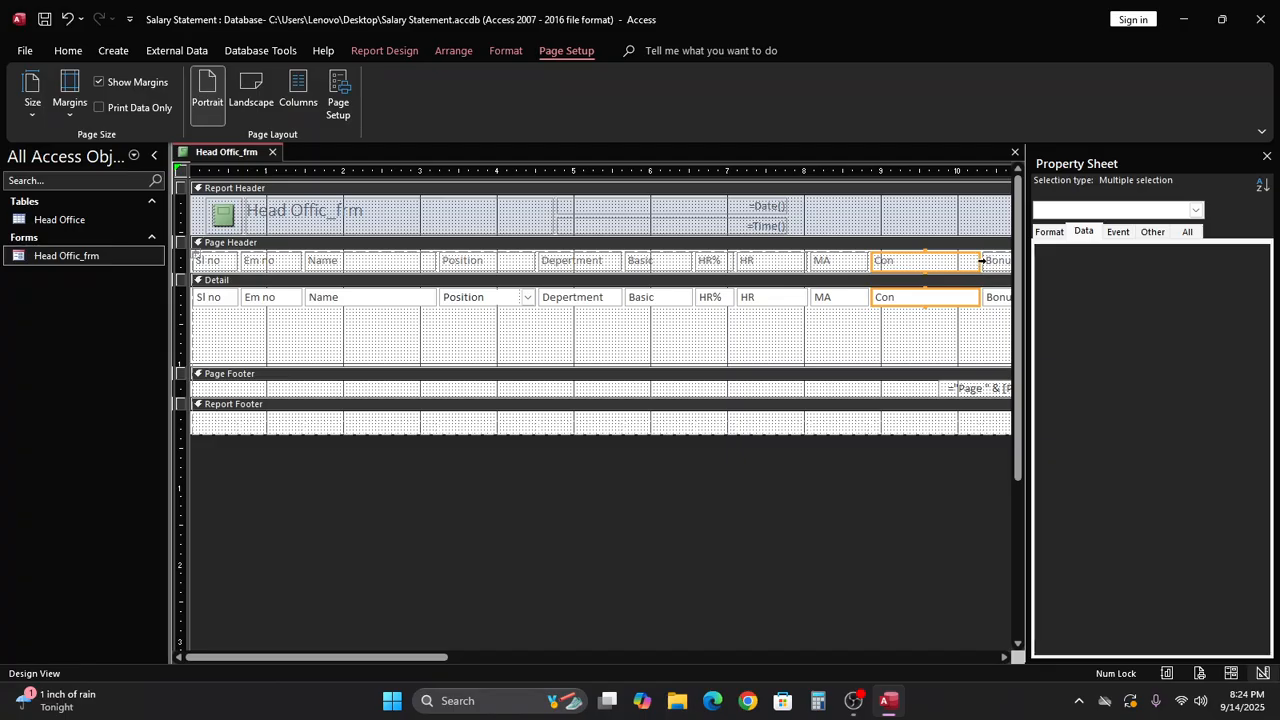
{"action": "left_click_drag", "start_coordinate": [976, 261], "coordinate": [924, 289]}
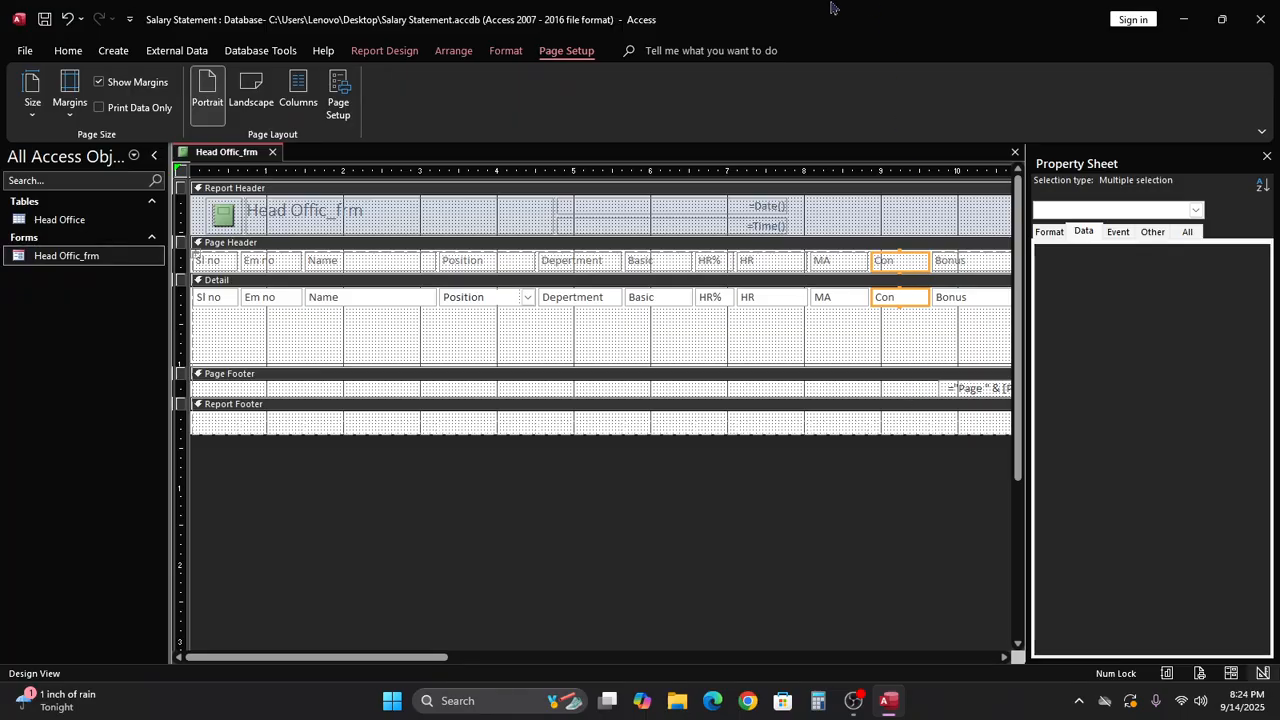
{"action": "left_click_drag", "start_coordinate": [416, 658], "coordinate": [555, 655]}
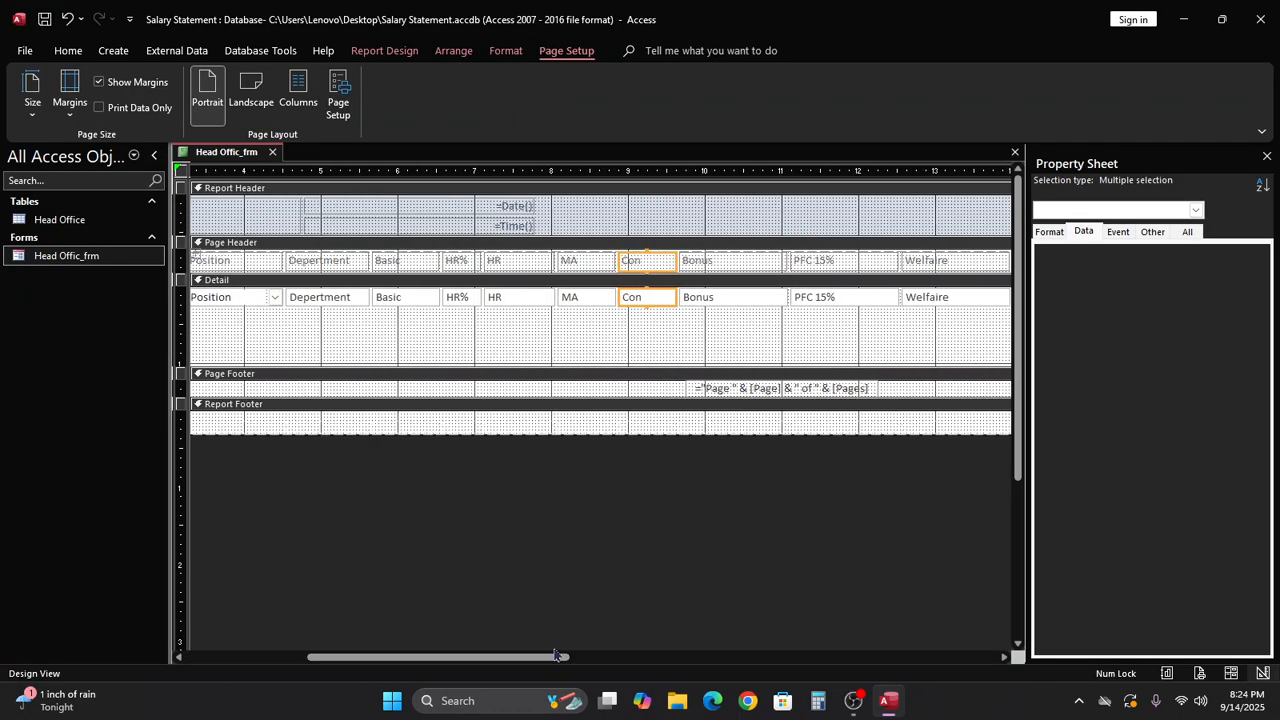
{"action": "left_click", "coordinate": [723, 266]}
{"action": "left_click", "coordinate": [733, 300], "text": "shift"}
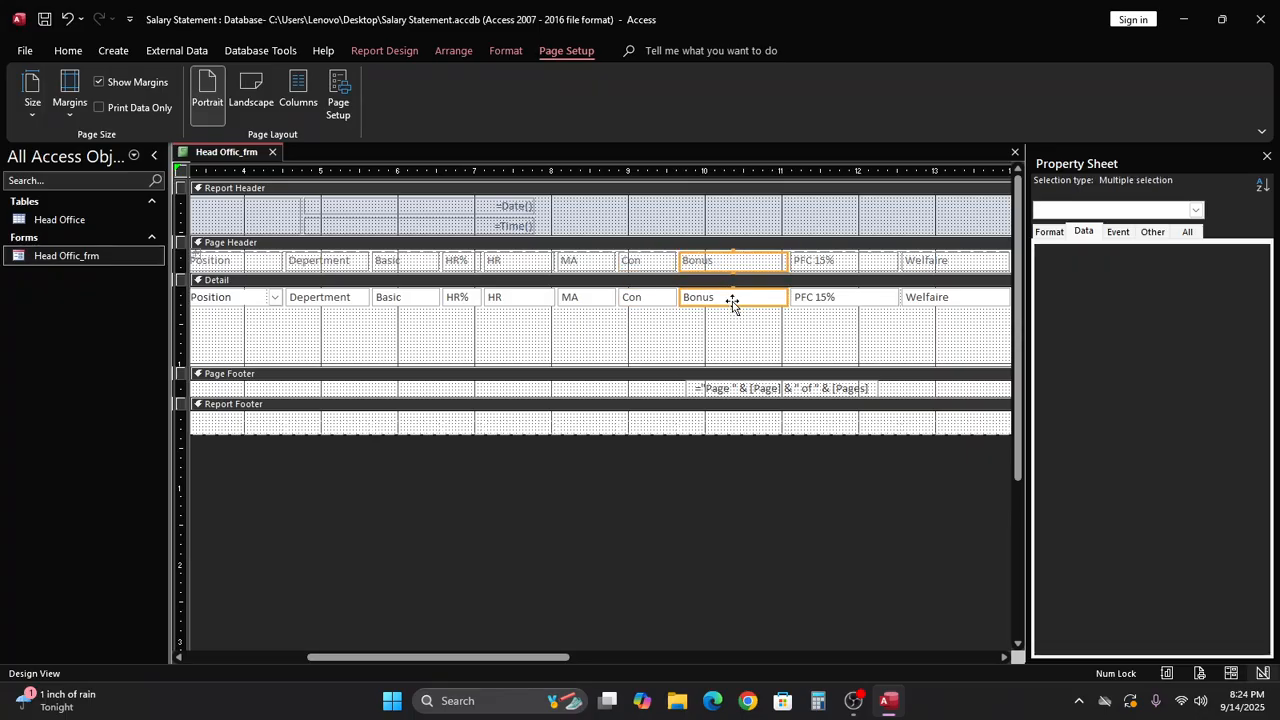
{"action": "left_click_drag", "start_coordinate": [786, 262], "coordinate": [743, 273]}
Step: Narrow the PFC 15% label and detail field to about 0.7 inch and the Welfaire label and field to about 1 inch
{"action": "left_click", "coordinate": [771, 263]}
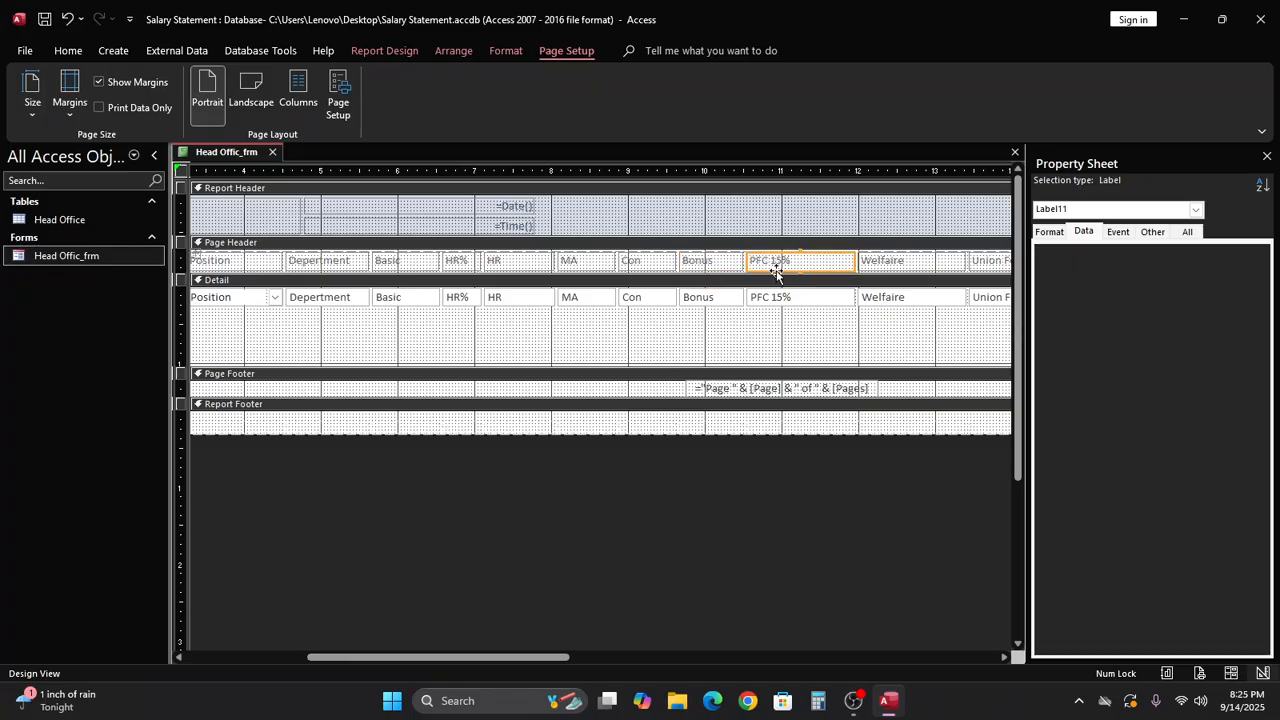
{"action": "left_click", "coordinate": [790, 300], "text": "shift"}
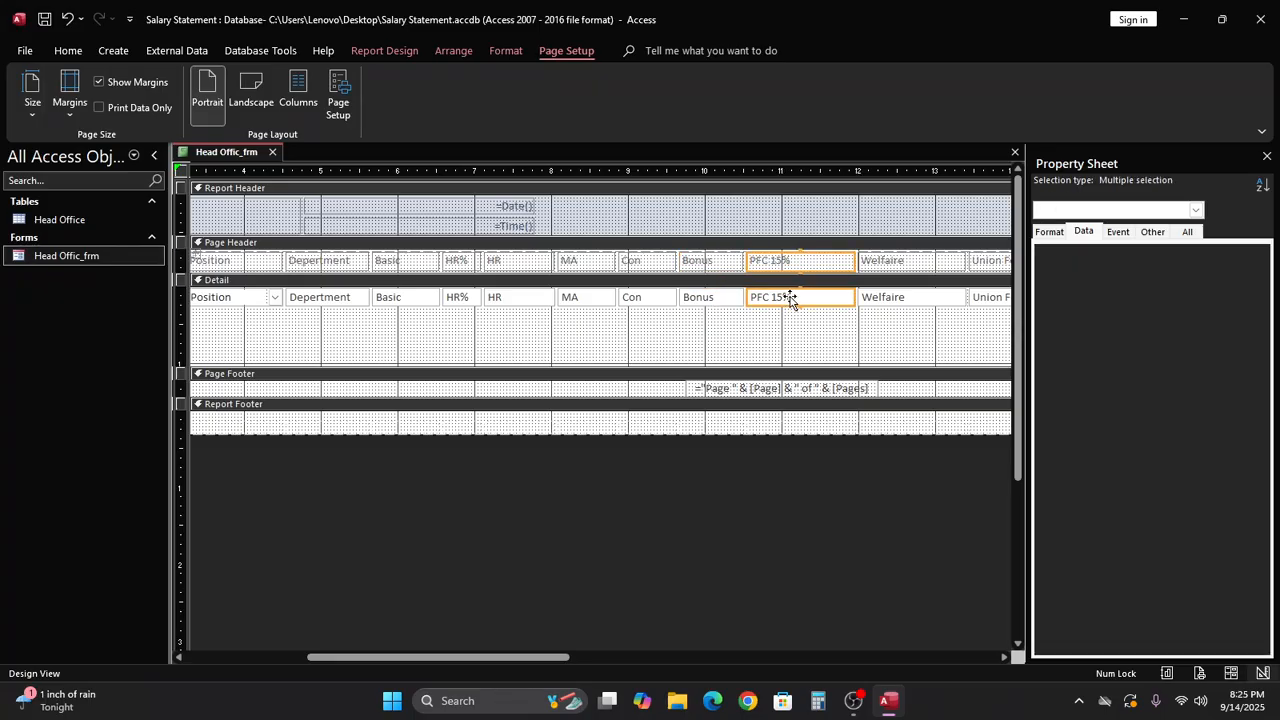
{"action": "left_click_drag", "start_coordinate": [852, 263], "coordinate": [798, 271]}
{"action": "left_click", "coordinate": [855, 266]}
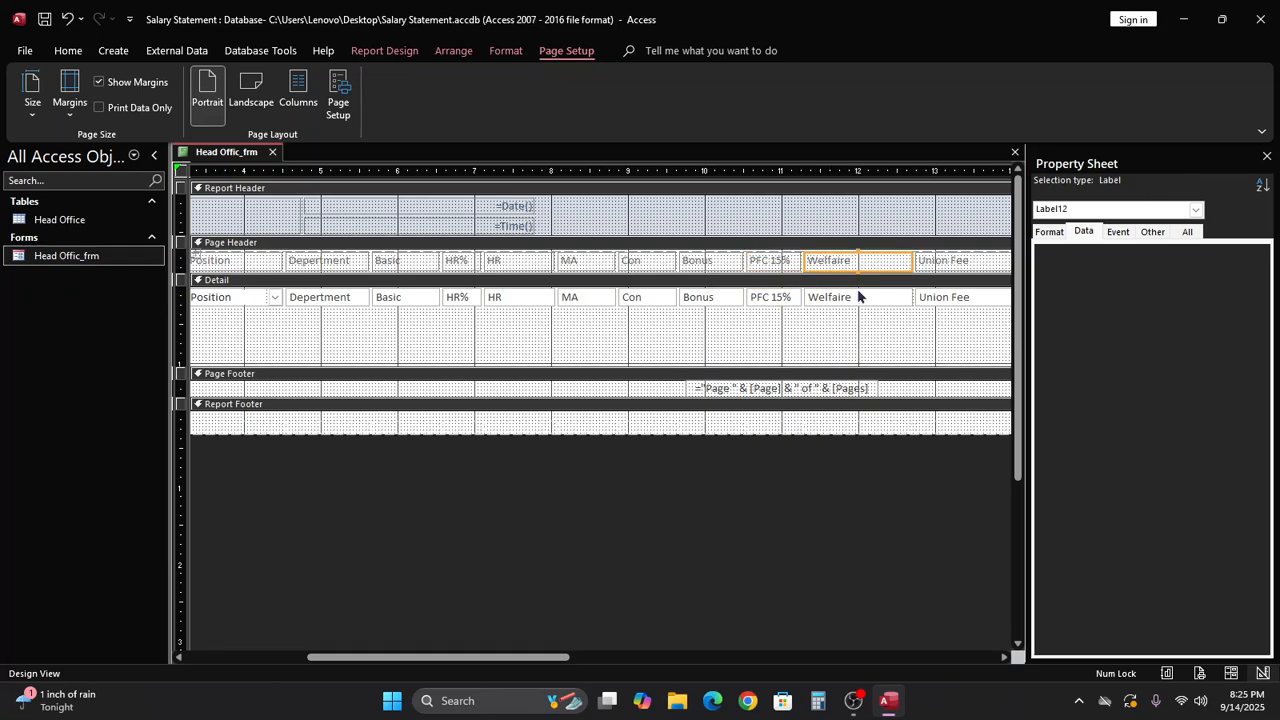
{"action": "left_click", "coordinate": [857, 297], "text": "shift"}
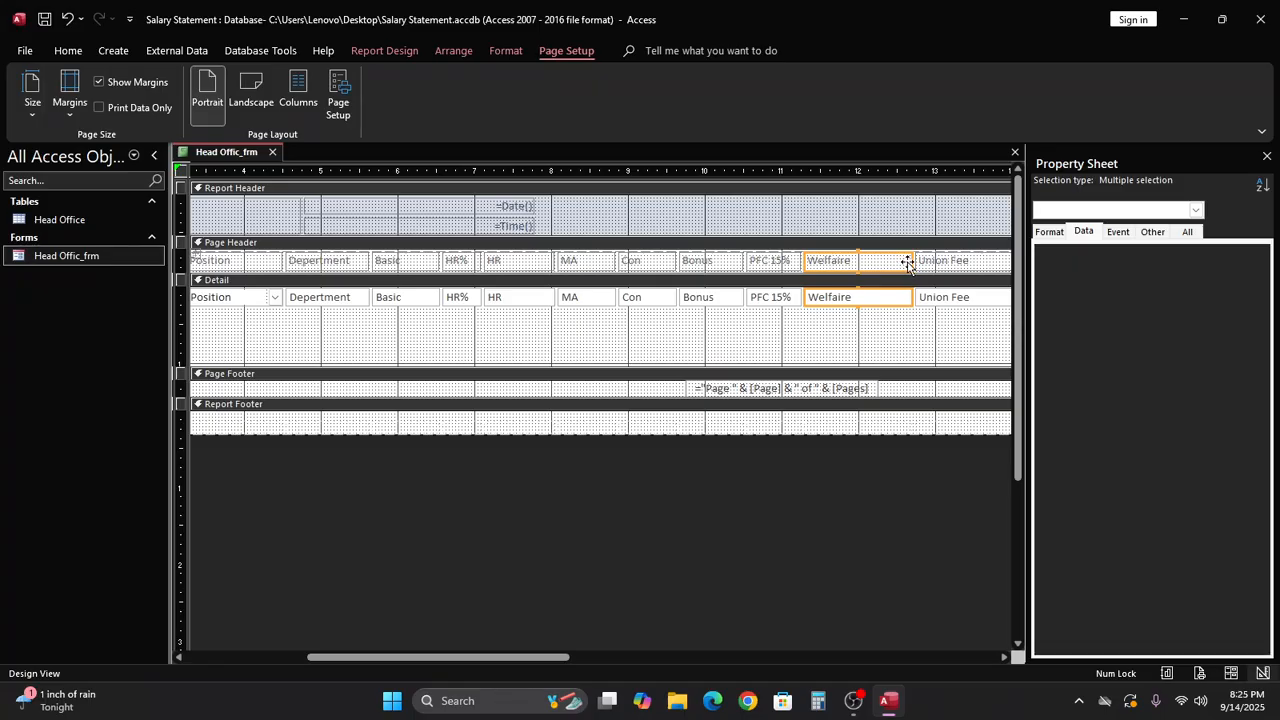
{"action": "left_click_drag", "start_coordinate": [910, 260], "coordinate": [880, 260]}
{"action": "left_click", "coordinate": [881, 260]}
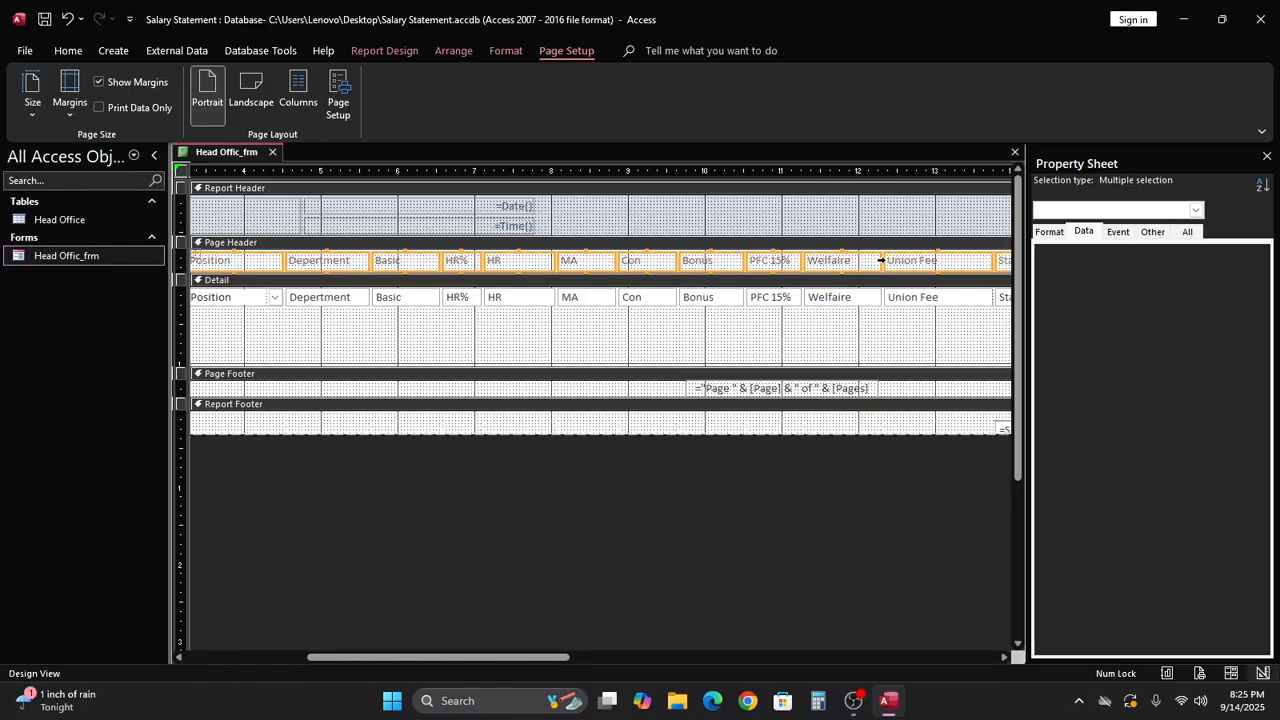
{"action": "left_click", "coordinate": [912, 315]}
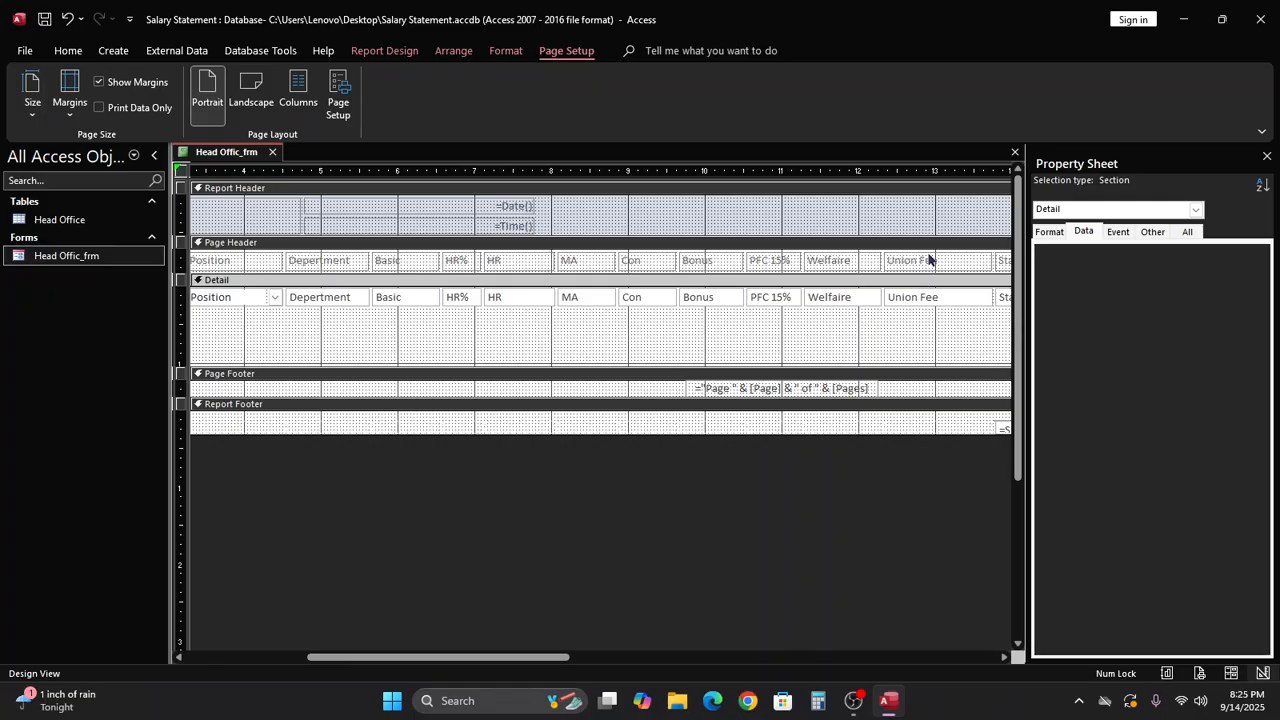
Step: Narrow the Union Fee label and its detail field together to about 0.8 inch
{"action": "left_click", "coordinate": [929, 259]}
{"action": "left_click", "coordinate": [929, 297], "text": "shift"}
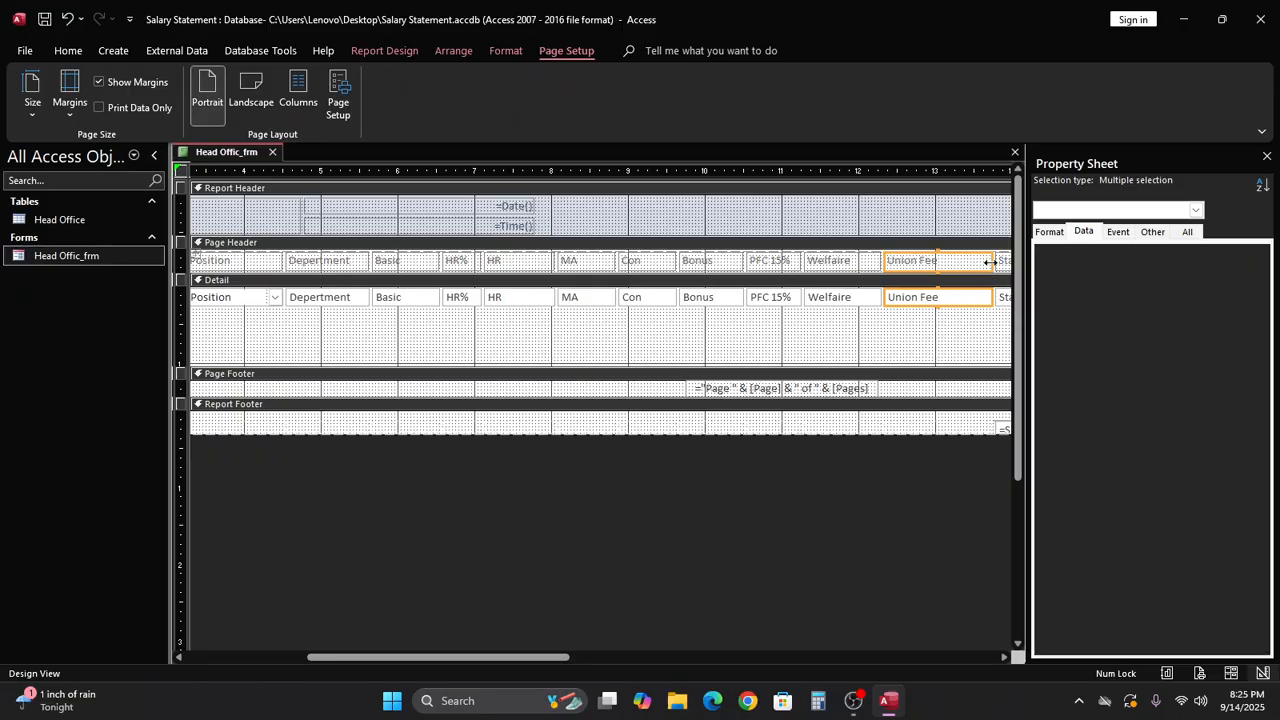
{"action": "left_click", "coordinate": [991, 262]}
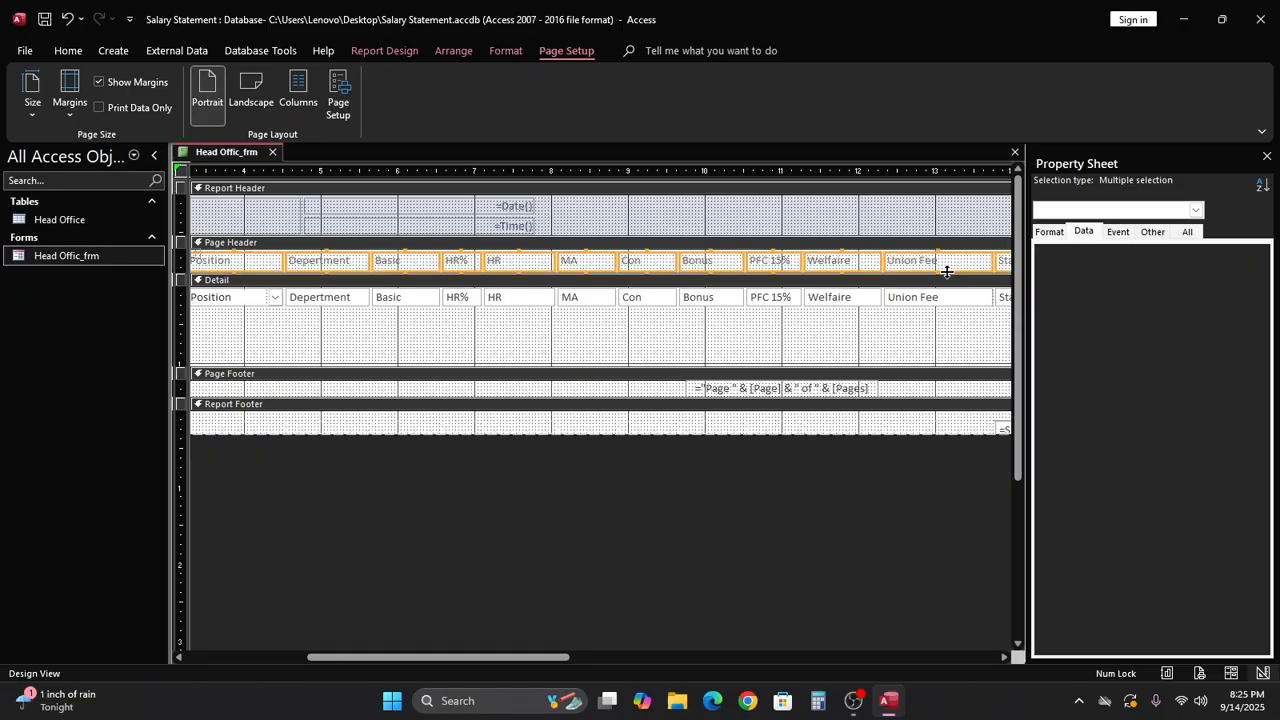
{"action": "left_click", "coordinate": [966, 297]}
{"action": "left_click", "coordinate": [956, 264], "text": "shift"}
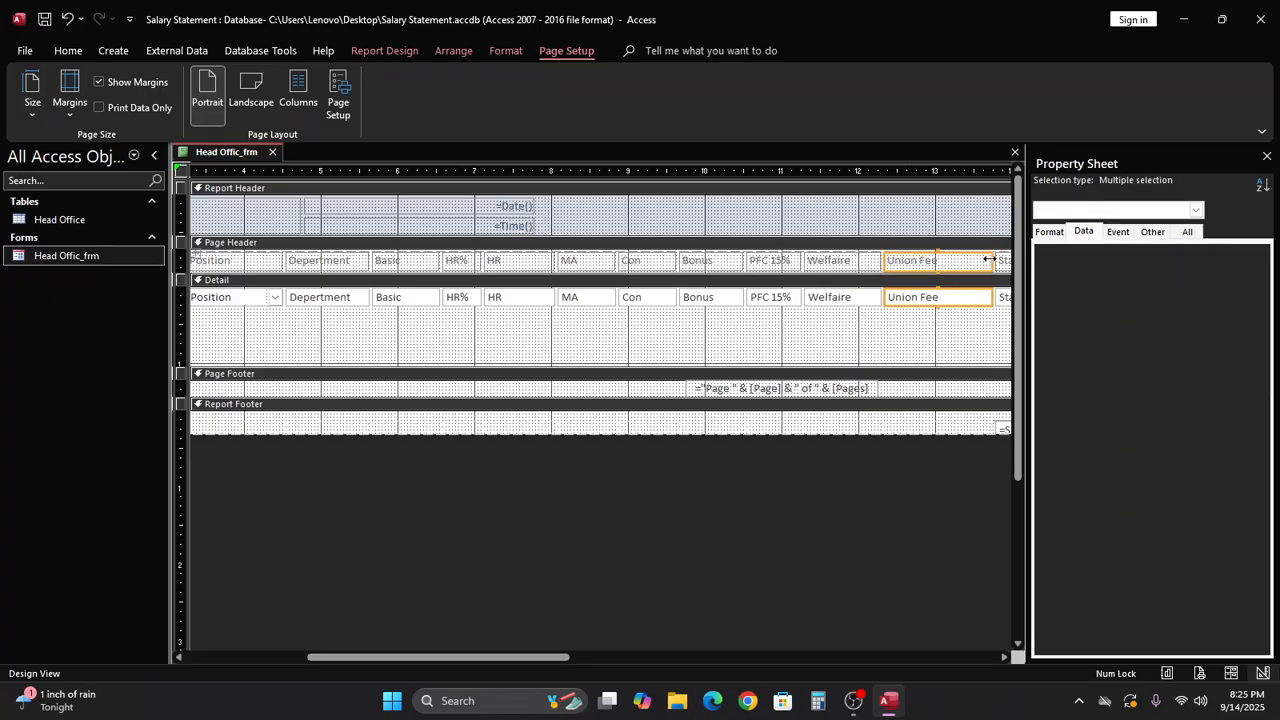
{"action": "left_click_drag", "start_coordinate": [988, 260], "coordinate": [943, 268]}
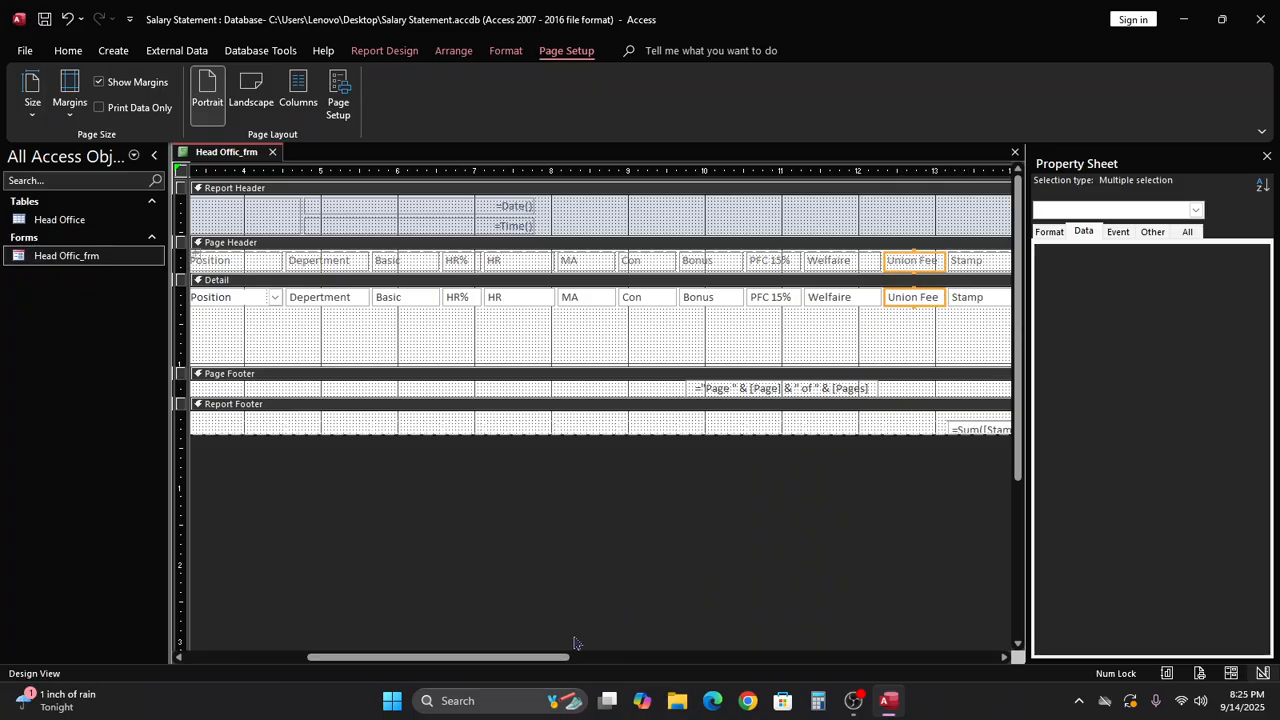
Step: Narrow the Stamp label and detail field to about 0.9 inch and shorten the Detail section to about 0.3 inch high
{"action": "left_click_drag", "start_coordinate": [545, 657], "coordinate": [759, 655]}
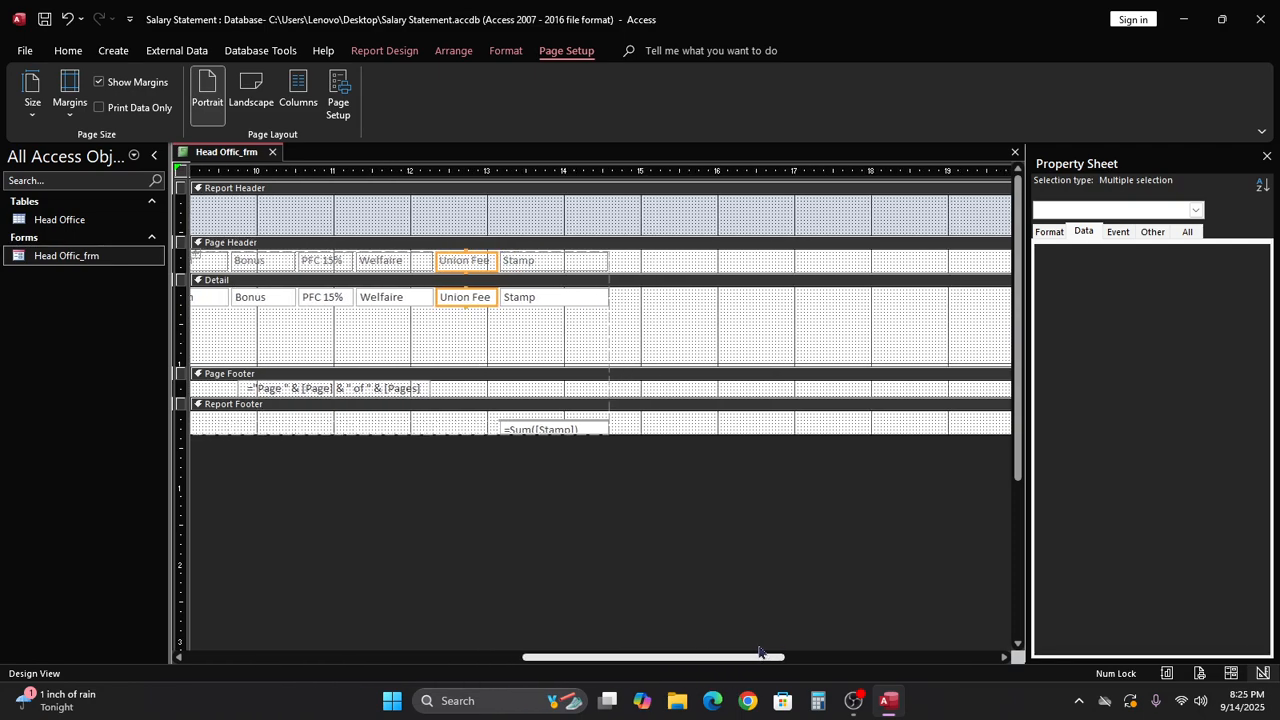
{"action": "left_click", "coordinate": [563, 263]}
{"action": "left_click", "coordinate": [563, 296], "text": "shift"}
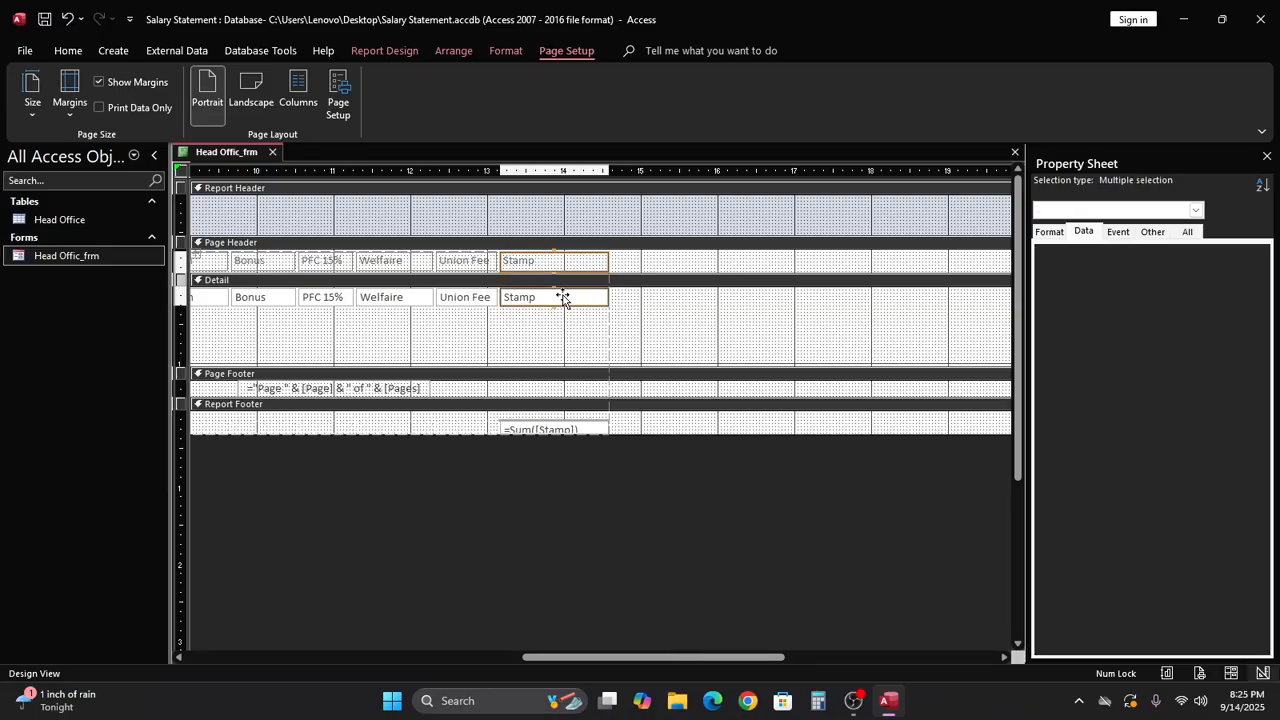
{"action": "left_click_drag", "start_coordinate": [607, 265], "coordinate": [566, 266]}
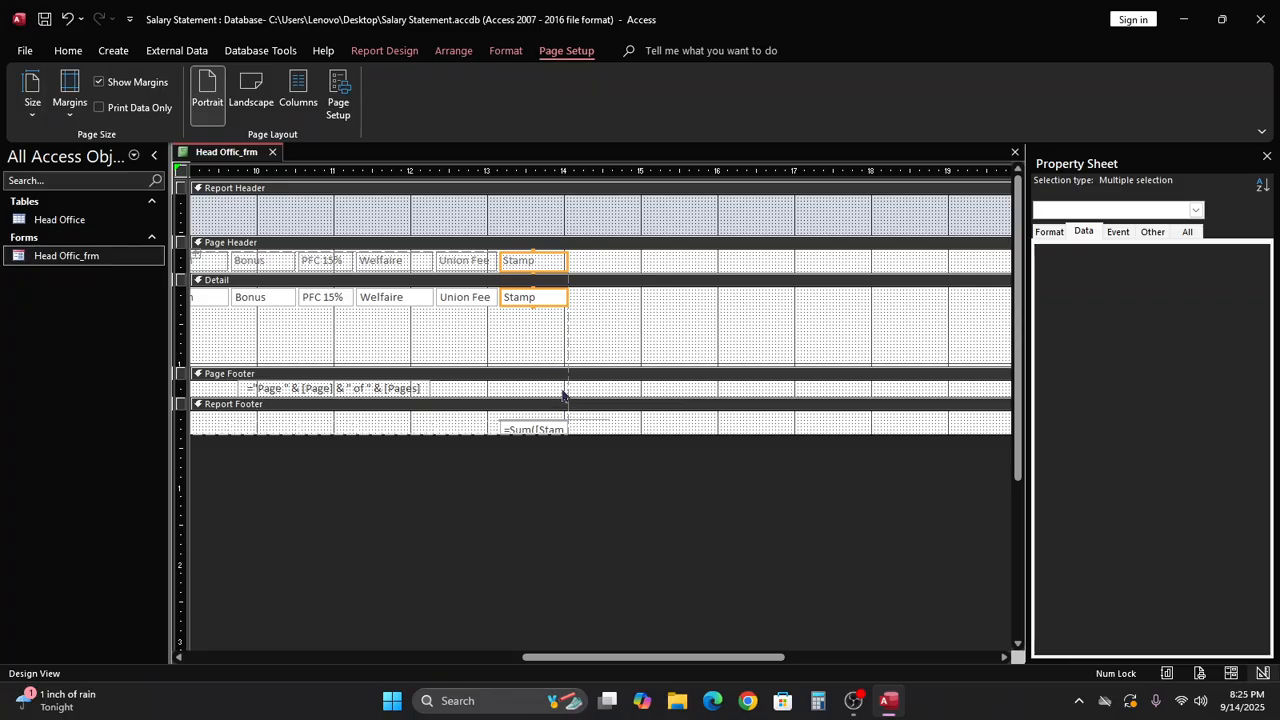
{"action": "left_click_drag", "start_coordinate": [560, 368], "coordinate": [566, 311]}
{"action": "left_click", "coordinate": [565, 477]}
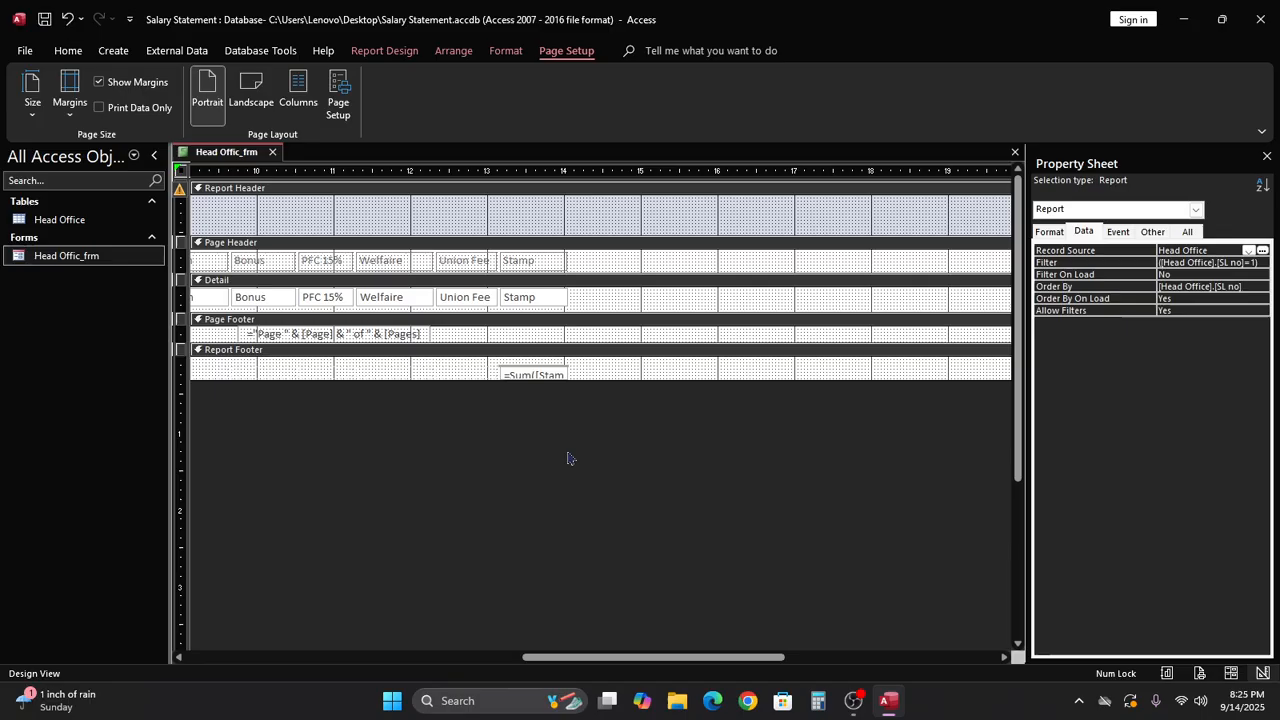
Step: Delete the Stamp sum text box and its leftover empty cell from the Report Footer
{"action": "left_click", "coordinate": [553, 376]}
{"action": "left_click", "coordinate": [552, 373]}
{"action": "key", "text": "Delete"}
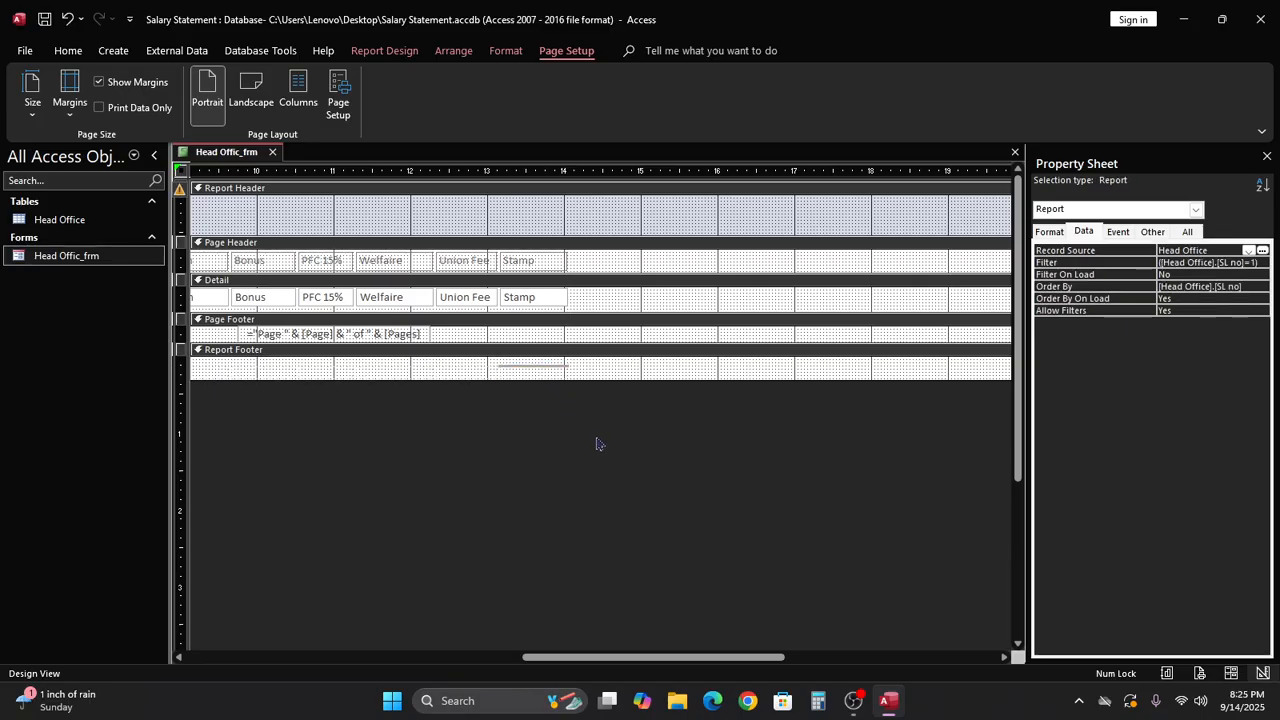
{"action": "left_click", "coordinate": [525, 368]}
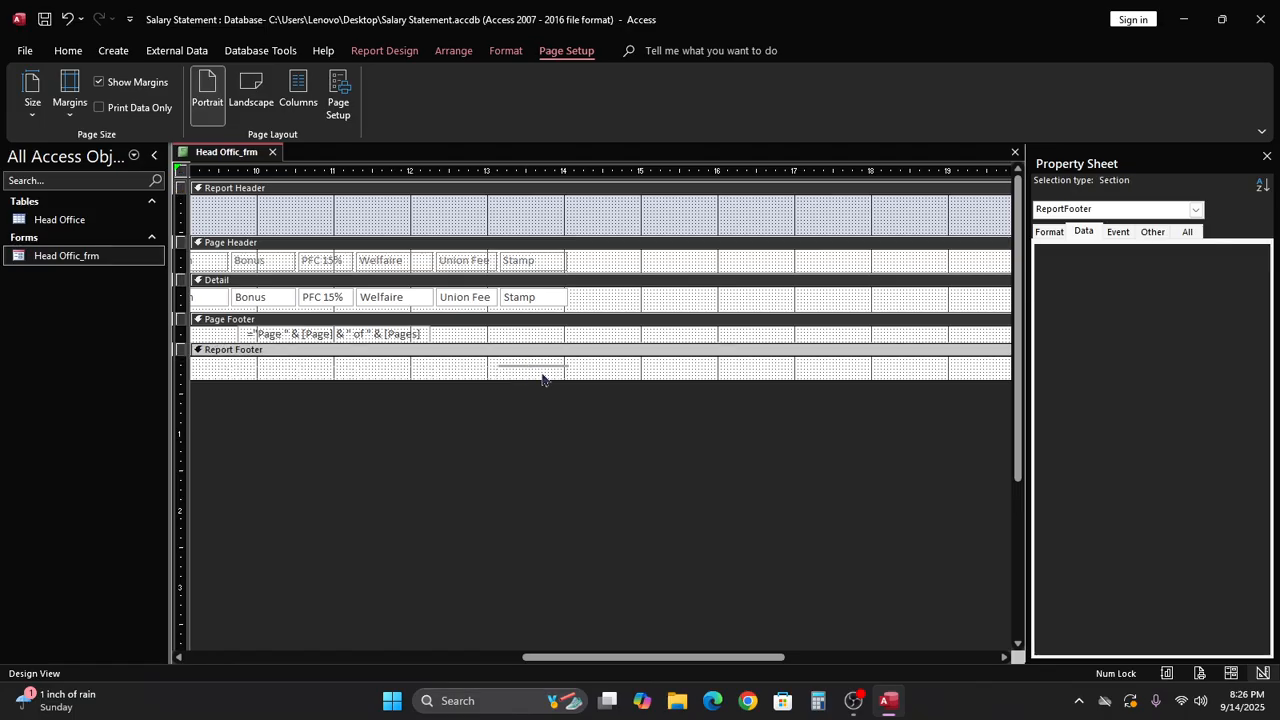
{"action": "left_click", "coordinate": [542, 374]}
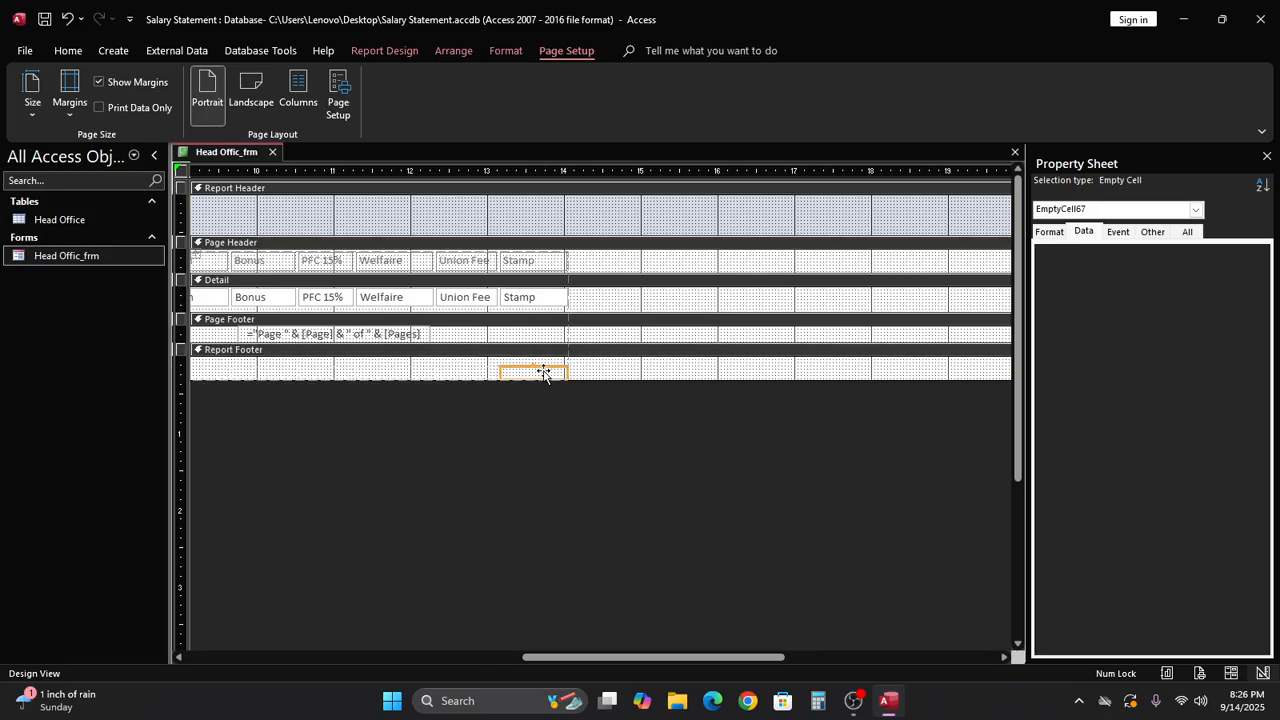
{"action": "key", "text": "Delete"}
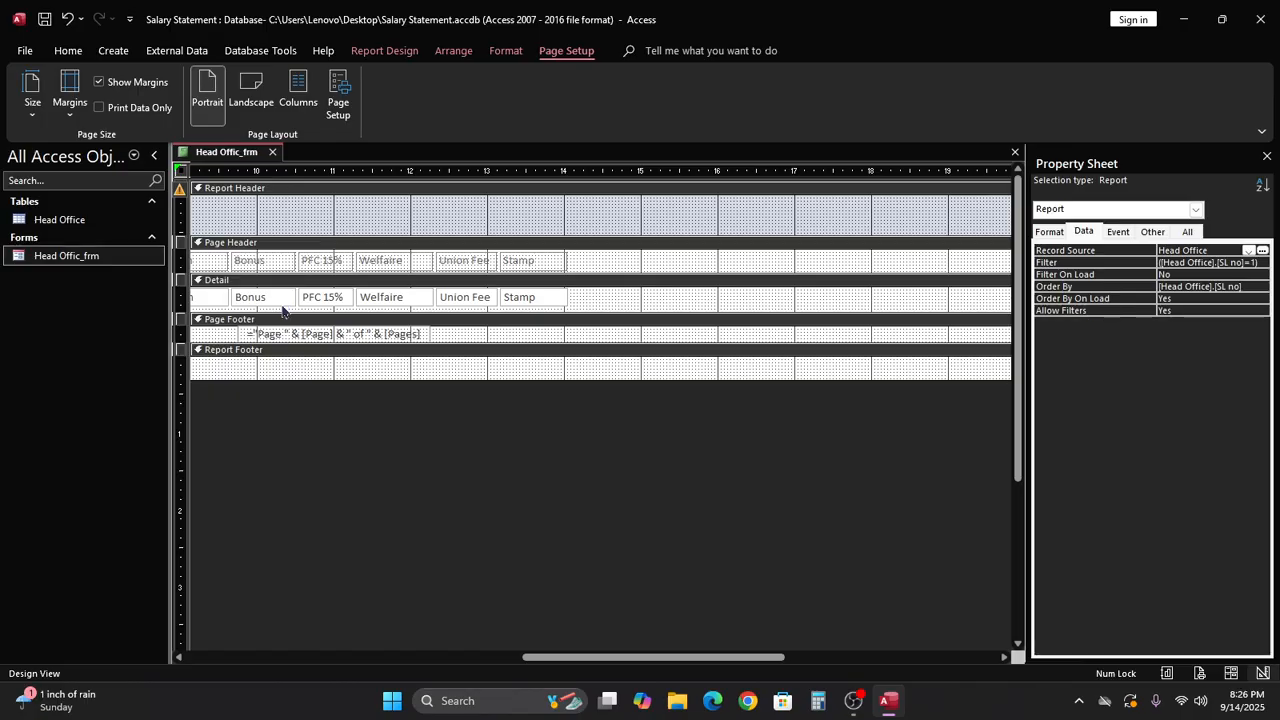
Step: Save the report under the name Head Offic_Report
{"action": "key", "text": "ctrl+s"}
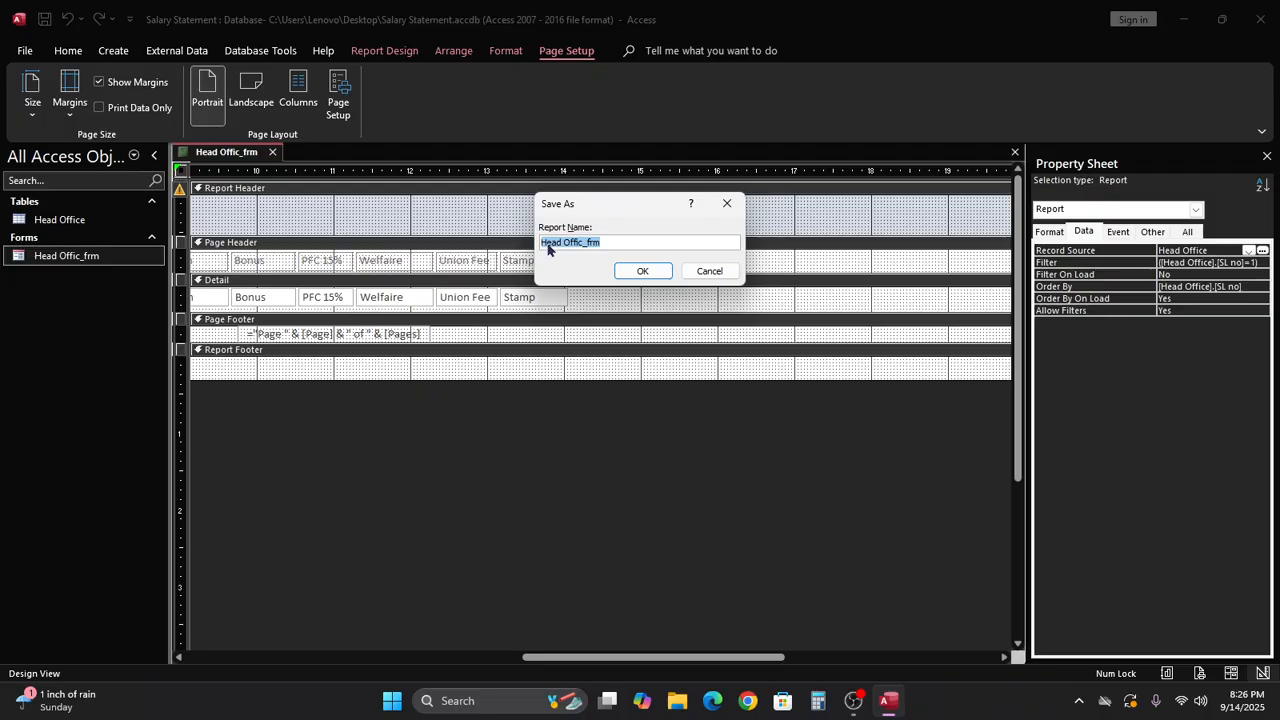
{"action": "left_click", "coordinate": [613, 241]}
{"action": "key", "text": "BackSpace"}
{"action": "key", "text": "BackSpace"}
{"action": "key", "text": "BackSpace"}
{"action": "type", "text": "Repo"}
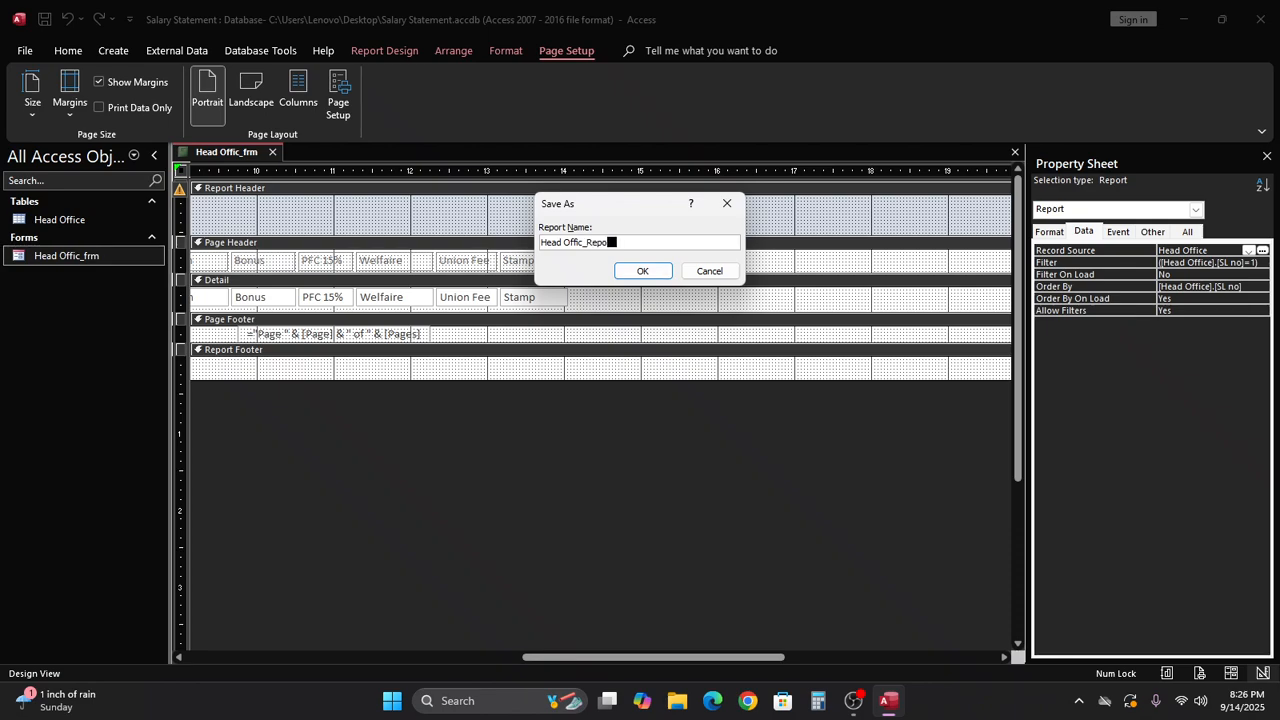
{"action": "type", "text": "rt"}
{"action": "left_click", "coordinate": [637, 271]}
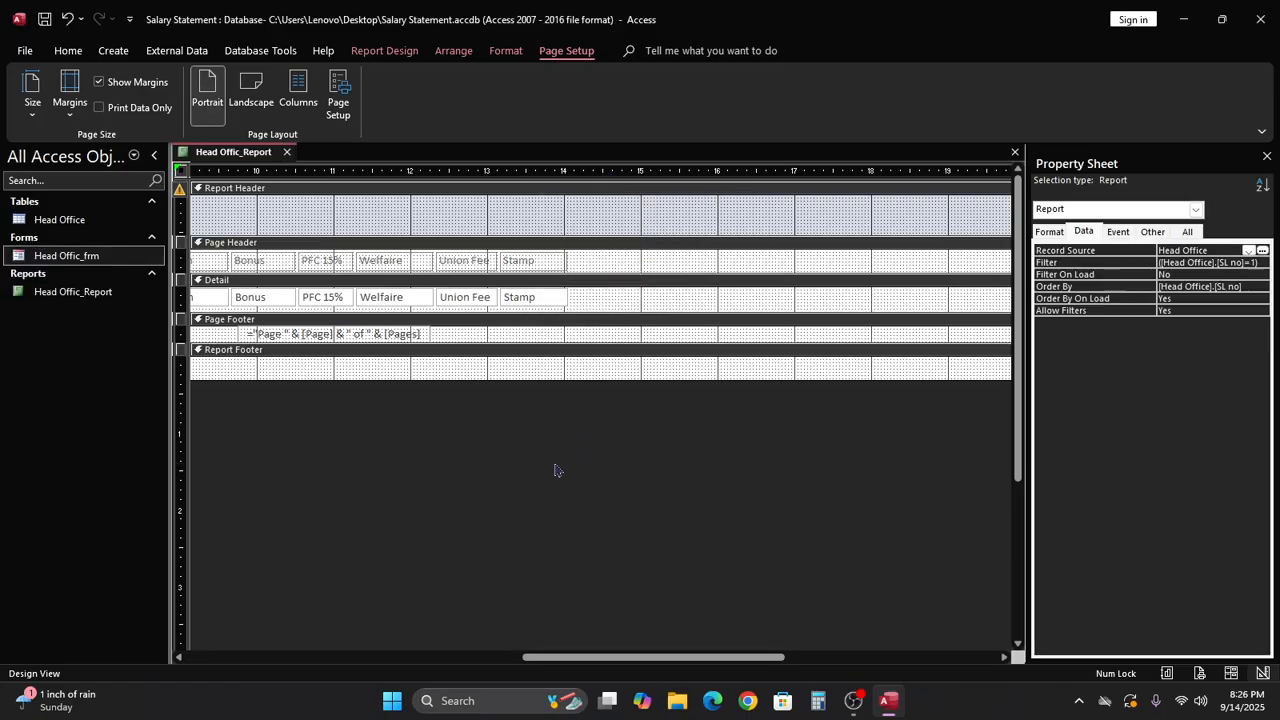
Step: Open Head Offic_Report, check its columns across the full width, and show it in Print Preview
{"action": "double_click", "coordinate": [22, 298]}
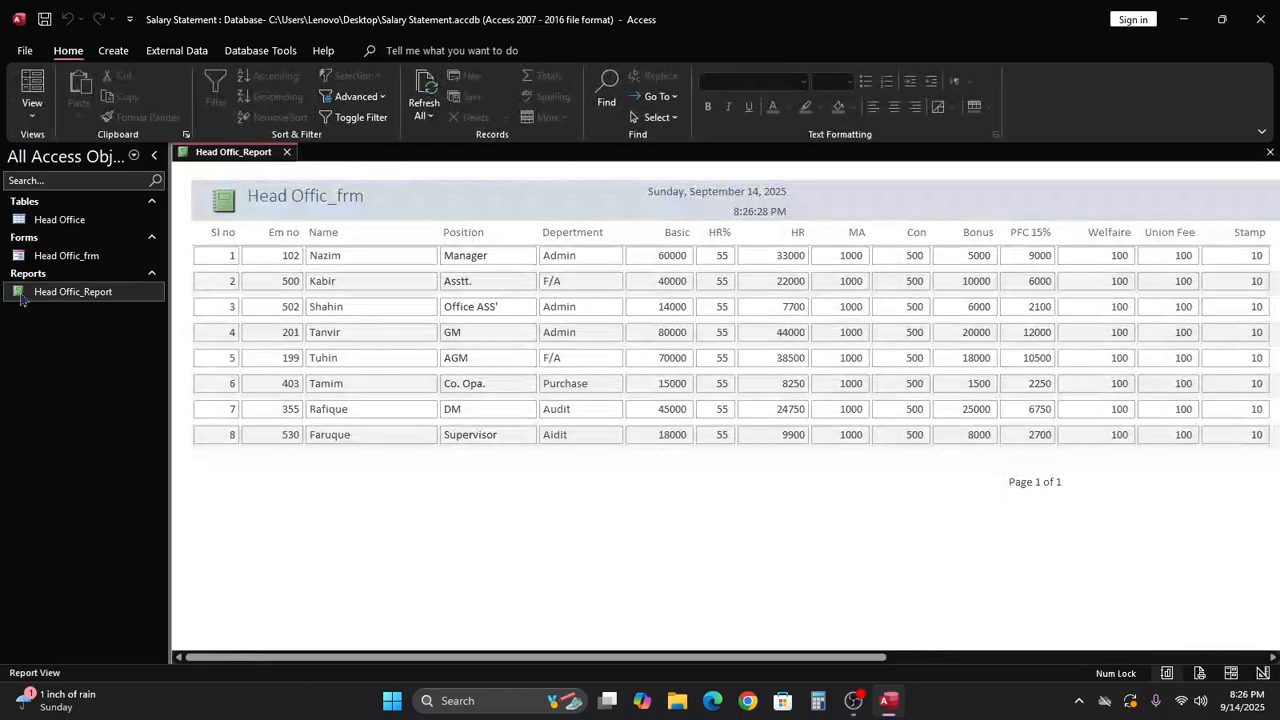
{"action": "left_click_drag", "start_coordinate": [720, 657], "coordinate": [940, 660]}
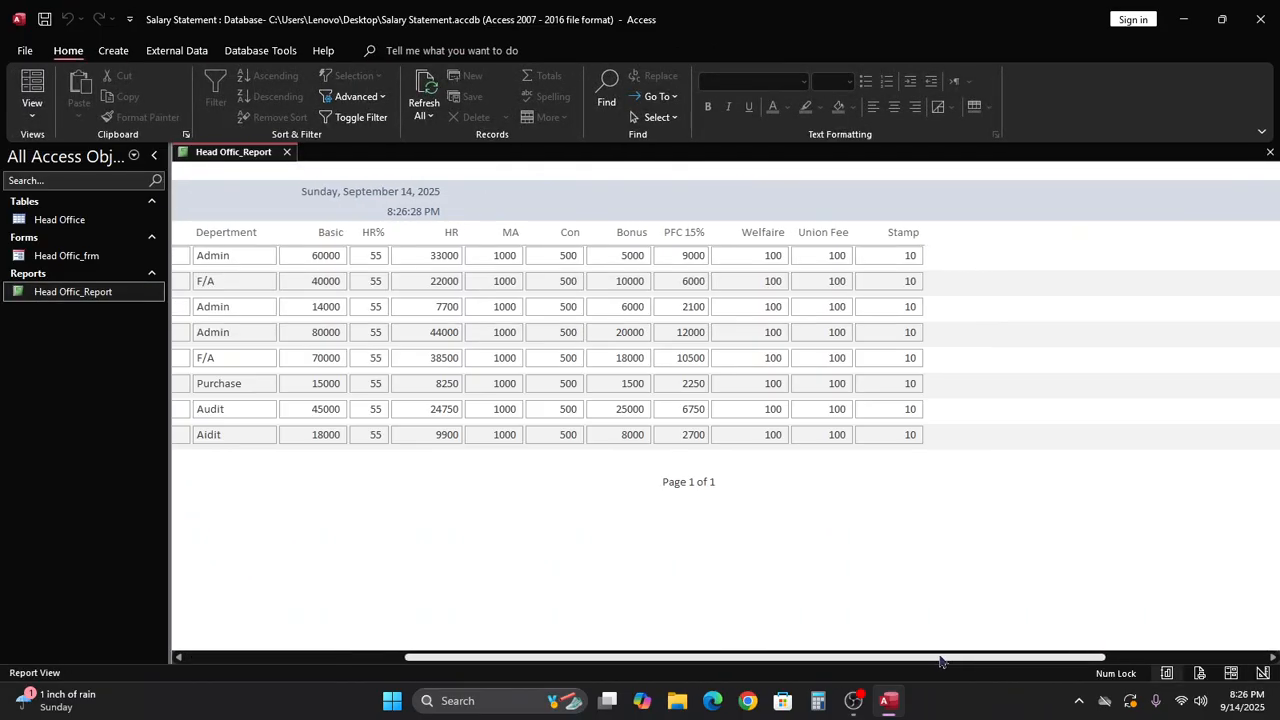
{"action": "left_click", "coordinate": [27, 51]}
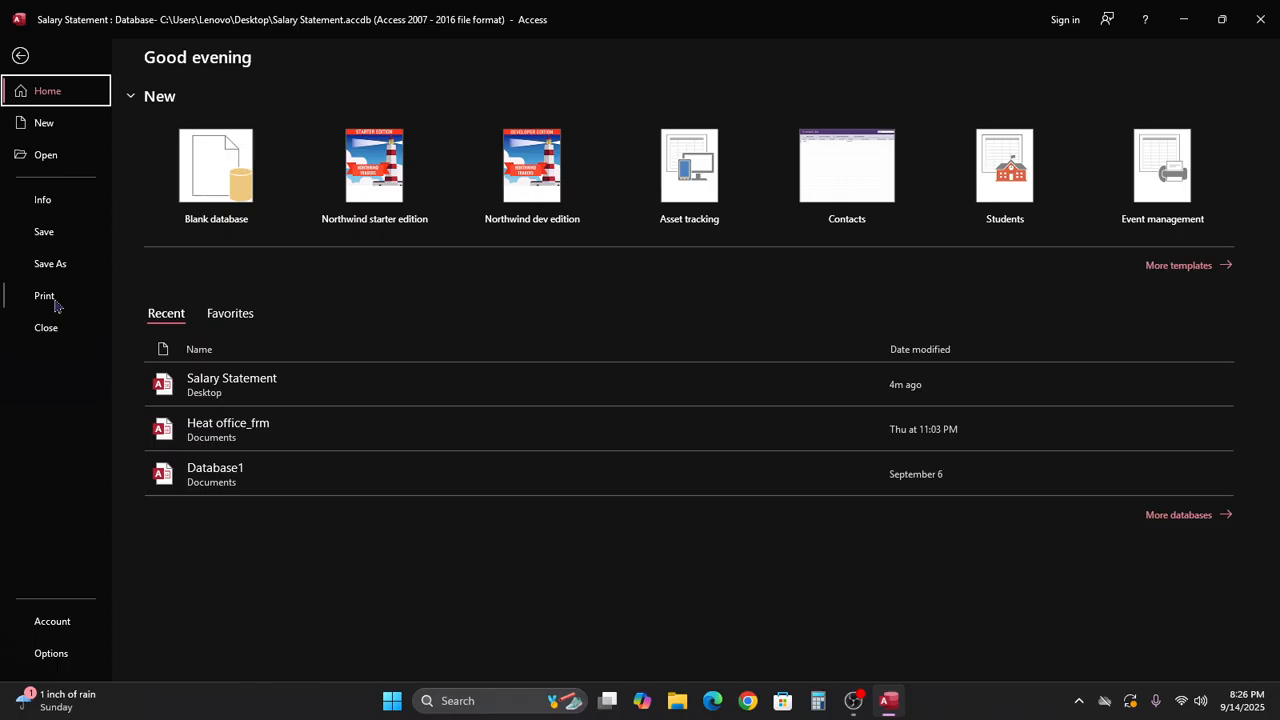
{"action": "left_click", "coordinate": [55, 302]}
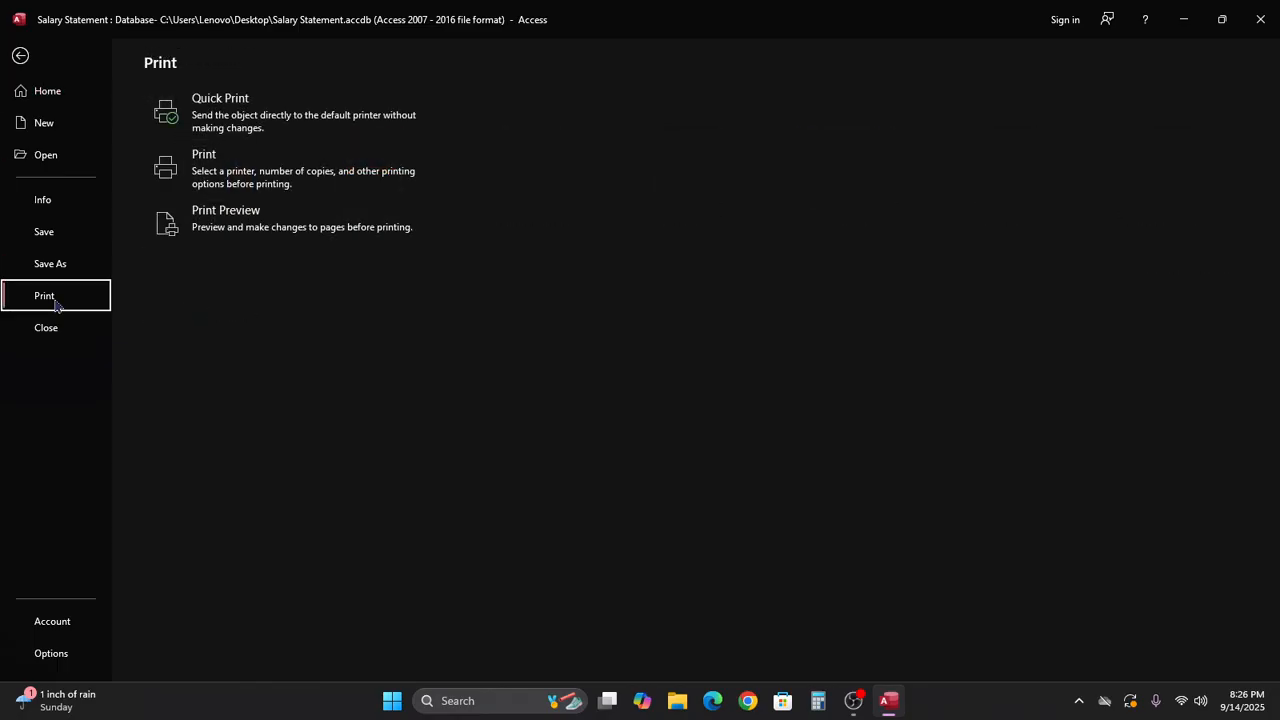
{"action": "left_click", "coordinate": [209, 222]}
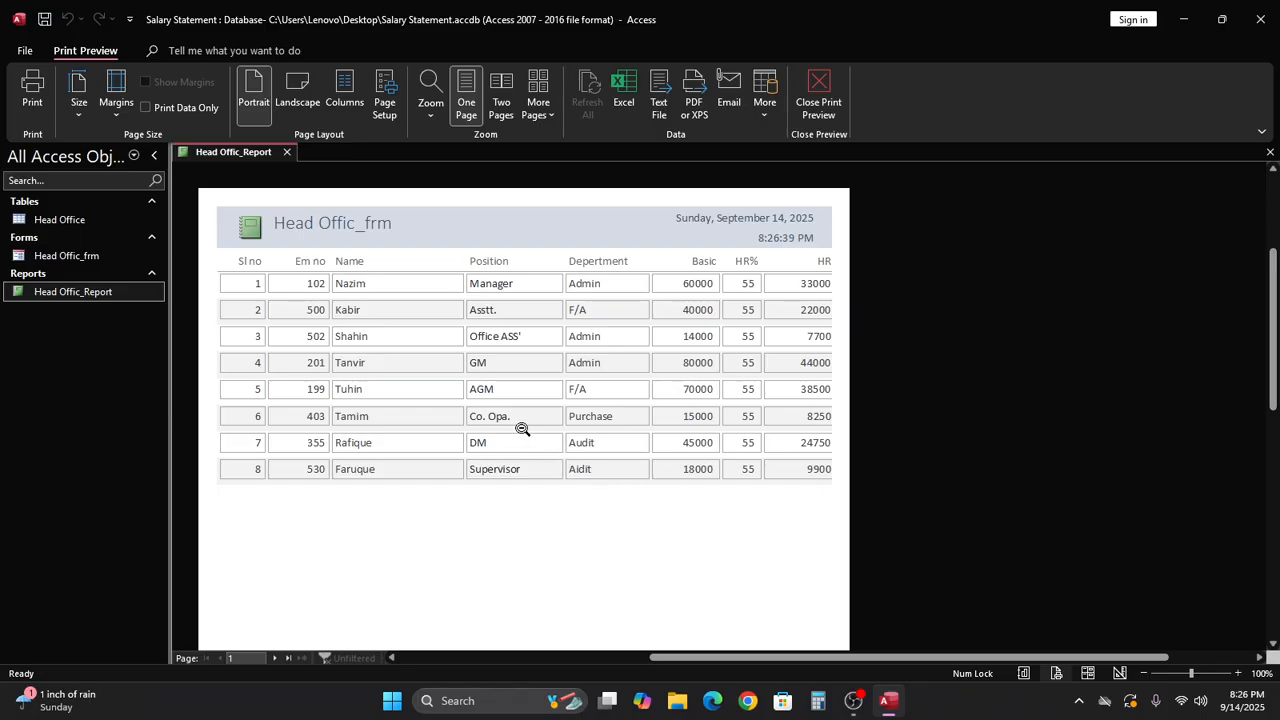
Step: Set the report's page to landscape orientation on A4 paper
{"action": "left_click", "coordinate": [384, 95]}
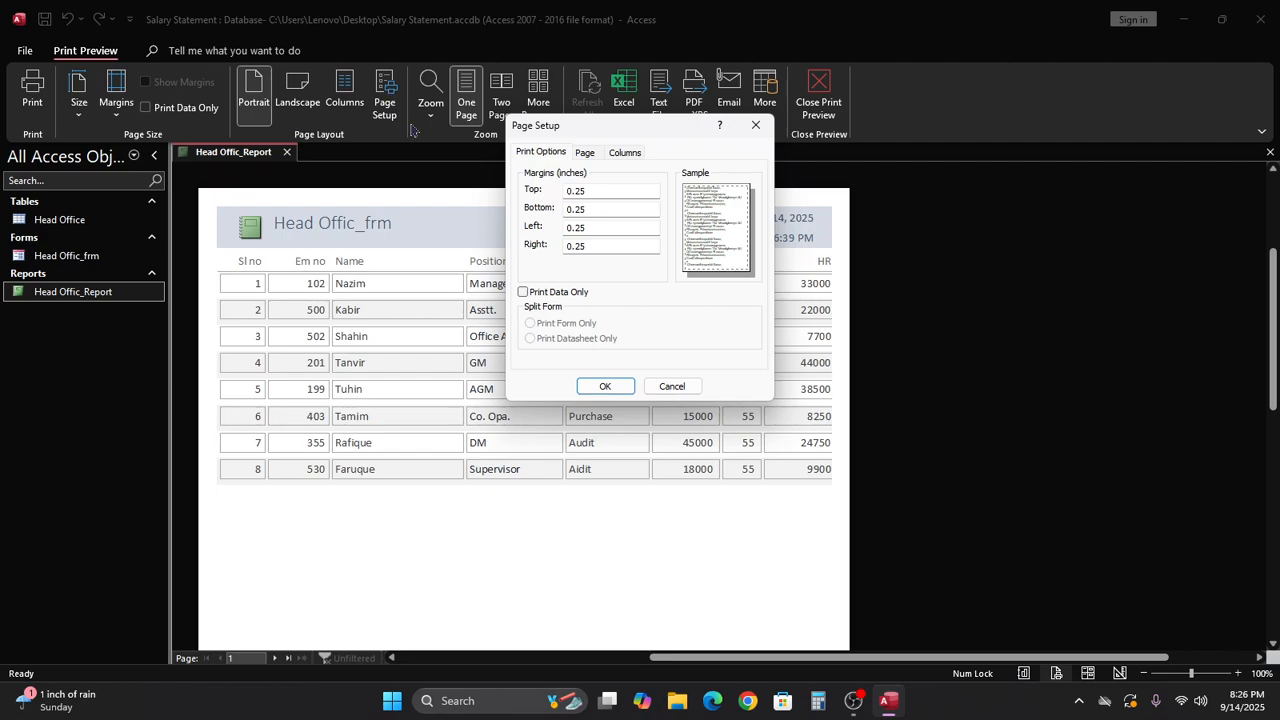
{"action": "left_click", "coordinate": [586, 156]}
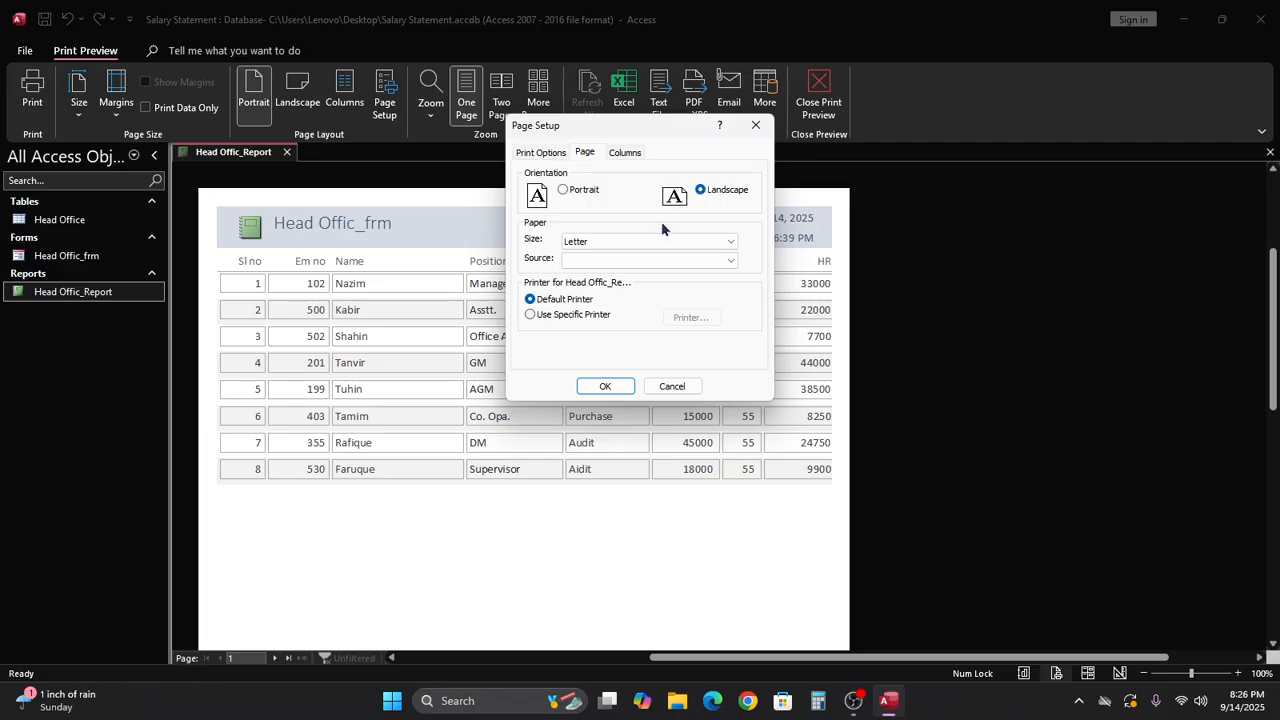
{"action": "left_click", "coordinate": [729, 241]}
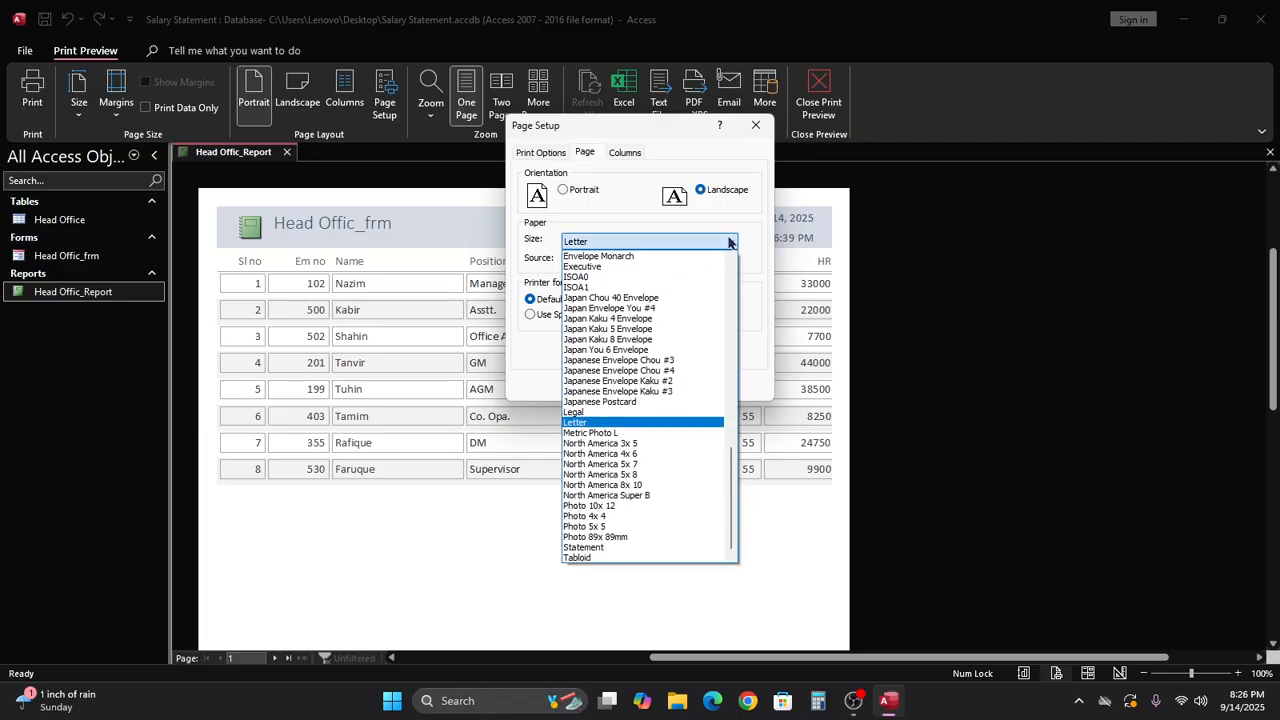
{"action": "key", "text": "a"}
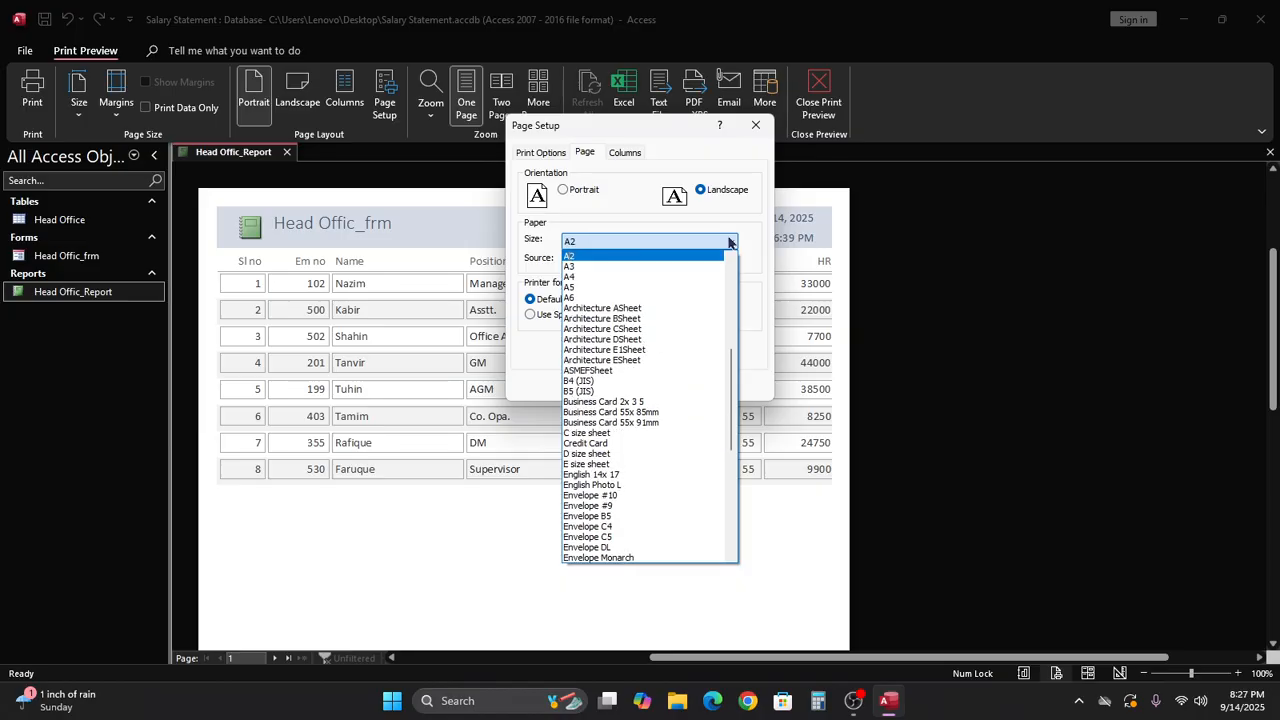
{"action": "left_click", "coordinate": [614, 276]}
{"action": "left_click", "coordinate": [610, 386]}
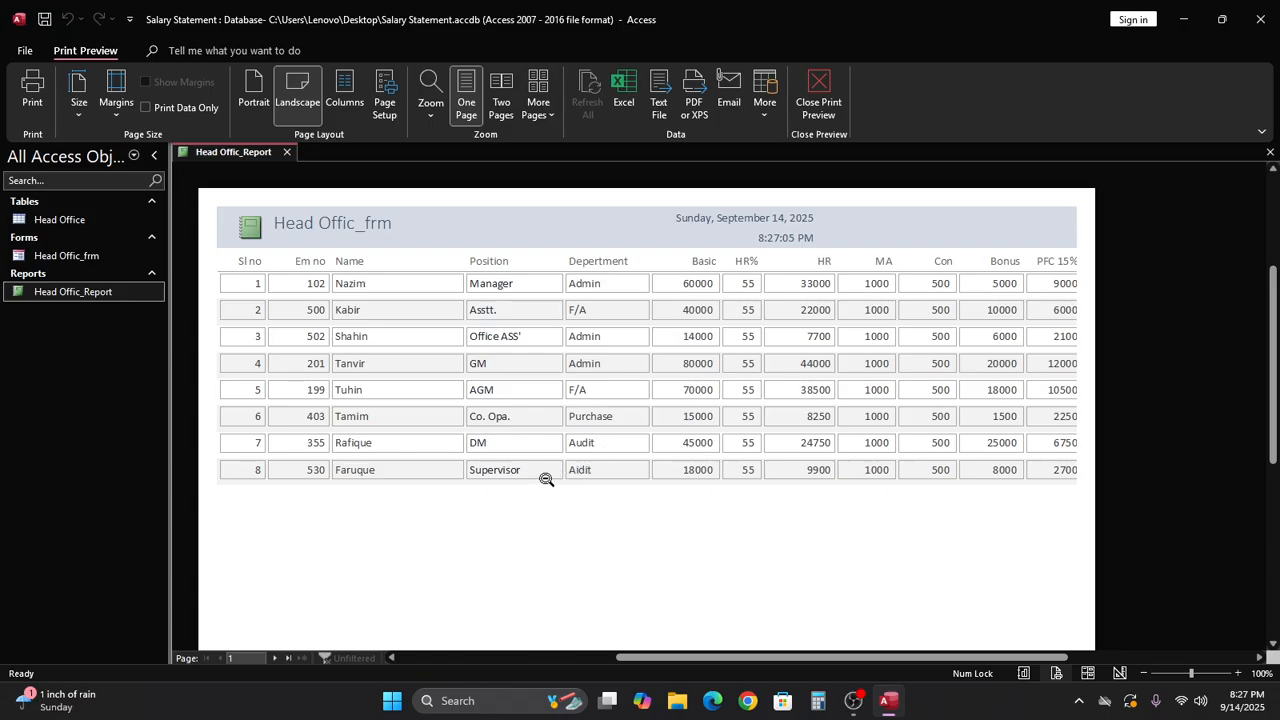
Step: Switch the report to Design View and narrow the Em no label and detail field together to about 0.7 inch
{"action": "right_click", "coordinate": [540, 407]}
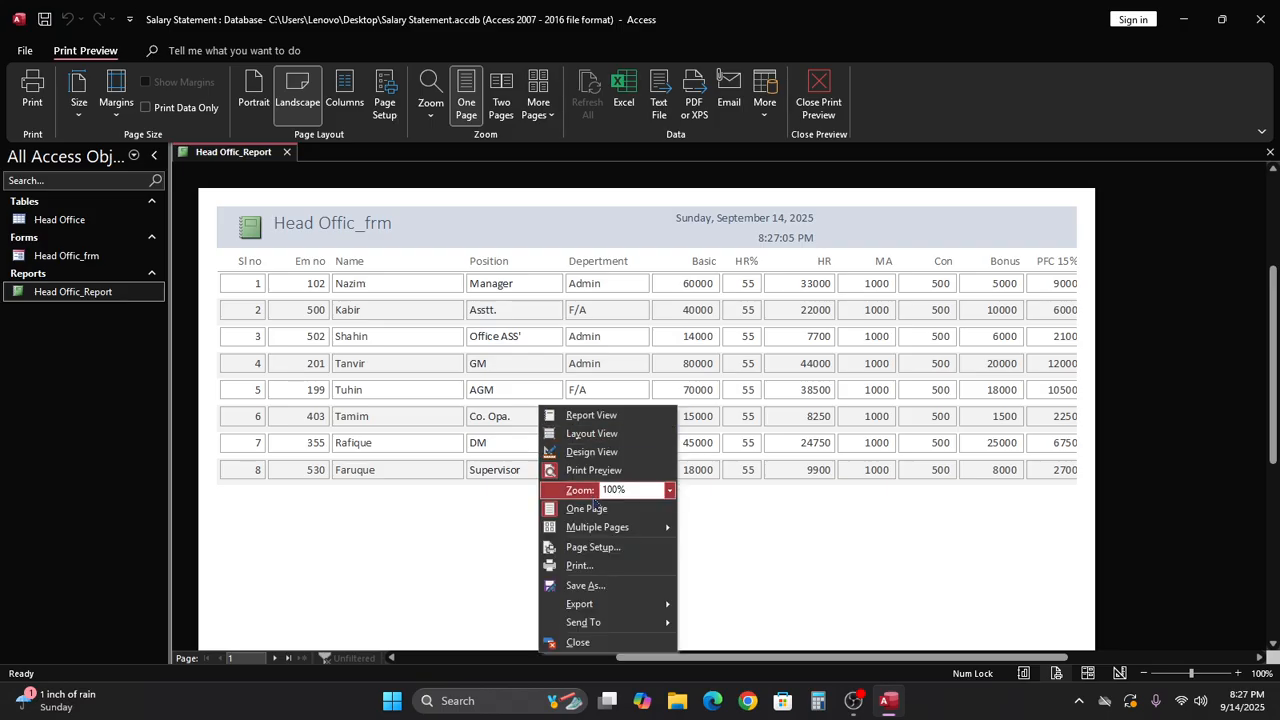
{"action": "left_click", "coordinate": [594, 455]}
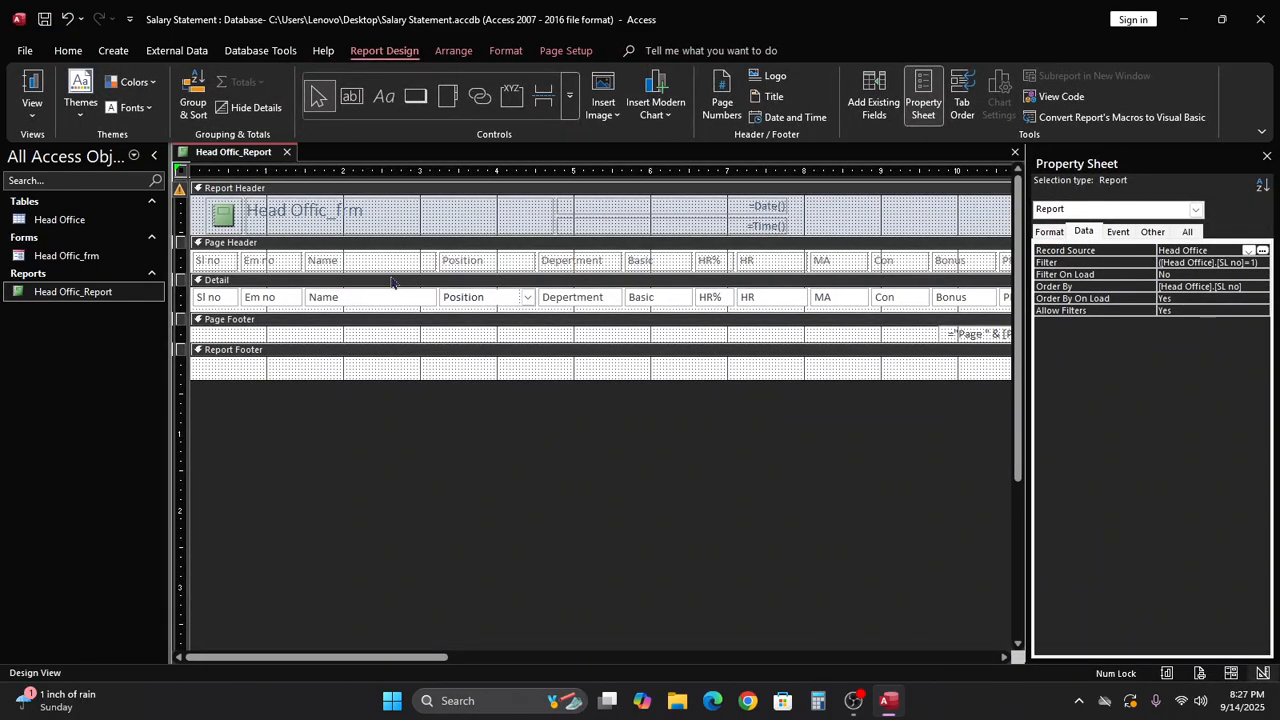
{"action": "left_click", "coordinate": [298, 262]}
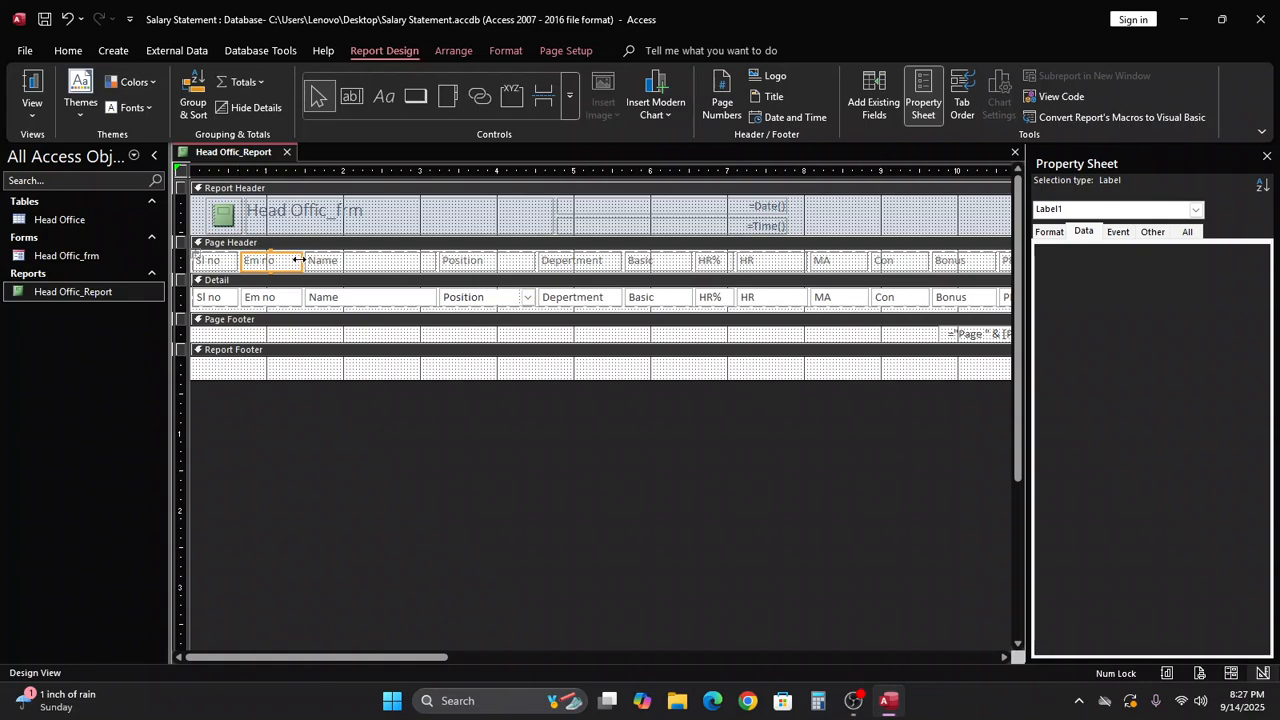
{"action": "left_click", "coordinate": [292, 298], "text": "shift"}
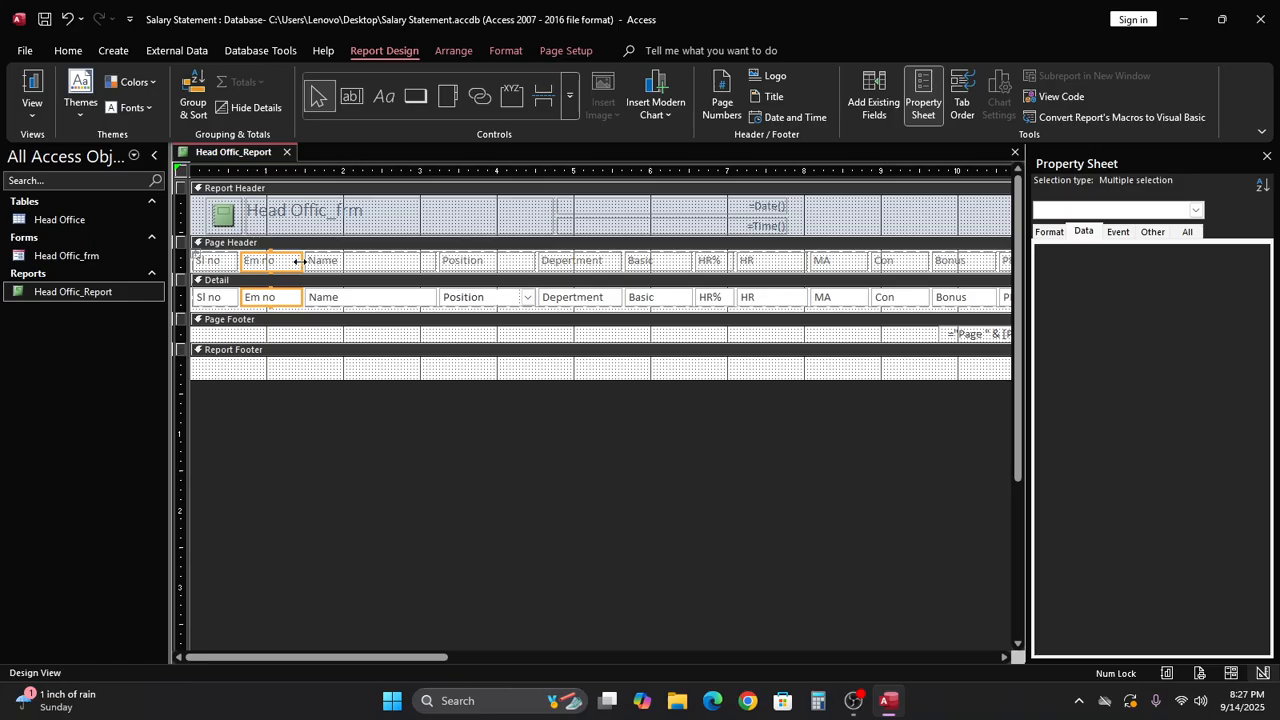
{"action": "left_click_drag", "start_coordinate": [300, 261], "coordinate": [292, 266]}
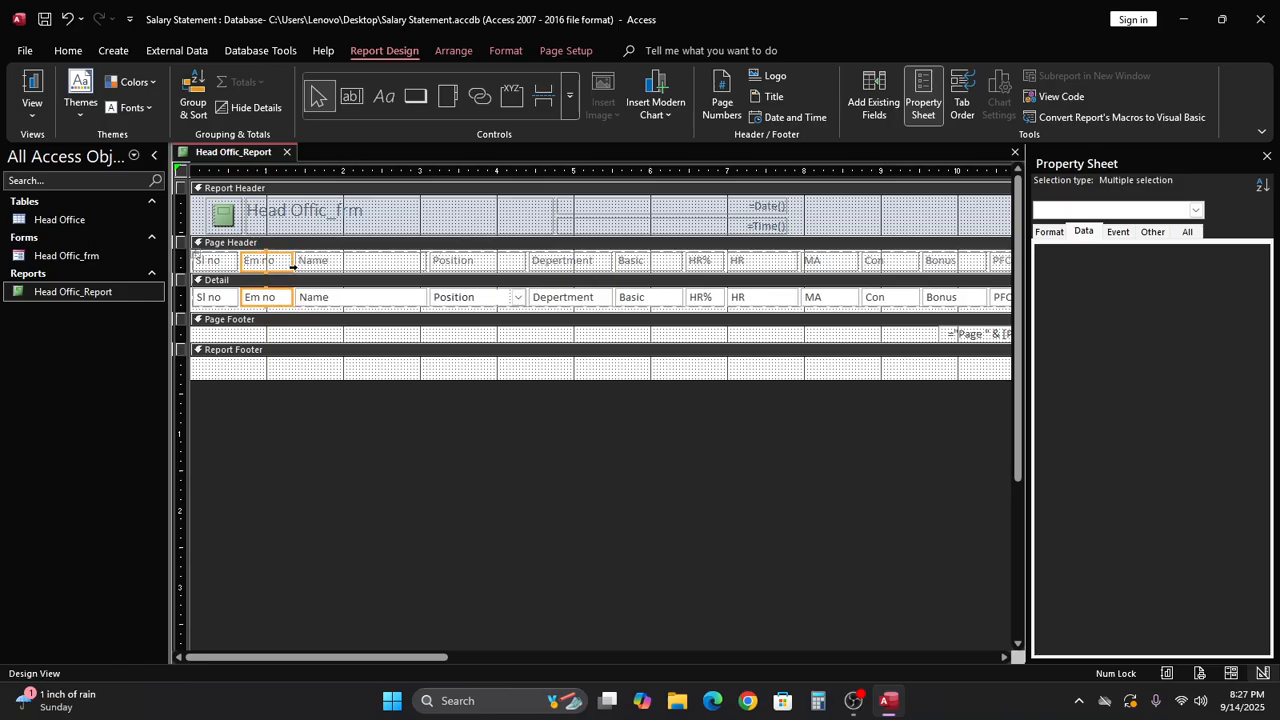
Step: Narrow the Name label and detail field to about 1.6 inches and the Position pair to about 1 inch
{"action": "left_click", "coordinate": [369, 262]}
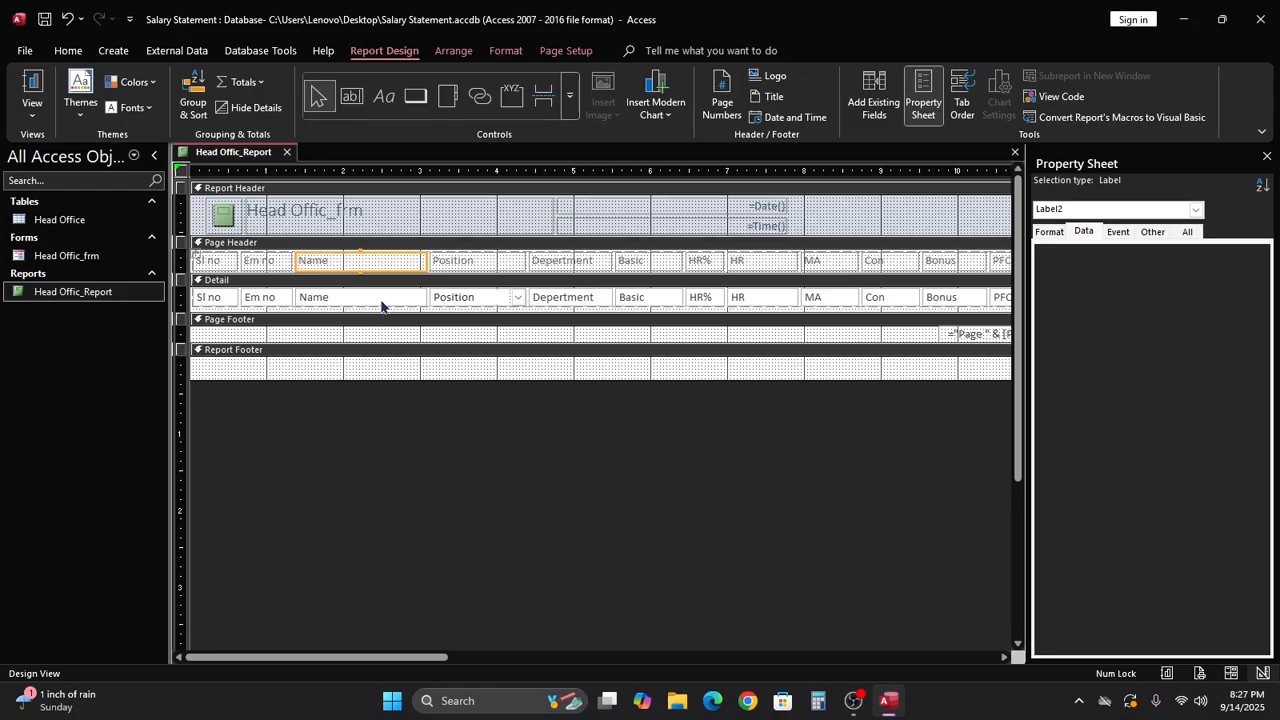
{"action": "left_click_drag", "start_coordinate": [424, 261], "coordinate": [415, 268]}
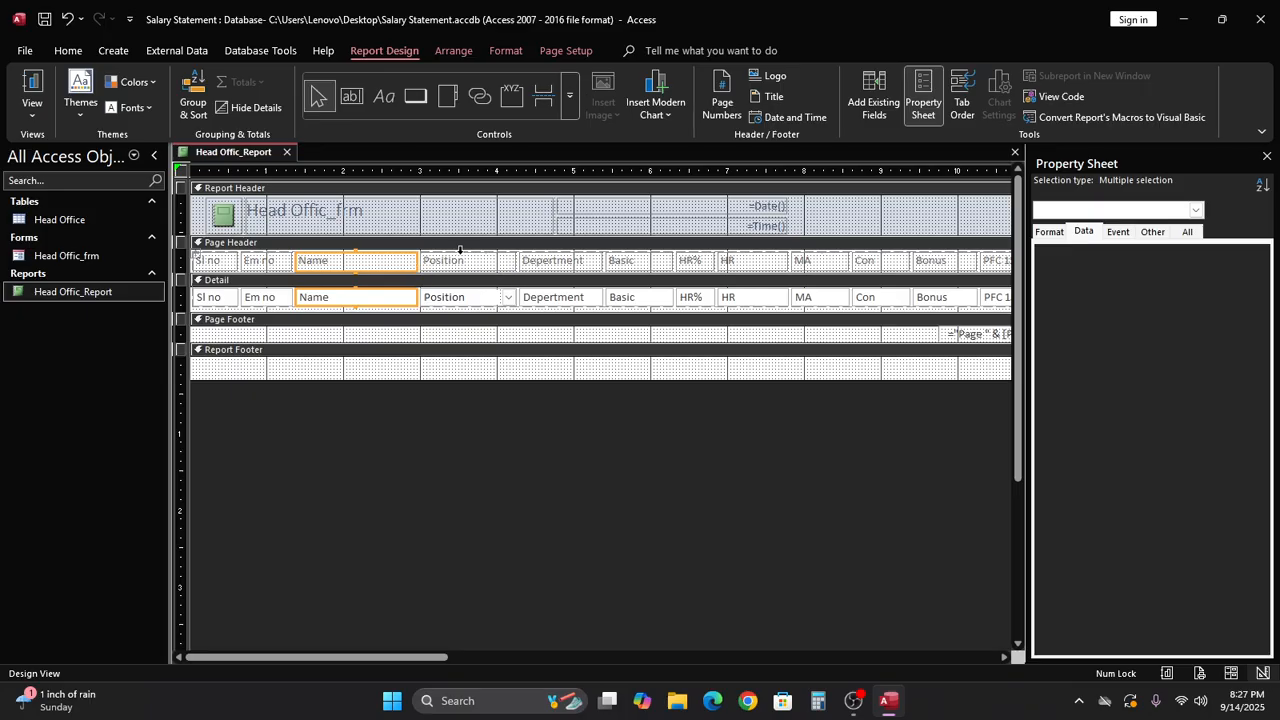
{"action": "left_click", "coordinate": [459, 262]}
{"action": "left_click", "coordinate": [474, 305], "text": "shift"}
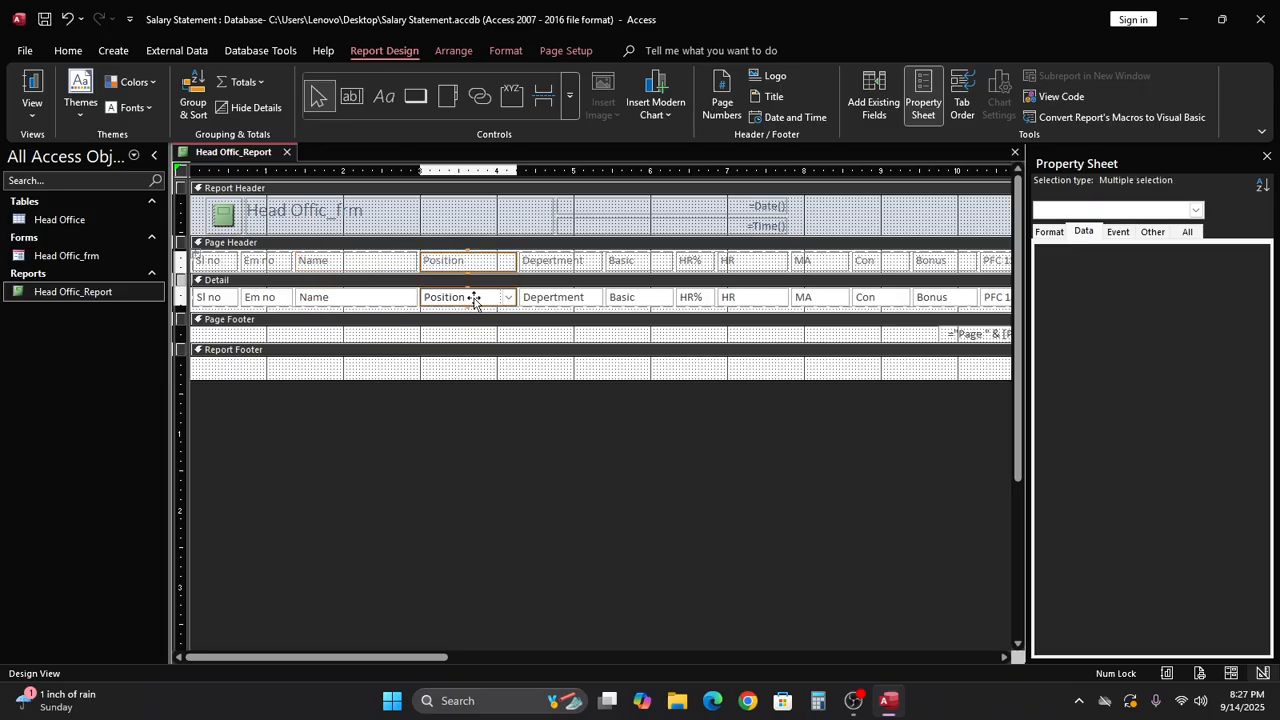
{"action": "left_click_drag", "start_coordinate": [513, 260], "coordinate": [497, 262]}
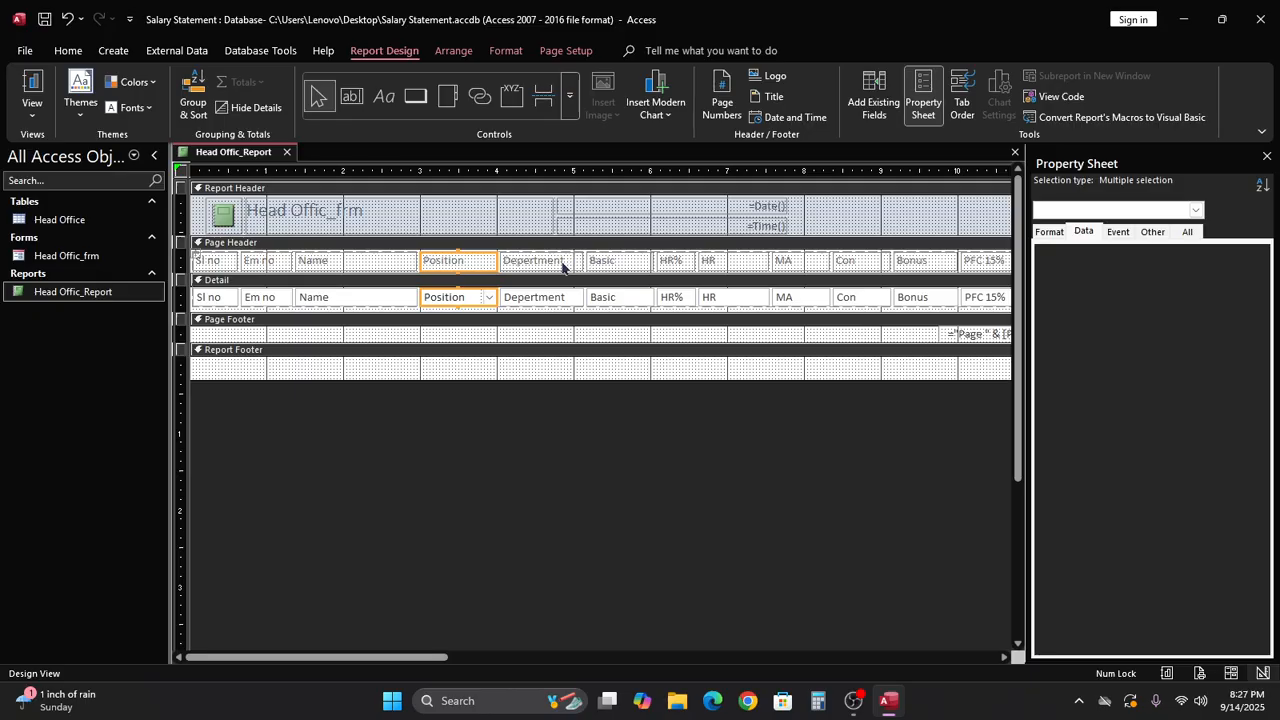
Step: Narrow the Depertment label and detail field to just under 1 inch and the Basic pair to about 0.8 inch
{"action": "left_click", "coordinate": [562, 264]}
{"action": "left_click", "coordinate": [567, 300], "text": "shift"}
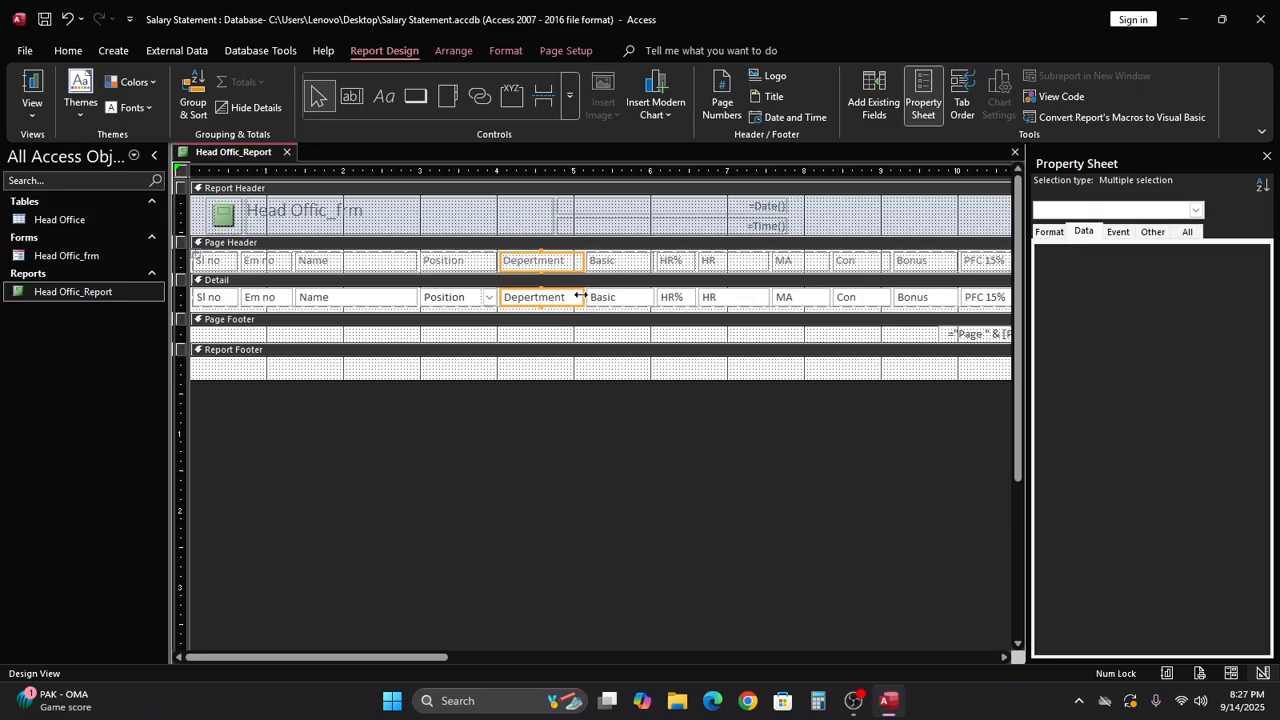
{"action": "left_click_drag", "start_coordinate": [579, 294], "coordinate": [571, 297]}
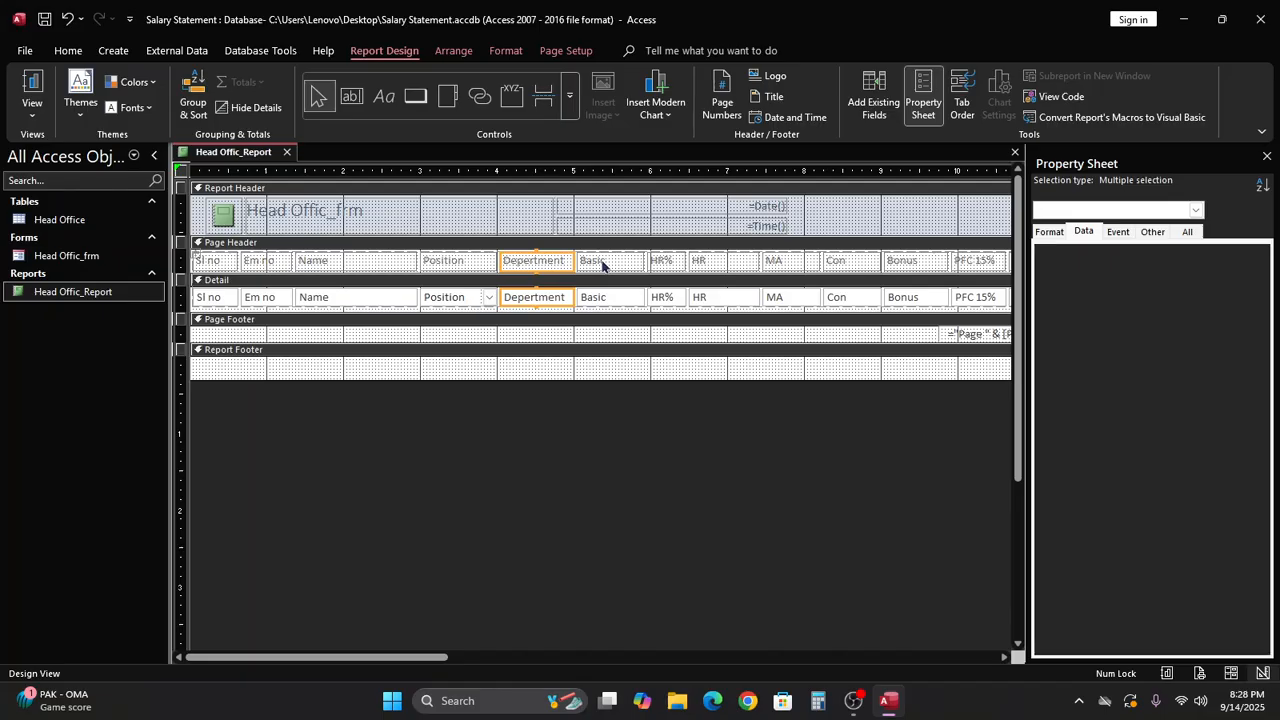
{"action": "left_click", "coordinate": [603, 262]}
{"action": "left_click", "coordinate": [619, 298], "text": "shift"}
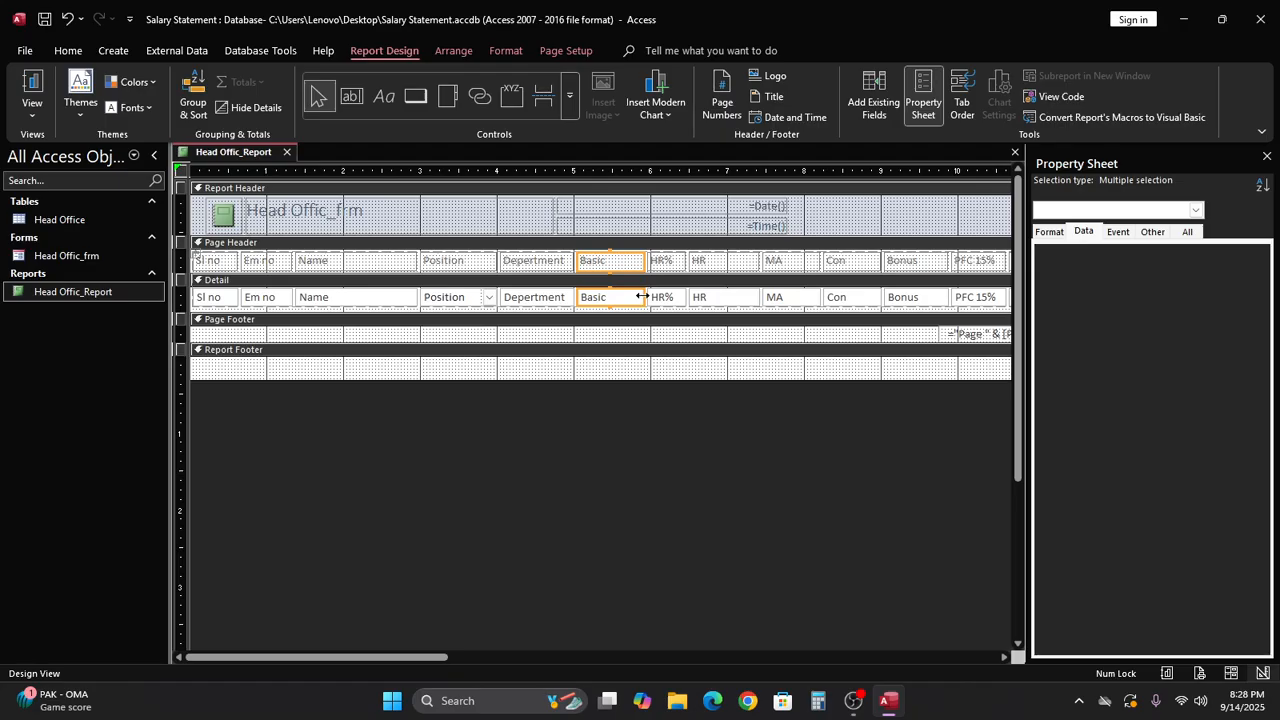
{"action": "left_click_drag", "start_coordinate": [642, 297], "coordinate": [638, 297]}
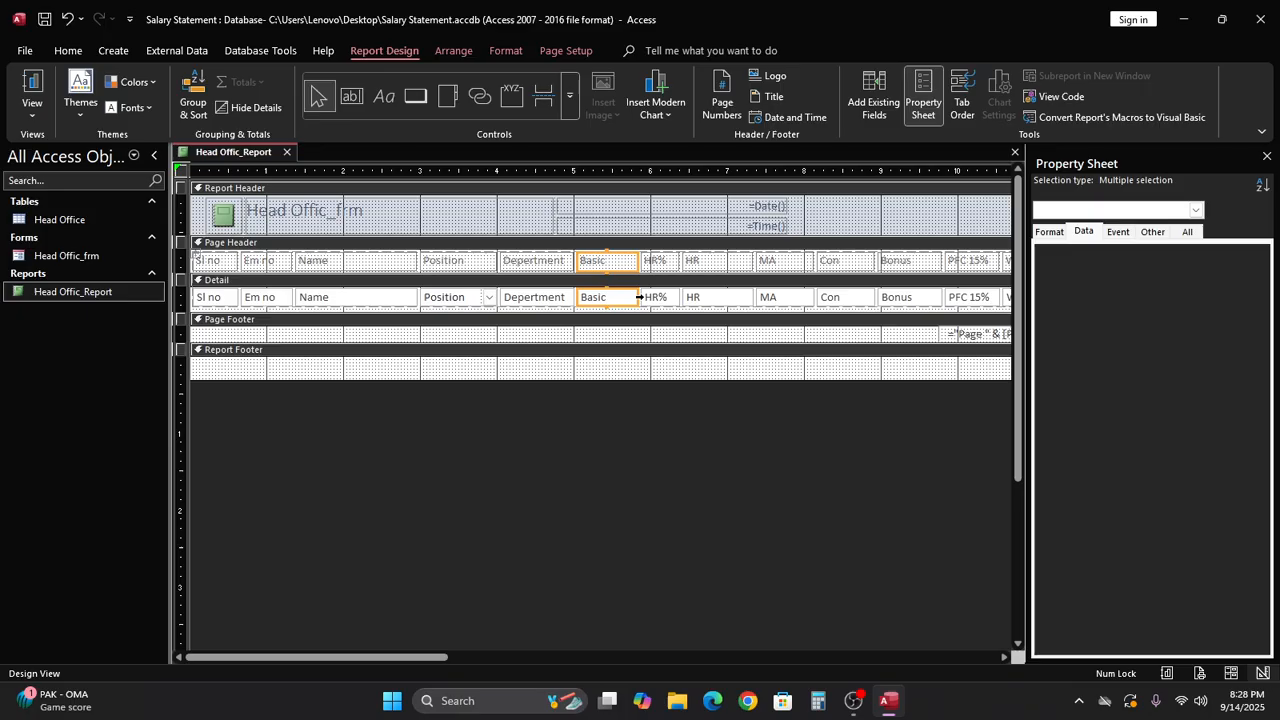
Step: Narrow the HR label and detail field to about 0.9 inch and the MA pair to about 0.7 inch
{"action": "left_click", "coordinate": [697, 267]}
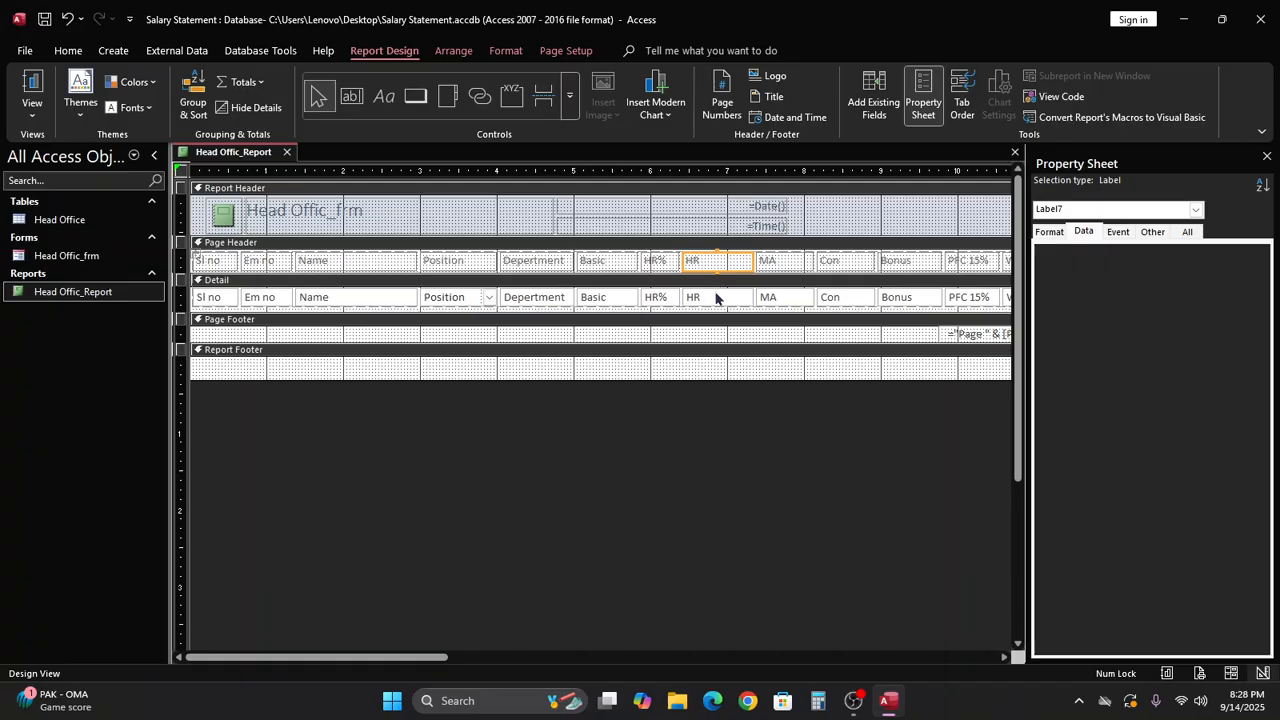
{"action": "left_click", "coordinate": [716, 297], "text": "shift"}
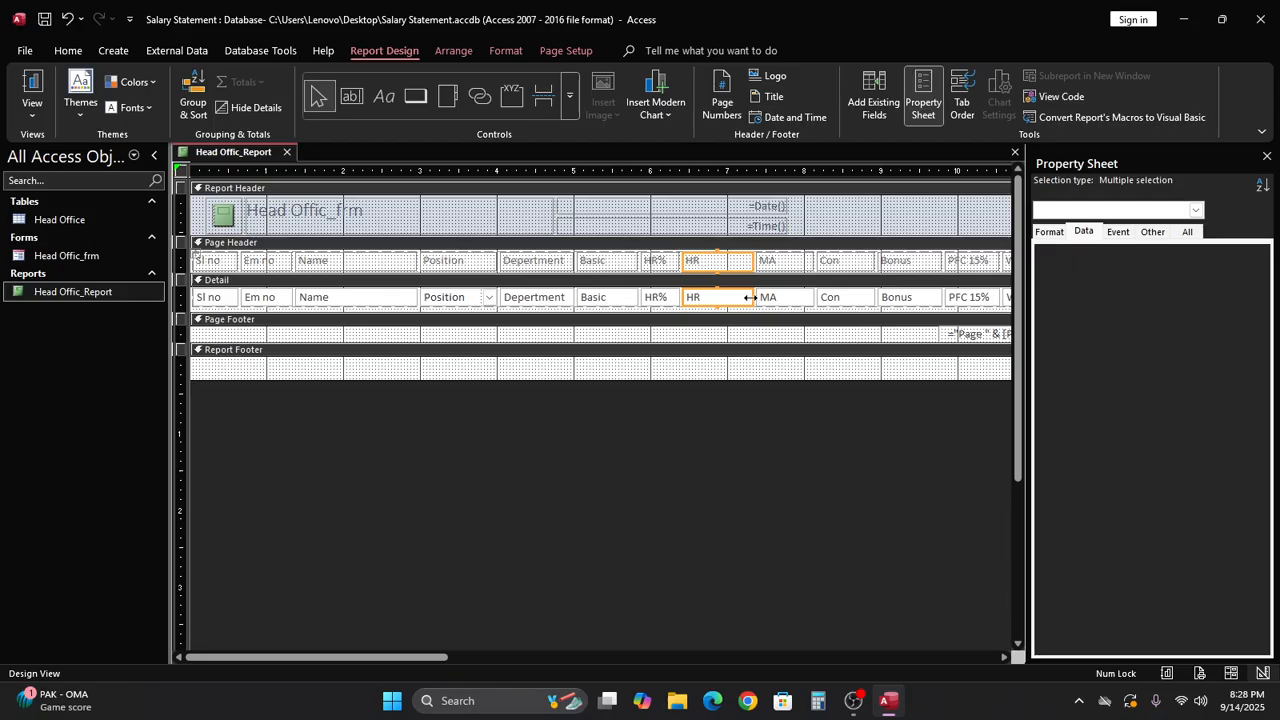
{"action": "left_click_drag", "start_coordinate": [749, 297], "coordinate": [746, 297]}
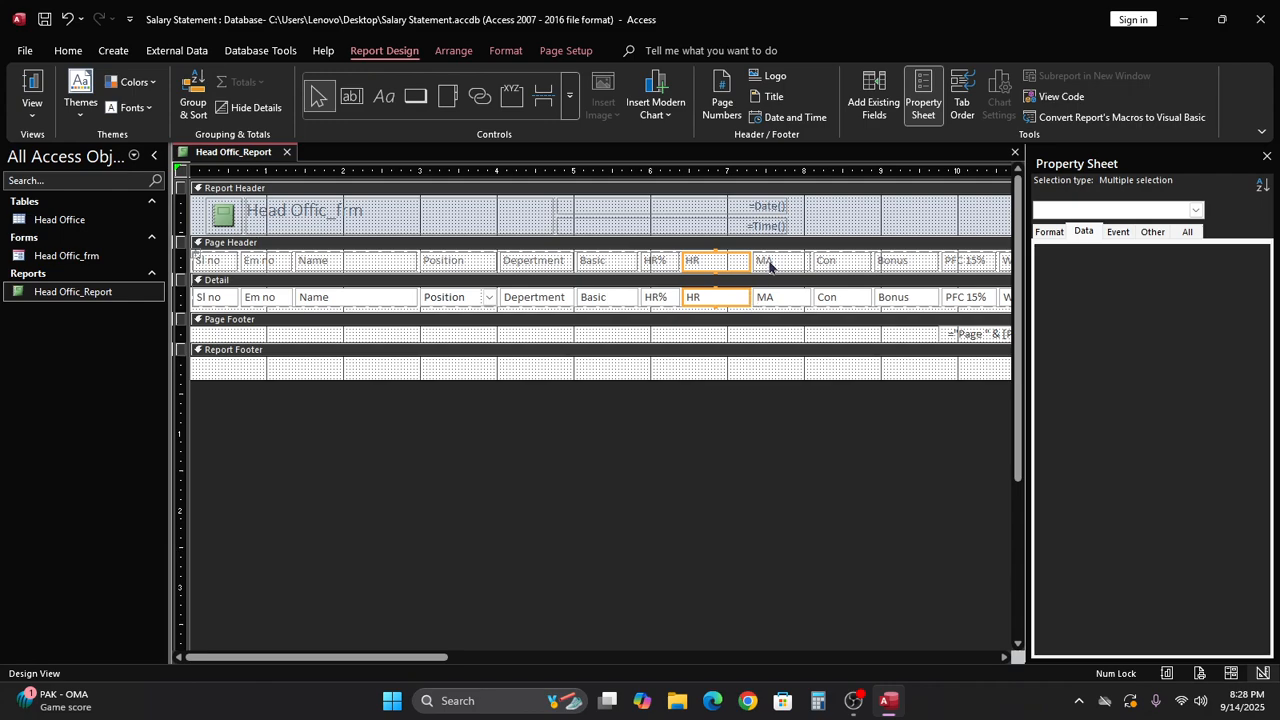
{"action": "left_click", "coordinate": [769, 262]}
{"action": "left_click", "coordinate": [792, 297], "text": "shift"}
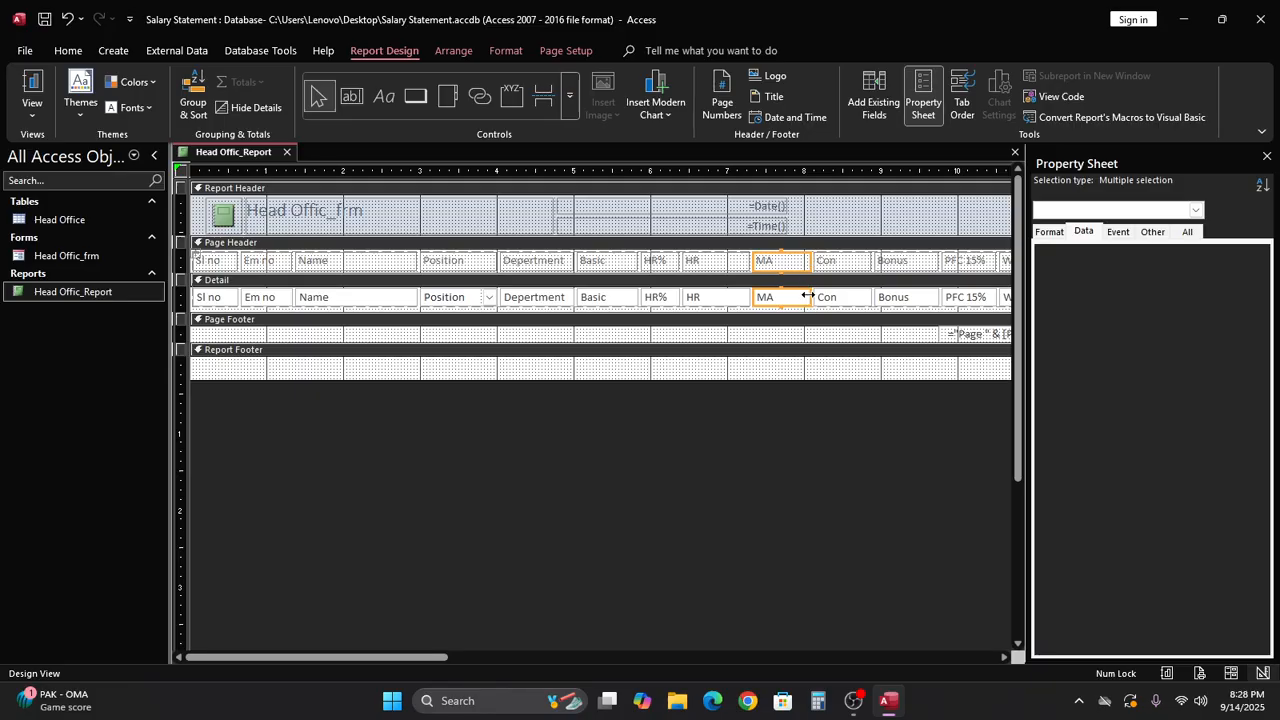
{"action": "left_click_drag", "start_coordinate": [807, 296], "coordinate": [800, 296]}
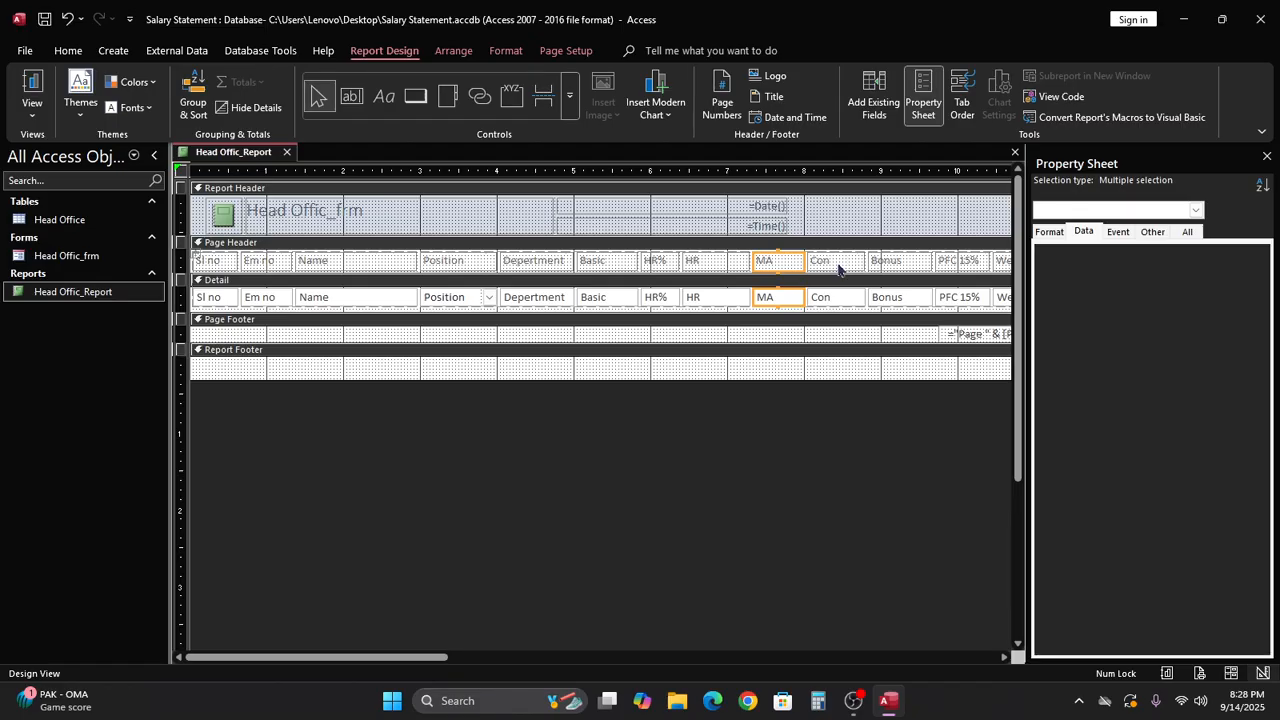
Step: Narrow the Con label and its detail field together to about 0.7 inch
{"action": "left_click", "coordinate": [837, 261]}
{"action": "left_click", "coordinate": [837, 300], "text": "shift"}
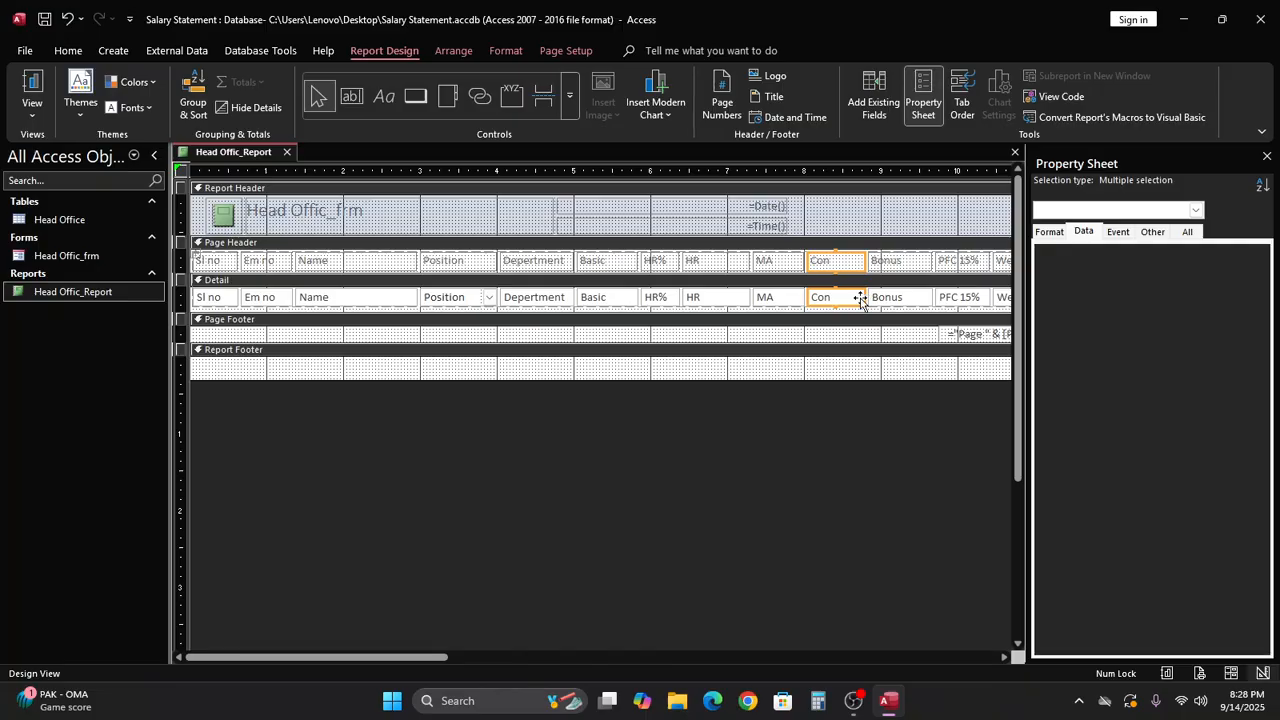
{"action": "left_click", "coordinate": [864, 298]}
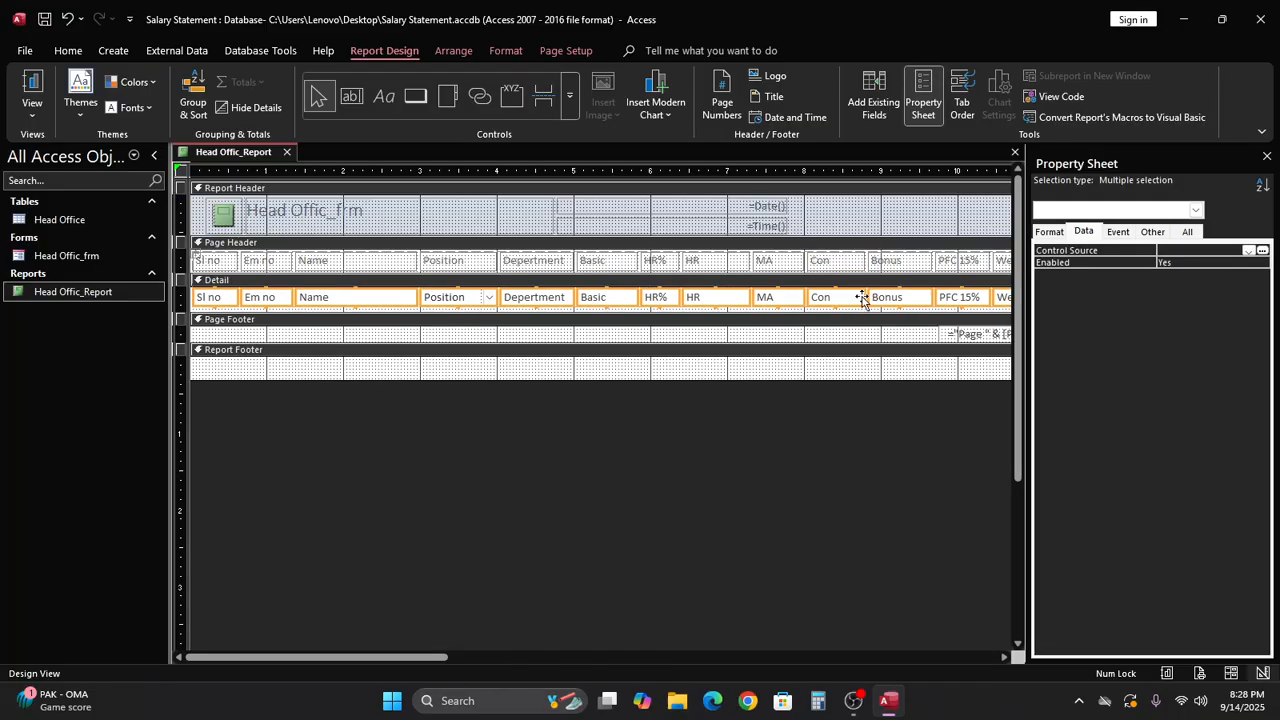
{"action": "left_click", "coordinate": [858, 270]}
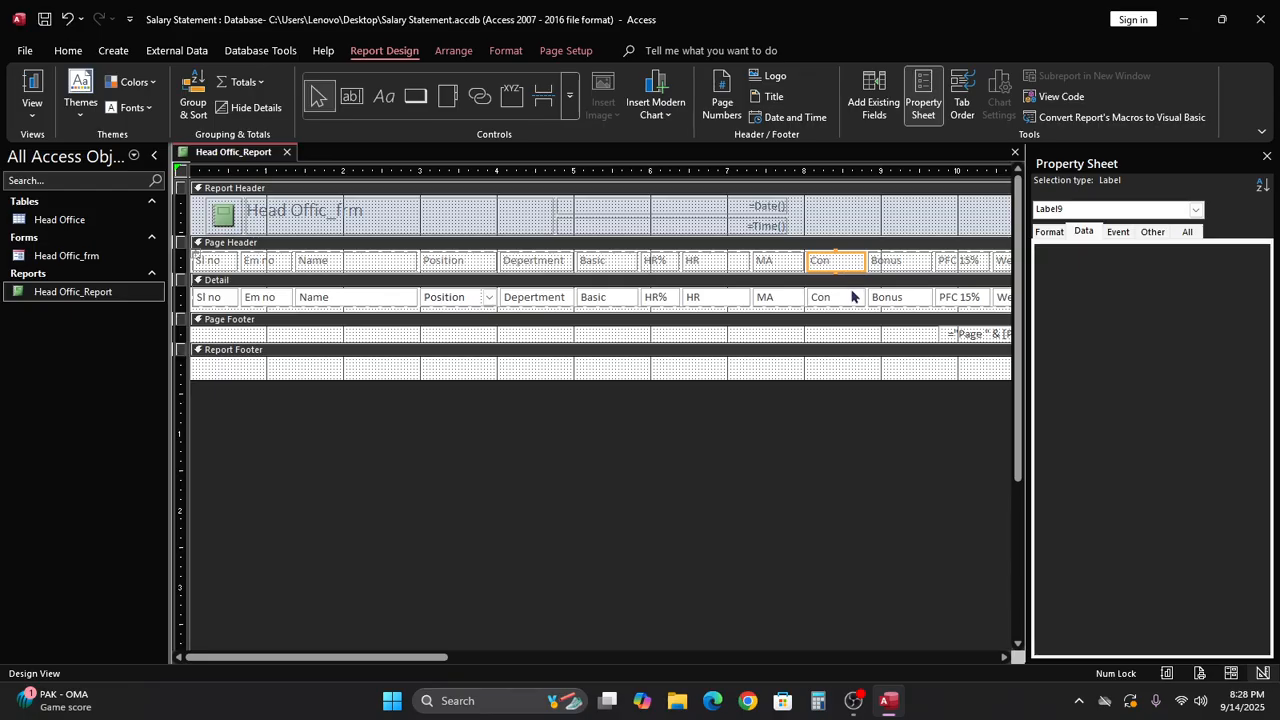
{"action": "left_click", "coordinate": [858, 297], "text": "shift"}
{"action": "left_click_drag", "start_coordinate": [862, 296], "coordinate": [855, 300]}
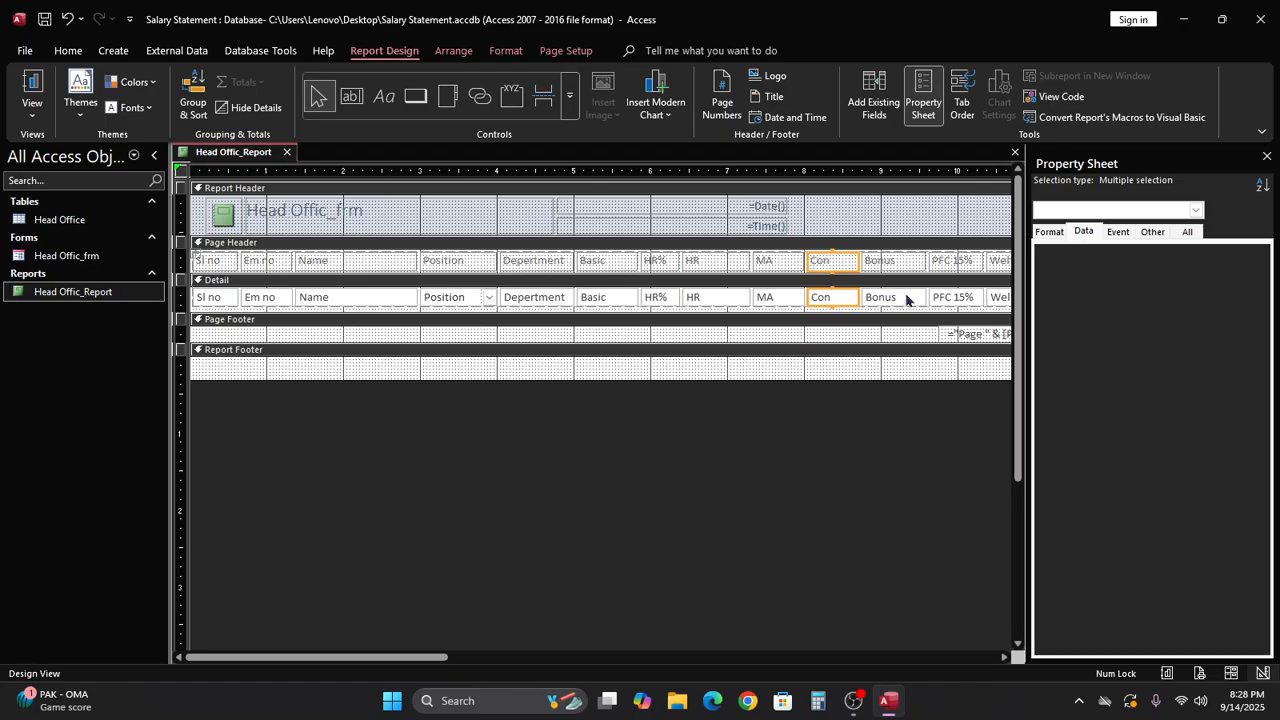
Step: Narrow the PFC 15% label and its detail field together to about 0.65 inch
{"action": "left_click", "coordinate": [960, 262]}
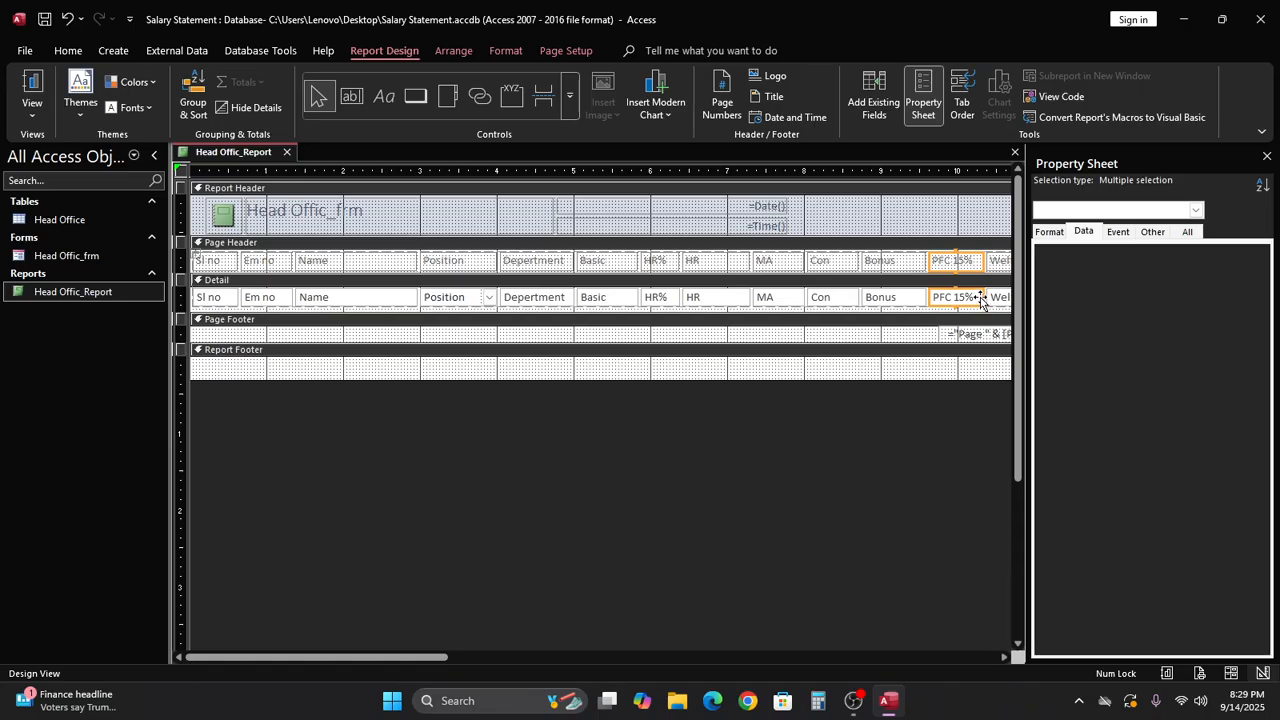
{"action": "left_click_drag", "start_coordinate": [981, 297], "coordinate": [973, 298]}
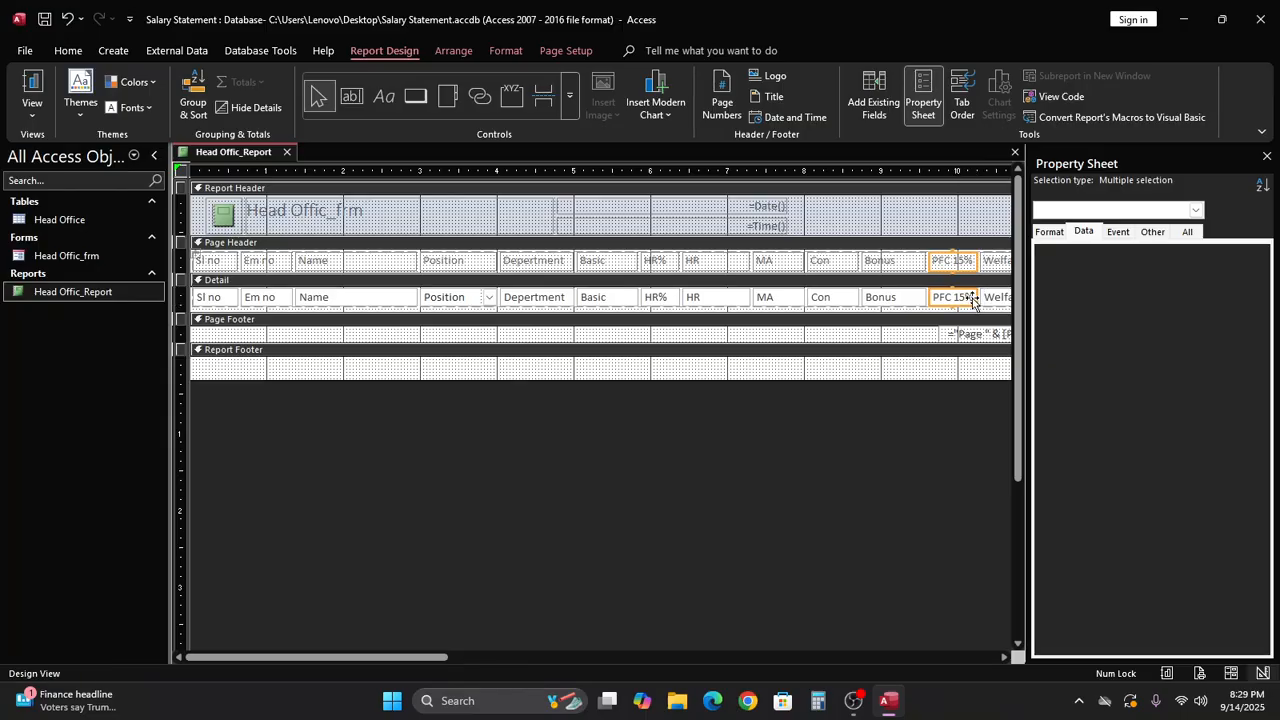
{"action": "left_click_drag", "start_coordinate": [450, 657], "coordinate": [564, 657]}
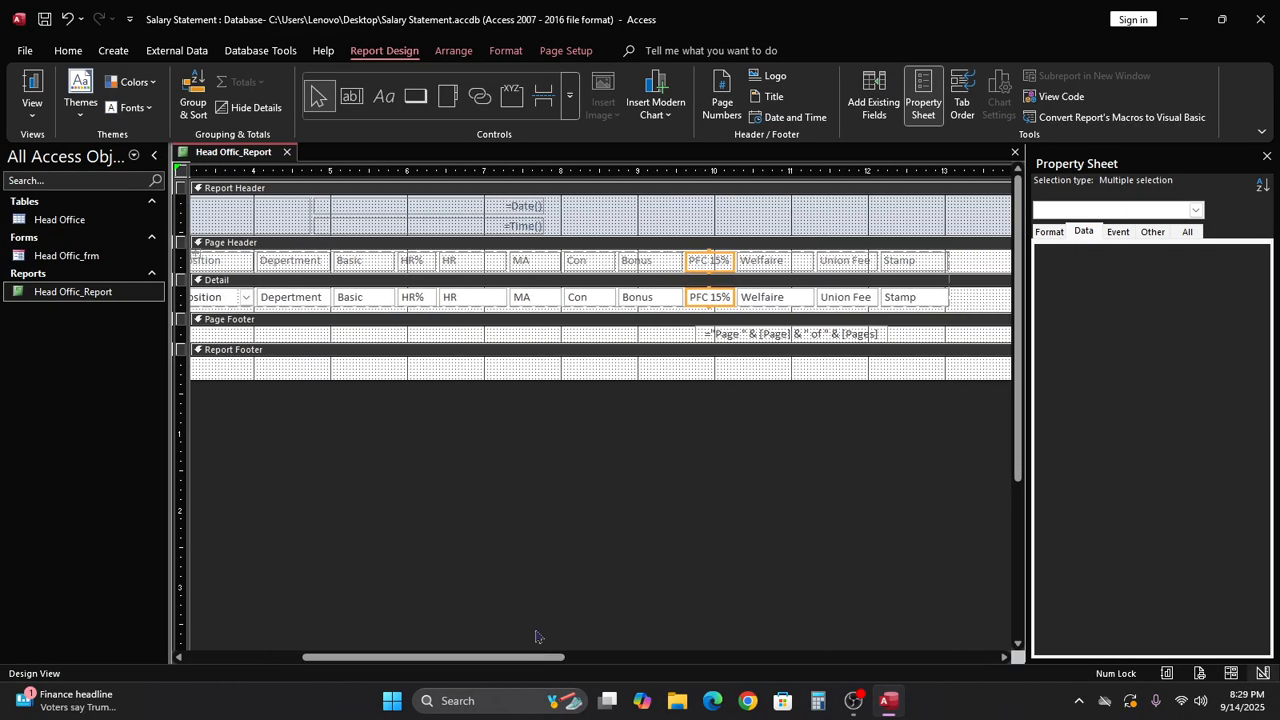
Step: Narrow the Welfaire label and its detail field together to about 0.7 inch
{"action": "left_click", "coordinate": [765, 263]}
{"action": "left_click", "coordinate": [777, 298], "text": "shift"}
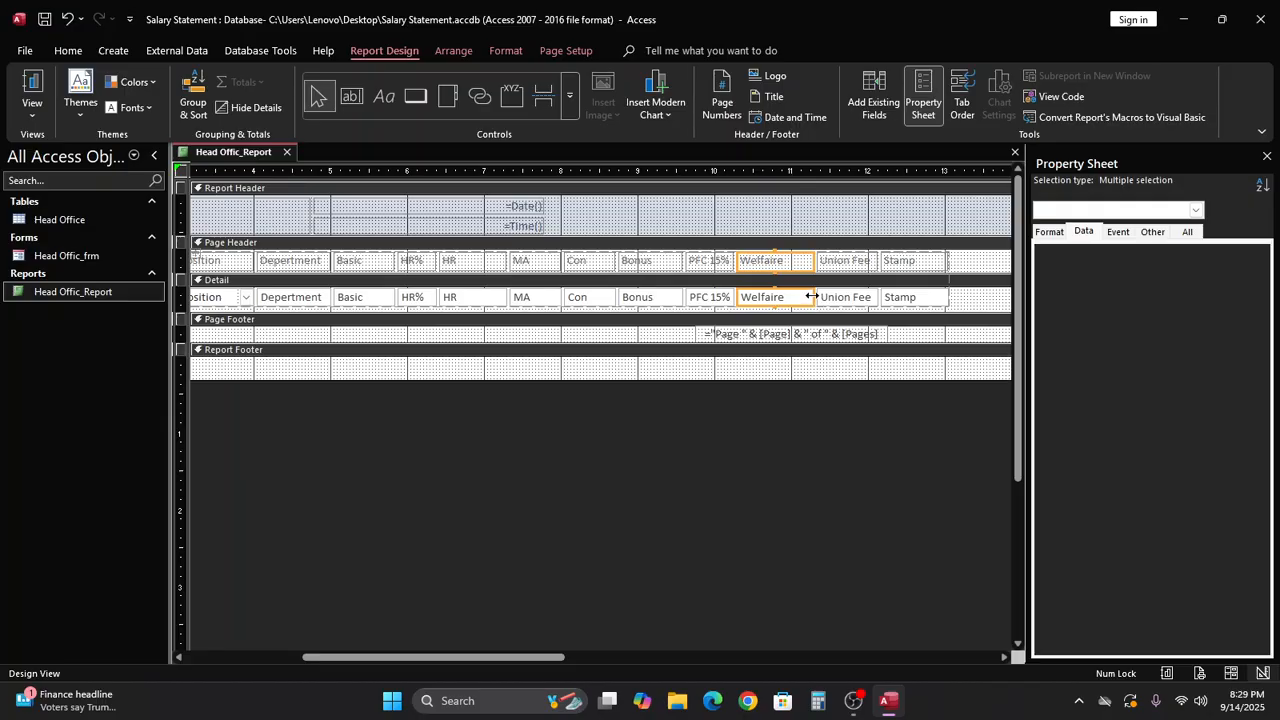
{"action": "left_click_drag", "start_coordinate": [811, 297], "coordinate": [791, 297]}
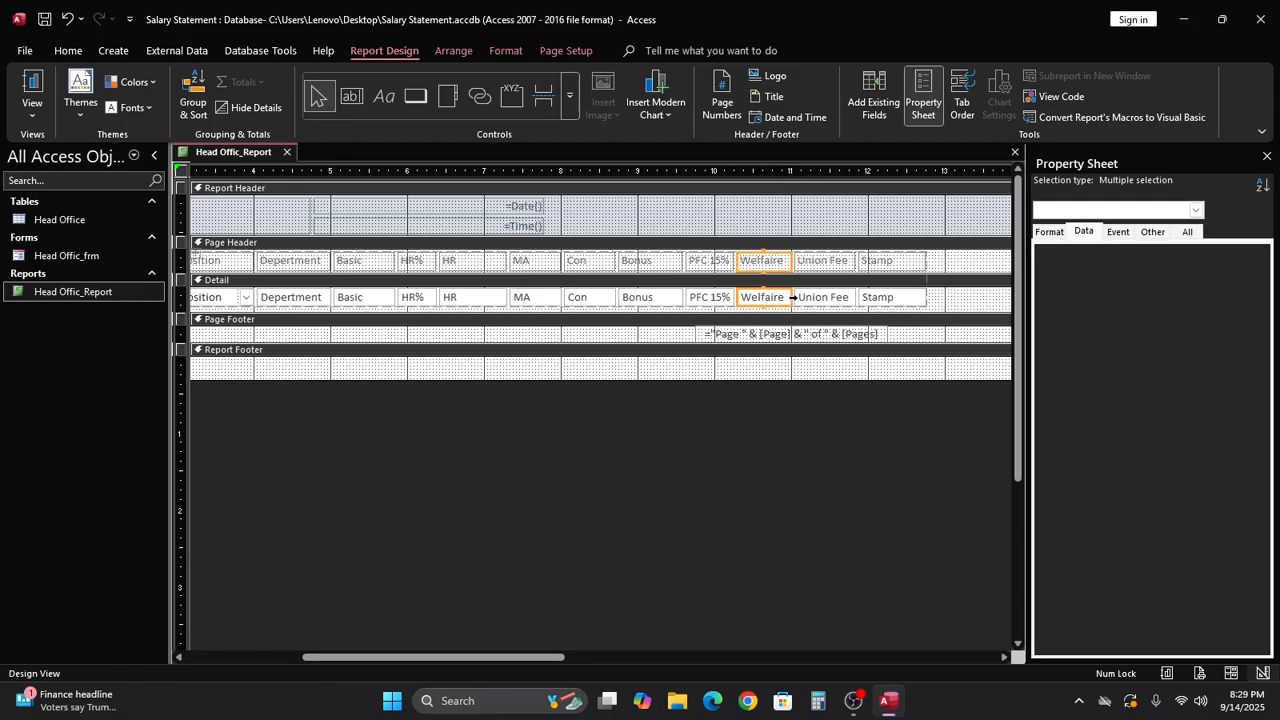
Step: Narrow the Union Fee label and its detail field together to about 0.7 inch
{"action": "left_click", "coordinate": [923, 260]}
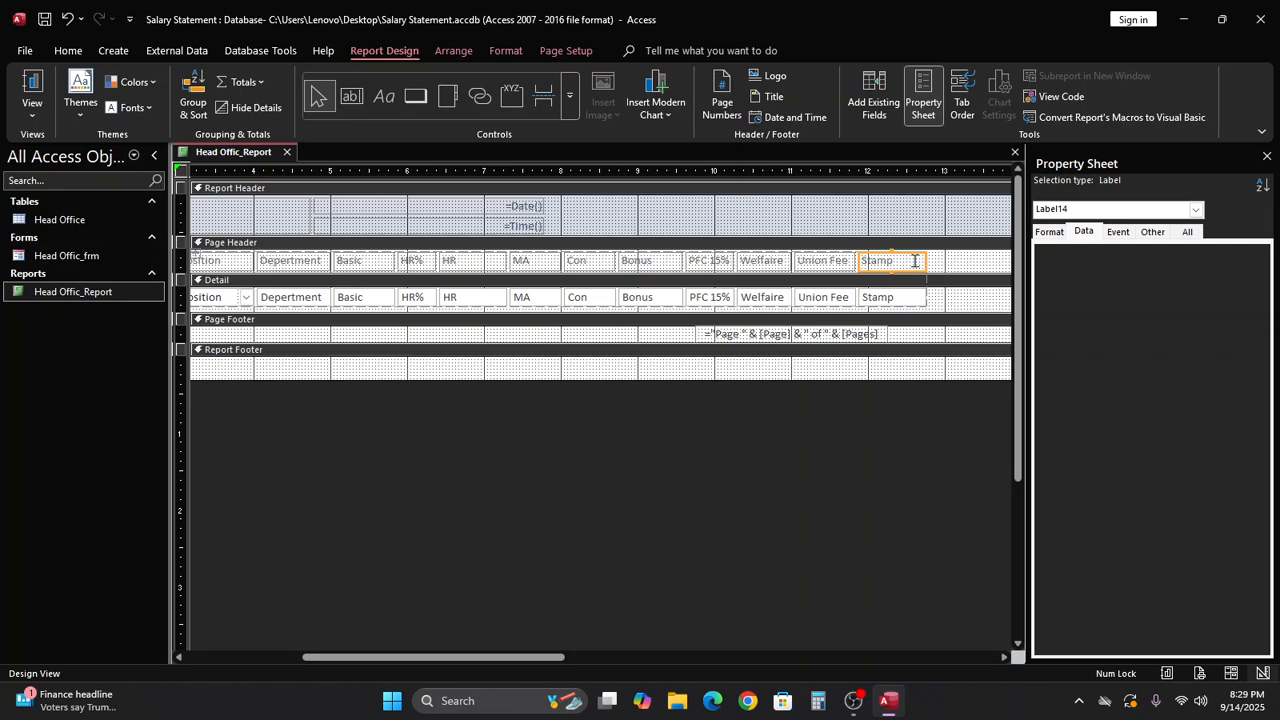
{"action": "left_click", "coordinate": [836, 264]}
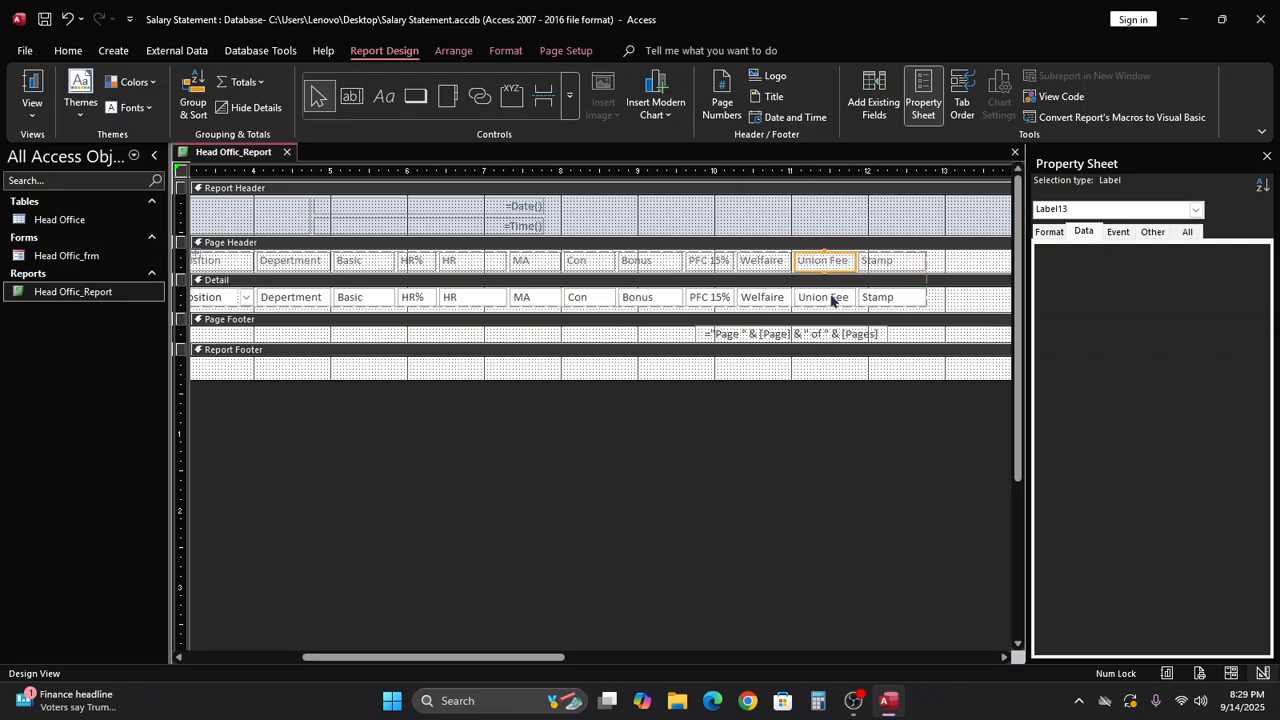
{"action": "left_click", "coordinate": [831, 297]}
{"action": "left_click", "coordinate": [846, 262], "text": "shift"}
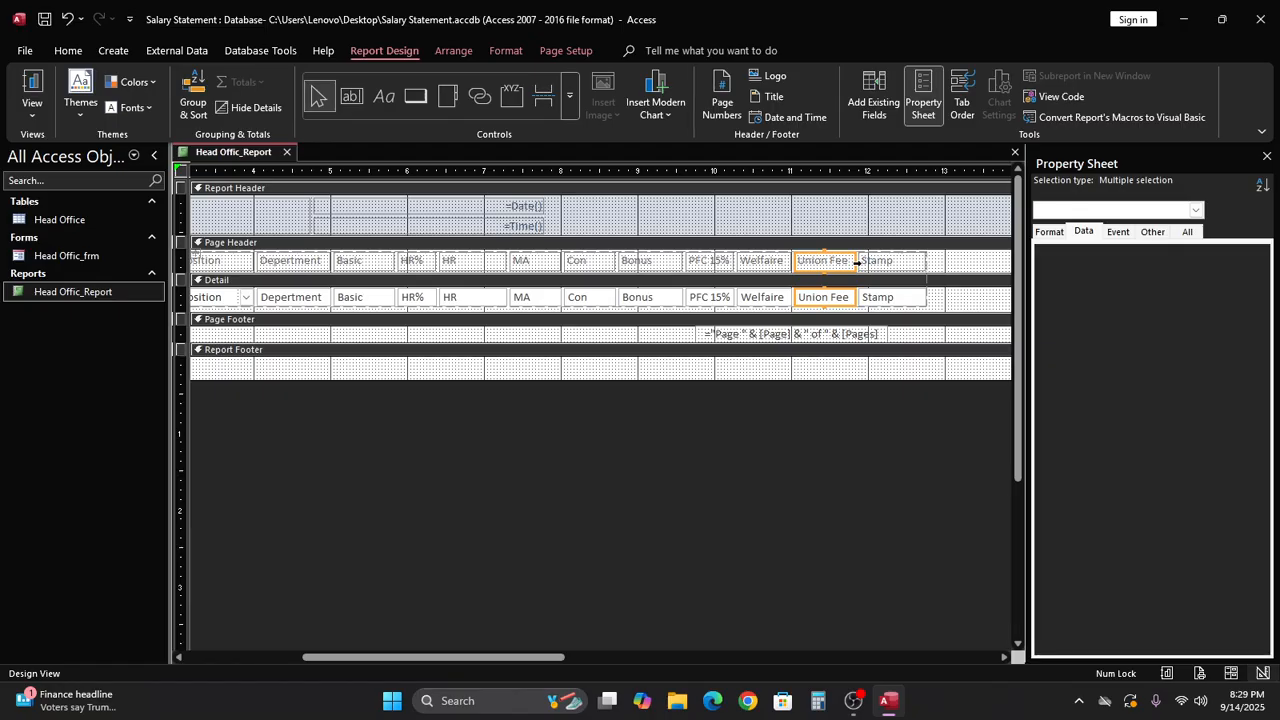
{"action": "left_click", "coordinate": [857, 261]}
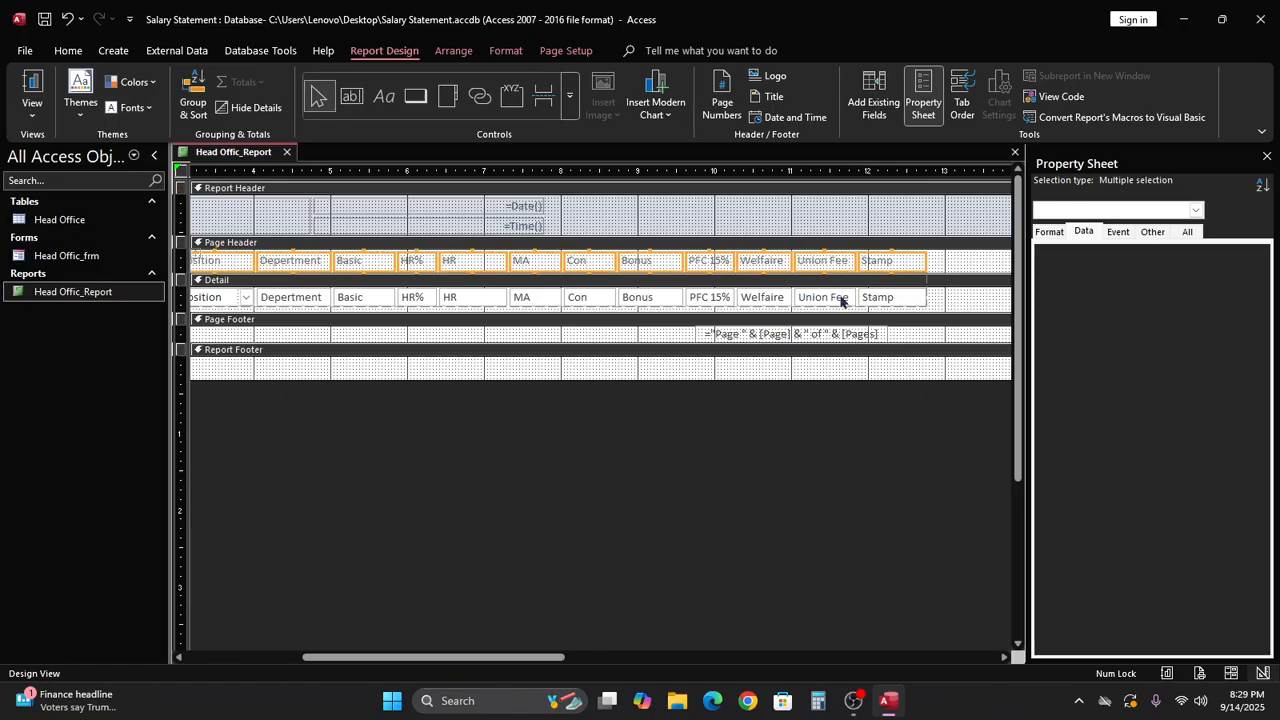
{"action": "left_click", "coordinate": [846, 297]}
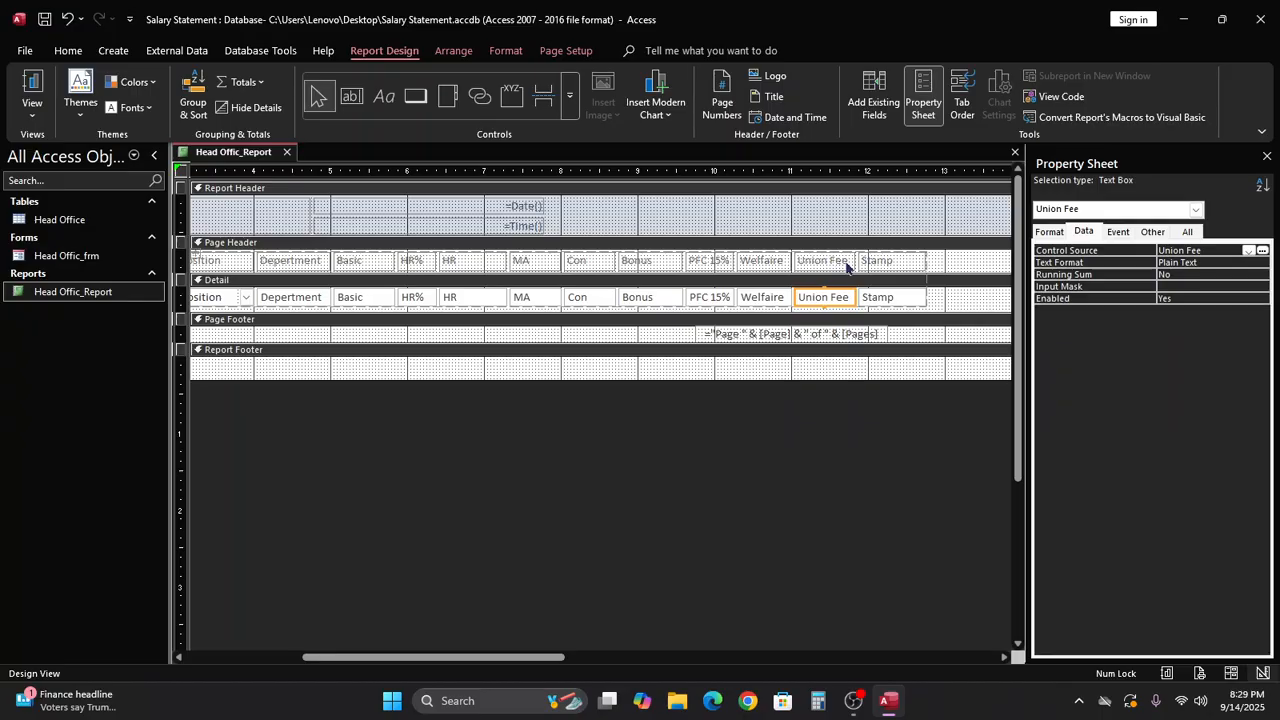
{"action": "left_click", "coordinate": [850, 262], "text": "shift"}
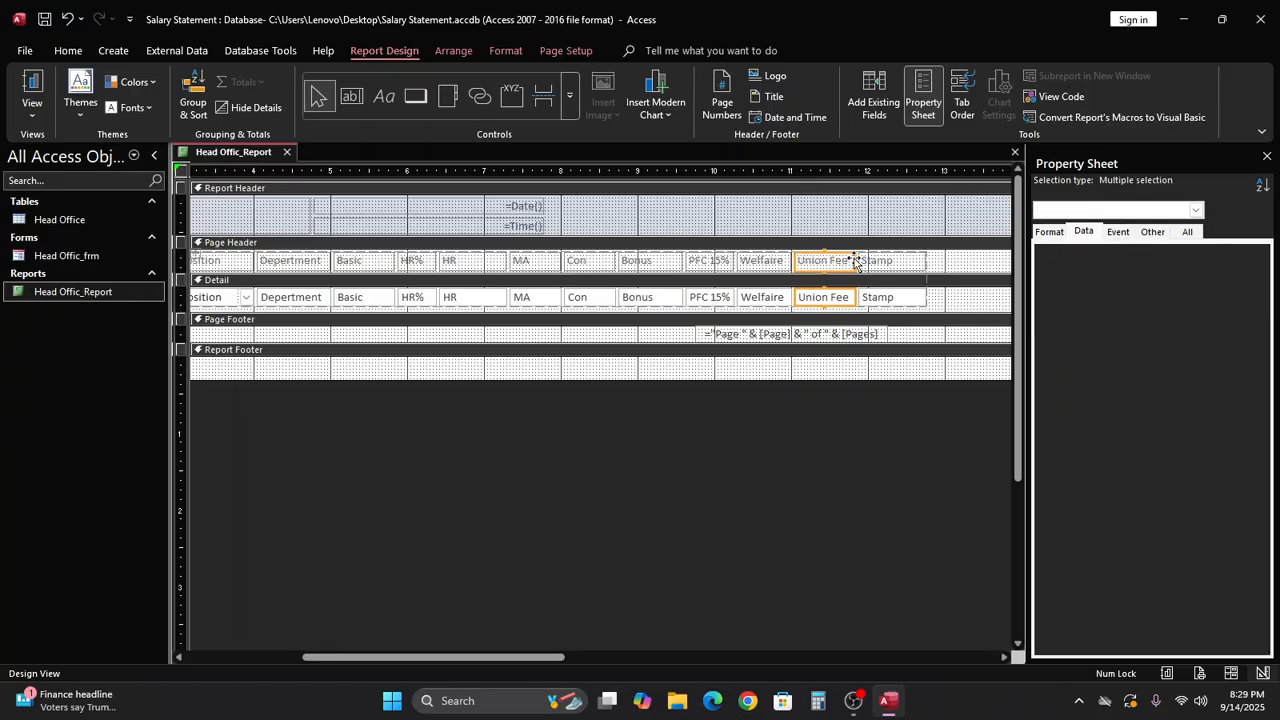
{"action": "left_click", "coordinate": [850, 262]}
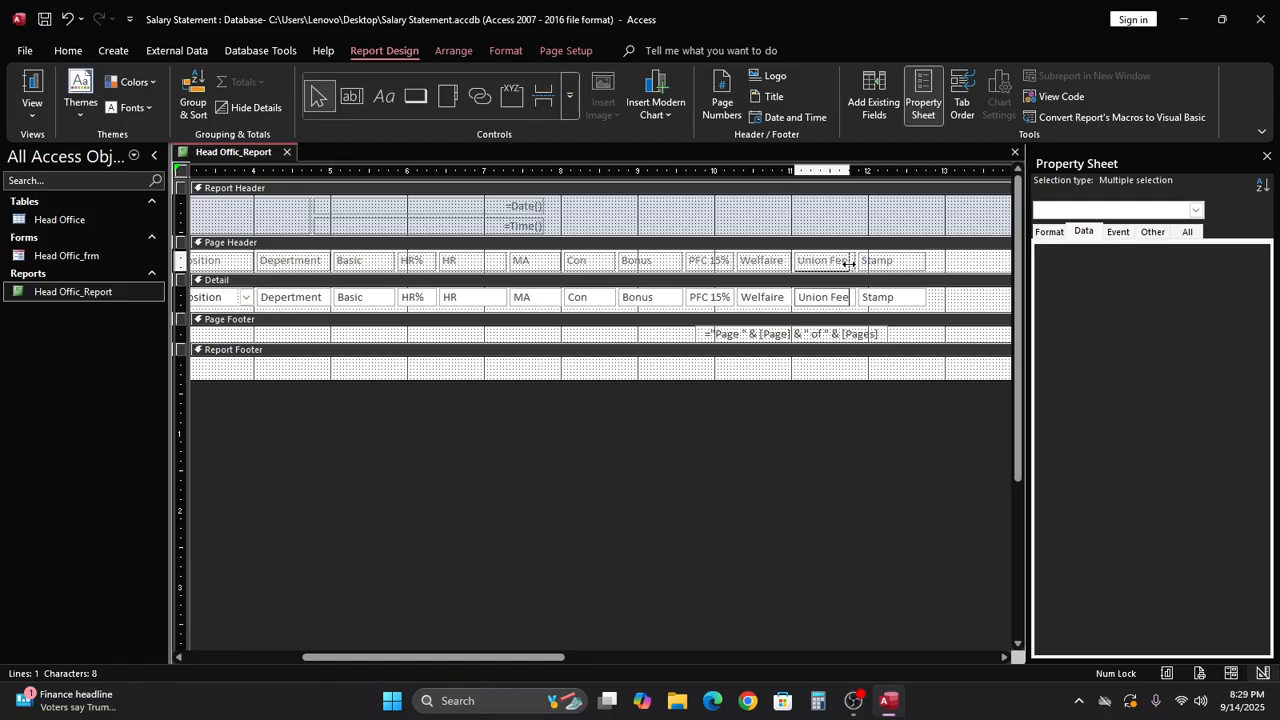
{"action": "left_click_drag", "start_coordinate": [849, 263], "coordinate": [843, 263]}
{"action": "left_click", "coordinate": [947, 296]}
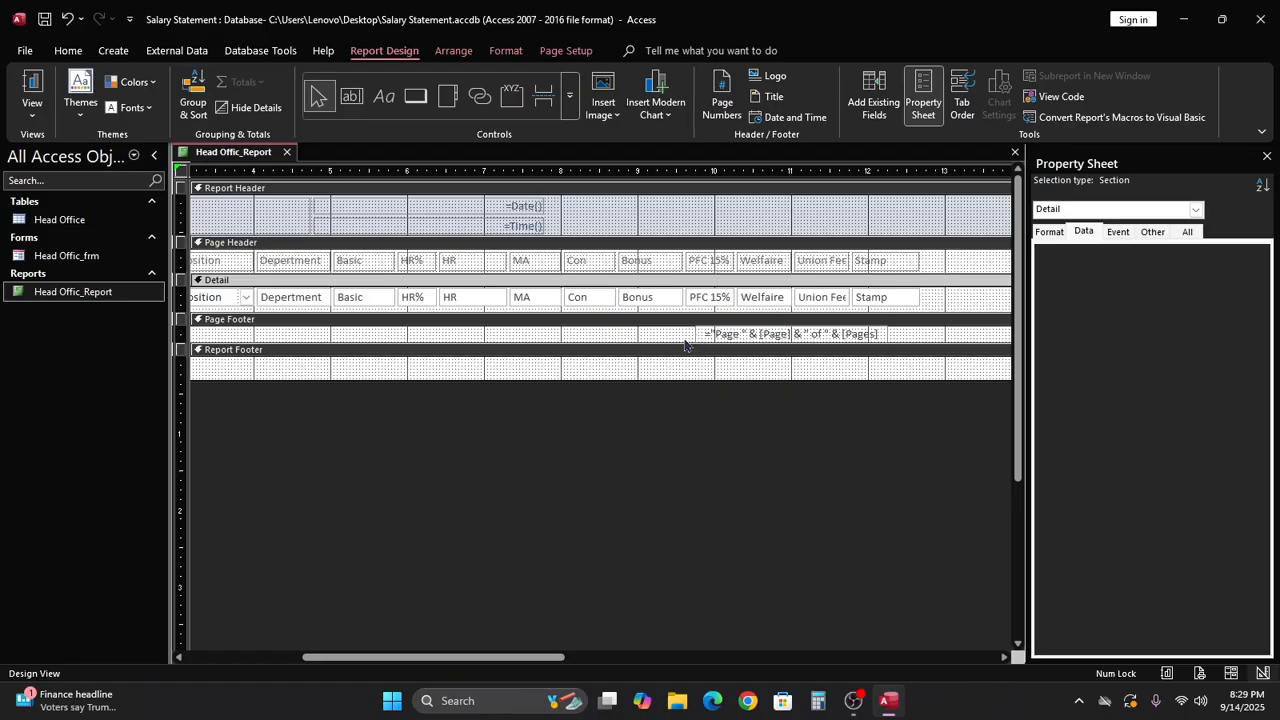
Step: Show the report in Print Preview and zoom out to check the whole page
{"action": "left_click", "coordinate": [26, 51]}
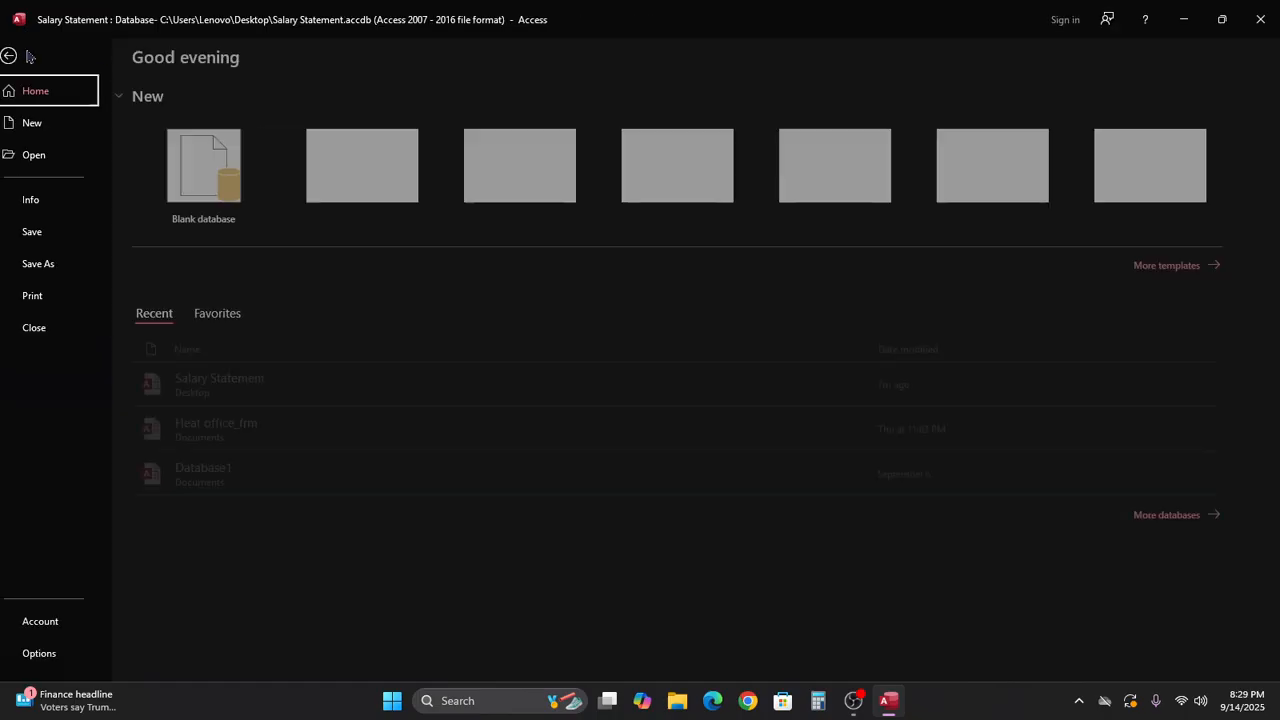
{"action": "left_click", "coordinate": [44, 295]}
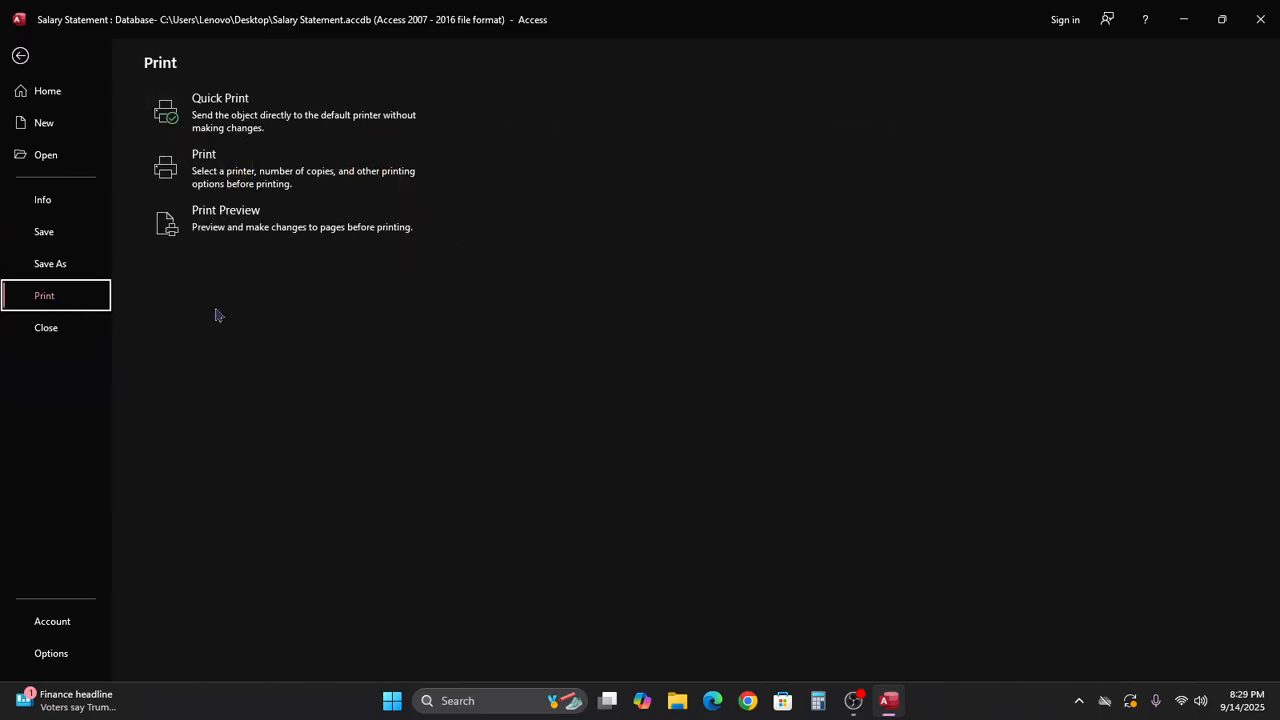
{"action": "left_click", "coordinate": [213, 240]}
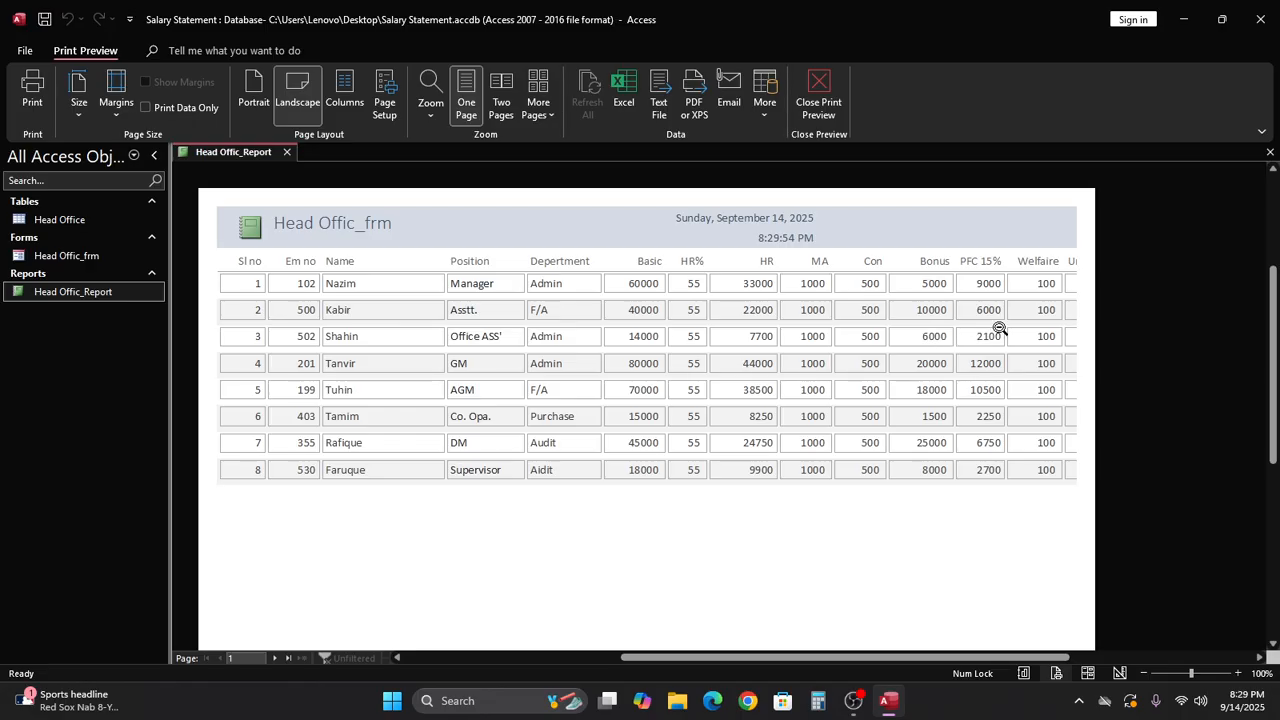
{"action": "left_click", "coordinate": [790, 514]}
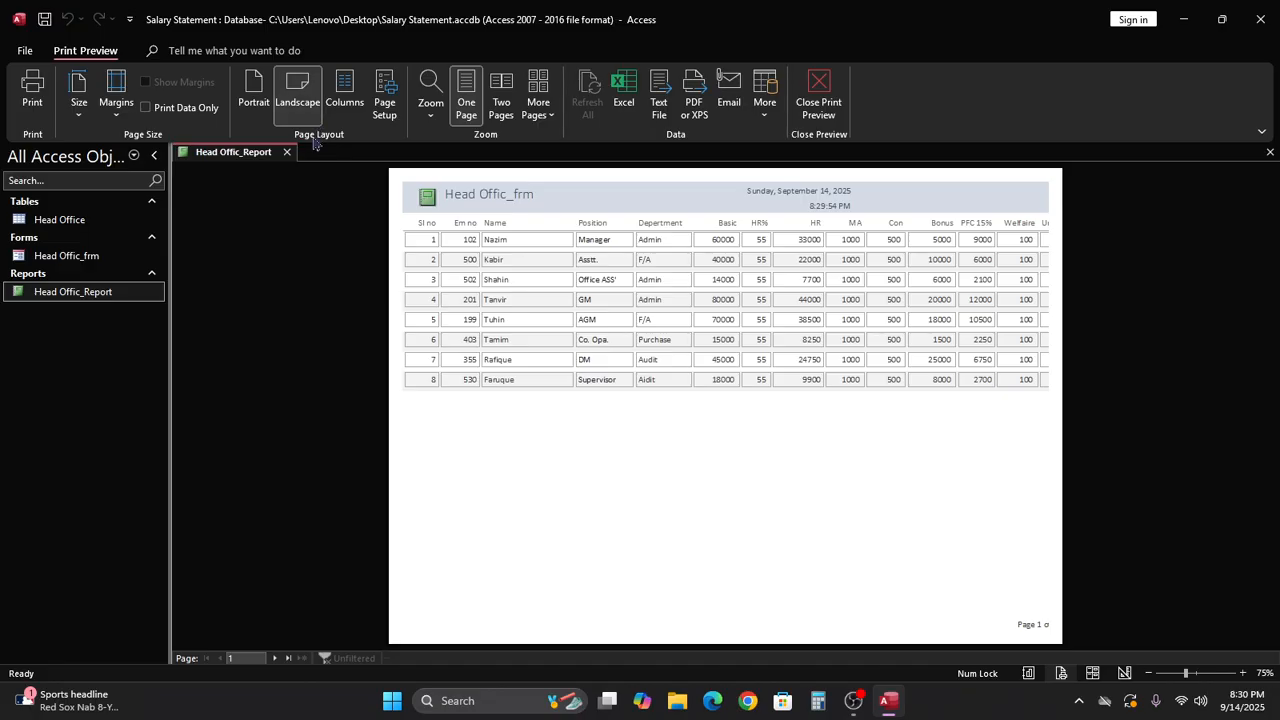
Step: Change the report's paper size to Legal in the page setup and accept the section width notice
{"action": "left_click", "coordinate": [386, 96]}
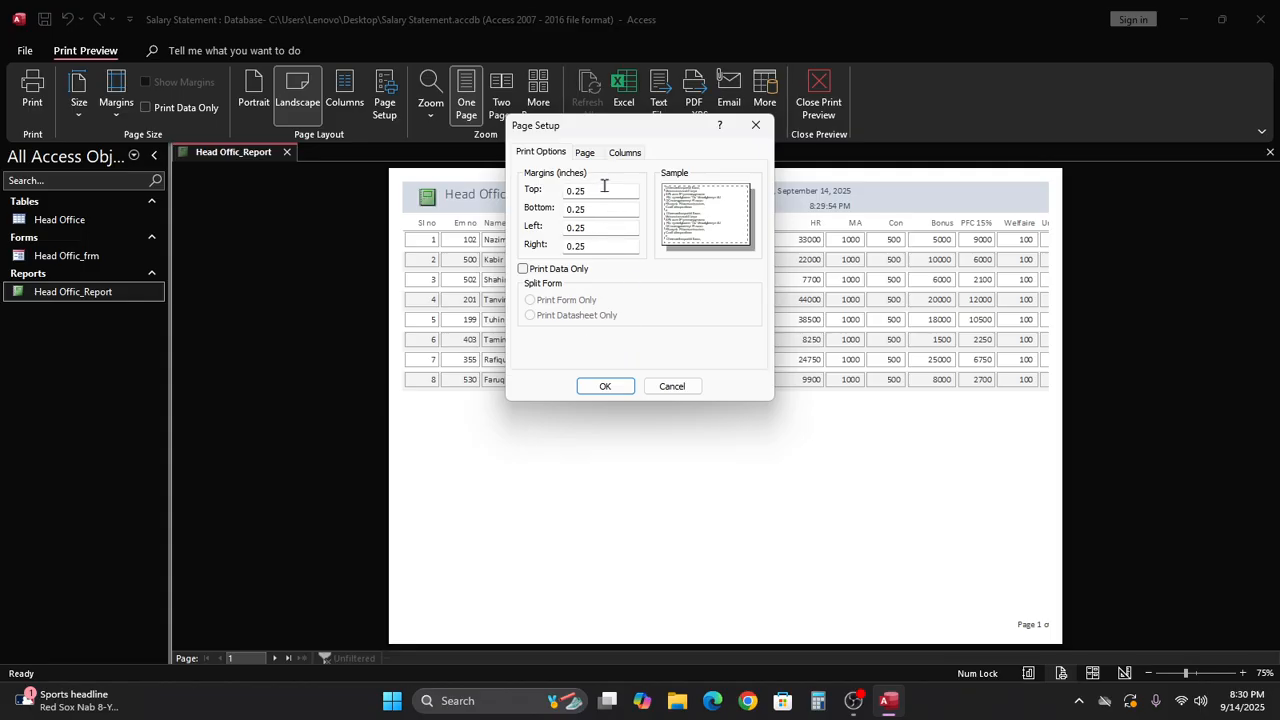
{"action": "left_click", "coordinate": [586, 153]}
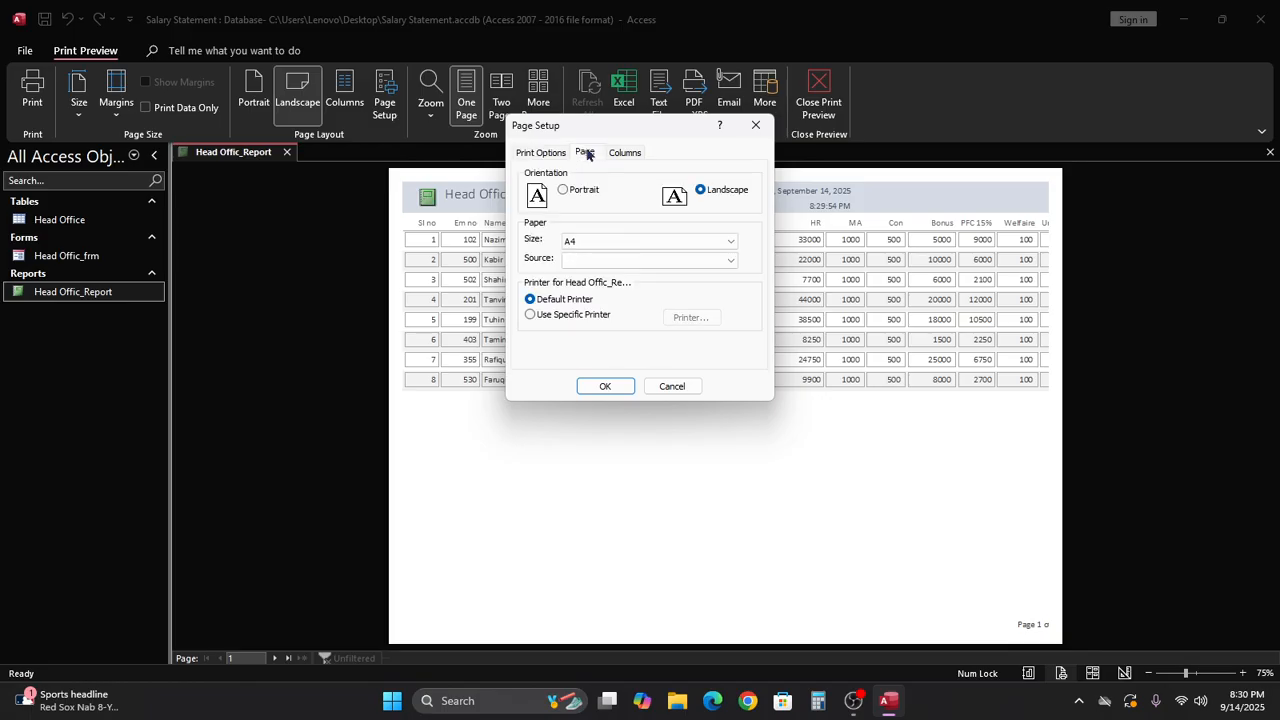
{"action": "left_click", "coordinate": [598, 247]}
{"action": "left_click", "coordinate": [598, 247]}
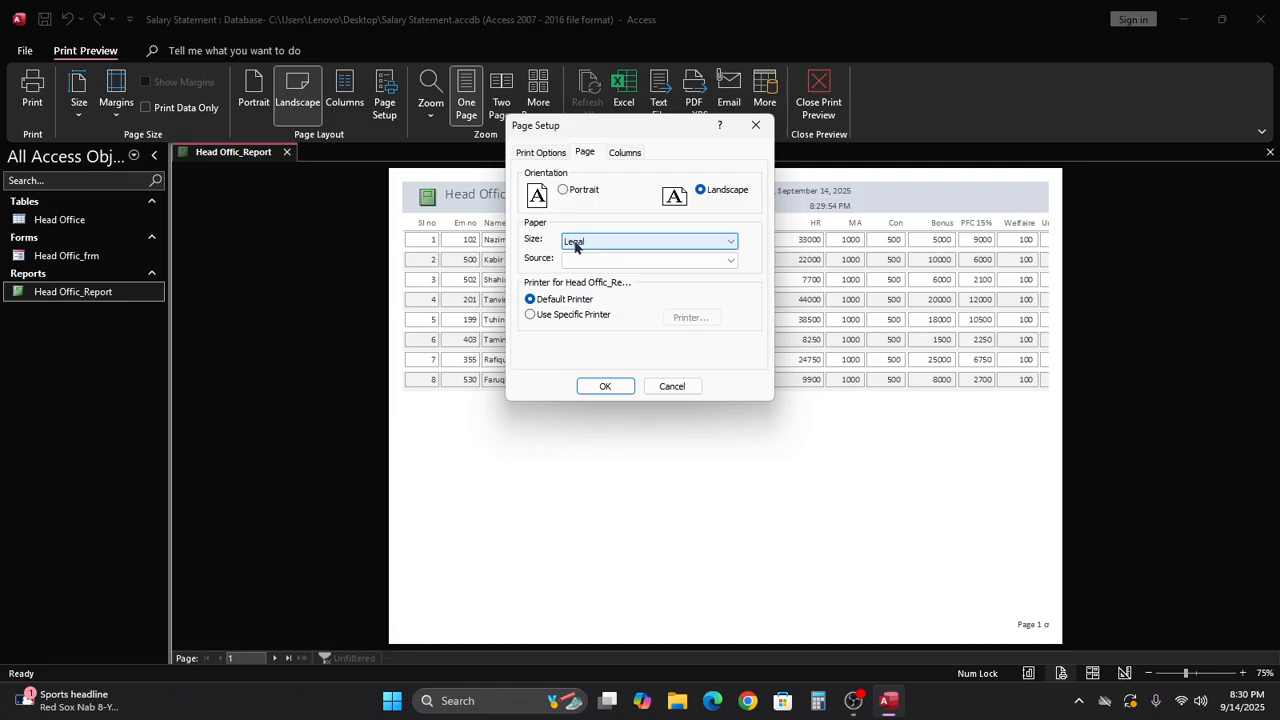
{"action": "left_click", "coordinate": [575, 246]}
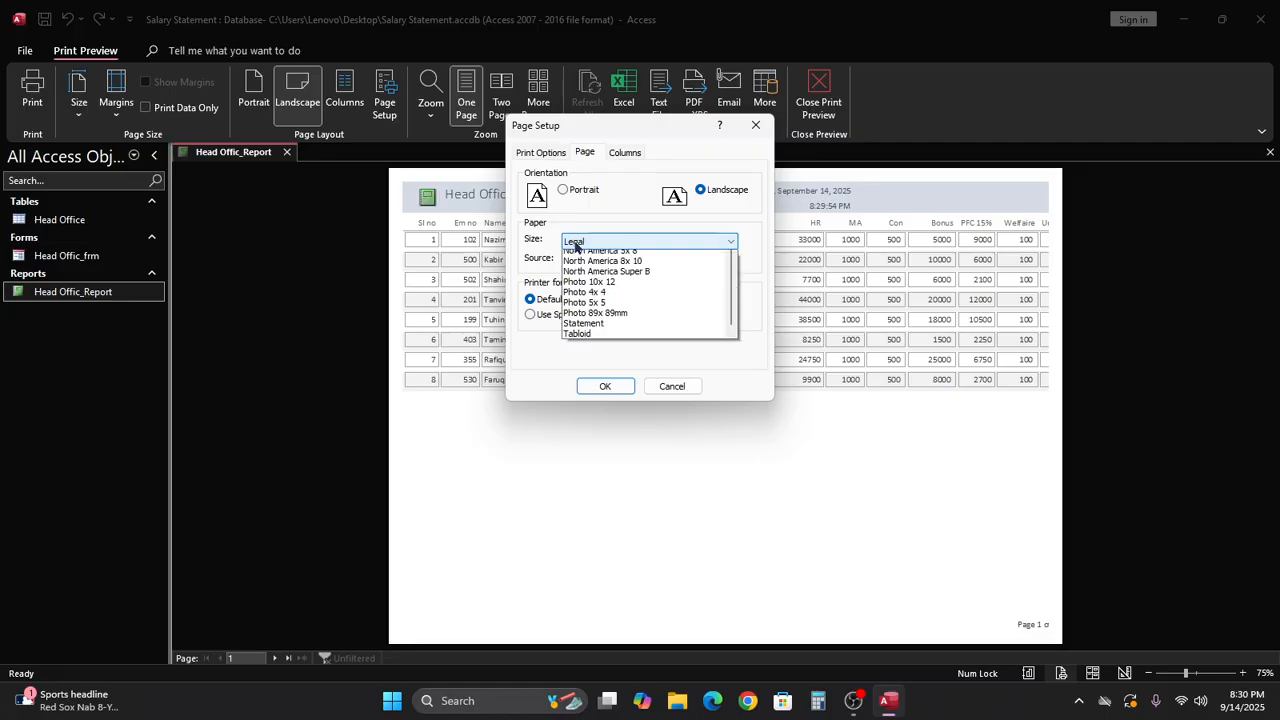
{"action": "left_click", "coordinate": [575, 244]}
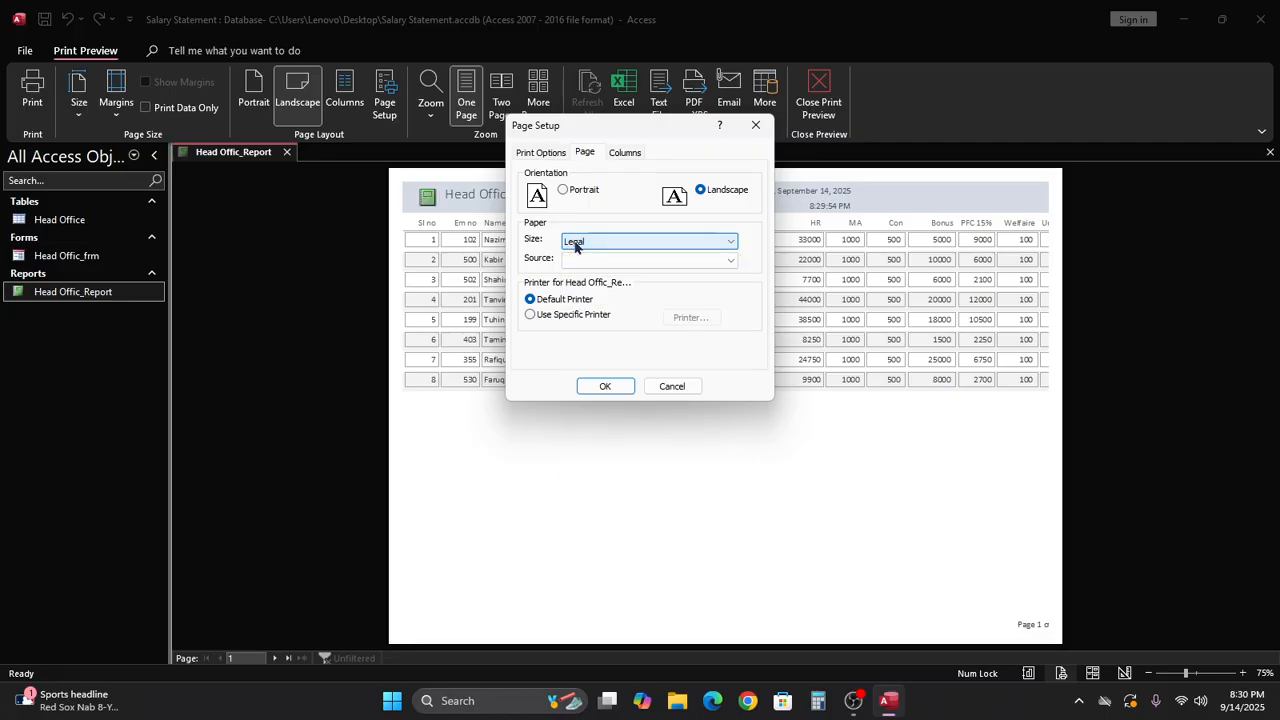
{"action": "left_click", "coordinate": [599, 384]}
{"action": "left_click", "coordinate": [614, 399]}
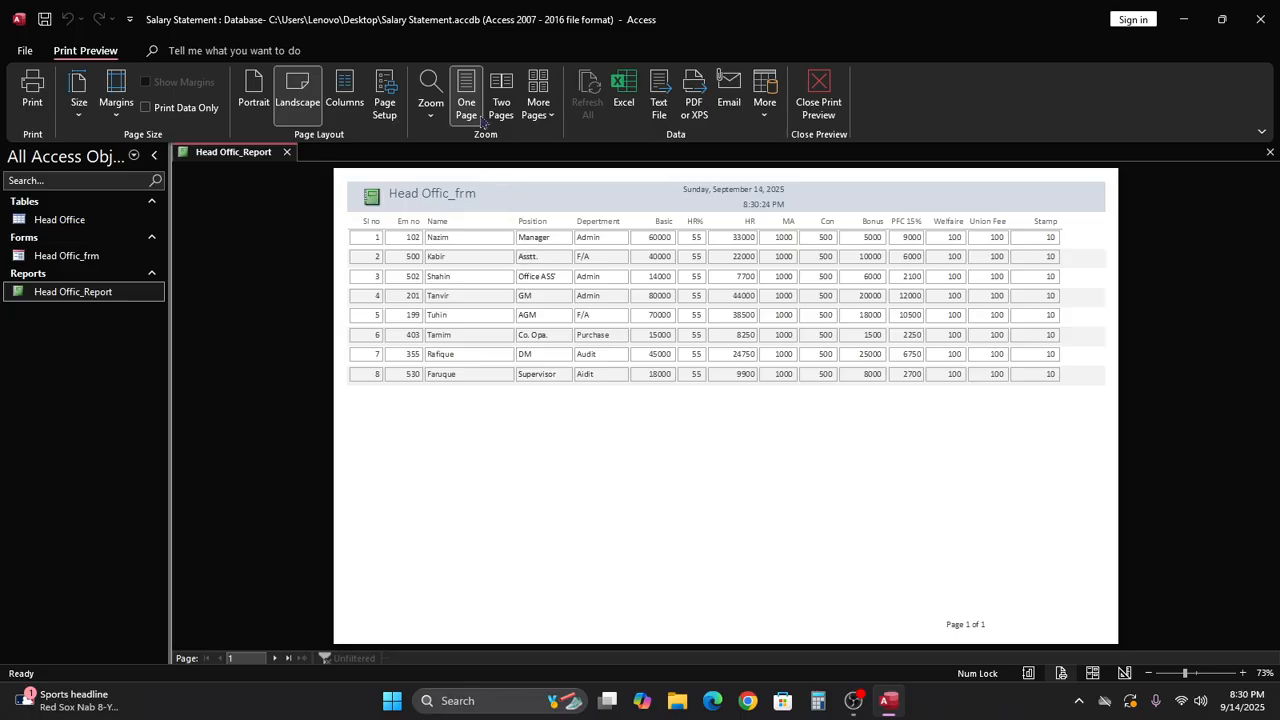
Step: Check the report's orientation and paper size in the page setup
{"action": "left_click", "coordinate": [386, 104]}
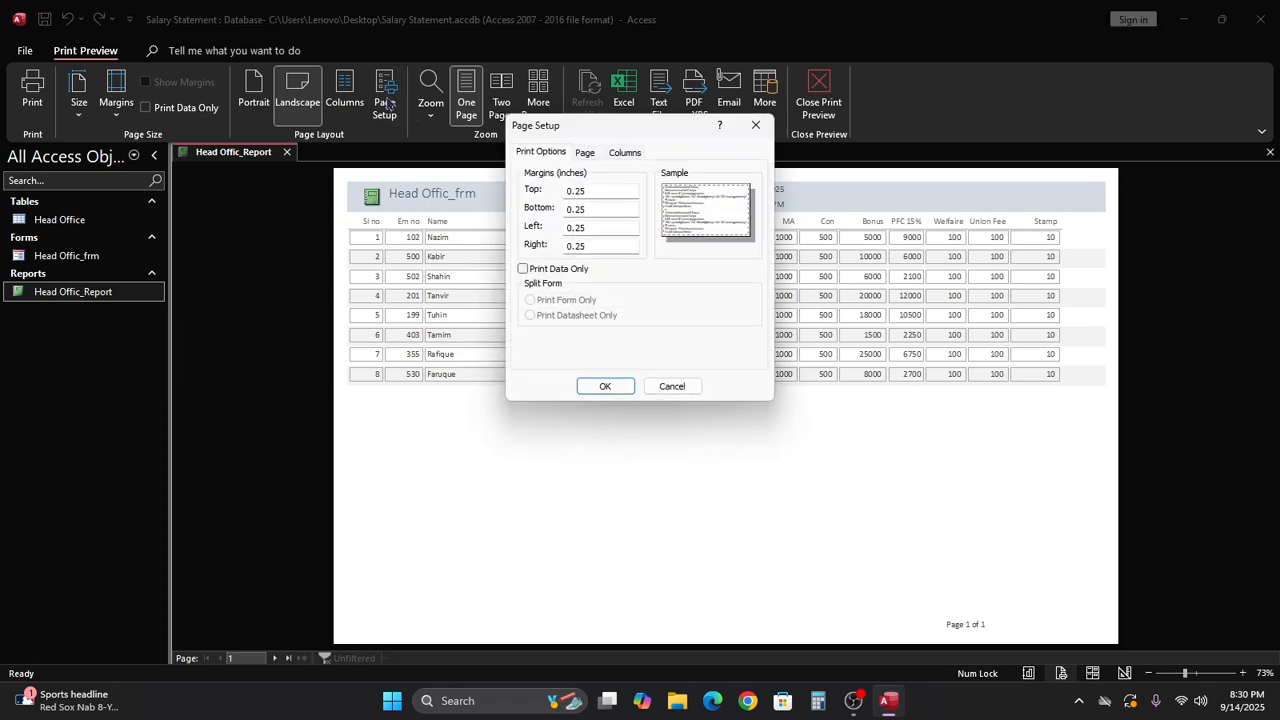
{"action": "left_click", "coordinate": [586, 156]}
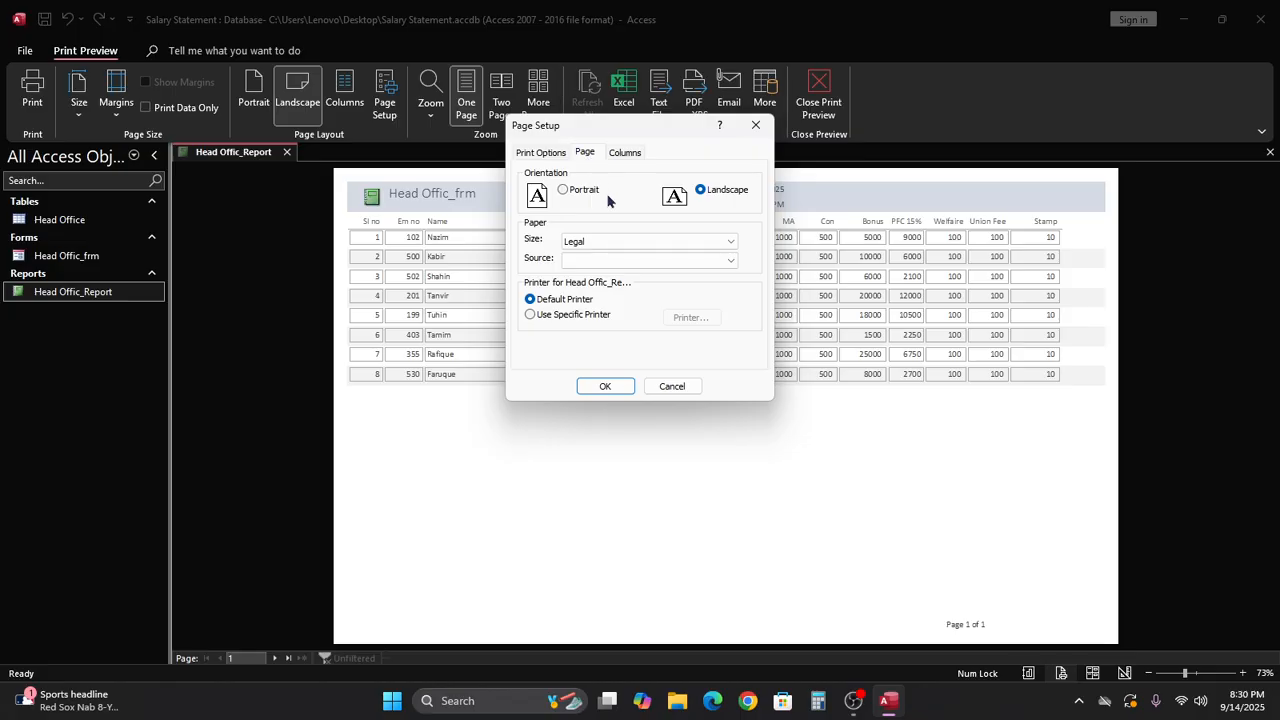
{"action": "left_click", "coordinate": [627, 393]}
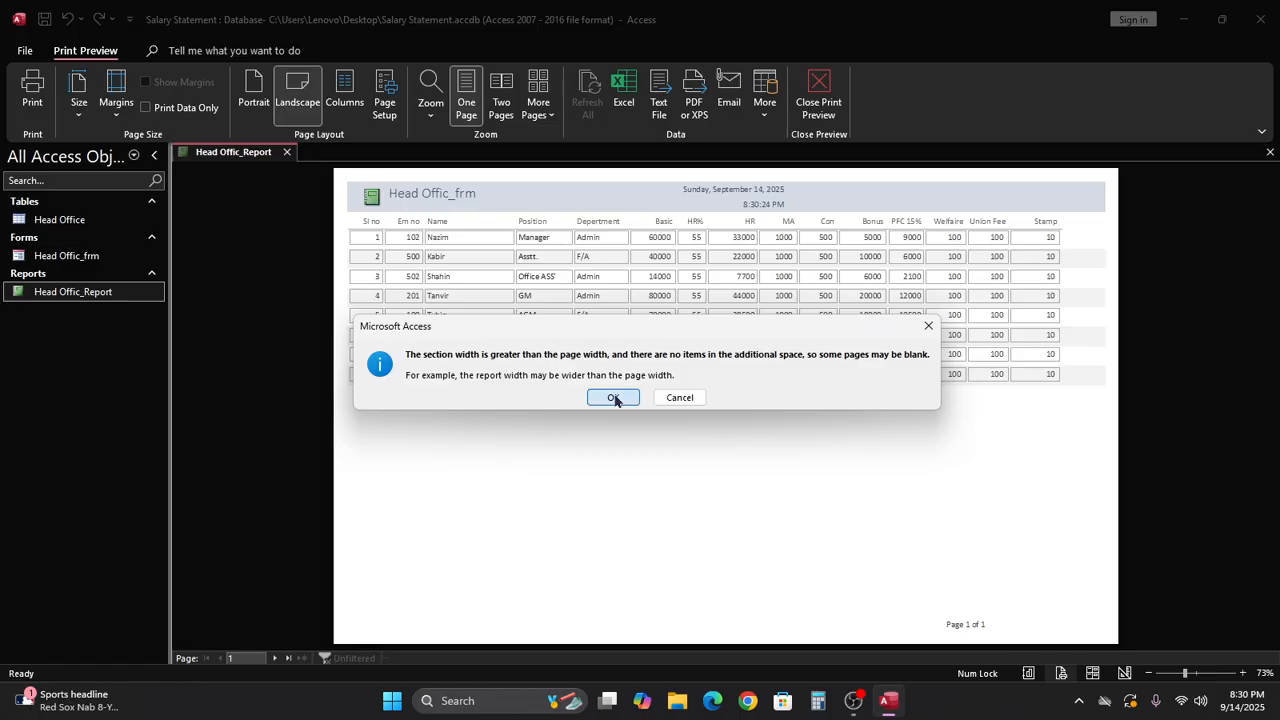
{"action": "left_click", "coordinate": [614, 398]}
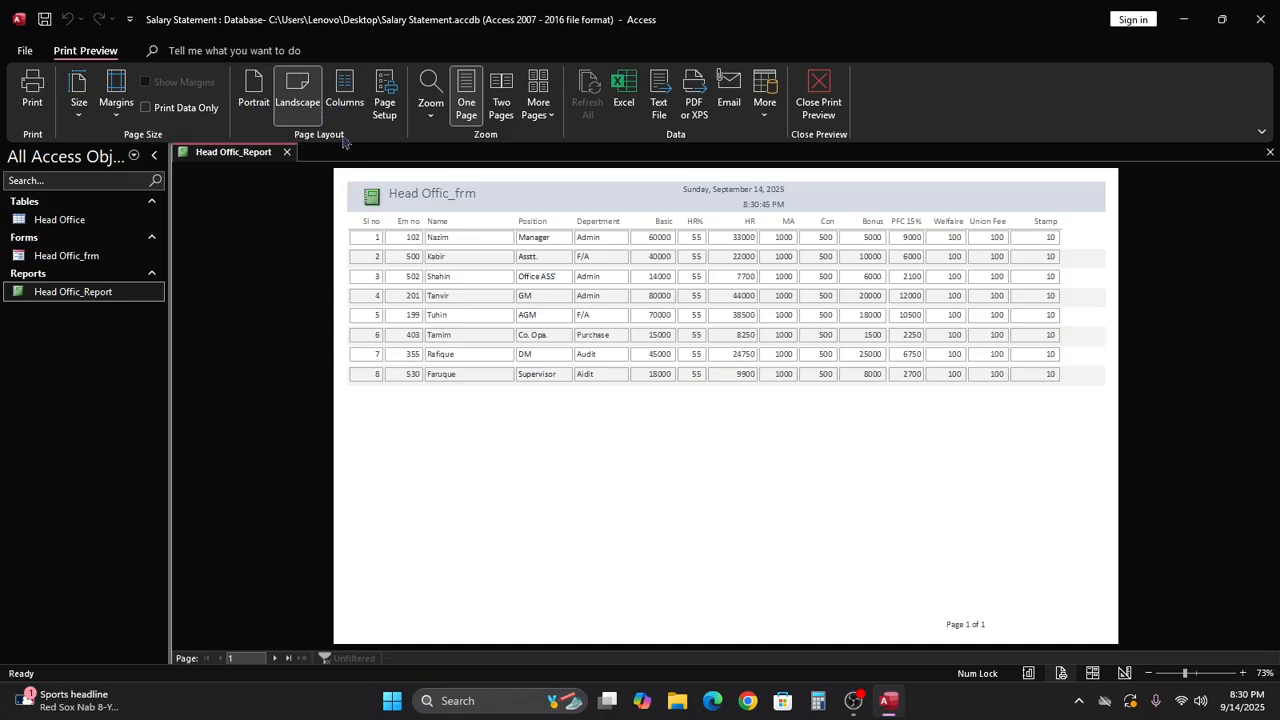
Step: Set the report's top page margin to 0.8 inch in the page setup and accept the section width notice
{"action": "left_click", "coordinate": [388, 104]}
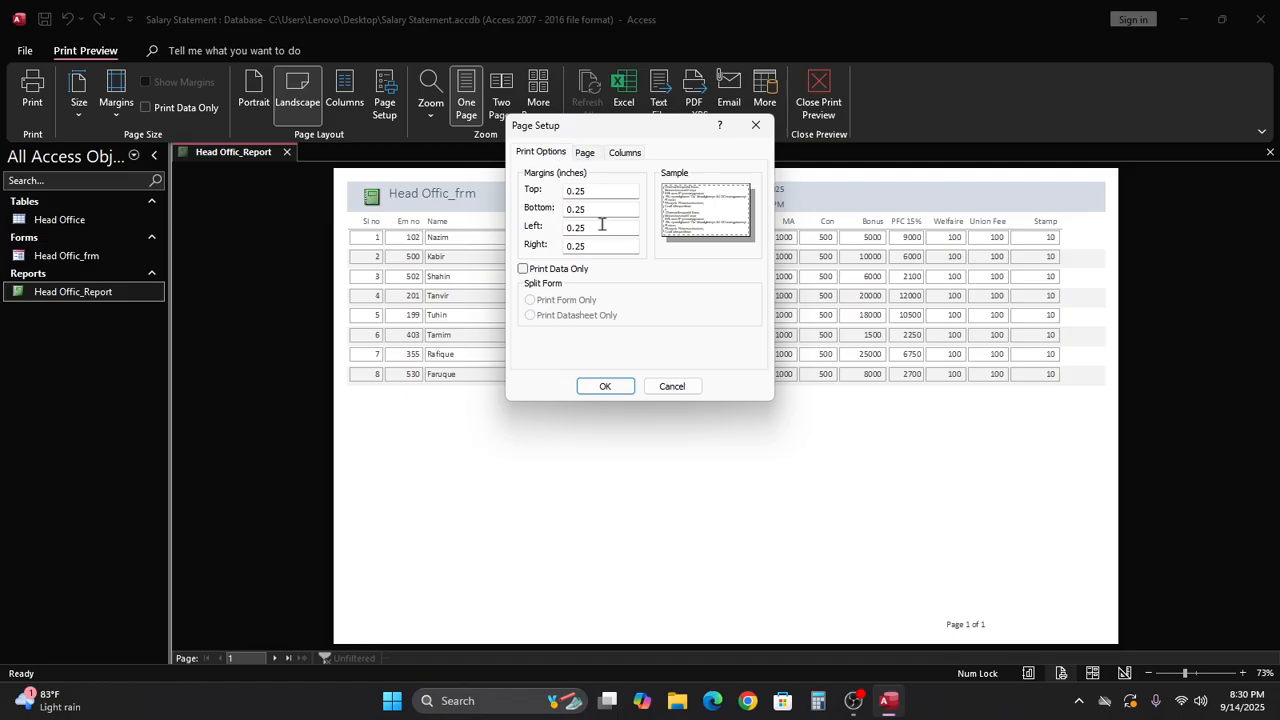
{"action": "left_click", "coordinate": [586, 153]}
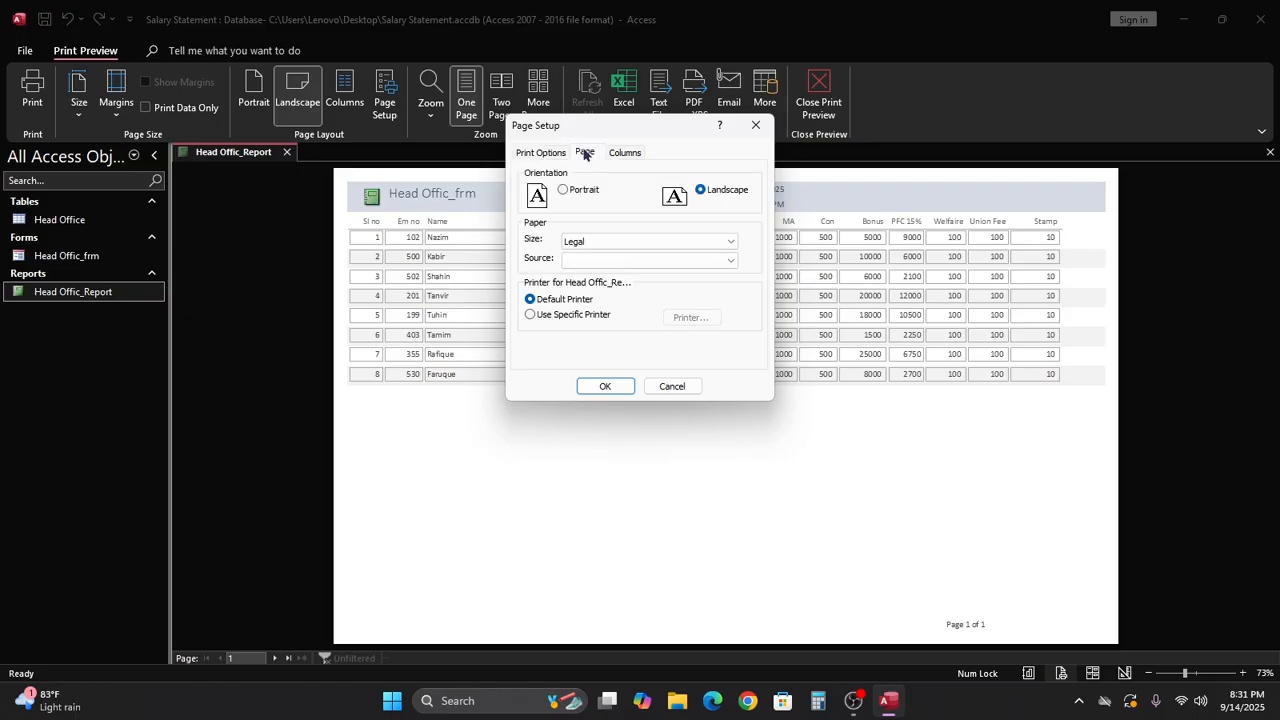
{"action": "left_click", "coordinate": [633, 154]}
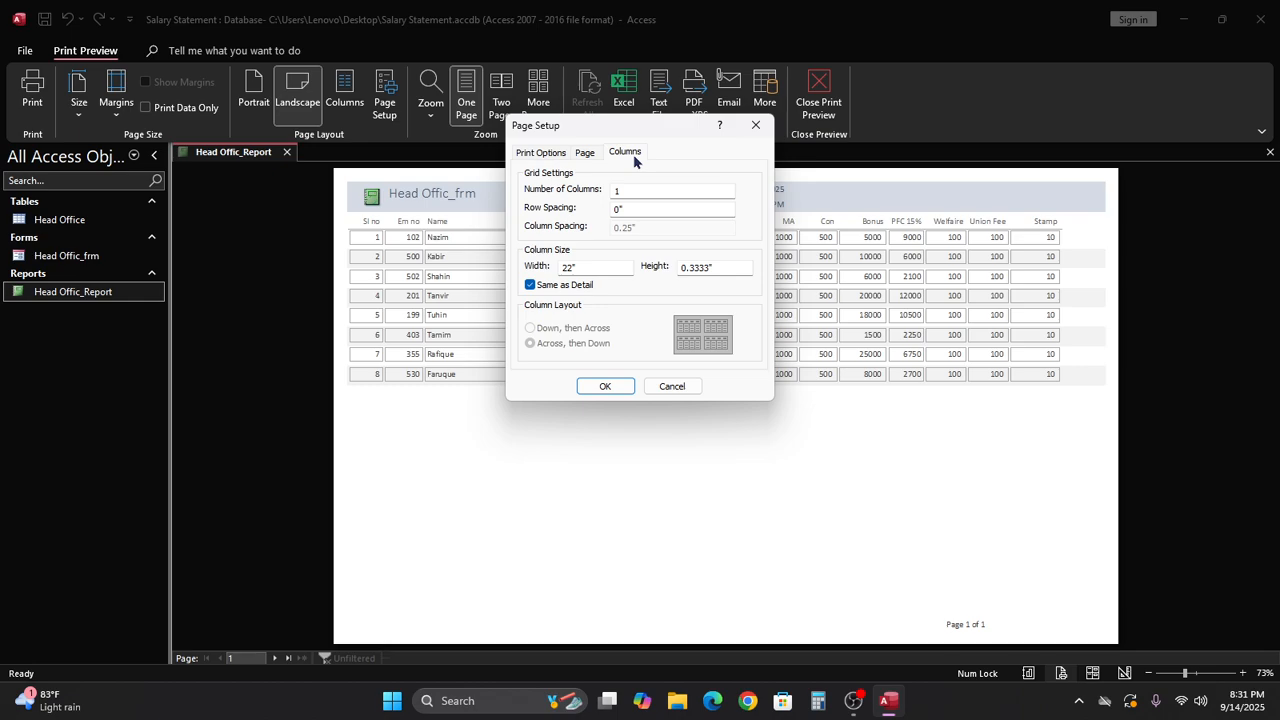
{"action": "left_click", "coordinate": [543, 153]}
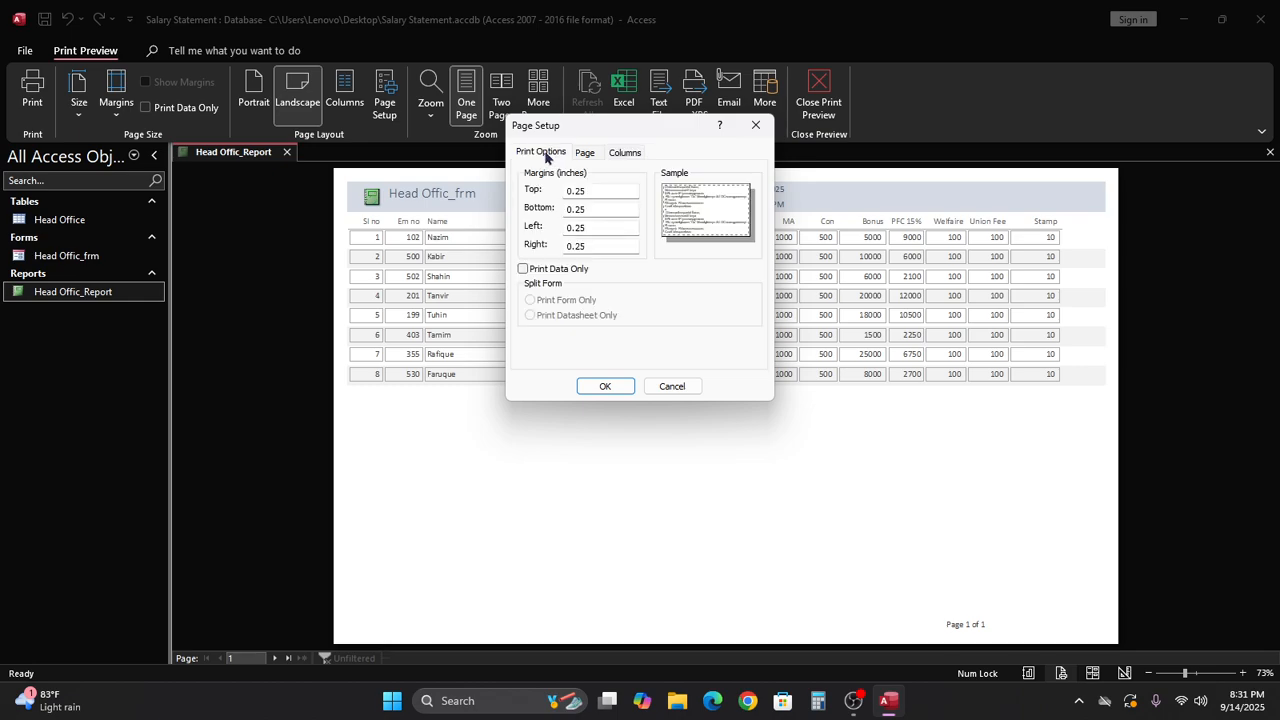
{"action": "left_click", "coordinate": [585, 190]}
{"action": "left_click_drag", "start_coordinate": [589, 191], "coordinate": [575, 191]}
{"action": "key", "text": "BackSpace"}
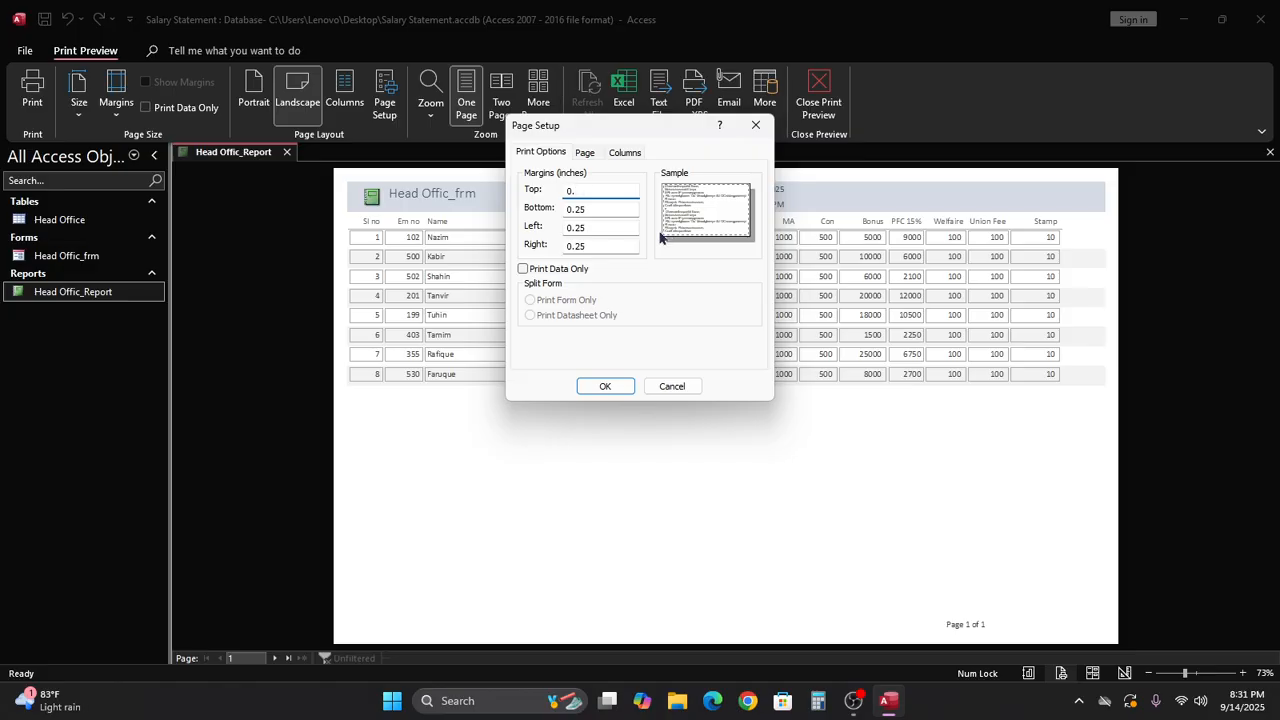
{"action": "type", "text": "8"}
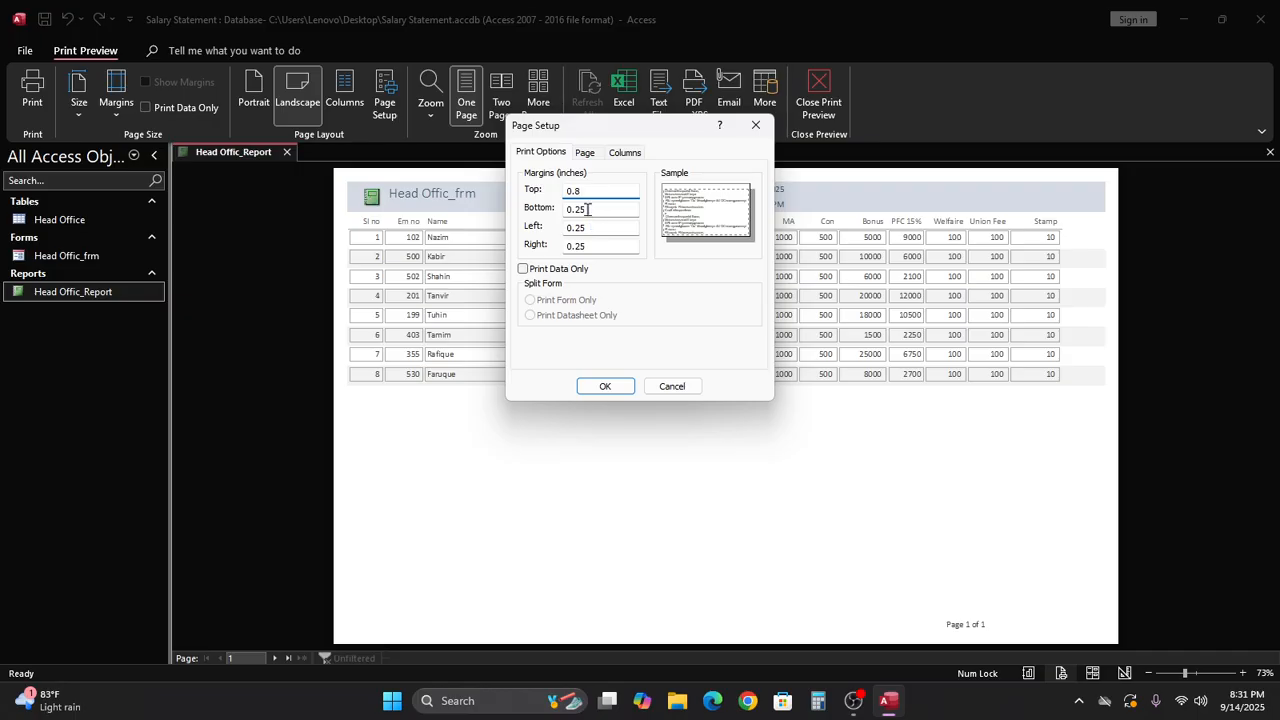
{"action": "left_click", "coordinate": [610, 389]}
{"action": "left_click", "coordinate": [612, 397]}
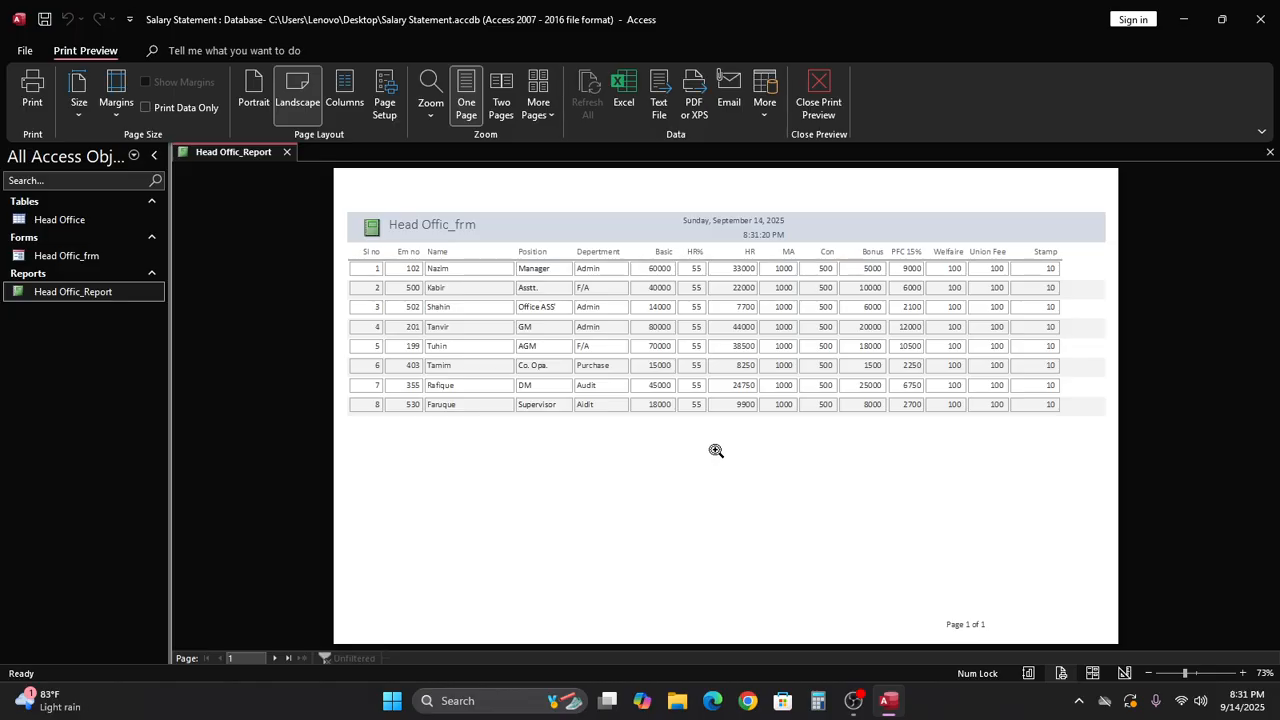
Step: Return the report to Design View and close the Property Sheet
{"action": "right_click", "coordinate": [672, 322]}
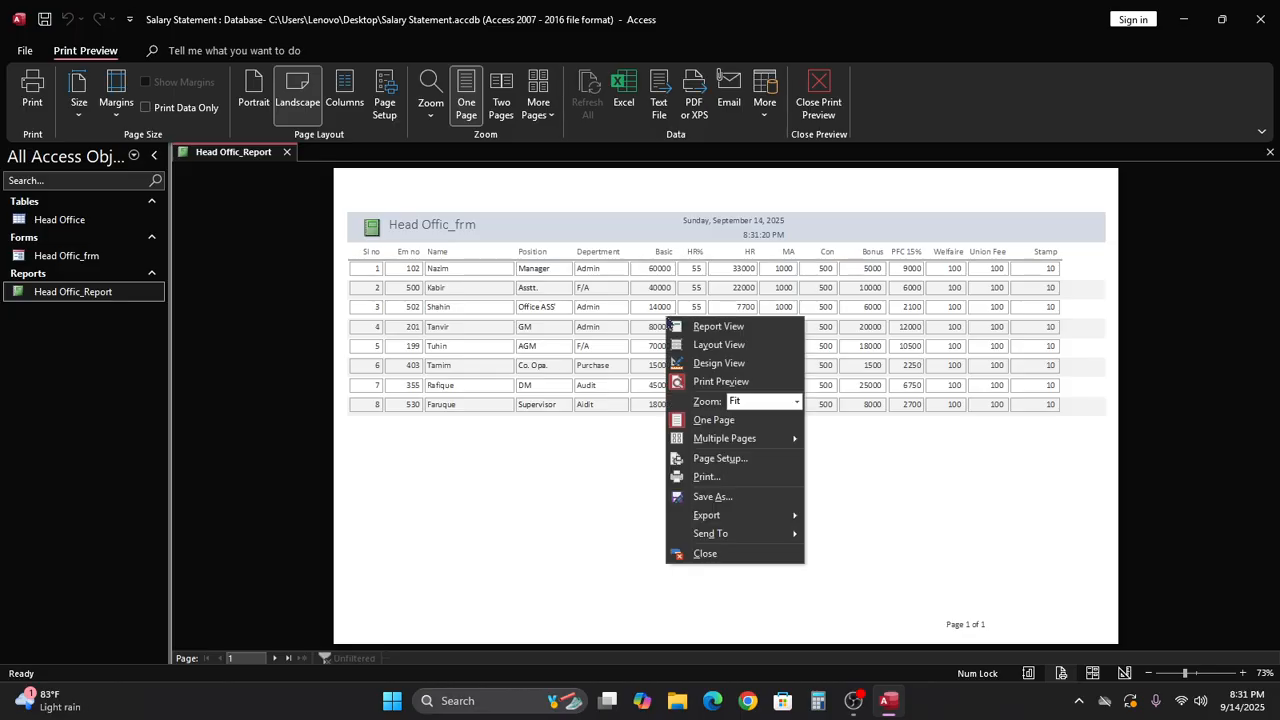
{"action": "left_click", "coordinate": [705, 366]}
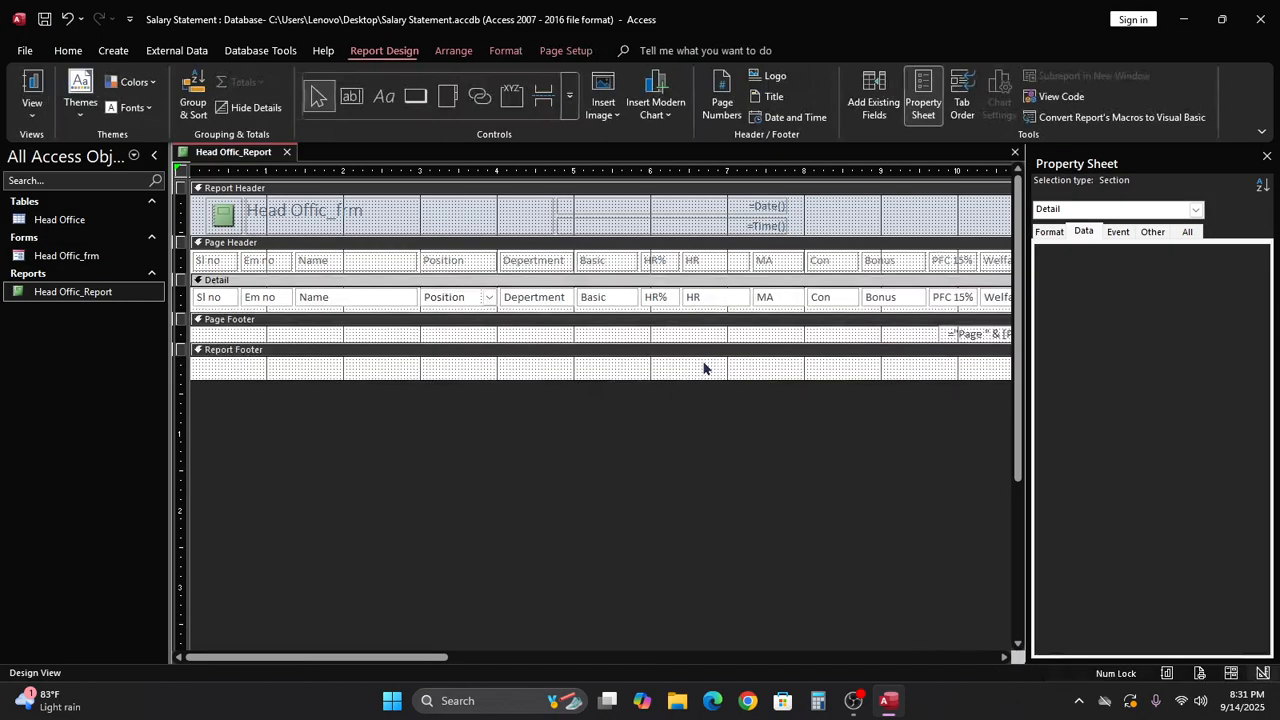
{"action": "left_click", "coordinate": [1267, 157]}
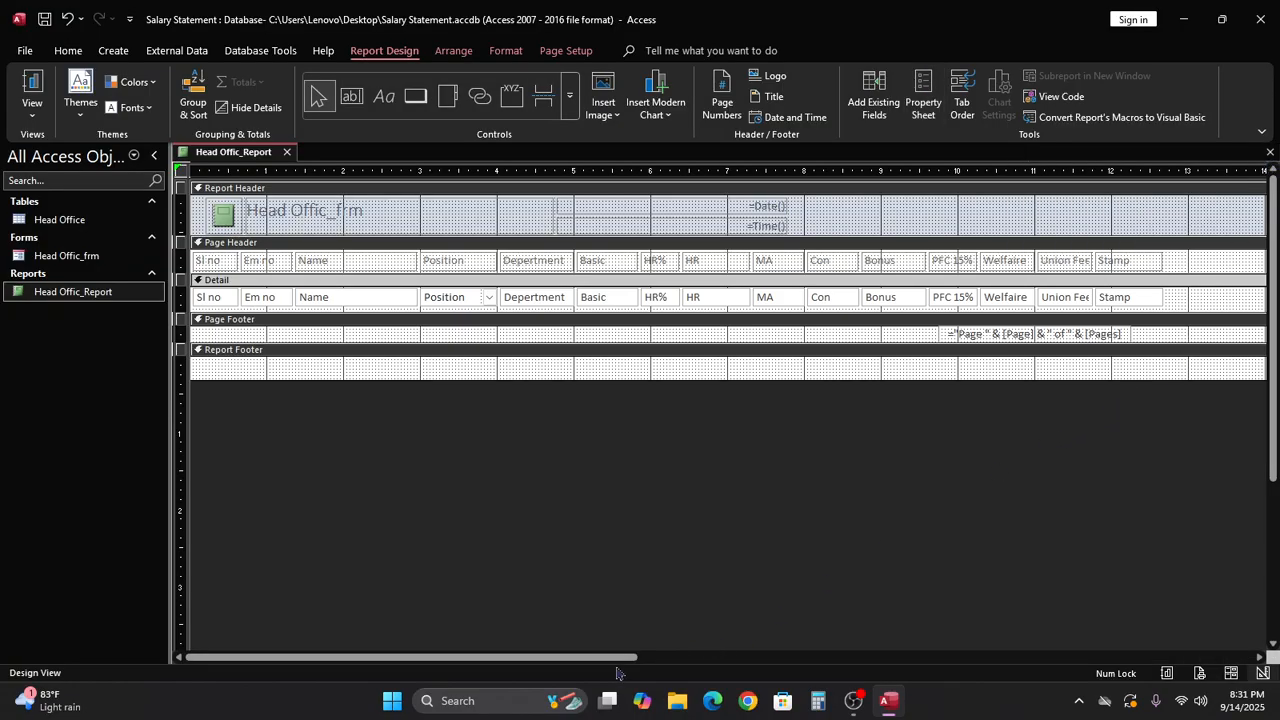
{"action": "left_click_drag", "start_coordinate": [617, 657], "coordinate": [826, 648]}
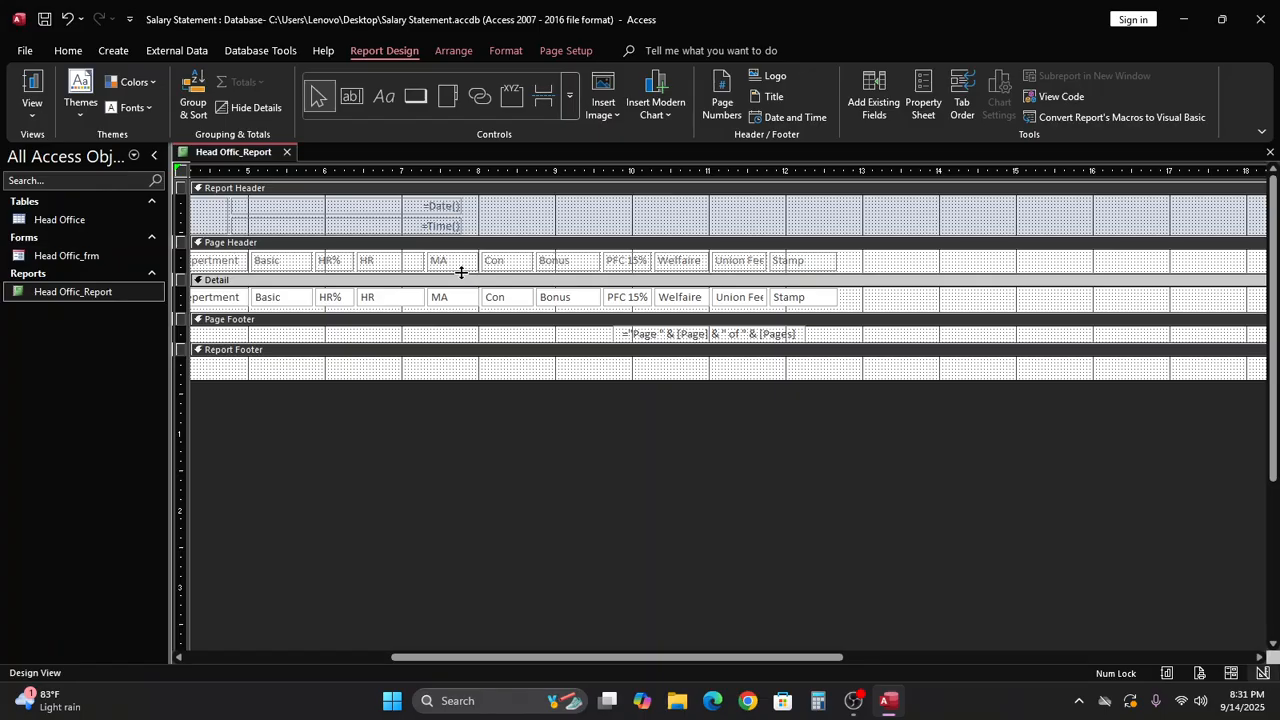
Step: Narrow the HR column to about 0.75 inch and the MA column to about 0.55 inch, header labels and detail fields together
{"action": "left_click", "coordinate": [400, 266]}
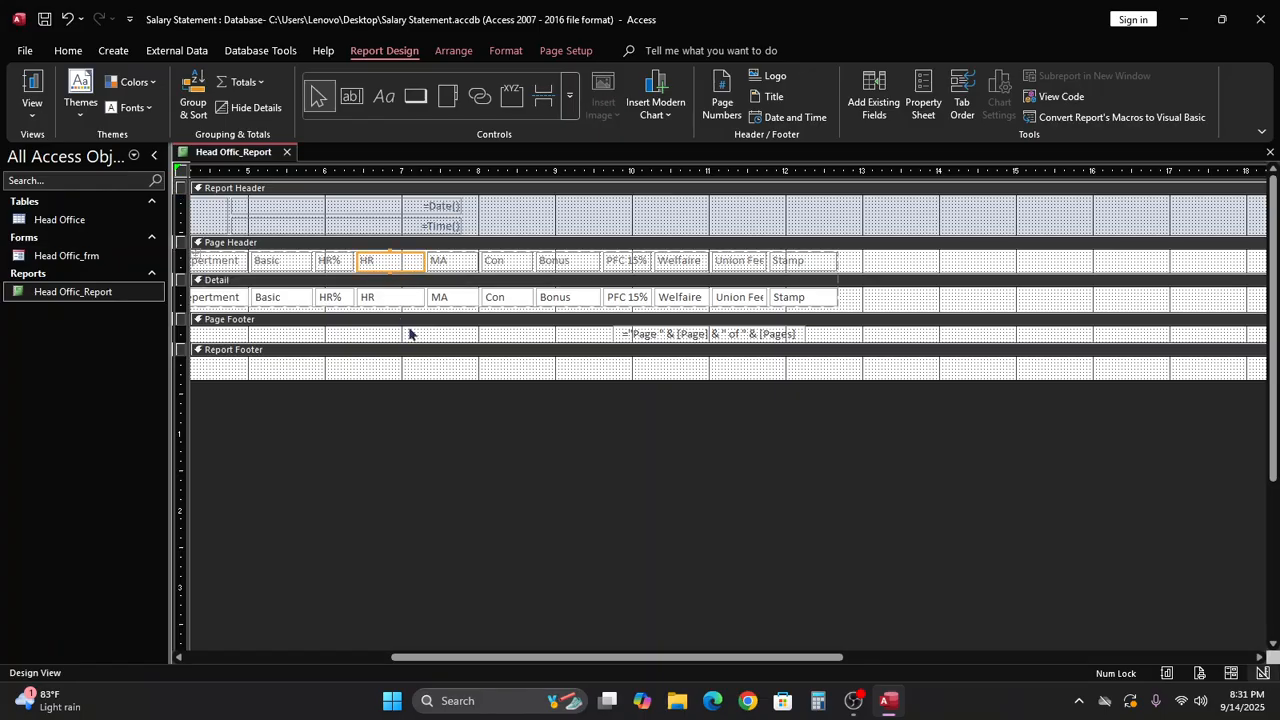
{"action": "left_click", "coordinate": [405, 300], "text": "shift"}
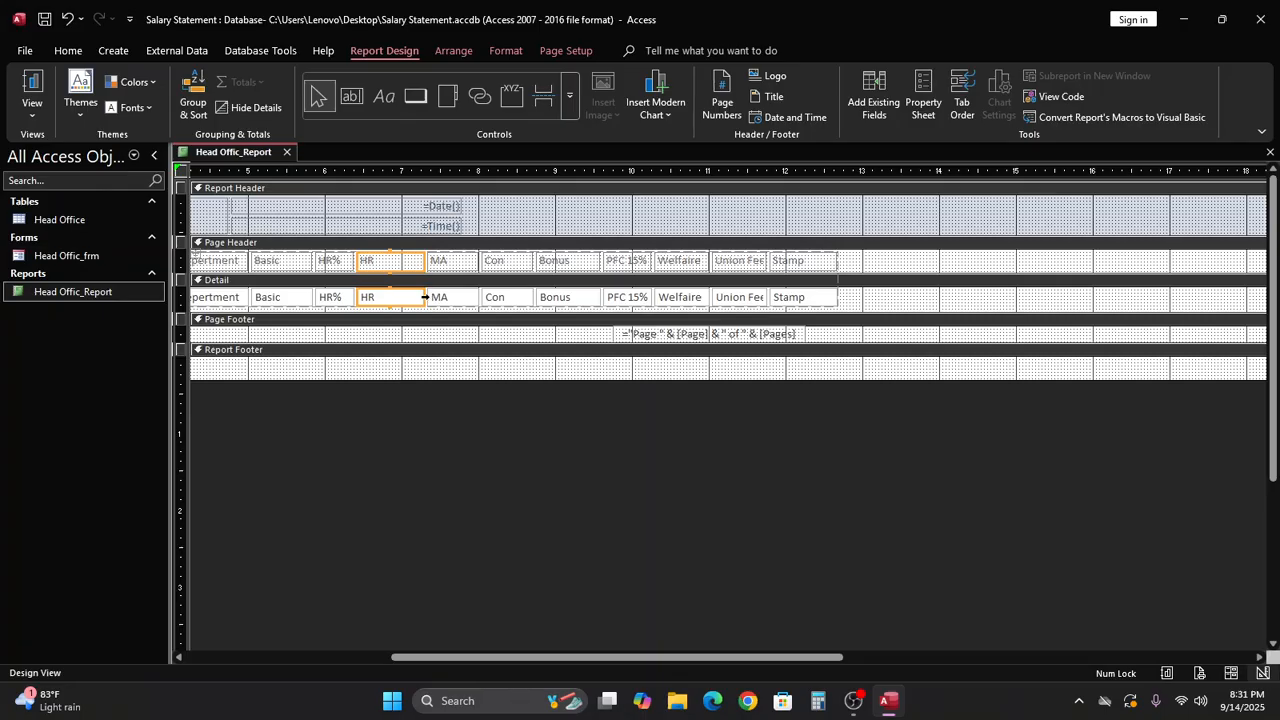
{"action": "left_click_drag", "start_coordinate": [421, 297], "coordinate": [414, 299]}
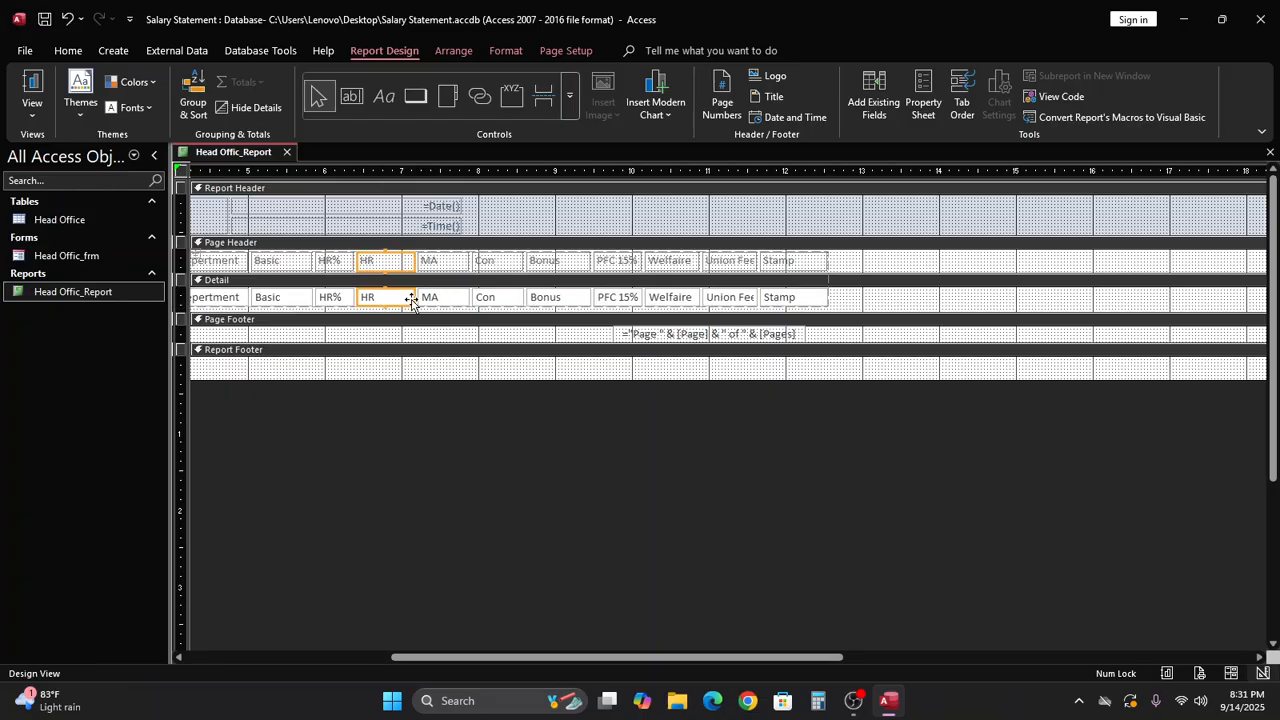
{"action": "left_click", "coordinate": [438, 261]}
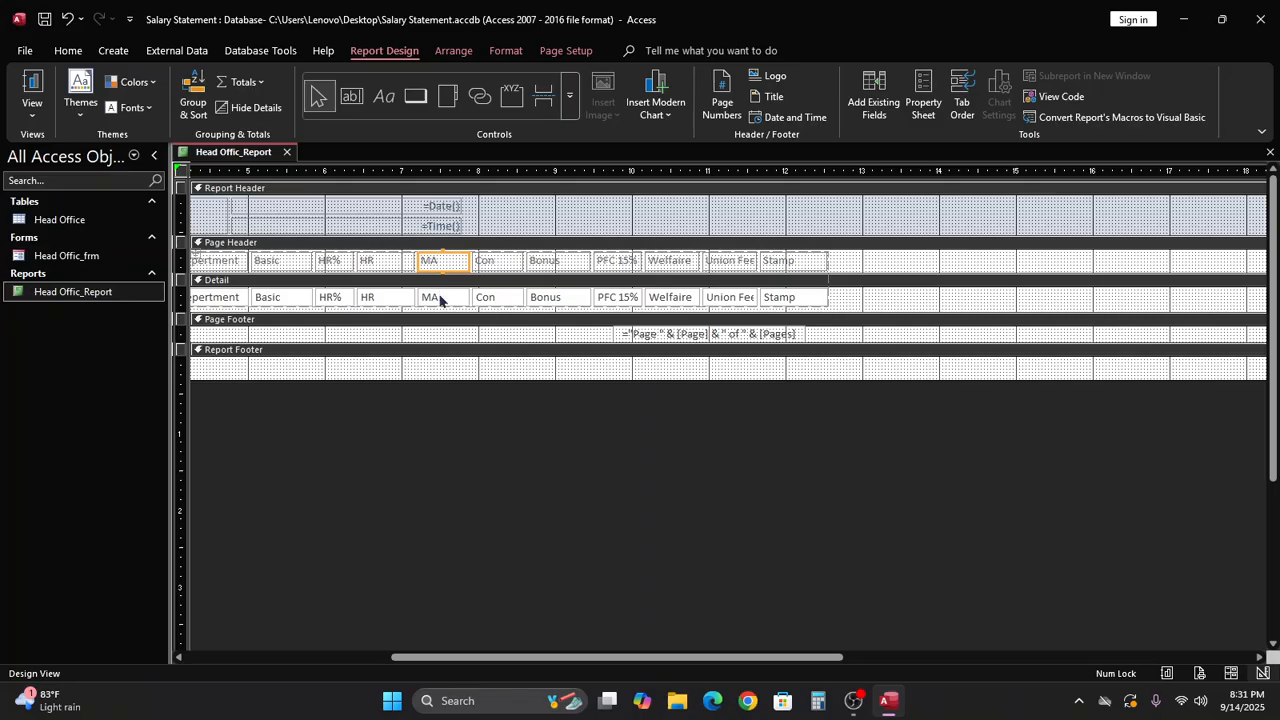
{"action": "left_click", "coordinate": [439, 298], "text": "shift"}
{"action": "left_click_drag", "start_coordinate": [467, 296], "coordinate": [461, 297]}
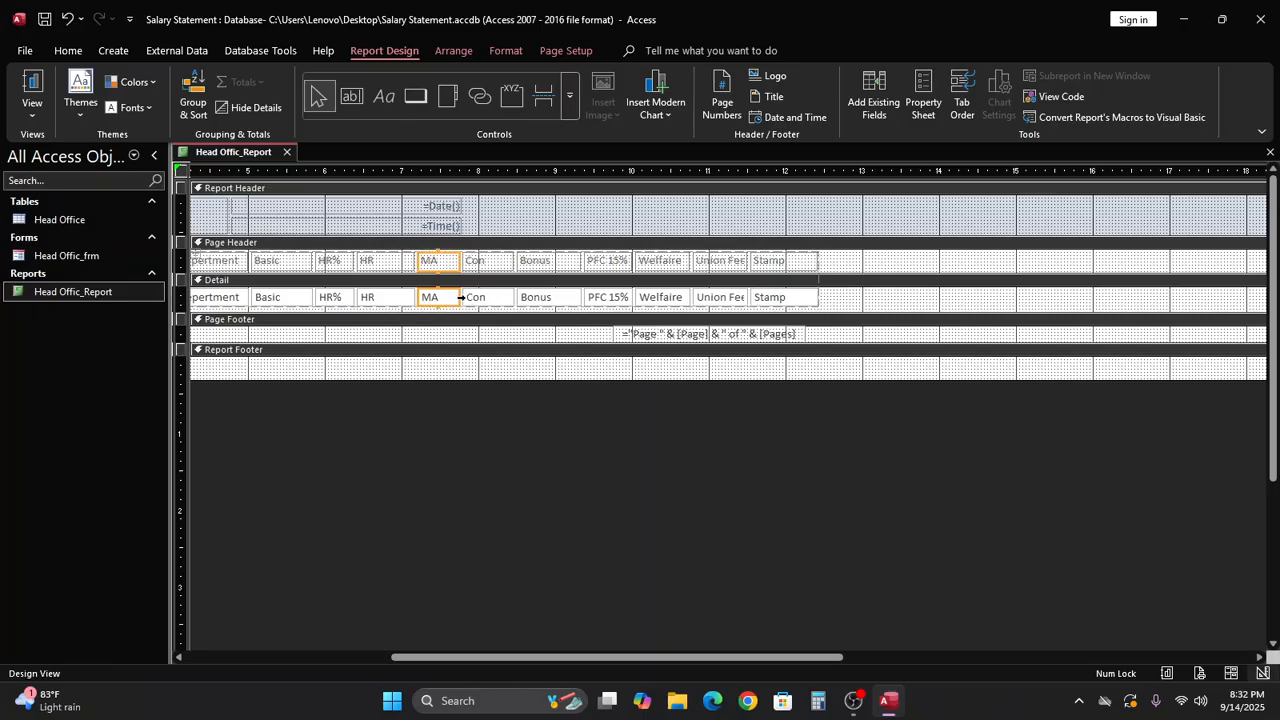
Step: Narrow the Con column to about 0.55 inch and the Bonus column to about 0.7 inch, header labels and detail fields together
{"action": "left_click", "coordinate": [486, 265]}
{"action": "left_click", "coordinate": [490, 300], "text": "shift"}
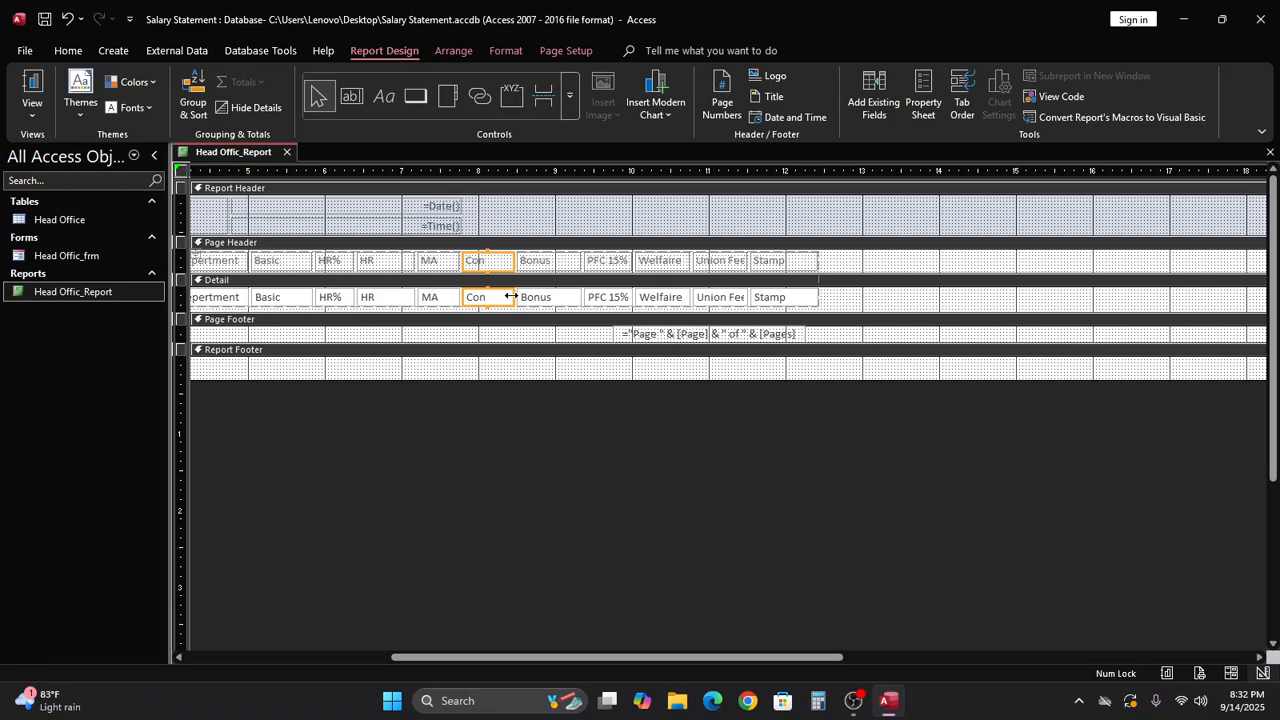
{"action": "left_click_drag", "start_coordinate": [511, 296], "coordinate": [505, 297]}
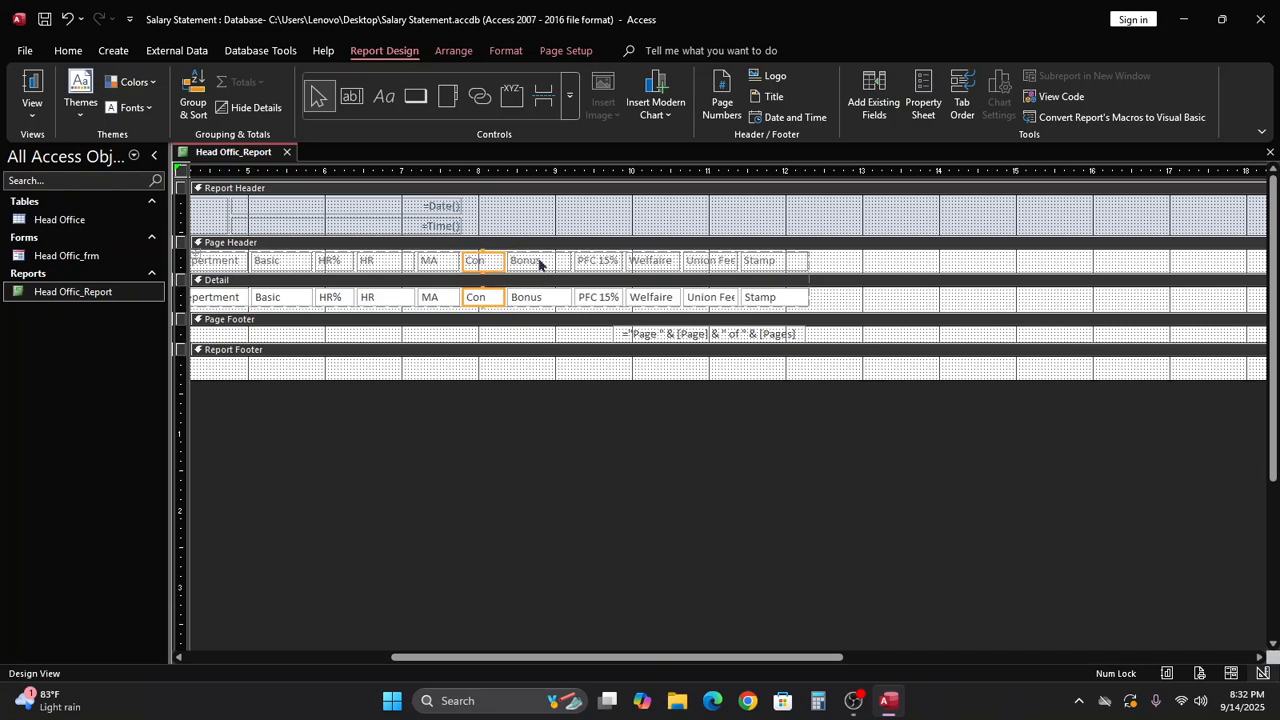
{"action": "left_click", "coordinate": [537, 265]}
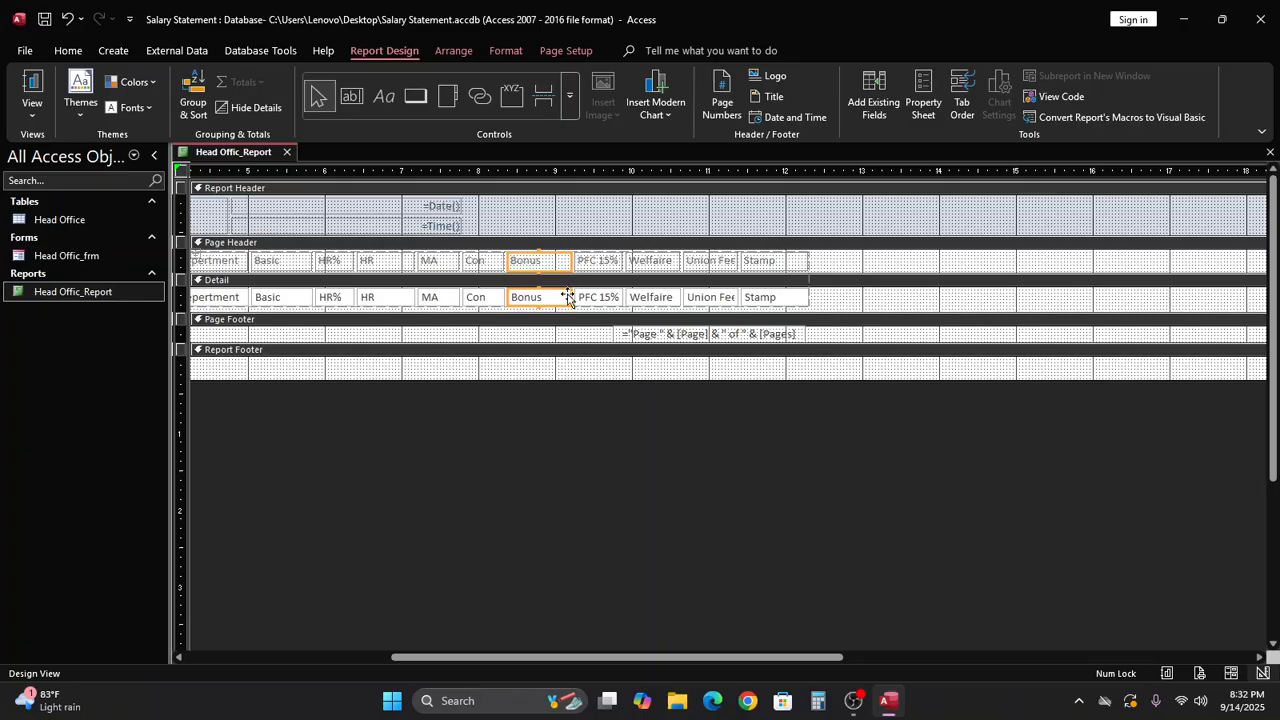
{"action": "left_click_drag", "start_coordinate": [568, 296], "coordinate": [561, 298]}
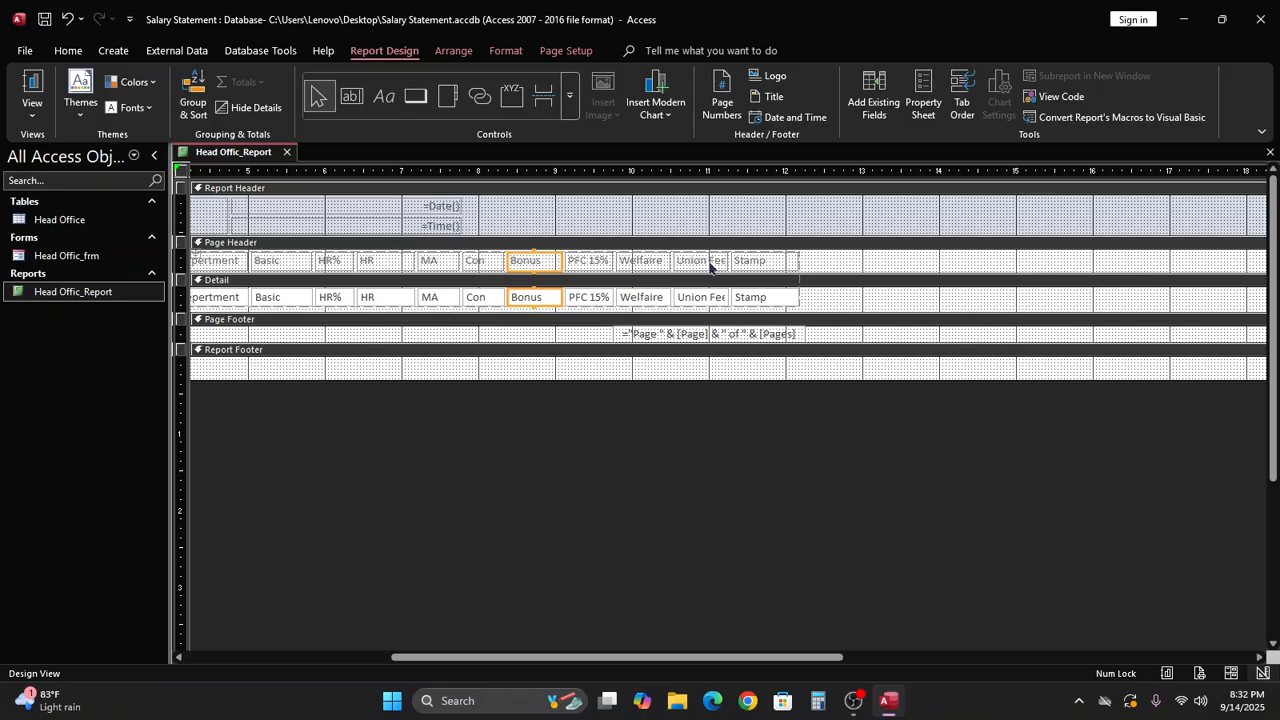
Step: Narrow the Stamp column's header label and detail field together to about 0.8 inch
{"action": "left_click", "coordinate": [789, 299]}
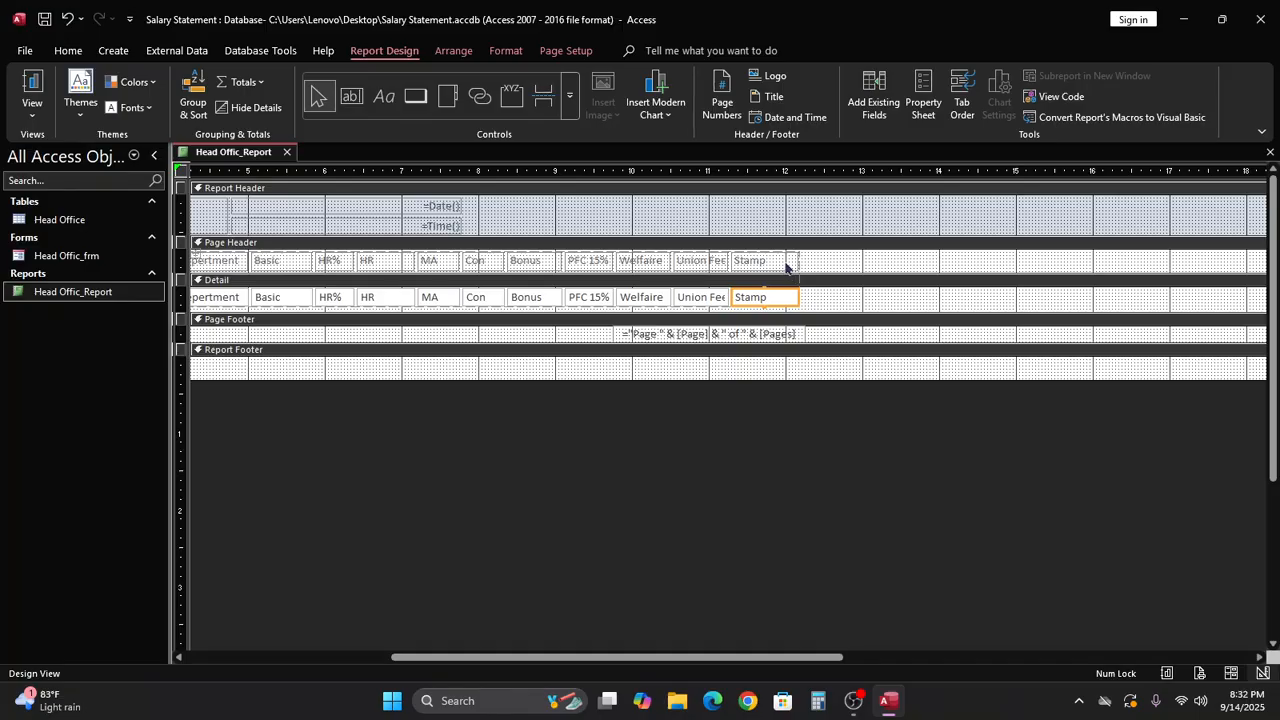
{"action": "left_click", "coordinate": [786, 264], "text": "shift"}
{"action": "left_click_drag", "start_coordinate": [797, 296], "coordinate": [790, 297]}
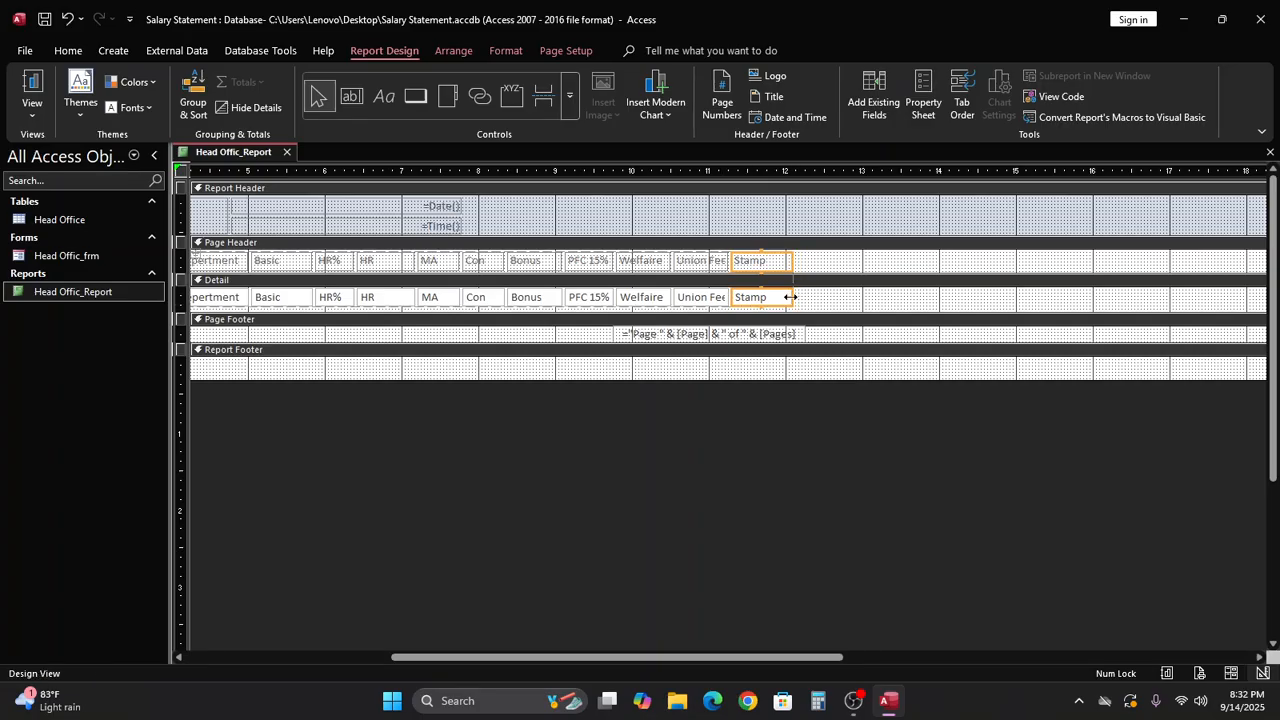
Step: Set the font size of the PFC 15%, Welfaire and Union Fee header labels and detail fields to 9
{"action": "left_click", "coordinate": [645, 262]}
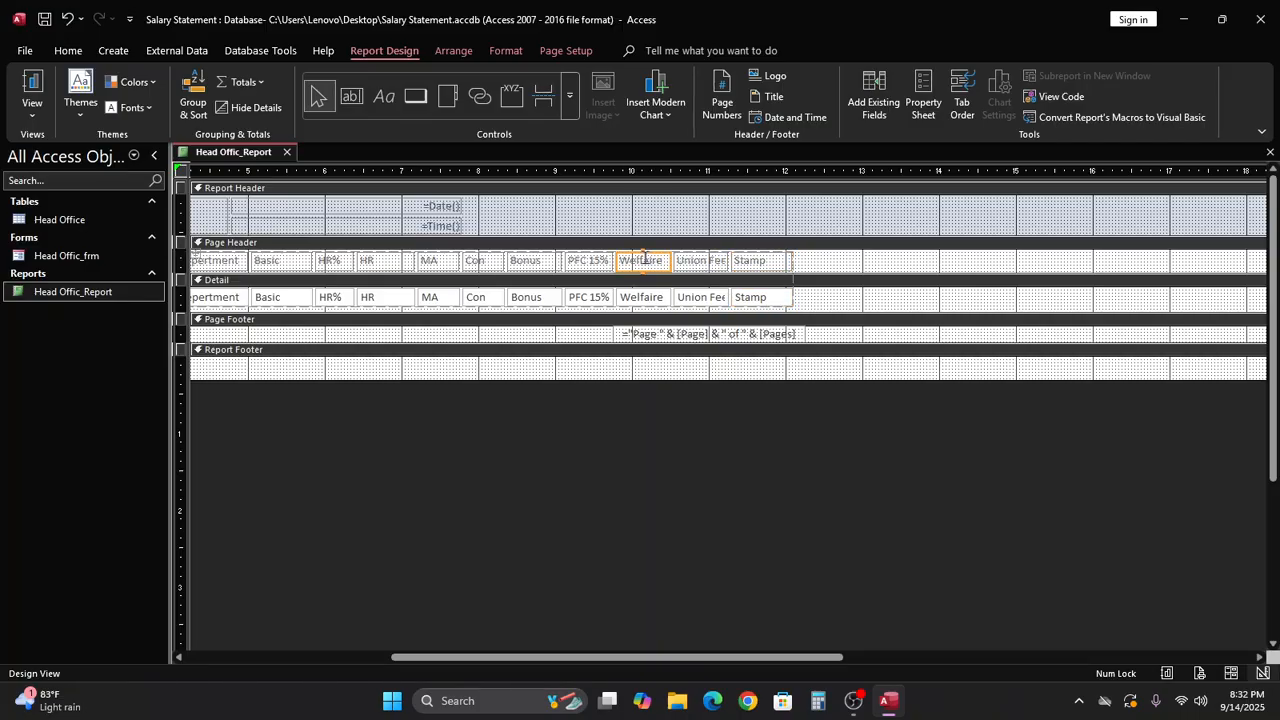
{"action": "left_click", "coordinate": [648, 300], "text": "shift"}
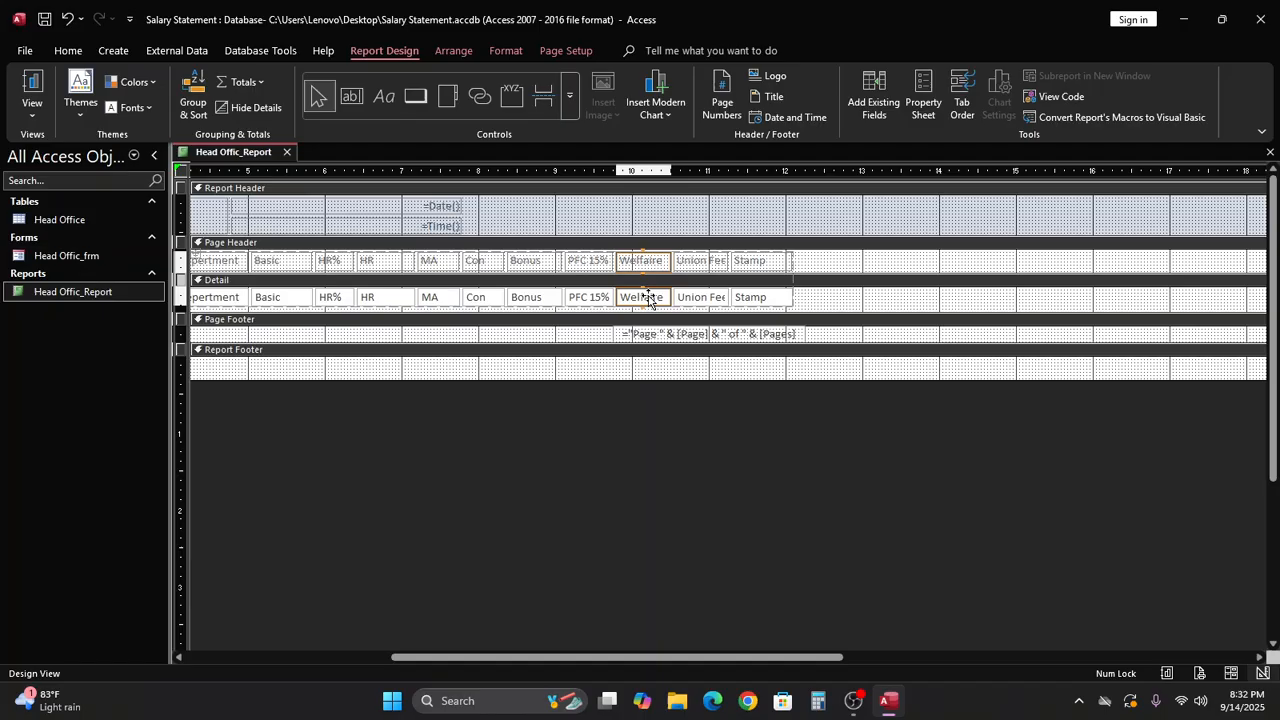
{"action": "left_click", "coordinate": [689, 262], "text": "shift"}
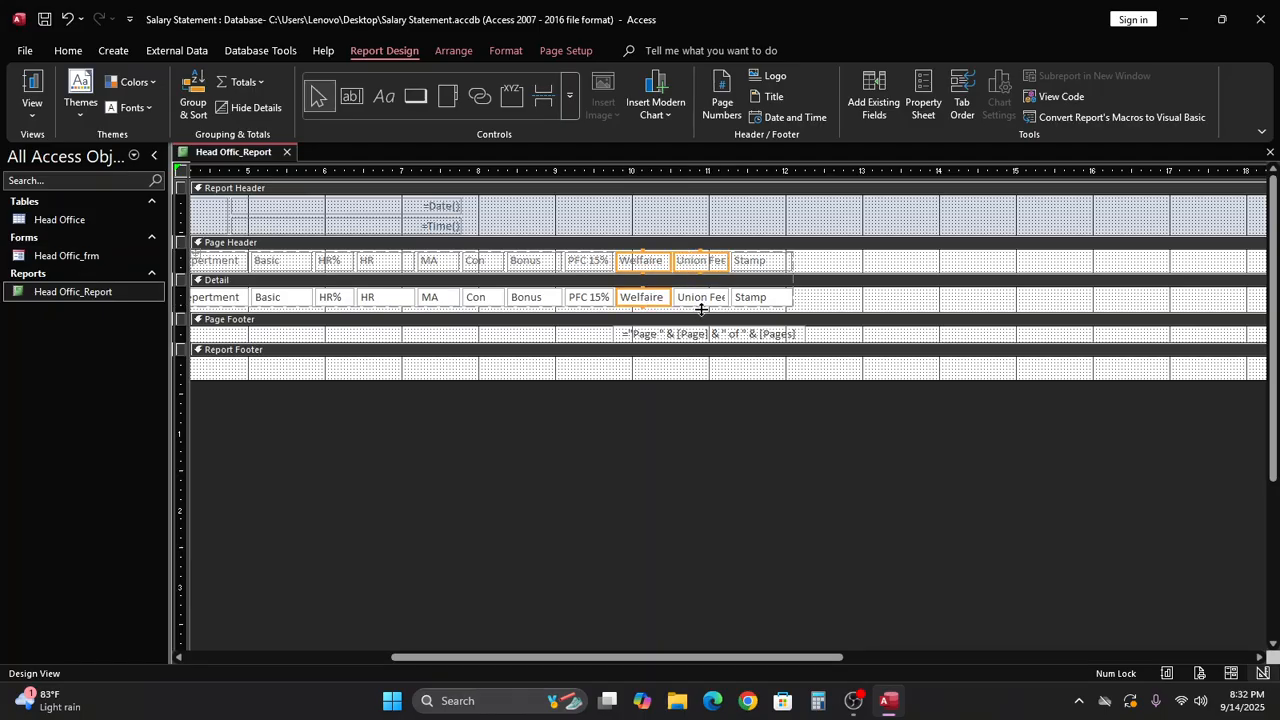
{"action": "left_click", "coordinate": [696, 300], "text": "shift"}
{"action": "left_click", "coordinate": [598, 264], "text": "shift"}
{"action": "left_click", "coordinate": [587, 300], "text": "shift"}
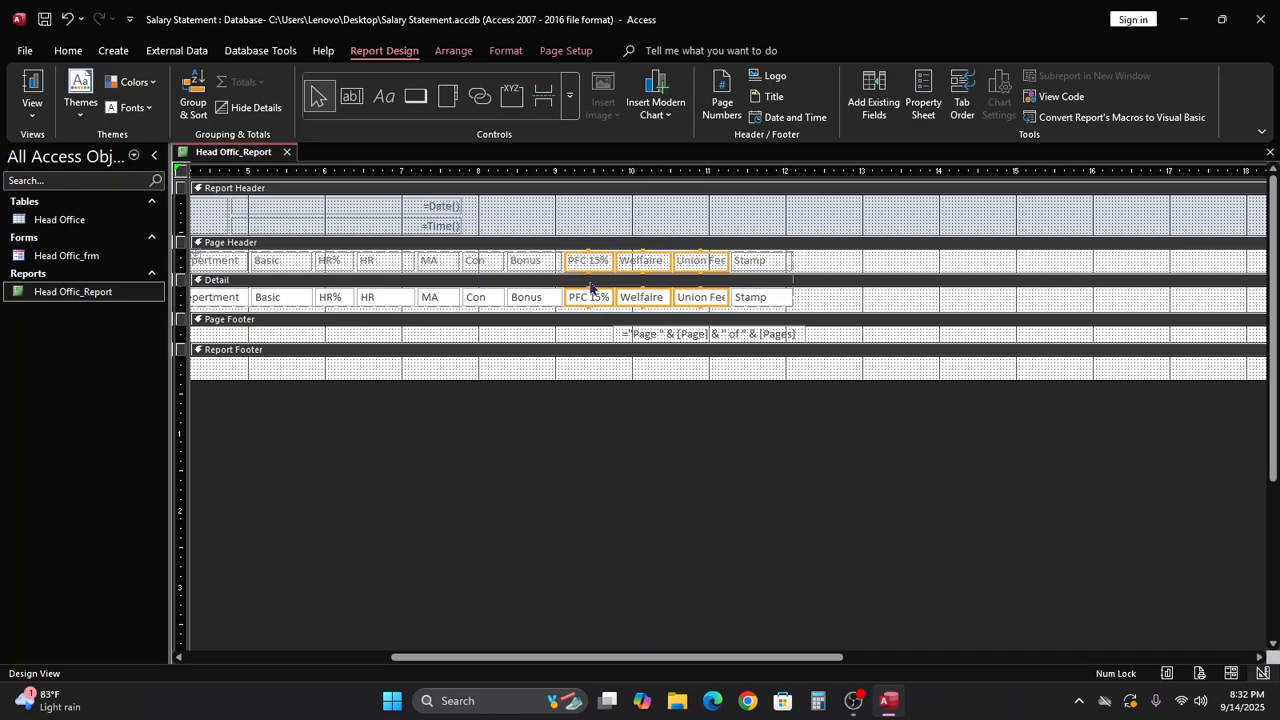
{"action": "left_click", "coordinate": [68, 50]}
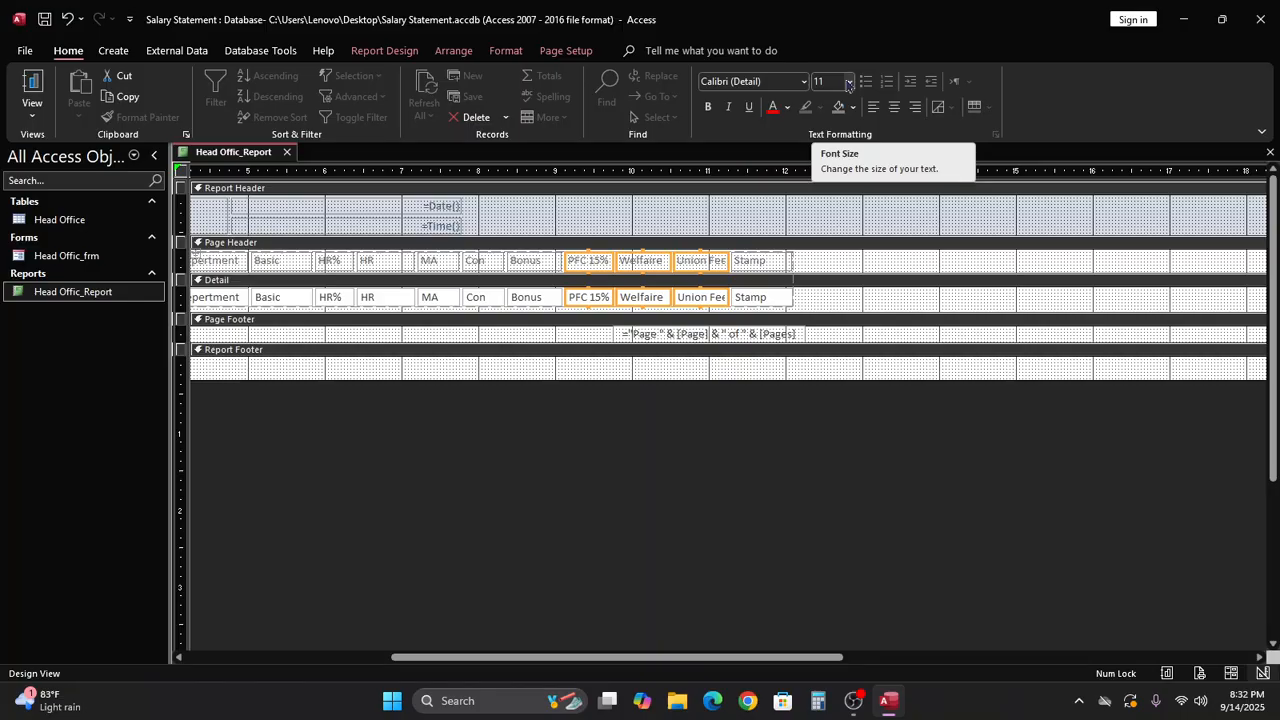
{"action": "left_click", "coordinate": [850, 86]}
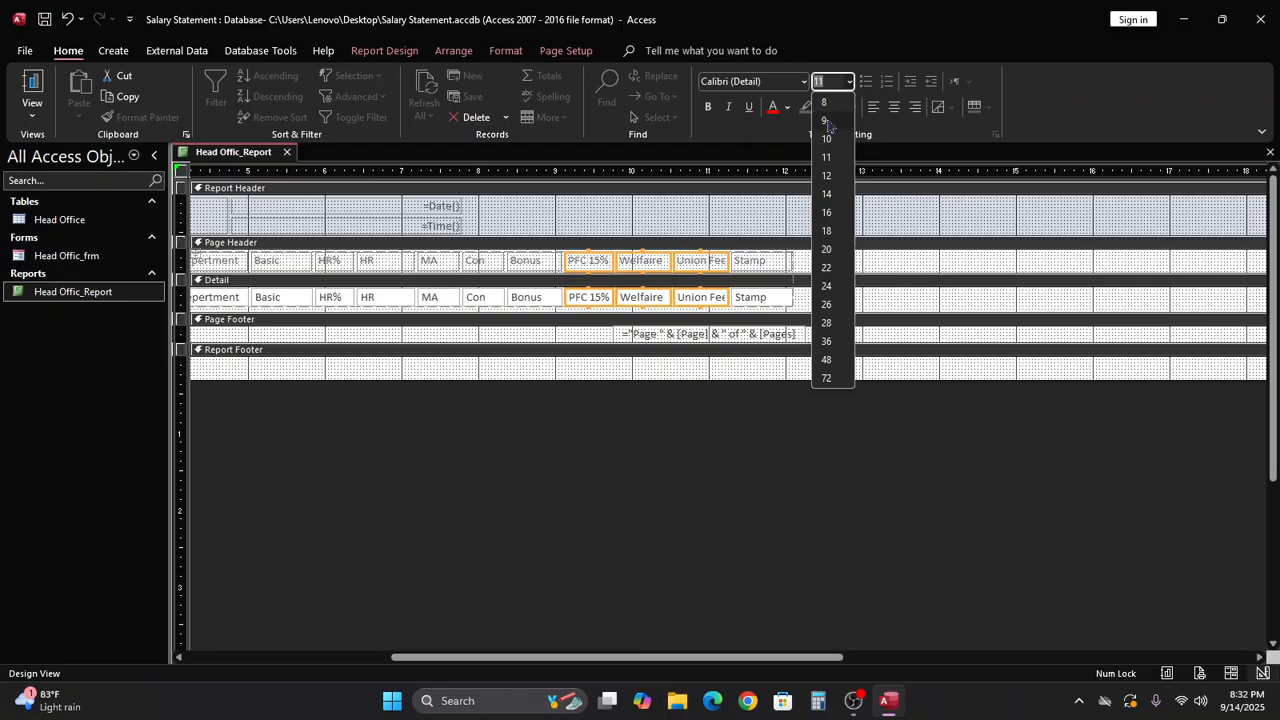
{"action": "left_click", "coordinate": [824, 121]}
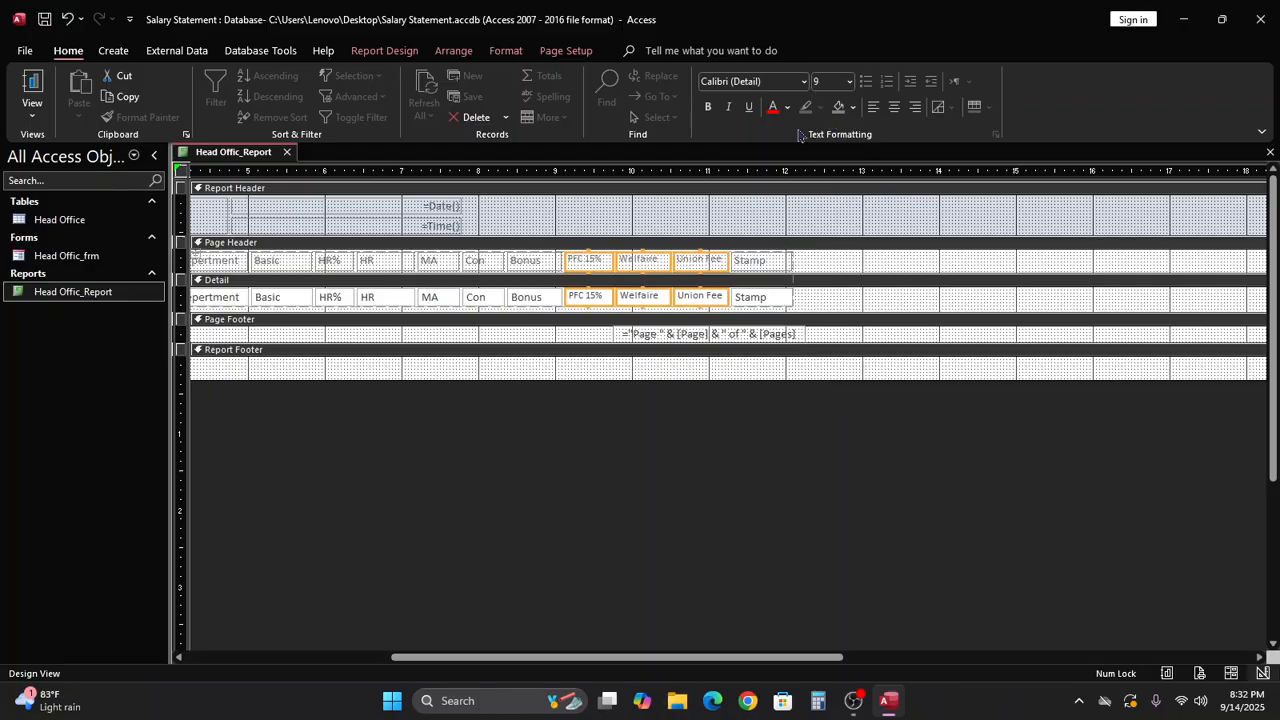
{"action": "left_click", "coordinate": [610, 437]}
Step: Narrow the PFC 15% and Welfaire columns to about 0.6 inch each, header labels and detail fields together
{"action": "left_click", "coordinate": [597, 264]}
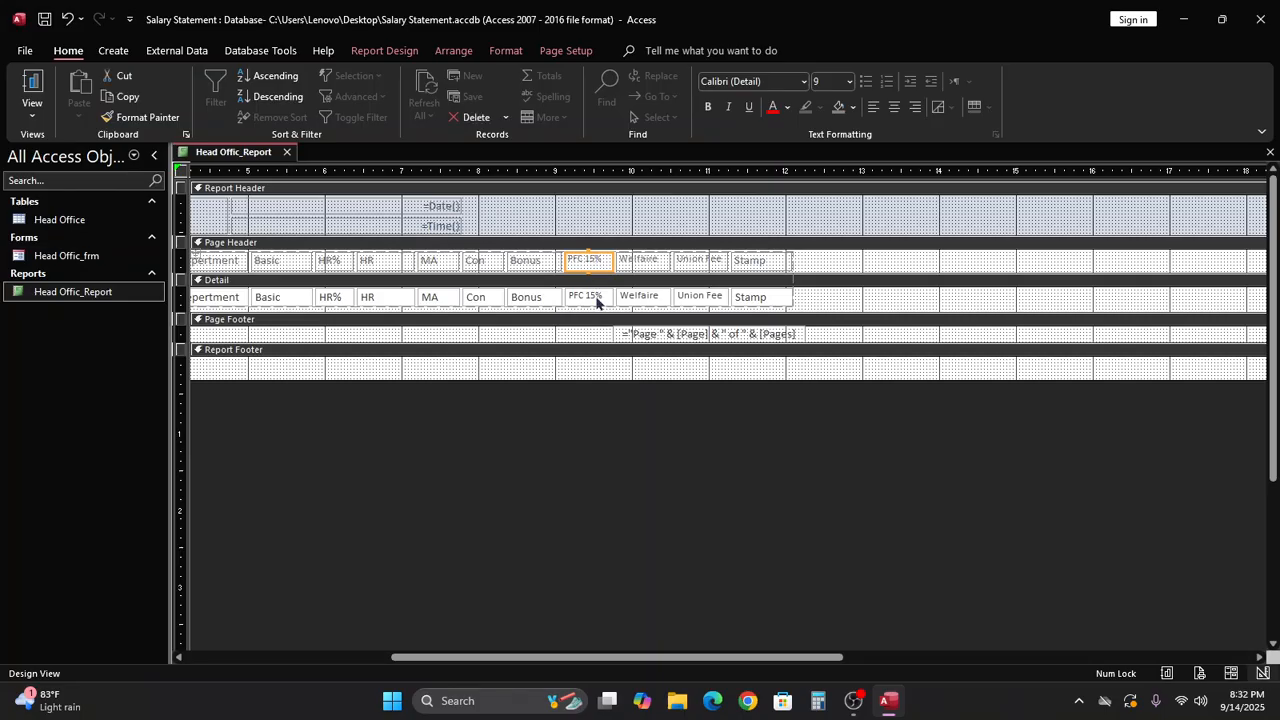
{"action": "left_click", "coordinate": [598, 299], "text": "shift"}
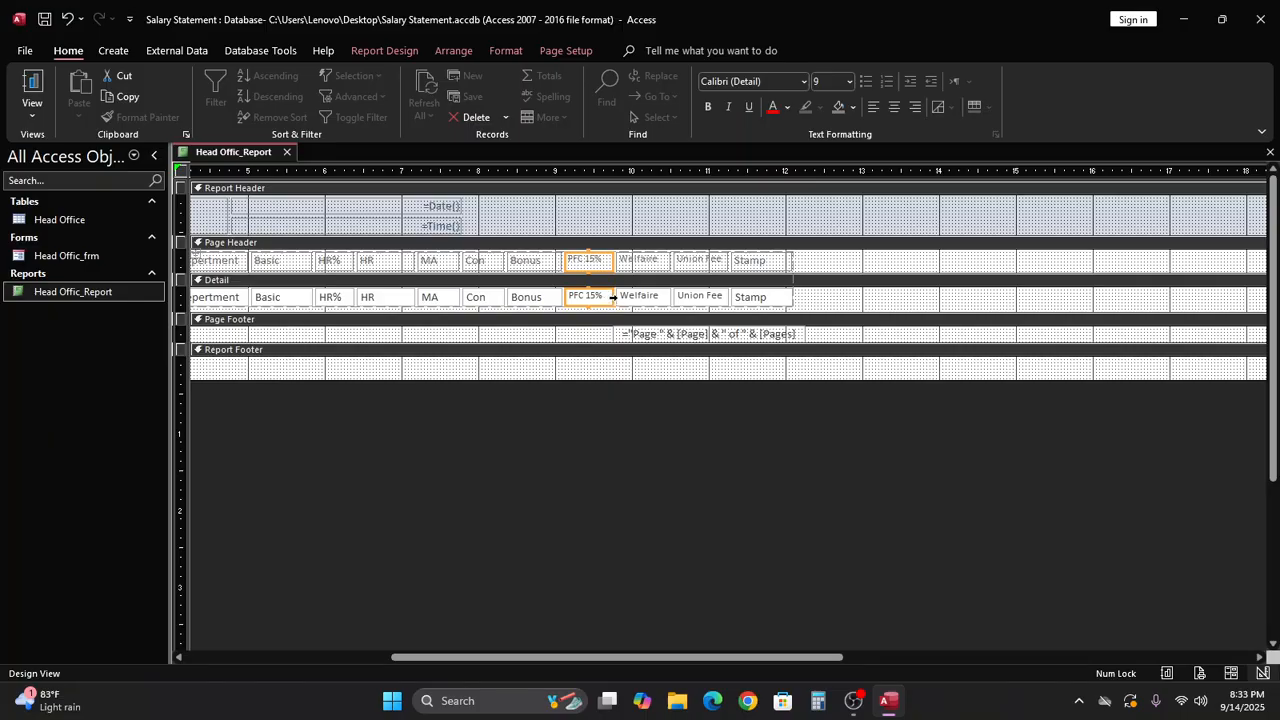
{"action": "left_click_drag", "start_coordinate": [610, 297], "coordinate": [604, 297]}
{"action": "left_click", "coordinate": [634, 262]}
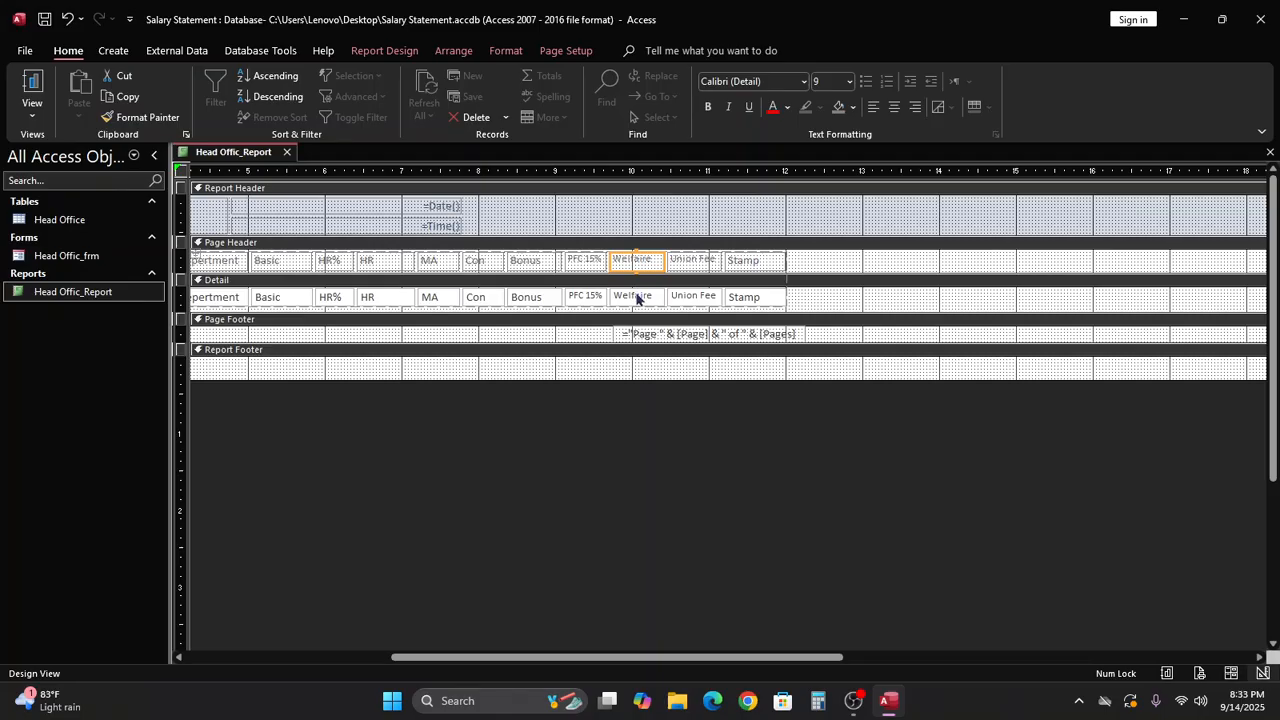
{"action": "left_click", "coordinate": [636, 297], "text": "shift"}
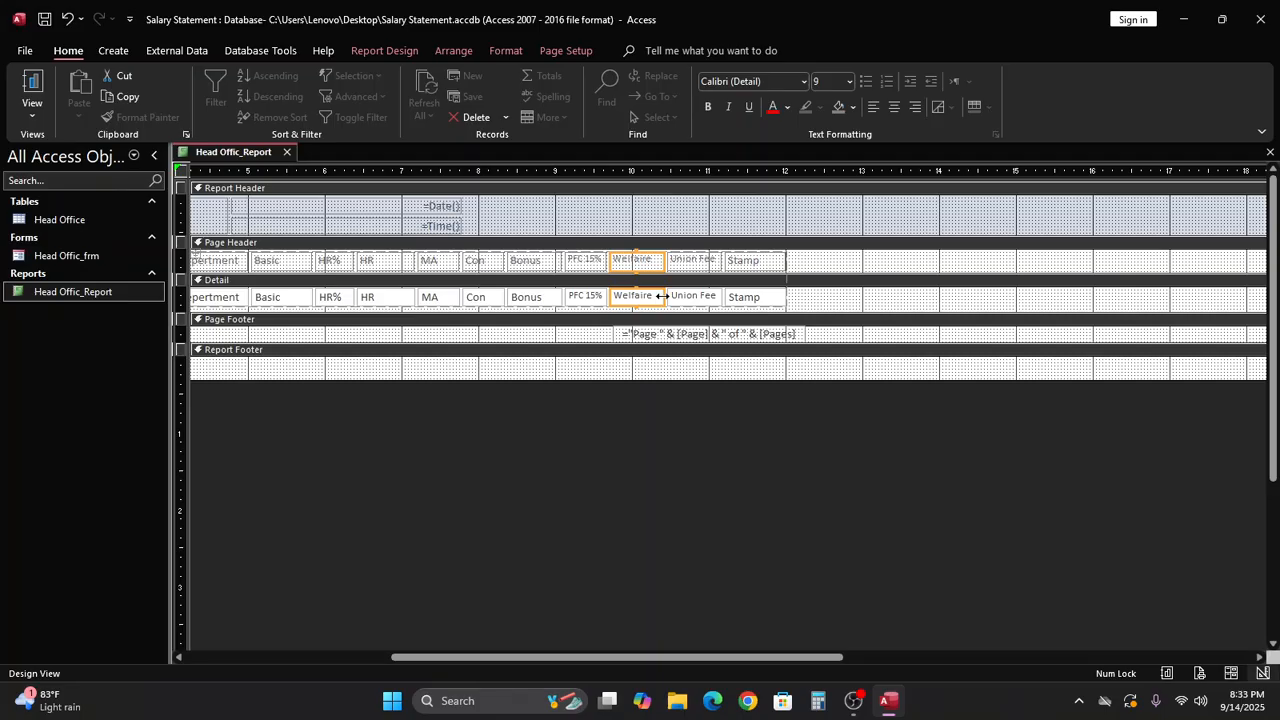
{"action": "left_click_drag", "start_coordinate": [662, 296], "coordinate": [651, 296]}
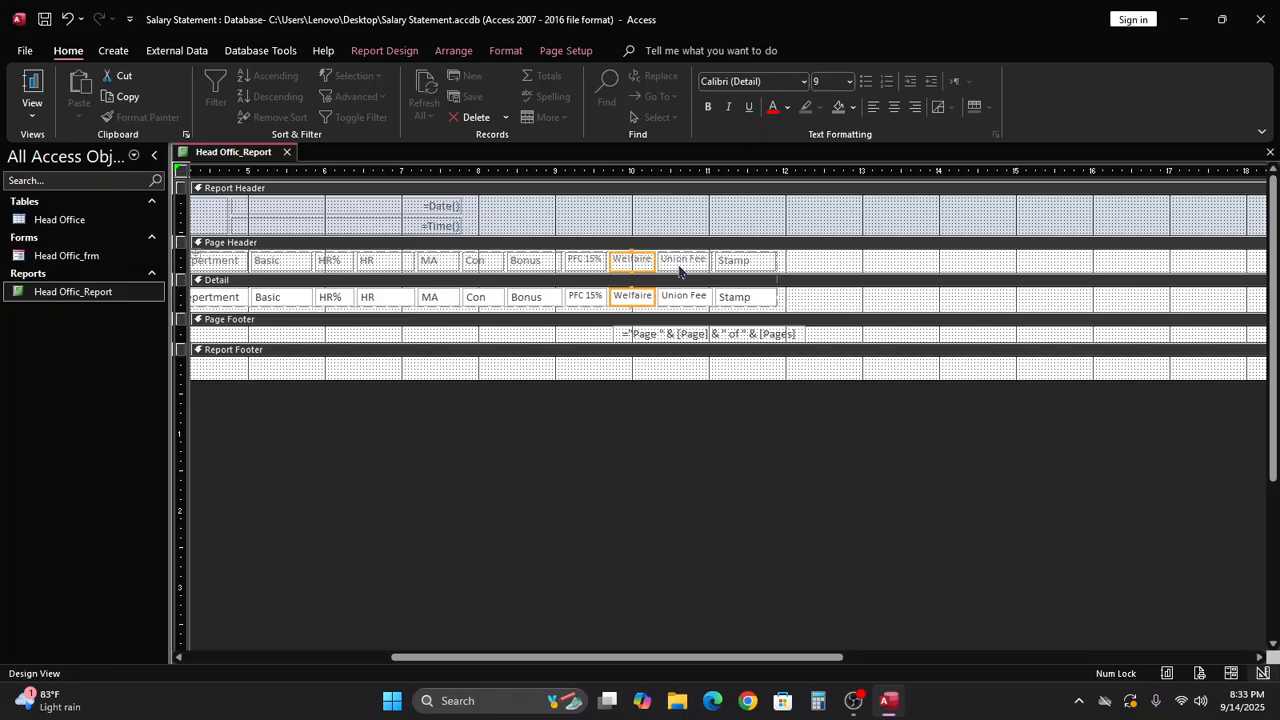
Step: Try a narrower Union Fee column and widen it again to fit its heading on one line
{"action": "left_click", "coordinate": [680, 262]}
{"action": "left_click", "coordinate": [686, 299], "text": "shift"}
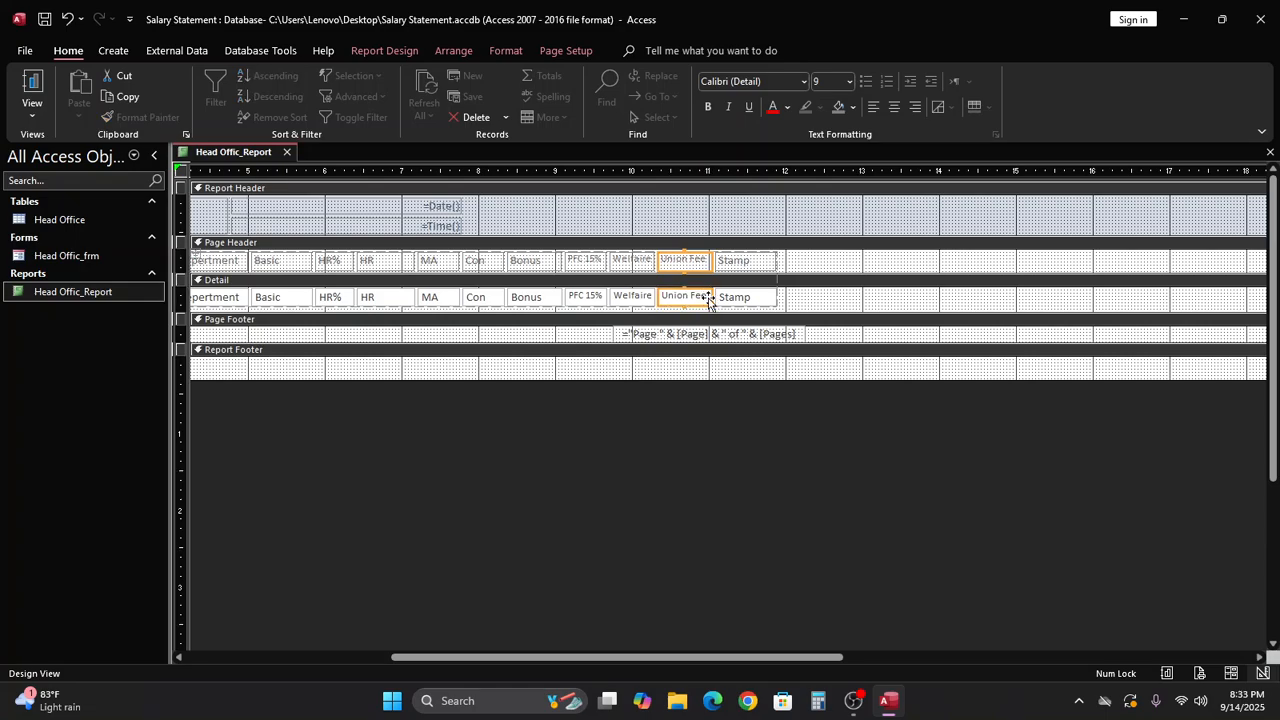
{"action": "left_click_drag", "start_coordinate": [711, 298], "coordinate": [707, 297]}
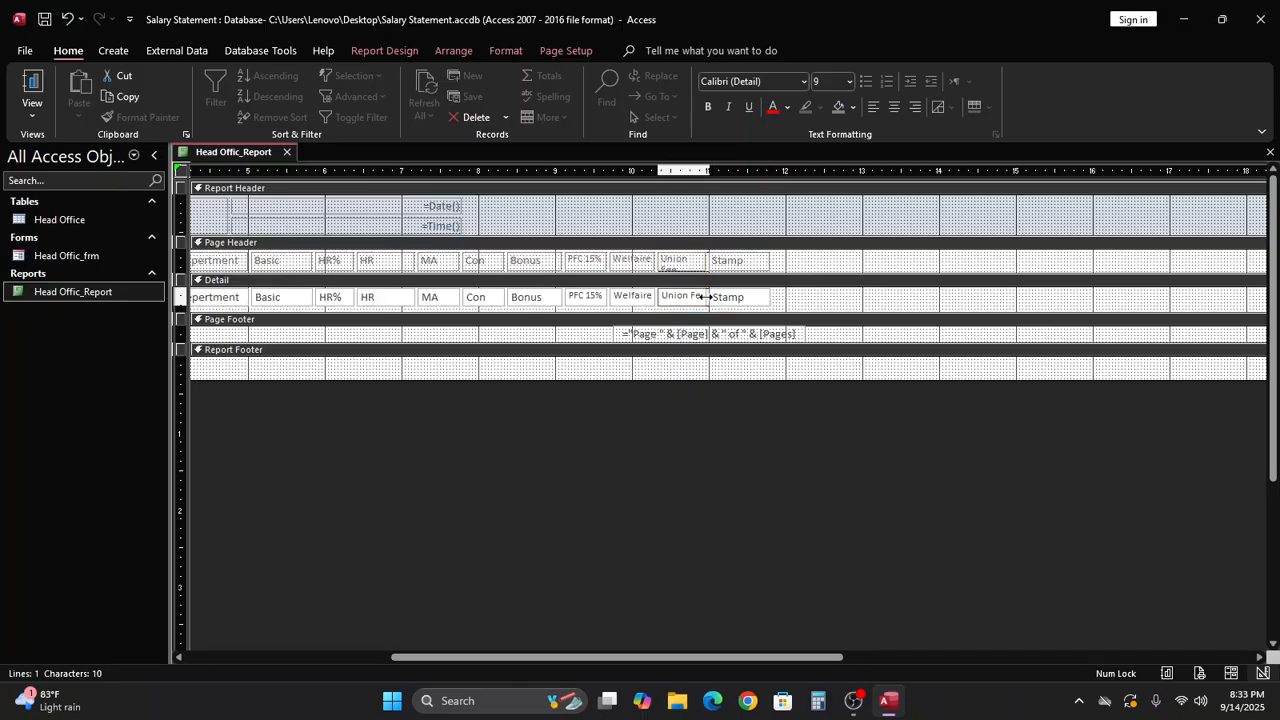
{"action": "left_click_drag", "start_coordinate": [705, 297], "coordinate": [700, 297]}
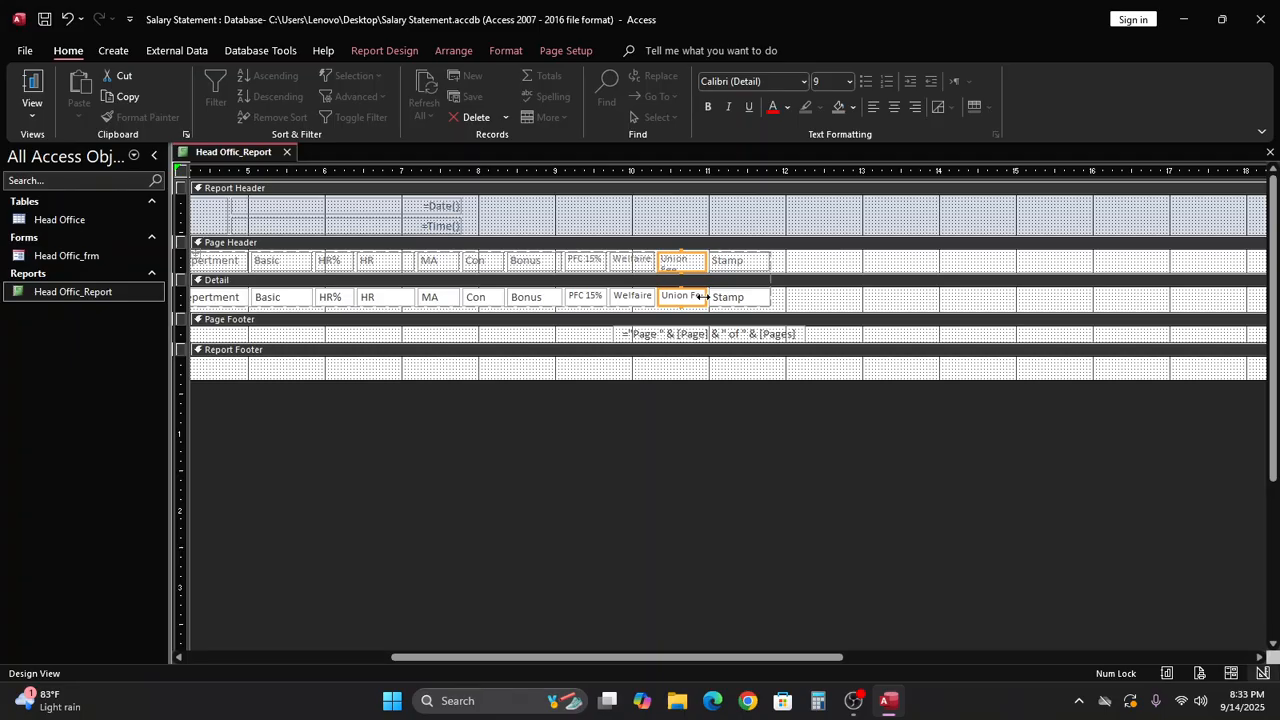
{"action": "left_click_drag", "start_coordinate": [705, 297], "coordinate": [711, 297]}
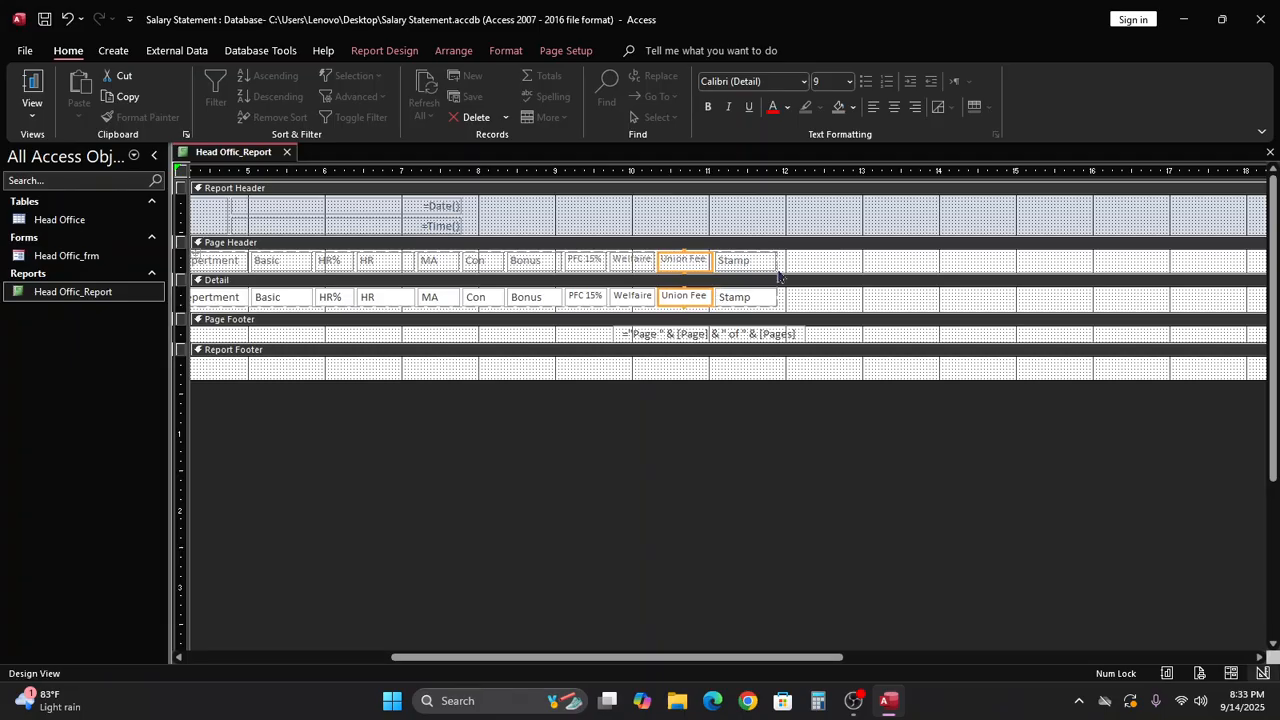
{"action": "left_click", "coordinate": [808, 258]}
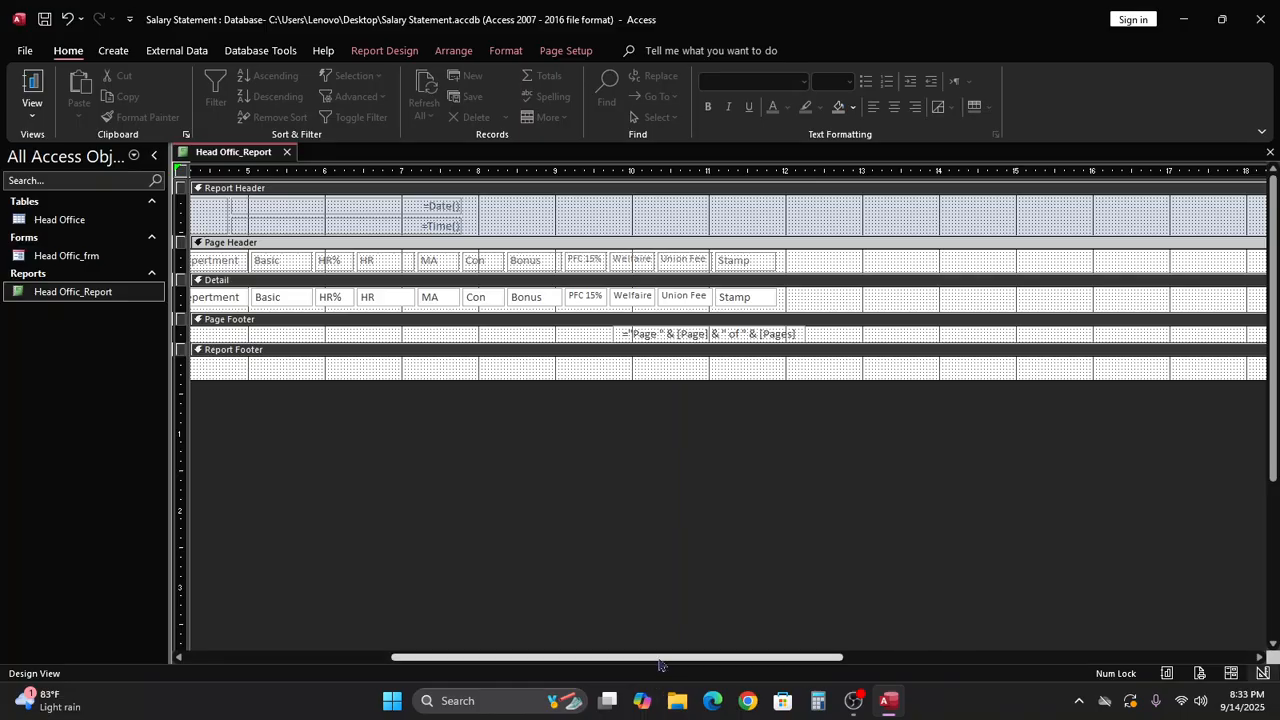
Step: Inspect the design area beyond the Stamp column and the column layout in Report View, returning to Design View
{"action": "left_click", "coordinate": [859, 660]}
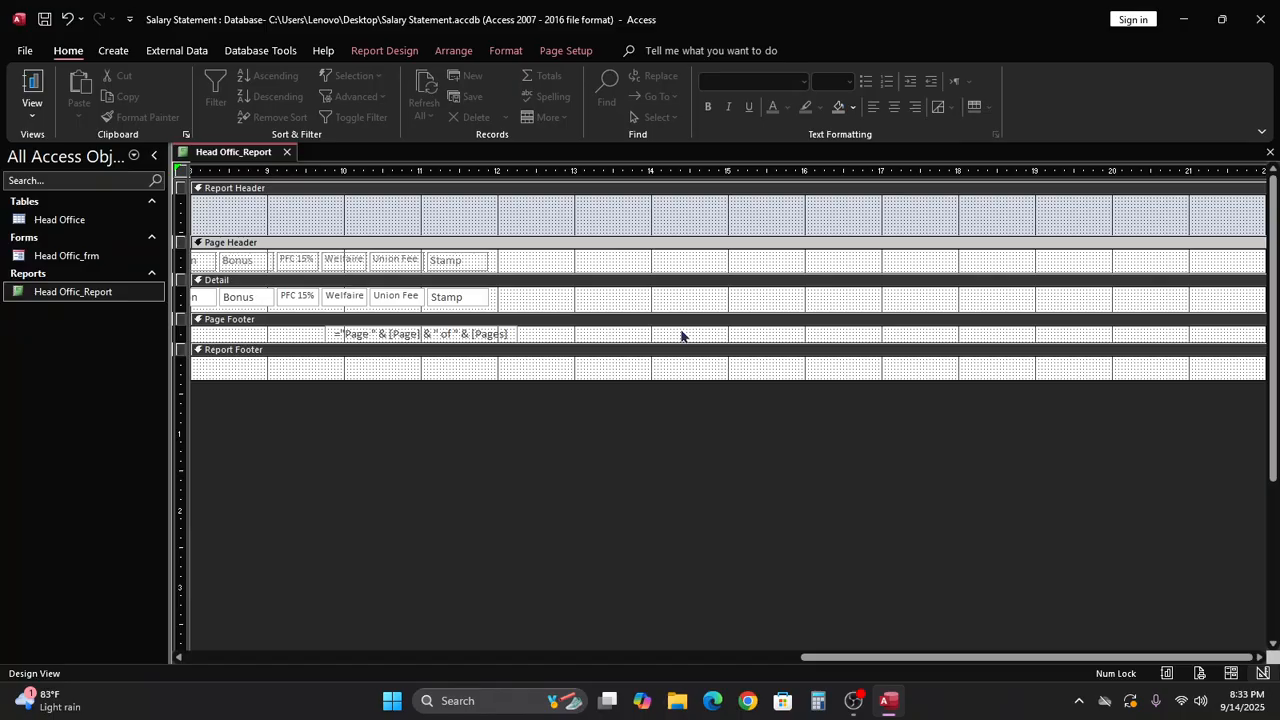
{"action": "scroll", "coordinate": [689, 314], "scroll_direction": "down", "scroll_amount": 5}
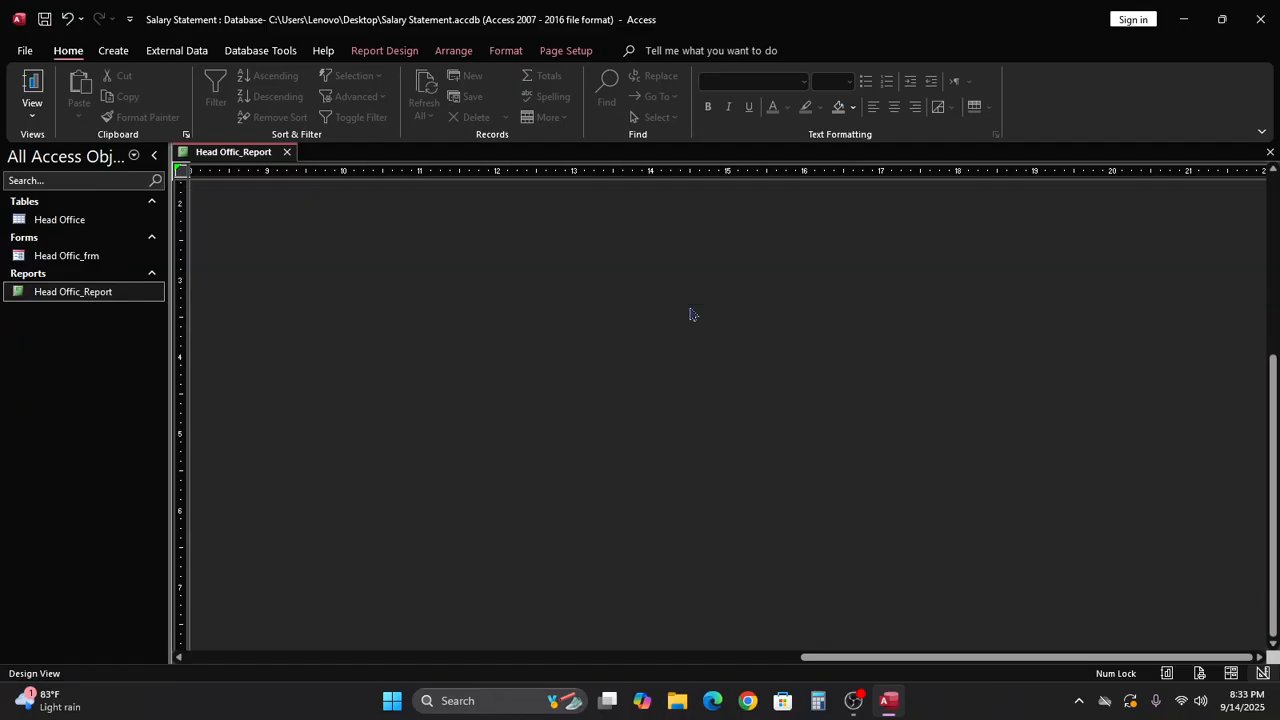
{"action": "scroll", "coordinate": [689, 314], "scroll_direction": "up", "scroll_amount": 5}
{"action": "scroll", "coordinate": [689, 314], "scroll_direction": "down", "scroll_amount": 5}
{"action": "scroll", "coordinate": [689, 314], "scroll_direction": "up", "scroll_amount": 5}
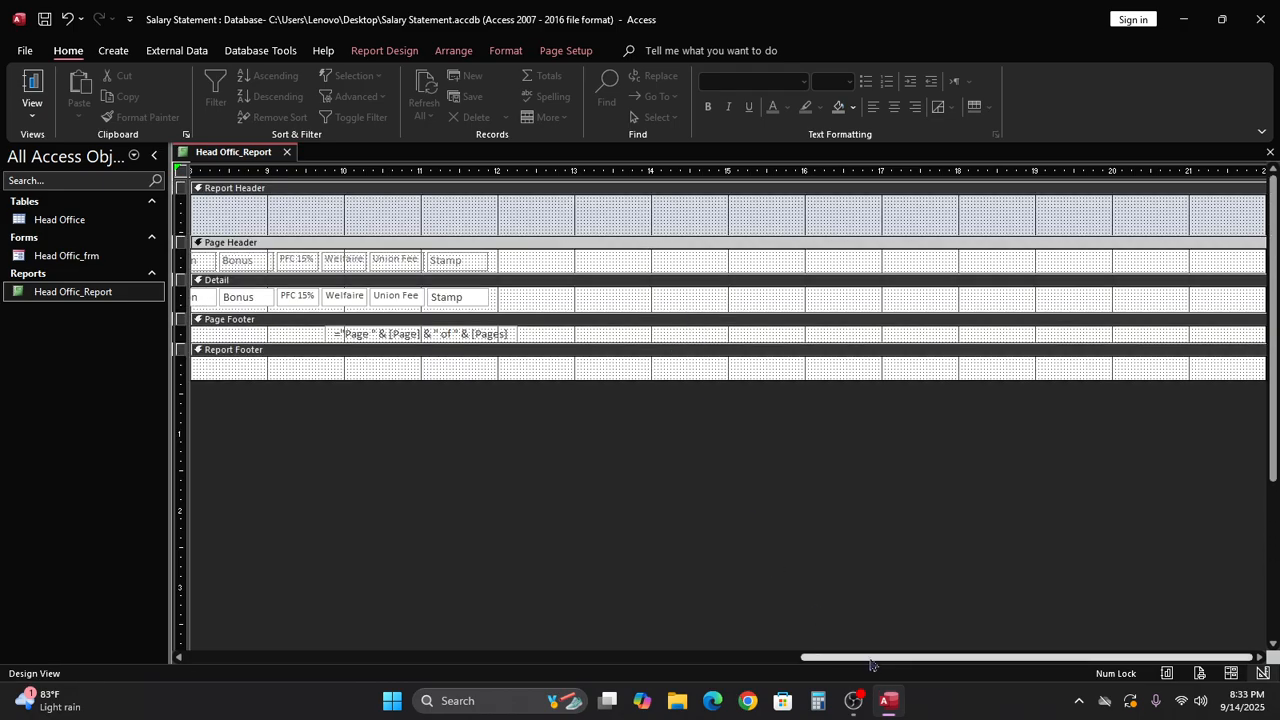
{"action": "left_click_drag", "start_coordinate": [836, 657], "coordinate": [182, 651]}
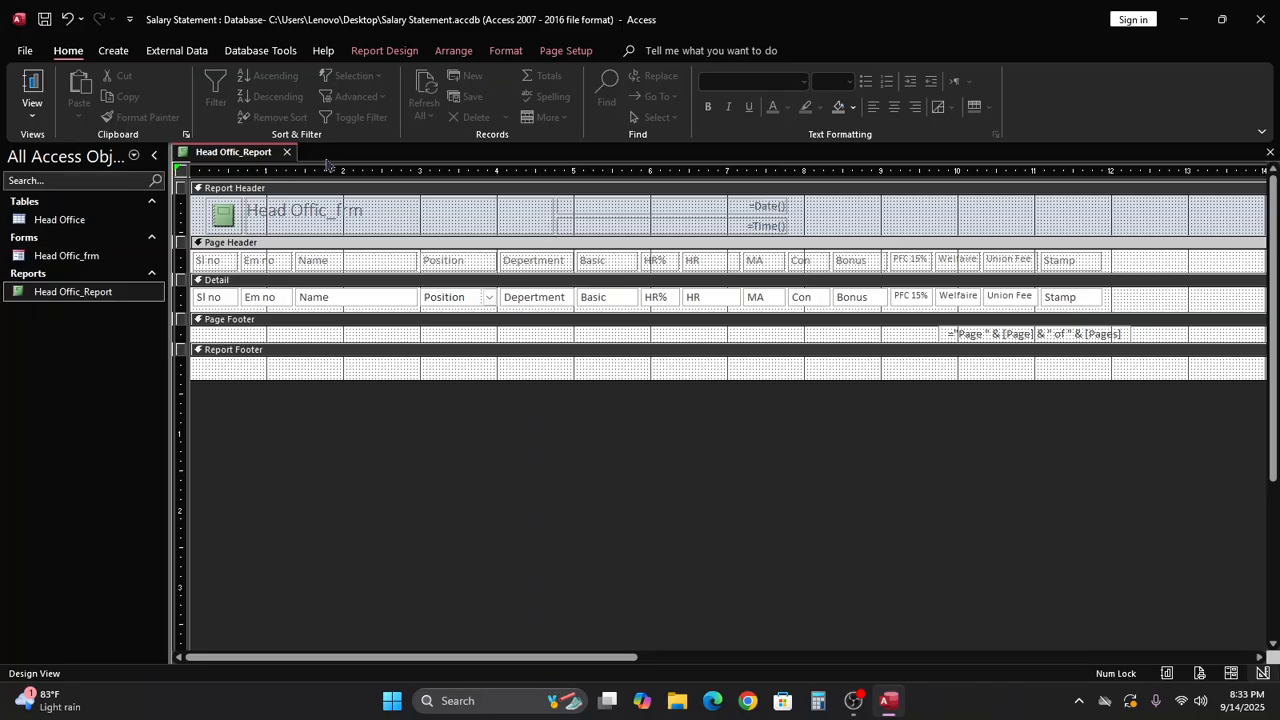
{"action": "left_click", "coordinate": [33, 85]}
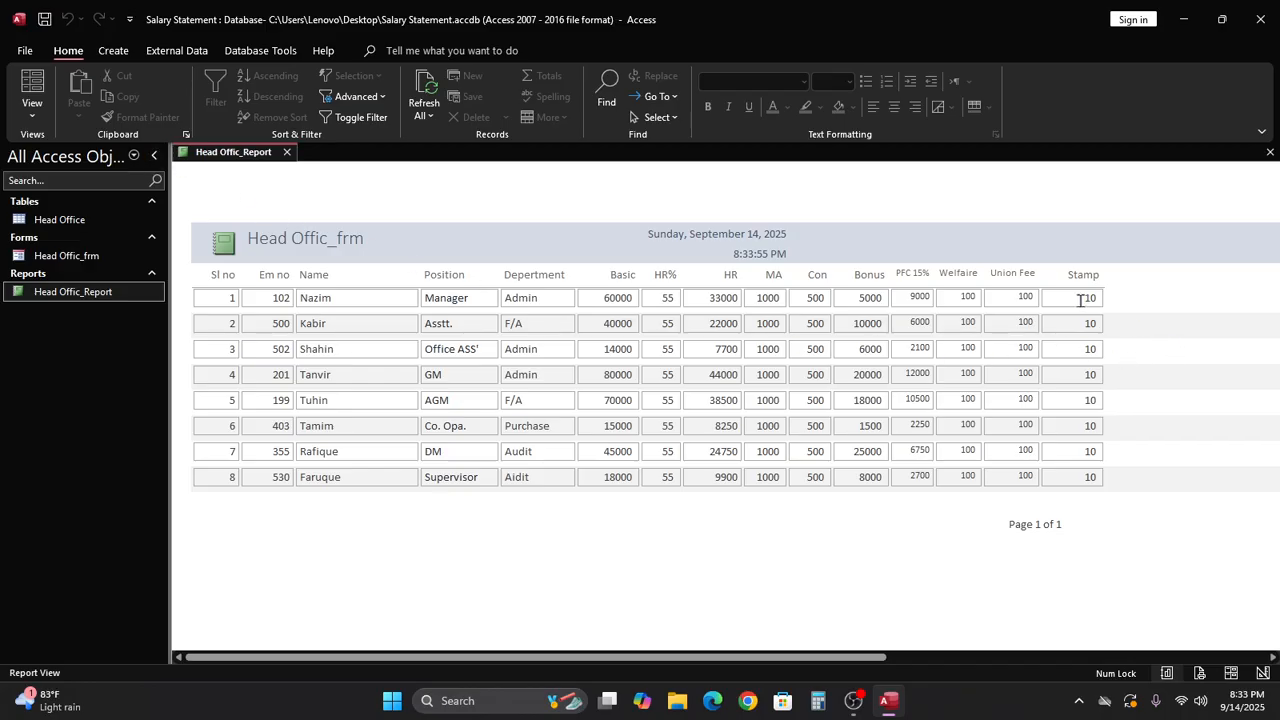
{"action": "right_click", "coordinate": [1204, 309]}
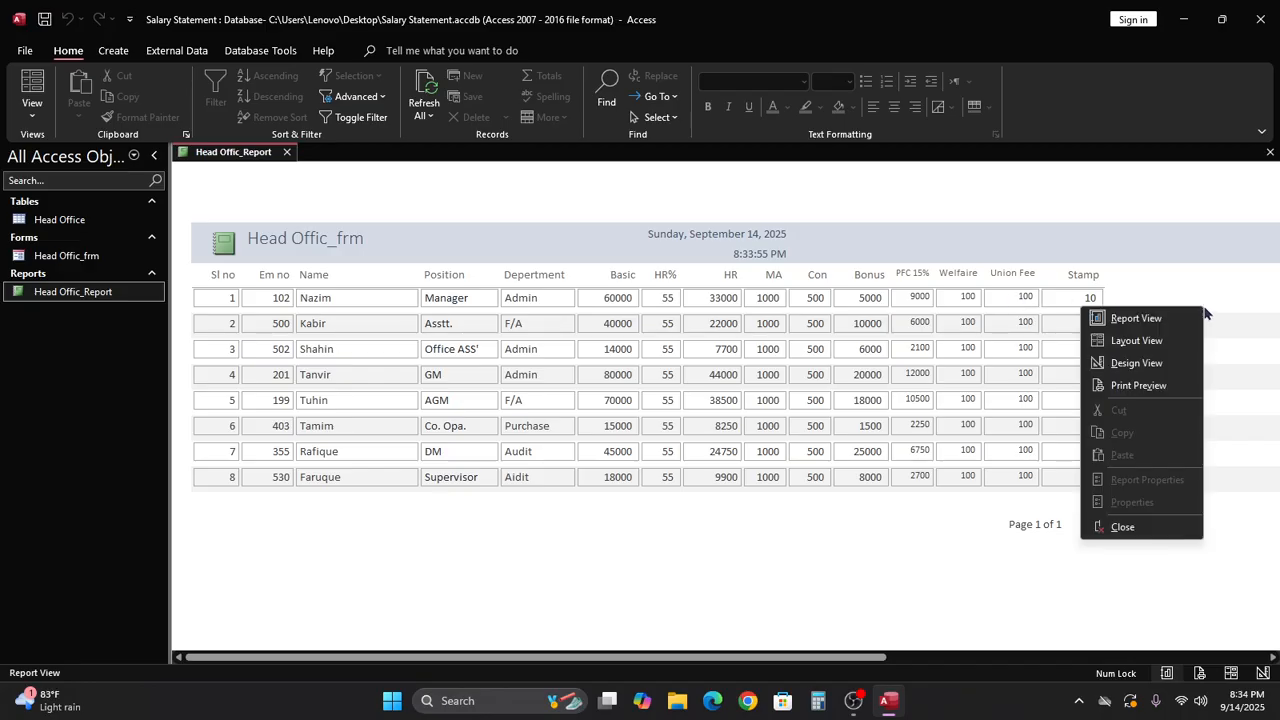
{"action": "left_click", "coordinate": [1158, 369]}
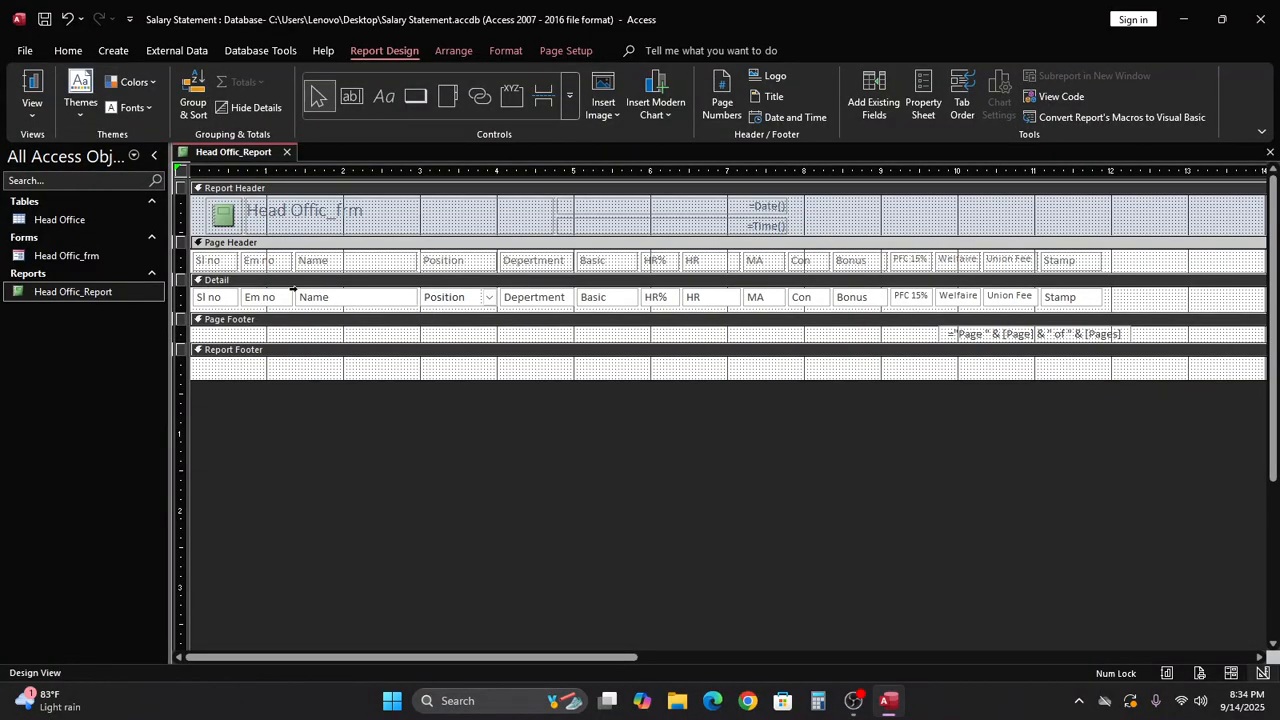
{"action": "left_click", "coordinate": [182, 260]}
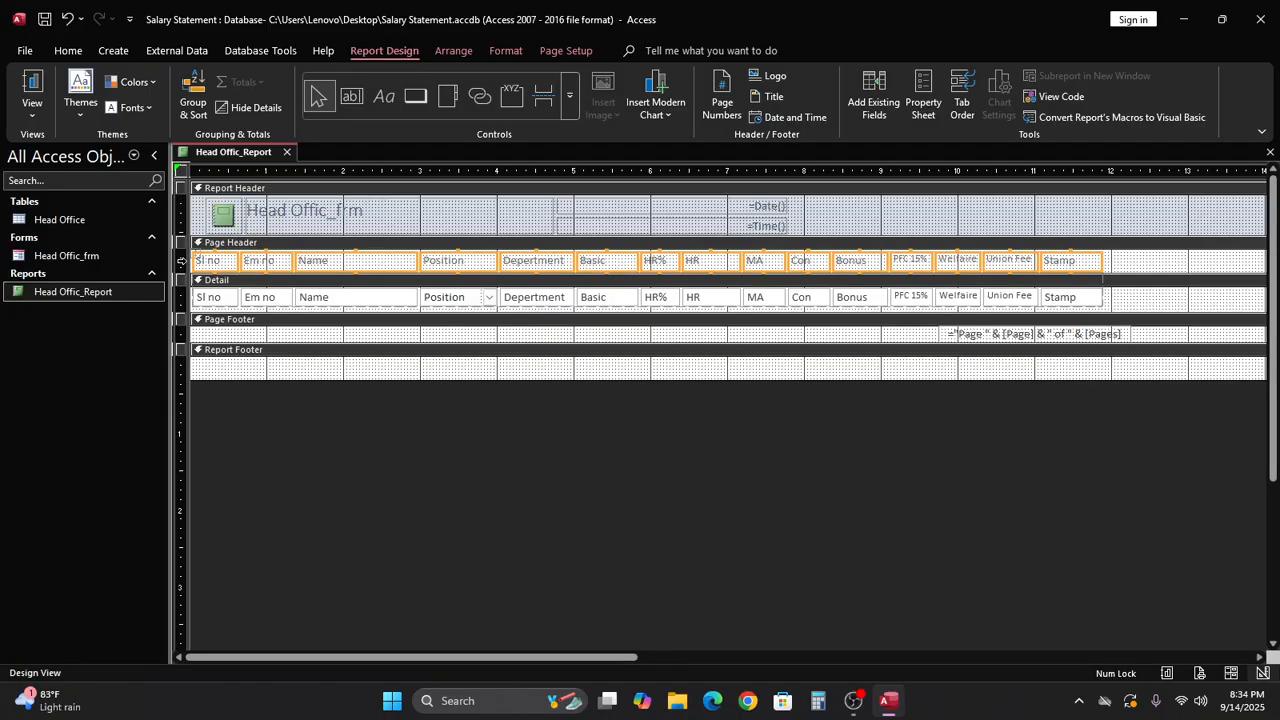
{"action": "left_click", "coordinate": [958, 370]}
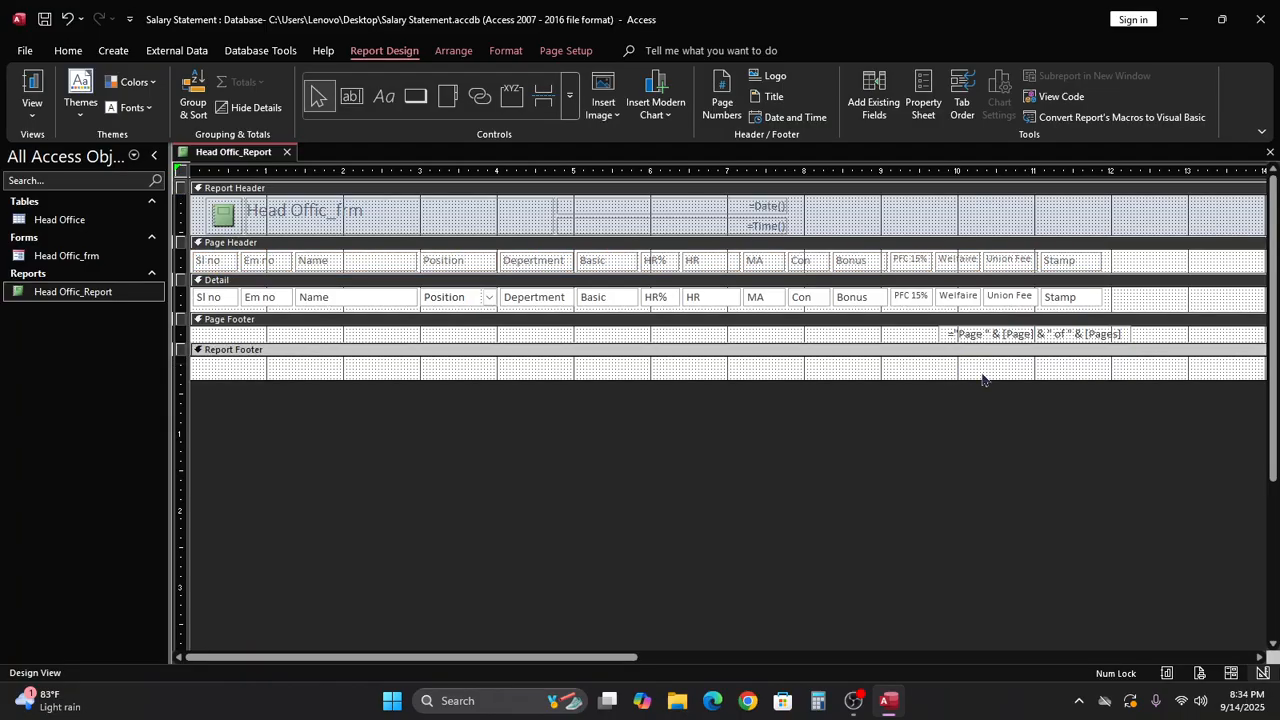
Step: Draw a text box about 0.9 inch wide just after the Stamp field in the Detail section and undo its automatic placement in the layout
{"action": "left_click_drag", "start_coordinate": [610, 658], "coordinate": [794, 680]}
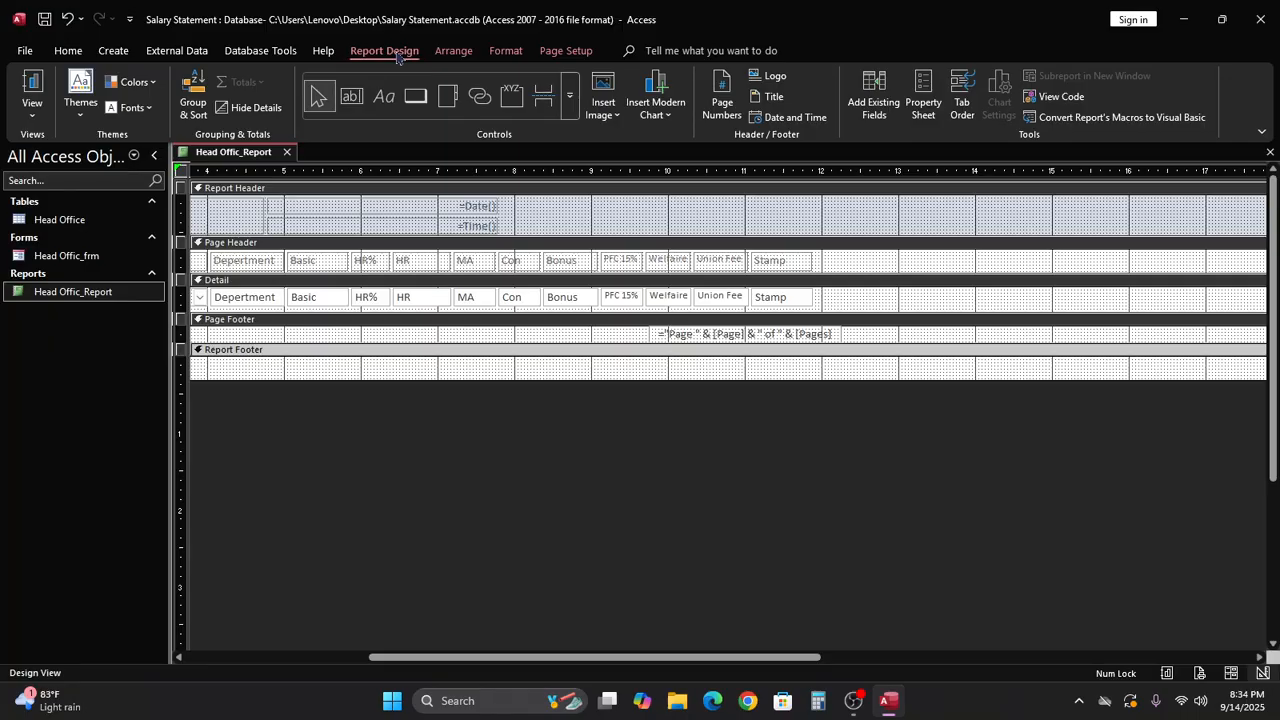
{"action": "left_click", "coordinate": [351, 96]}
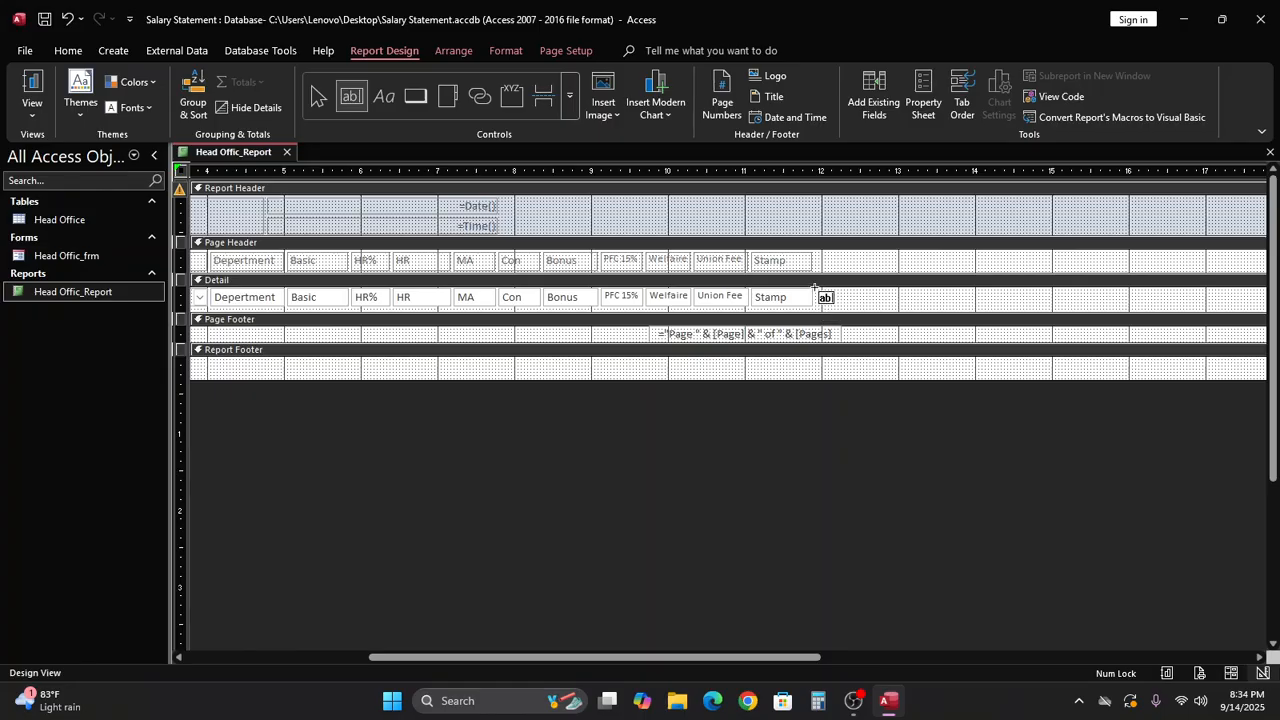
{"action": "left_click_drag", "start_coordinate": [815, 289], "coordinate": [848, 324]}
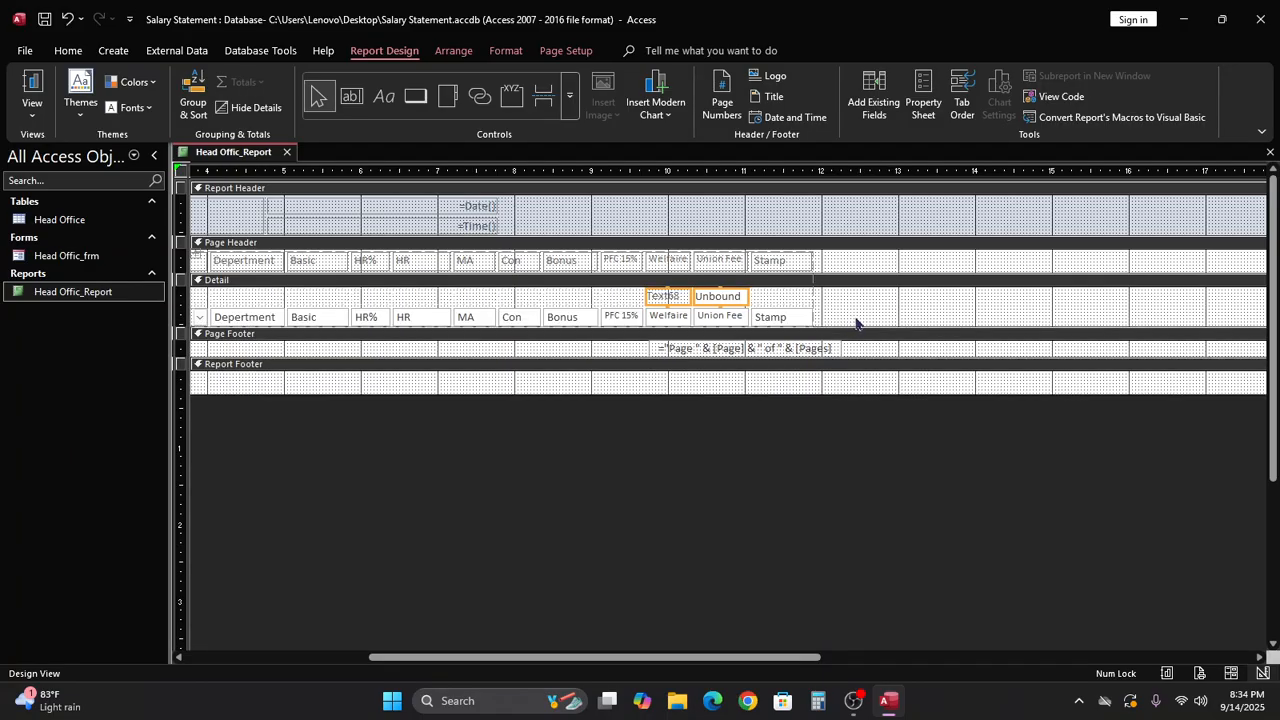
{"action": "key", "text": "ctrl+z"}
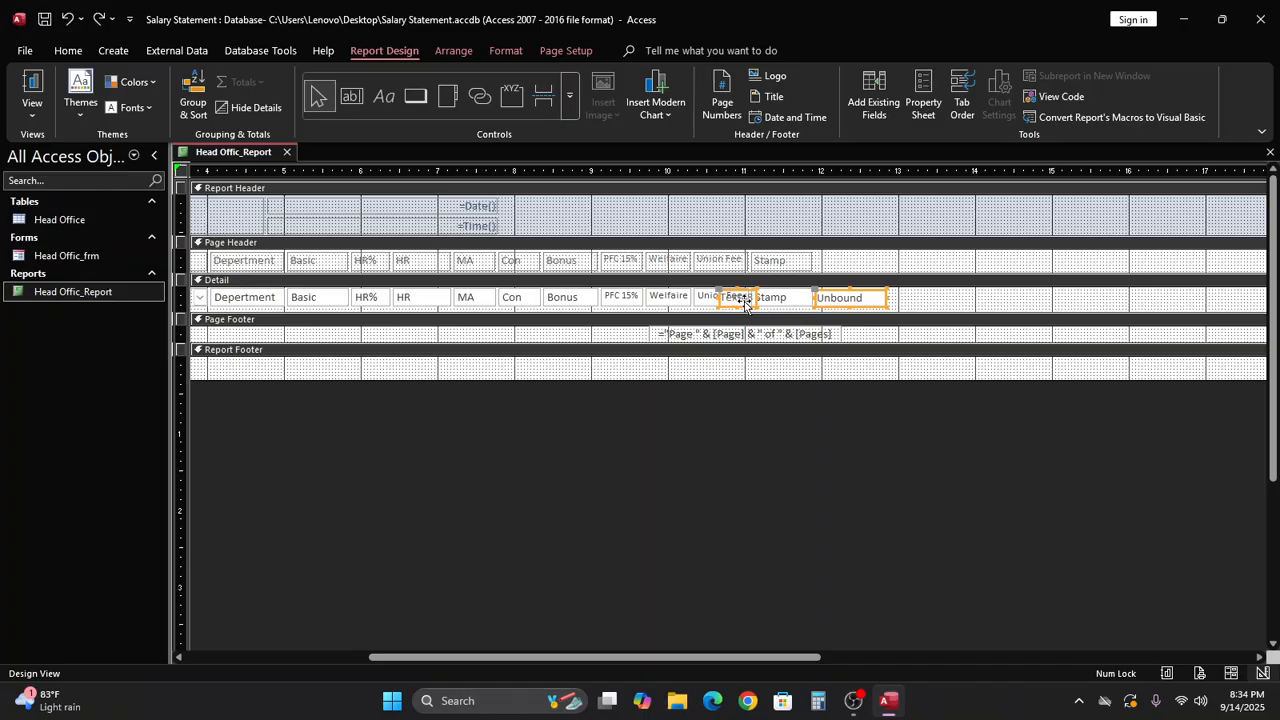
{"action": "left_click", "coordinate": [1079, 302]}
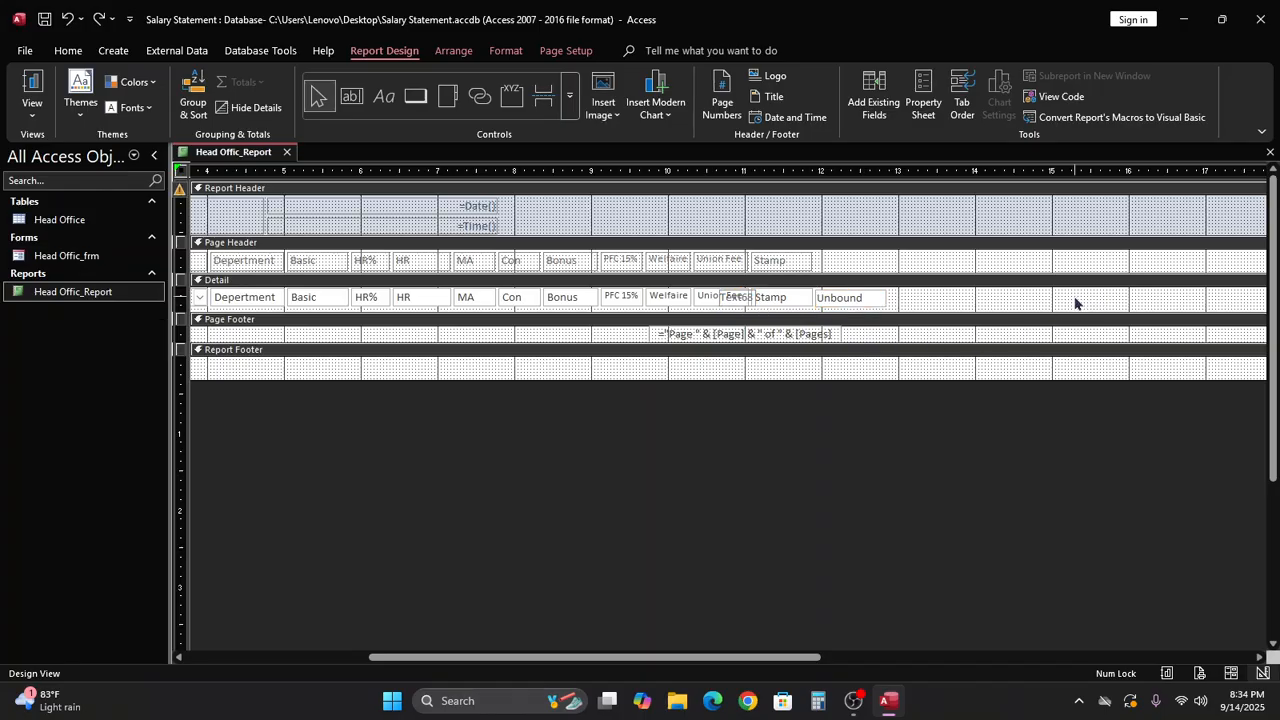
Step: Delete the new text box's attached label and fit the text box into the Detail row directly after Stamp
{"action": "left_click", "coordinate": [745, 298]}
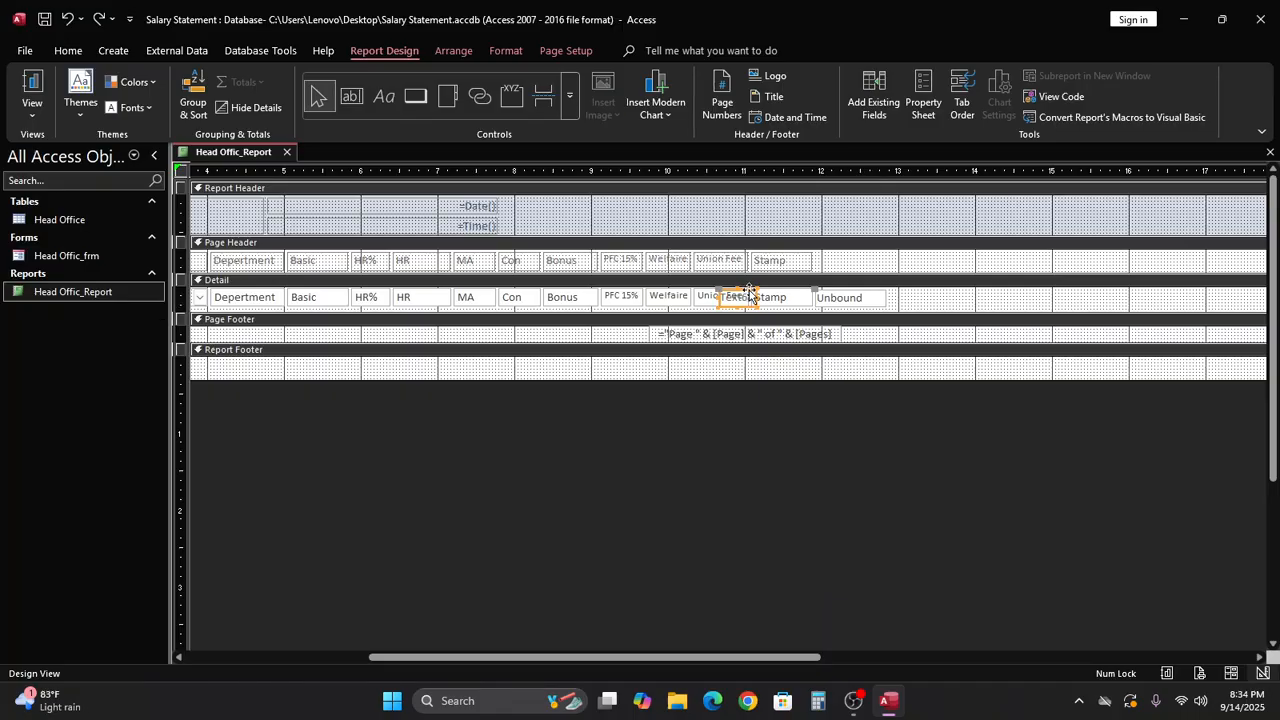
{"action": "key", "text": "Delete"}
{"action": "left_click", "coordinate": [871, 298]}
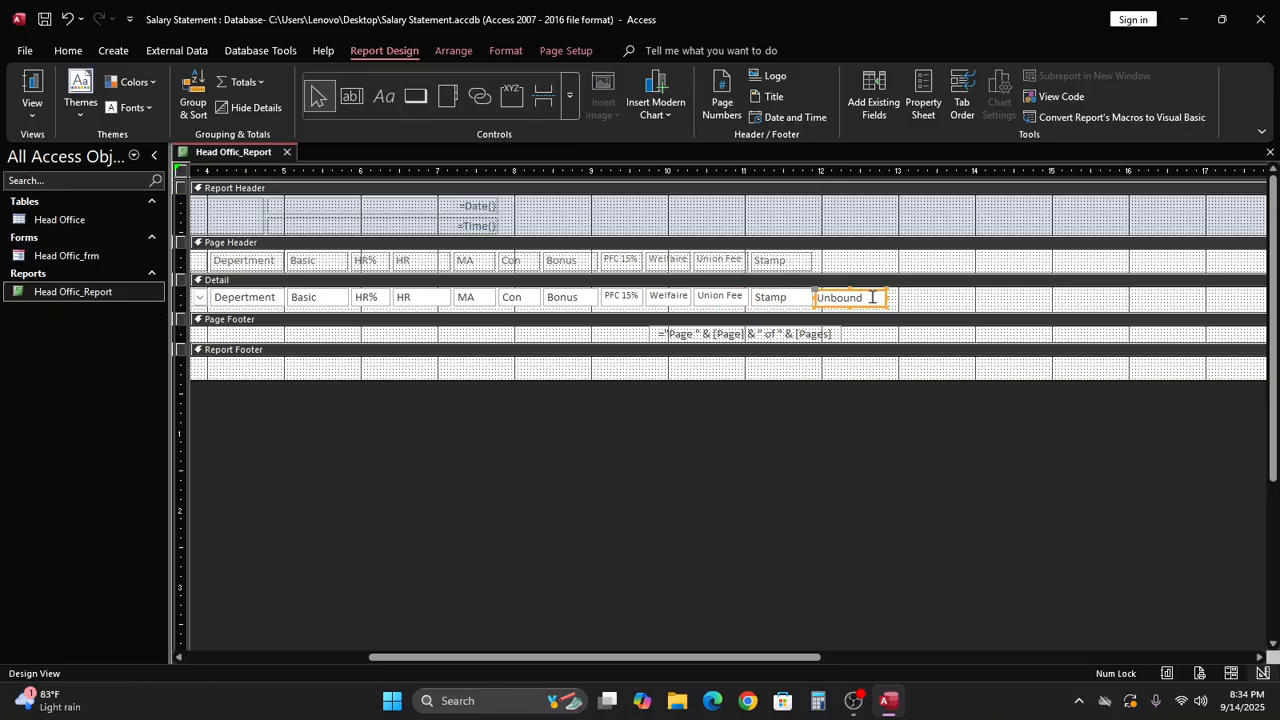
{"action": "left_click", "coordinate": [873, 296]}
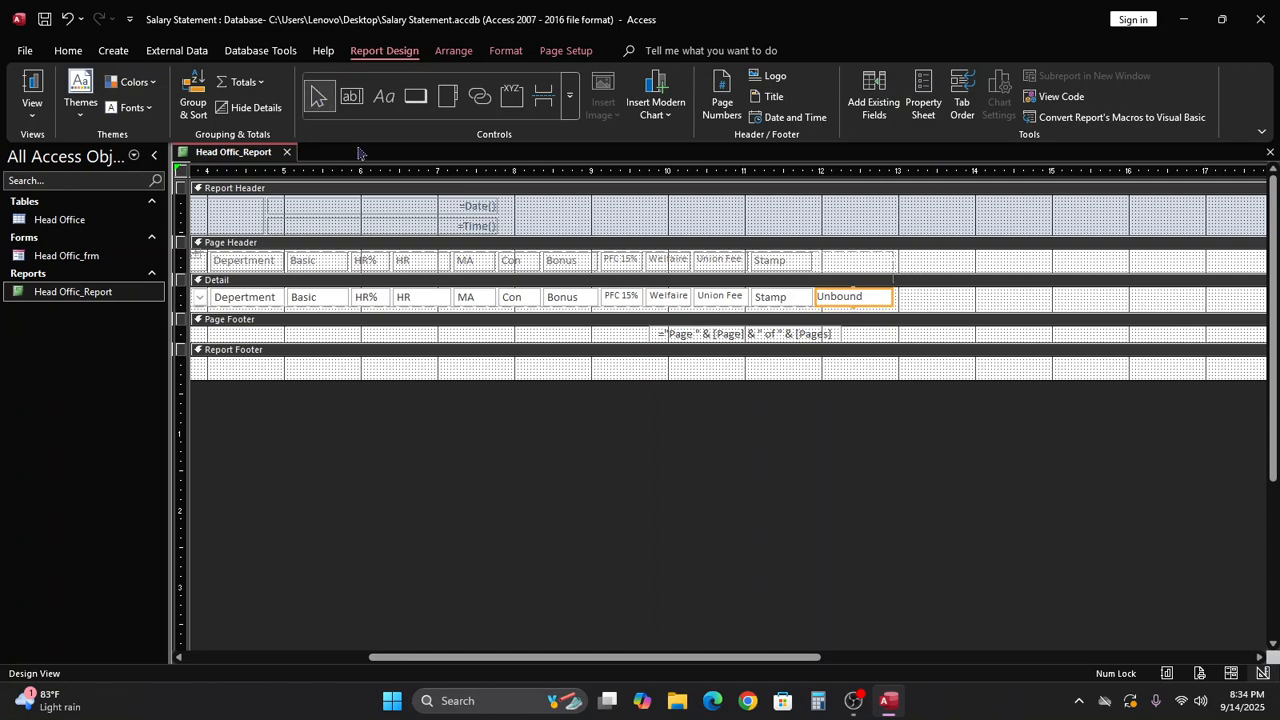
Step: Add a "Net pay" label about 1 inch wide after Stamp in the Page Header, above the new text box
{"action": "left_click", "coordinate": [378, 106]}
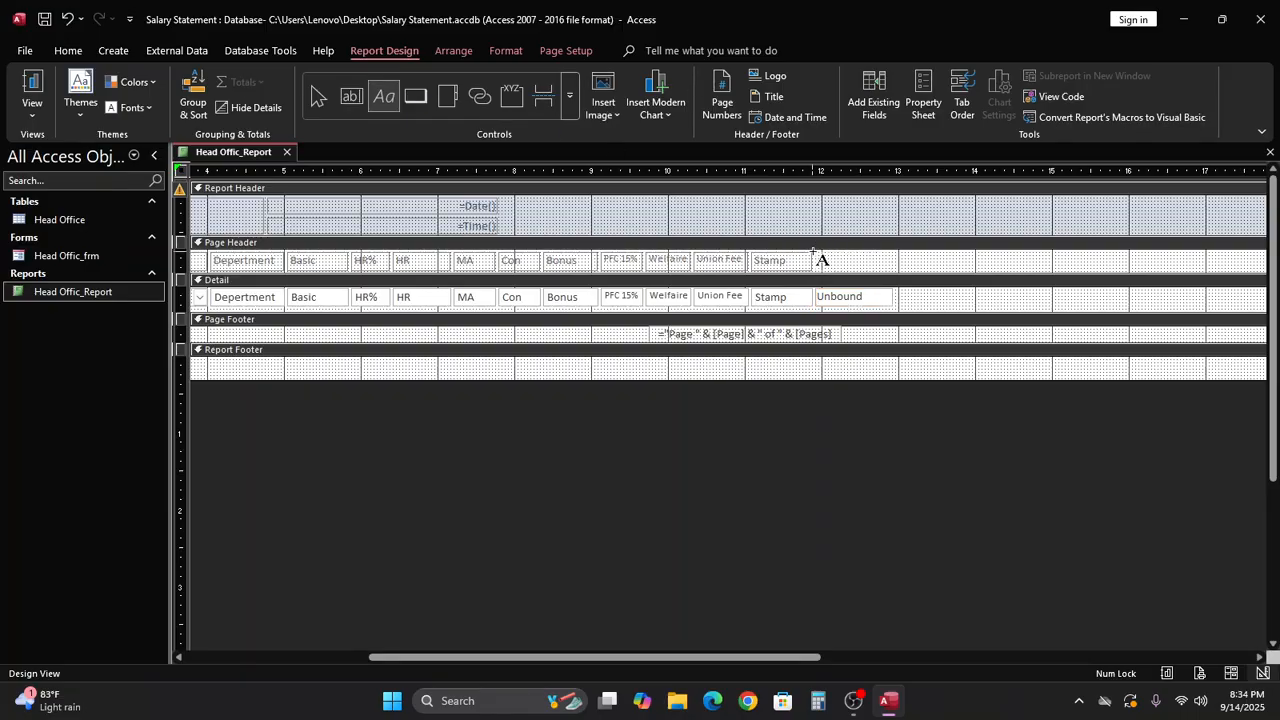
{"action": "left_click_drag", "start_coordinate": [815, 253], "coordinate": [888, 271]}
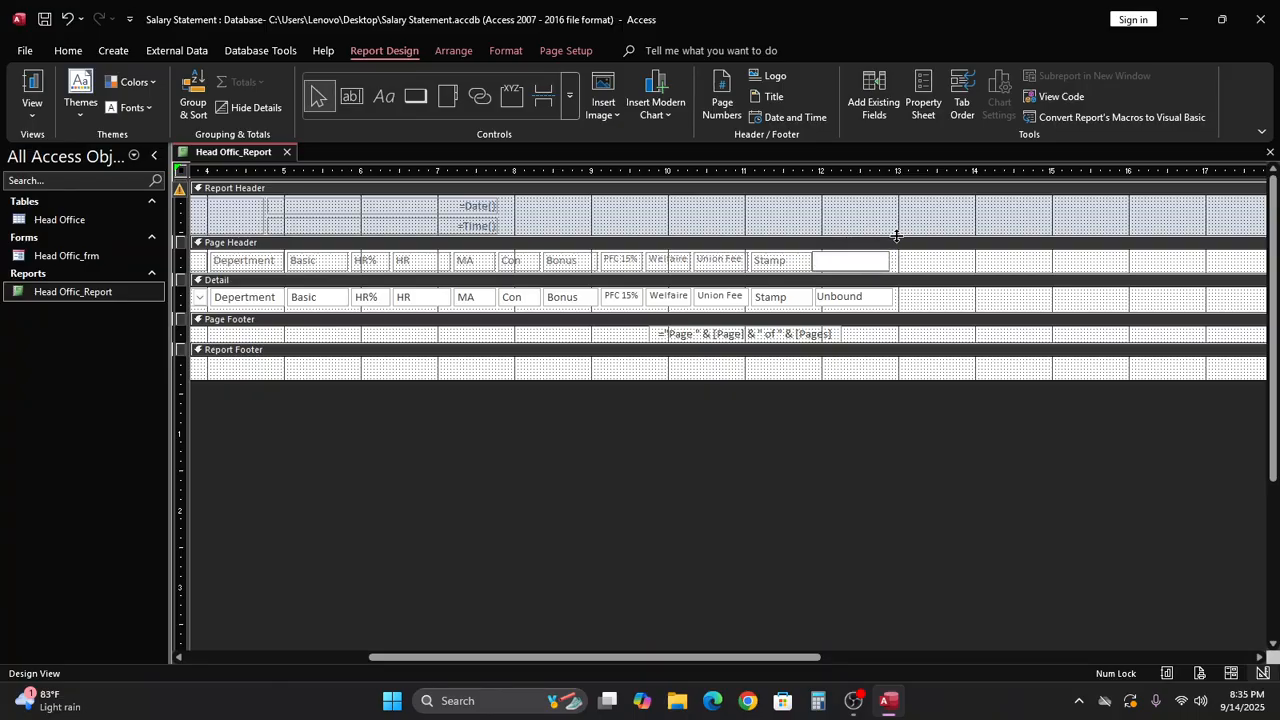
{"action": "type", "text": "Net pay"}
{"action": "left_click", "coordinate": [1013, 307]}
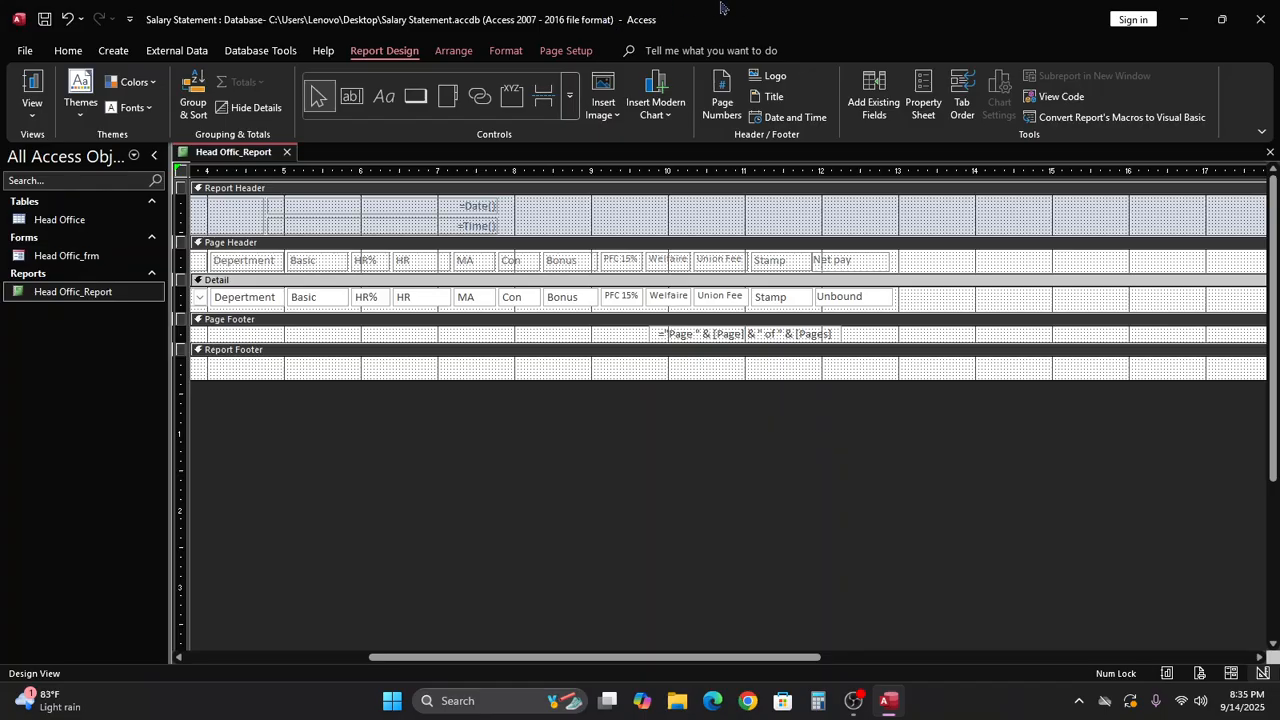
Step: Open the Expression Builder for the Control Source of the text box under Net pay and begin the expression with =sum(
{"action": "right_click", "coordinate": [852, 299]}
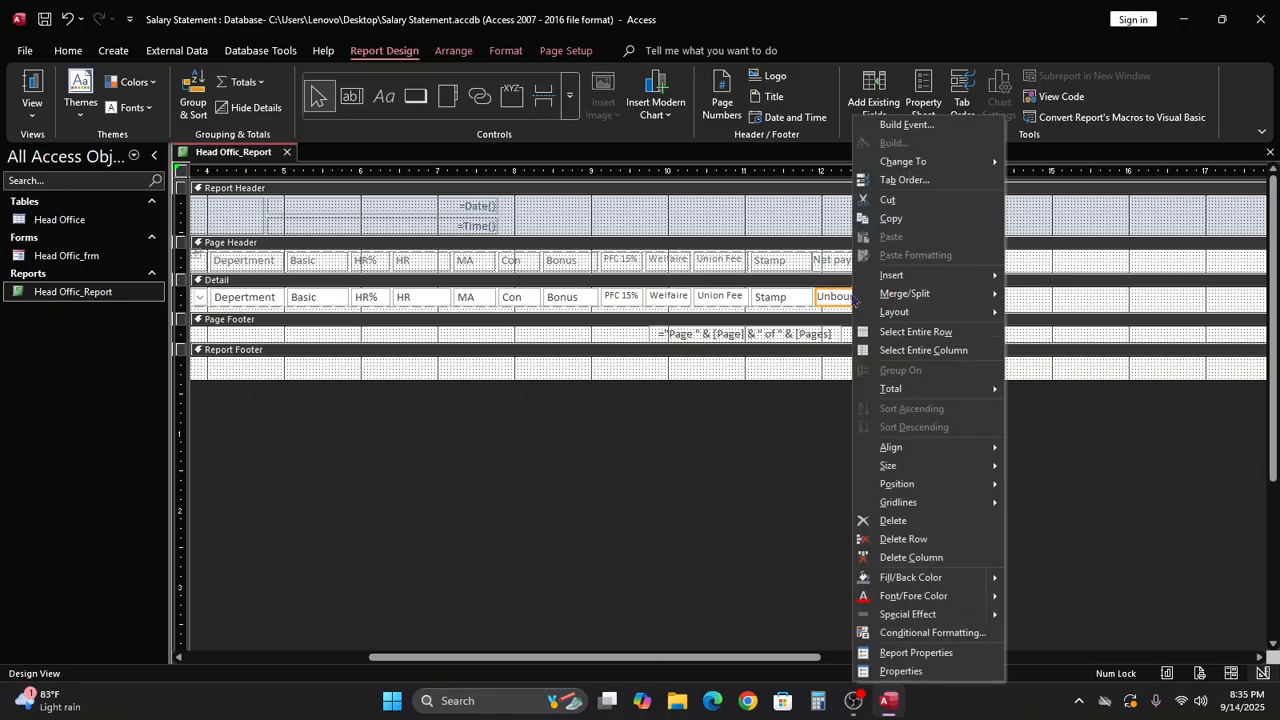
{"action": "left_click", "coordinate": [904, 671]}
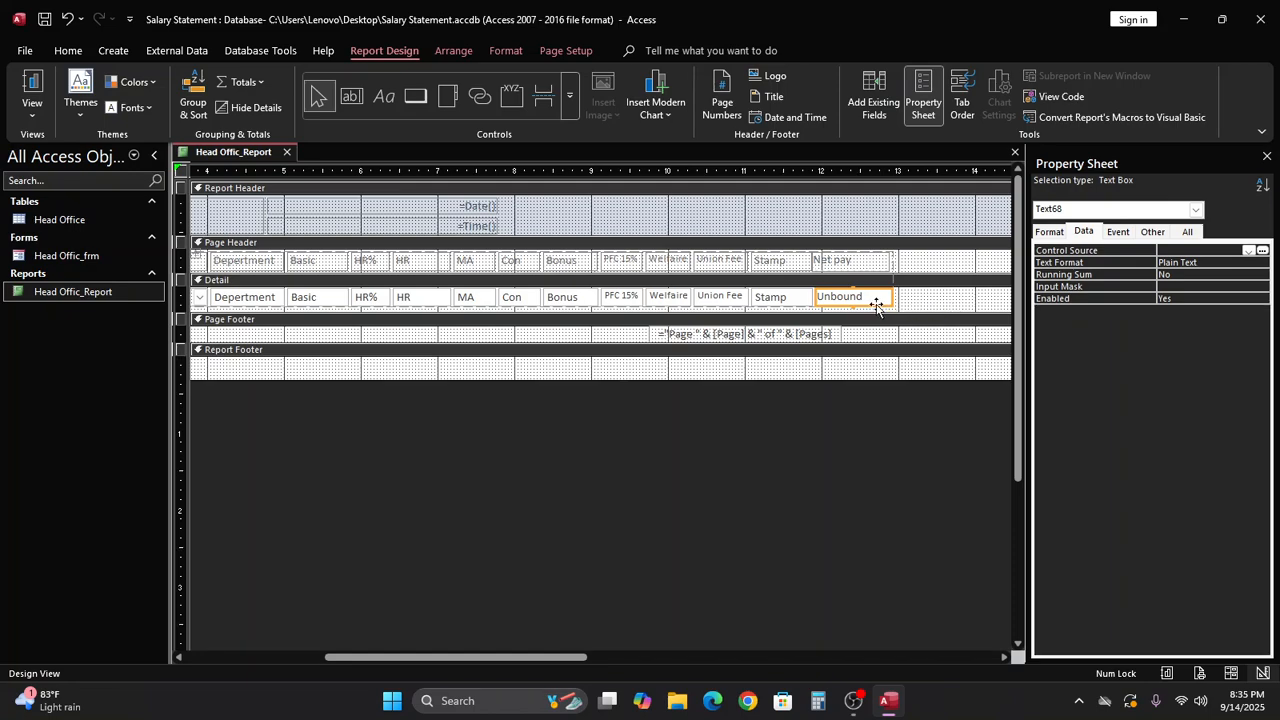
{"action": "left_click", "coordinate": [1262, 251]}
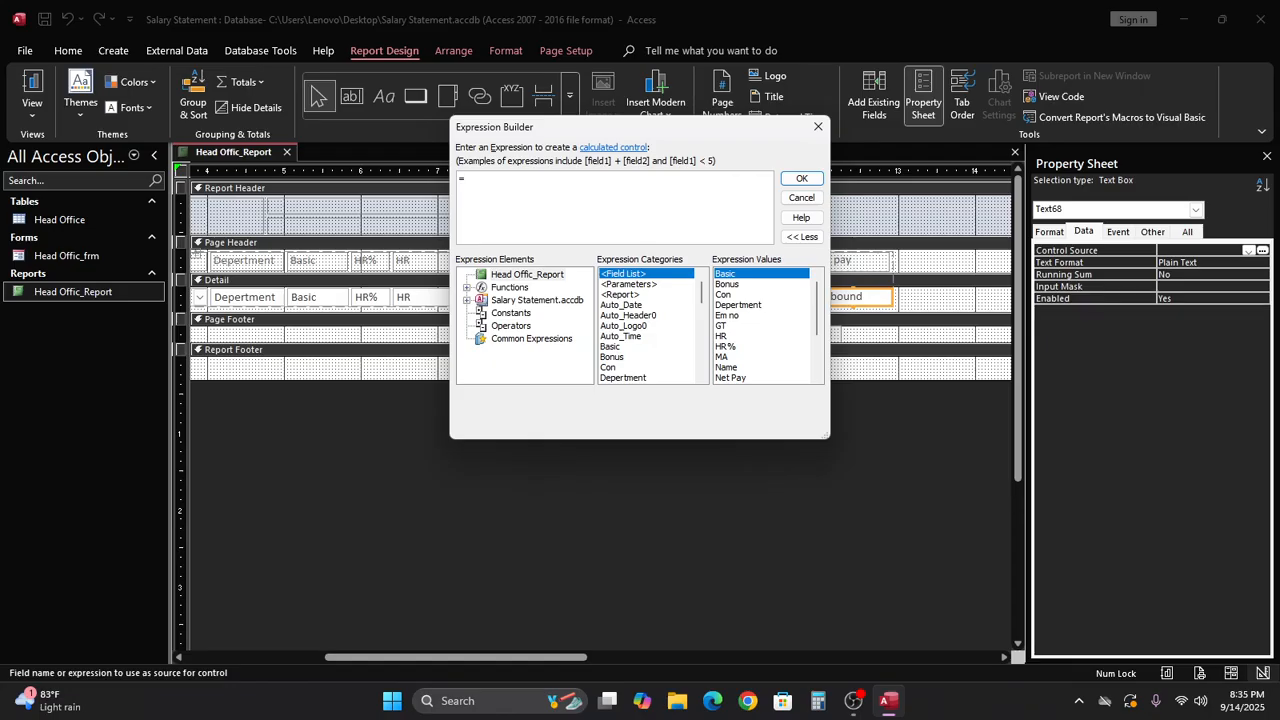
{"action": "type", "text": "sum"}
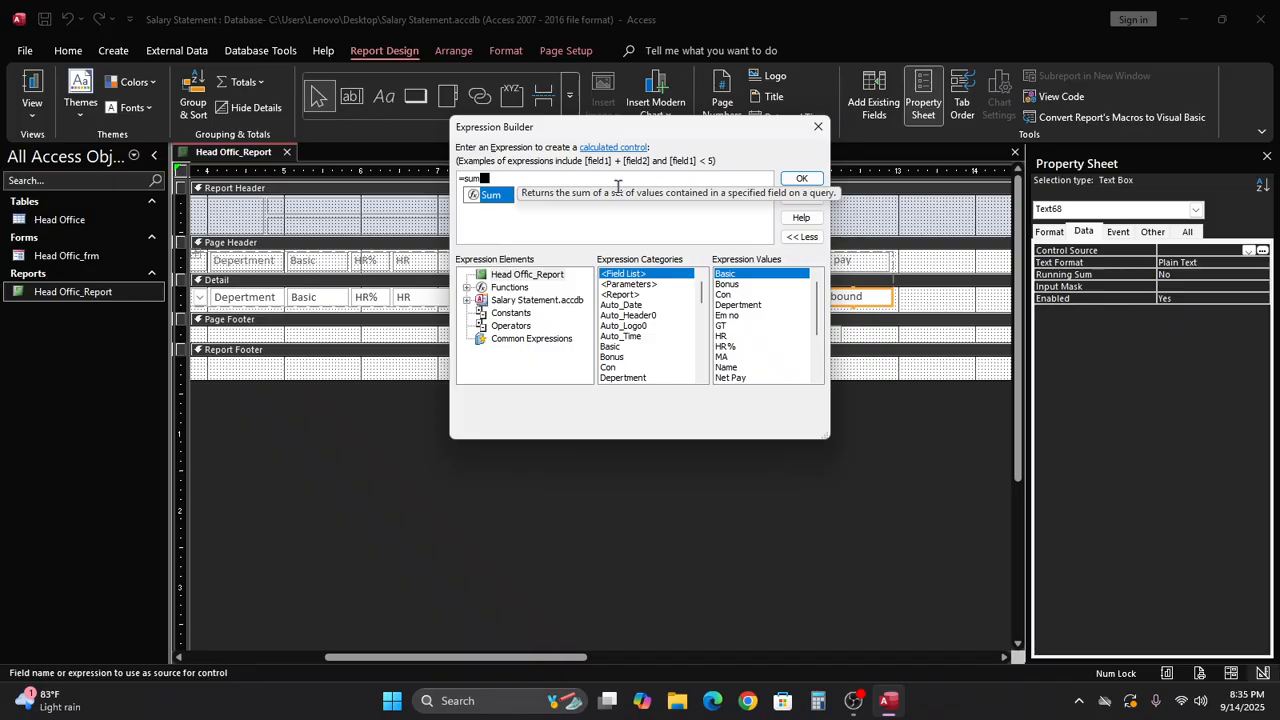
{"action": "type", "text": "("}
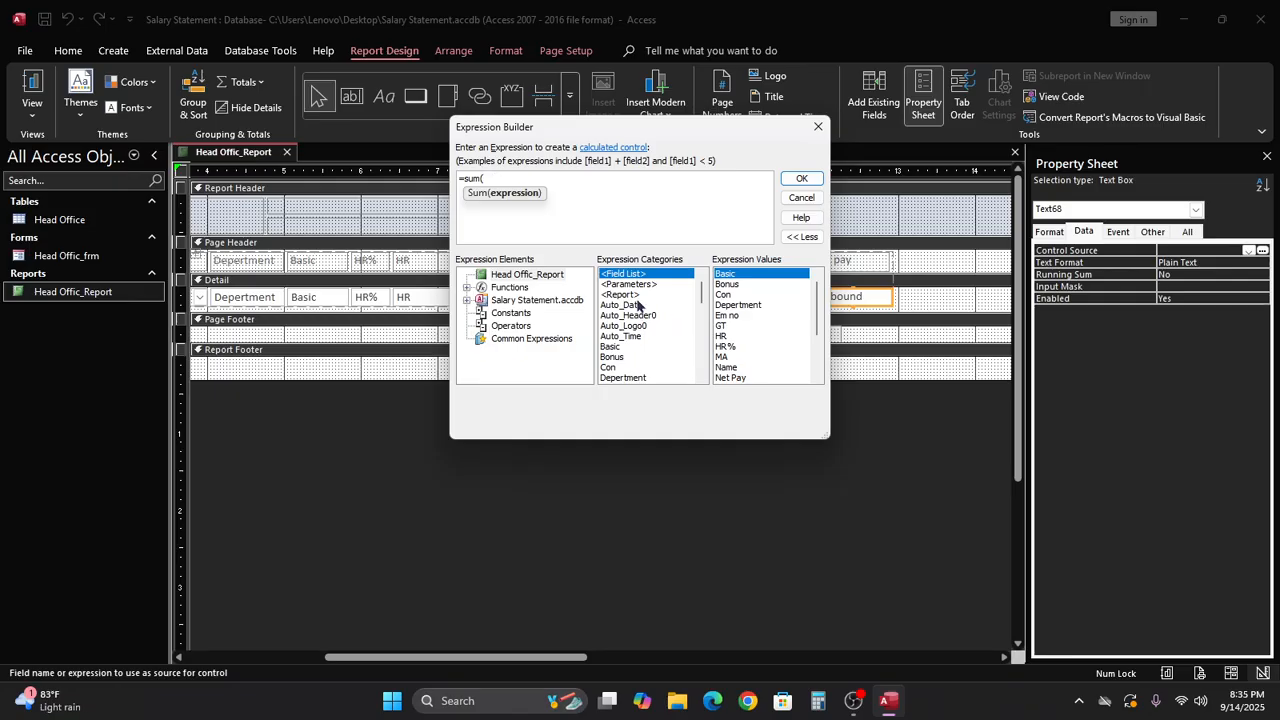
Step: Insert the report's Basic control as the first term inside the sum expression
{"action": "scroll", "coordinate": [628, 368], "scroll_direction": "down", "scroll_amount": 3}
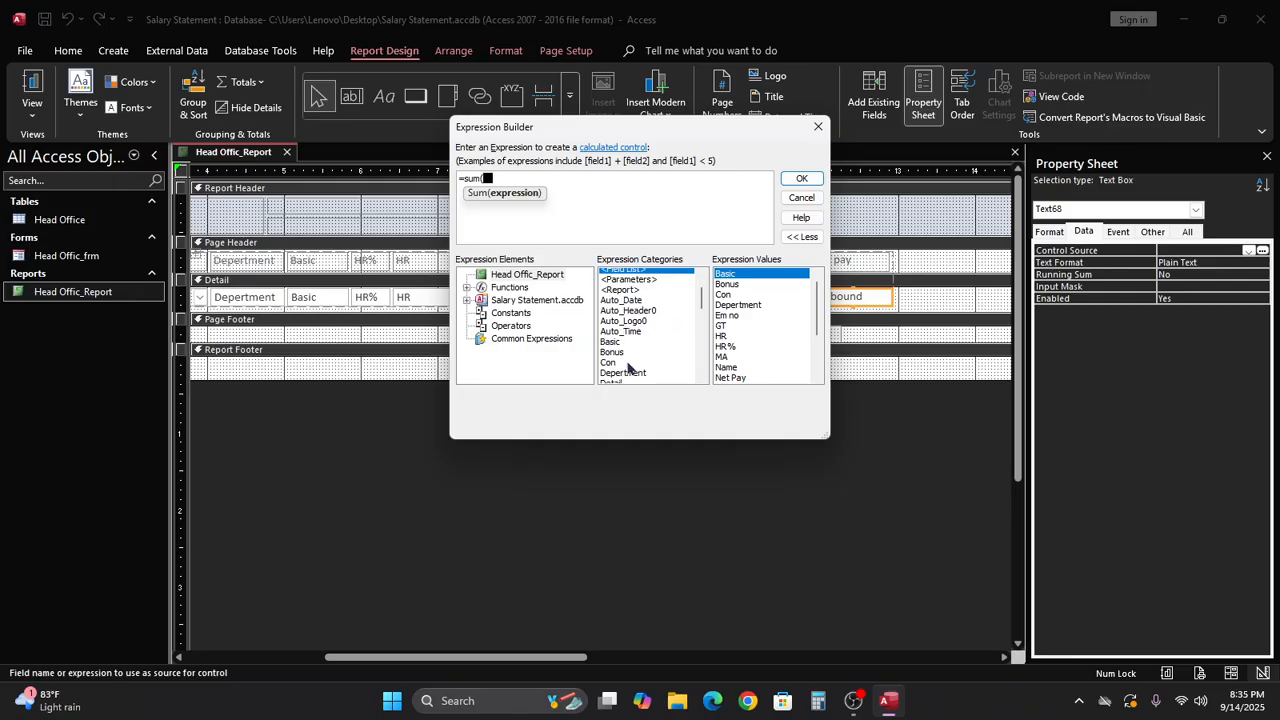
{"action": "scroll", "coordinate": [628, 368], "scroll_direction": "down", "scroll_amount": 2}
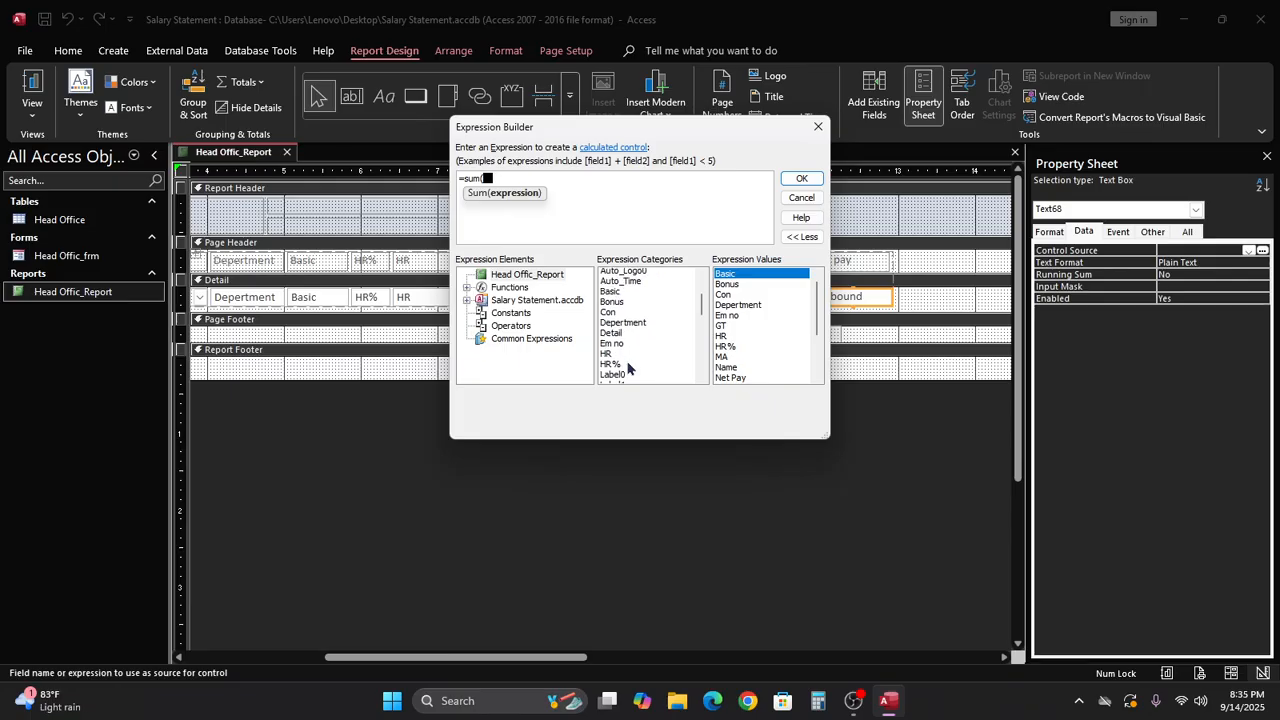
{"action": "scroll", "coordinate": [628, 368], "scroll_direction": "down", "scroll_amount": 4}
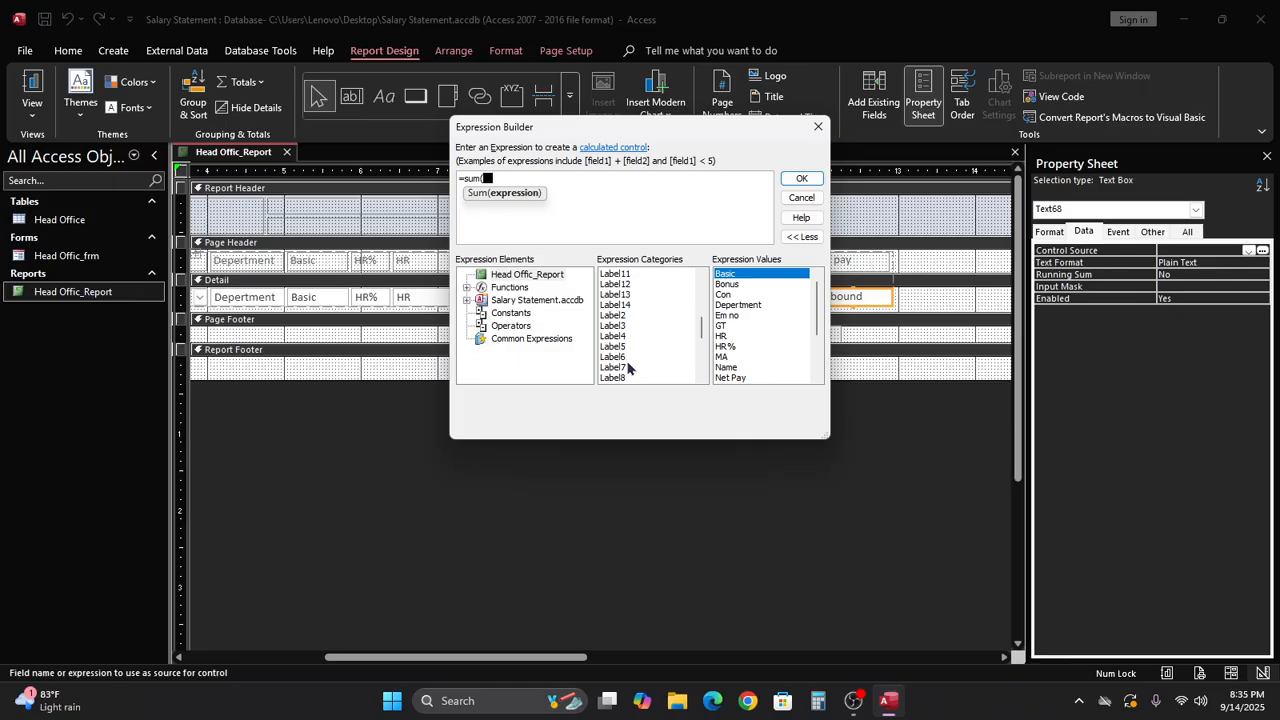
{"action": "scroll", "coordinate": [628, 368], "scroll_direction": "up", "scroll_amount": 3}
{"action": "scroll", "coordinate": [628, 368], "scroll_direction": "up", "scroll_amount": 4}
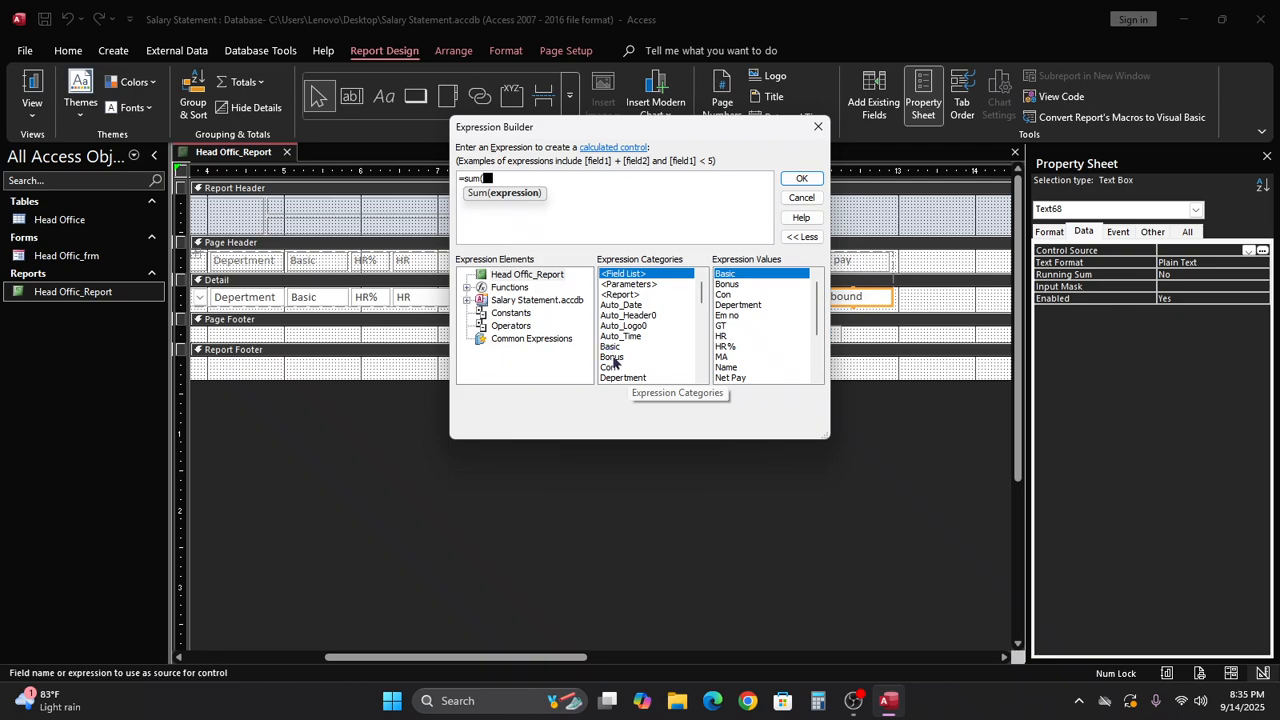
{"action": "double_click", "coordinate": [612, 347]}
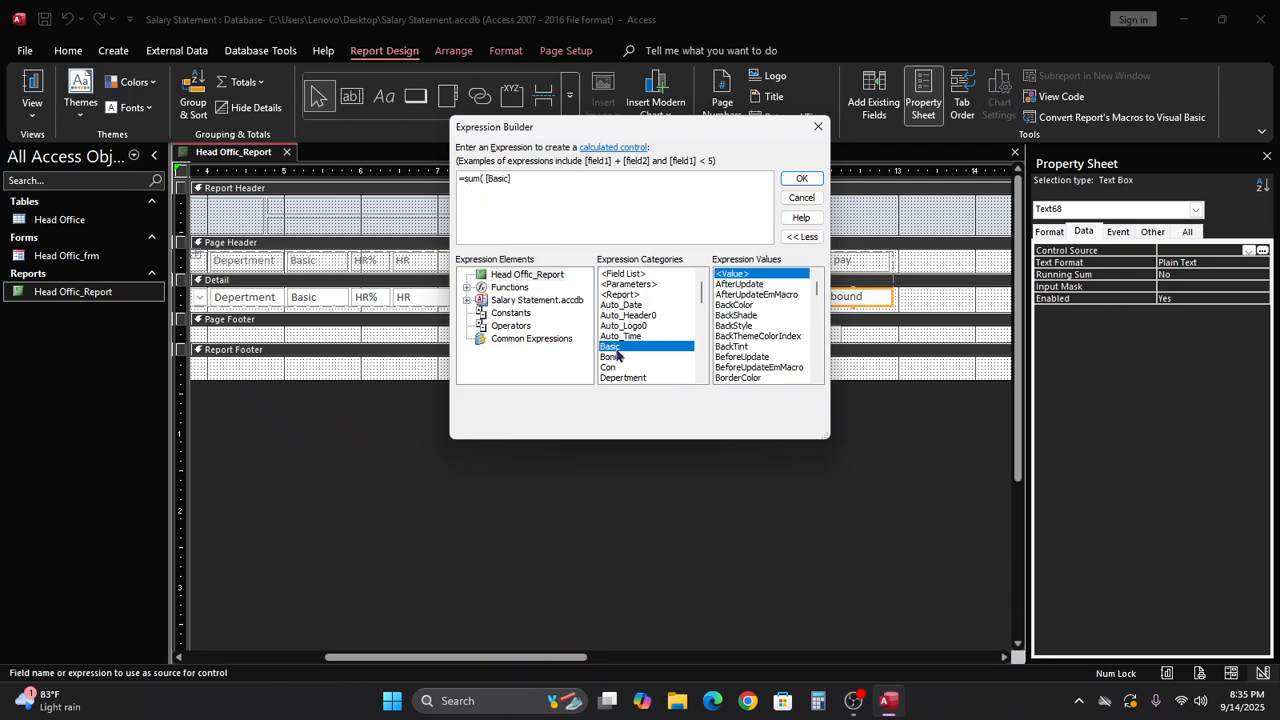
Step: Extend the sum expression with the HR and MA controls, joining the terms with plus signs
{"action": "type", "text": "+"}
{"action": "scroll", "coordinate": [625, 361], "scroll_direction": "down", "scroll_amount": 3}
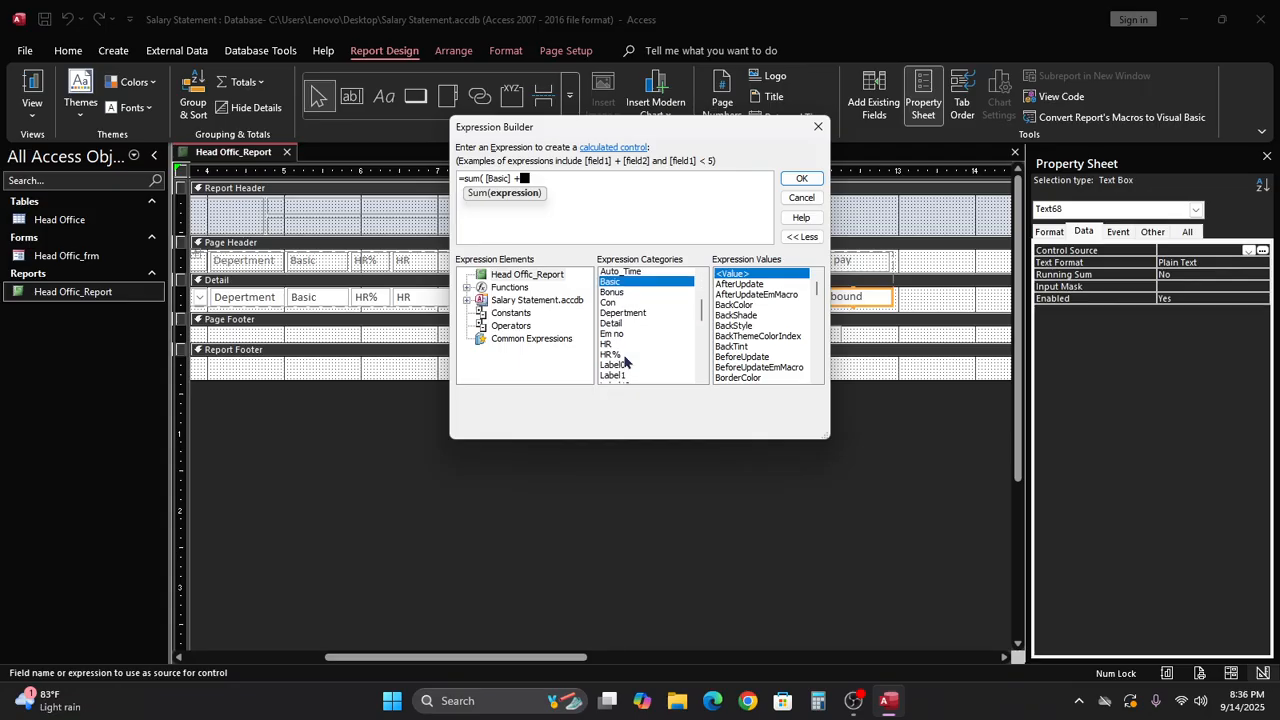
{"action": "left_click", "coordinate": [610, 326]}
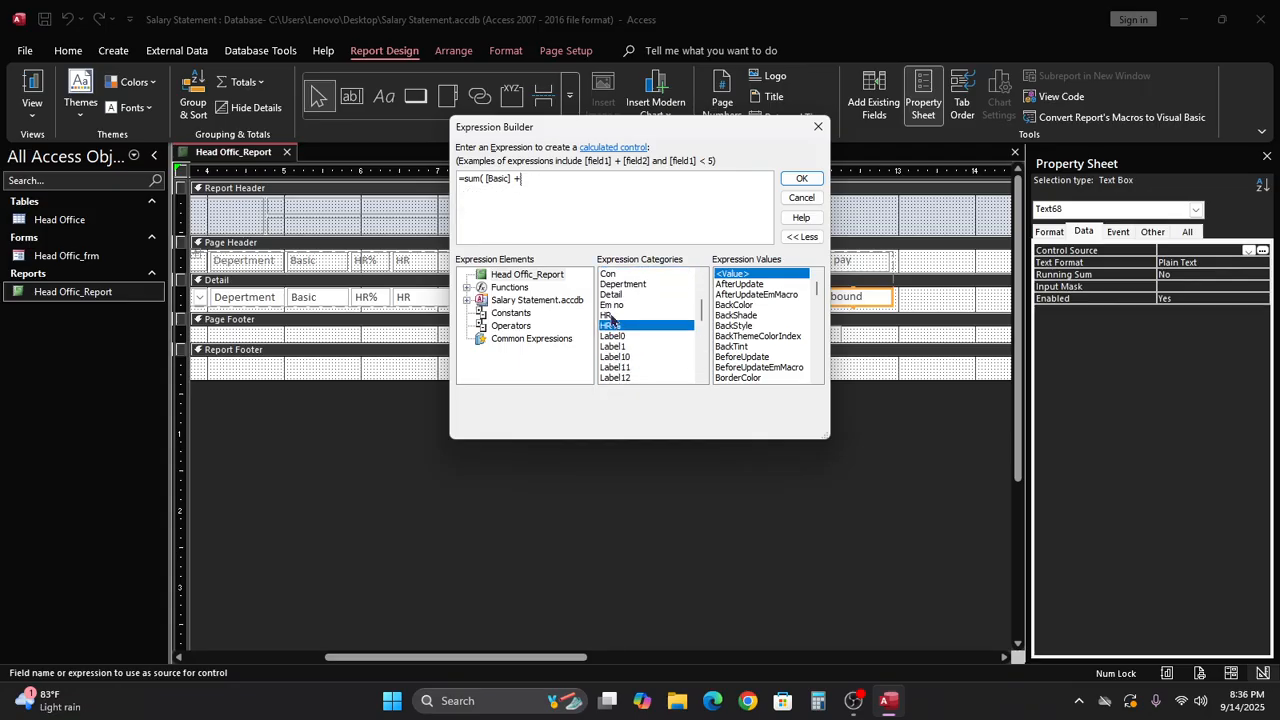
{"action": "double_click", "coordinate": [607, 316]}
{"action": "type", "text": "+"}
{"action": "scroll", "coordinate": [632, 353], "scroll_direction": "down", "scroll_amount": 1}
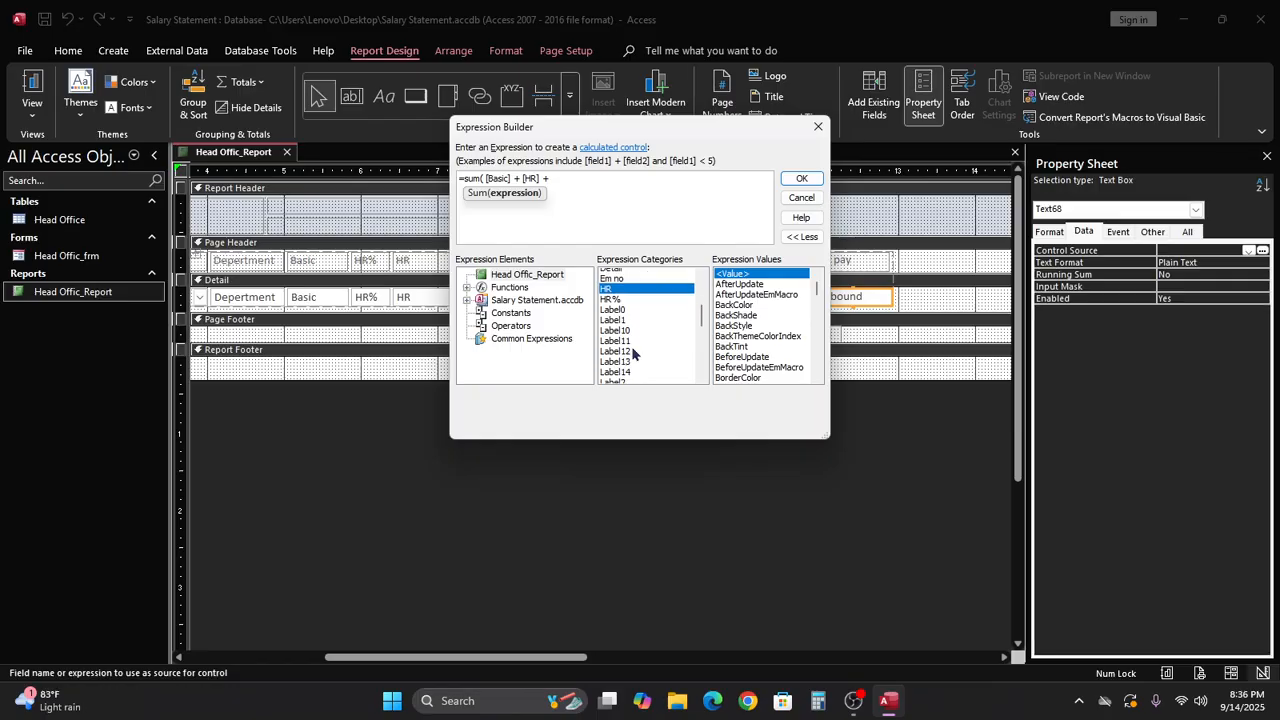
{"action": "scroll", "coordinate": [632, 352], "scroll_direction": "down", "scroll_amount": 5}
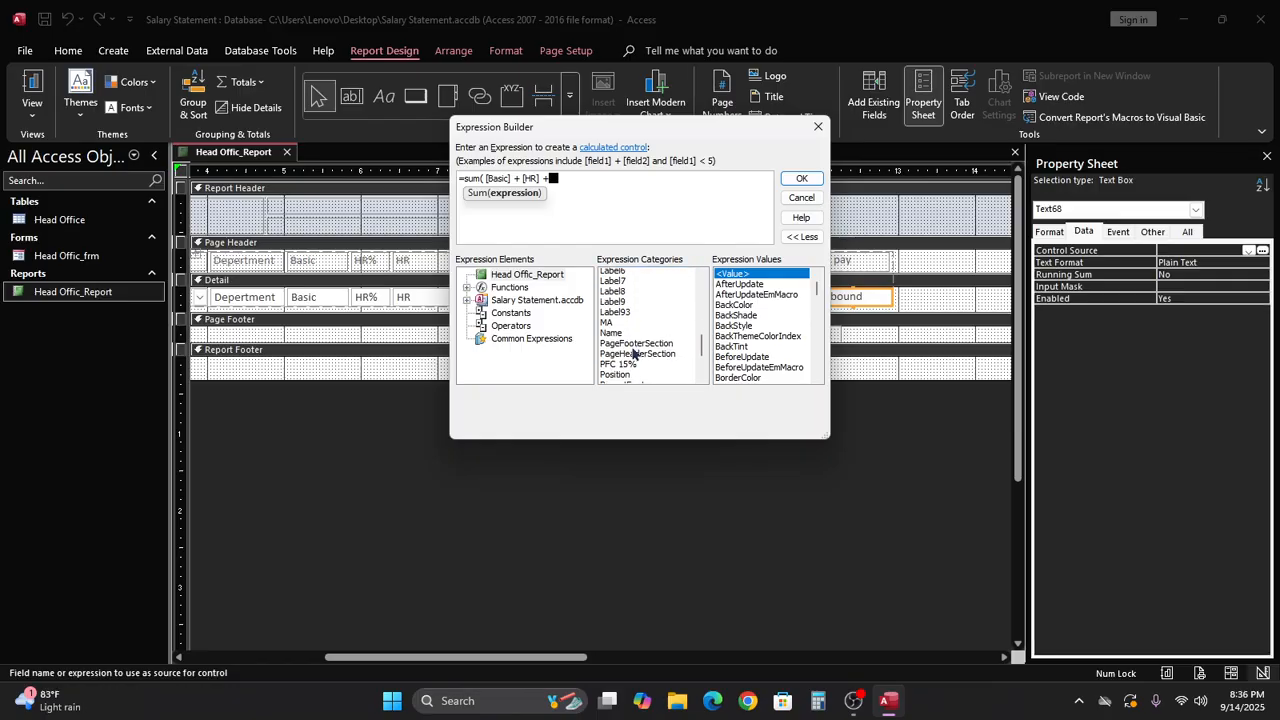
{"action": "scroll", "coordinate": [632, 353], "scroll_direction": "down", "scroll_amount": 1}
{"action": "double_click", "coordinate": [610, 315]}
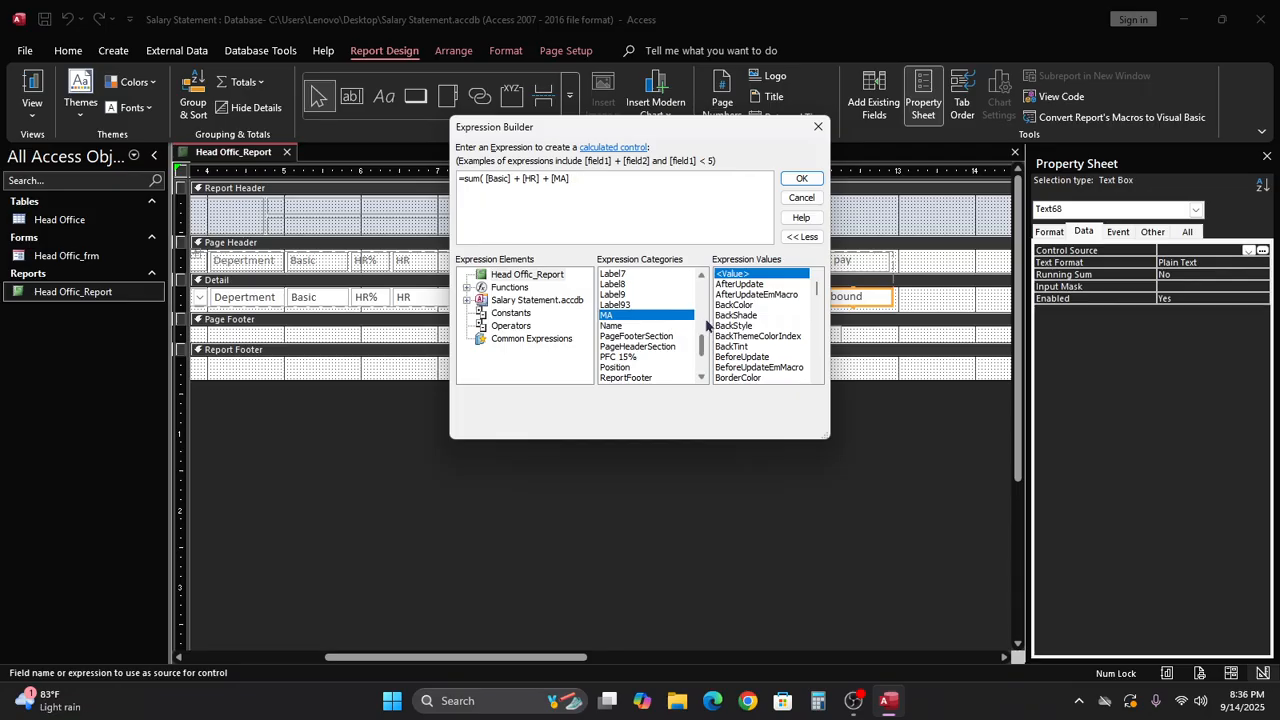
Step: Extend the sum expression with a plus sign and the report's Con control
{"action": "type", "text": "+"}
{"action": "scroll", "coordinate": [702, 328], "scroll_direction": "down", "scroll_amount": 2}
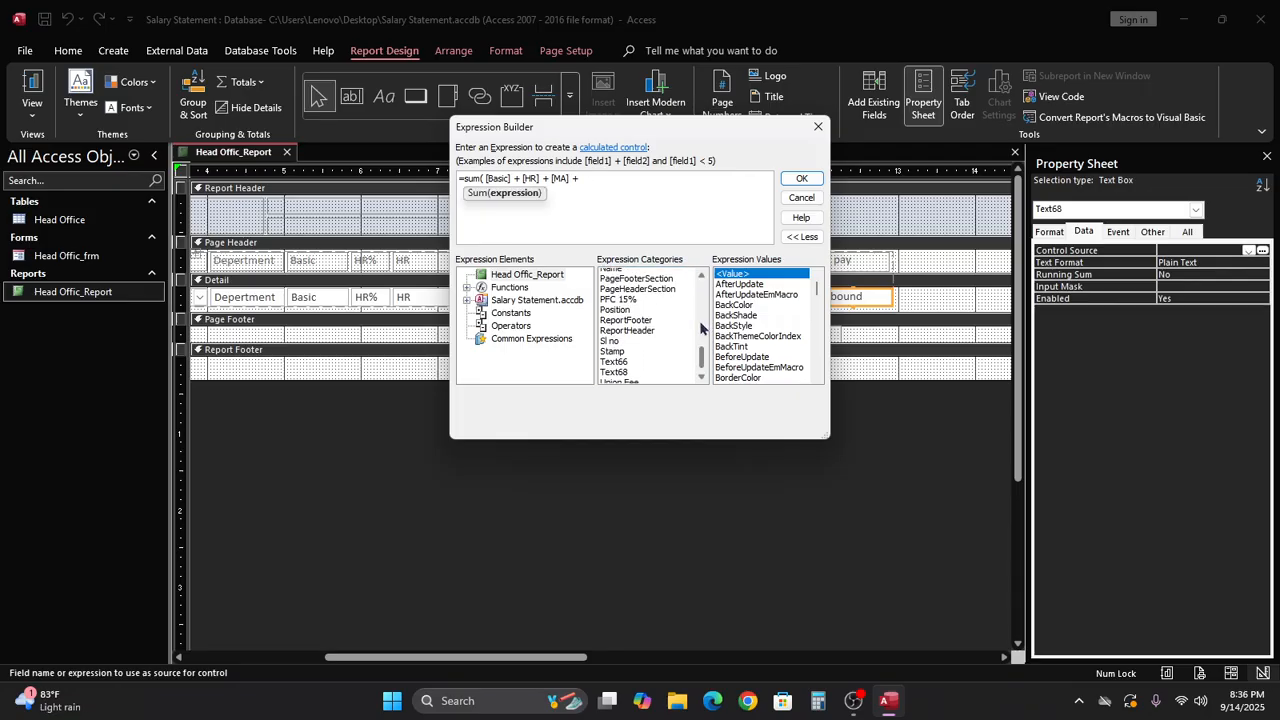
{"action": "scroll", "coordinate": [701, 328], "scroll_direction": "down", "scroll_amount": 1}
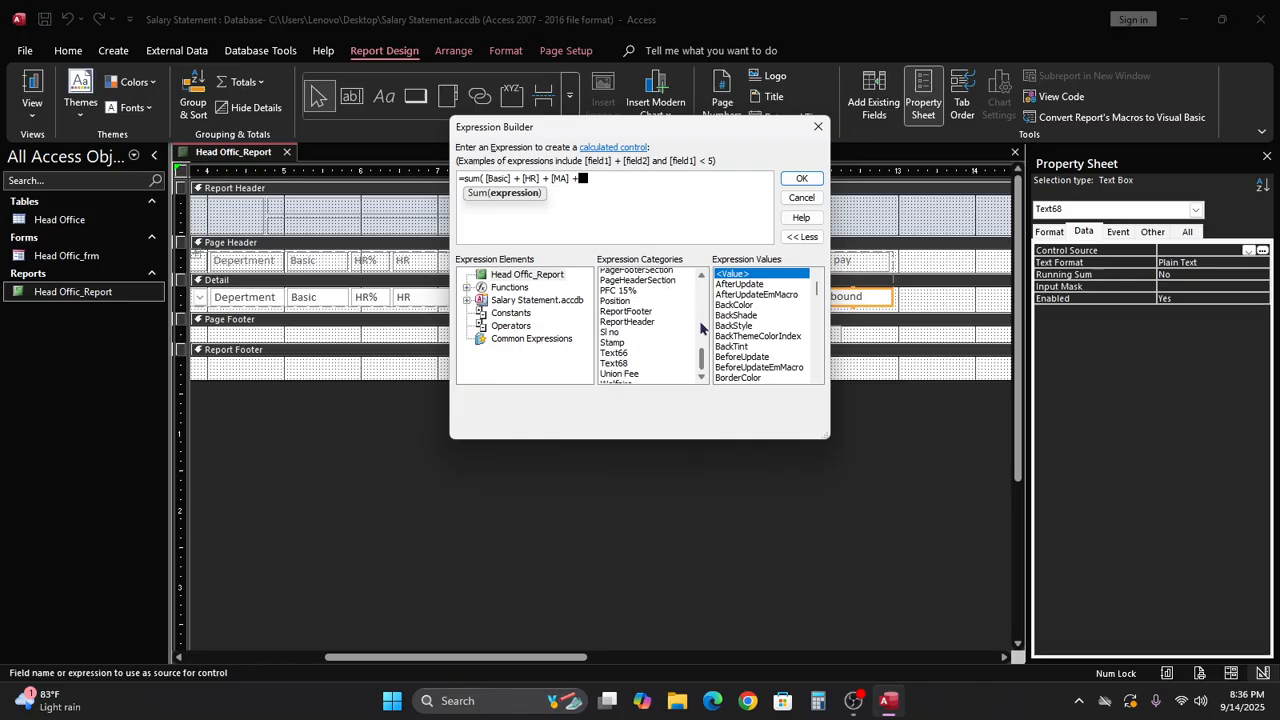
{"action": "scroll", "coordinate": [701, 328], "scroll_direction": "up", "scroll_amount": 6}
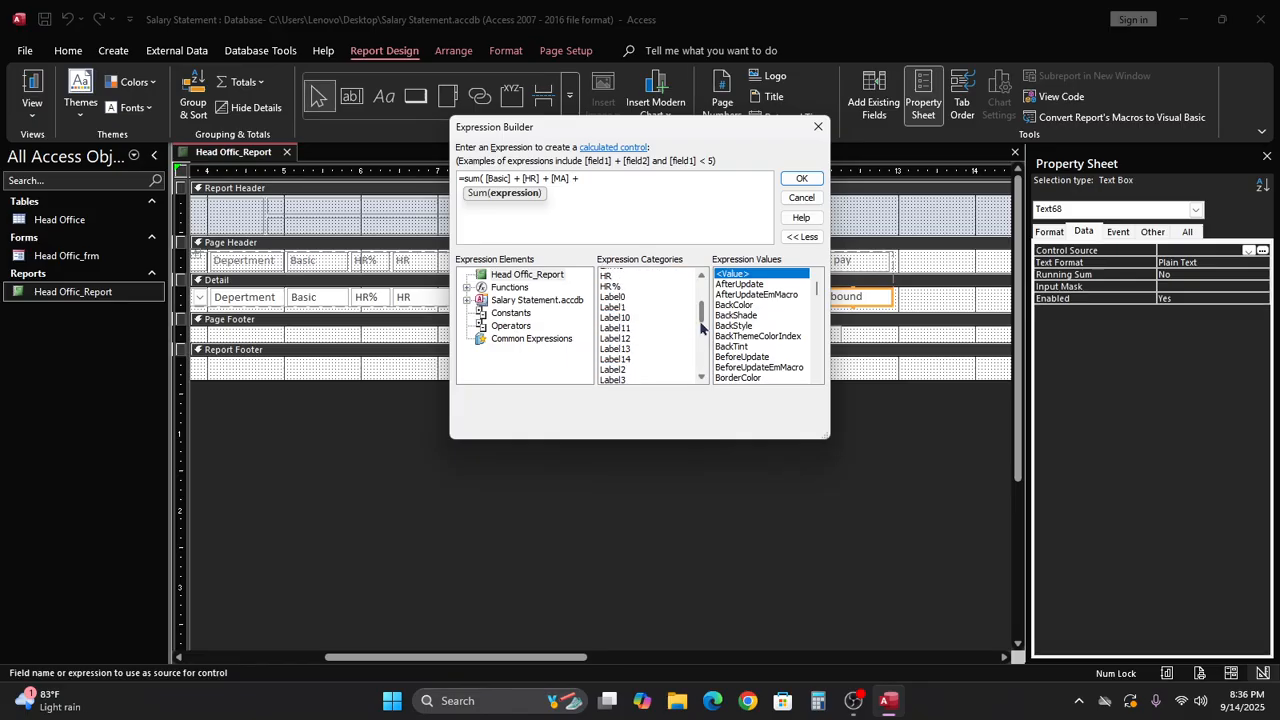
{"action": "scroll", "coordinate": [701, 328], "scroll_direction": "up", "scroll_amount": 1}
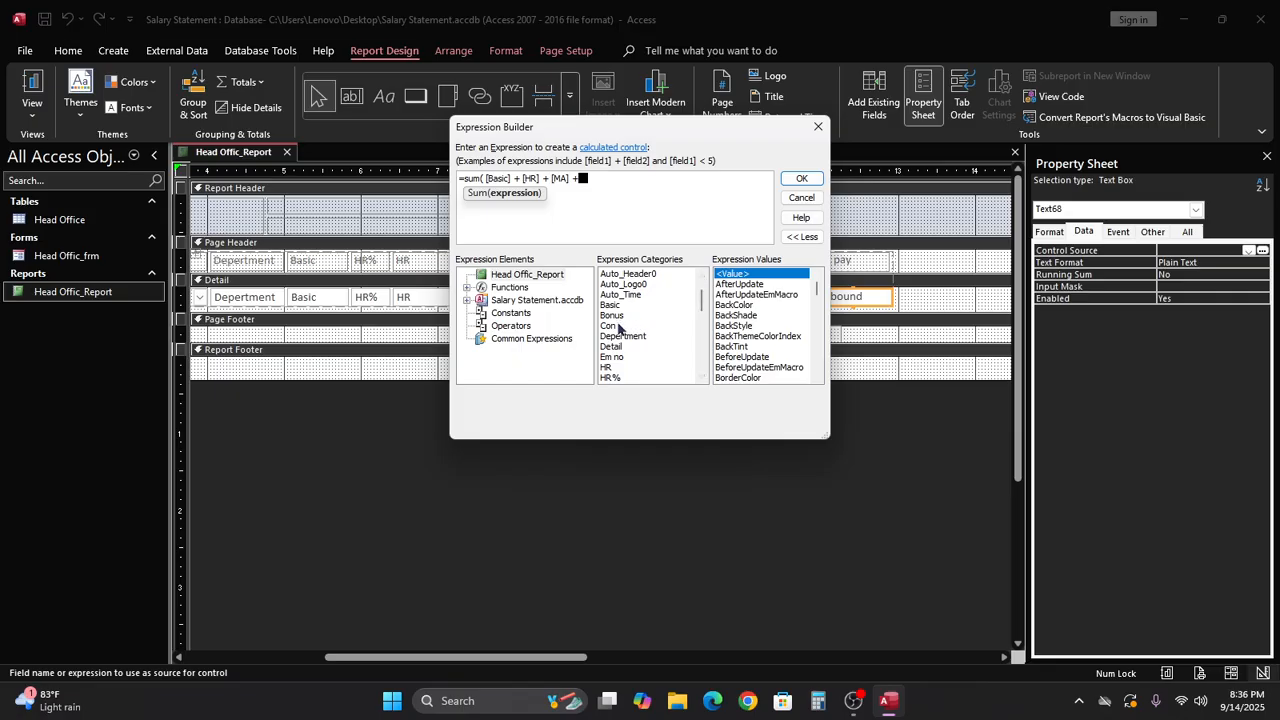
{"action": "double_click", "coordinate": [612, 326]}
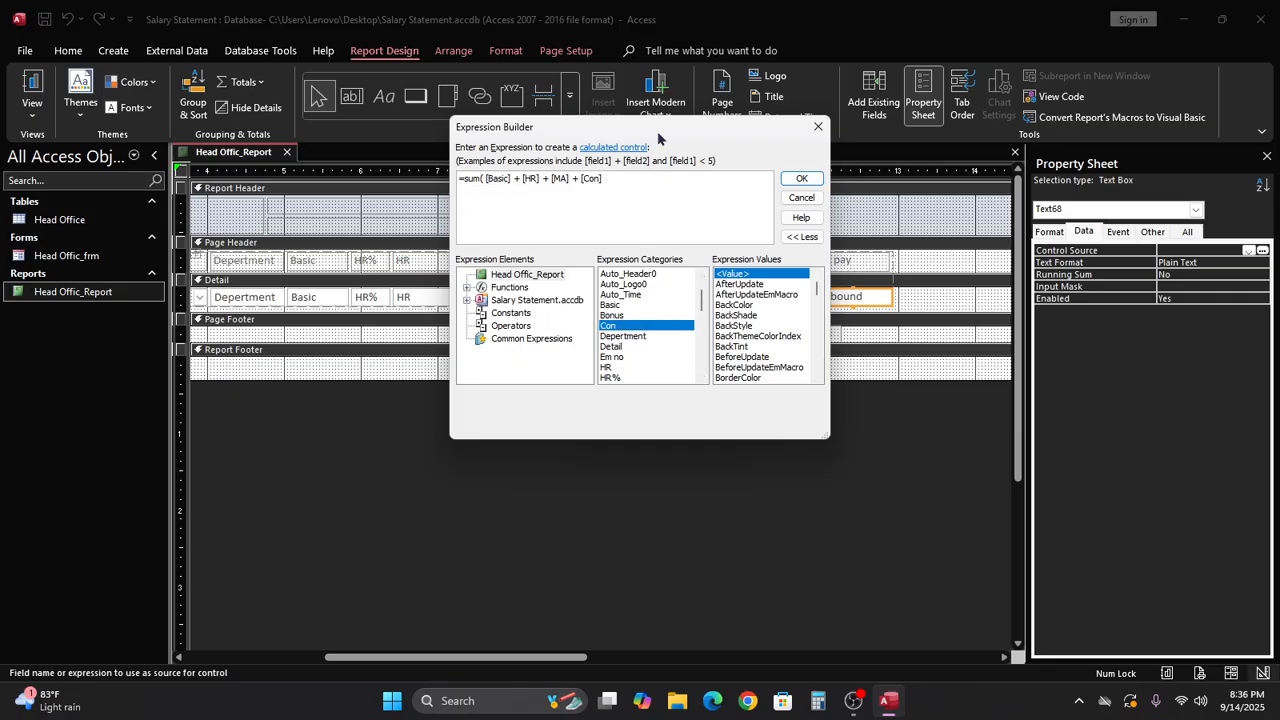
Step: Add the Bonus control after Con in the sum expression, joined by a plus sign without the <<Expr>> placeholder
{"action": "left_click_drag", "start_coordinate": [659, 137], "coordinate": [666, 93]}
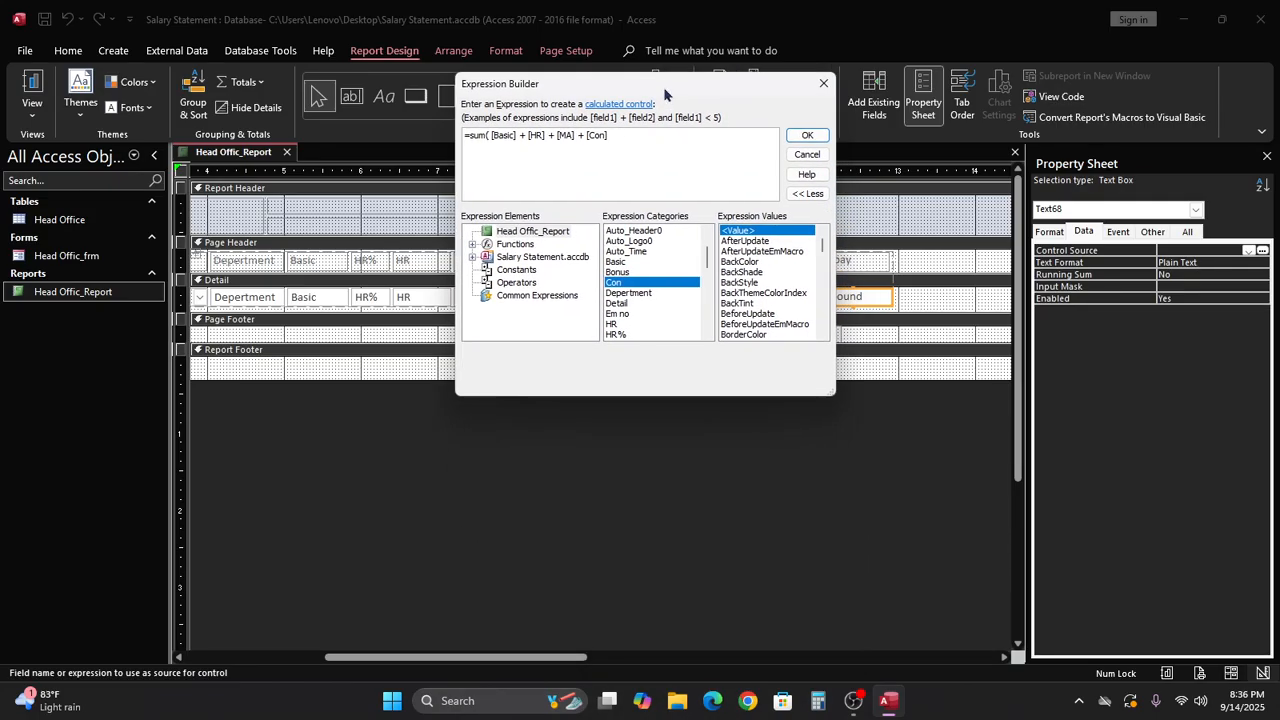
{"action": "double_click", "coordinate": [624, 274]}
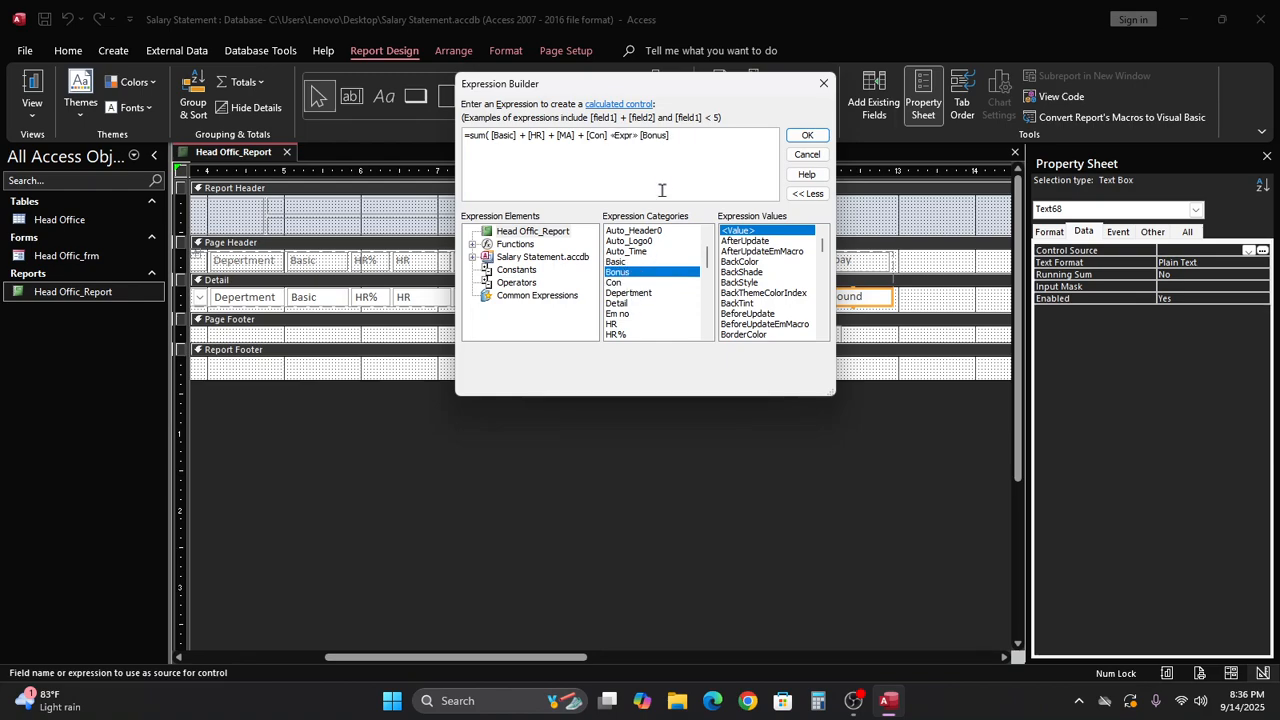
{"action": "left_click_drag", "start_coordinate": [676, 136], "coordinate": [613, 137]}
{"action": "key", "text": "BackSpace"}
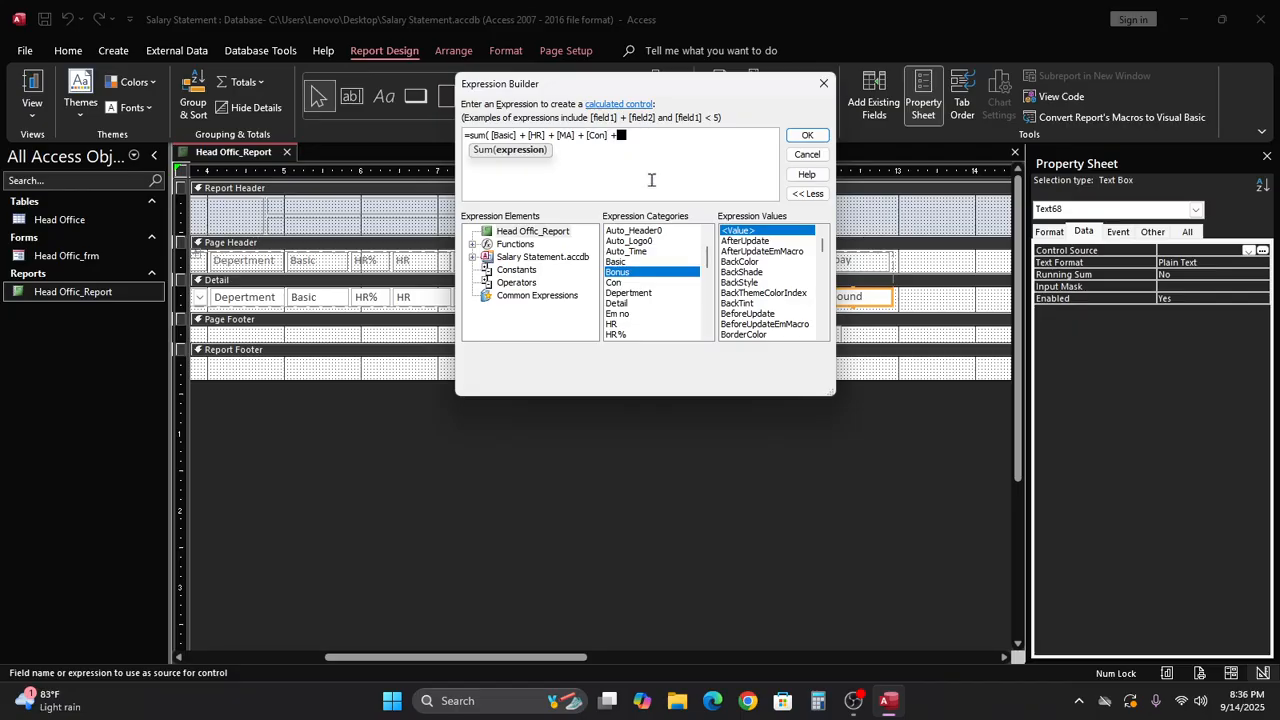
{"action": "double_click", "coordinate": [621, 274]}
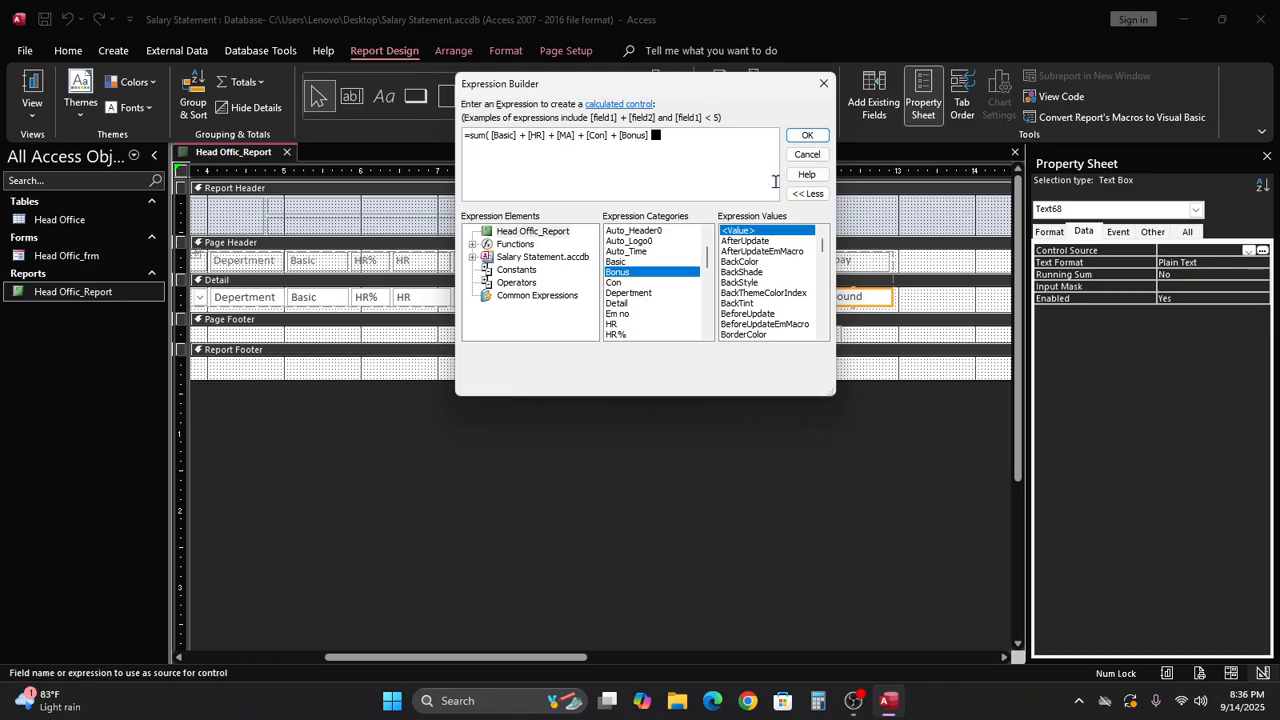
Step: Subtract 15 percent of Basic in the sum expression by adding - [Basic] *15/100 after Bonus
{"action": "type", "text": "-"}
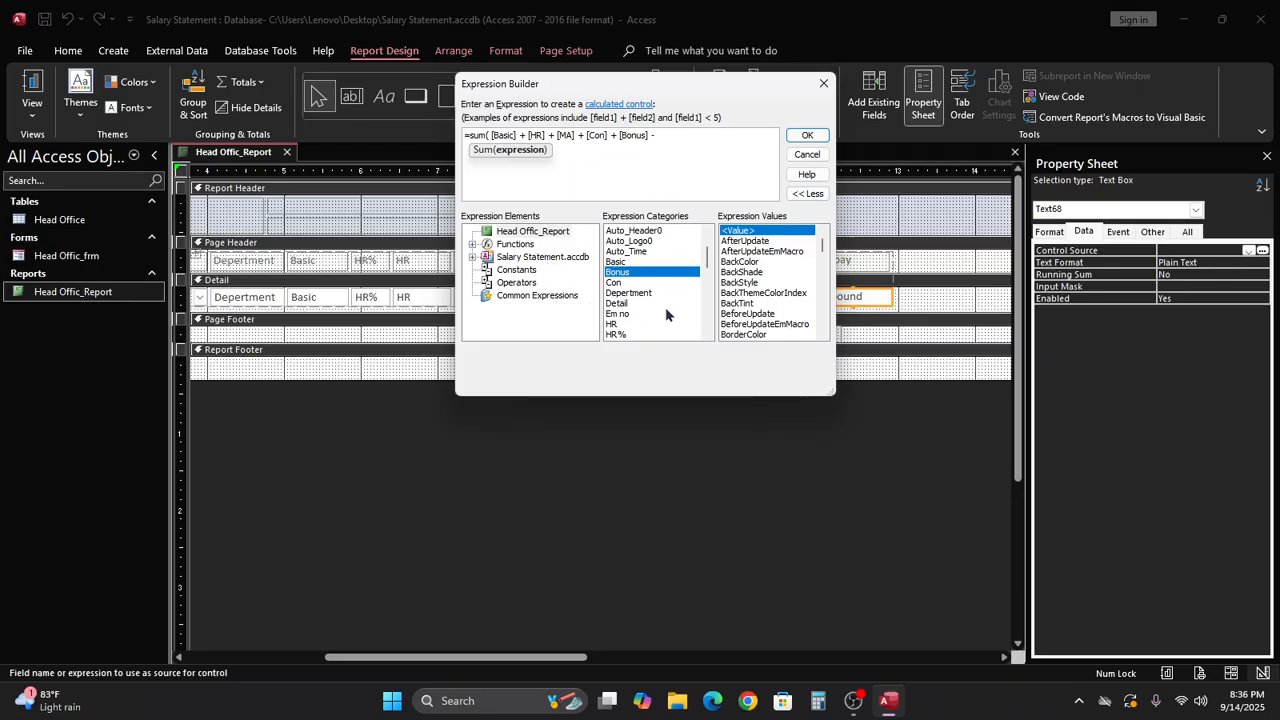
{"action": "scroll", "coordinate": [665, 307], "scroll_direction": "down", "scroll_amount": 1}
{"action": "scroll", "coordinate": [665, 307], "scroll_direction": "down", "scroll_amount": 1}
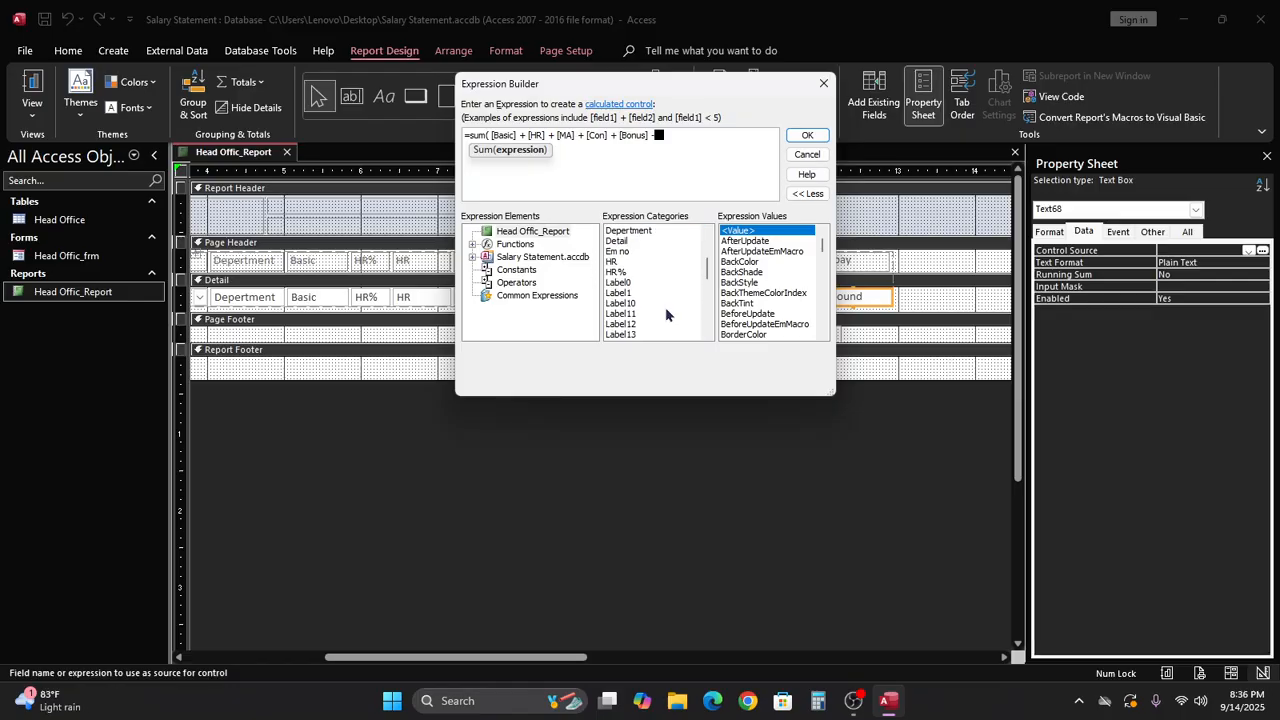
{"action": "scroll", "coordinate": [665, 307], "scroll_direction": "up", "scroll_amount": 4}
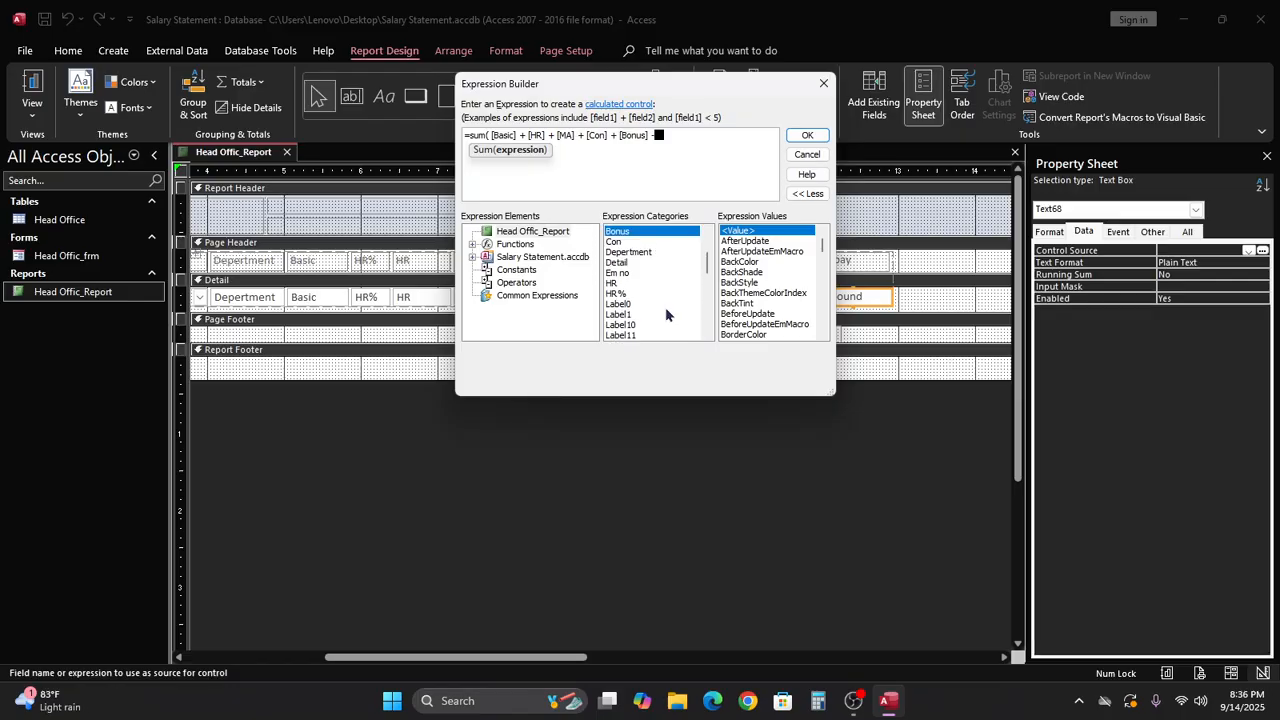
{"action": "left_click", "coordinate": [643, 314]}
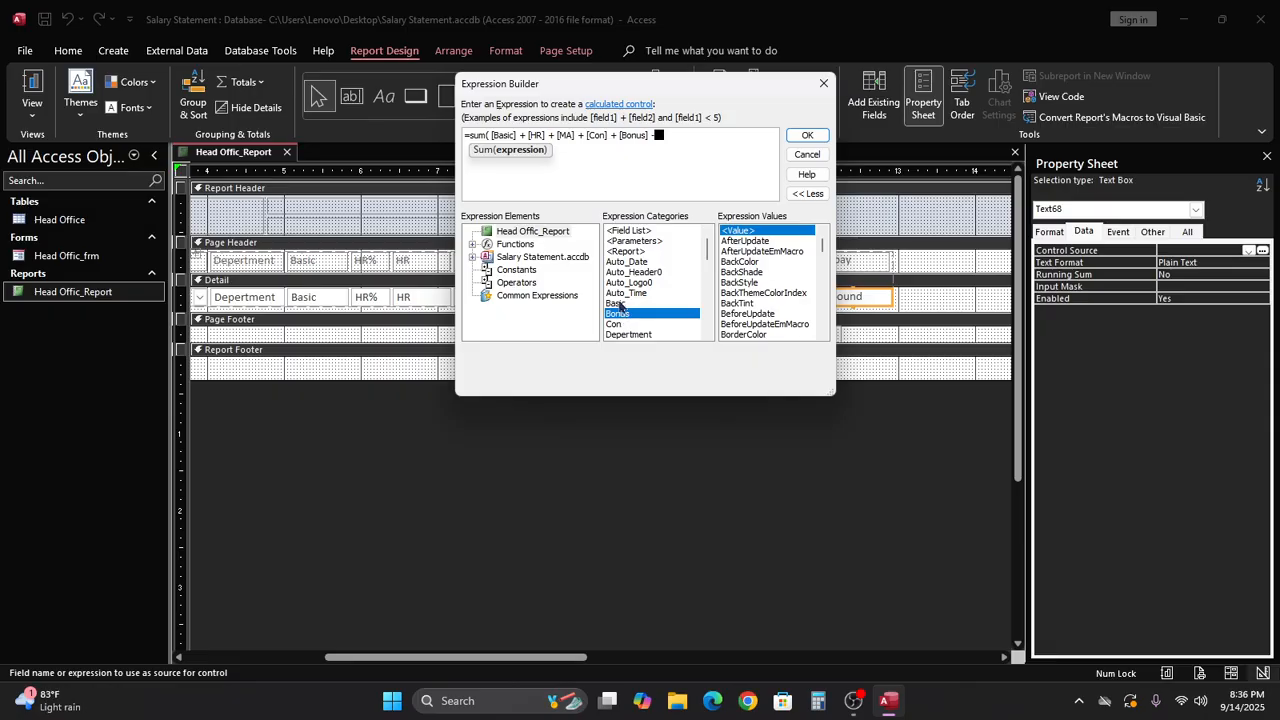
{"action": "double_click", "coordinate": [619, 304]}
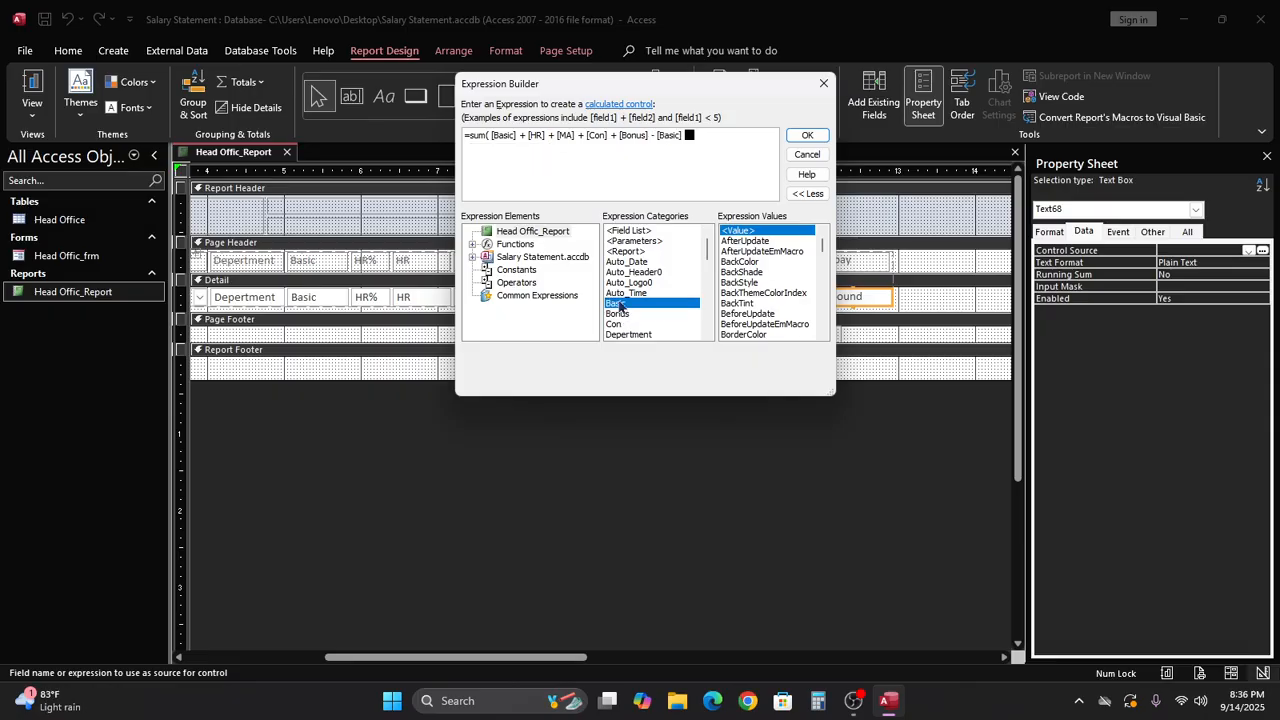
{"action": "type", "text": "*15/100"}
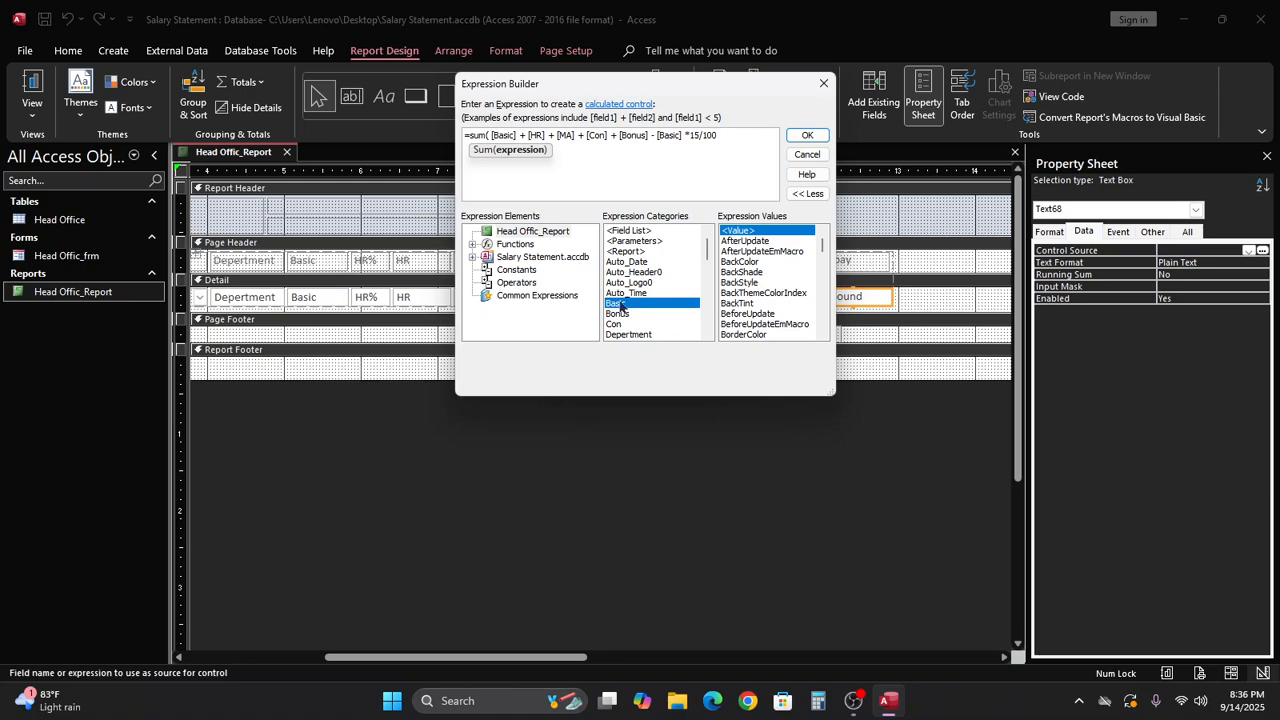
Step: Subtract the Text68 control after the 15/100 term in the sum expression
{"action": "type", "text": "-"}
{"action": "scroll", "coordinate": [623, 310], "scroll_direction": "down", "scroll_amount": 3}
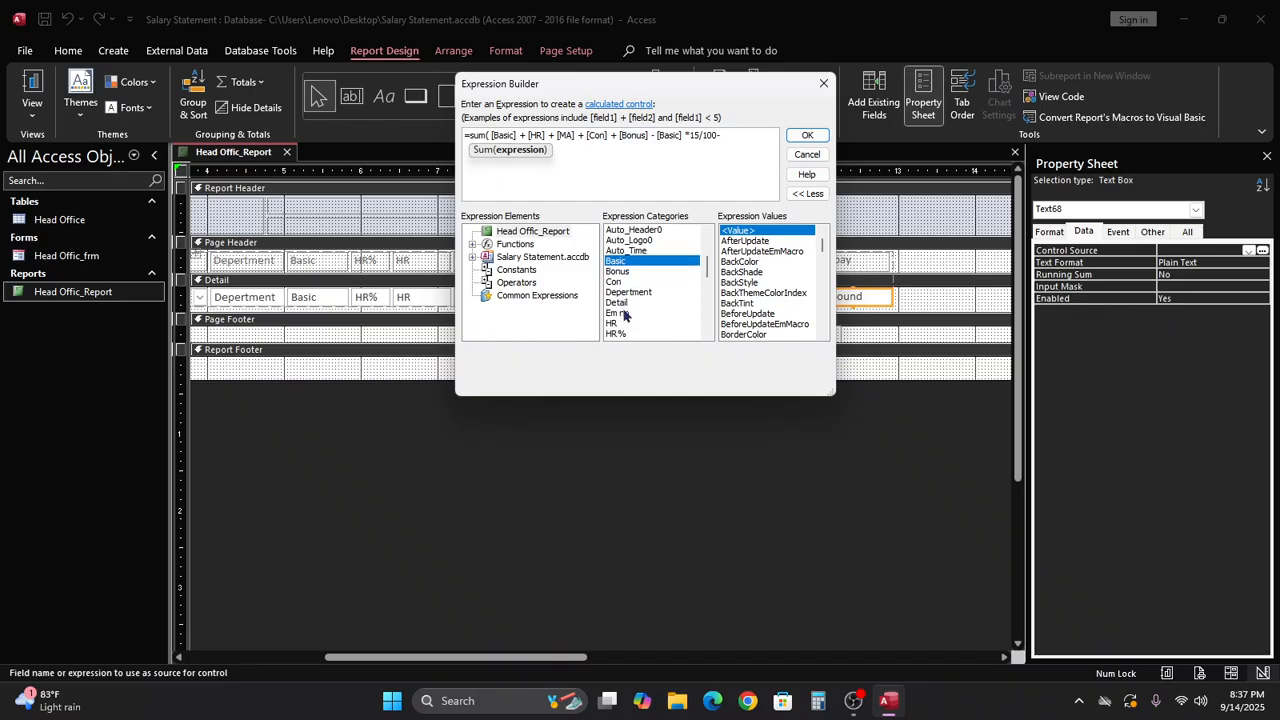
{"action": "scroll", "coordinate": [623, 314], "scroll_direction": "down", "scroll_amount": 8}
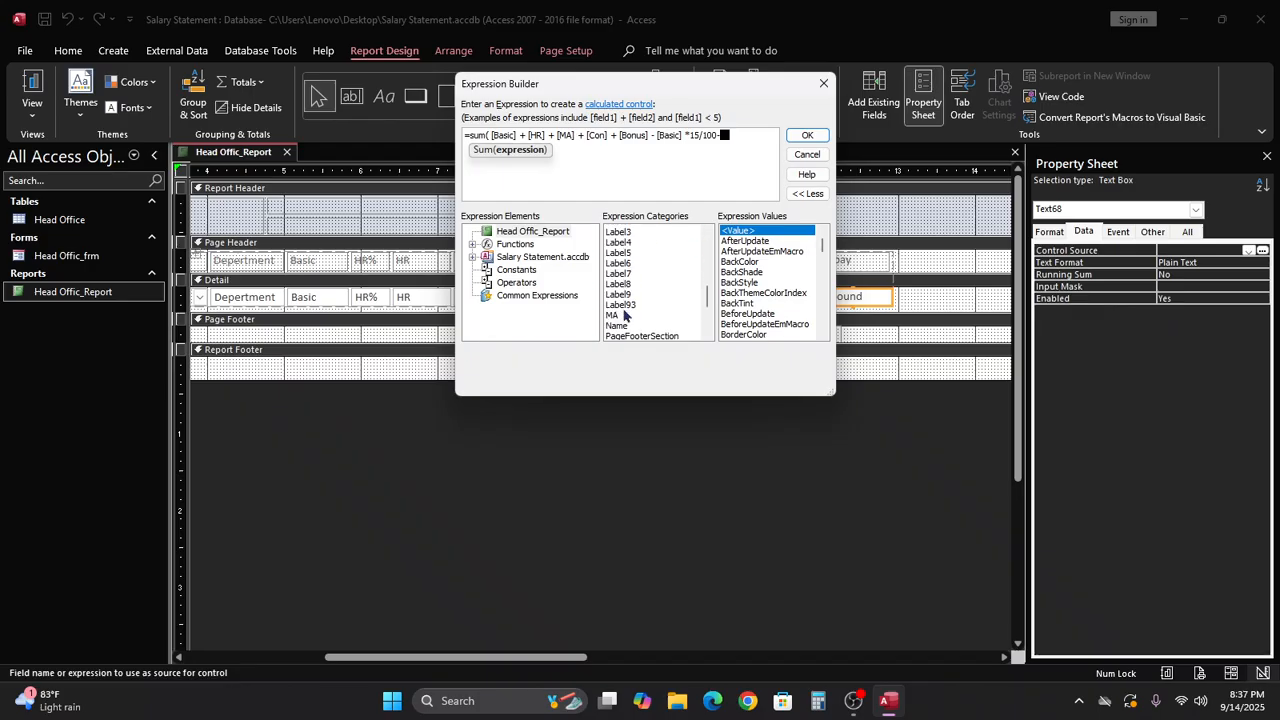
{"action": "scroll", "coordinate": [623, 314], "scroll_direction": "down", "scroll_amount": 2}
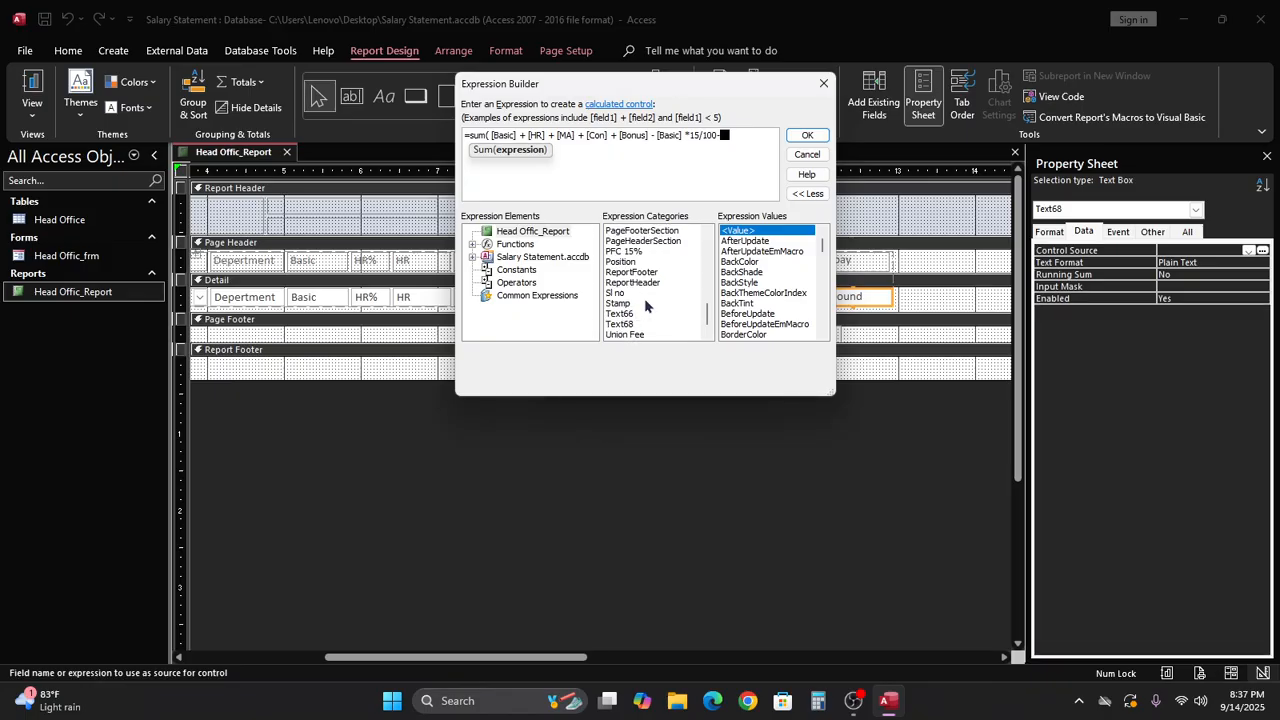
{"action": "scroll", "coordinate": [645, 301], "scroll_direction": "down", "scroll_amount": 1}
{"action": "scroll", "coordinate": [645, 305], "scroll_direction": "down", "scroll_amount": 1}
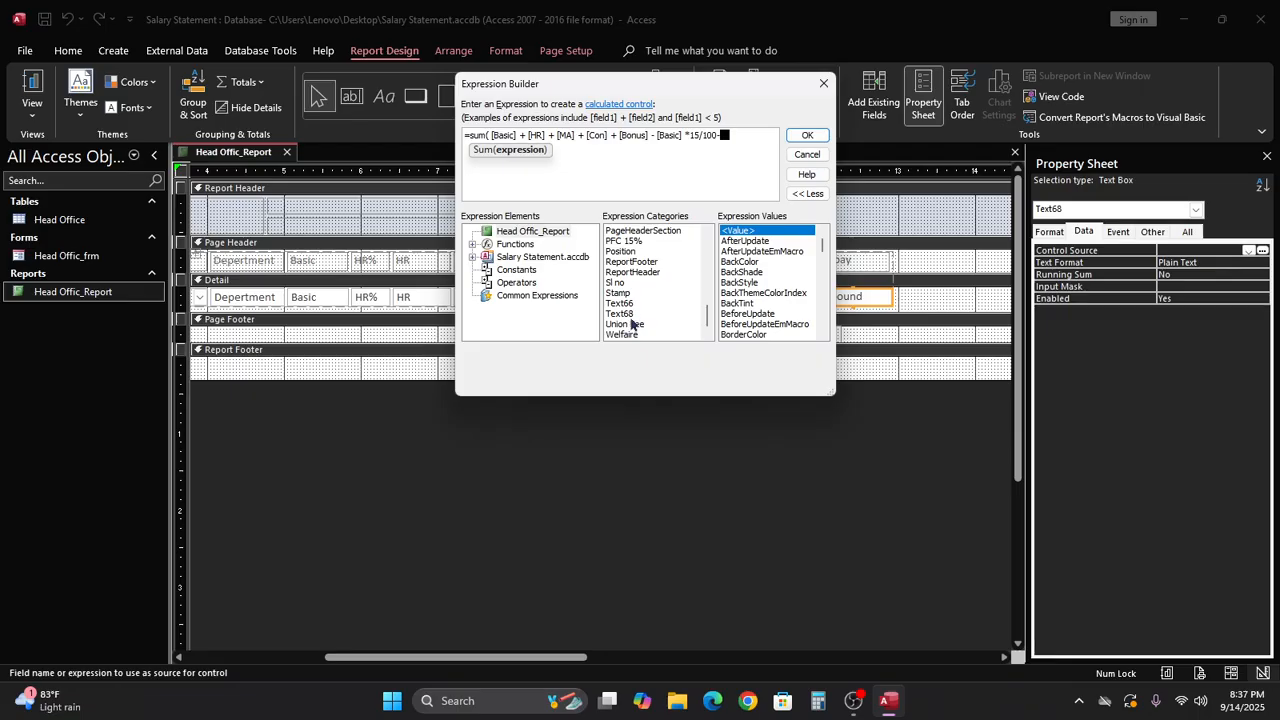
{"action": "double_click", "coordinate": [627, 315]}
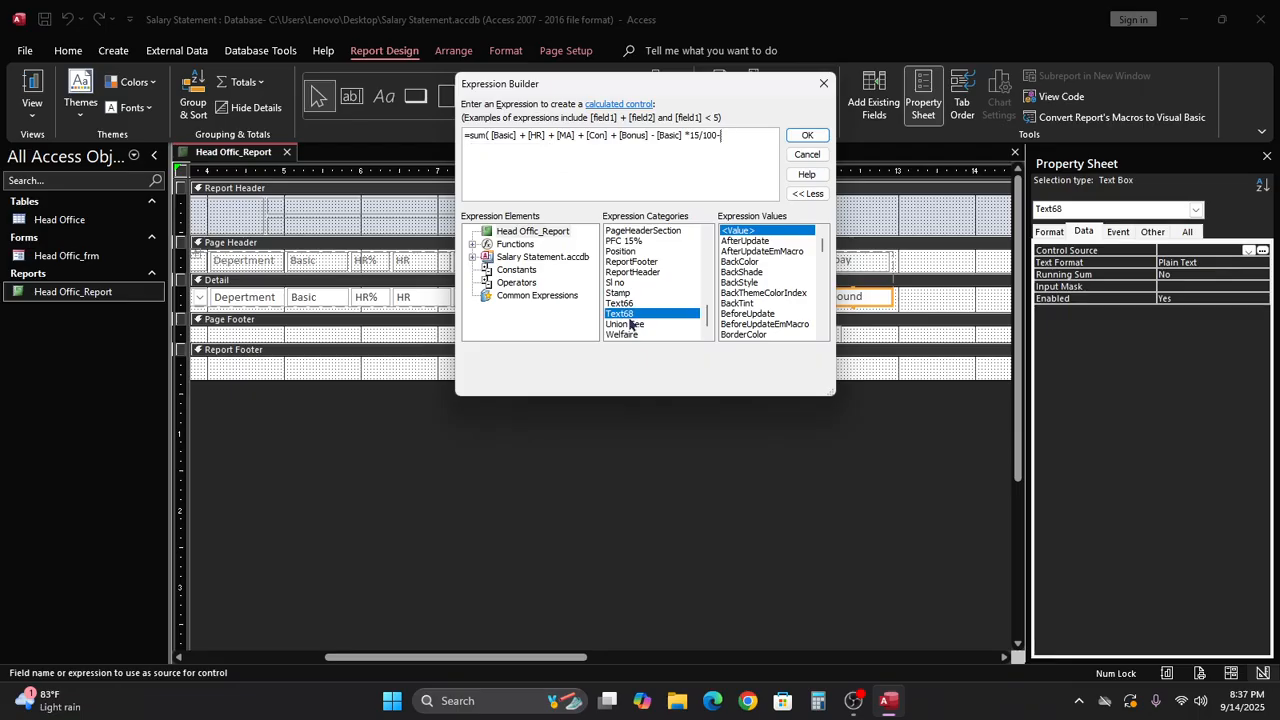
Step: Subtract the Welfaire and Stamp controls at the end of the expression and apply it as the text box's Control Source
{"action": "type", "text": "-"}
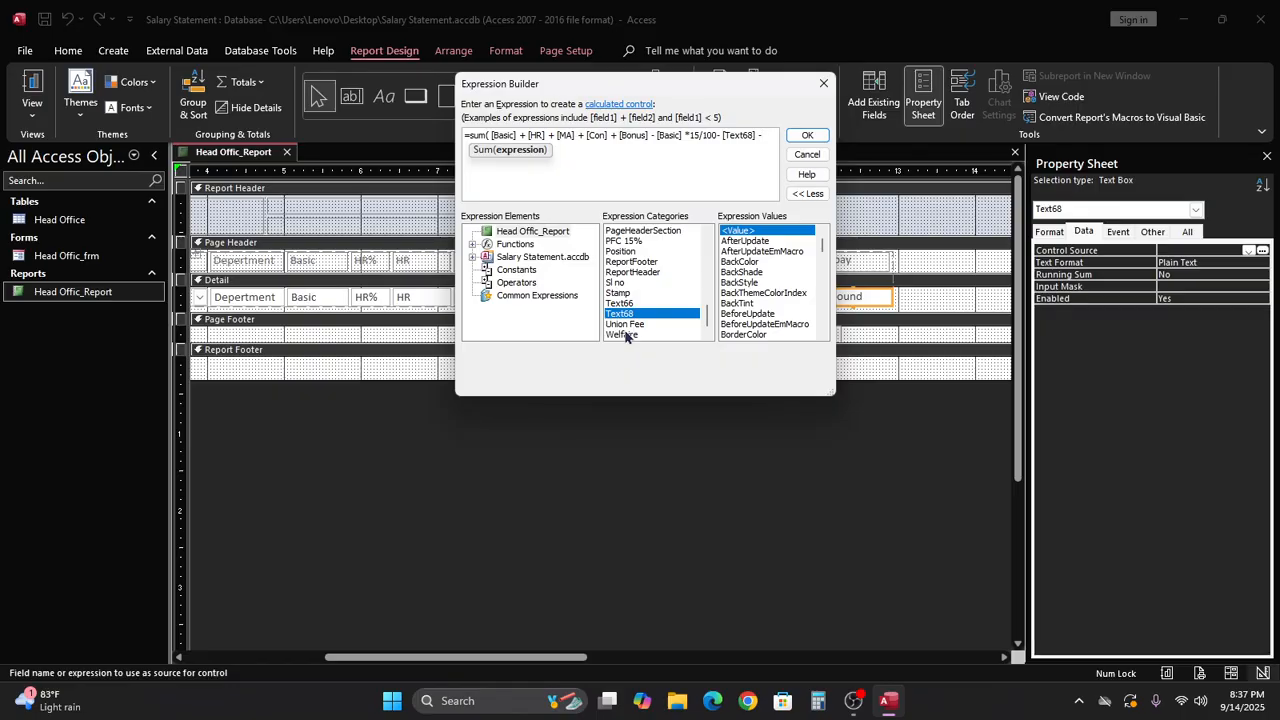
{"action": "double_click", "coordinate": [623, 335]}
{"action": "type", "text": "-"}
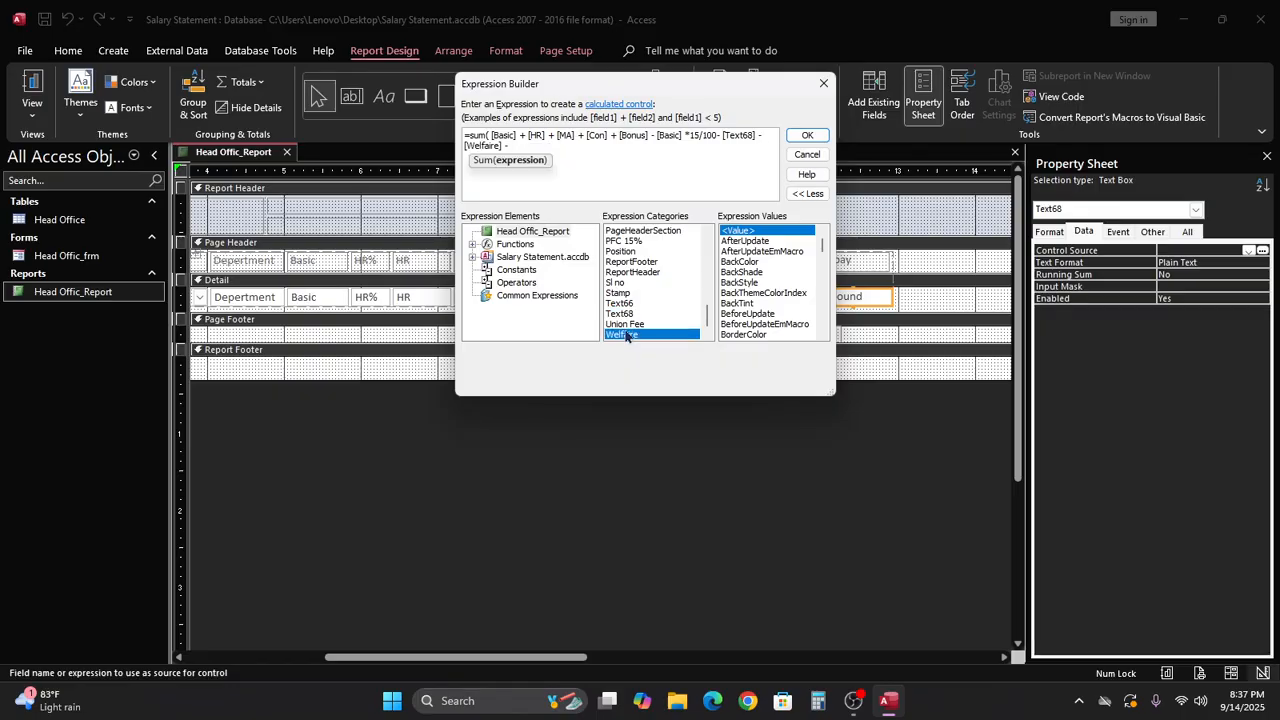
{"action": "scroll", "coordinate": [626, 335], "scroll_direction": "up", "scroll_amount": 3}
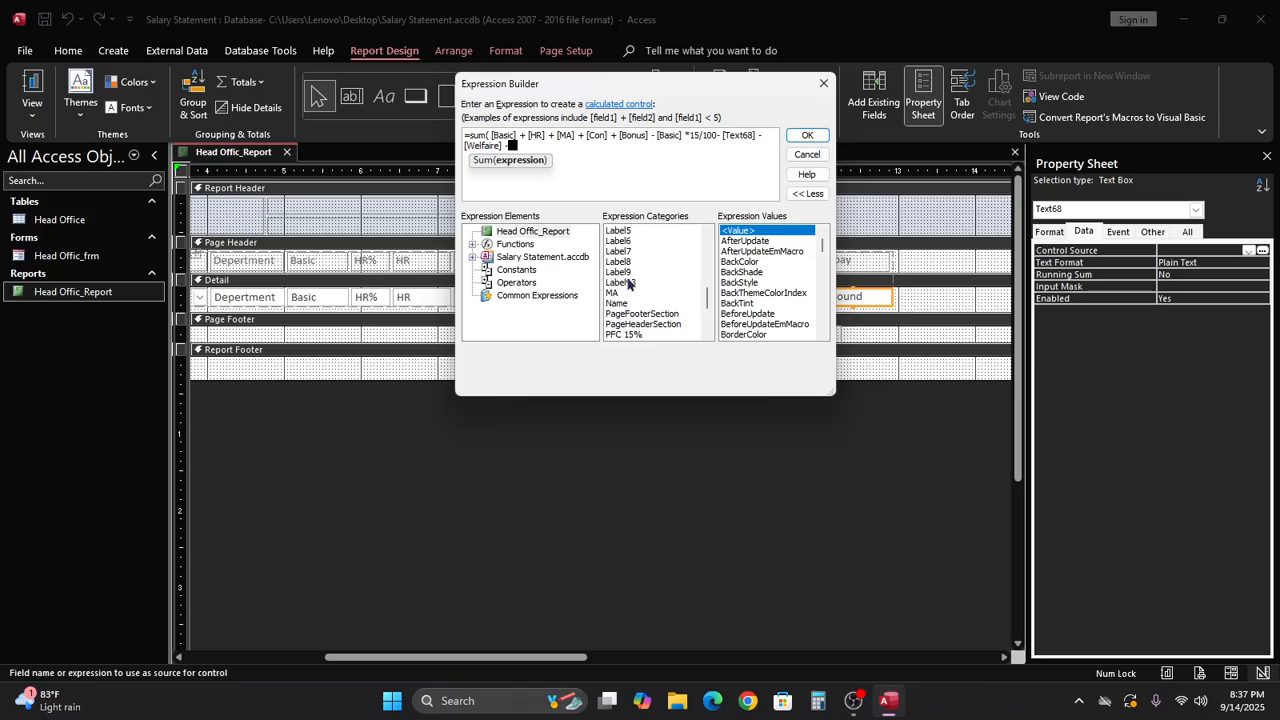
{"action": "scroll", "coordinate": [626, 318], "scroll_direction": "down", "scroll_amount": 2}
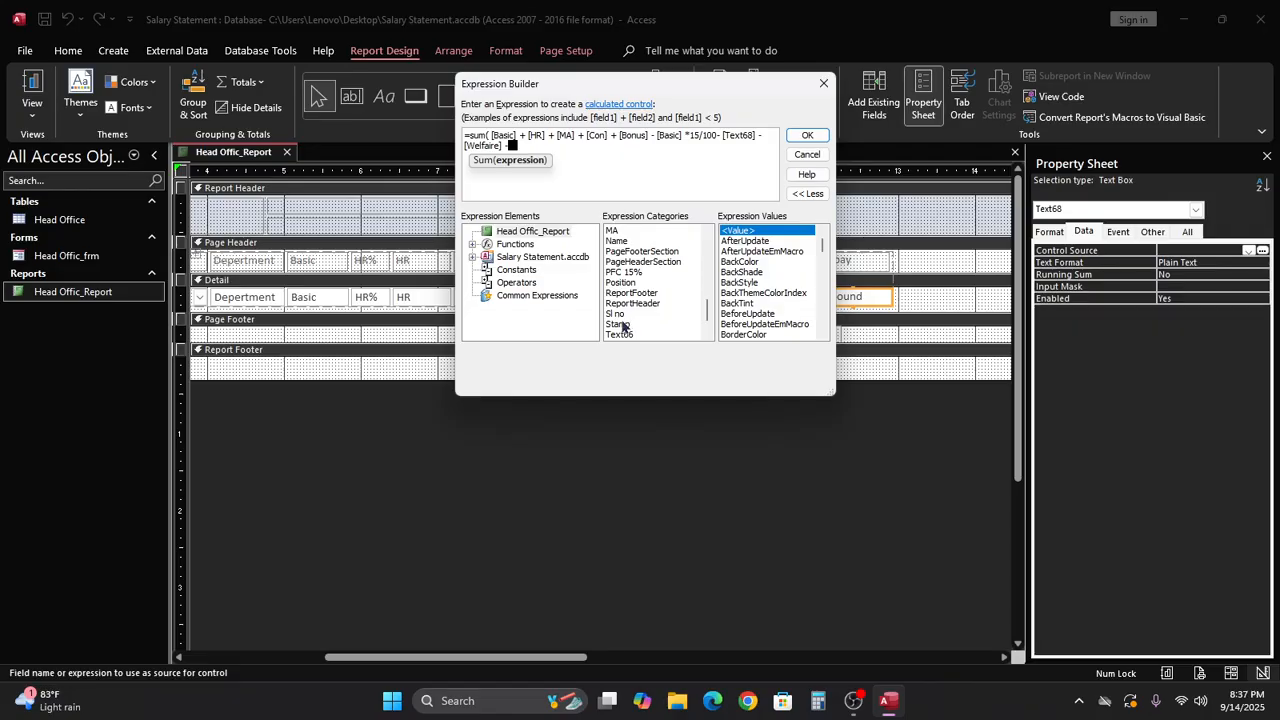
{"action": "double_click", "coordinate": [622, 323]}
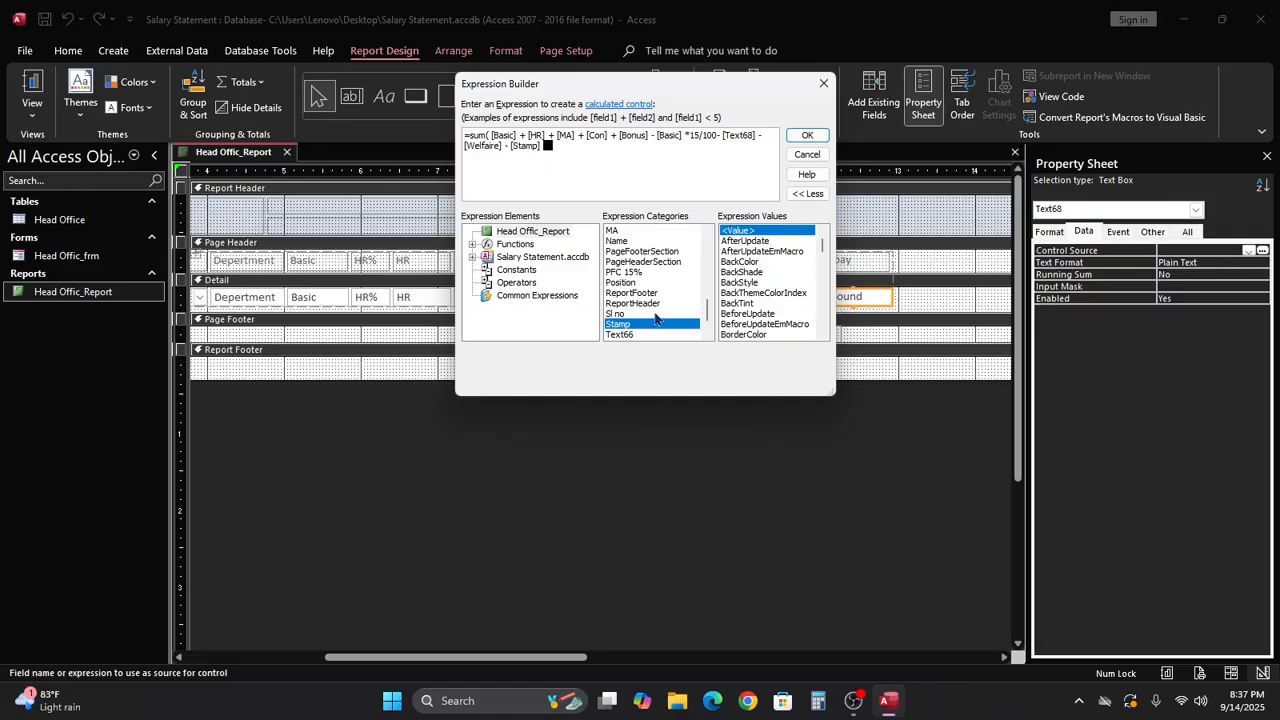
{"action": "scroll", "coordinate": [656, 318], "scroll_direction": "down", "scroll_amount": 1}
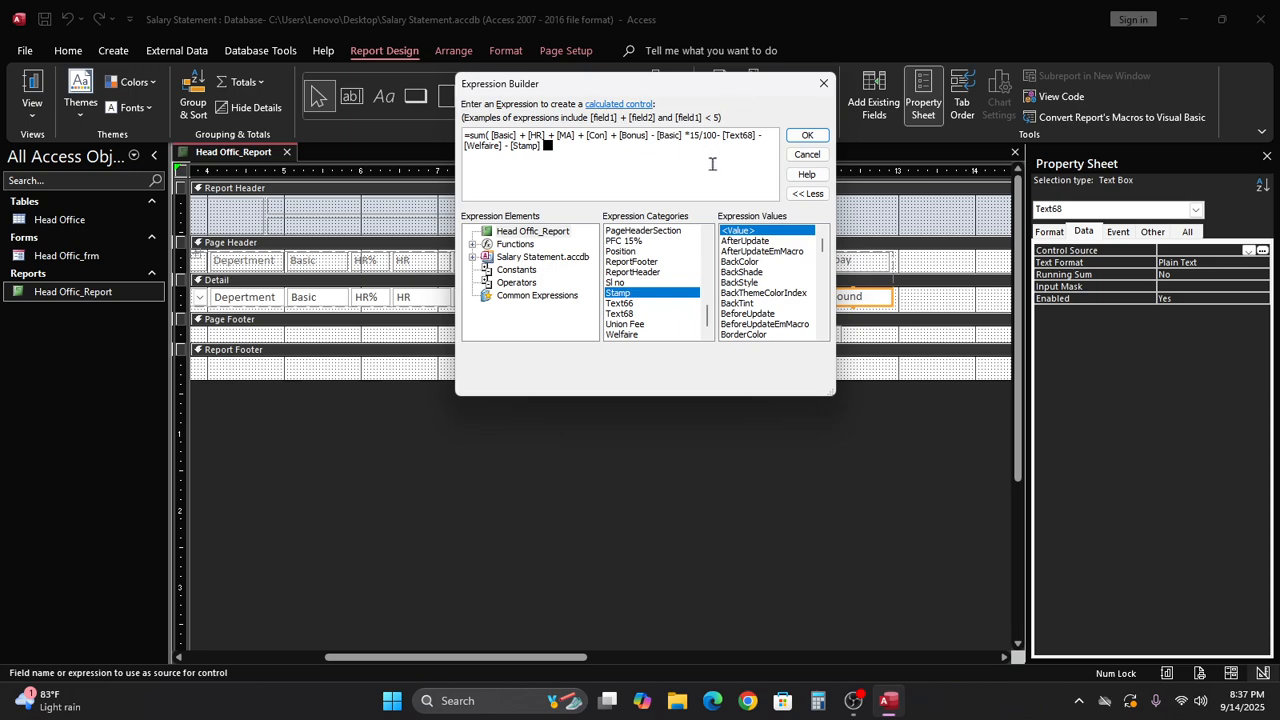
{"action": "left_click", "coordinate": [803, 136]}
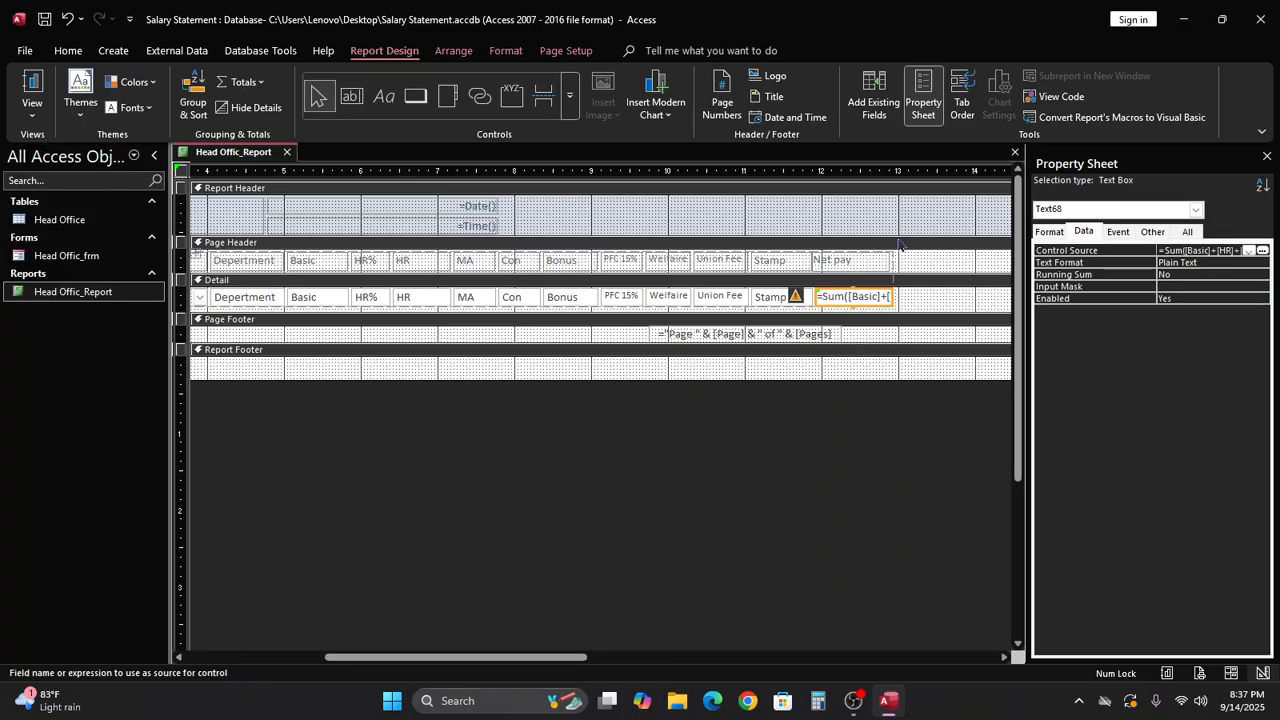
Step: Center the text of the Net pay label in the Page Header
{"action": "left_click", "coordinate": [848, 262]}
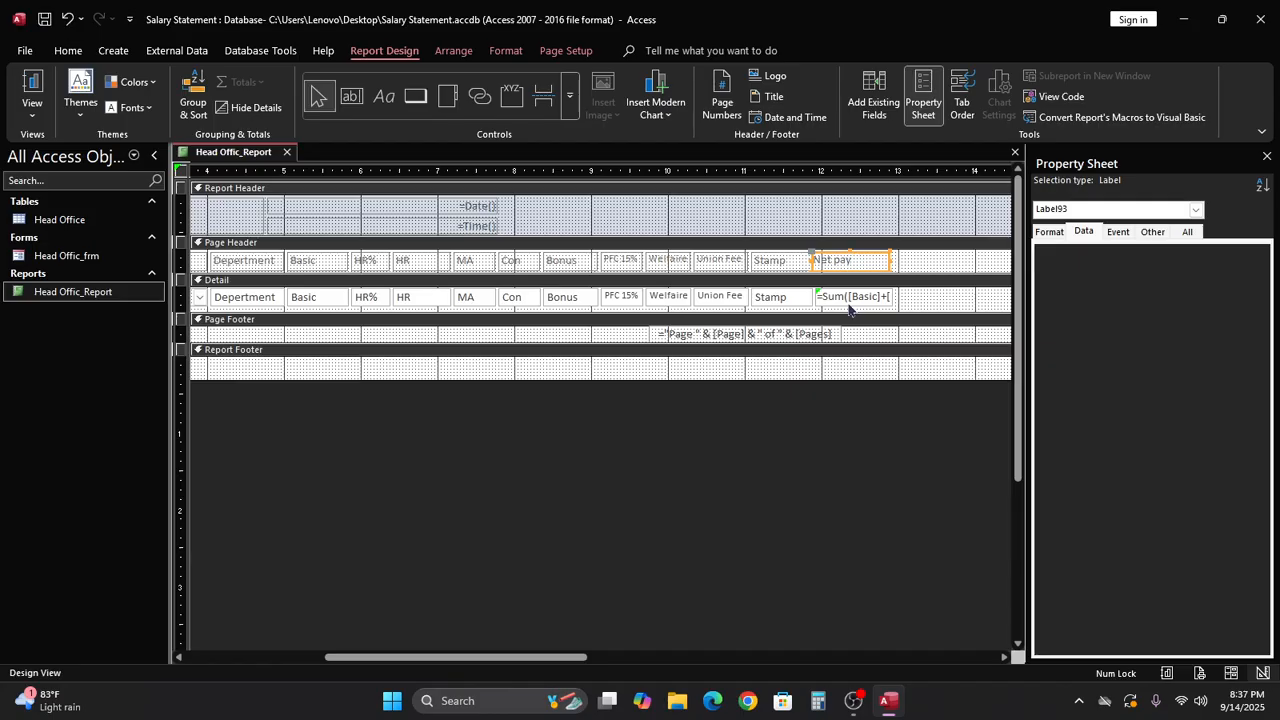
{"action": "left_click", "coordinate": [844, 300]}
{"action": "left_click", "coordinate": [845, 262]}
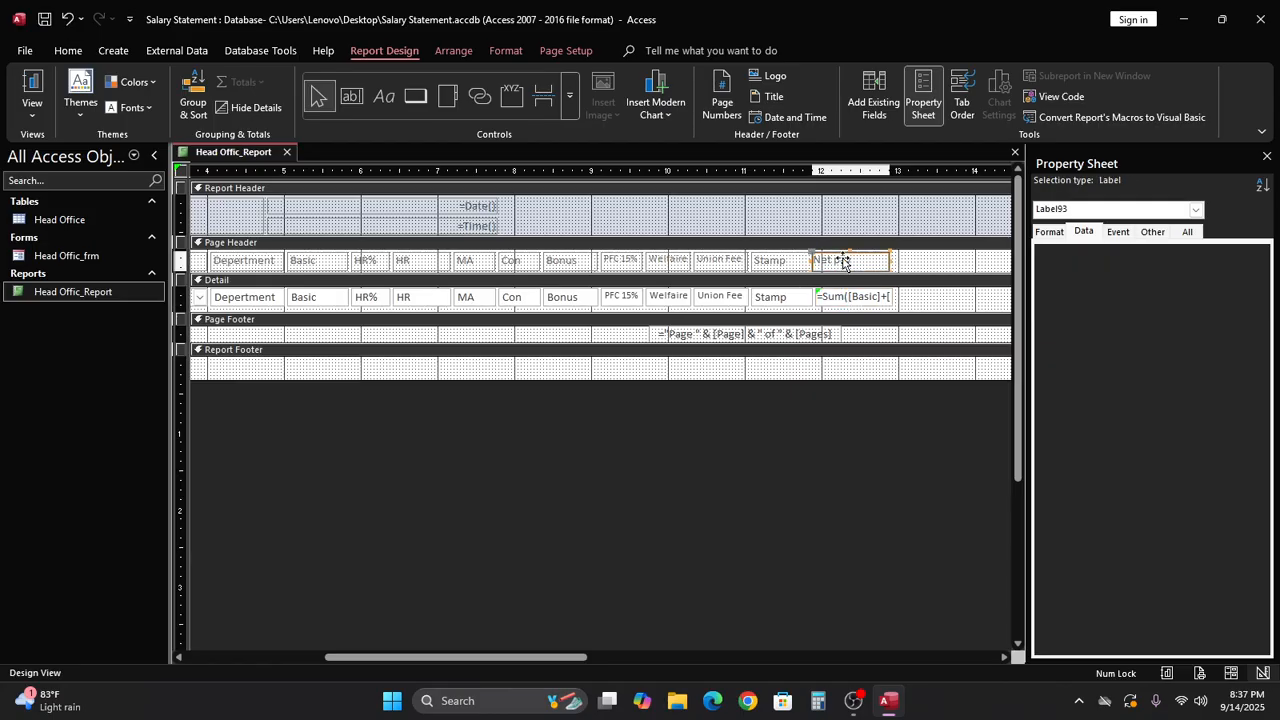
{"action": "left_click", "coordinate": [68, 50]}
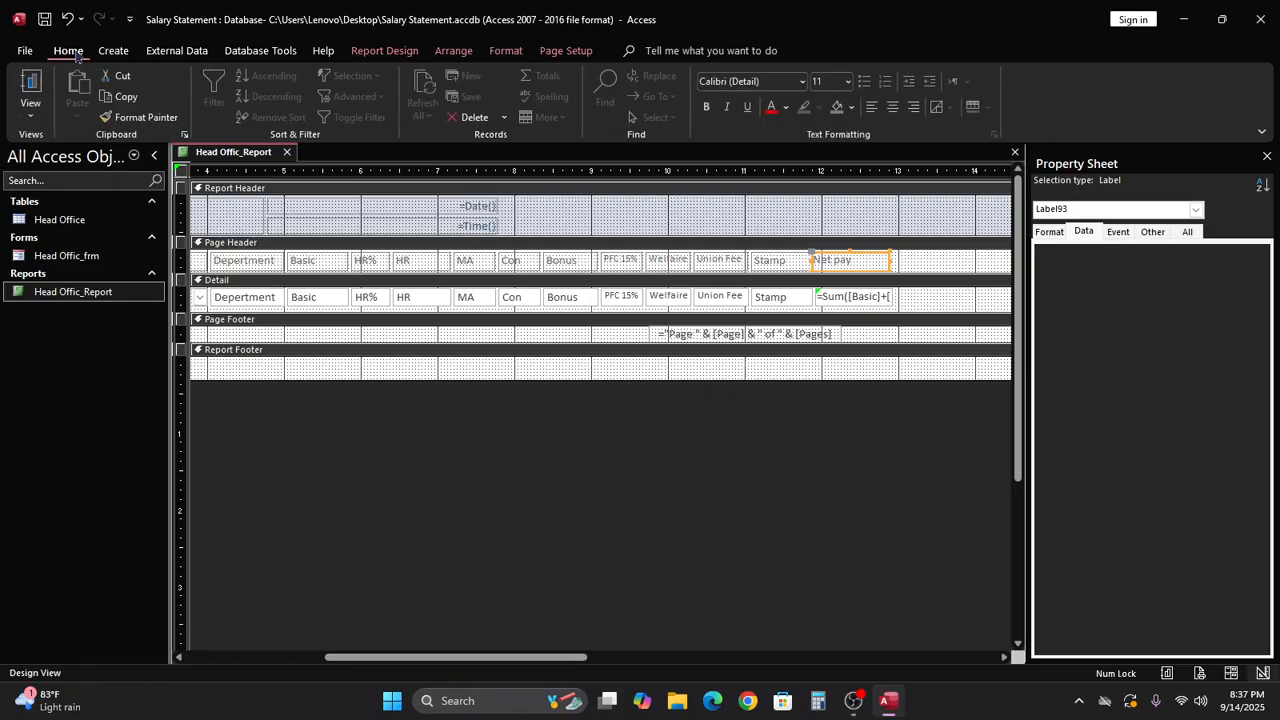
{"action": "left_click", "coordinate": [894, 106]}
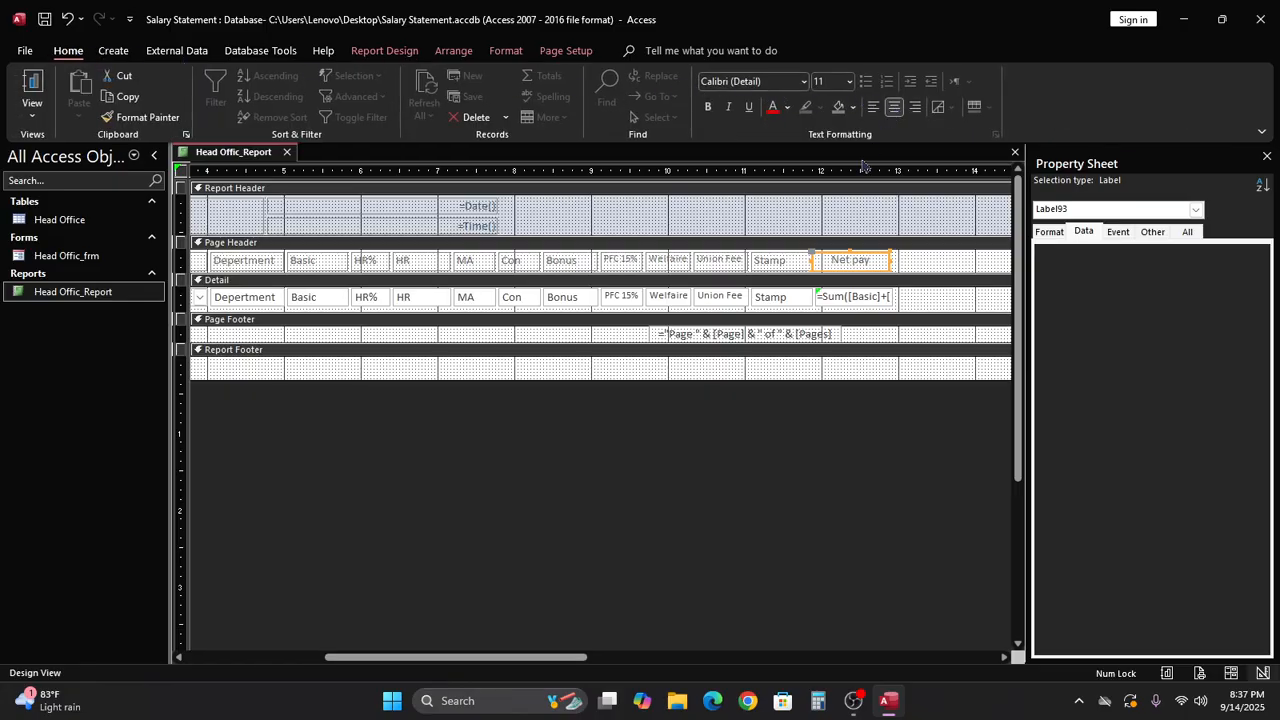
{"action": "left_click", "coordinate": [801, 368]}
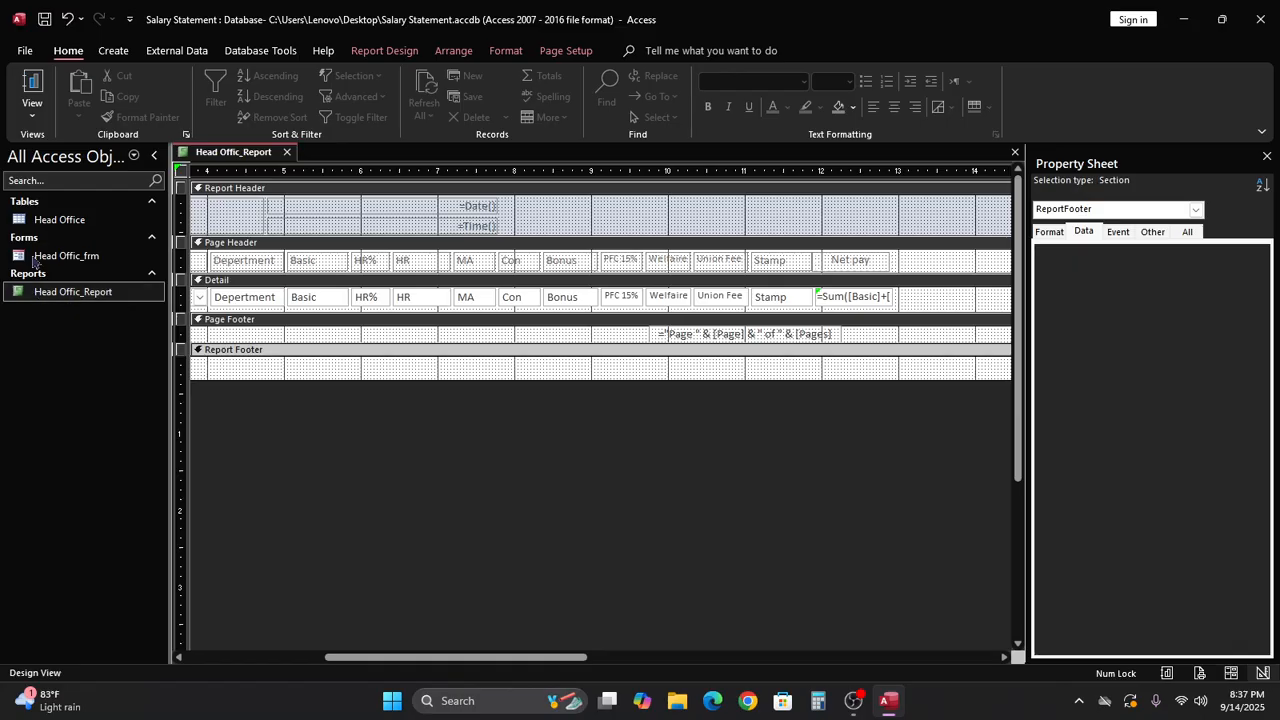
Step: Display the report in Report View, leaving the Text68 parameter blank, and check the Net pay column
{"action": "left_click", "coordinate": [33, 100]}
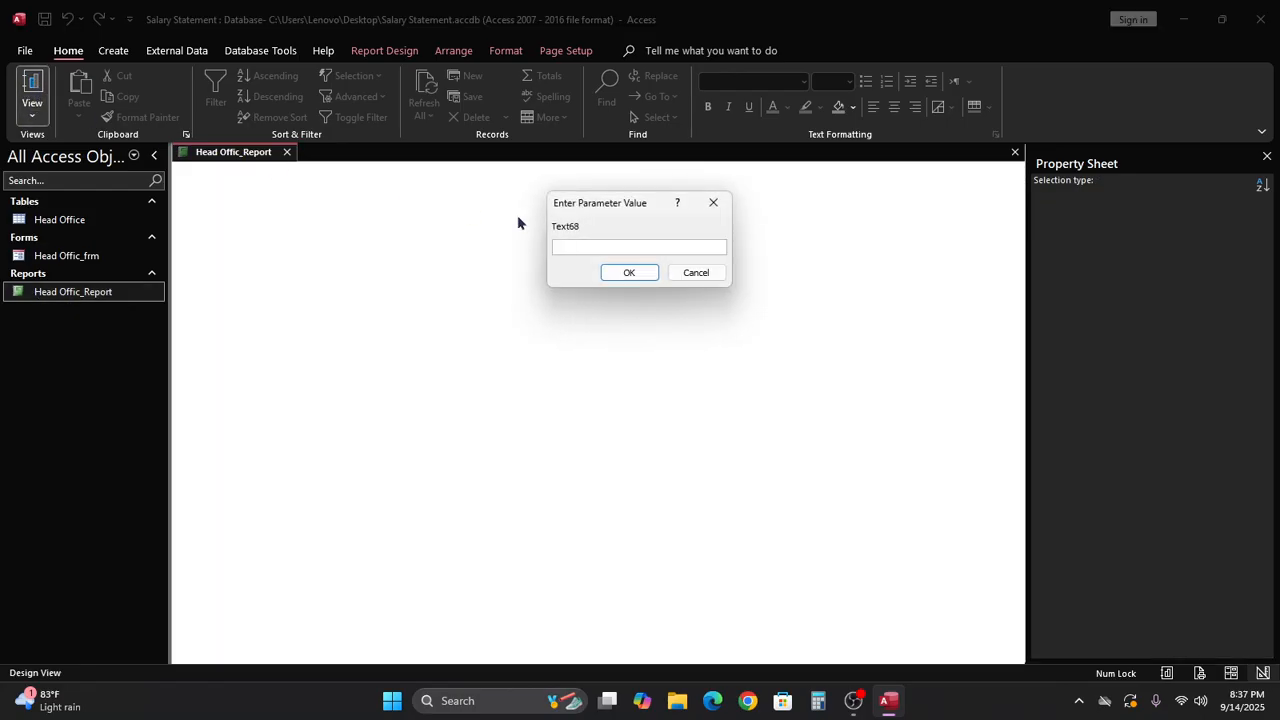
{"action": "left_click", "coordinate": [650, 273]}
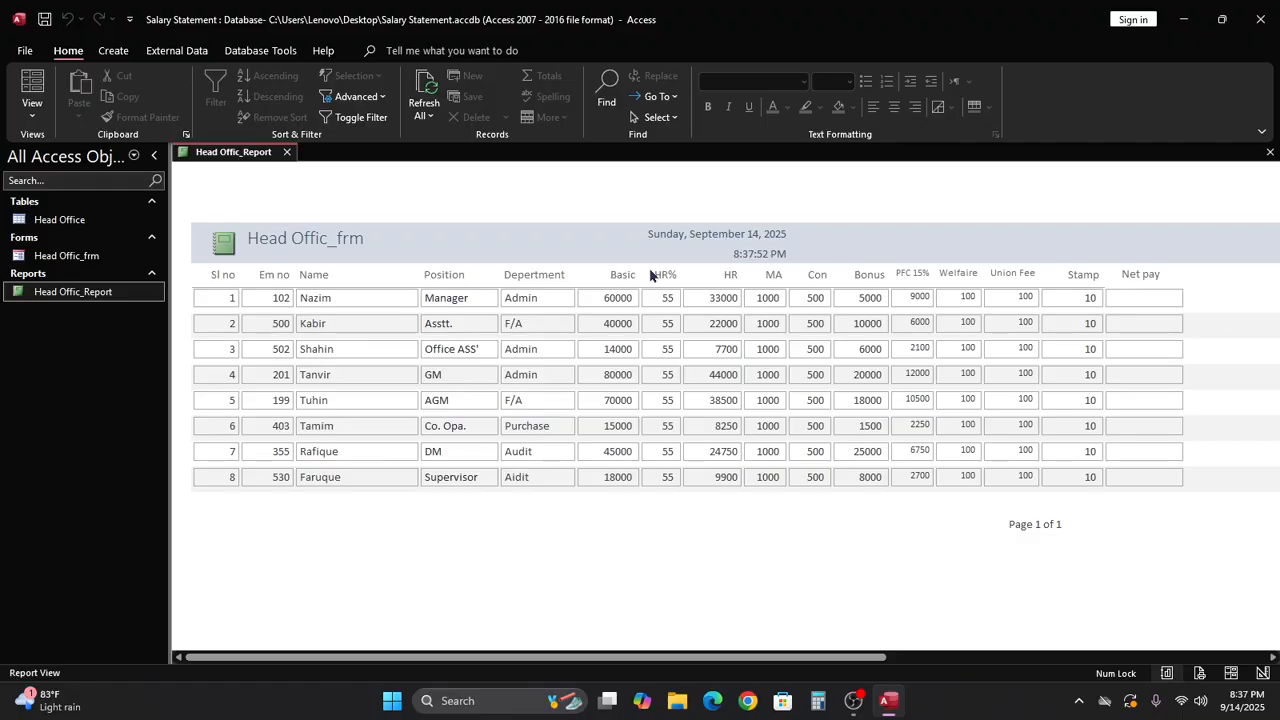
{"action": "left_click", "coordinate": [1117, 297]}
{"action": "right_click", "coordinate": [535, 354]}
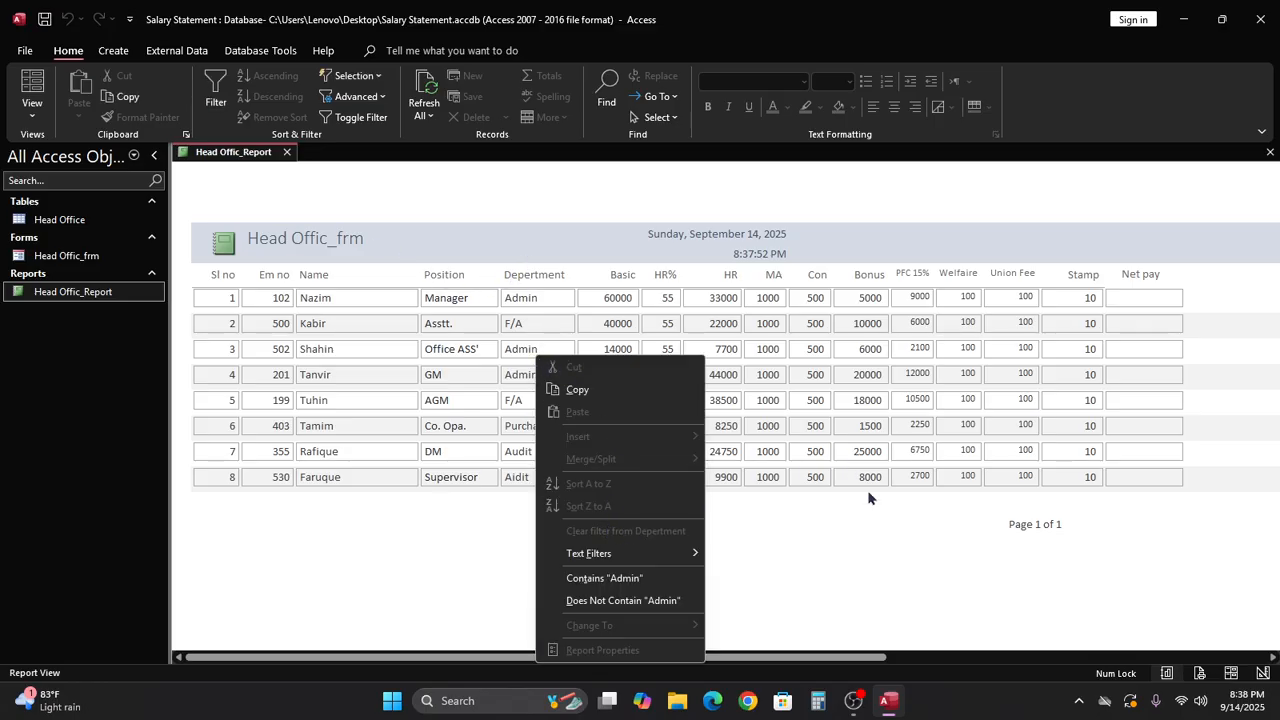
Step: Return the report to Design View and open the Net pay text box's Control Source in the Expression Builder
{"action": "right_click", "coordinate": [901, 542]}
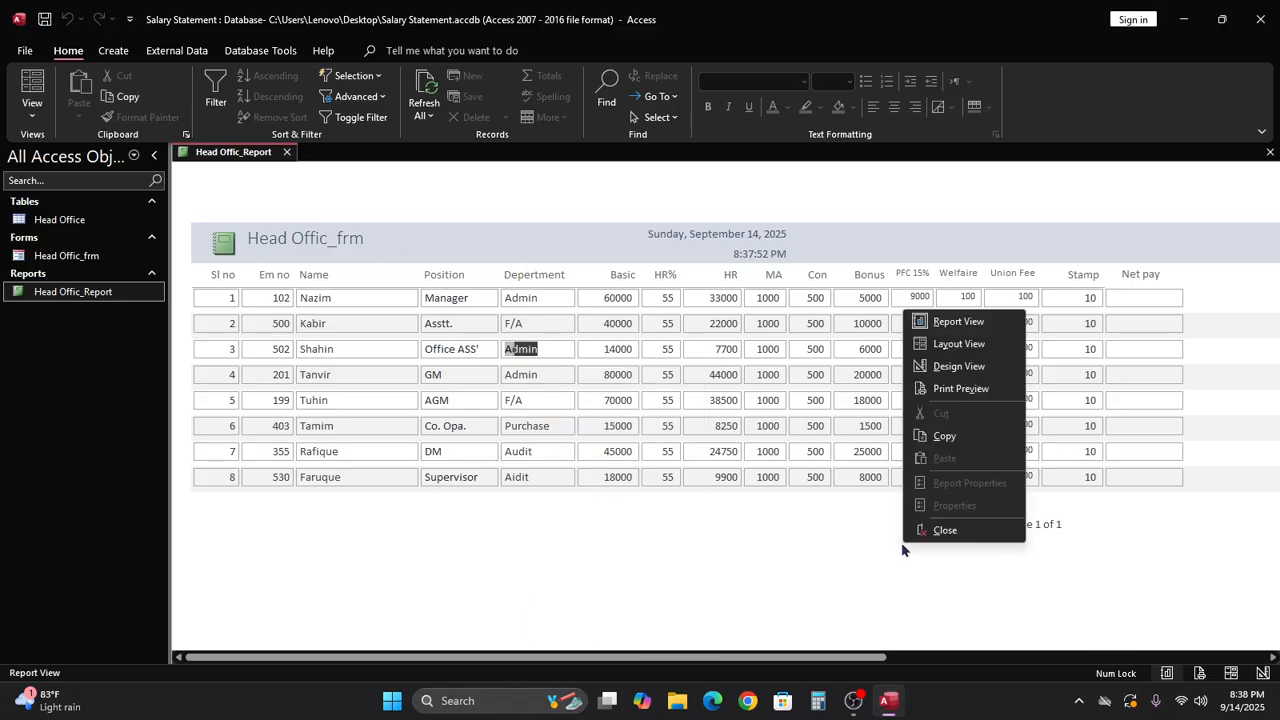
{"action": "left_click", "coordinate": [959, 367]}
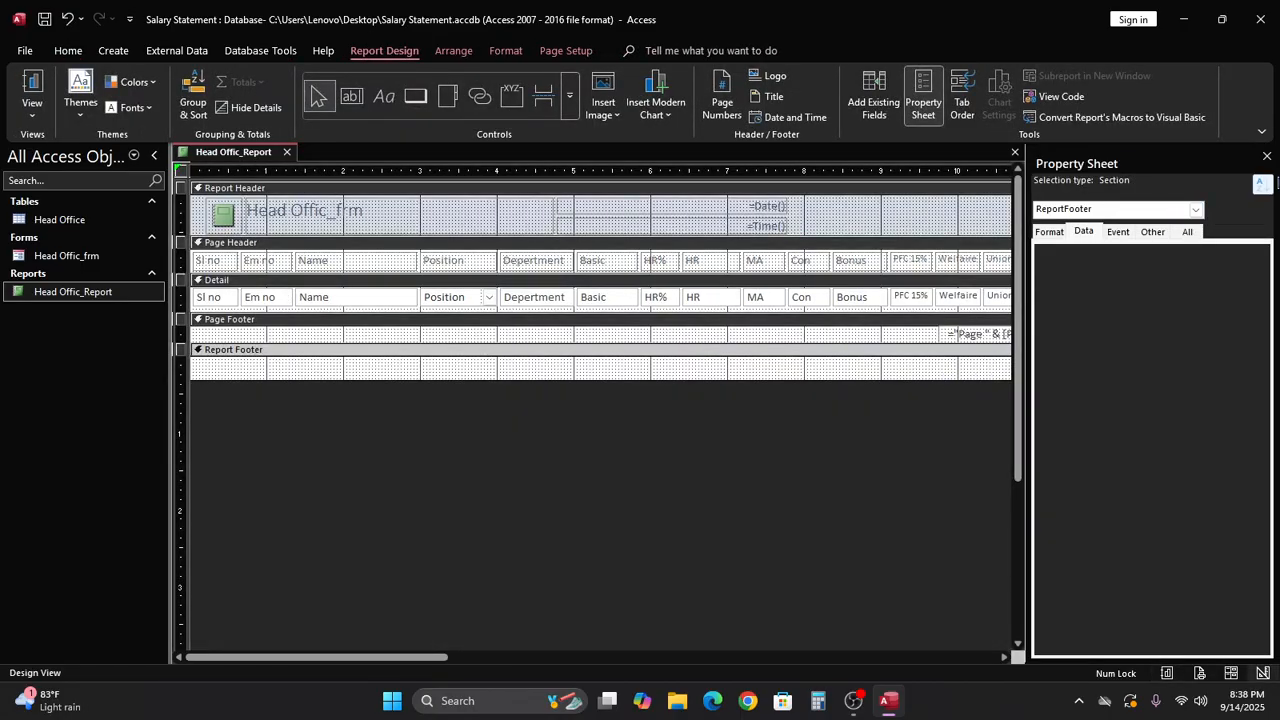
{"action": "left_click", "coordinate": [1267, 157]}
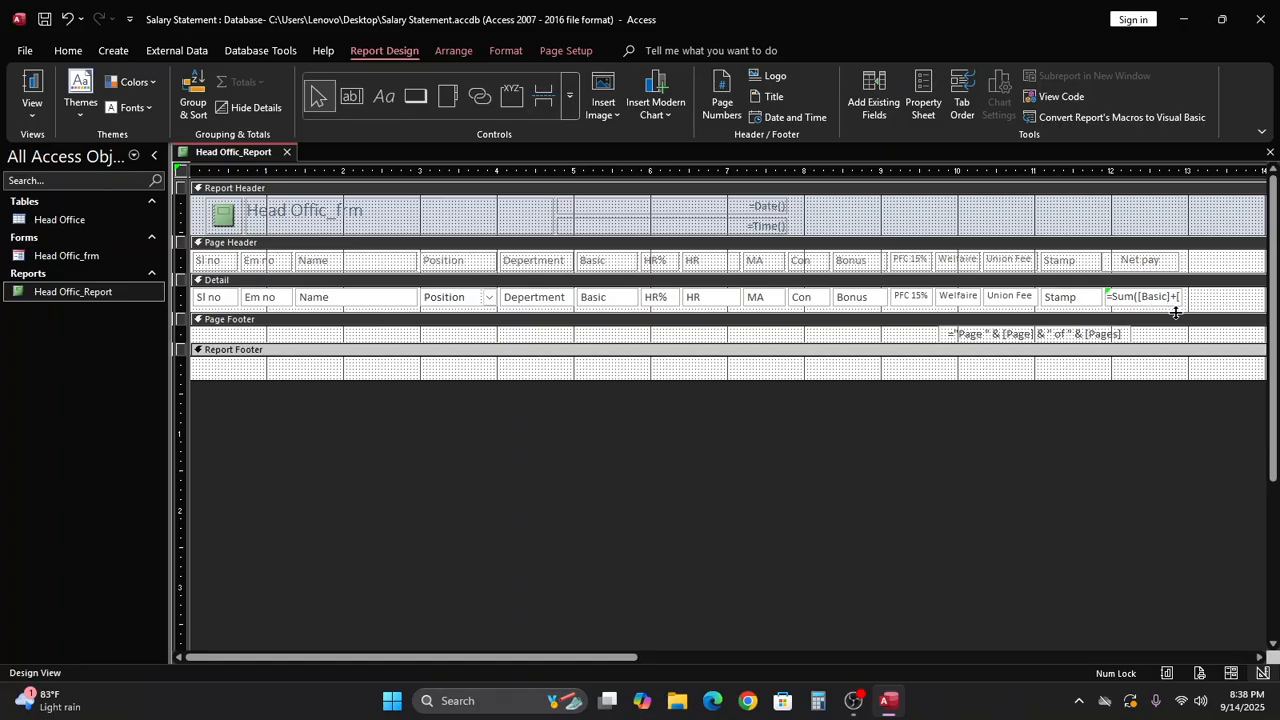
{"action": "left_click", "coordinate": [928, 95]}
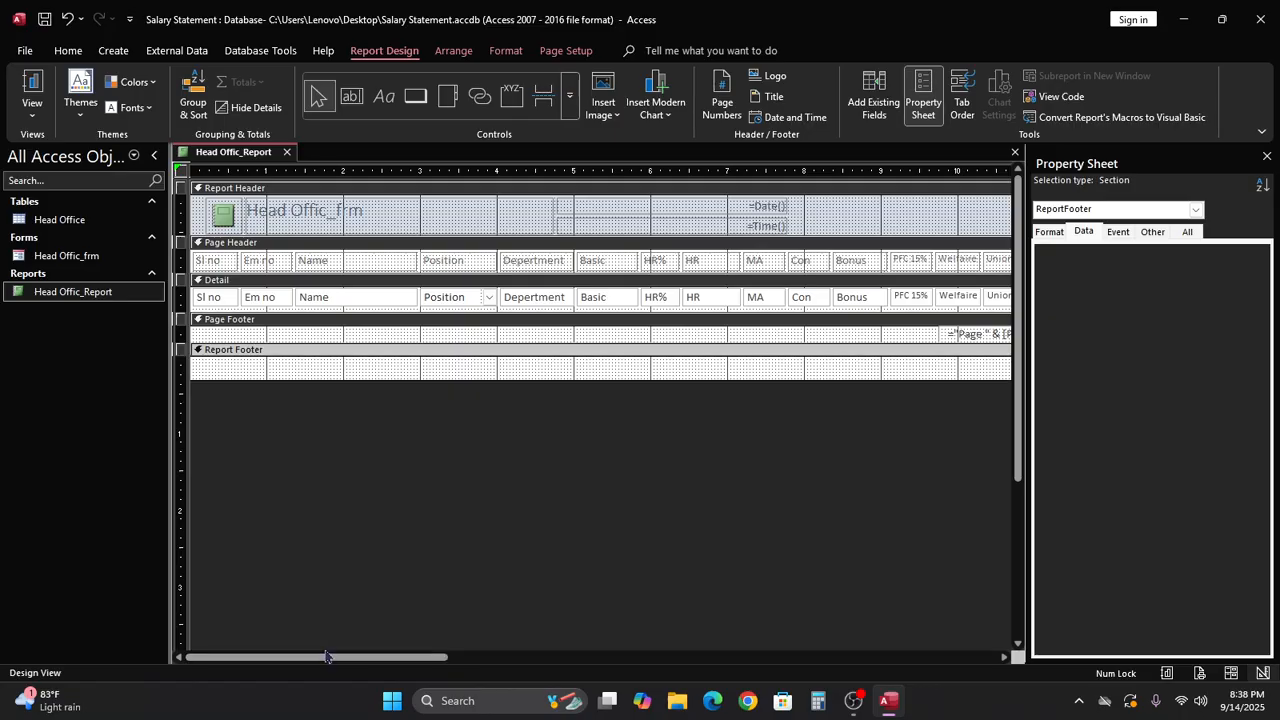
{"action": "left_click_drag", "start_coordinate": [328, 657], "coordinate": [601, 640]}
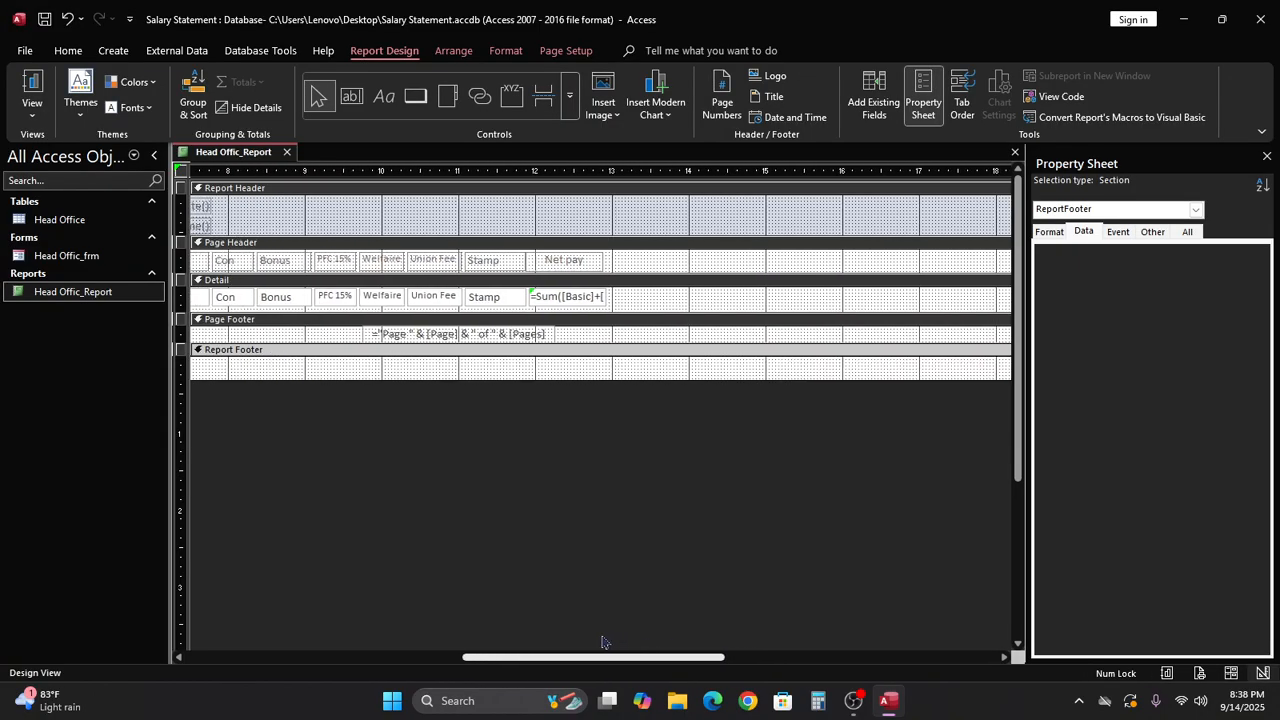
{"action": "right_click", "coordinate": [582, 299]}
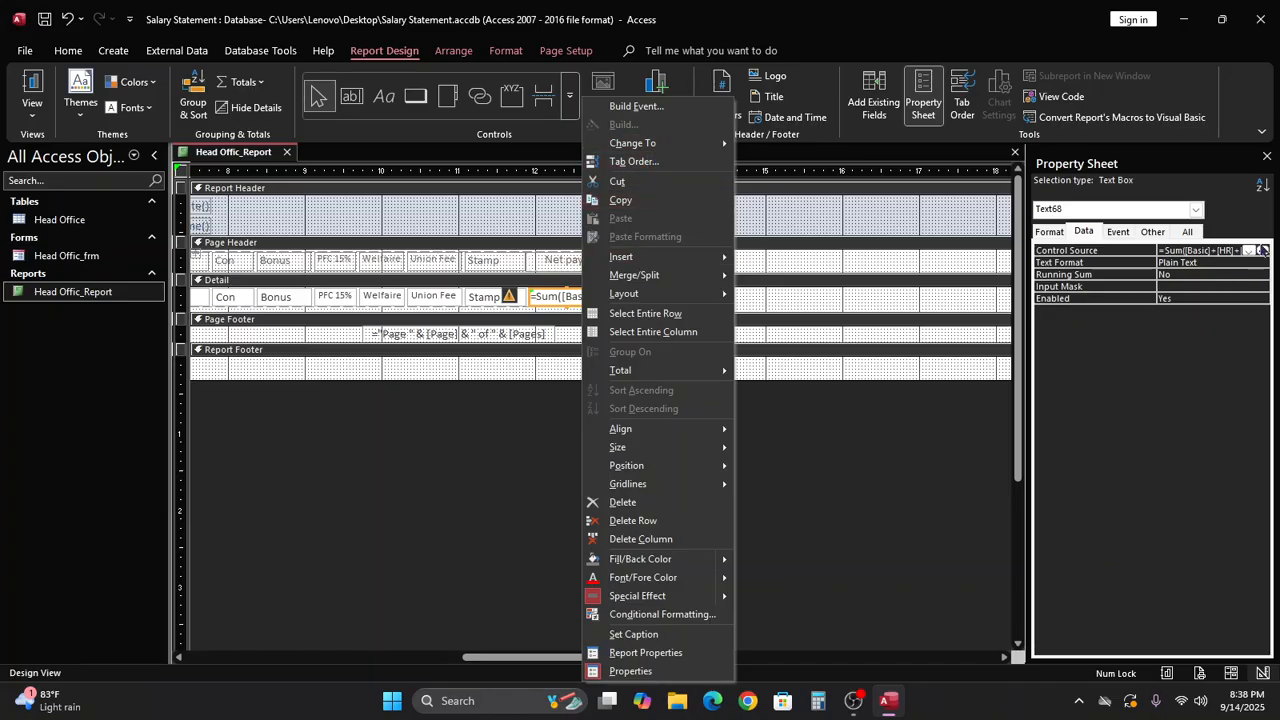
{"action": "left_click", "coordinate": [1250, 252]}
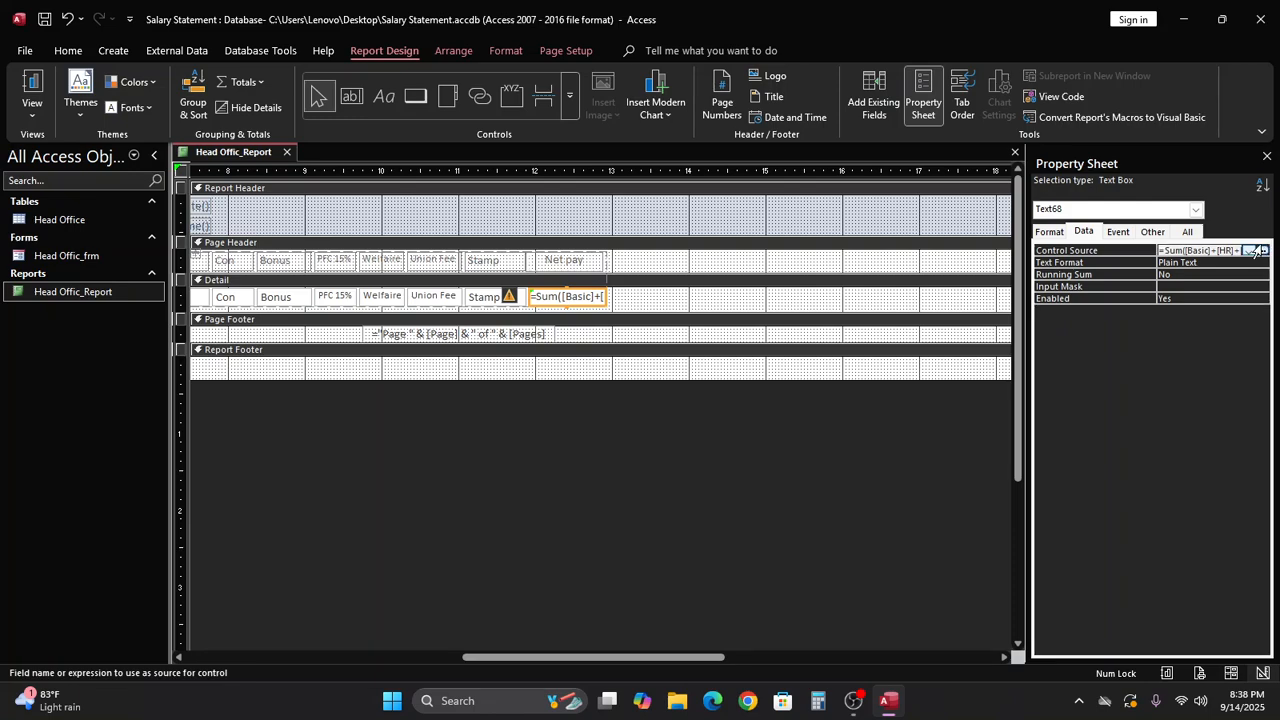
{"action": "left_click", "coordinate": [1262, 251]}
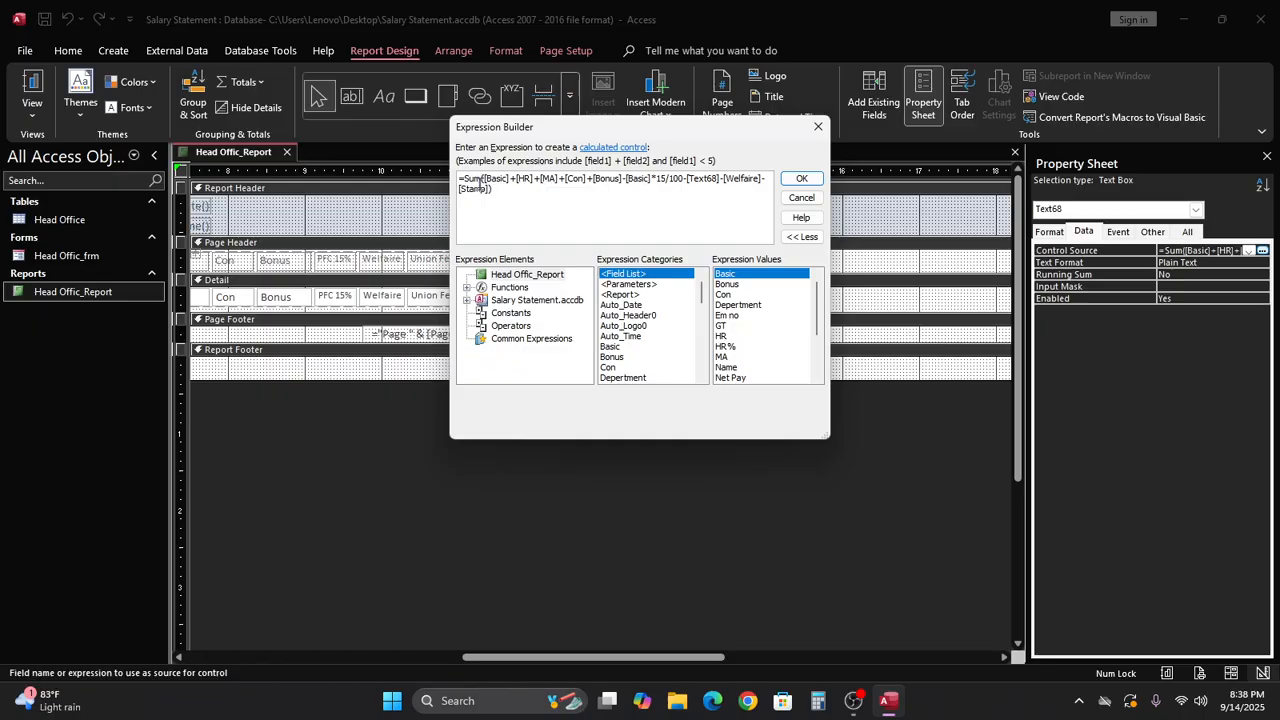
Step: Remove the Sum function name and the closing parenthesis from the Net pay expression and try to apply it
{"action": "left_click", "coordinate": [506, 181]}
{"action": "key", "text": "BackSpace"}
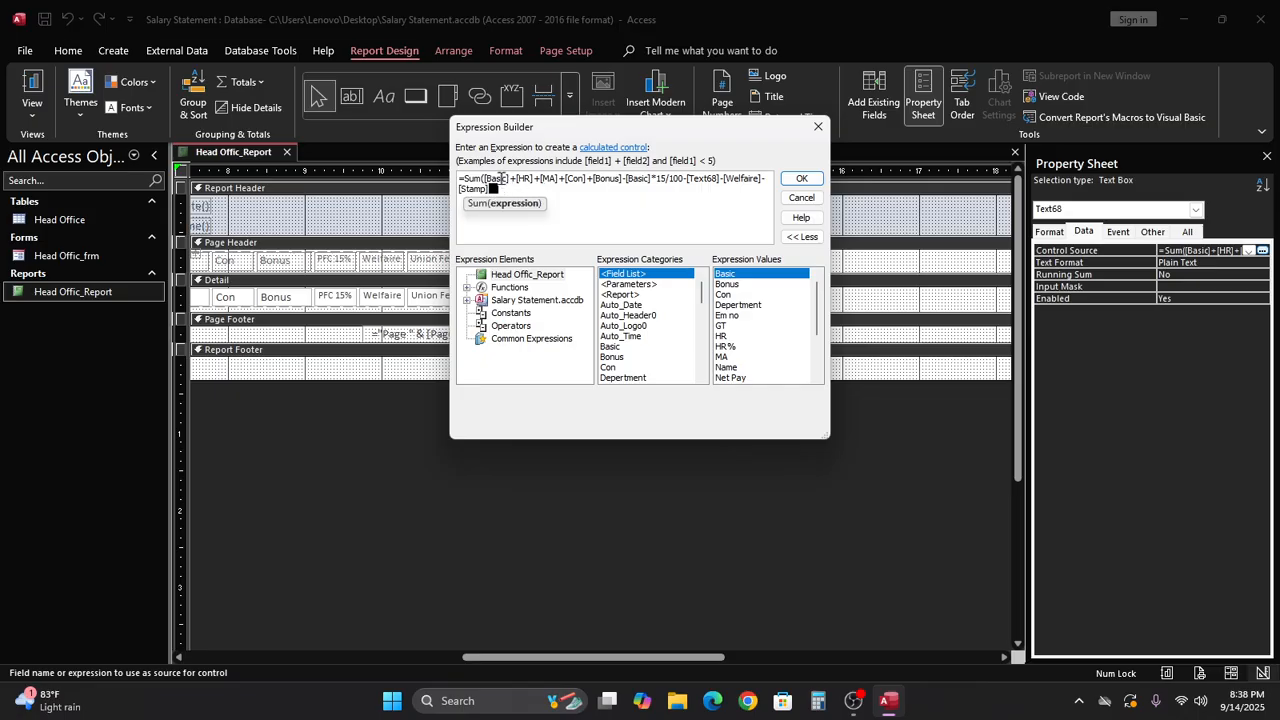
{"action": "left_click_drag", "start_coordinate": [485, 178], "coordinate": [496, 180]}
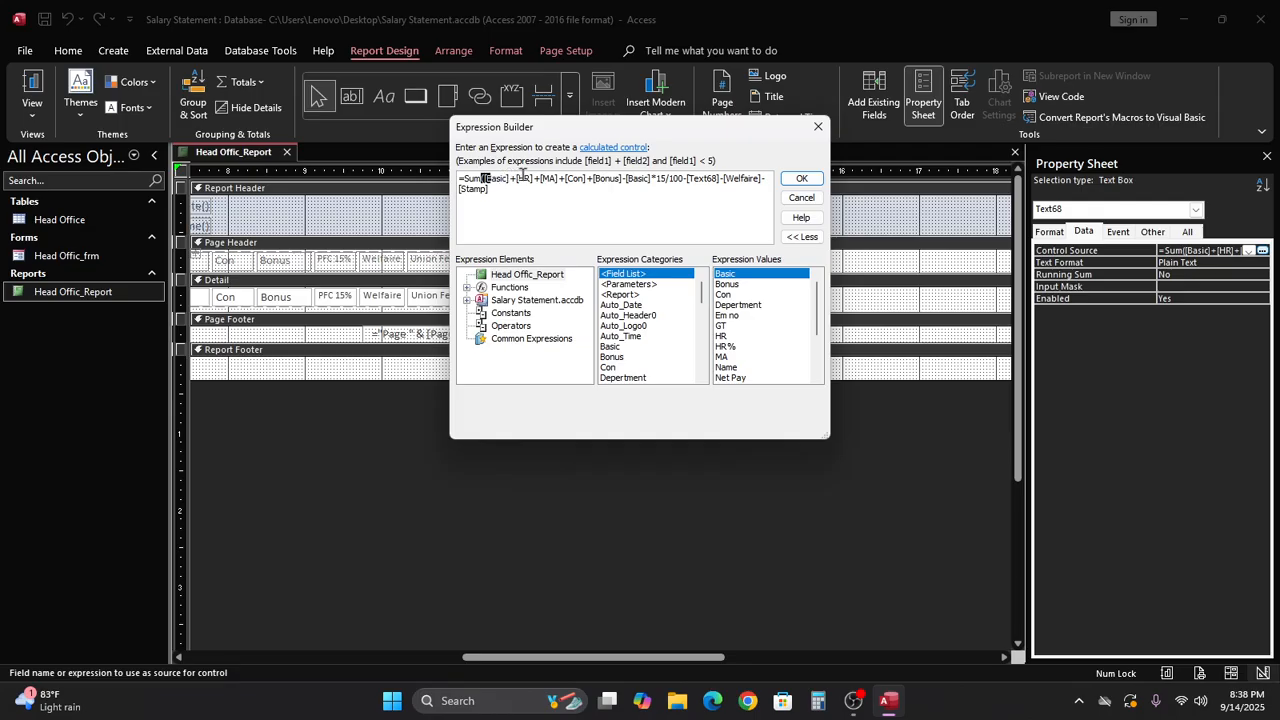
{"action": "key", "text": "BackSpace"}
{"action": "key", "text": "BackSpace"}
{"action": "key", "text": "BackSpace"}
{"action": "key", "text": "BackSpace"}
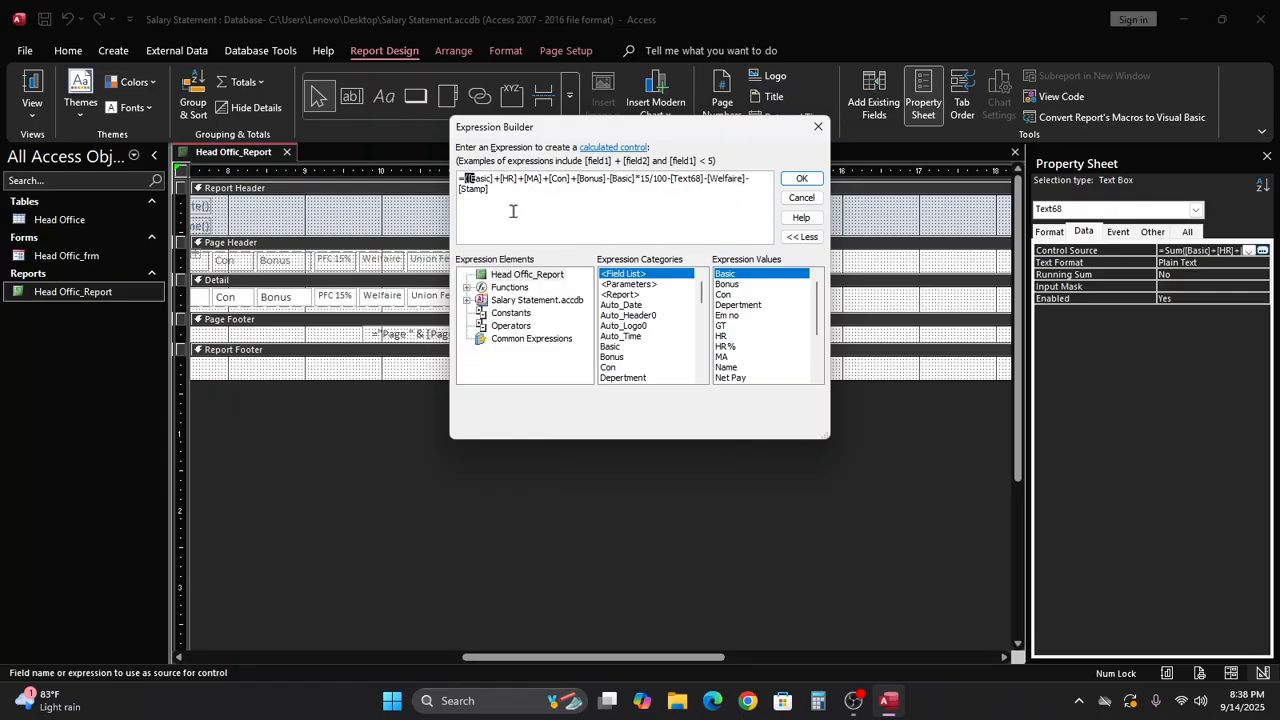
{"action": "left_click", "coordinate": [816, 182]}
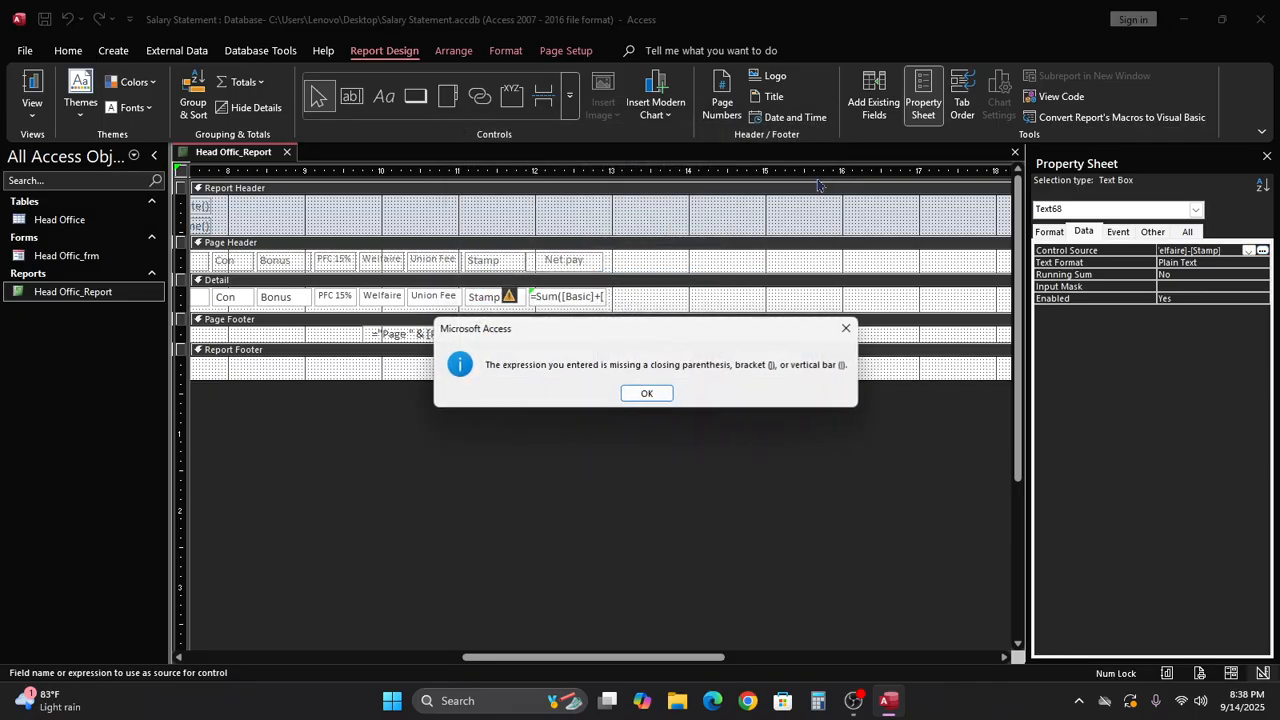
{"action": "left_click", "coordinate": [647, 393]}
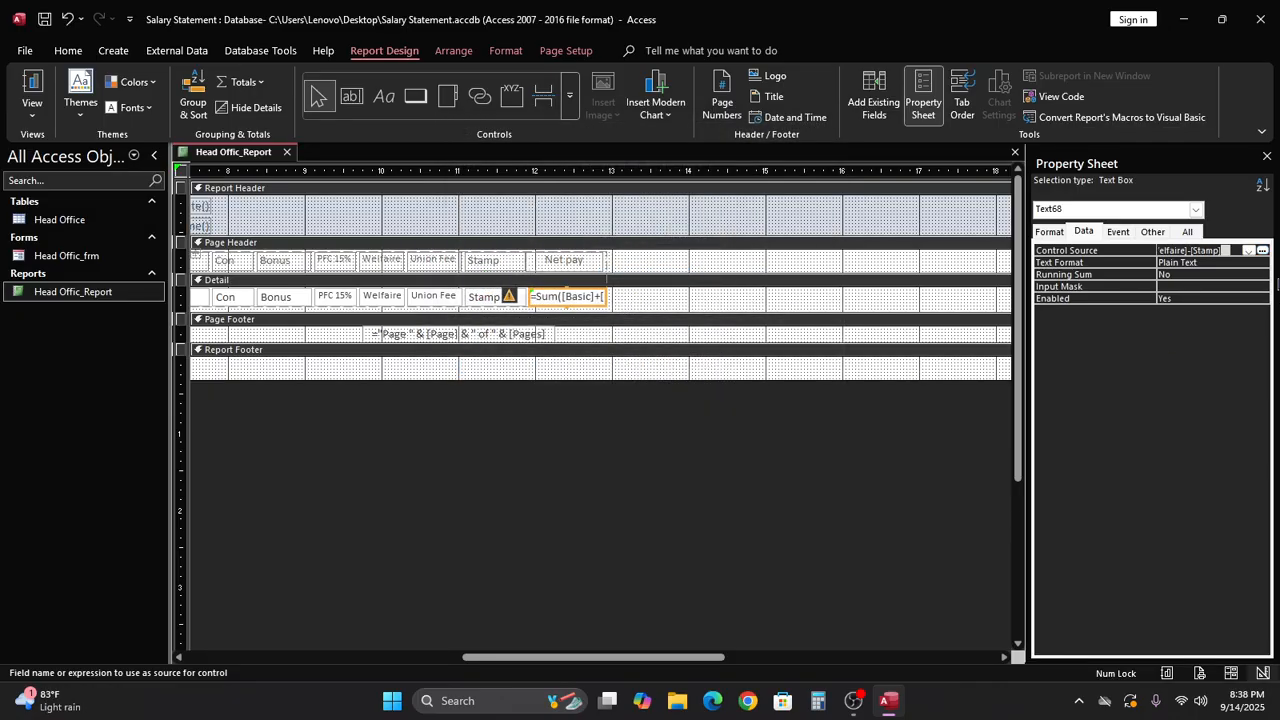
Step: Remove the leftover opening parenthesis before [Basic] in the Net pay expression and apply it as the Control Source
{"action": "left_click", "coordinate": [1262, 250]}
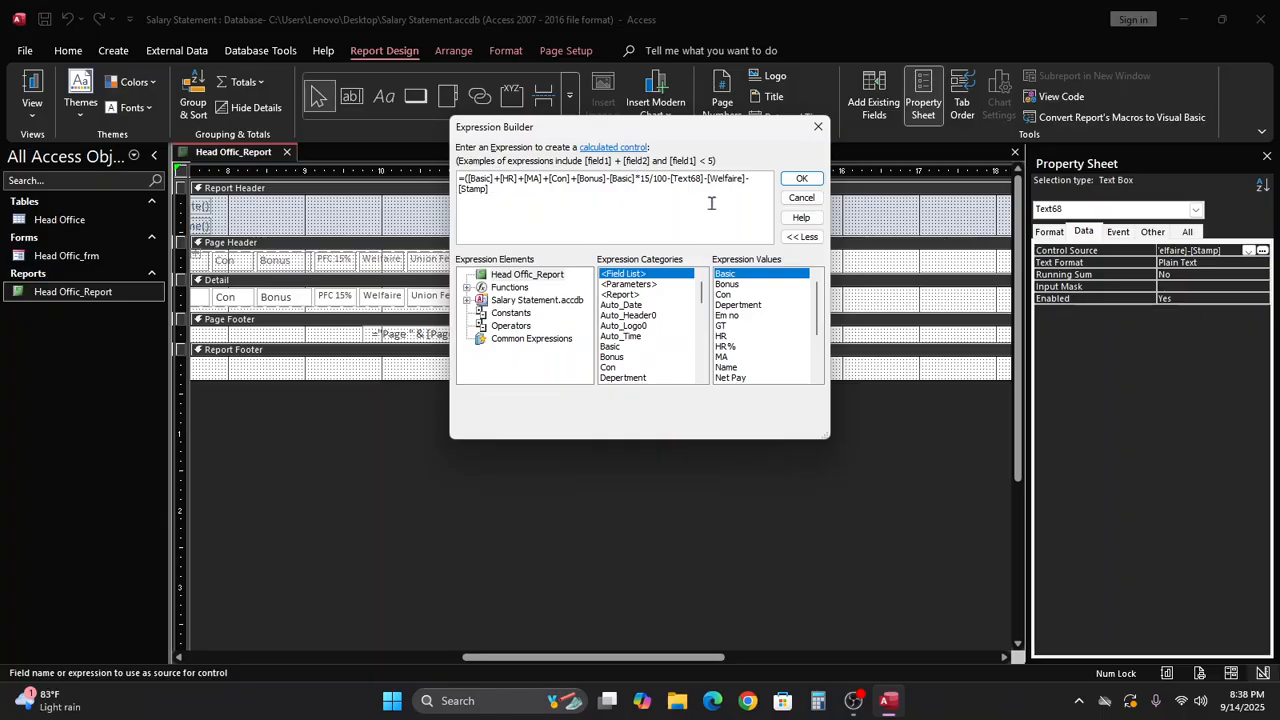
{"action": "left_click", "coordinate": [465, 178]}
{"action": "type", "text": "("}
{"action": "key", "text": "Right"}
{"action": "key", "text": "Delete"}
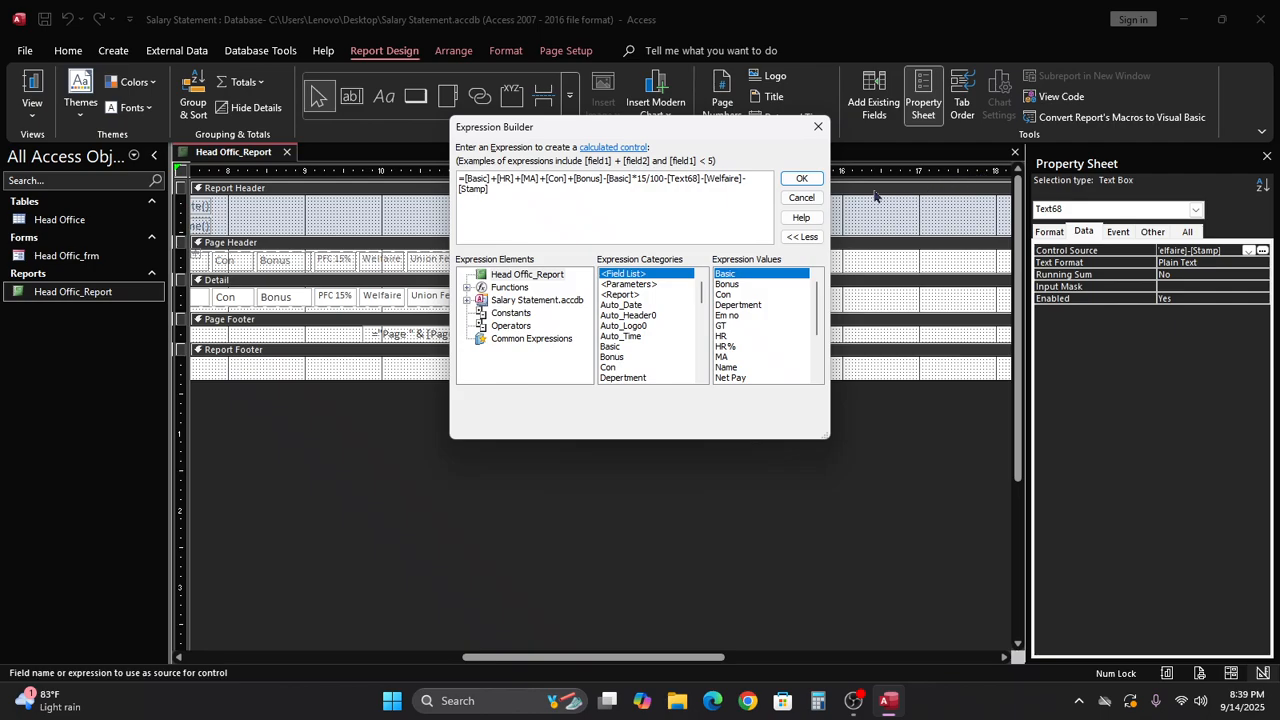
{"action": "left_click", "coordinate": [805, 178]}
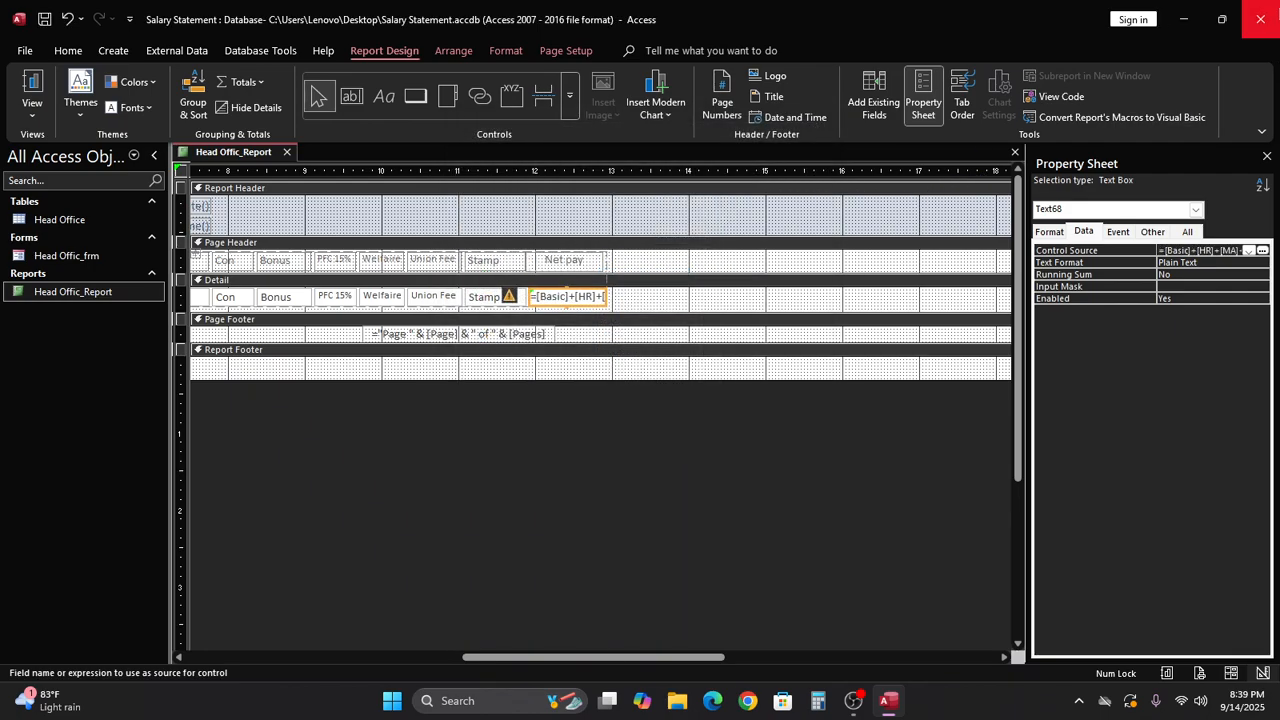
Step: Display the report in Report View to check the Net pay column, and return to Design View
{"action": "left_click", "coordinate": [33, 108]}
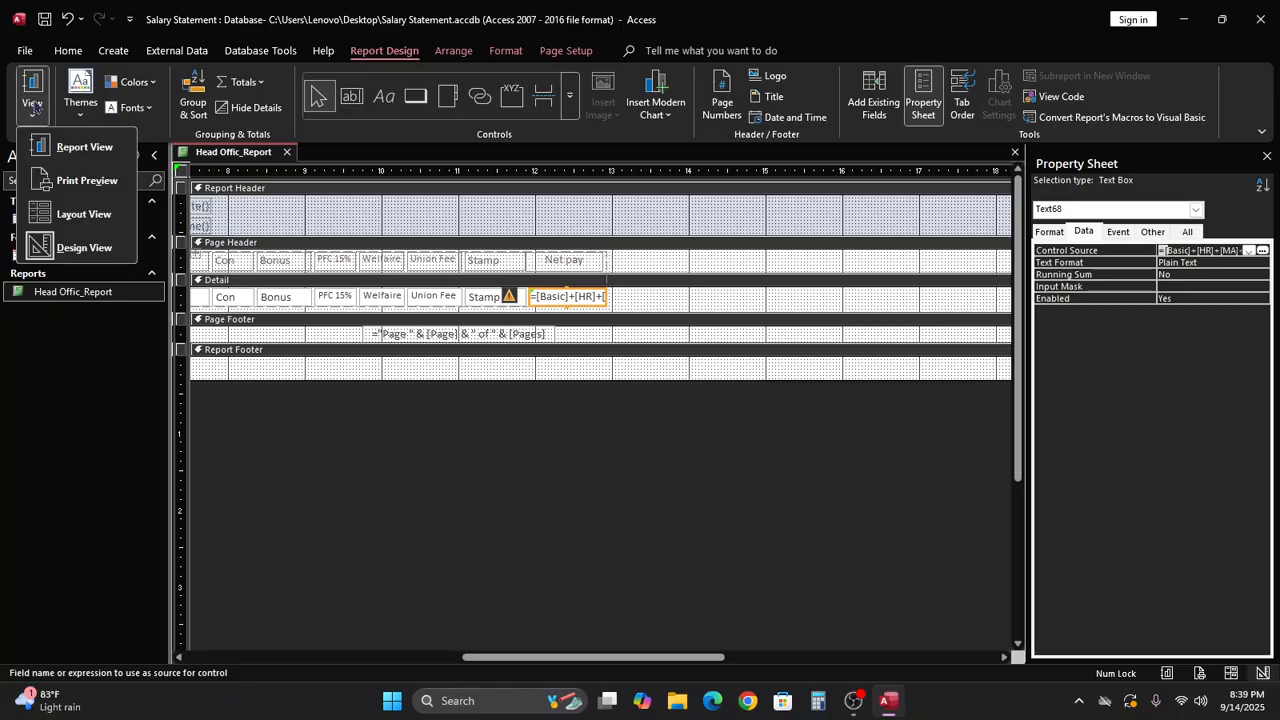
{"action": "left_click", "coordinate": [33, 88]}
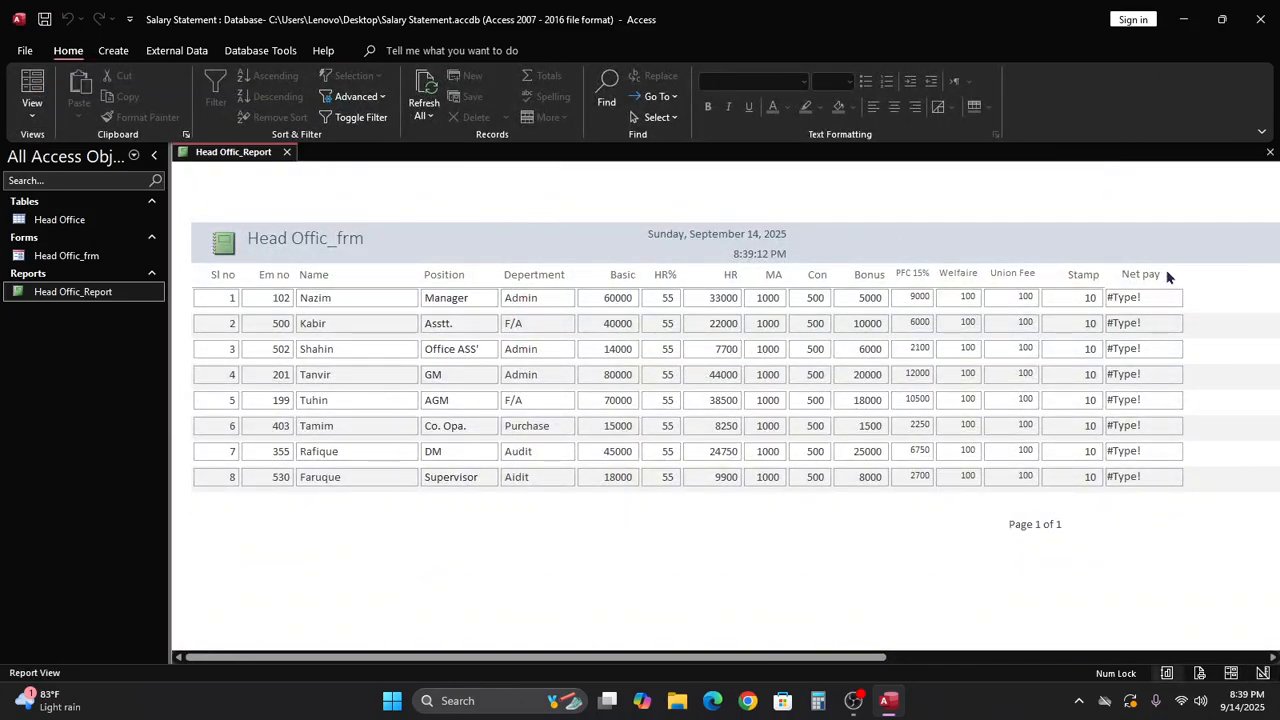
{"action": "right_click", "coordinate": [879, 524]}
{"action": "left_click", "coordinate": [937, 342]}
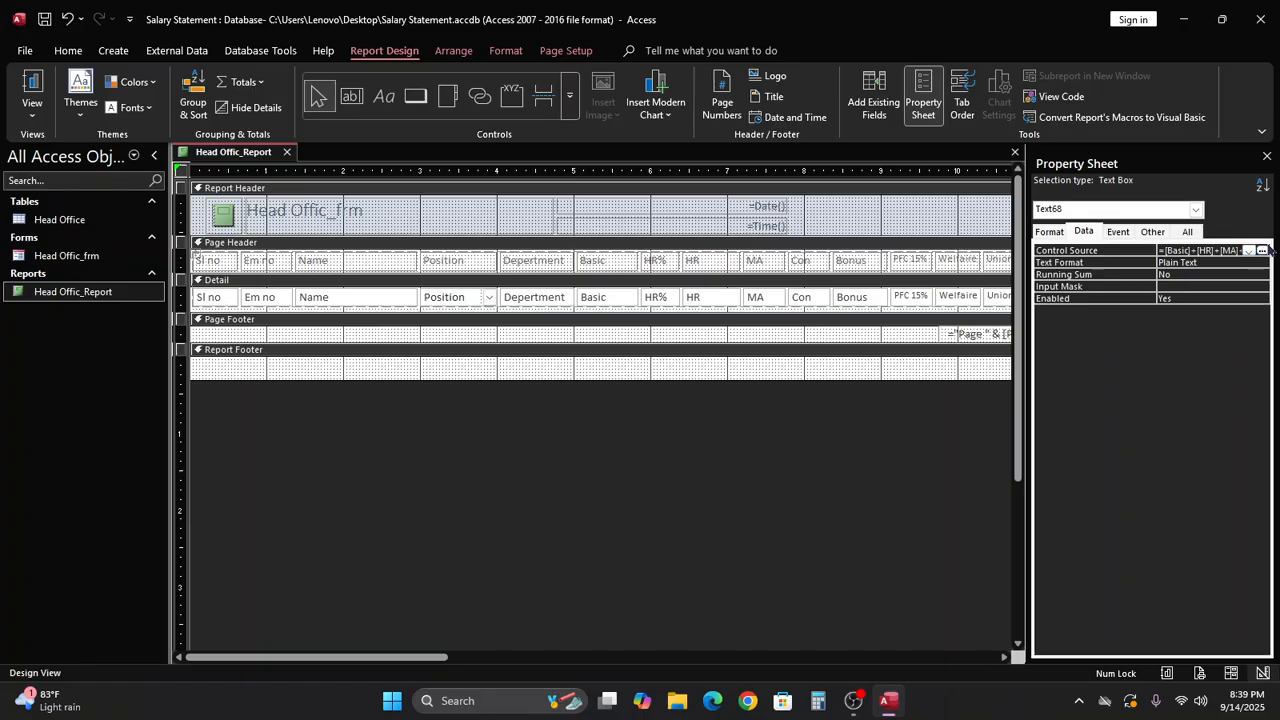
Step: Reopen the Net pay text box's expression in the Expression Builder and delete the HR name after the first plus sign
{"action": "left_click", "coordinate": [1266, 157]}
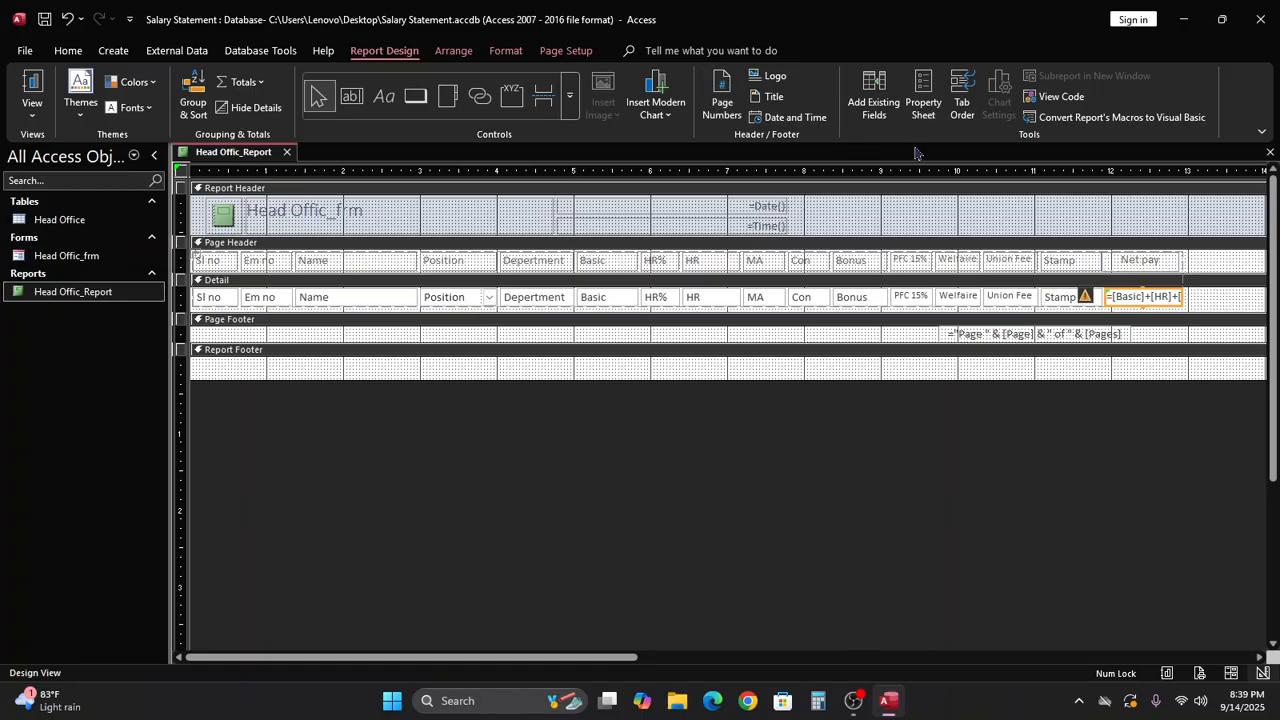
{"action": "left_click", "coordinate": [924, 100]}
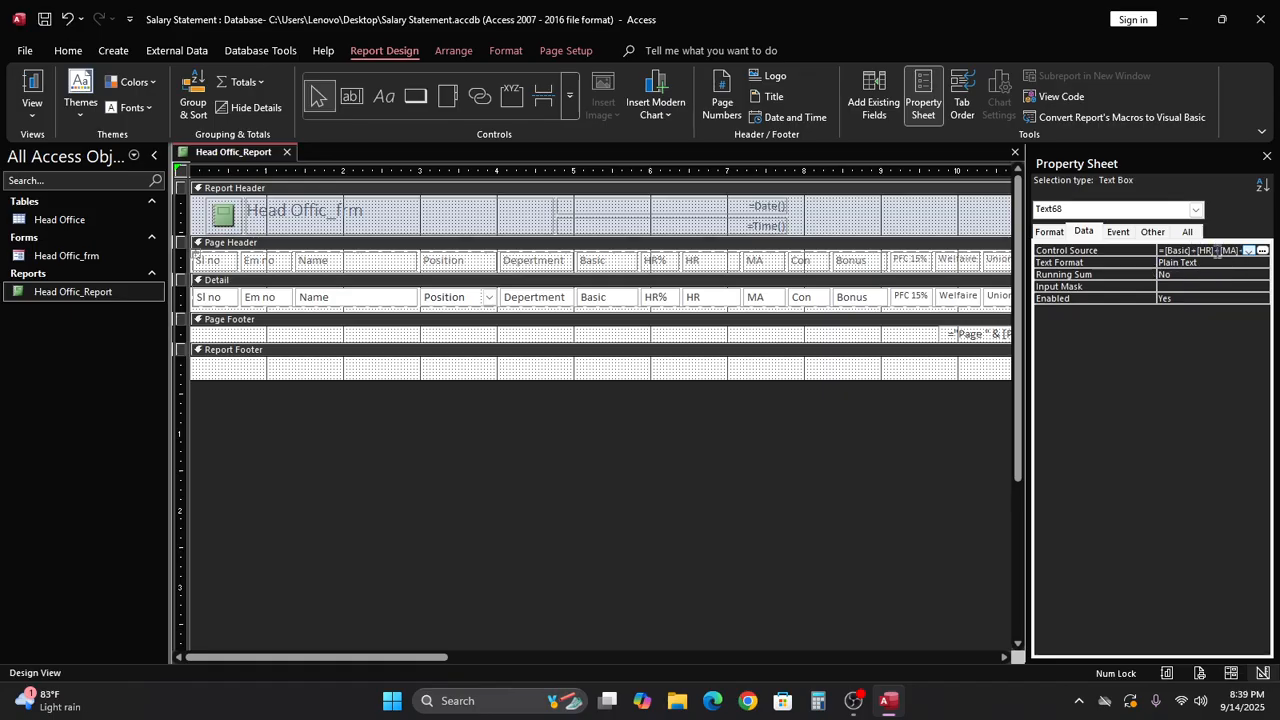
{"action": "left_click", "coordinate": [1262, 251]}
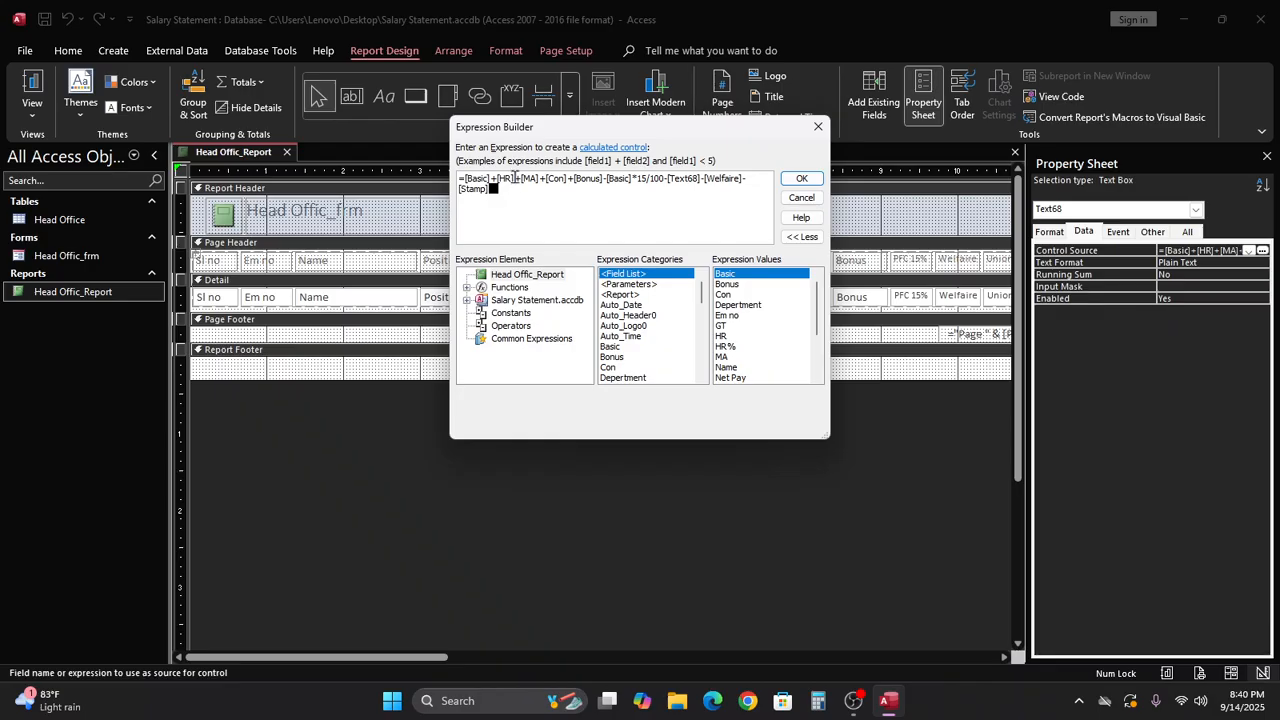
{"action": "double_click", "coordinate": [517, 177]}
{"action": "key", "text": "BackSpace"}
{"action": "key", "text": "BackSpace"}
{"action": "key", "text": "BackSpace"}
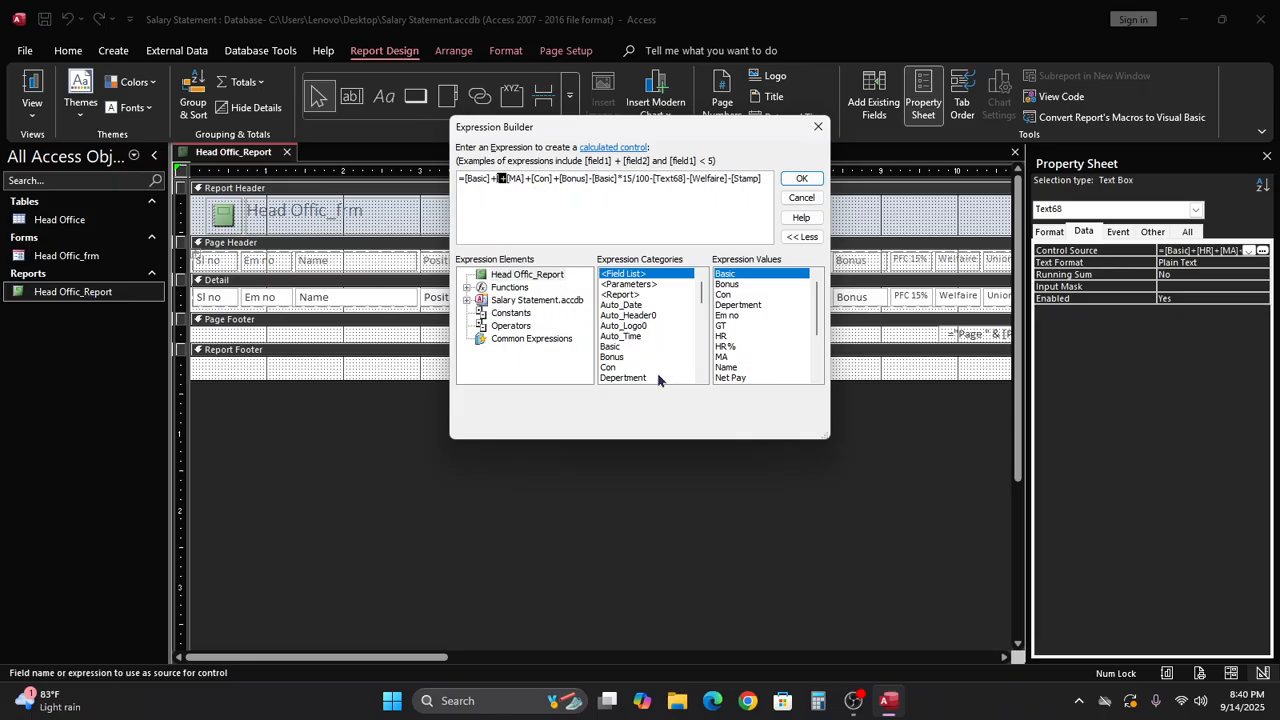
Step: Insert the Basic control in place of HR and remove the extra Expr placeholder and leftover characters before +[MA]
{"action": "double_click", "coordinate": [612, 346]}
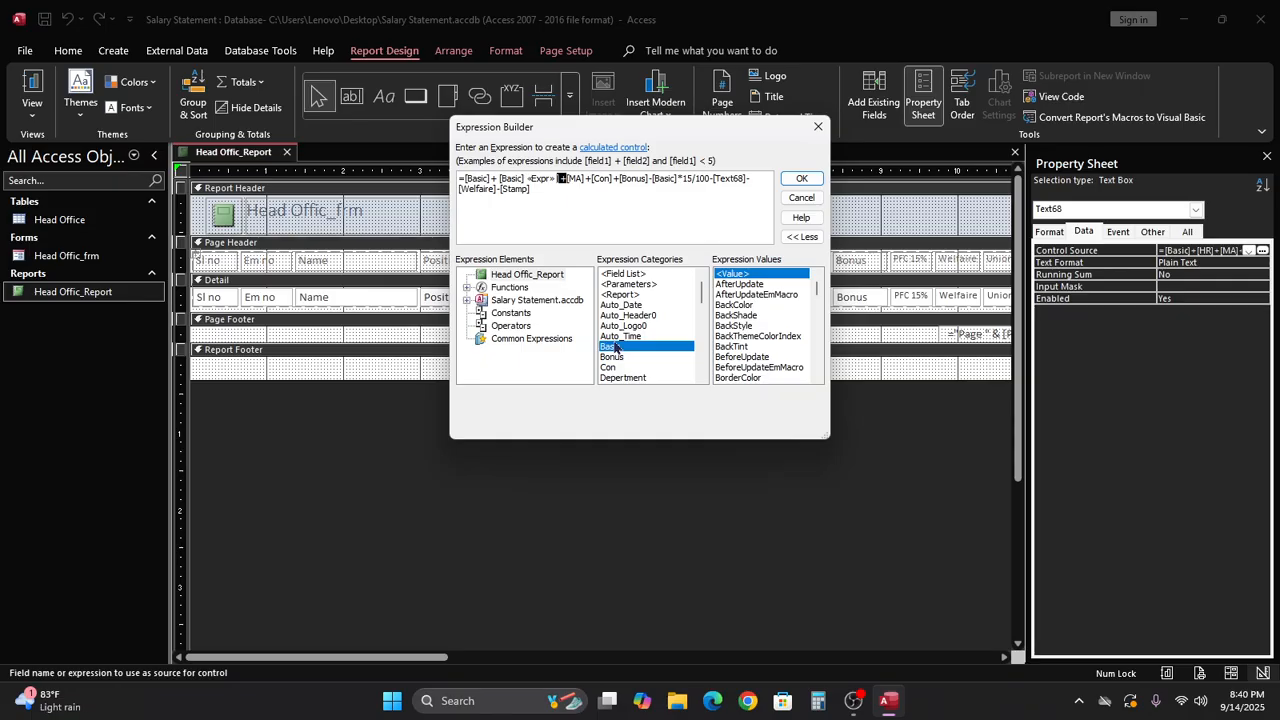
{"action": "key", "text": "BackSpace"}
{"action": "key", "text": "BackSpace"}
{"action": "key", "text": "BackSpace"}
{"action": "key", "text": "BackSpace"}
{"action": "key", "text": "BackSpace"}
{"action": "key", "text": "BackSpace"}
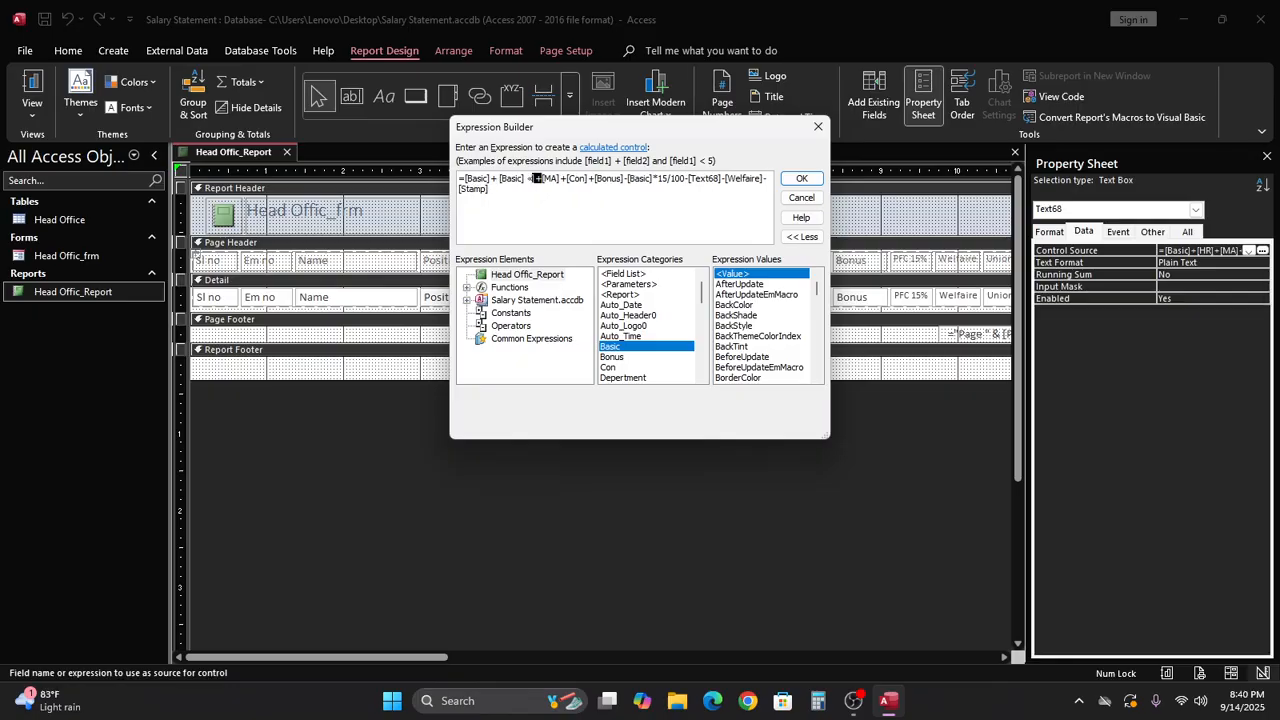
{"action": "key", "text": "BackSpace"}
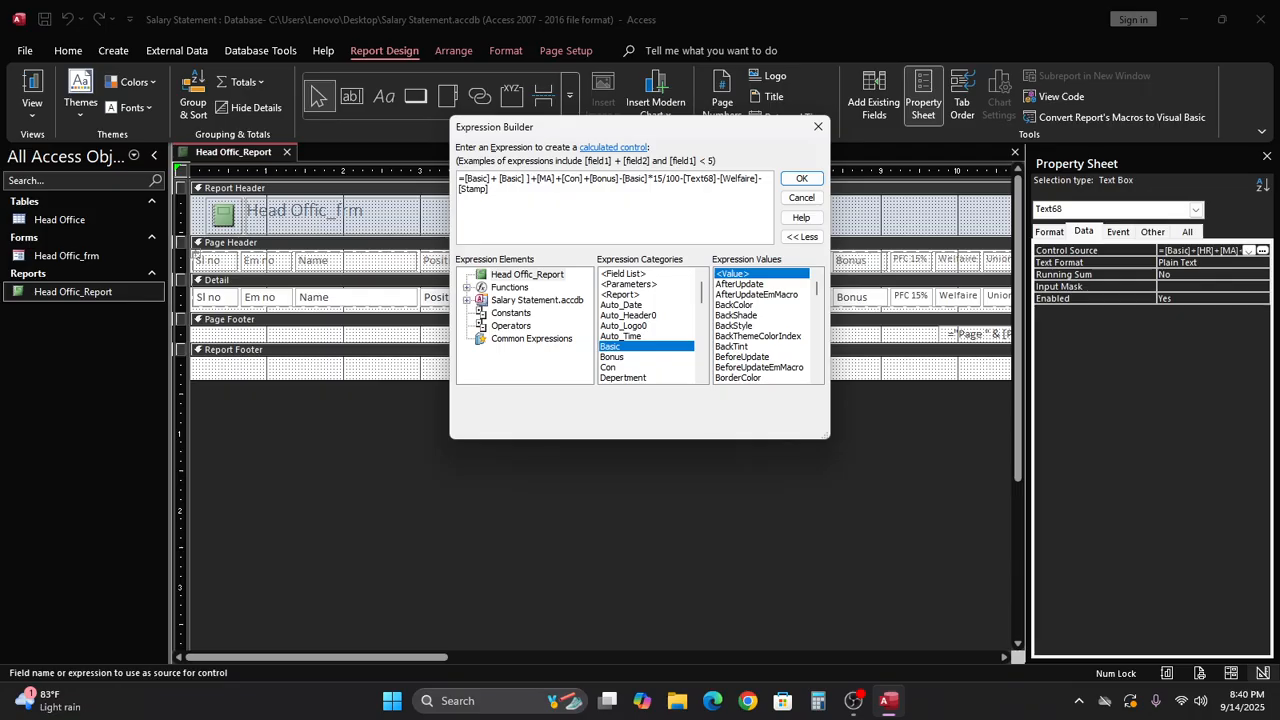
{"action": "key", "text": "BackSpace"}
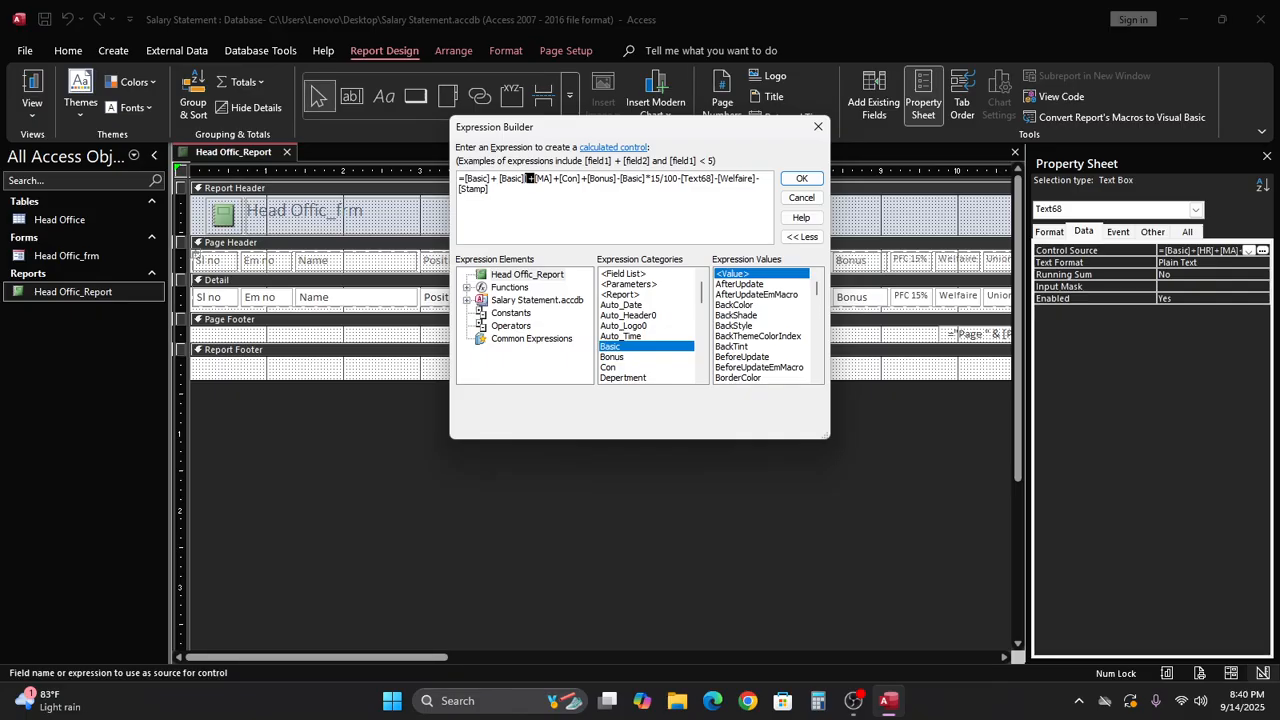
{"action": "key", "text": "BackSpace"}
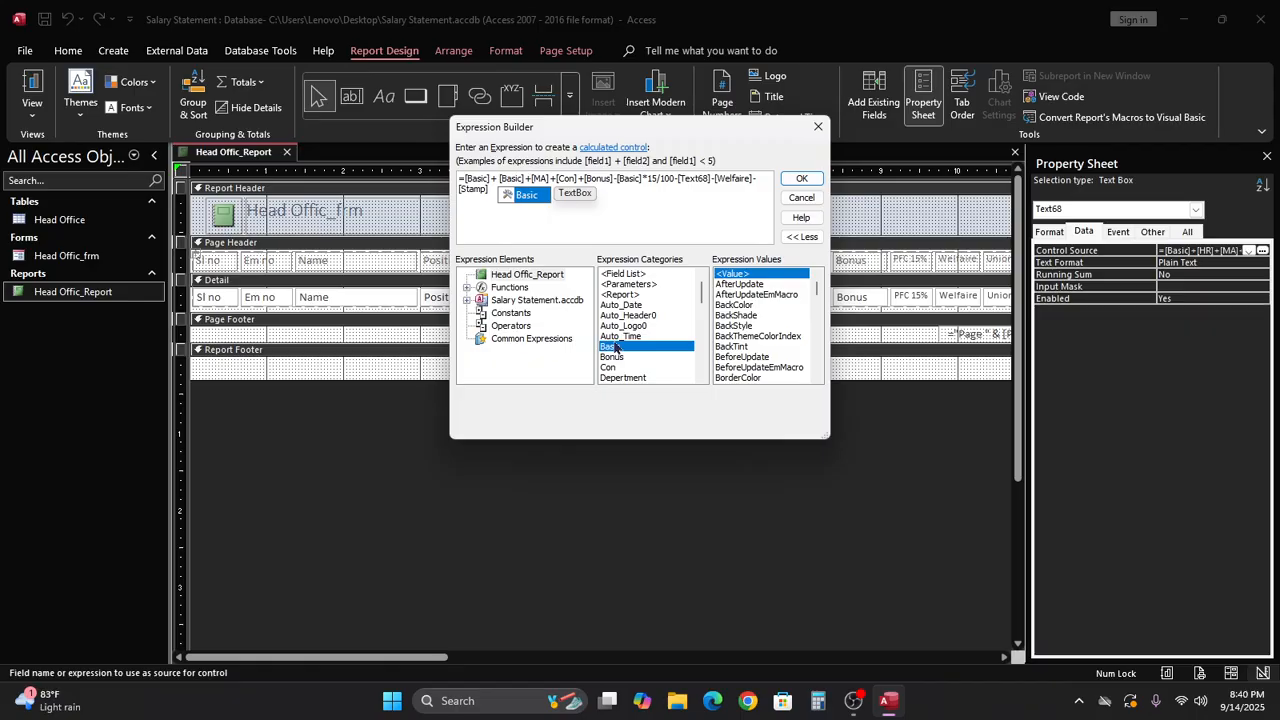
{"action": "type", "text": "+"}
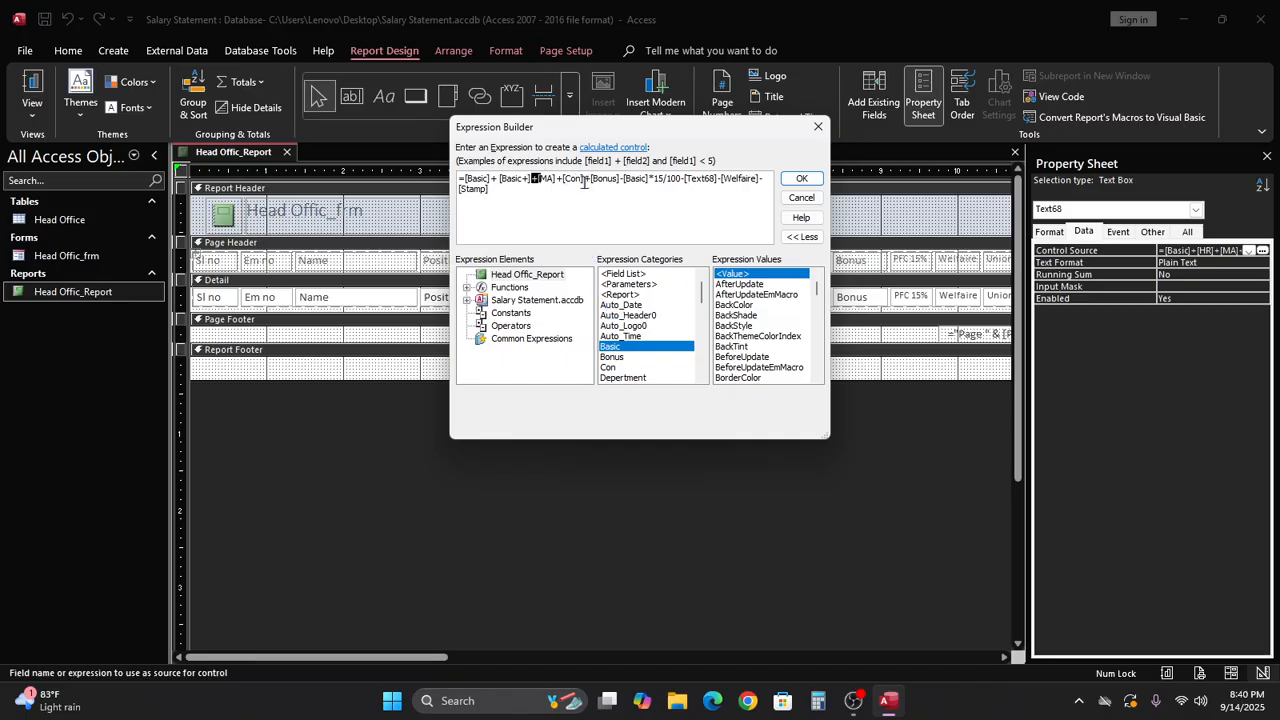
{"action": "key", "text": "BackSpace"}
{"action": "key", "text": "BackSpace"}
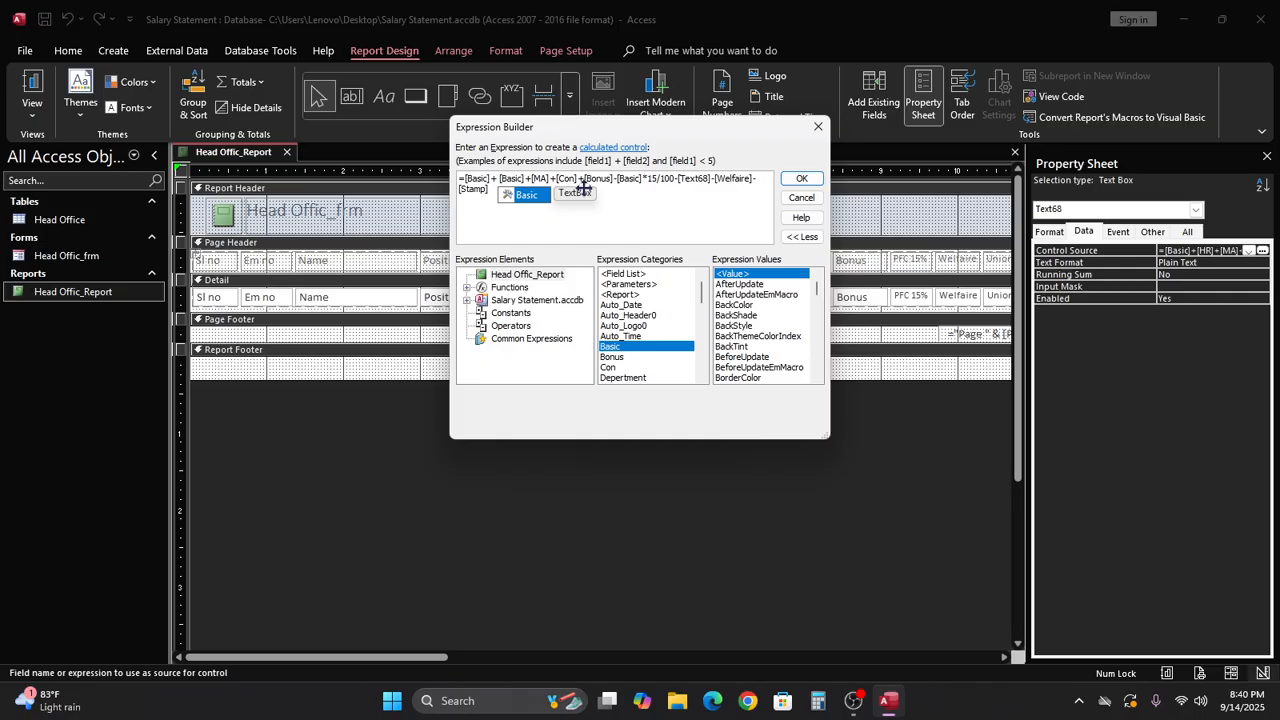
{"action": "type", "text": "+"}
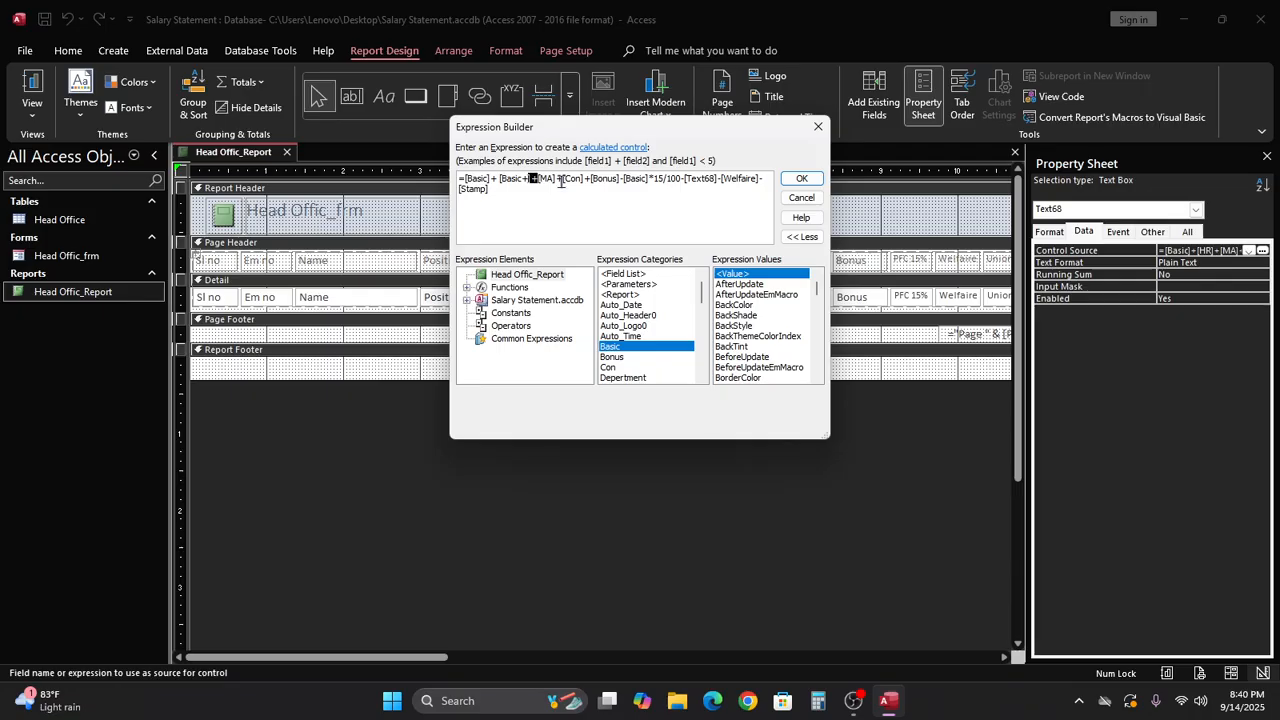
{"action": "key", "text": "BackSpace"}
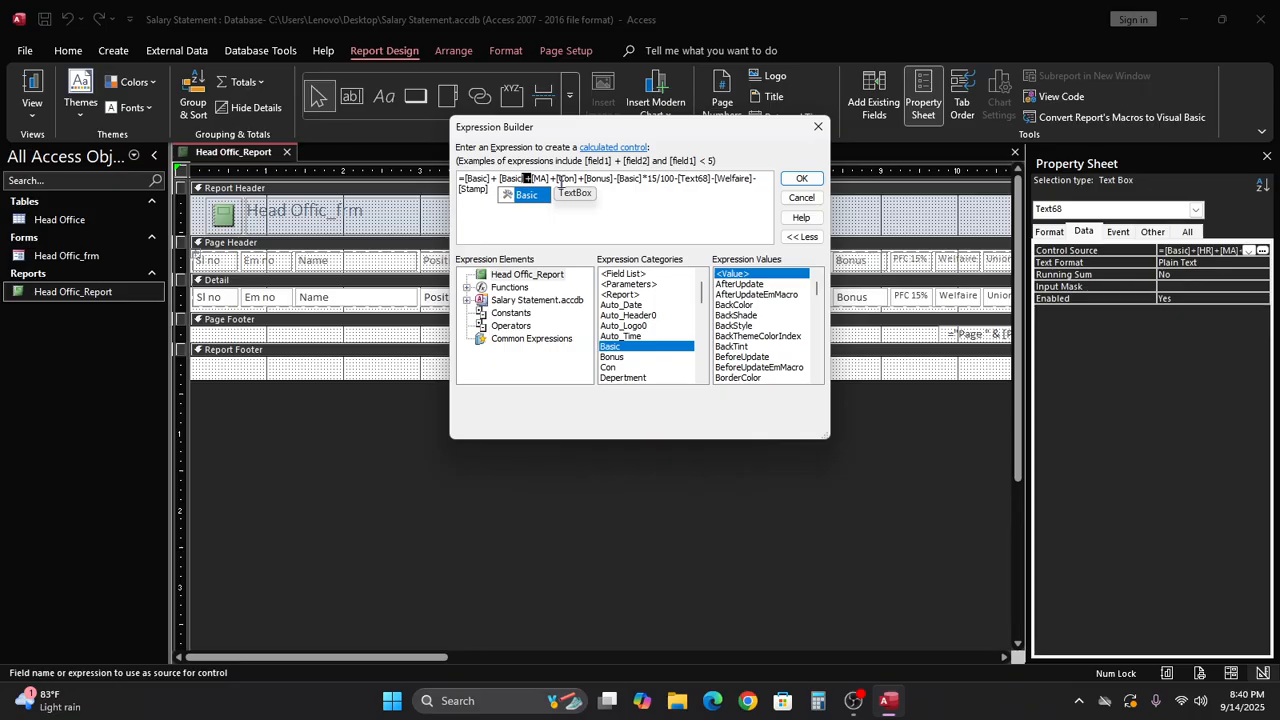
{"action": "left_click", "coordinate": [618, 349]}
{"action": "double_click", "coordinate": [618, 349]}
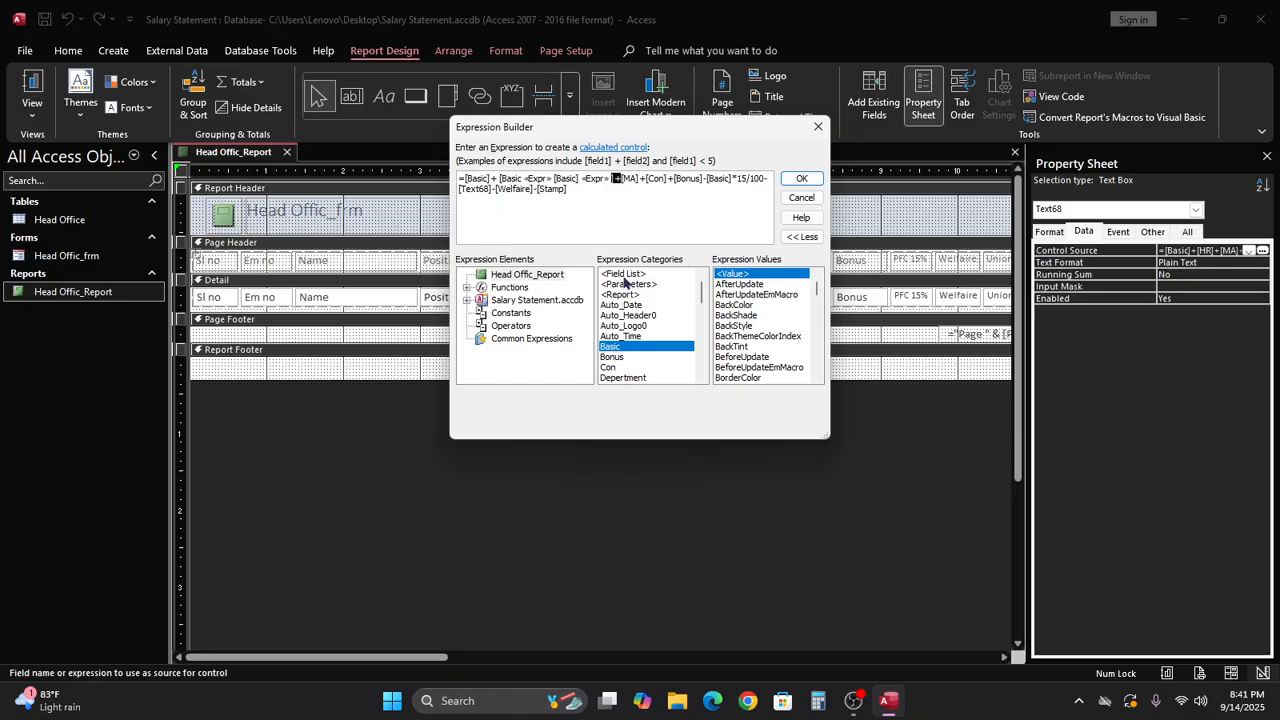
{"action": "key", "text": "ctrl+z"}
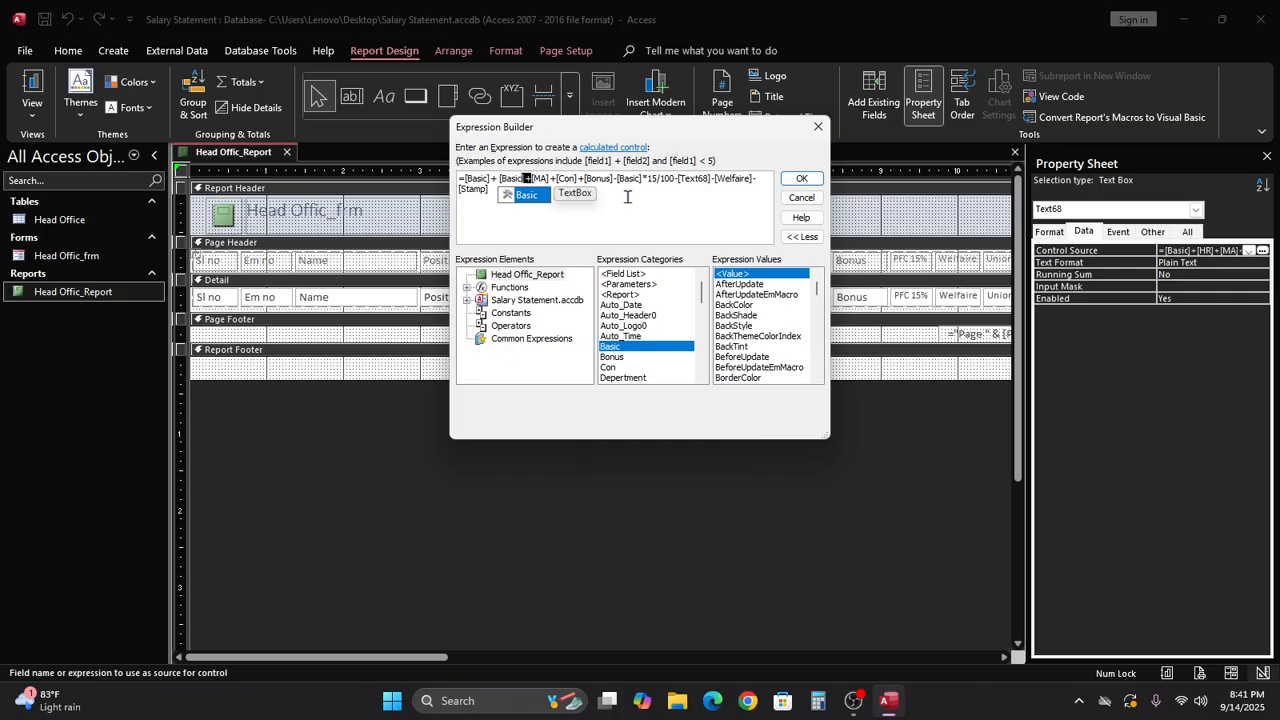
{"action": "key", "text": "Right"}
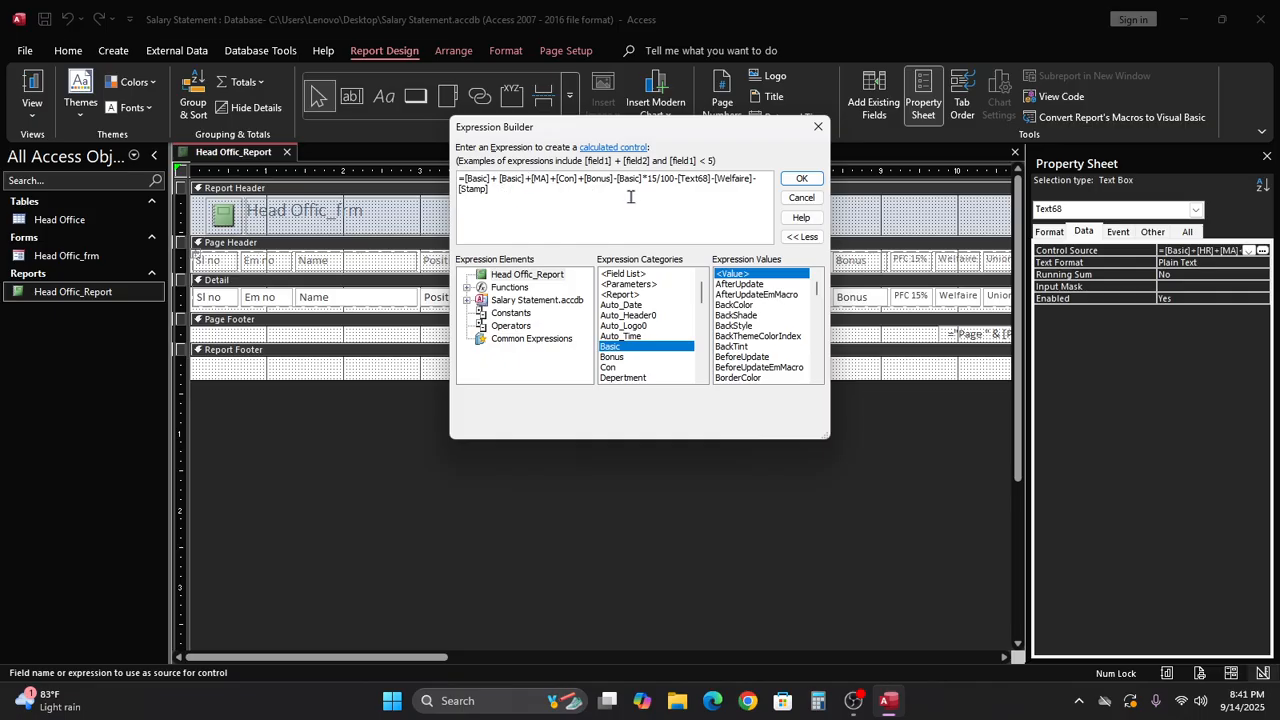
Step: Clear the entire Net pay expression in the Expression Builder
{"action": "double_click", "coordinate": [615, 348]}
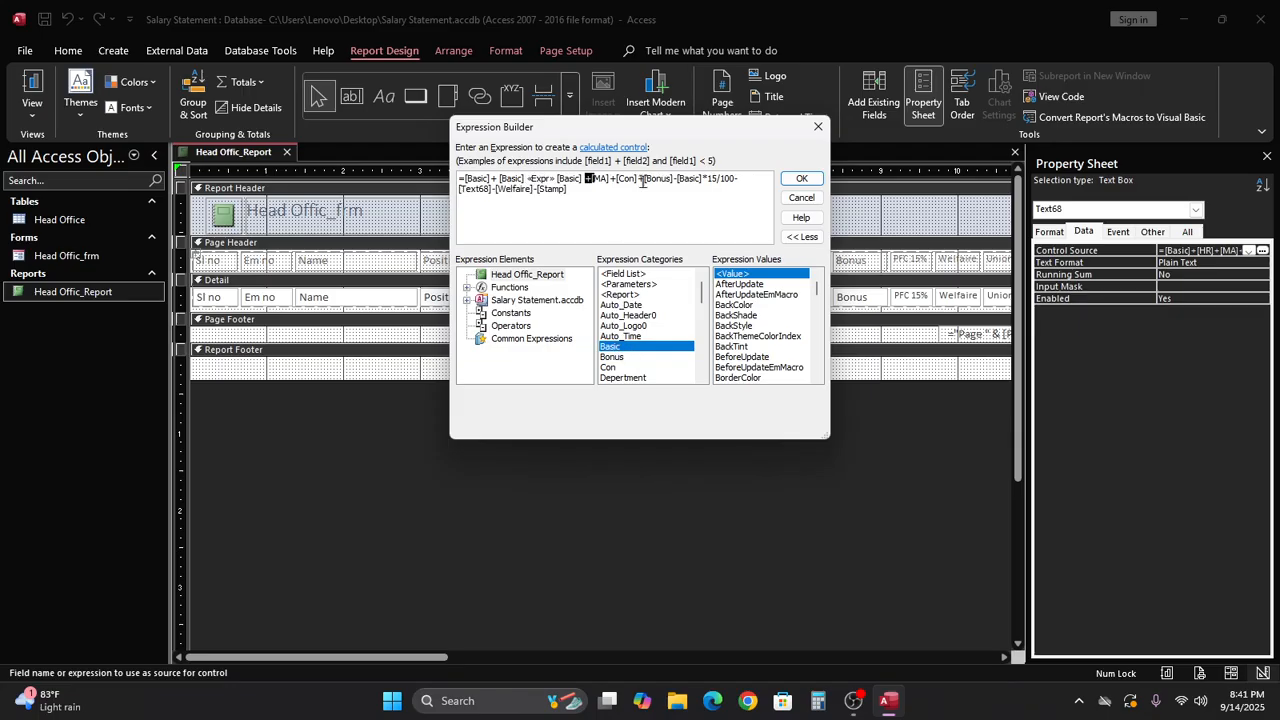
{"action": "left_click_drag", "start_coordinate": [595, 179], "coordinate": [466, 179]}
{"action": "left_click_drag", "start_coordinate": [596, 200], "coordinate": [444, 176]}
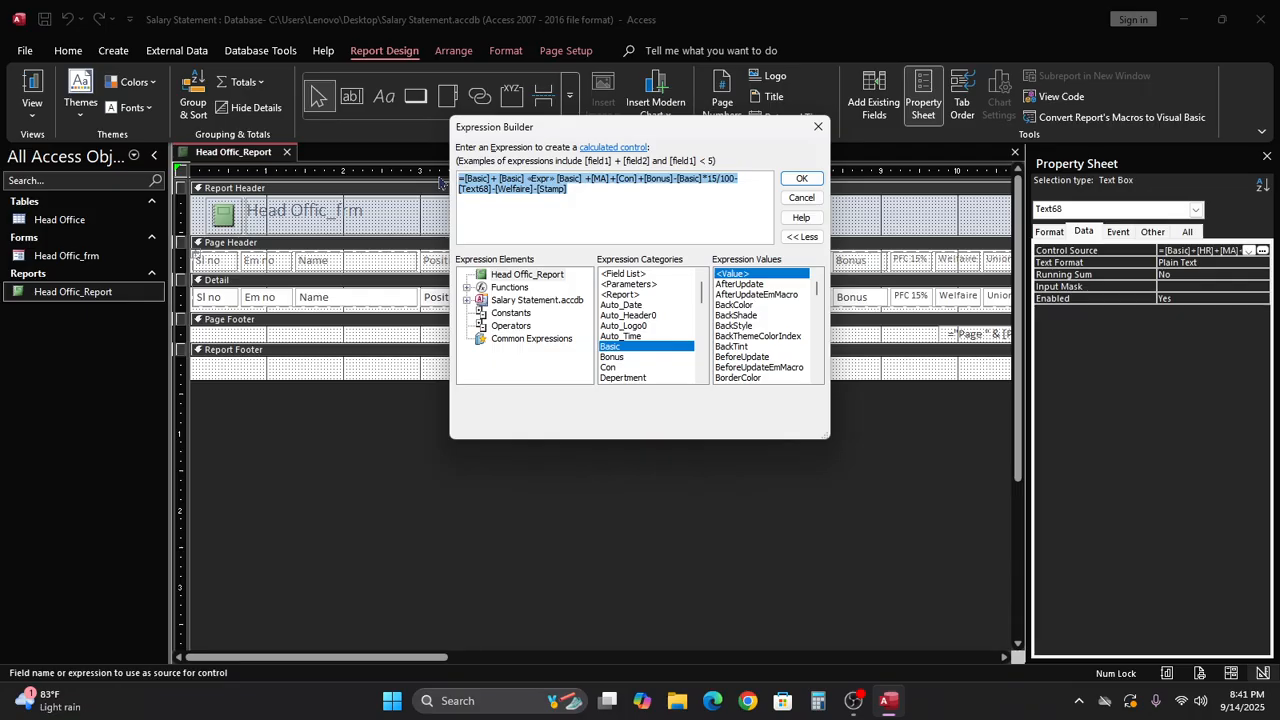
{"action": "key", "text": "Delete"}
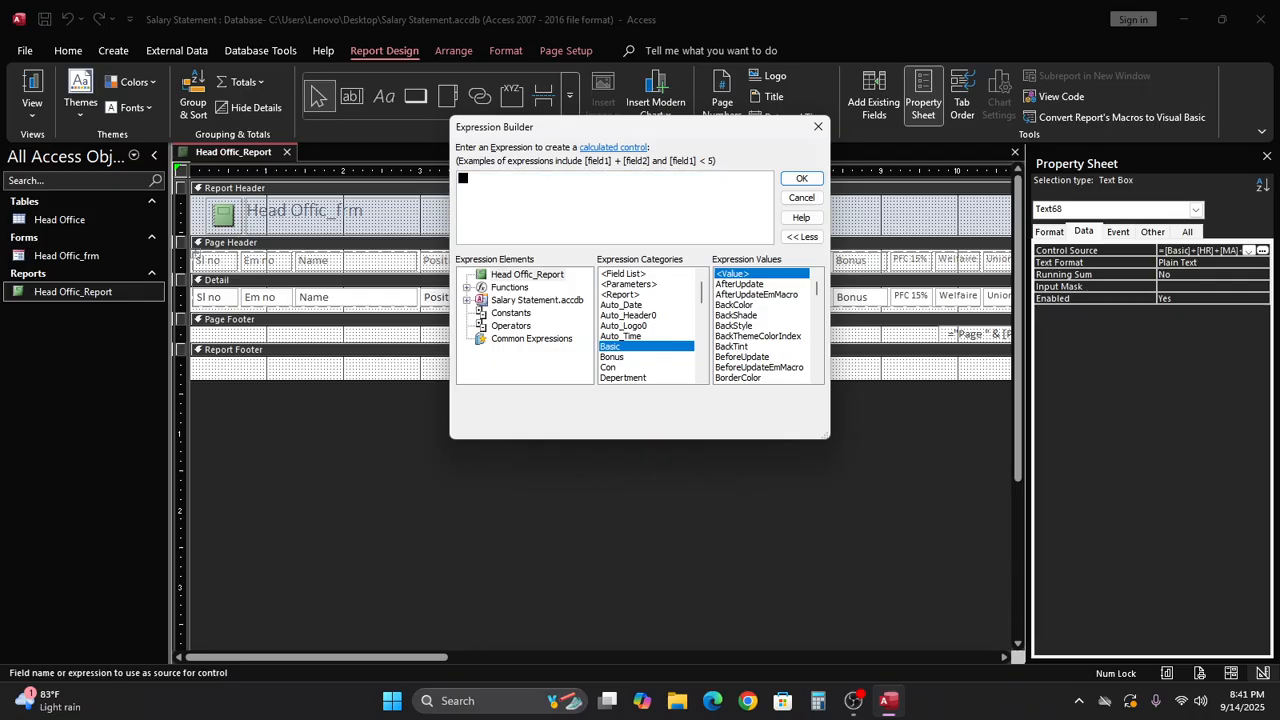
Step: Start a new Net pay expression as = [Basic] + [Basic] * [HR%] using the report's controls
{"action": "type", "text": "="}
{"action": "double_click", "coordinate": [609, 347]}
{"action": "type", "text": "+"}
{"action": "double_click", "coordinate": [612, 349]}
{"action": "type", "text": "*"}
{"action": "scroll", "coordinate": [617, 367], "scroll_direction": "down", "scroll_amount": 3}
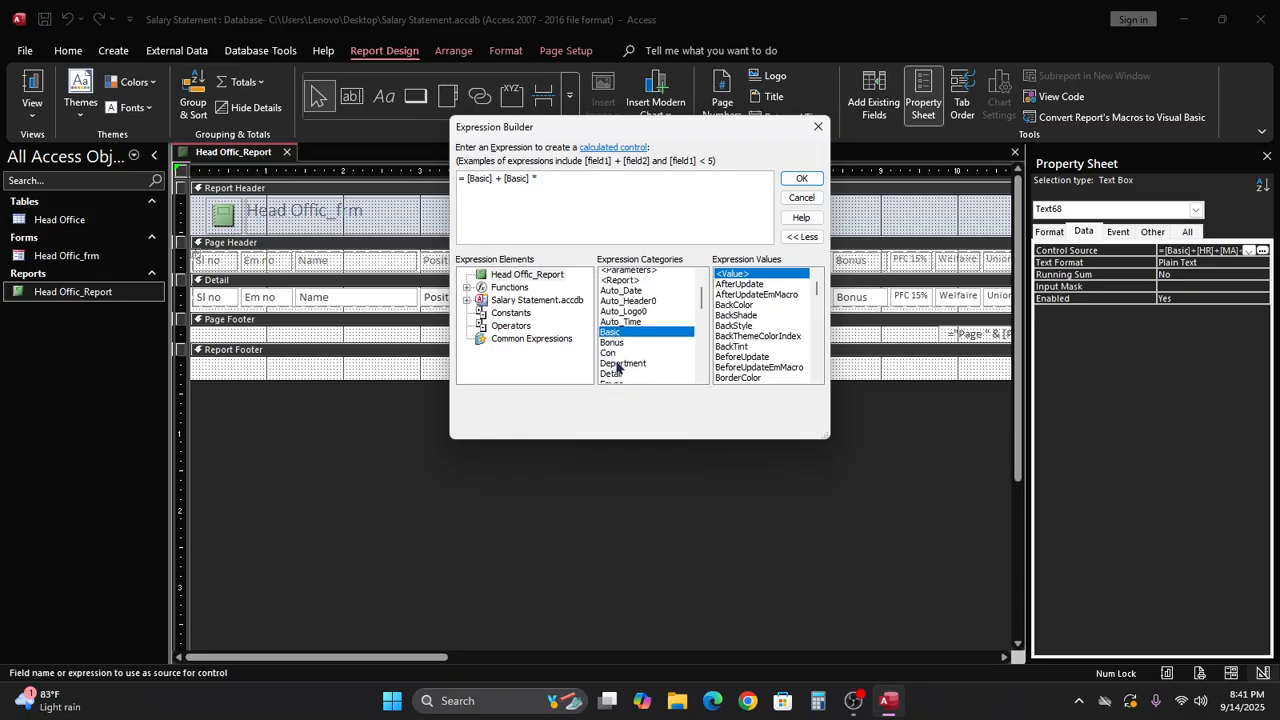
{"action": "double_click", "coordinate": [617, 358]}
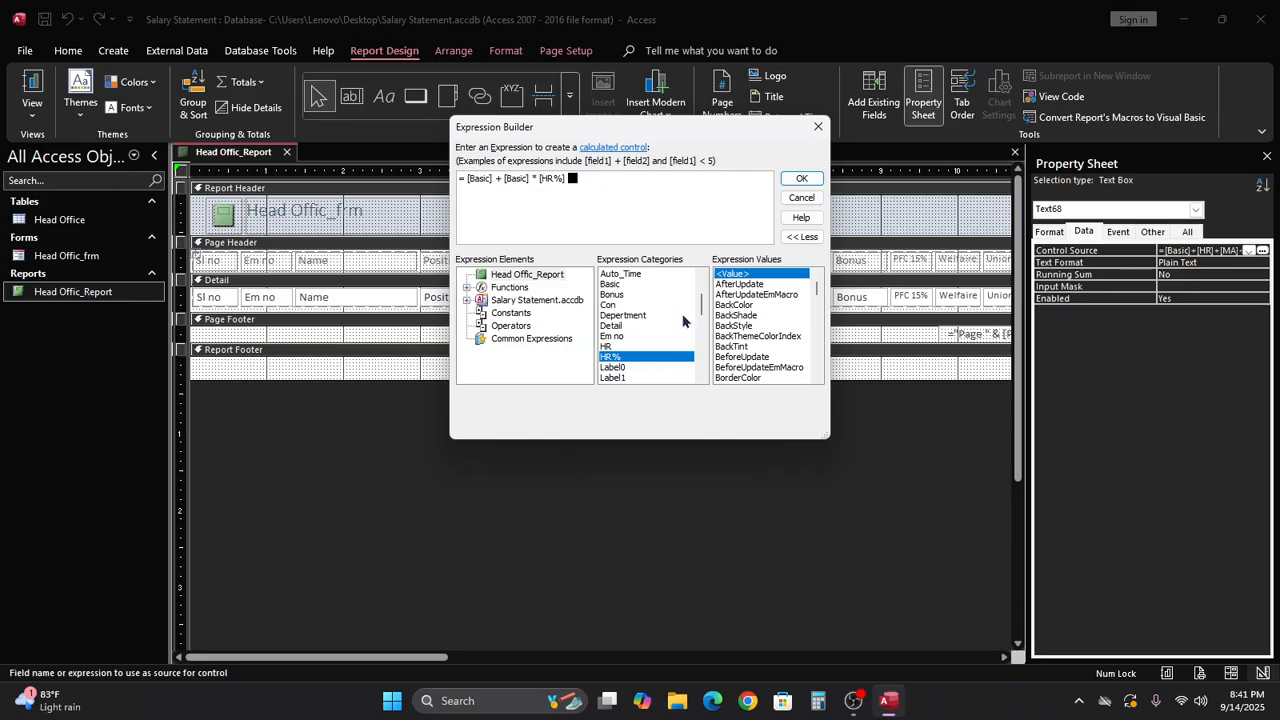
Step: Append + [MA] after the HR% term of the Net pay expression
{"action": "type", "text": "+"}
{"action": "scroll", "coordinate": [637, 363], "scroll_direction": "down", "scroll_amount": 3}
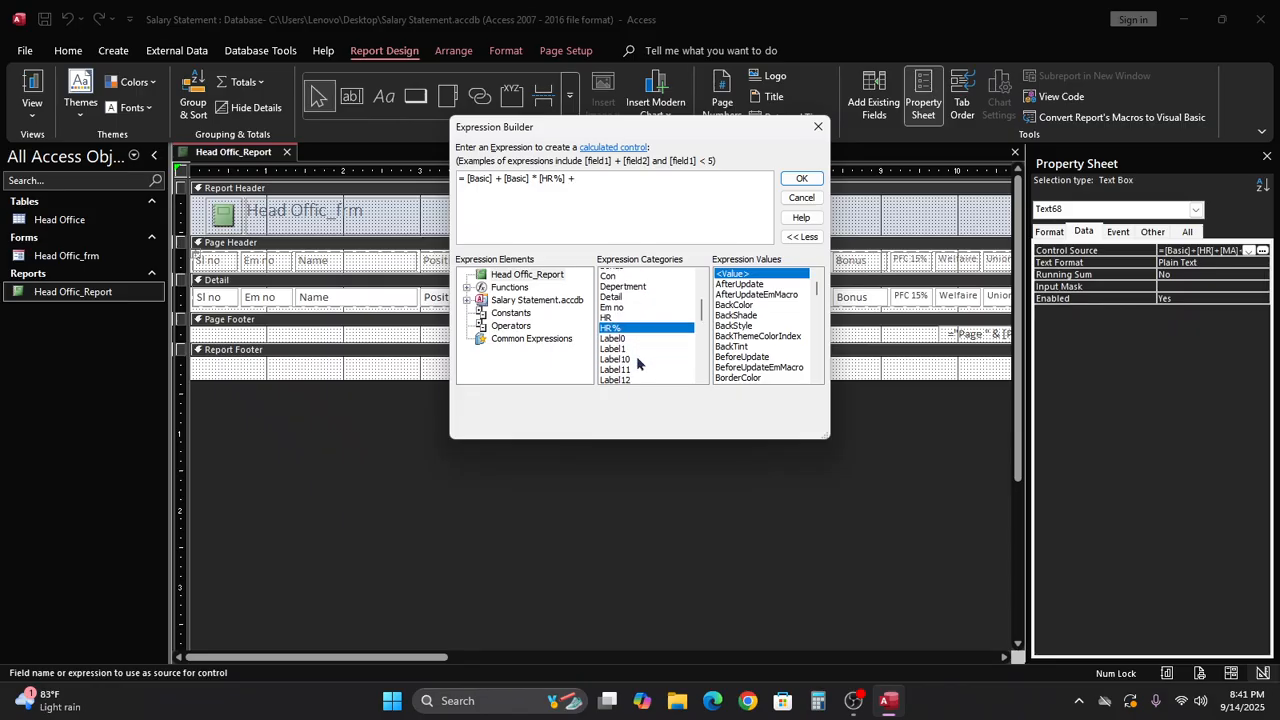
{"action": "scroll", "coordinate": [637, 363], "scroll_direction": "up", "scroll_amount": 3}
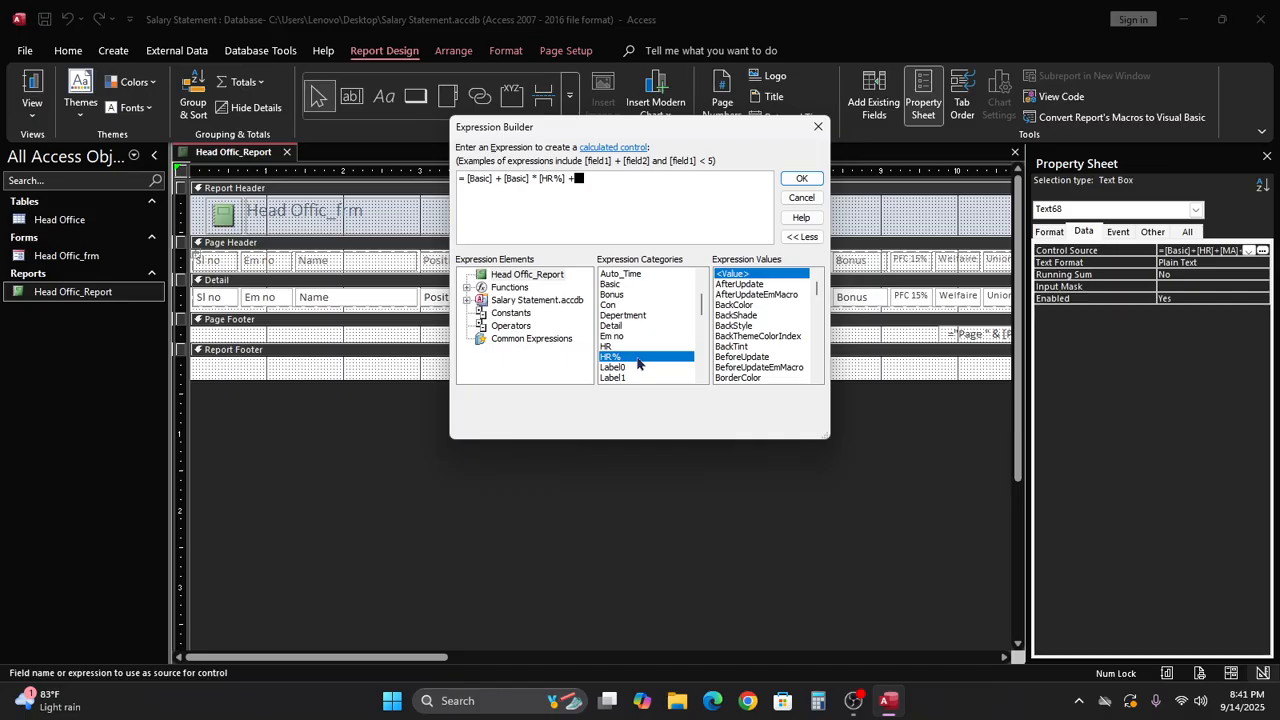
{"action": "scroll", "coordinate": [637, 363], "scroll_direction": "down", "scroll_amount": 2}
{"action": "scroll", "coordinate": [637, 363], "scroll_direction": "down", "scroll_amount": 15}
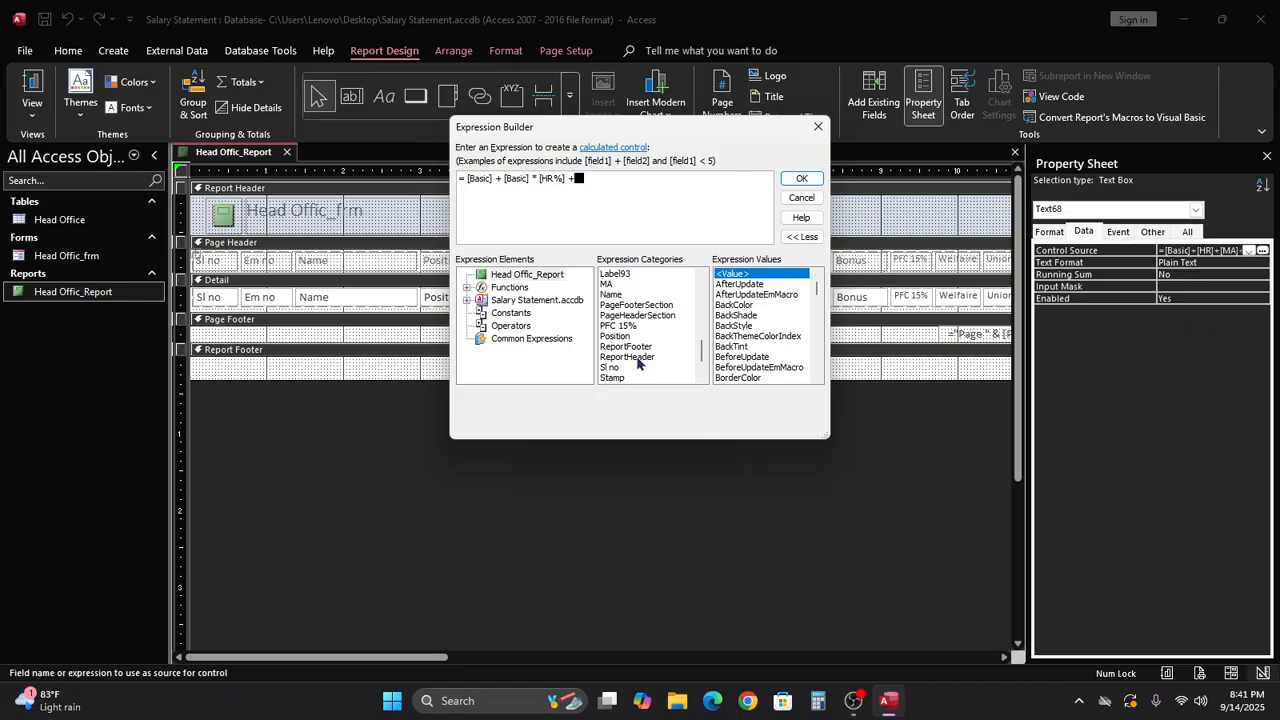
{"action": "double_click", "coordinate": [608, 285]}
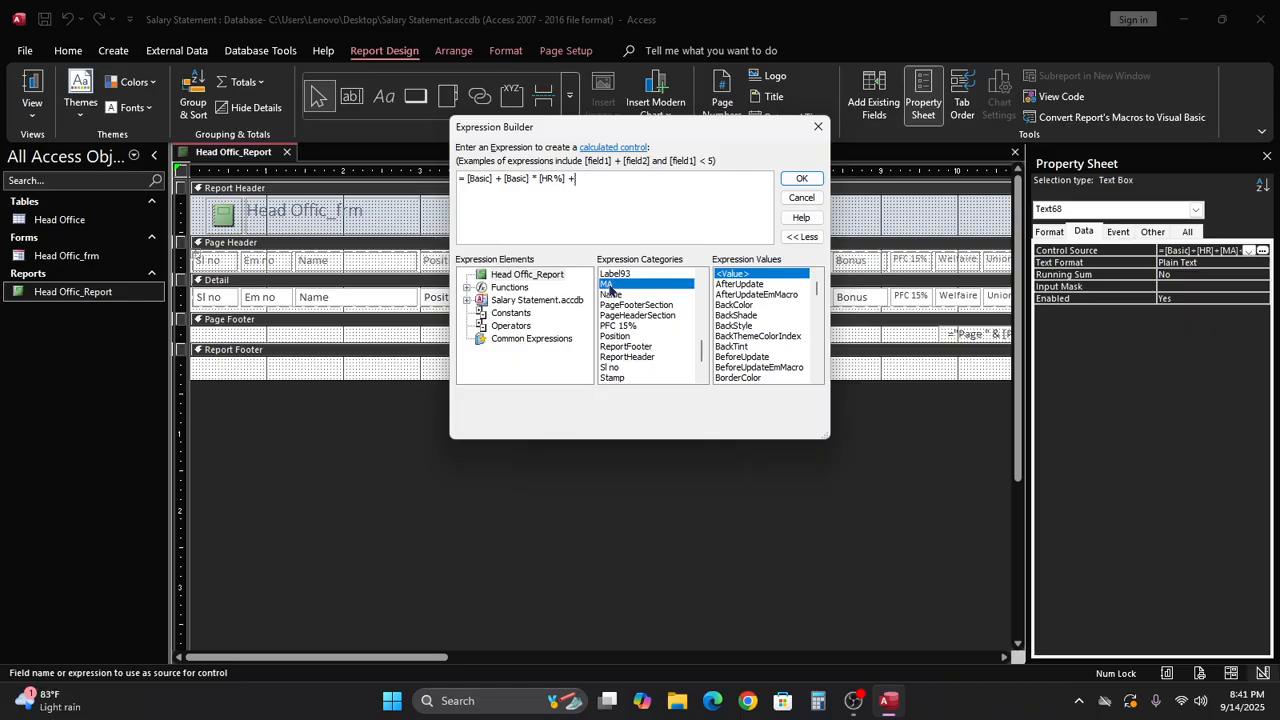
Step: Append + [Bonus] after the MA term of the Net pay expression
{"action": "type", "text": "+"}
{"action": "scroll", "coordinate": [628, 345], "scroll_direction": "down", "scroll_amount": 2}
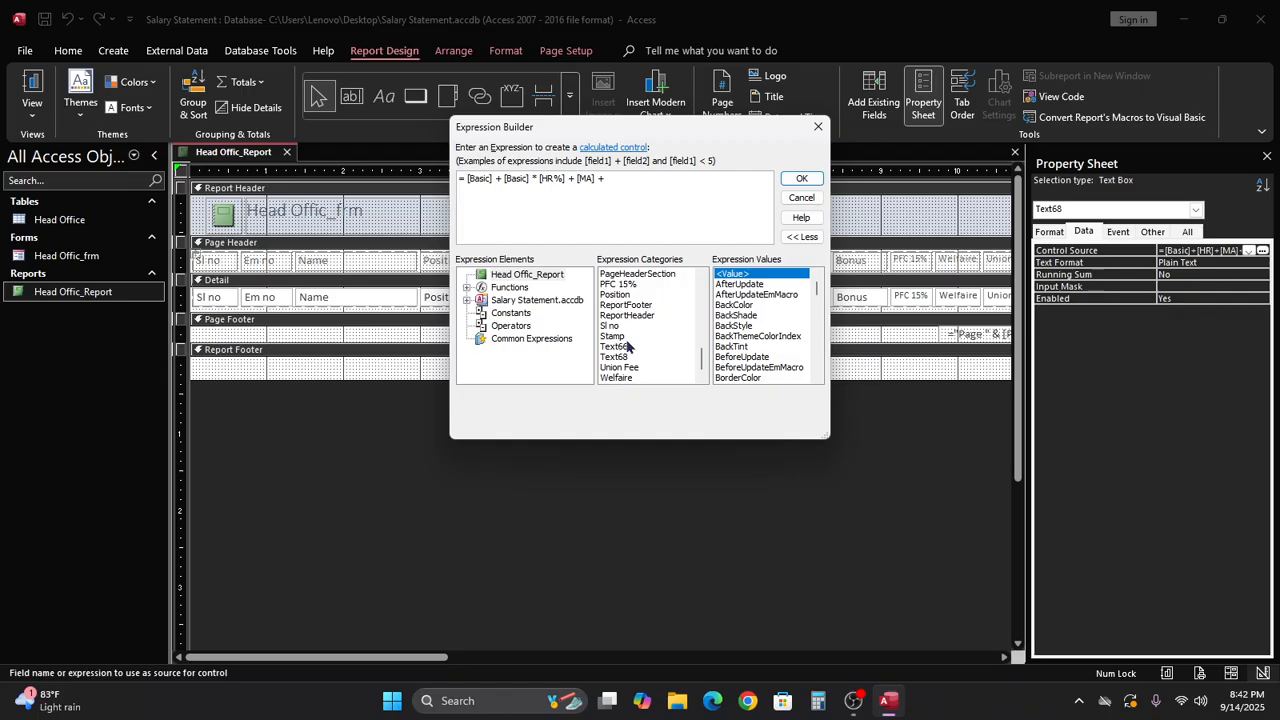
{"action": "scroll", "coordinate": [628, 345], "scroll_direction": "up", "scroll_amount": 1}
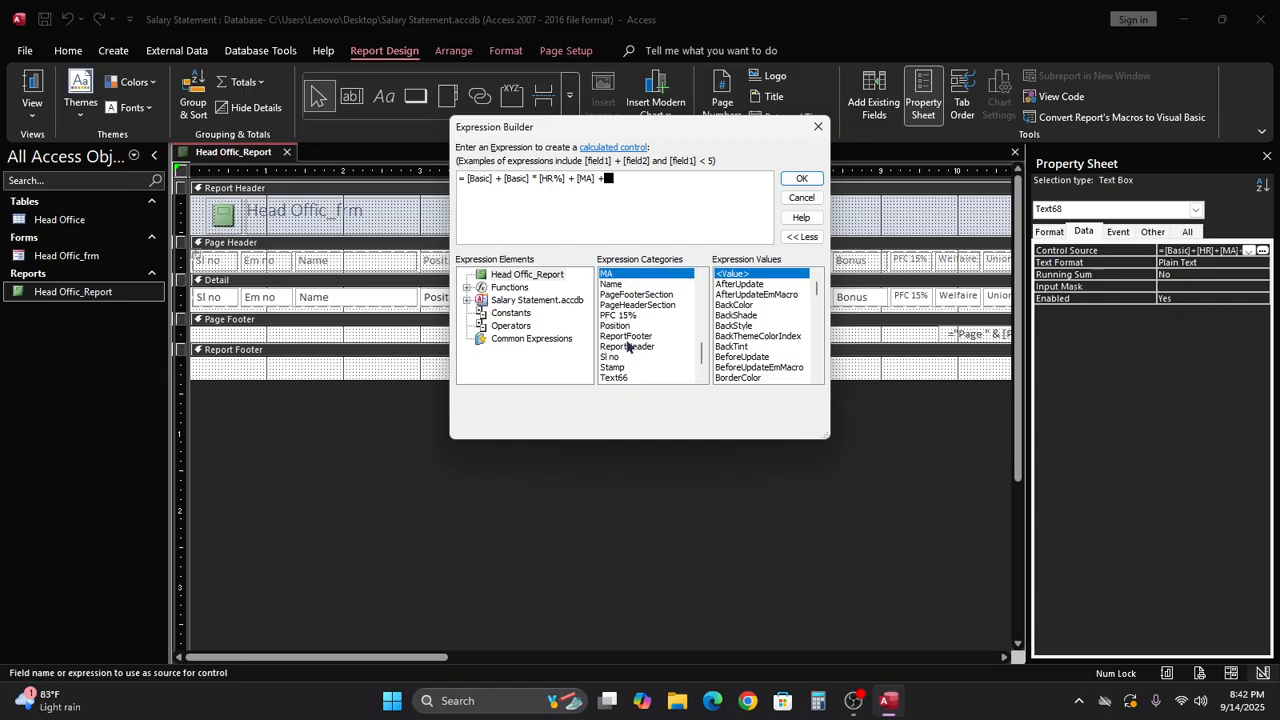
{"action": "scroll", "coordinate": [628, 345], "scroll_direction": "up", "scroll_amount": 1}
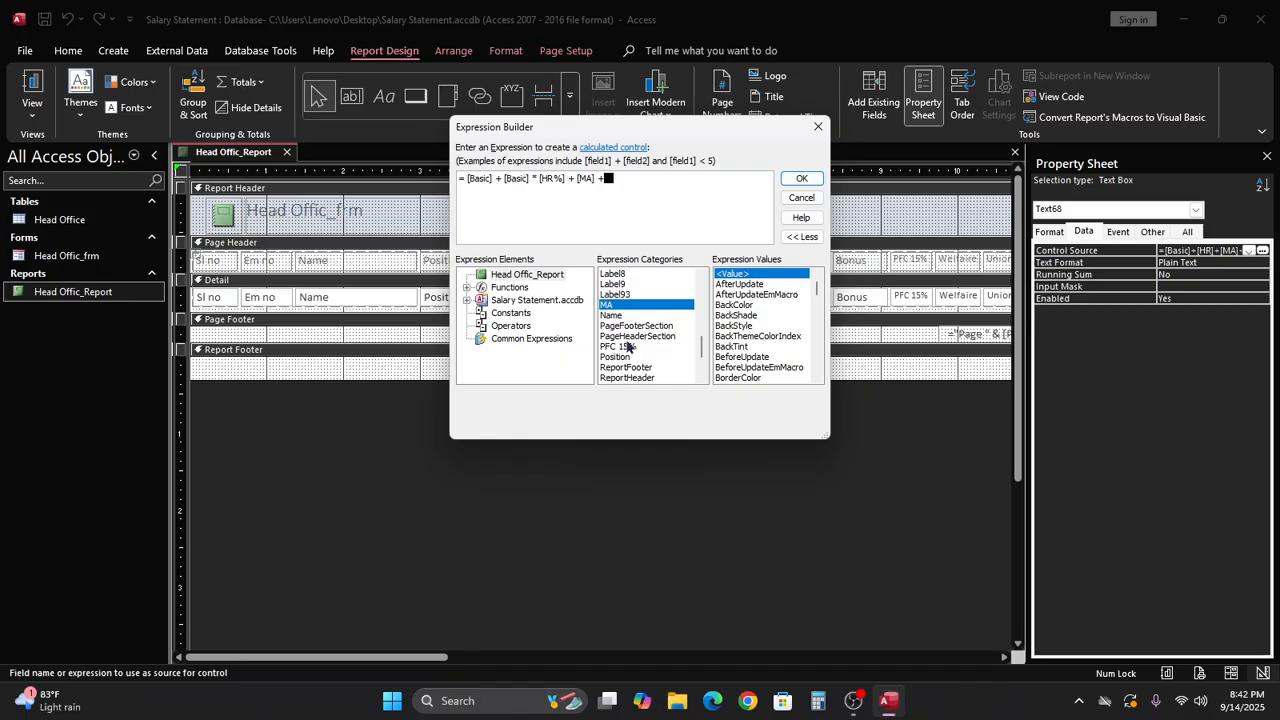
{"action": "scroll", "coordinate": [628, 325], "scroll_direction": "up", "scroll_amount": 2}
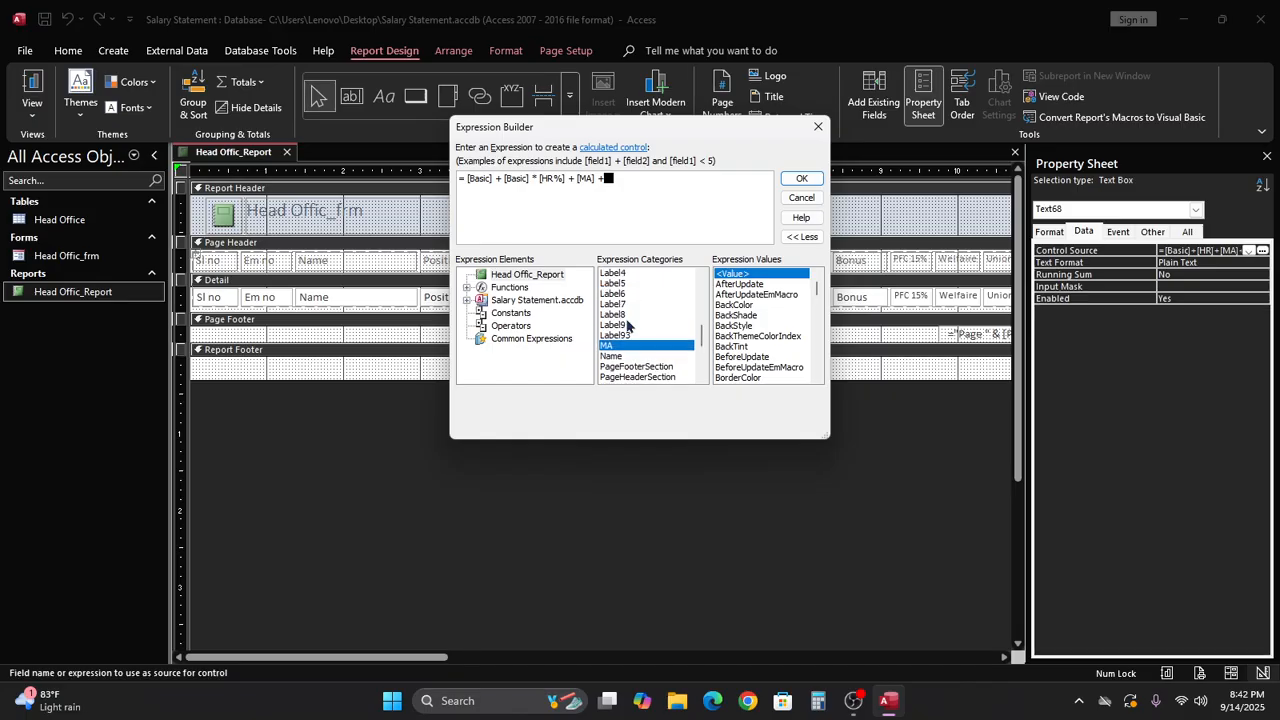
{"action": "scroll", "coordinate": [628, 325], "scroll_direction": "up", "scroll_amount": 3}
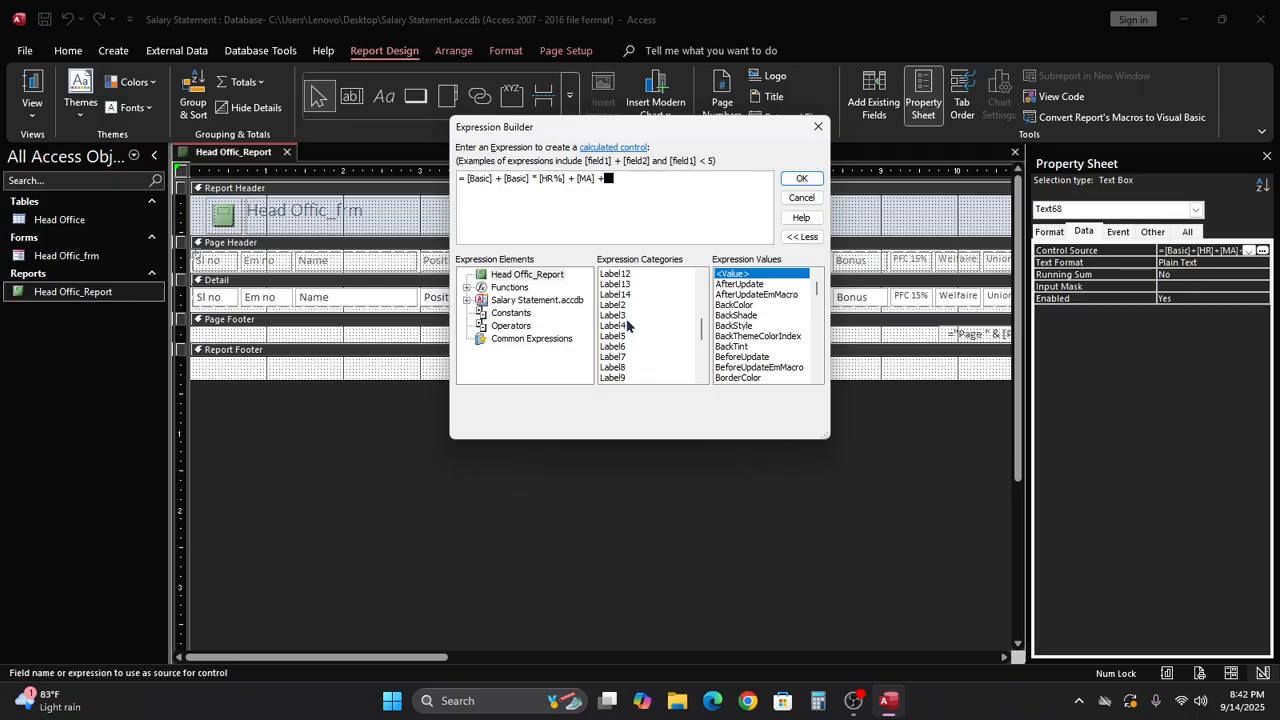
{"action": "scroll", "coordinate": [628, 325], "scroll_direction": "up", "scroll_amount": 4}
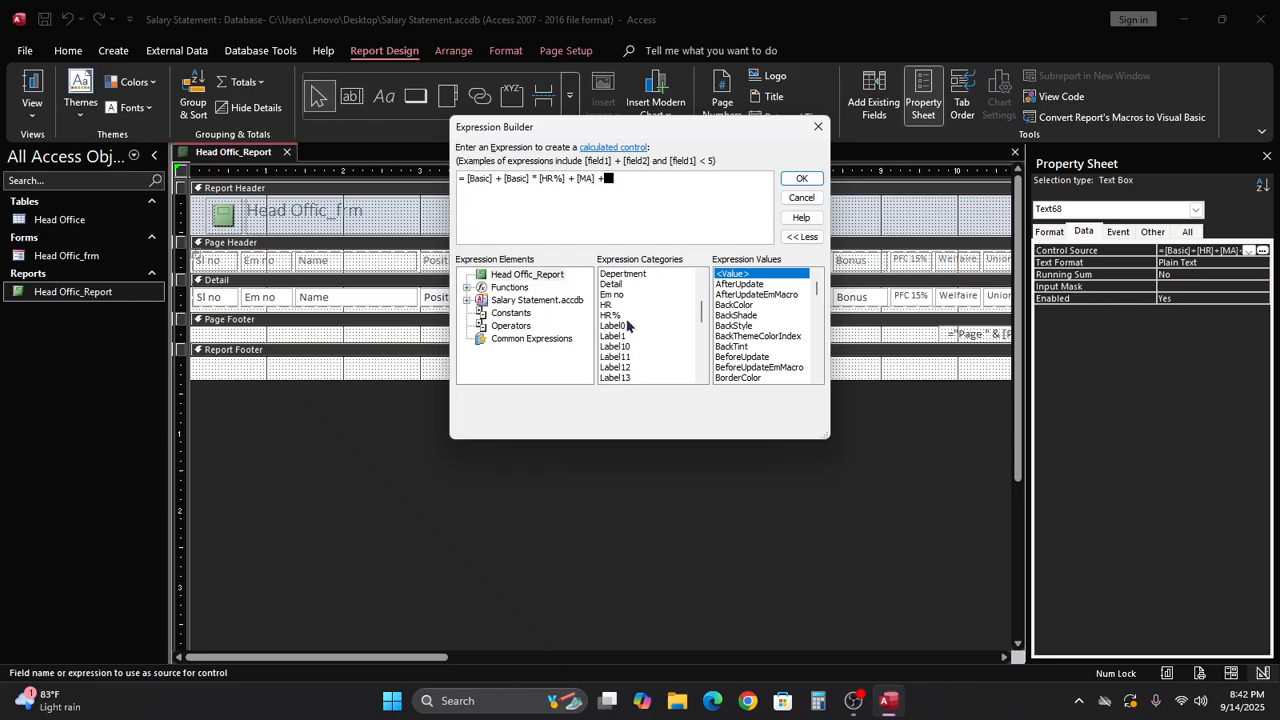
{"action": "scroll", "coordinate": [628, 326], "scroll_direction": "down", "scroll_amount": 5}
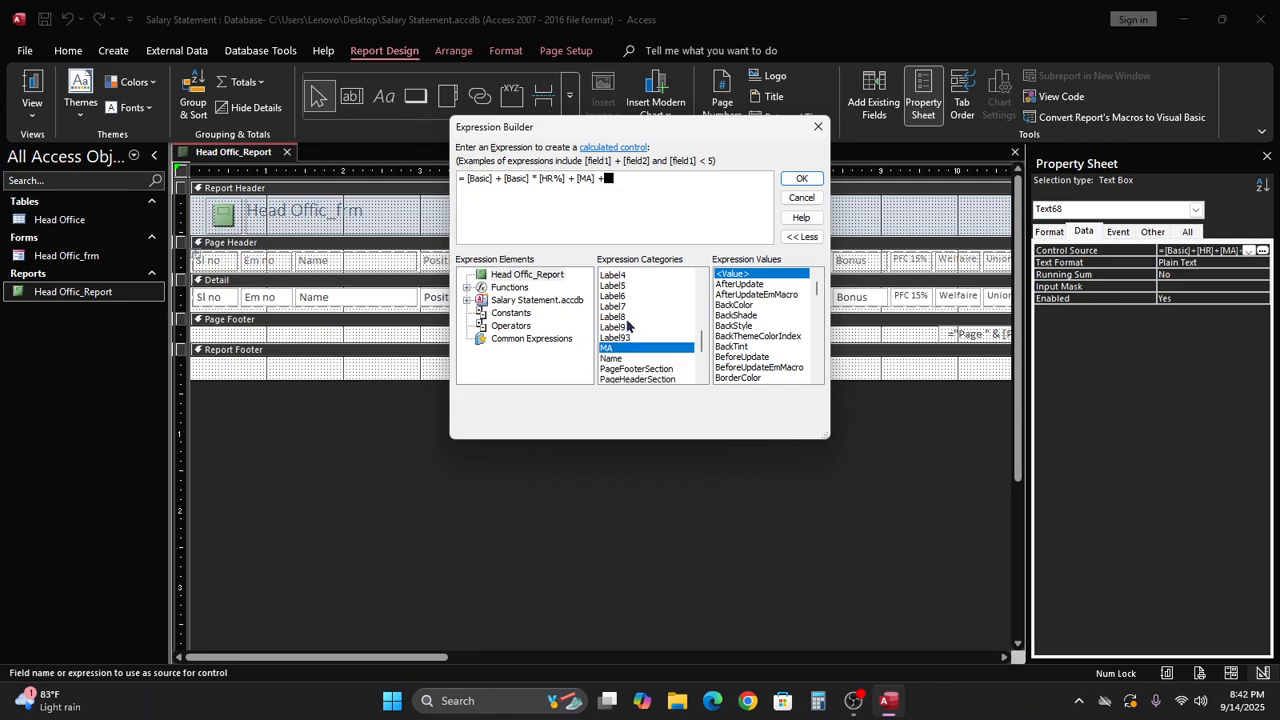
{"action": "scroll", "coordinate": [628, 326], "scroll_direction": "down", "scroll_amount": 1}
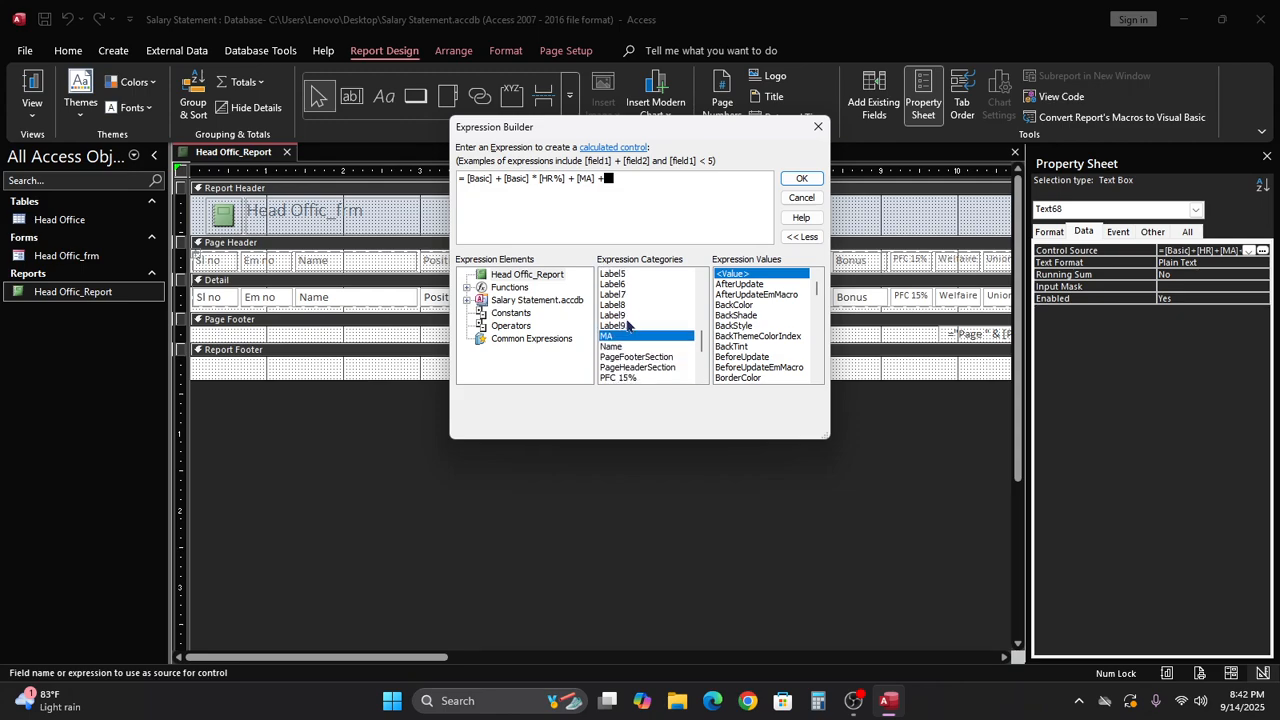
{"action": "scroll", "coordinate": [628, 326], "scroll_direction": "up", "scroll_amount": 7}
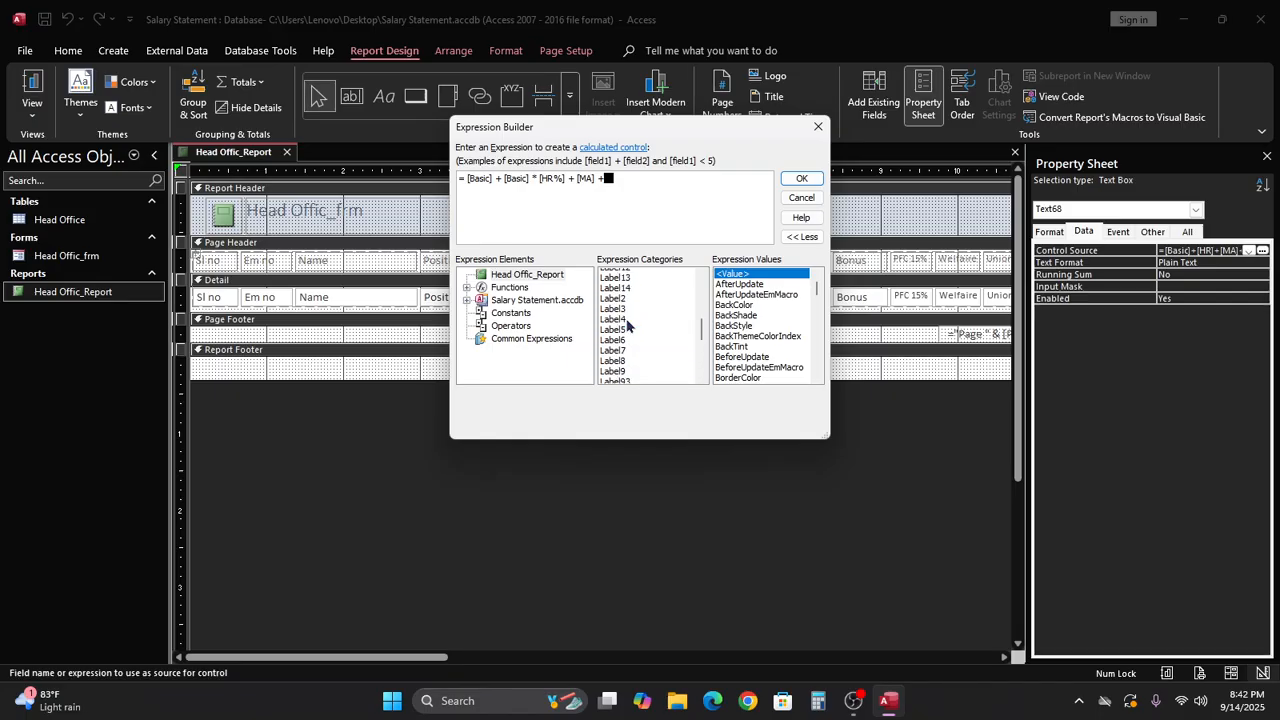
{"action": "scroll", "coordinate": [628, 326], "scroll_direction": "up", "scroll_amount": 3}
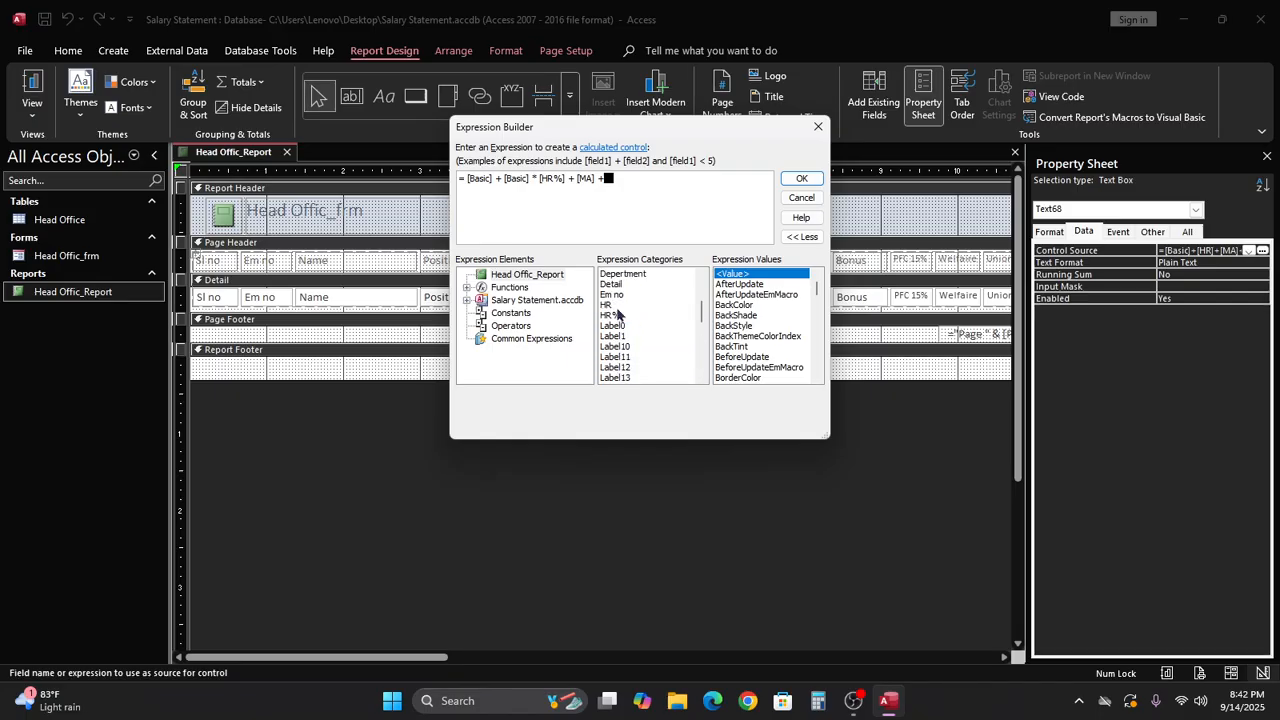
{"action": "scroll", "coordinate": [634, 346], "scroll_direction": "down", "scroll_amount": 5}
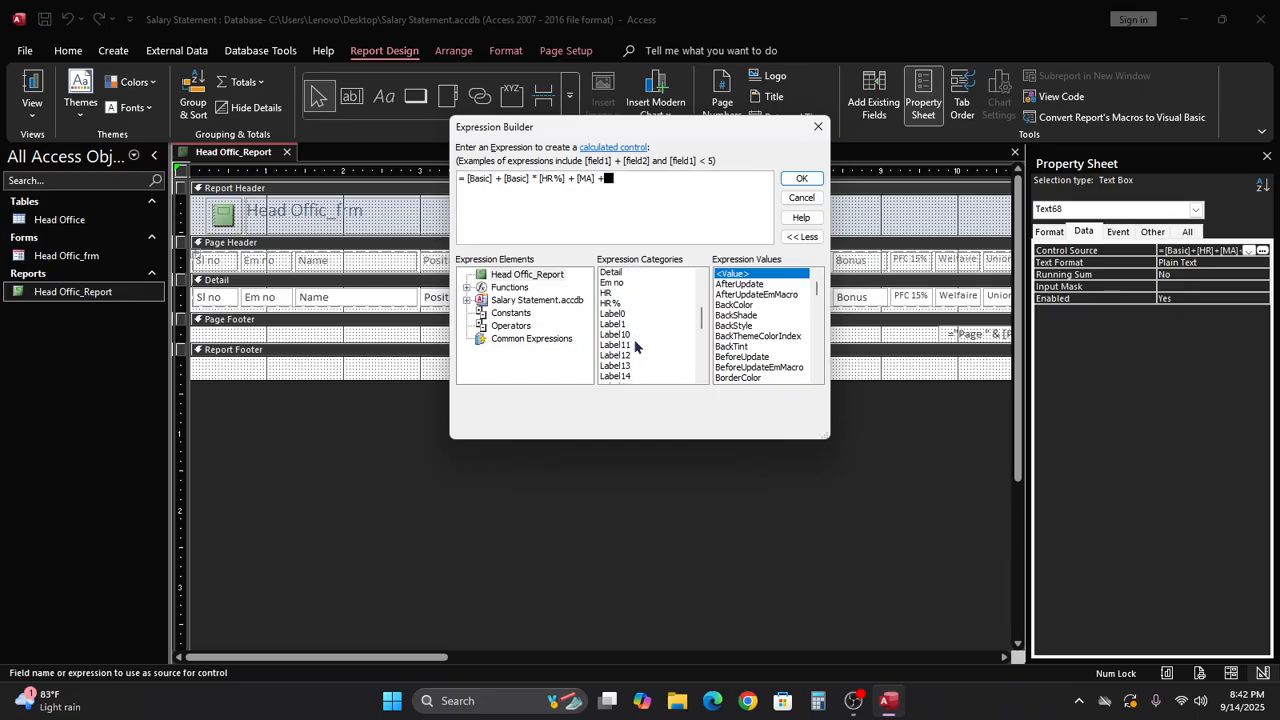
{"action": "scroll", "coordinate": [636, 347], "scroll_direction": "down", "scroll_amount": 4}
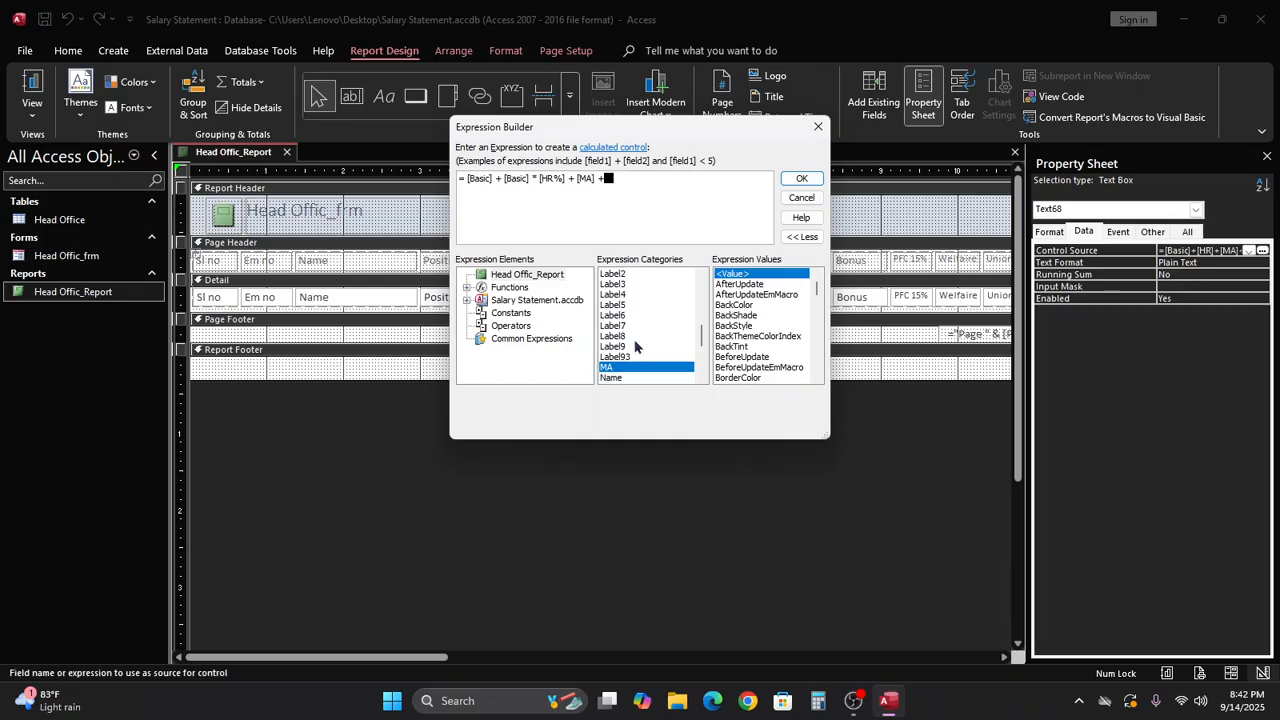
{"action": "scroll", "coordinate": [636, 347], "scroll_direction": "down", "scroll_amount": 3}
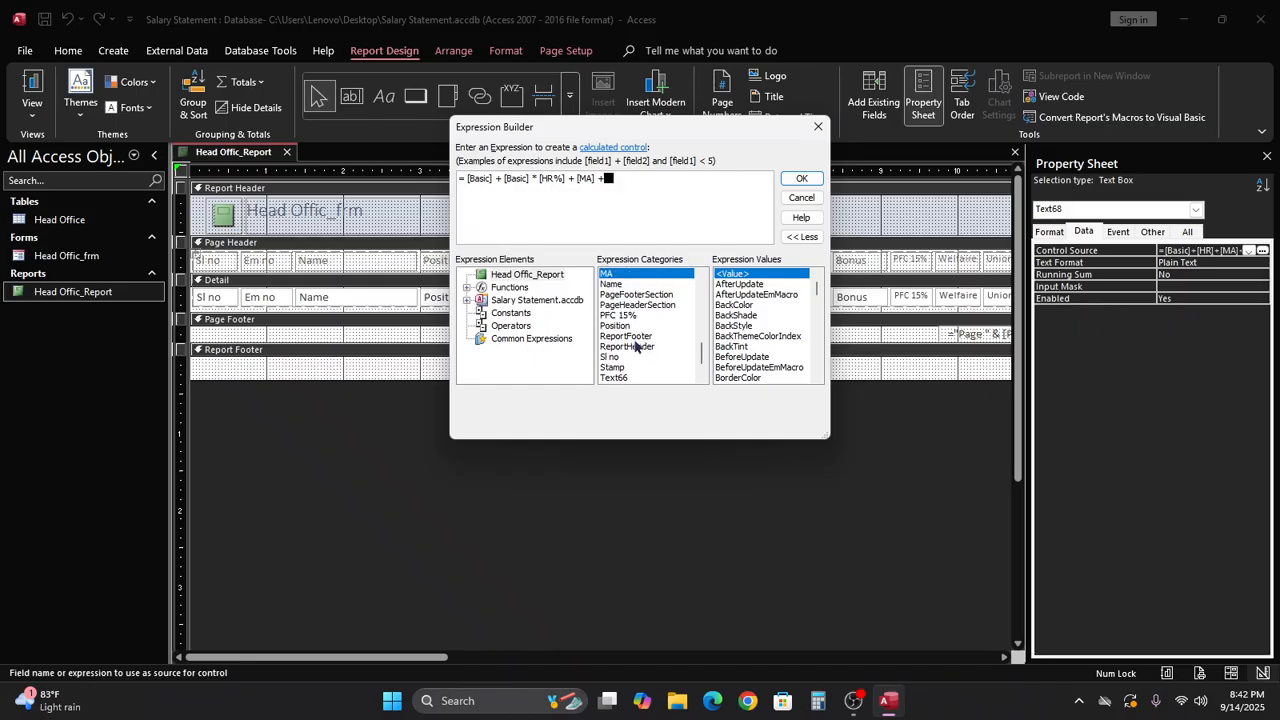
{"action": "scroll", "coordinate": [636, 347], "scroll_direction": "down", "scroll_amount": 2}
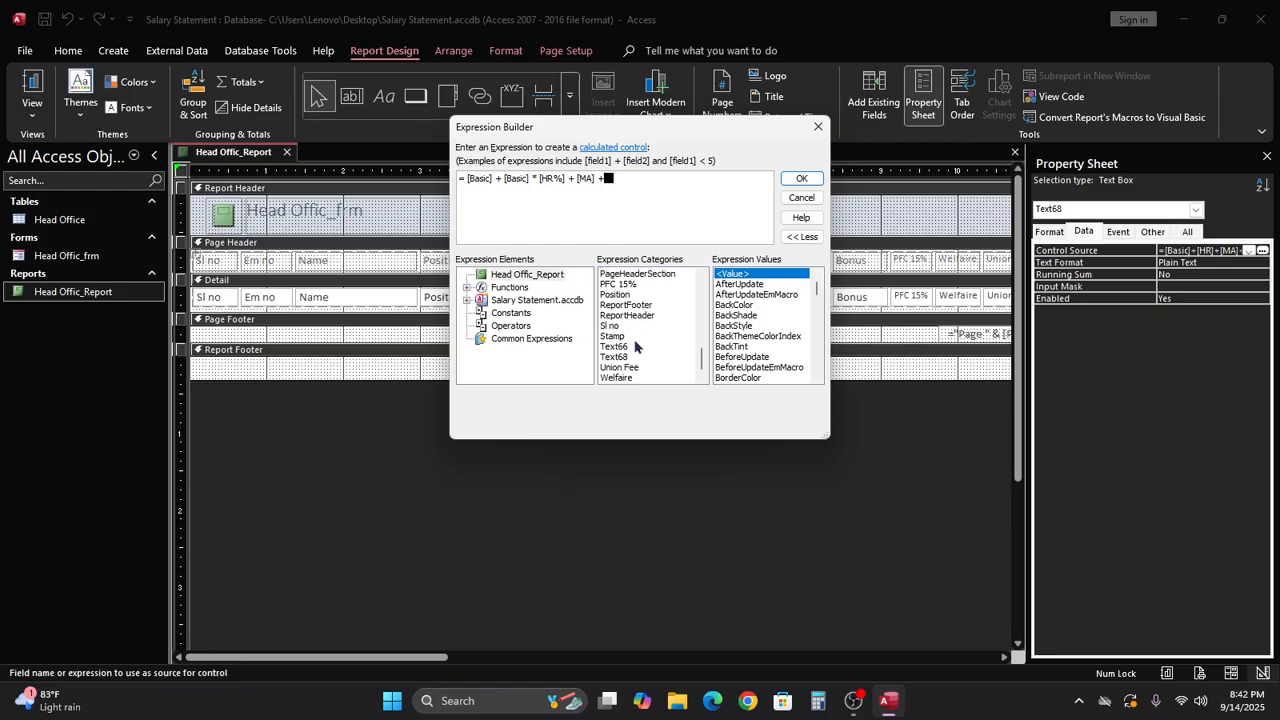
{"action": "scroll", "coordinate": [636, 347], "scroll_direction": "up", "scroll_amount": 6}
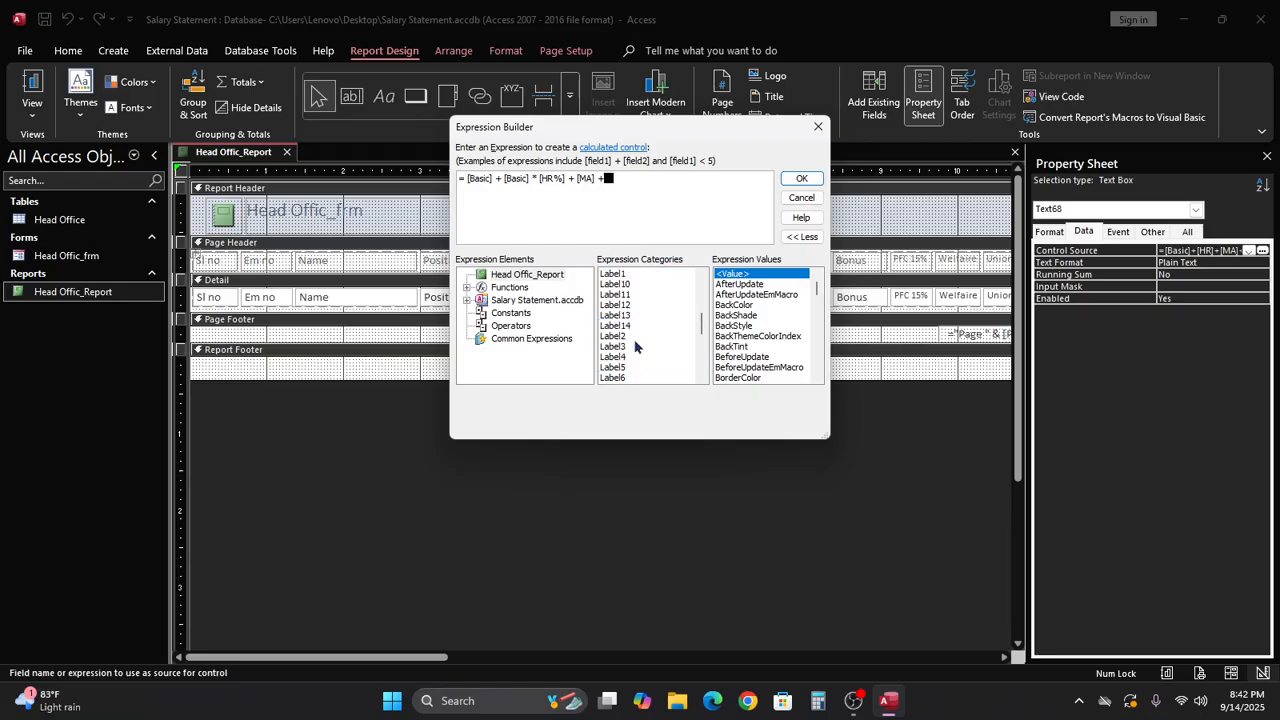
{"action": "scroll", "coordinate": [636, 347], "scroll_direction": "up", "scroll_amount": 3}
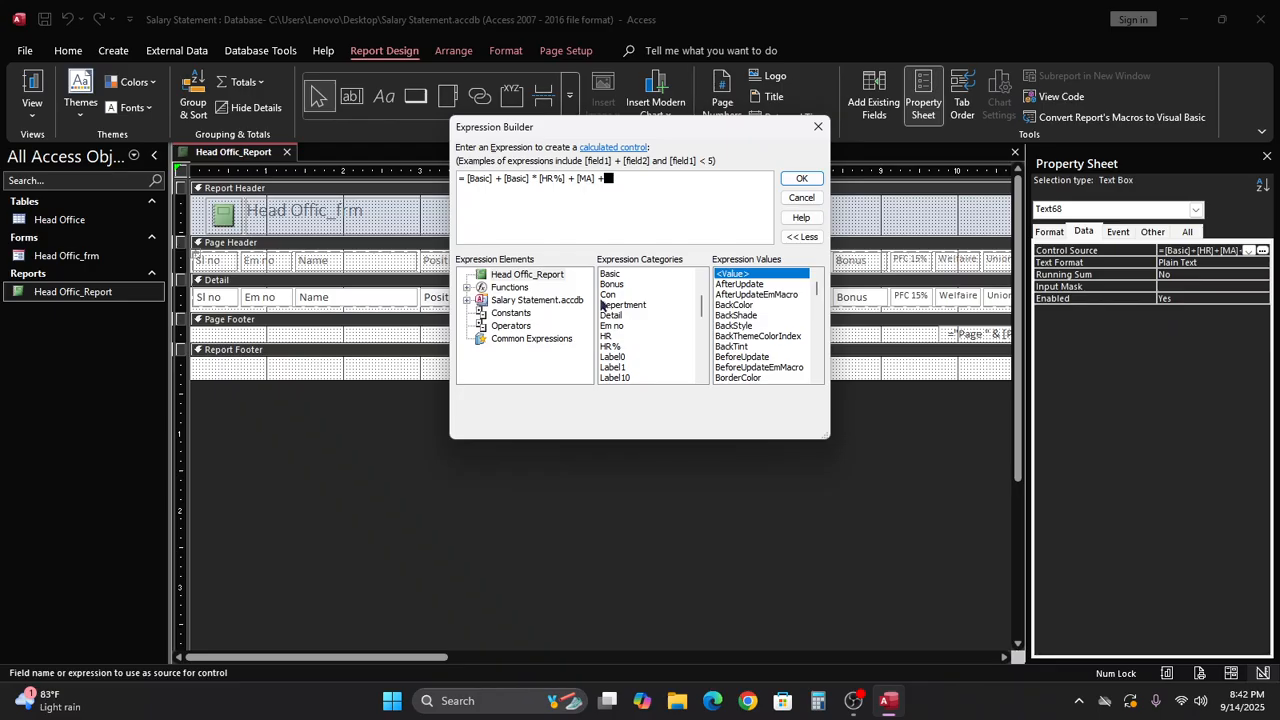
{"action": "double_click", "coordinate": [611, 285]}
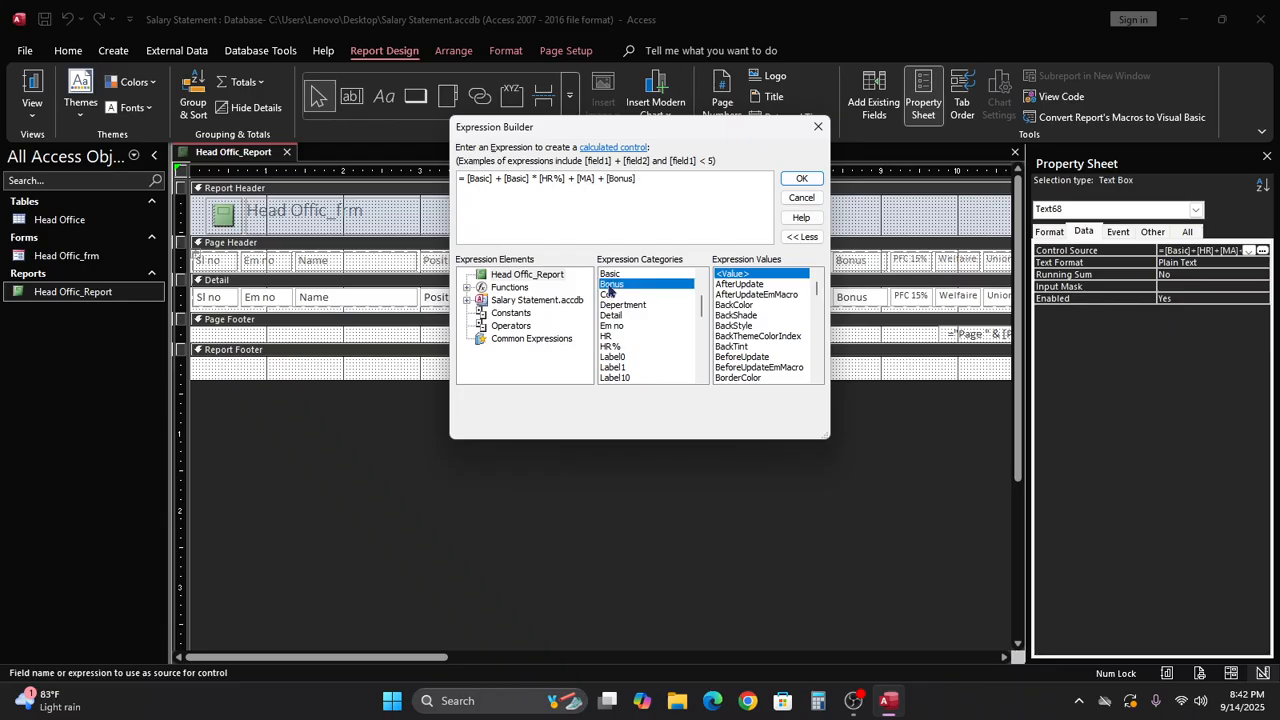
Step: Append + [Con] to the Net pay expression and apply it as the text box's Control Source
{"action": "type", "text": "+"}
{"action": "double_click", "coordinate": [610, 295]}
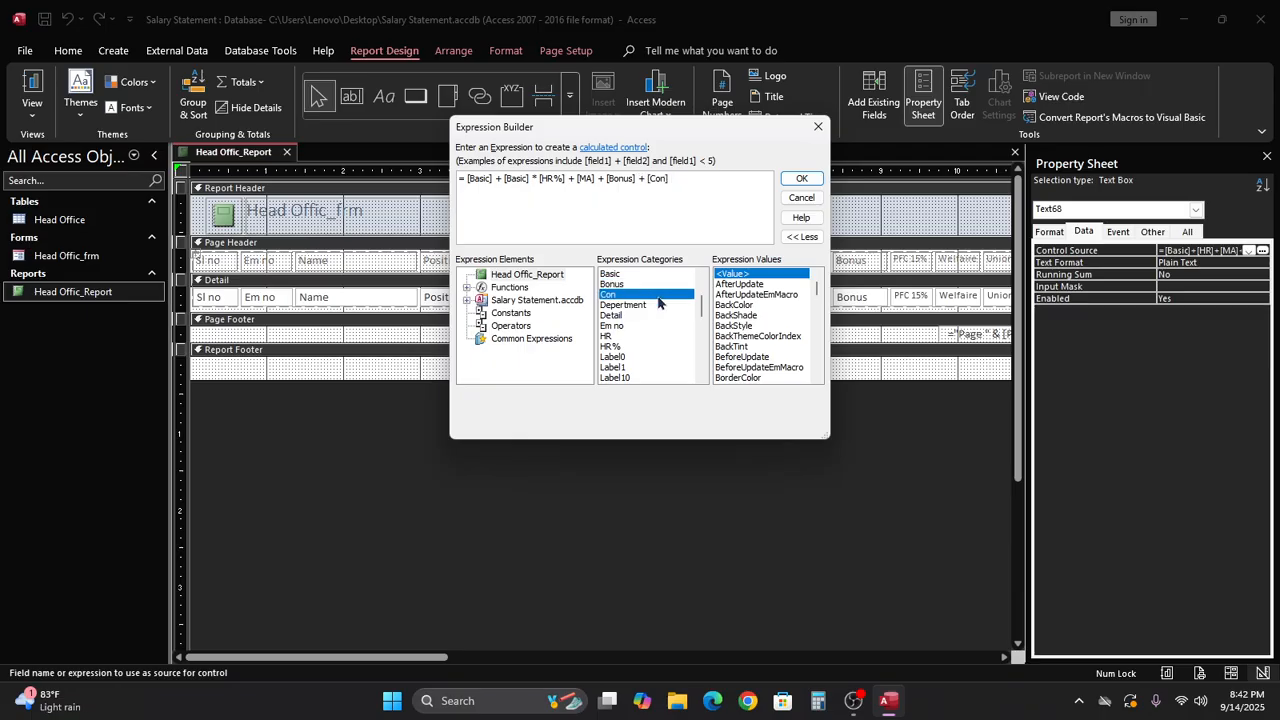
{"action": "left_click", "coordinate": [802, 178]}
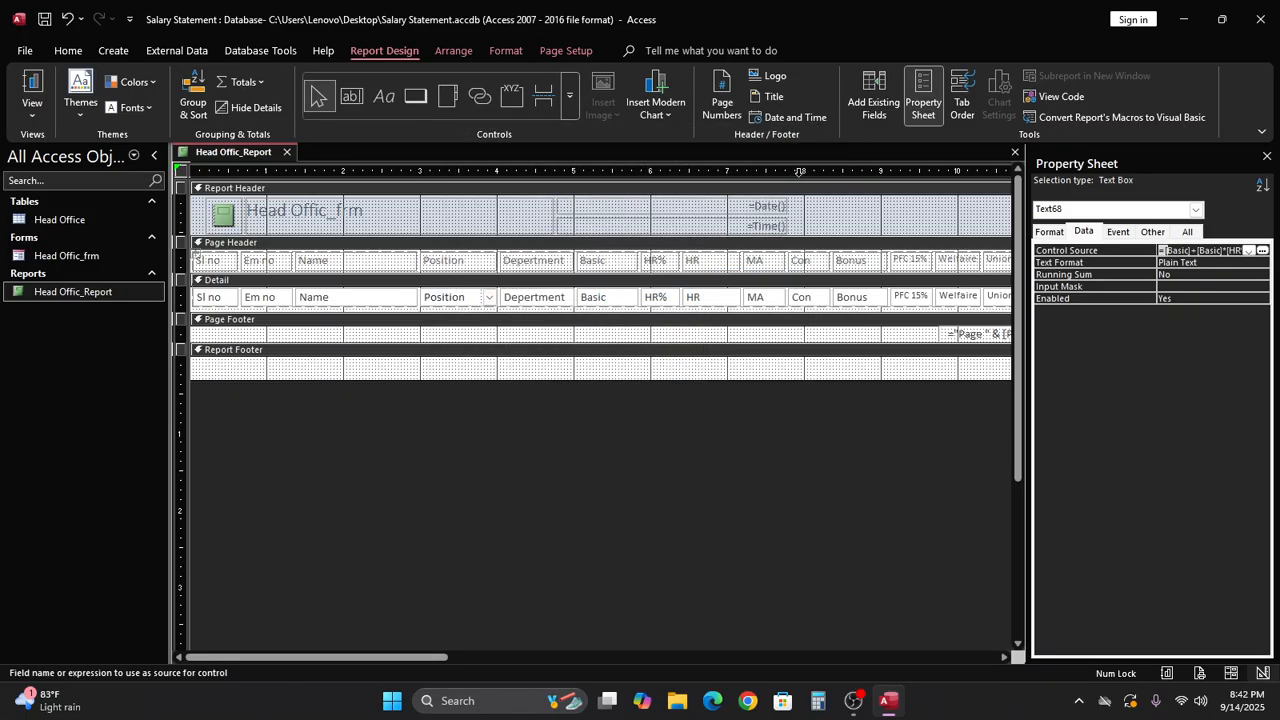
Step: Reopen the Net pay expression in the Expression Builder and append - [Basic] *15/100- after the Con term
{"action": "left_click", "coordinate": [1262, 251]}
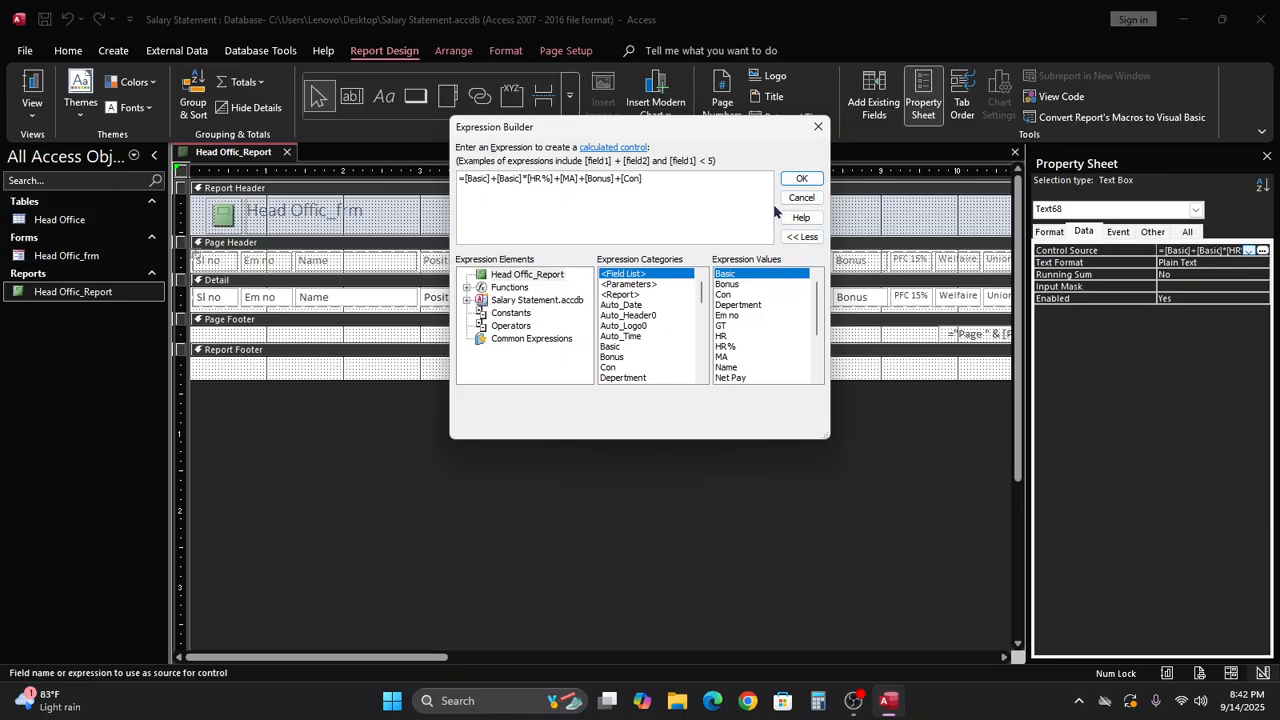
{"action": "type", "text": "-"}
{"action": "double_click", "coordinate": [618, 337]}
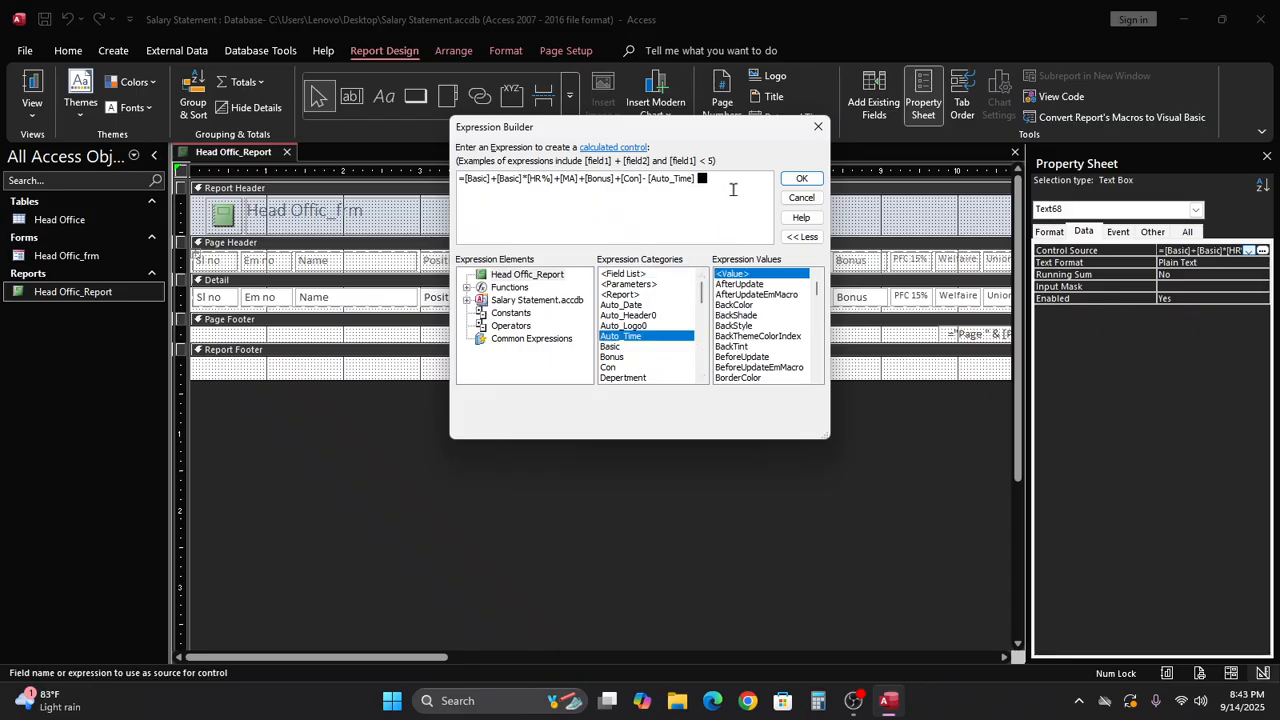
{"action": "left_click_drag", "start_coordinate": [713, 183], "coordinate": [646, 180]}
{"action": "key", "text": "BackSpace"}
{"action": "double_click", "coordinate": [611, 348]}
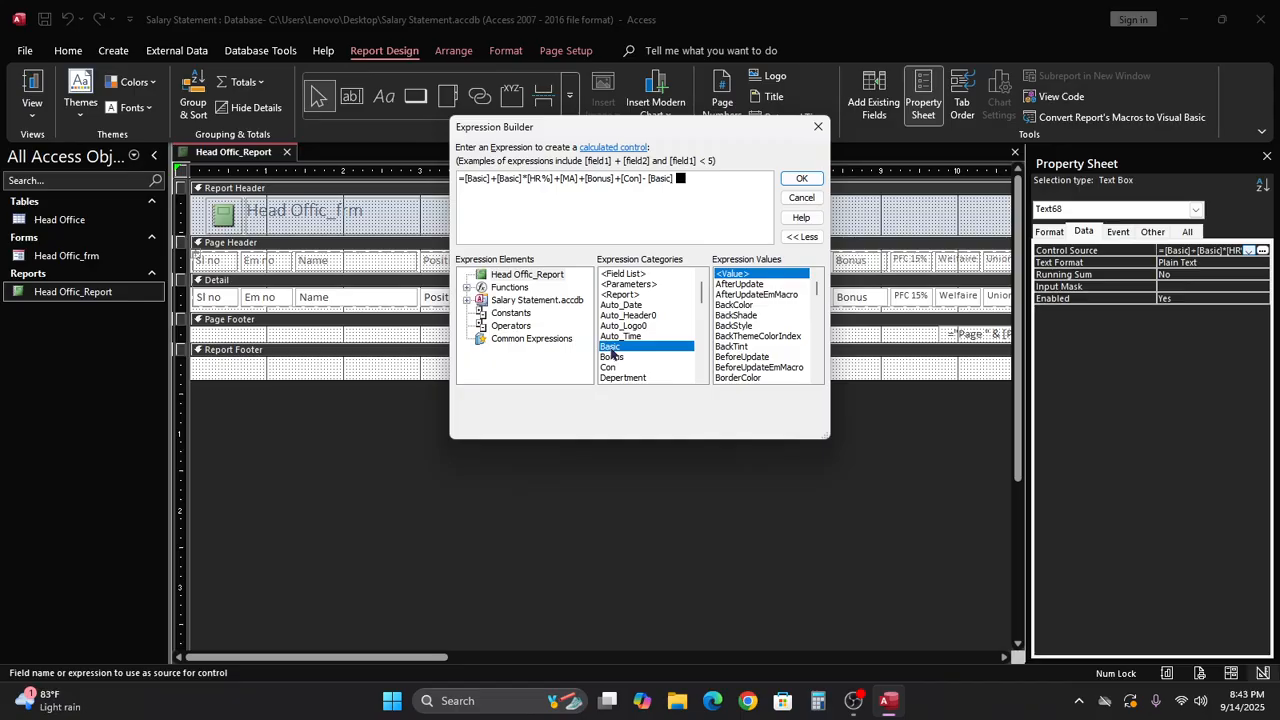
{"action": "type", "text": "*15/100-"}
Step: Append [Stamp] as the next deducted field after the 15/100- term of the Net pay expression
{"action": "scroll", "coordinate": [618, 362], "scroll_direction": "down", "scroll_amount": 3}
{"action": "scroll", "coordinate": [618, 362], "scroll_direction": "down", "scroll_amount": 2}
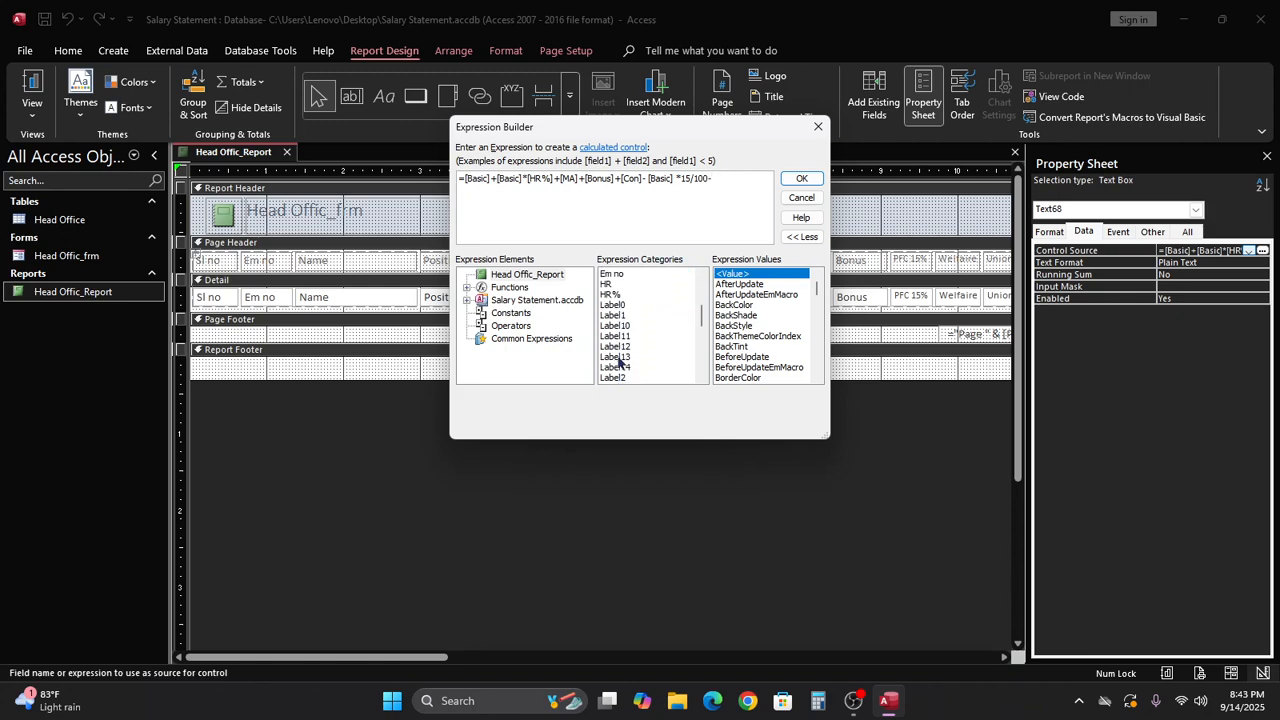
{"action": "scroll", "coordinate": [618, 362], "scroll_direction": "down", "scroll_amount": 4}
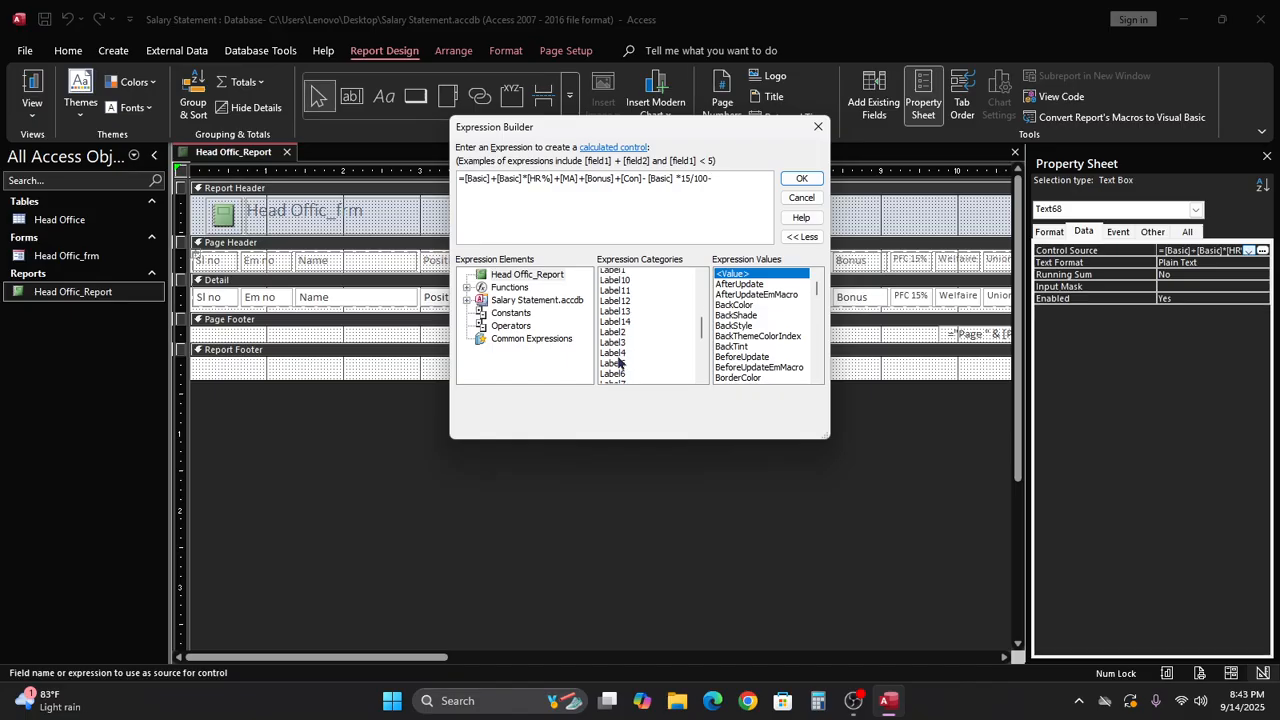
{"action": "scroll", "coordinate": [618, 362], "scroll_direction": "down", "scroll_amount": 4}
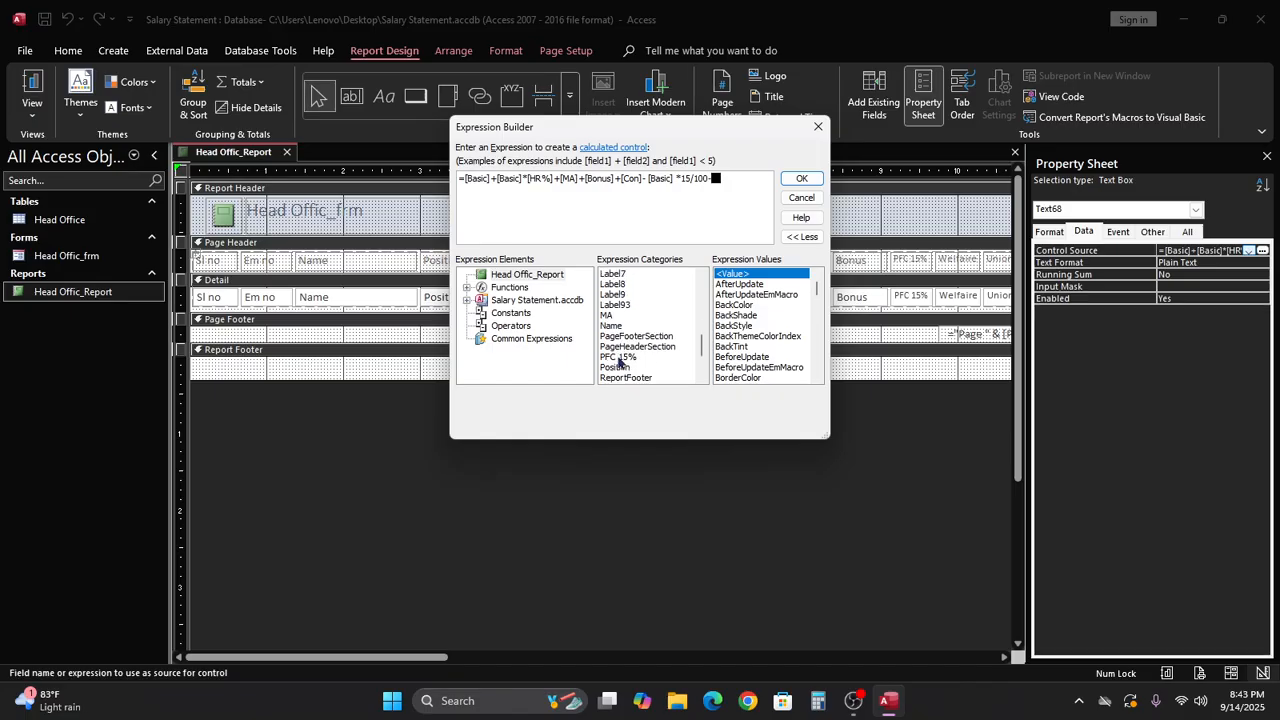
{"action": "scroll", "coordinate": [620, 364], "scroll_direction": "down", "scroll_amount": 1}
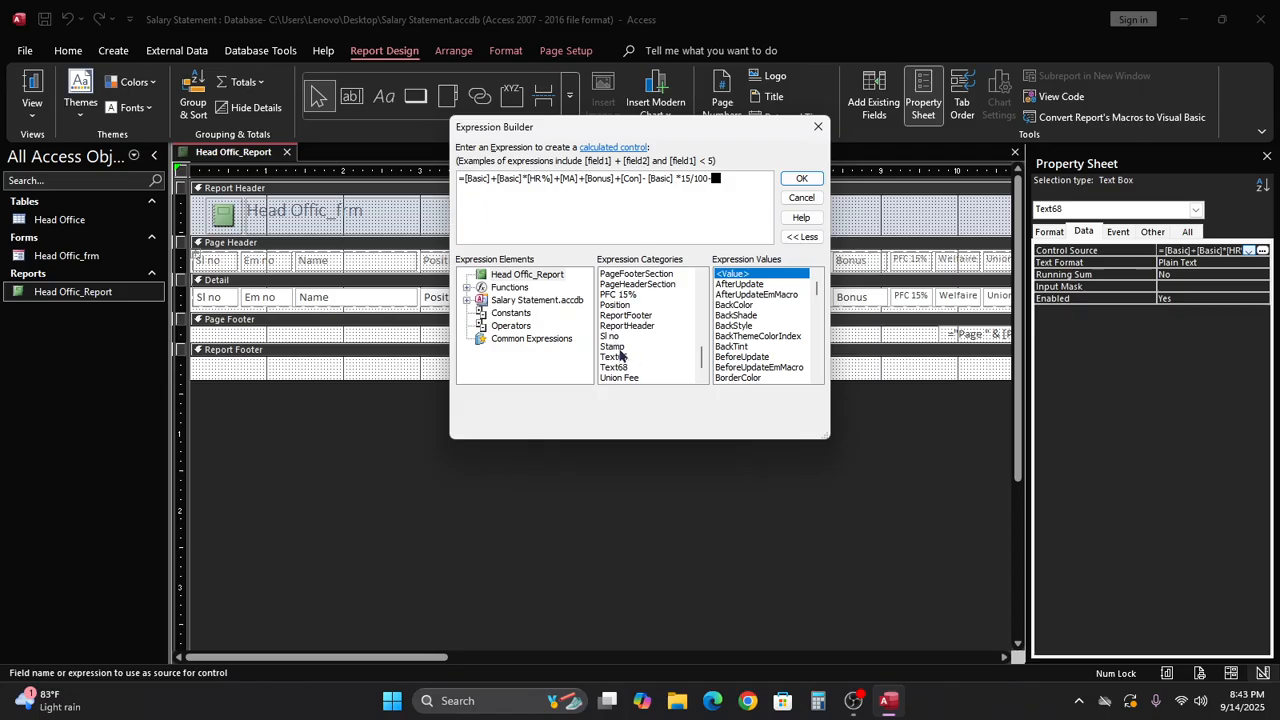
{"action": "double_click", "coordinate": [620, 347]}
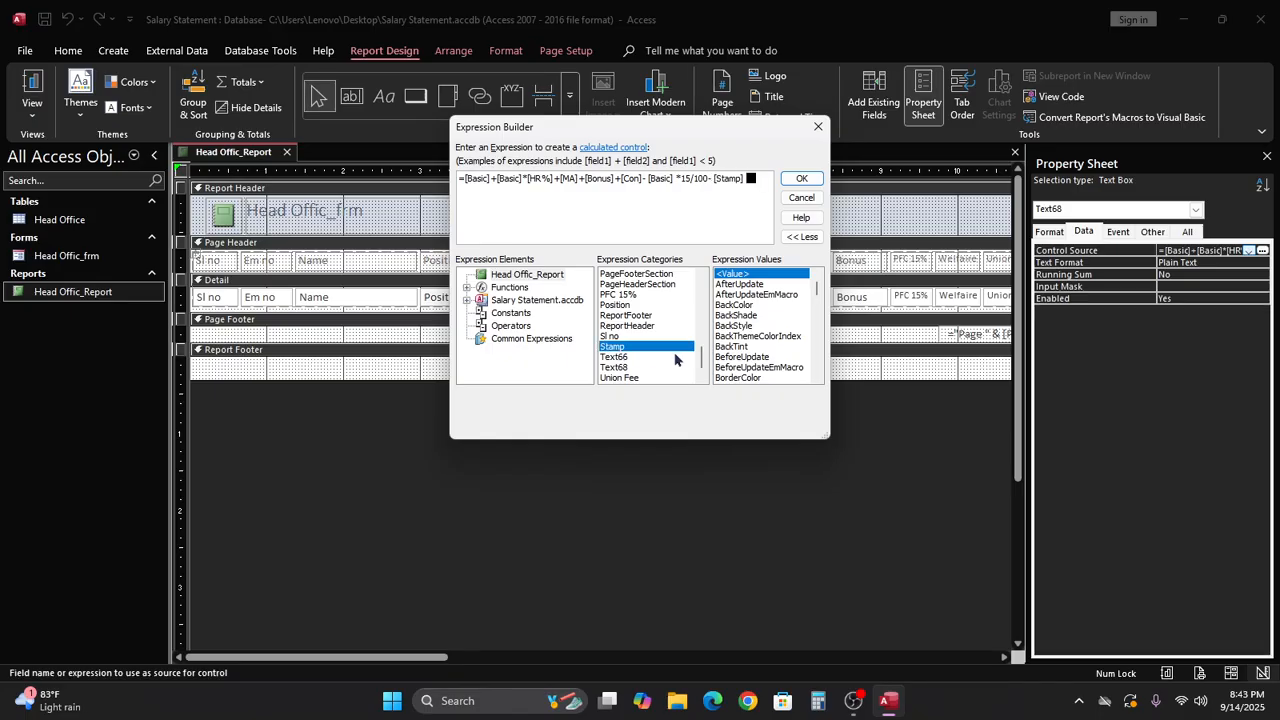
Step: Append - [Union Fee] - [Welfaire] to the Net pay expression and apply it as the text box's Control Source
{"action": "scroll", "coordinate": [675, 360], "scroll_direction": "down", "scroll_amount": 1}
{"action": "type", "text": "-"}
{"action": "double_click", "coordinate": [640, 368]}
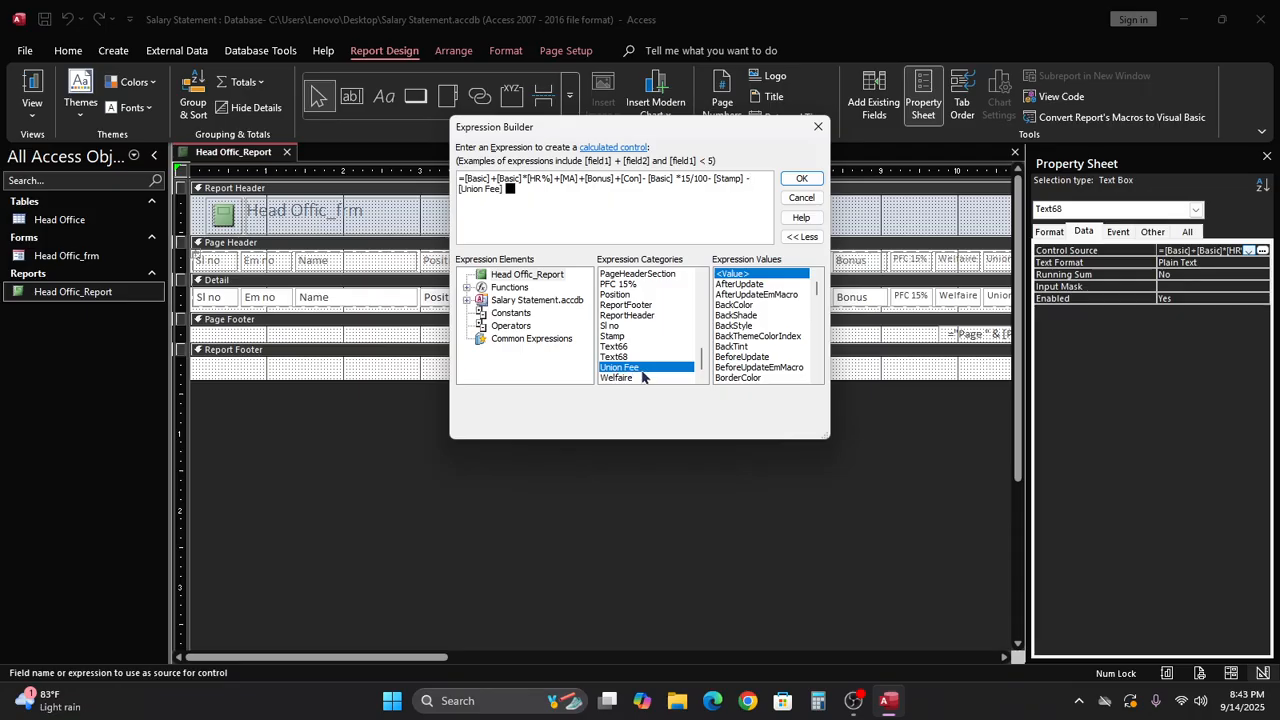
{"action": "type", "text": "-"}
{"action": "double_click", "coordinate": [625, 368]}
{"action": "left_click", "coordinate": [801, 178]}
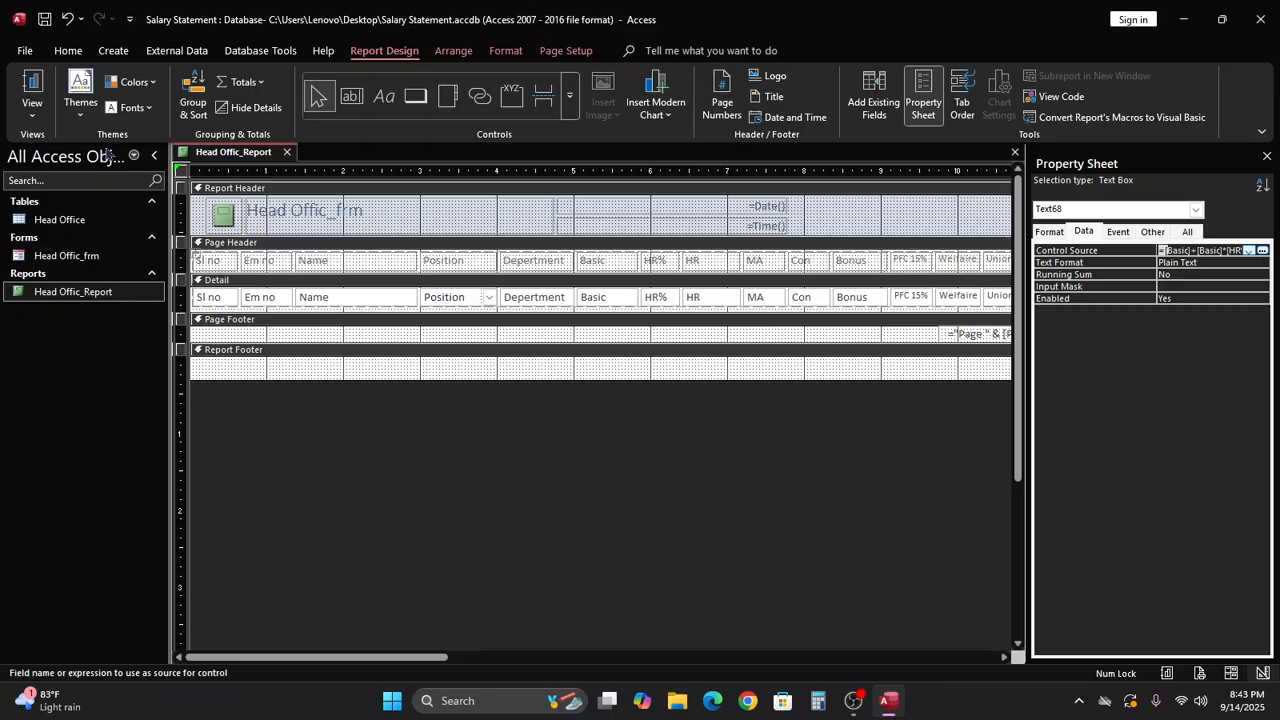
Step: Show the report in Report View and examine the calculated Net pay column against the other salary columns
{"action": "left_click", "coordinate": [40, 92]}
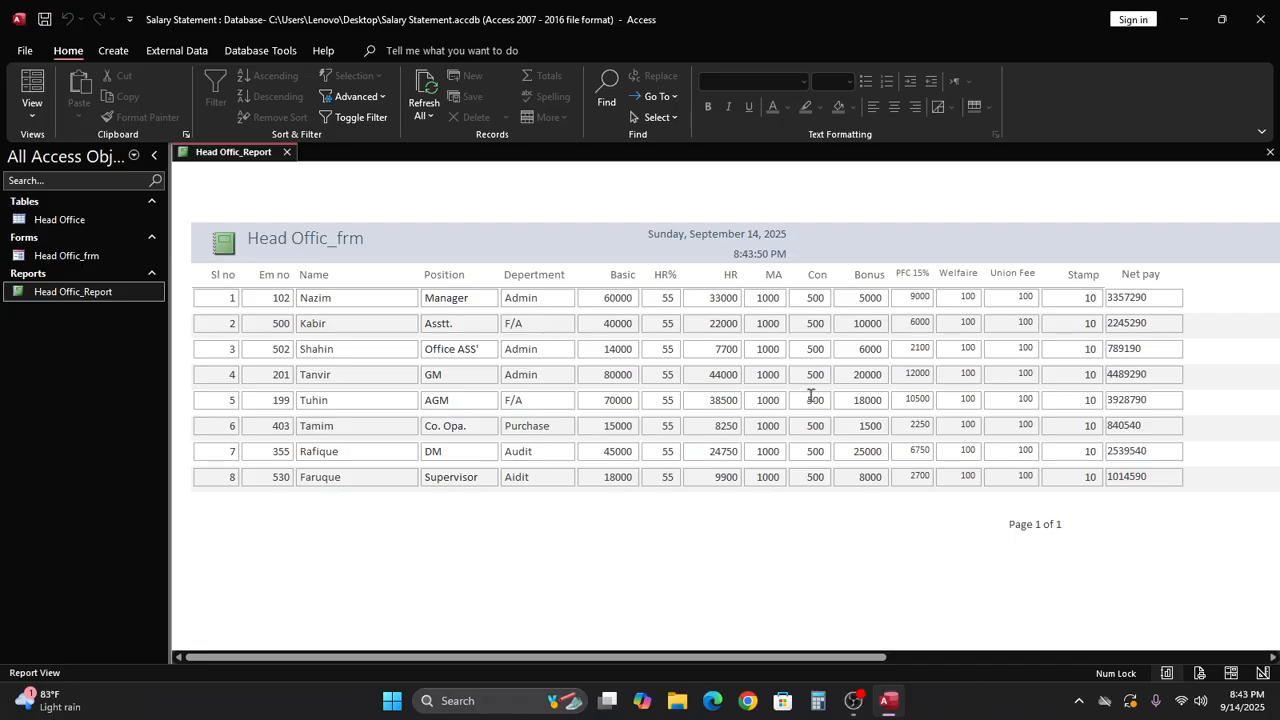
{"action": "left_click", "coordinate": [765, 477]}
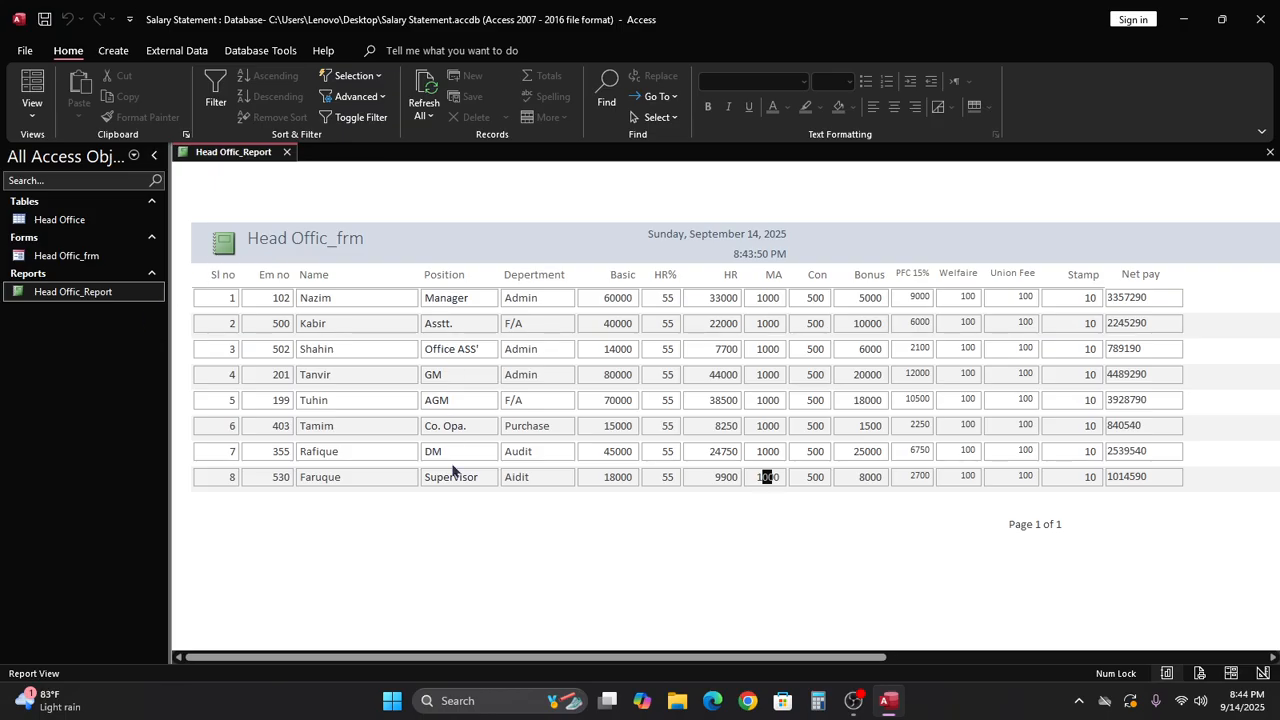
Step: Return to Design View, draw a text box in the Report Footer under the Basic column and nudge it slightly left to align
{"action": "right_click", "coordinate": [538, 557]}
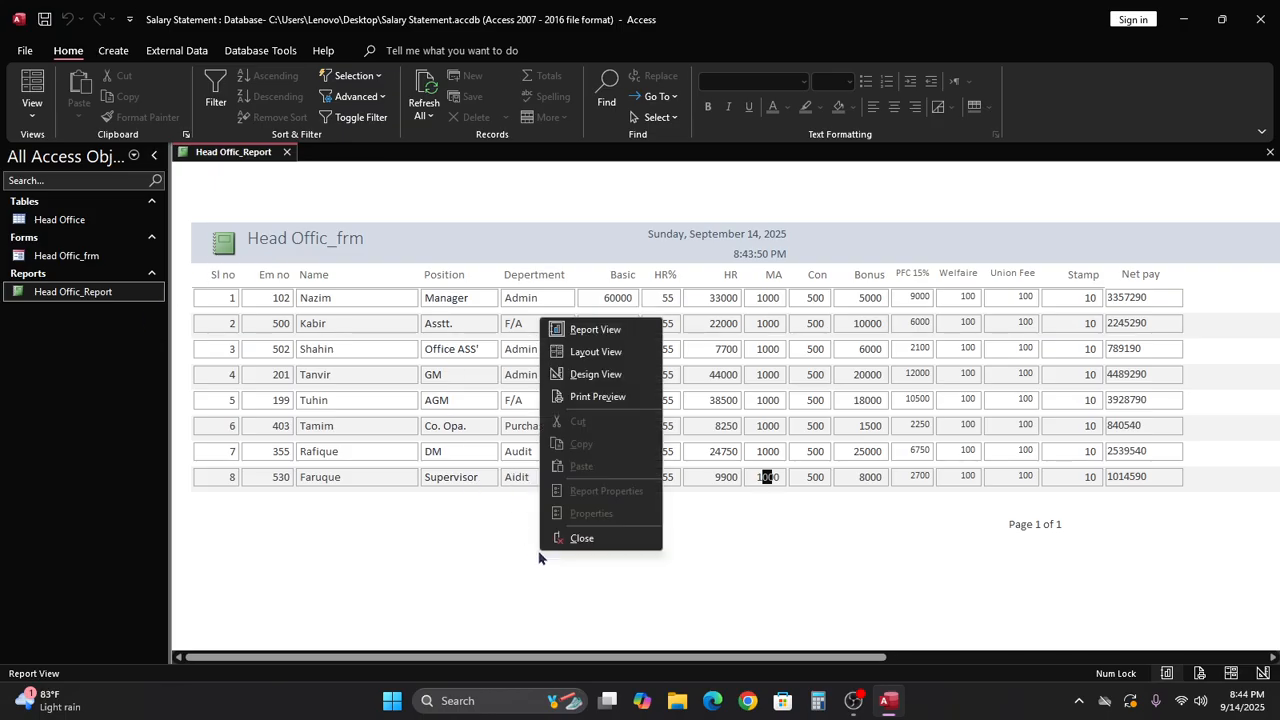
{"action": "left_click", "coordinate": [585, 375]}
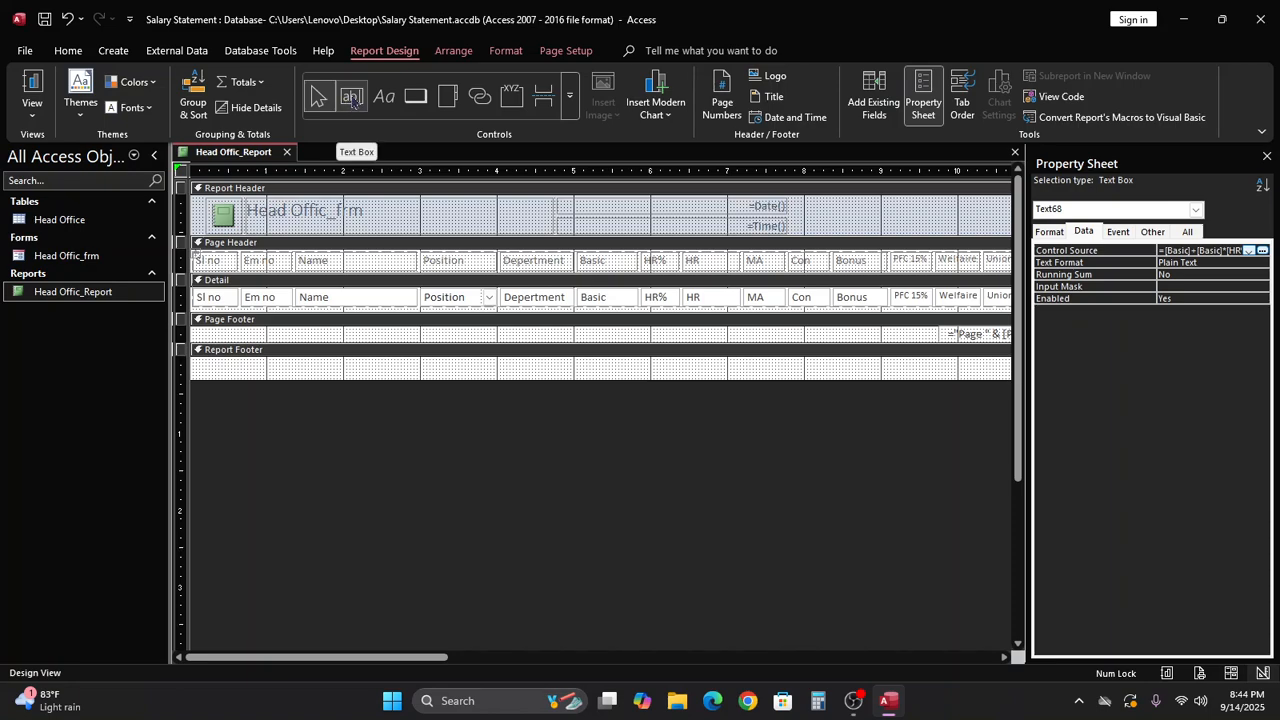
{"action": "left_click", "coordinate": [352, 98]}
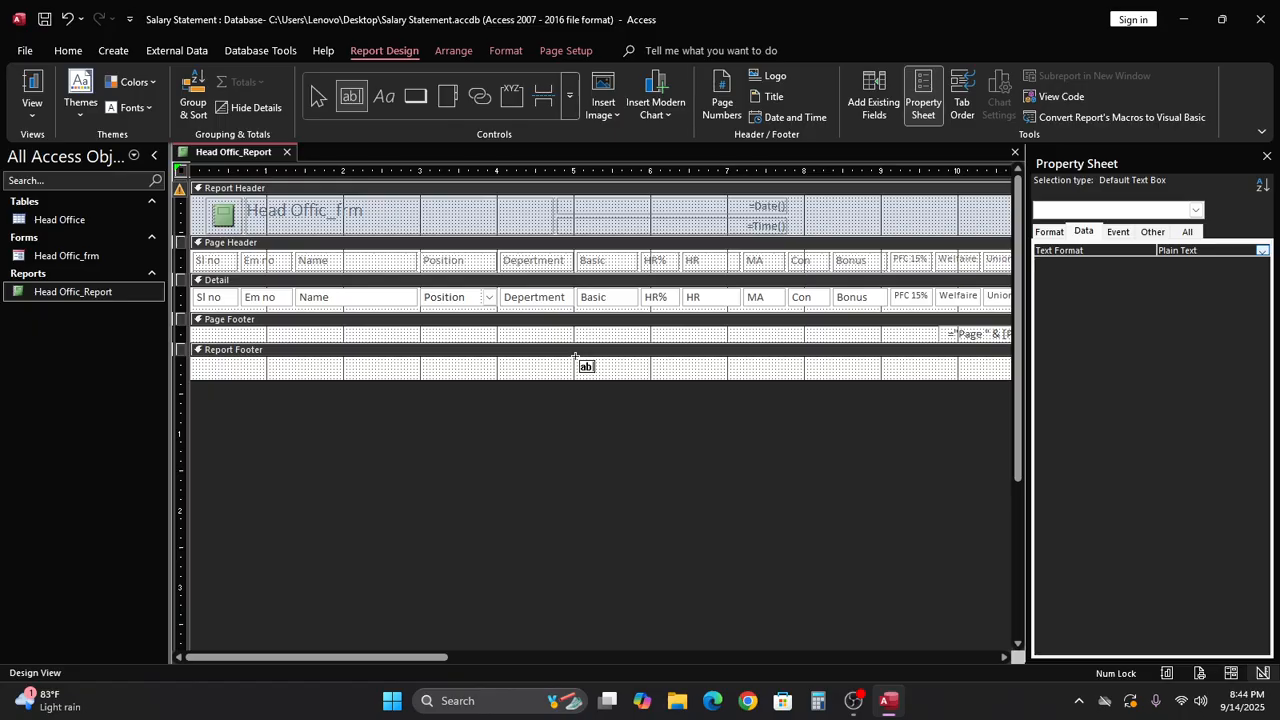
{"action": "left_click_drag", "start_coordinate": [579, 357], "coordinate": [637, 372]}
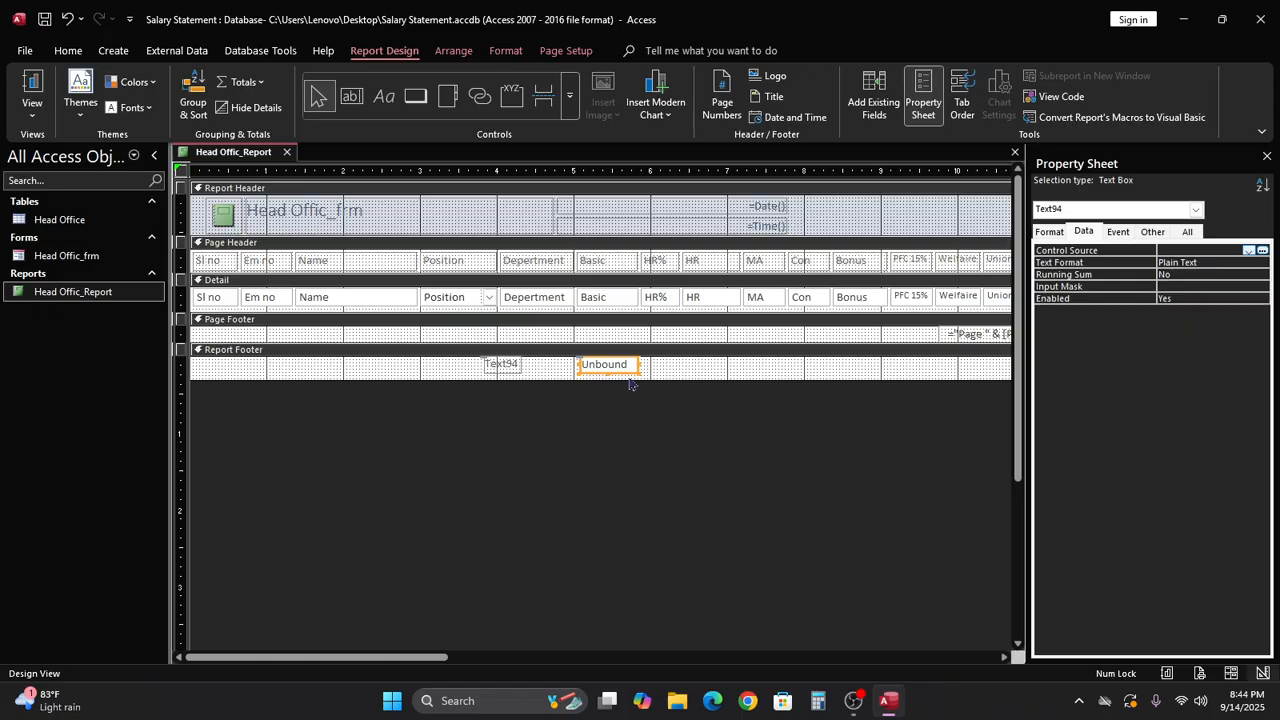
{"action": "key", "text": "Left"}
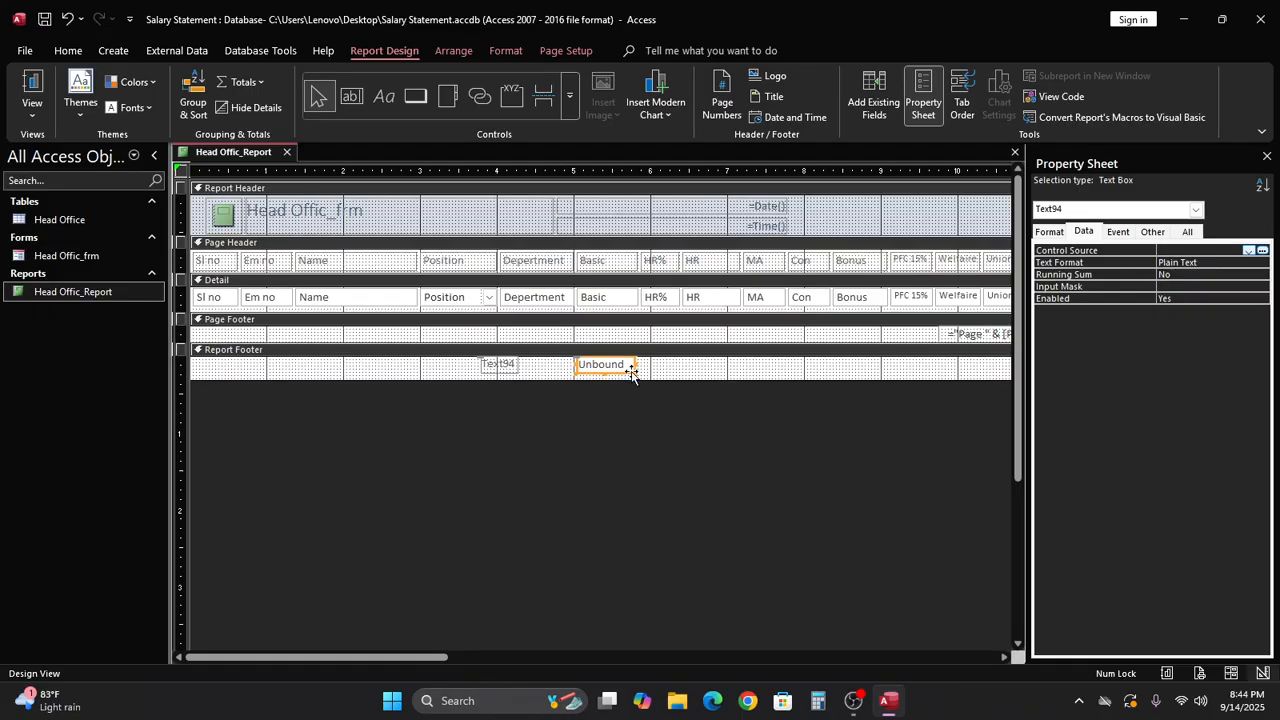
Step: Nudge the unbound report footer text box into line with the Basic column and set its control source to =Sum([Basic])
{"action": "key", "text": "Right"}
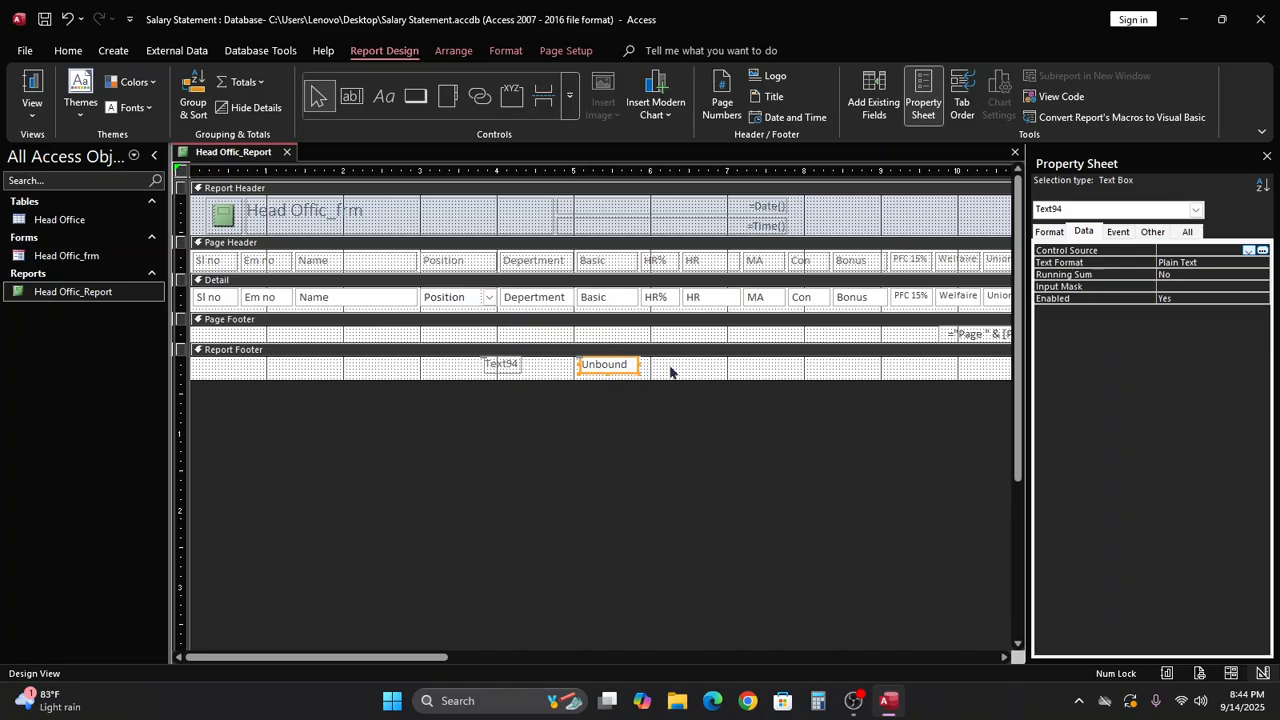
{"action": "left_click", "coordinate": [1262, 251]}
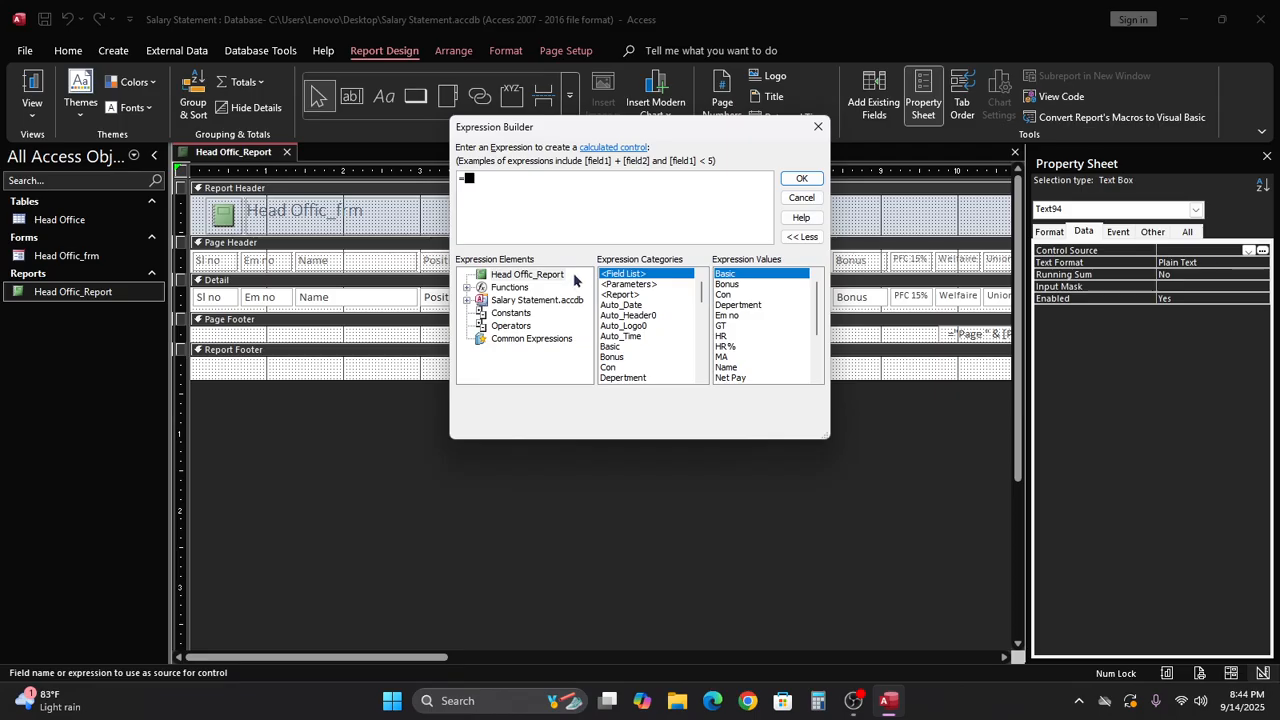
{"action": "type", "text": "=sum"}
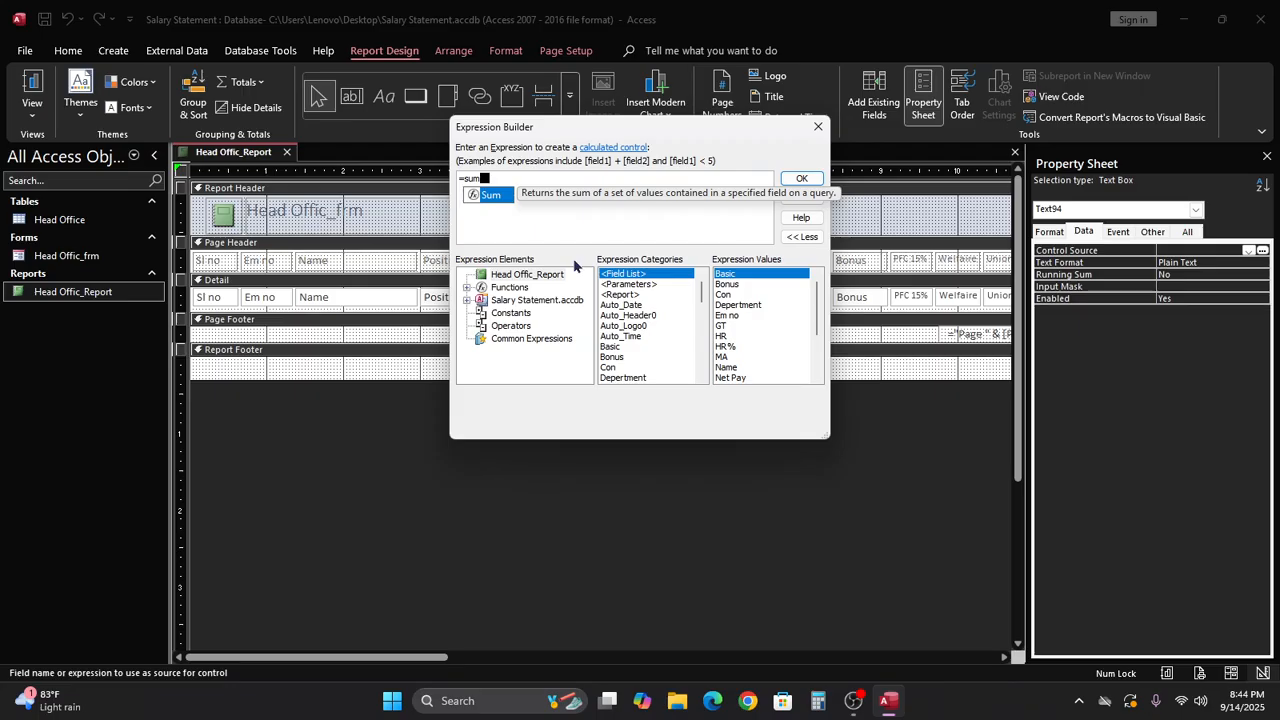
{"action": "type", "text": "("}
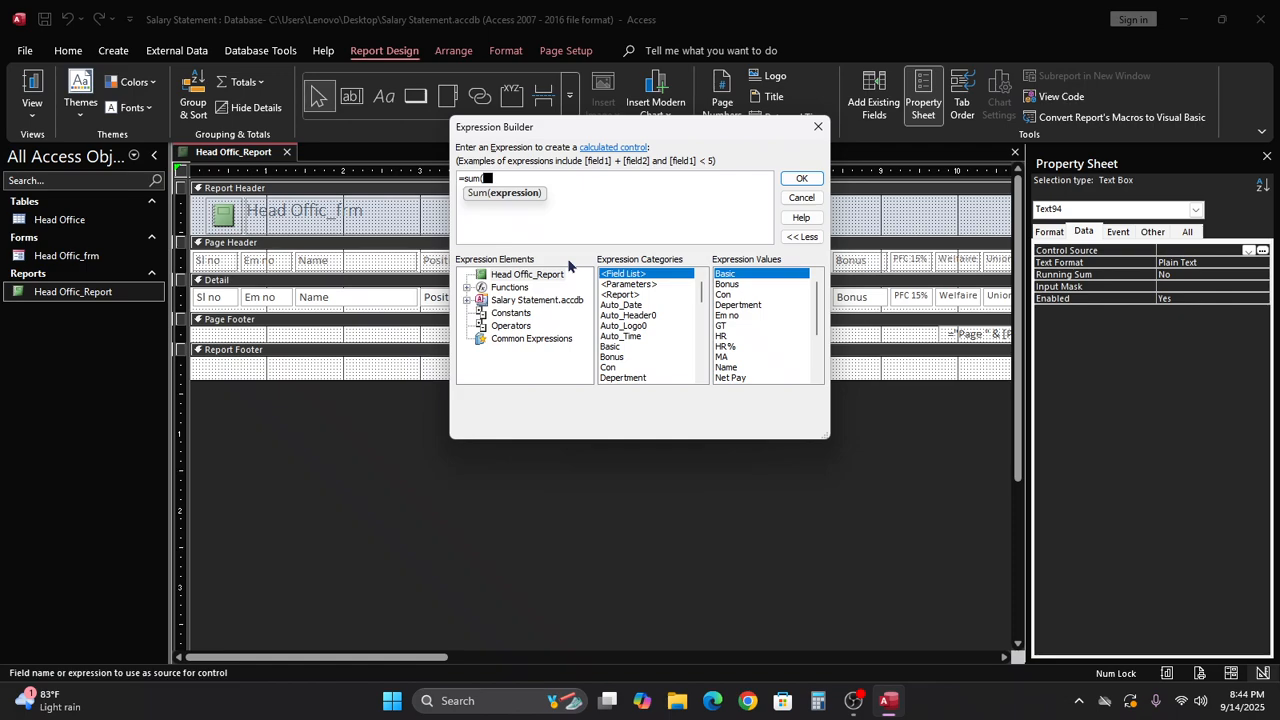
{"action": "type", "text": "b"}
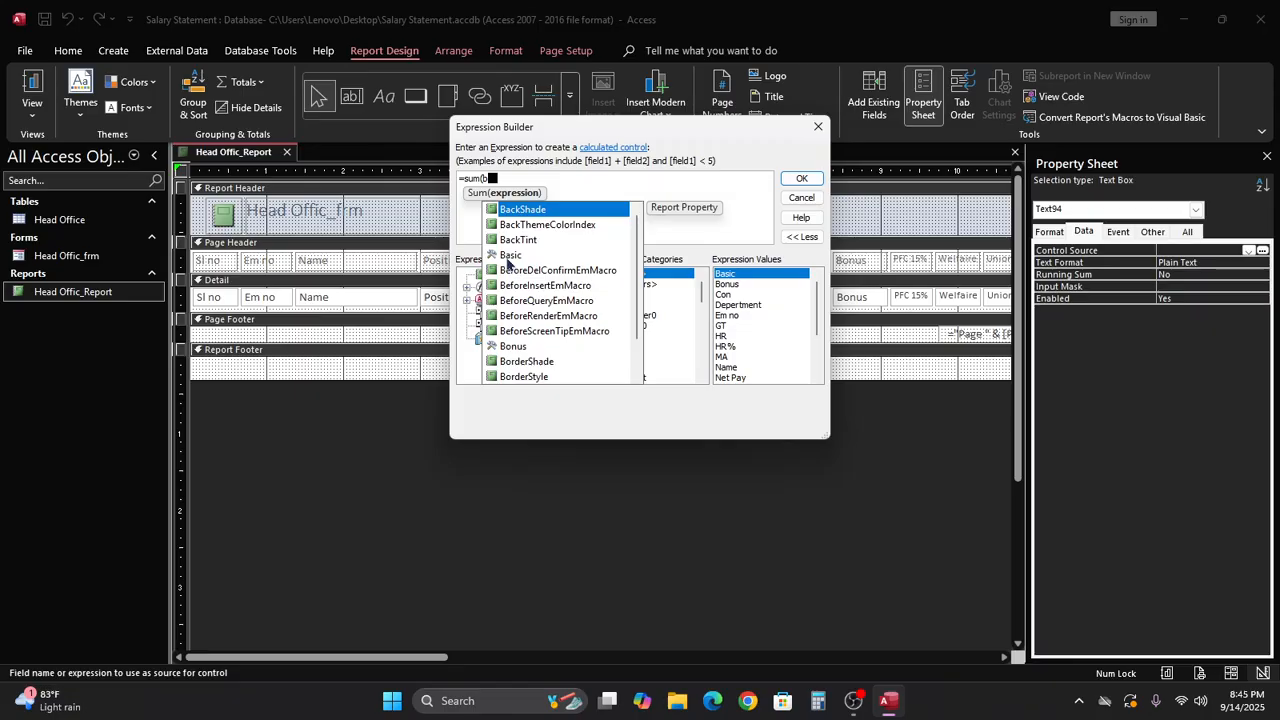
{"action": "double_click", "coordinate": [508, 256]}
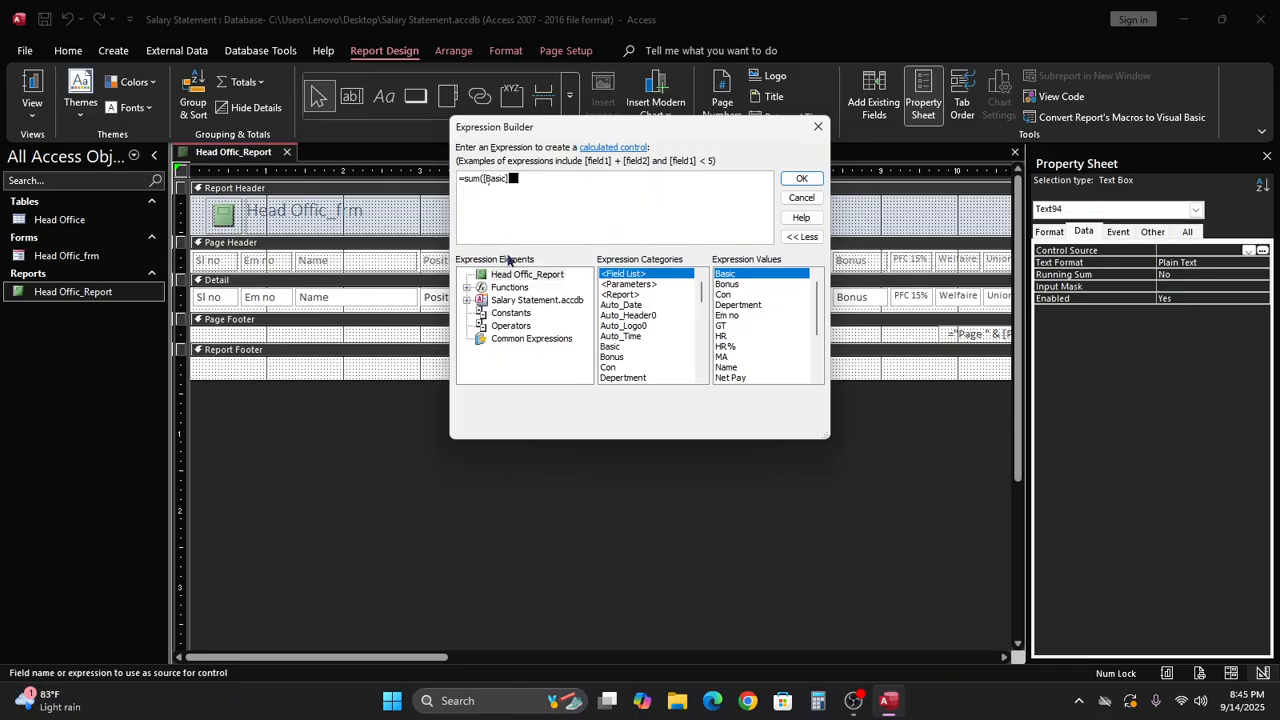
{"action": "type", "text": ")"}
{"action": "left_click", "coordinate": [801, 178]}
{"action": "left_click", "coordinate": [686, 413]}
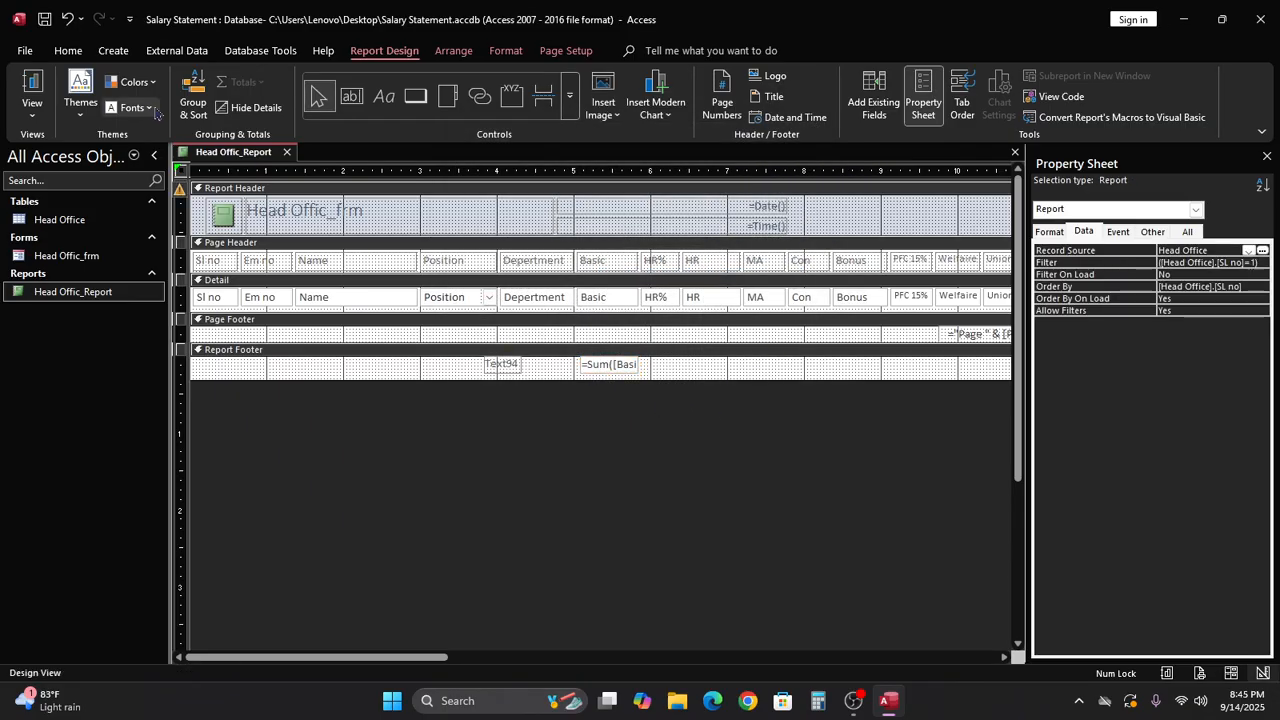
Step: Check the Basic total in Report View, and return the report to Design View
{"action": "left_click", "coordinate": [33, 90]}
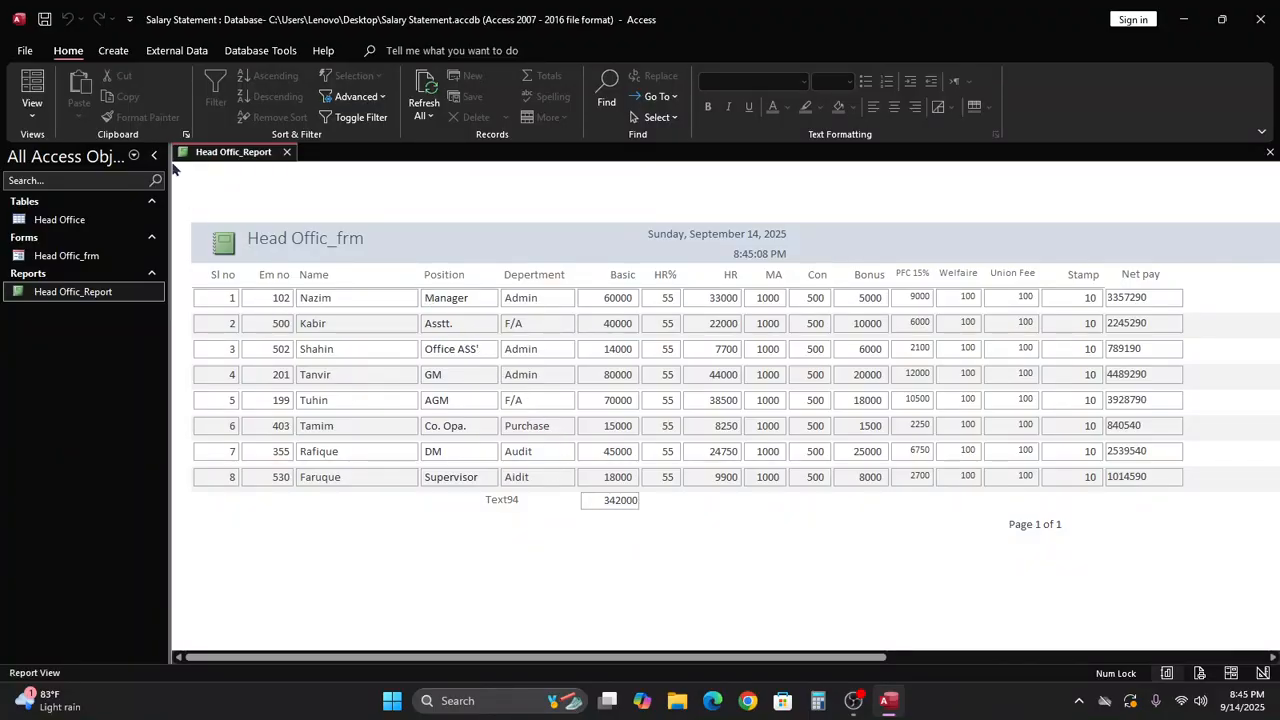
{"action": "right_click", "coordinate": [745, 527]}
{"action": "left_click", "coordinate": [815, 347]}
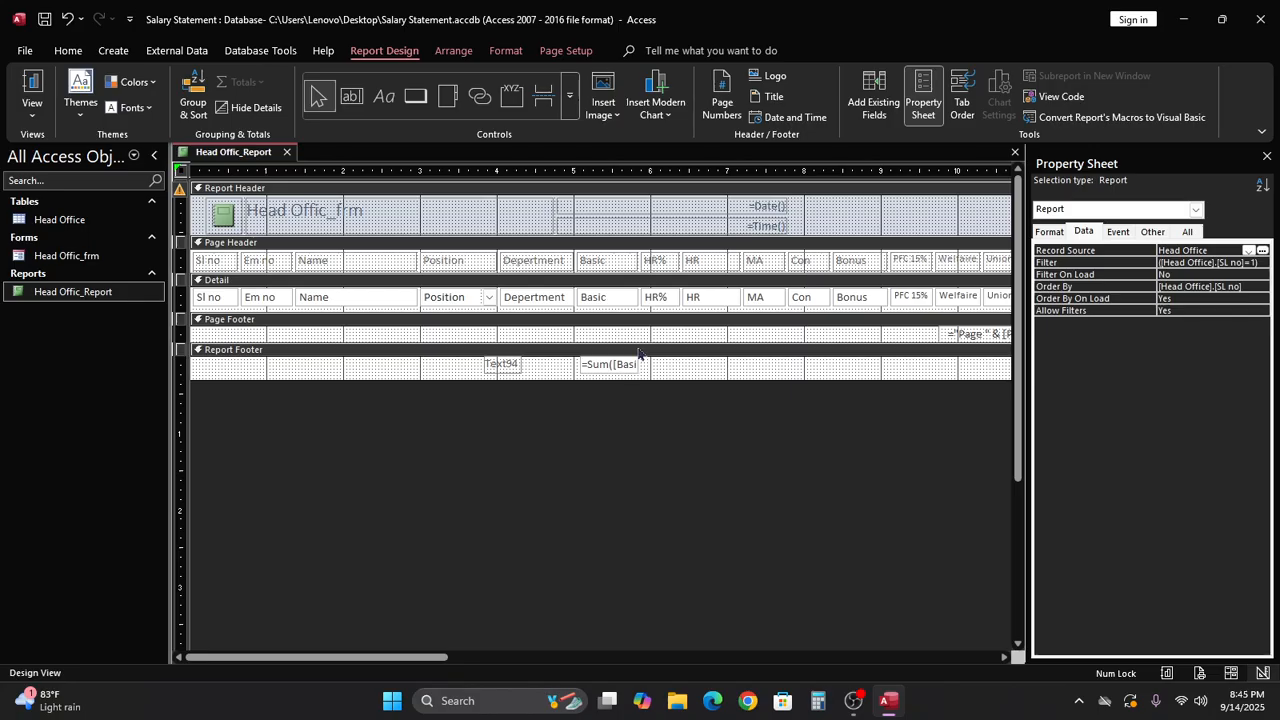
Step: Center the text of the HR heading label in the page header and the HR field in the detail section
{"action": "left_click", "coordinate": [694, 264]}
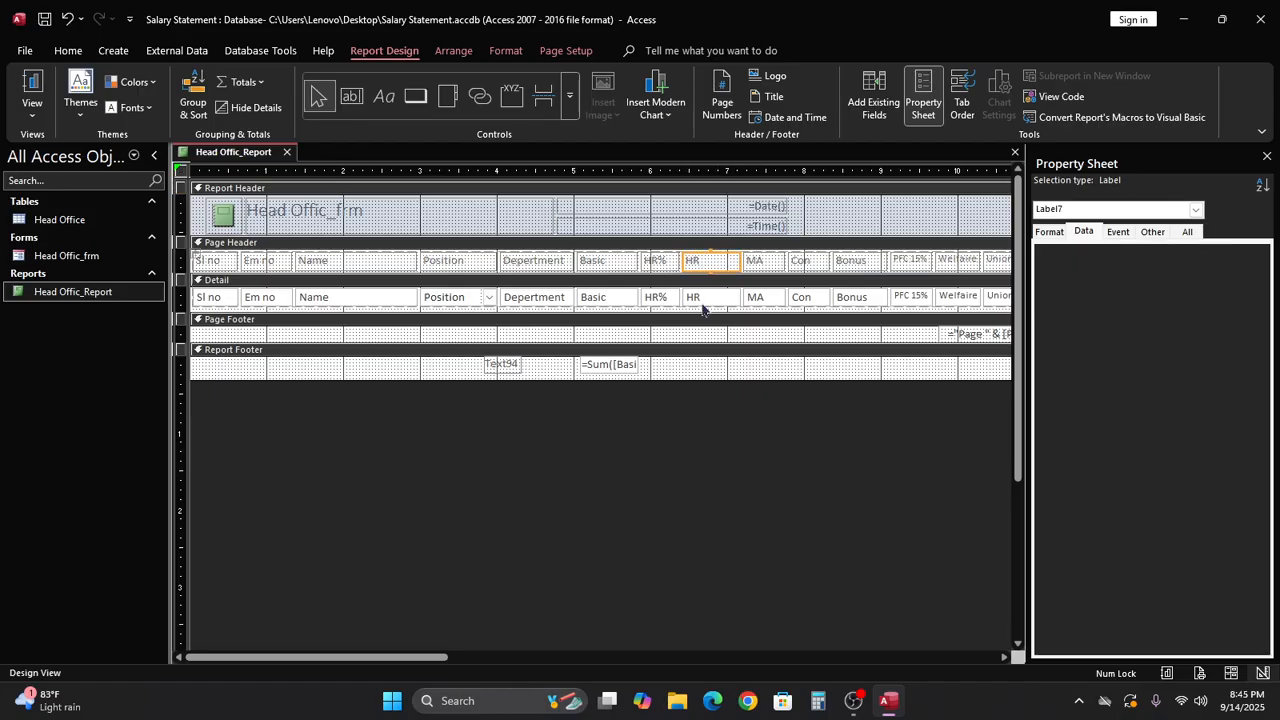
{"action": "left_click", "coordinate": [711, 297], "text": "shift"}
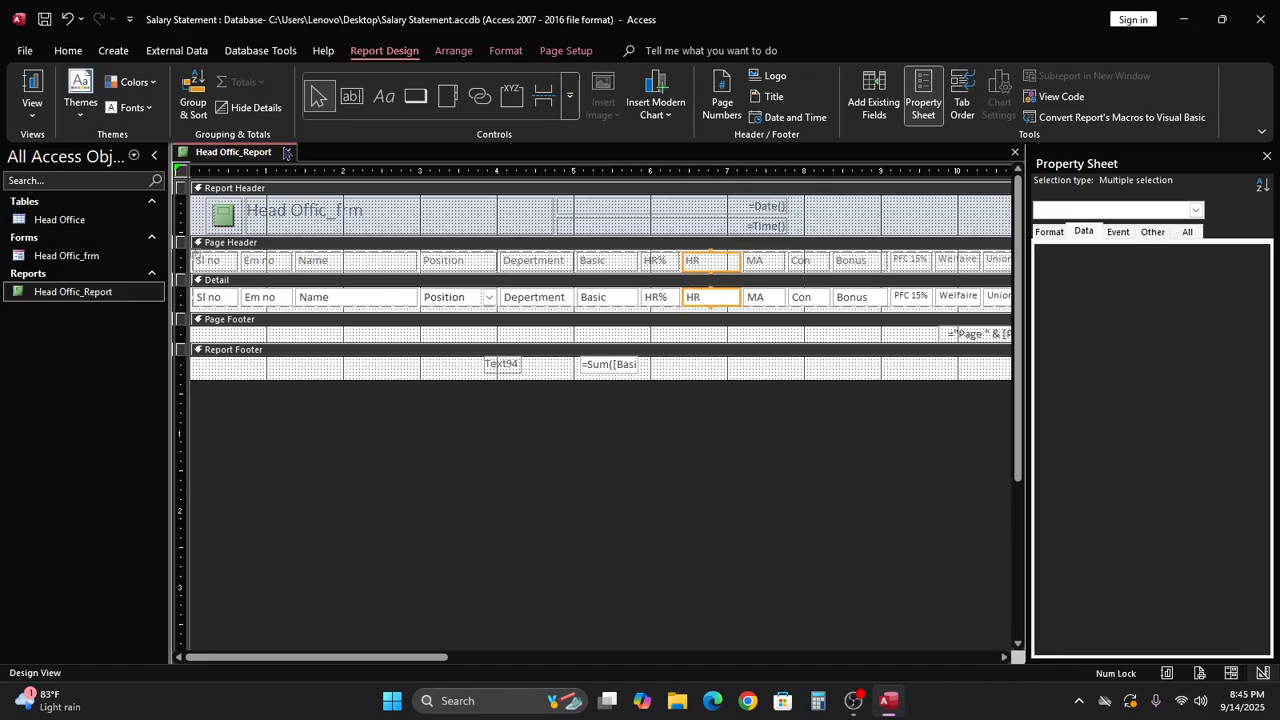
{"action": "left_click", "coordinate": [68, 51]}
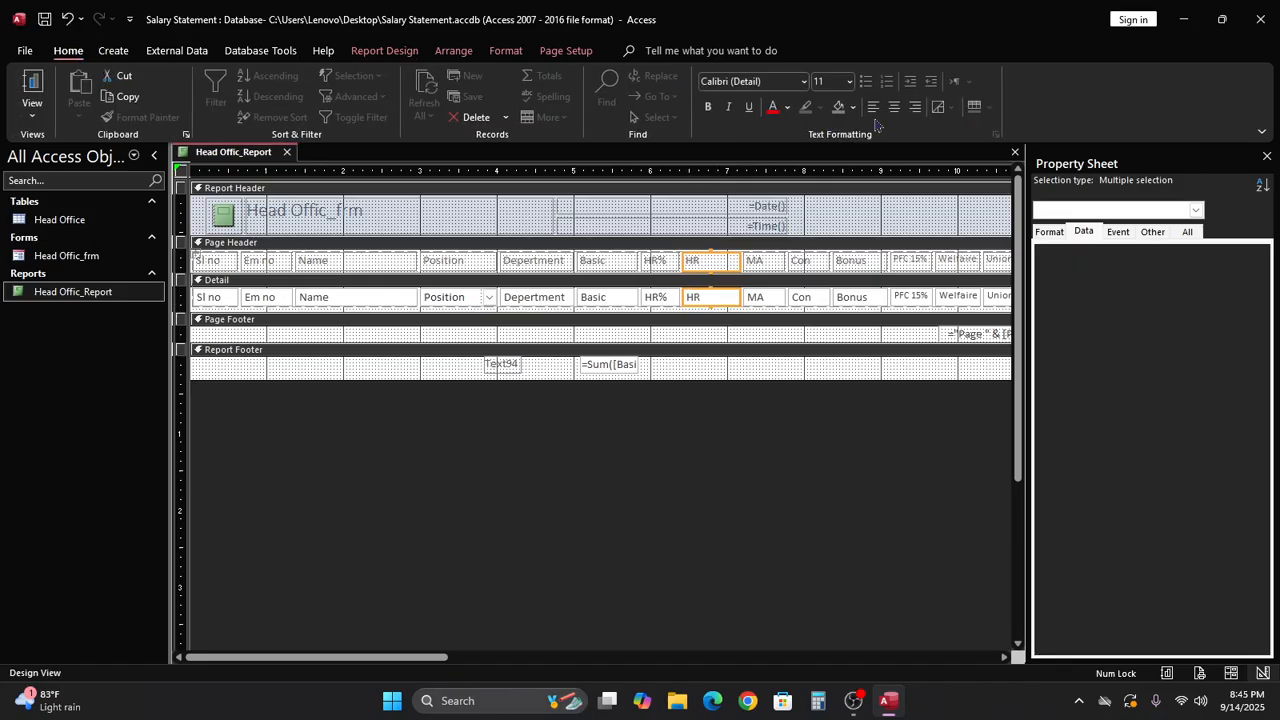
{"action": "left_click", "coordinate": [703, 363]}
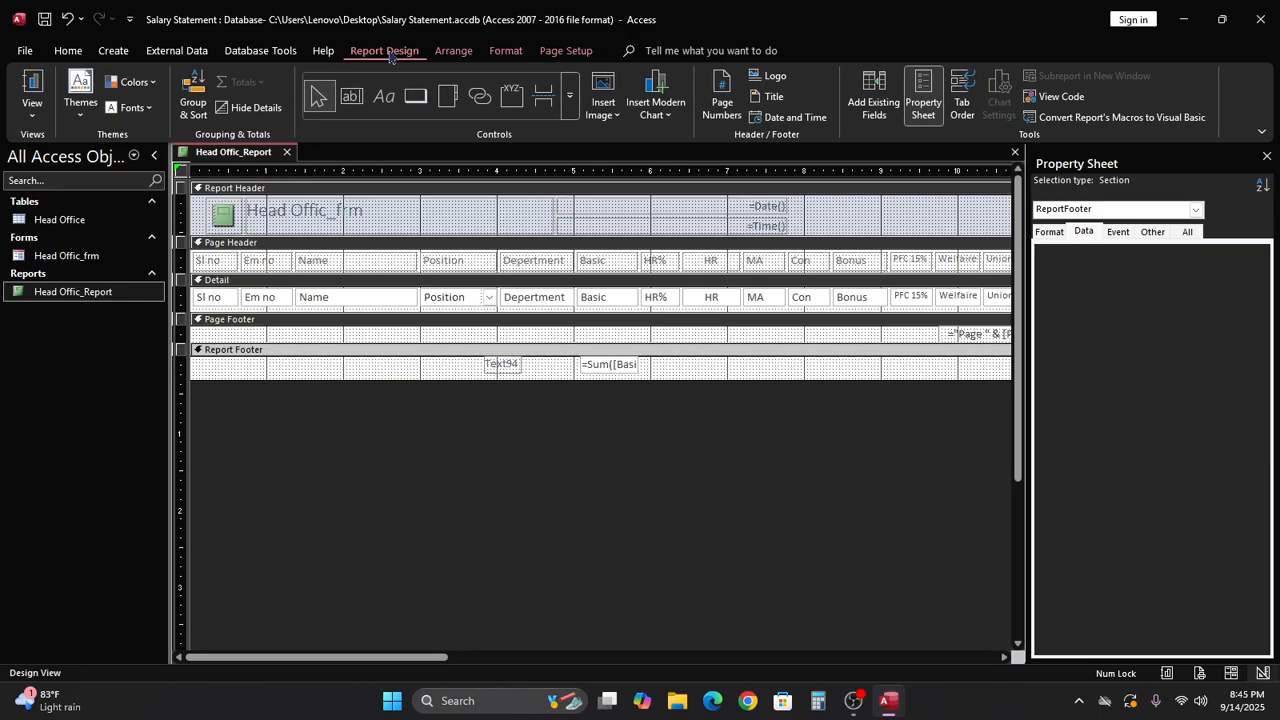
Step: Add a text box in the report footer below the HR column, as wide as the HR field, and delete its attached label
{"action": "left_click", "coordinate": [358, 101]}
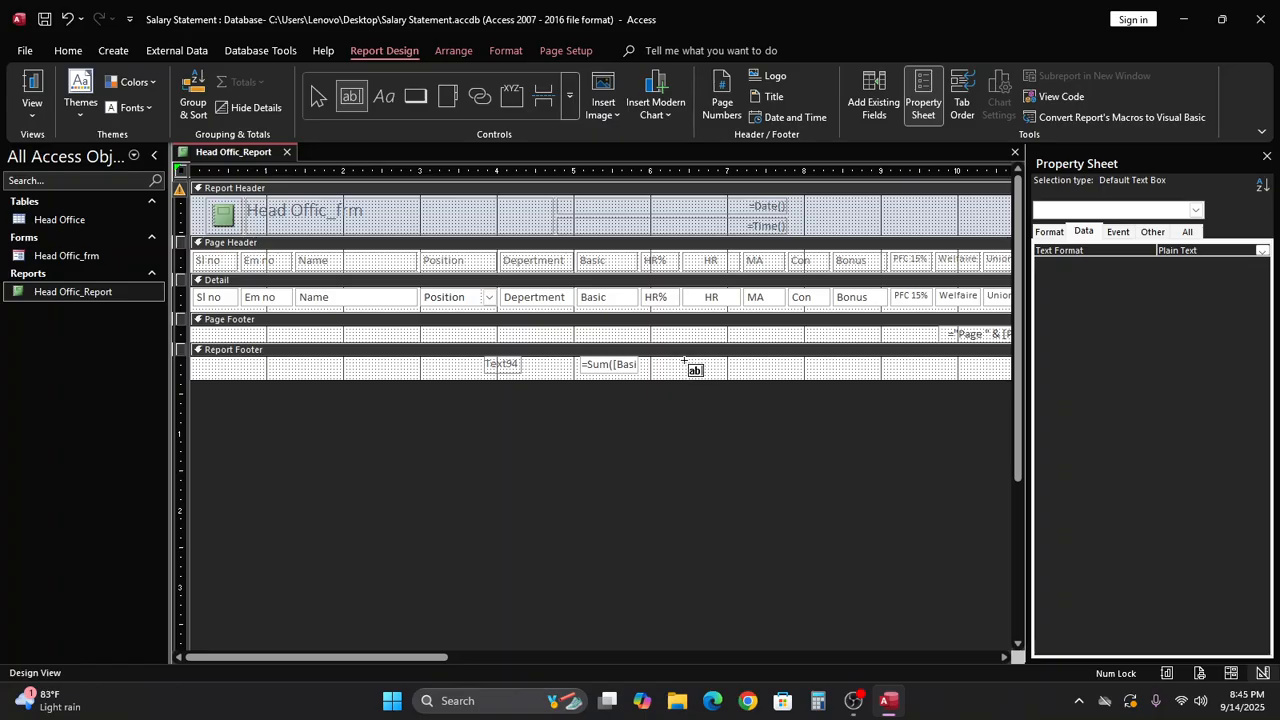
{"action": "left_click_drag", "start_coordinate": [685, 358], "coordinate": [743, 373]}
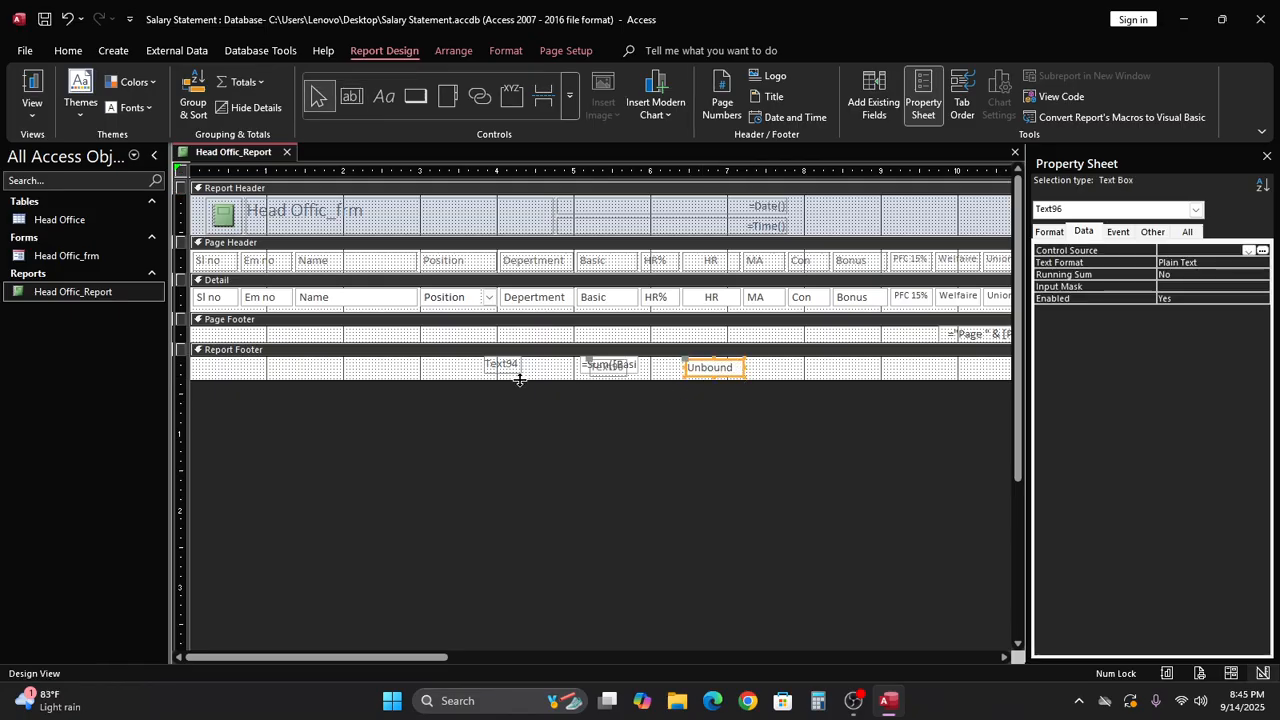
{"action": "left_click", "coordinate": [598, 368]}
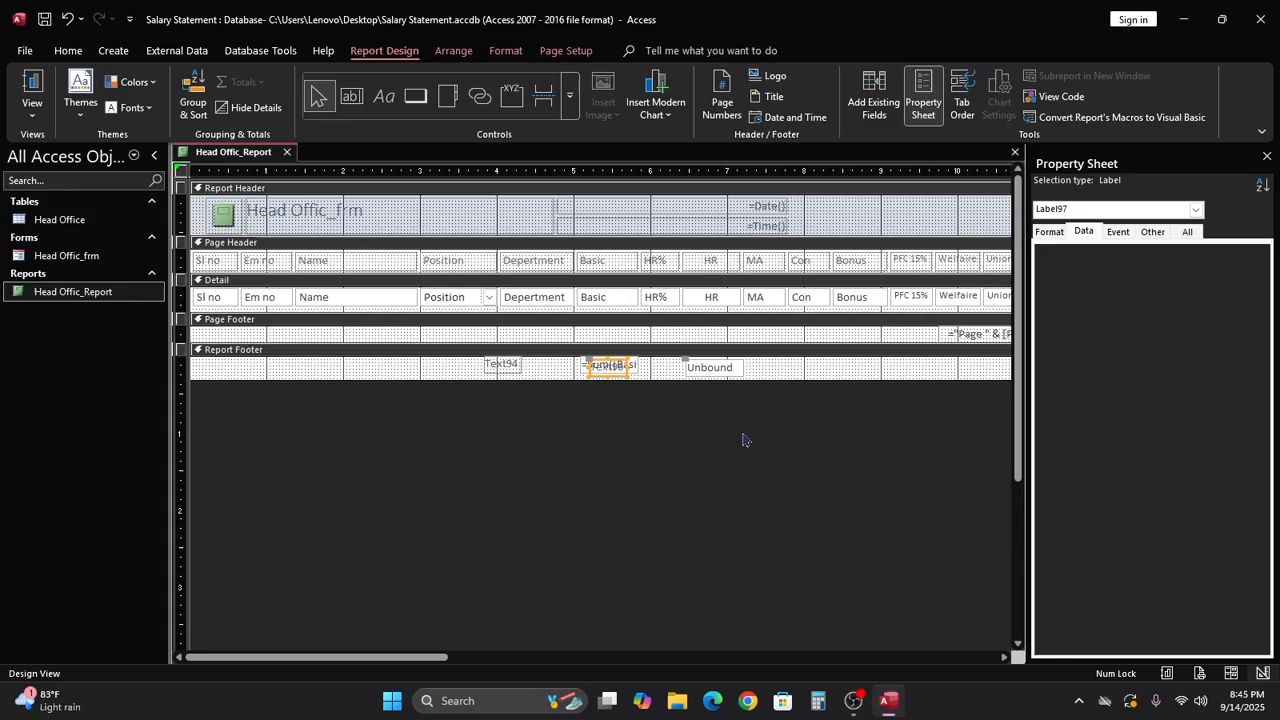
{"action": "left_click", "coordinate": [697, 469]}
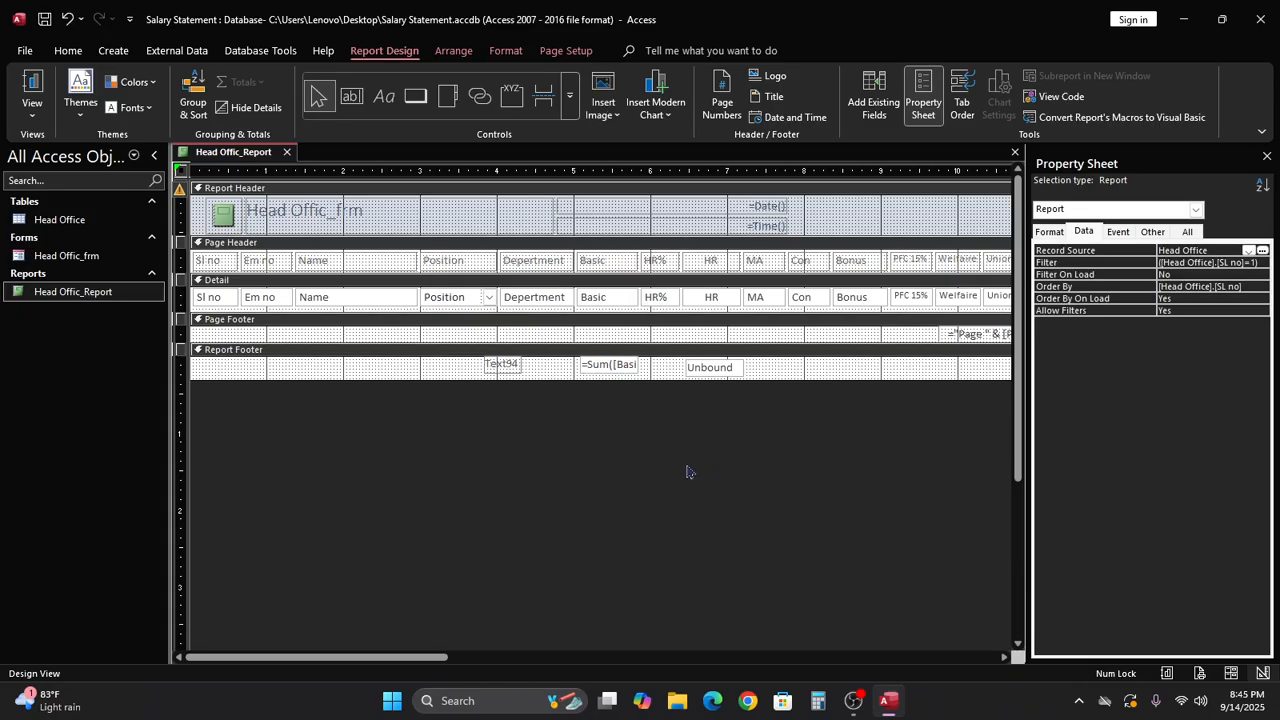
Step: Move the HR footer text box up level with the Basic total and set its control source to =Sum([HR])
{"action": "left_click", "coordinate": [714, 368]}
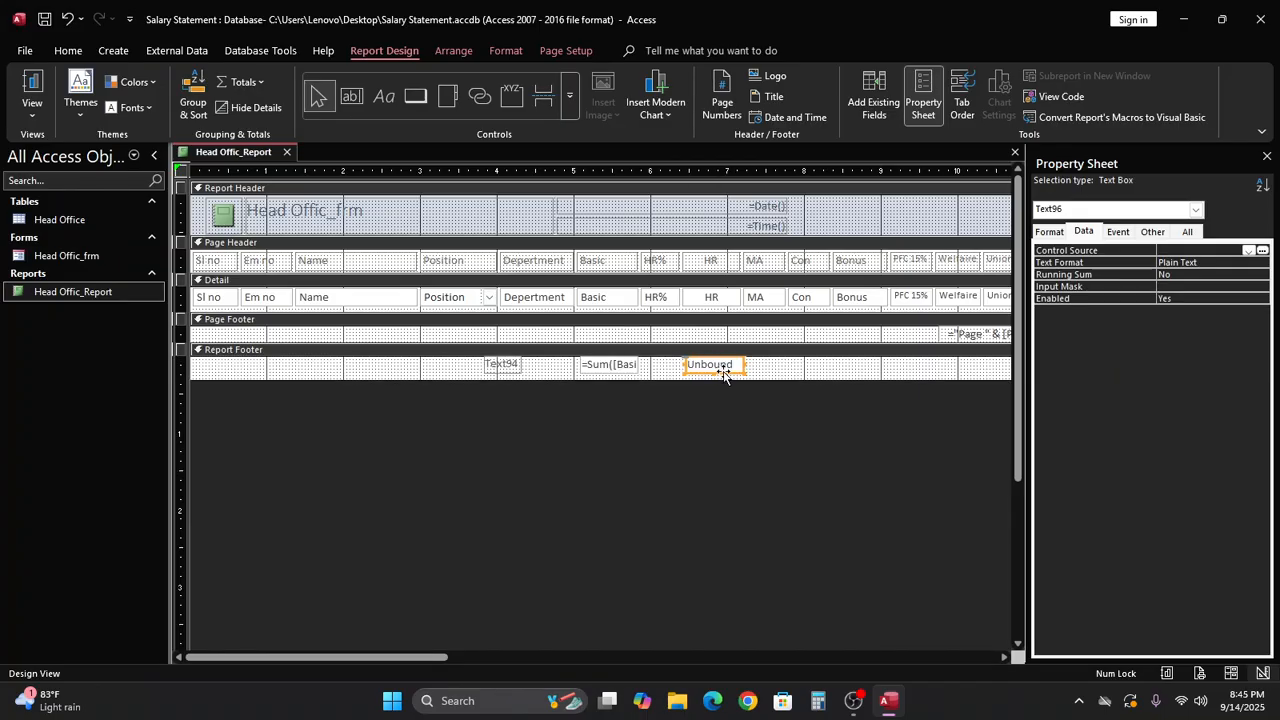
{"action": "left_click", "coordinate": [1262, 250]}
{"action": "left_click", "coordinate": [1262, 250]}
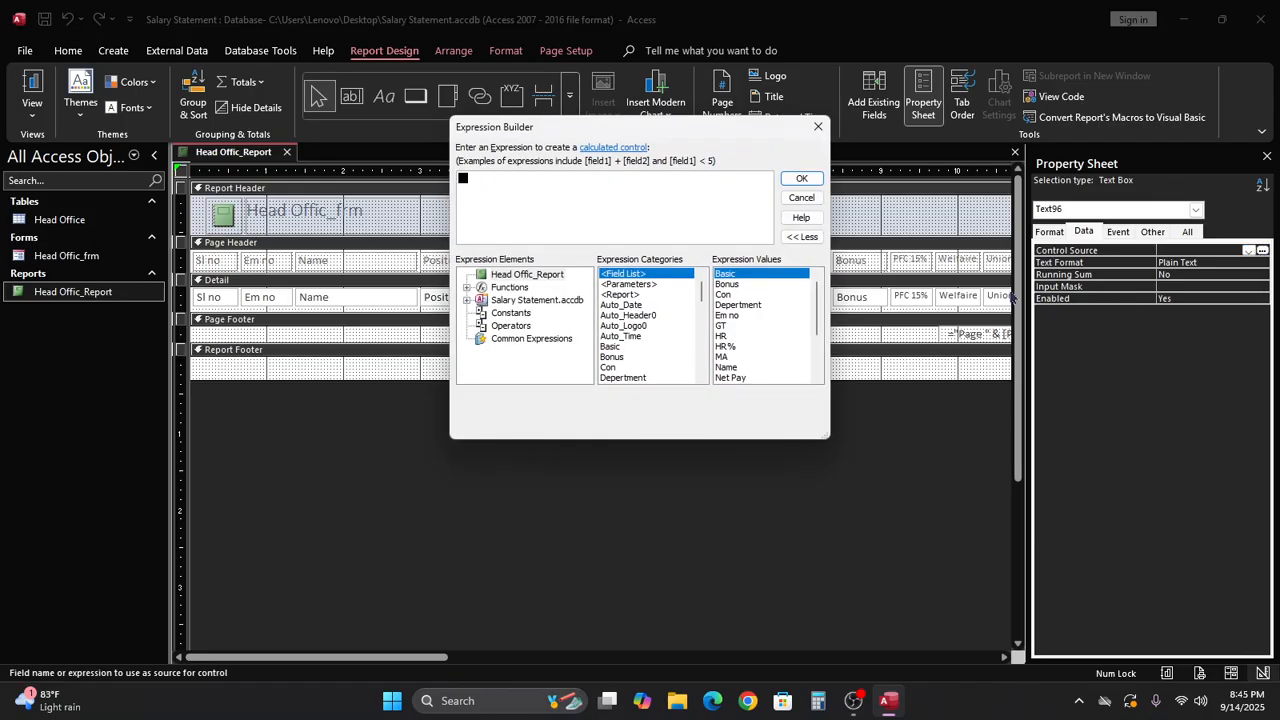
{"action": "type", "text": "=sum"}
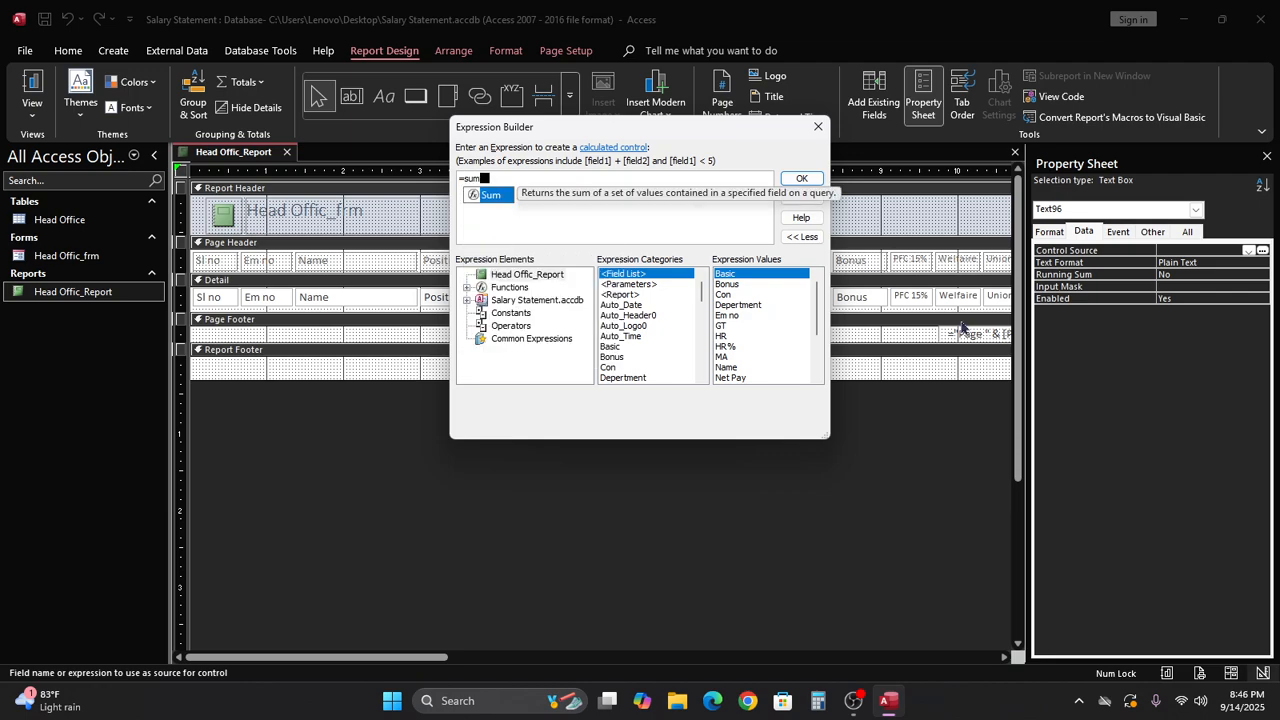
{"action": "type", "text": "("}
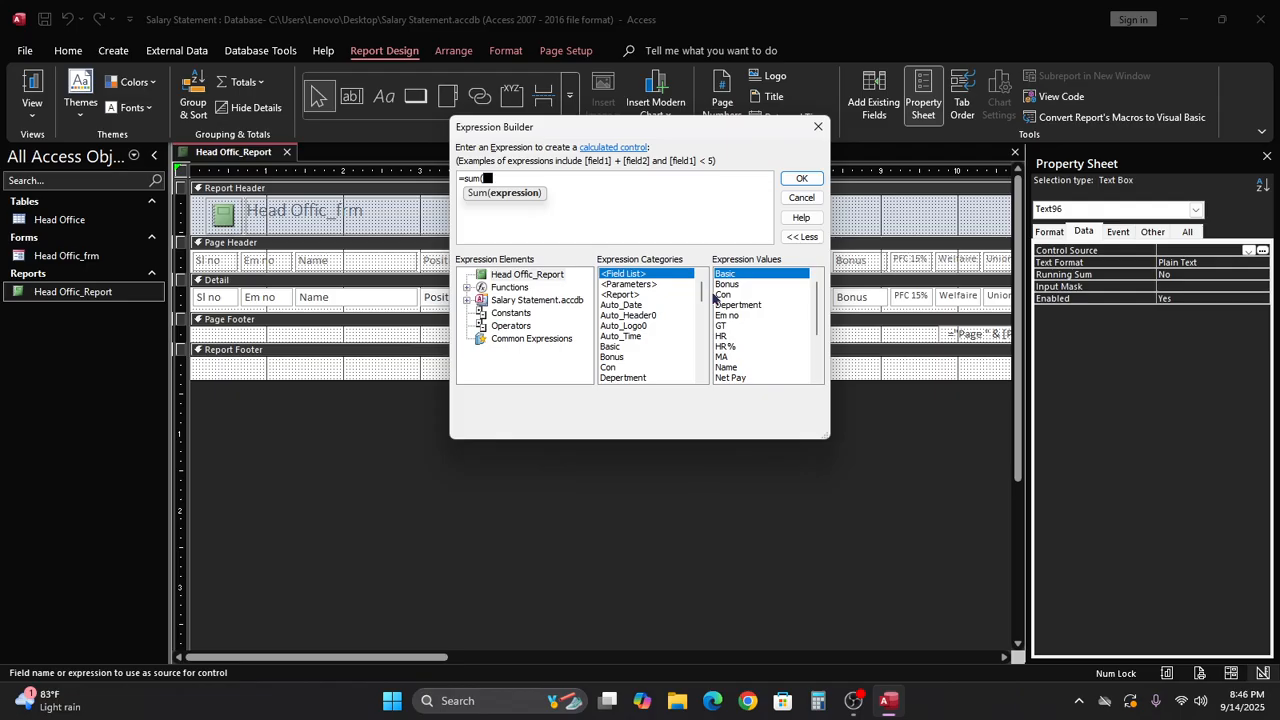
{"action": "type", "text": "h"}
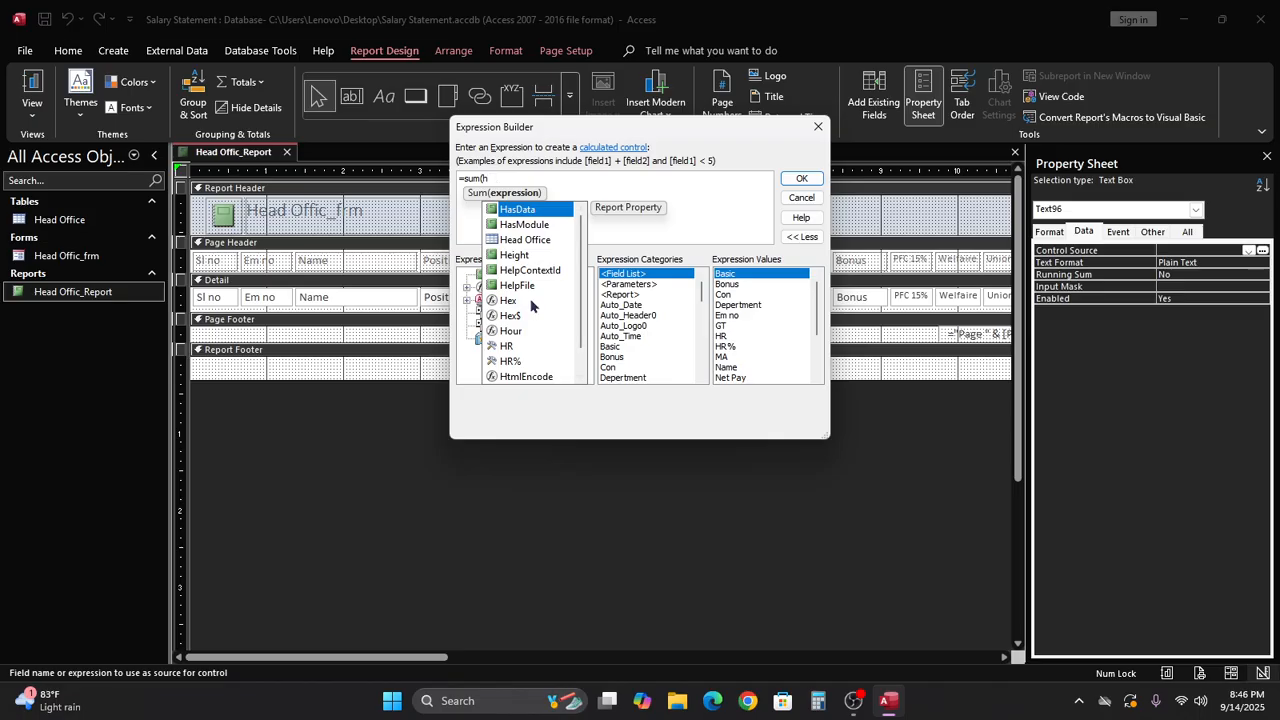
{"action": "double_click", "coordinate": [505, 346]}
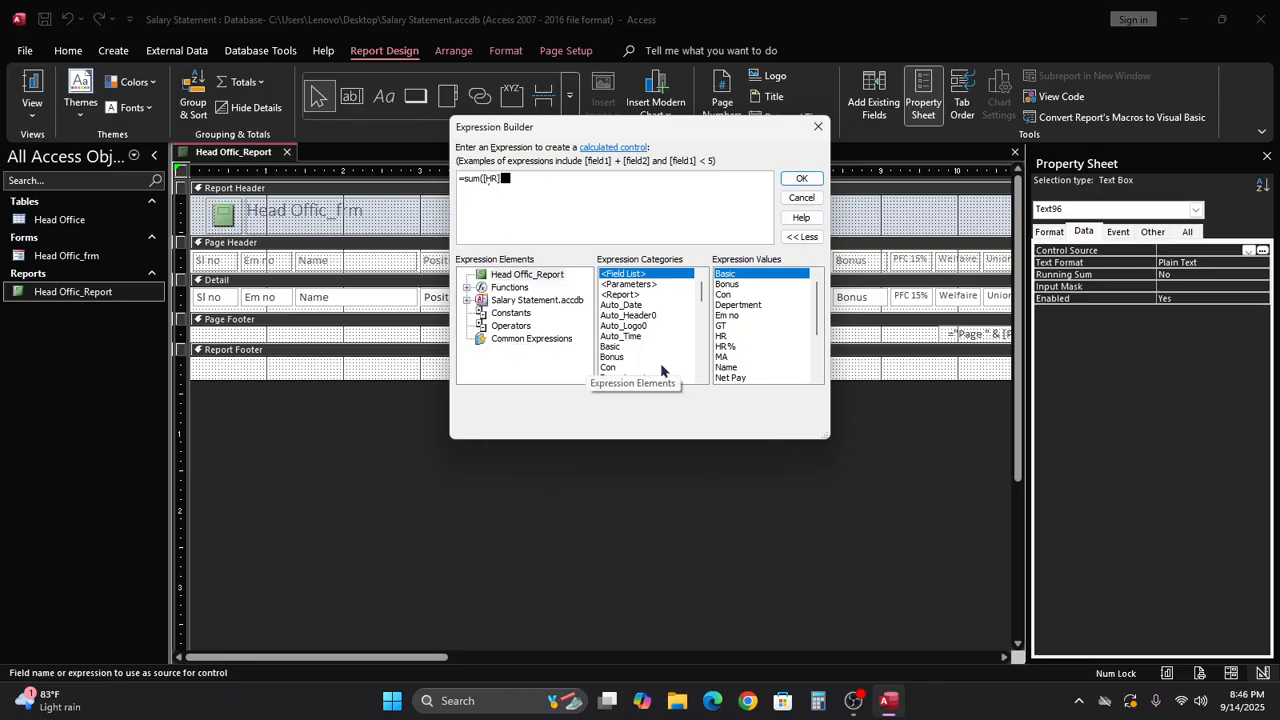
{"action": "type", "text": ")"}
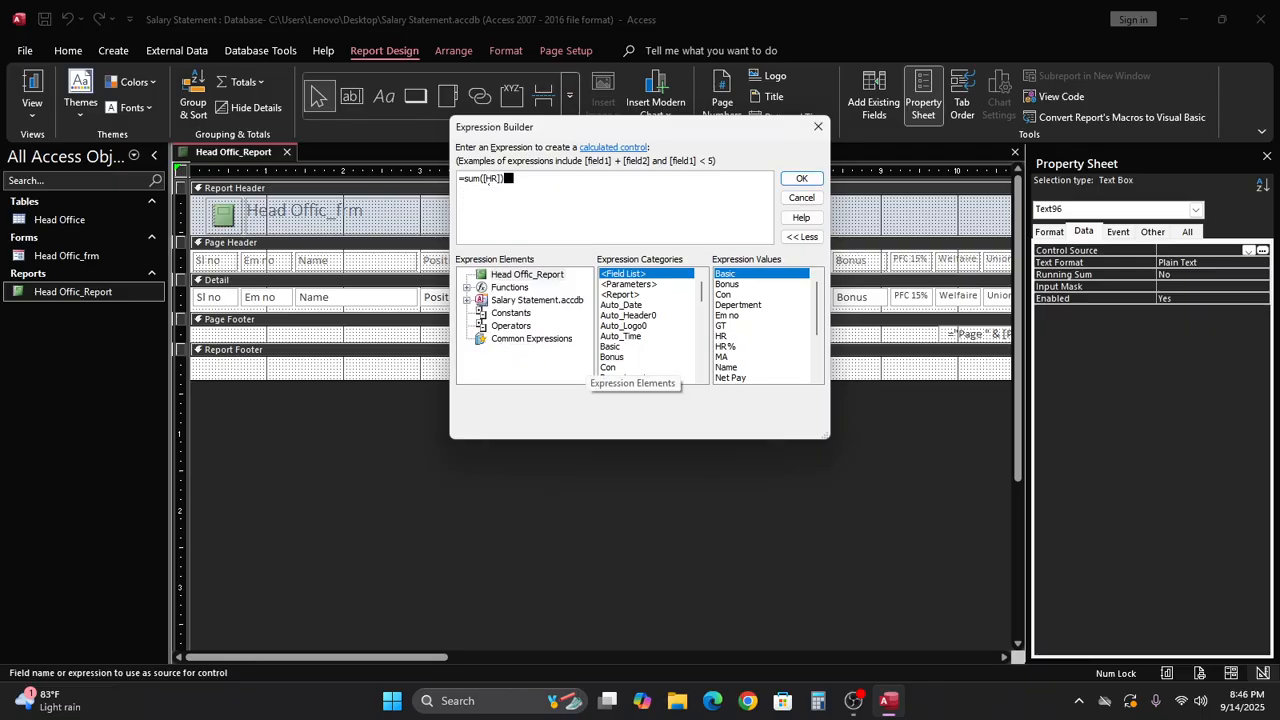
{"action": "left_click", "coordinate": [801, 180]}
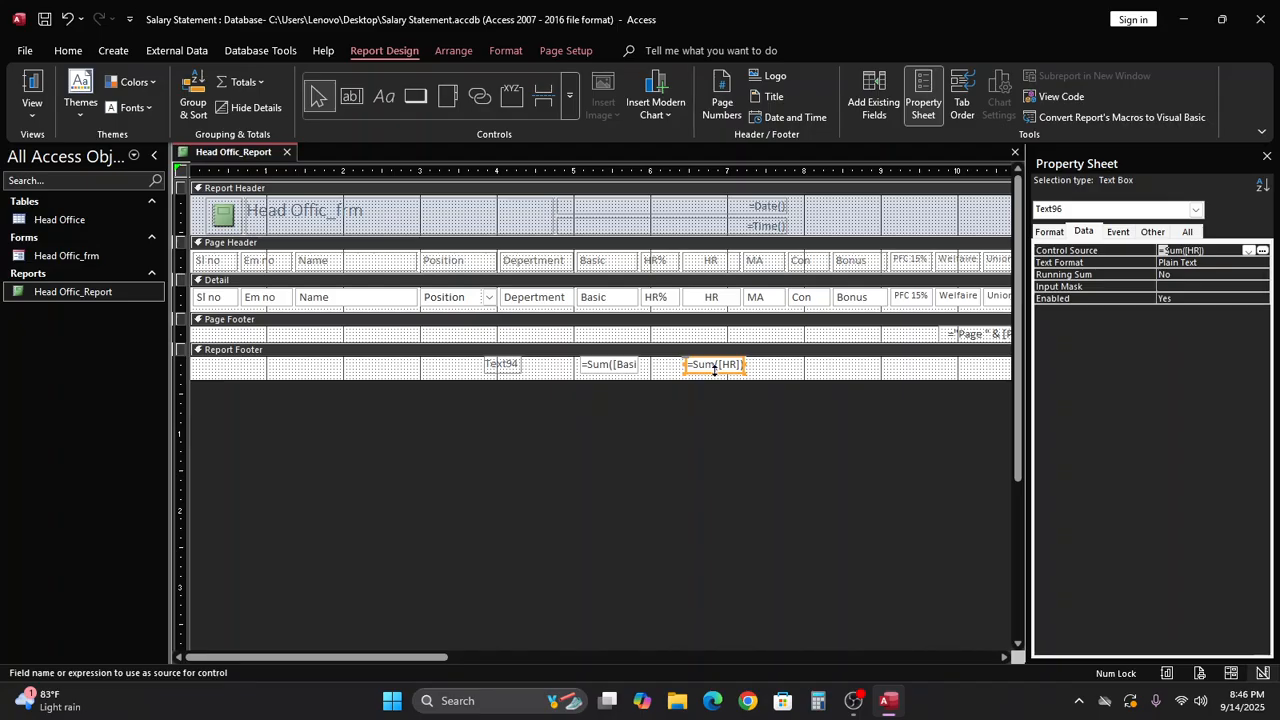
{"action": "left_click", "coordinate": [778, 369]}
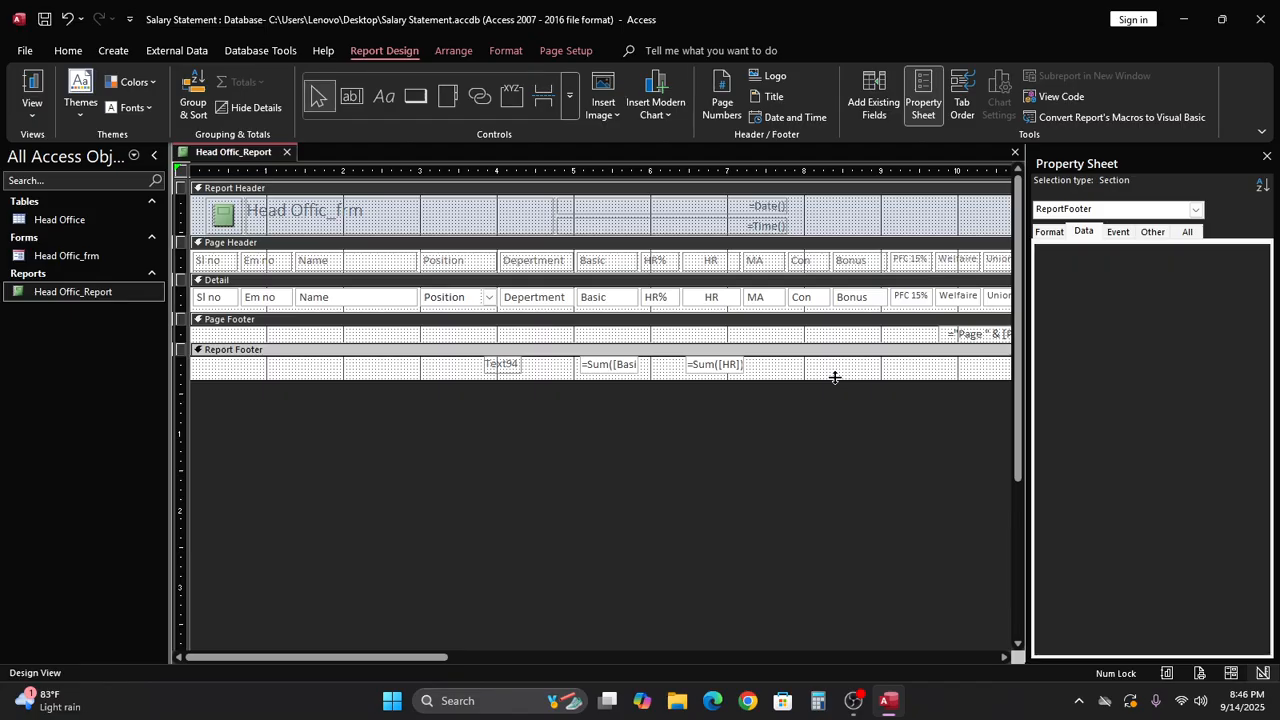
Step: Undo the sum expression and the repositioning of the HR footer text box, keeping its attached label deleted
{"action": "key", "text": "ctrl+z"}
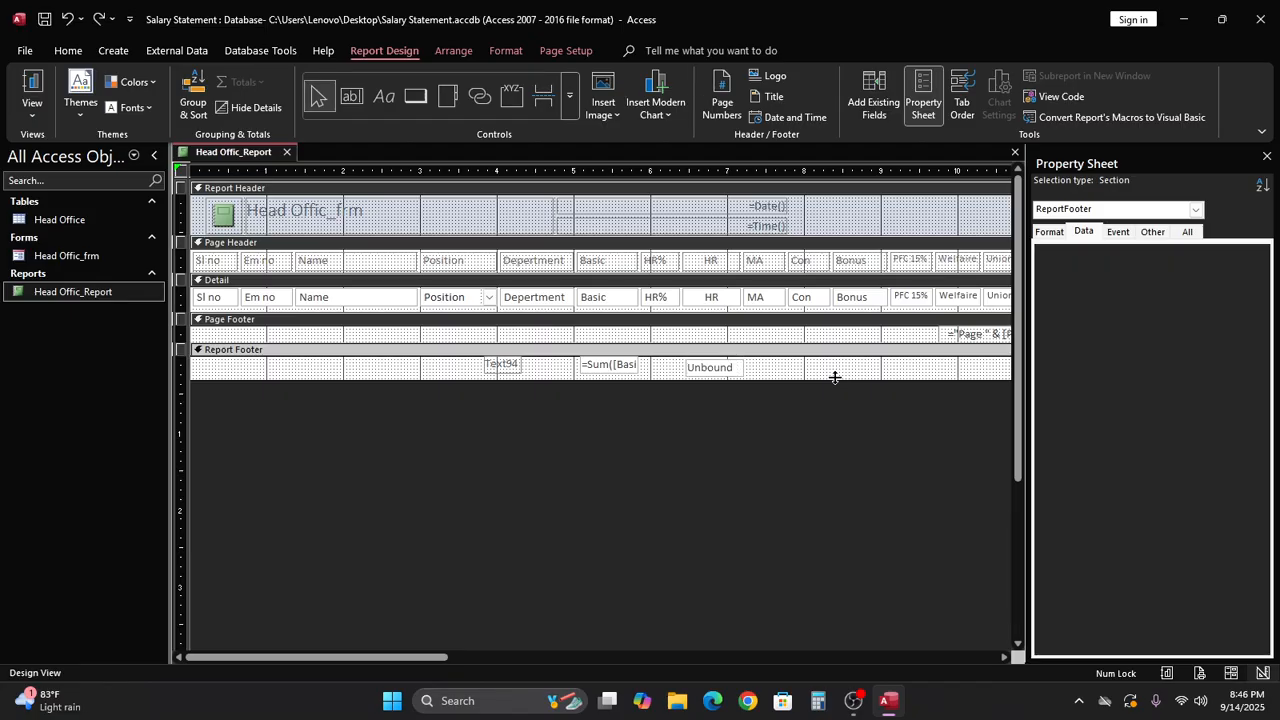
{"action": "key", "text": "ctrl+z"}
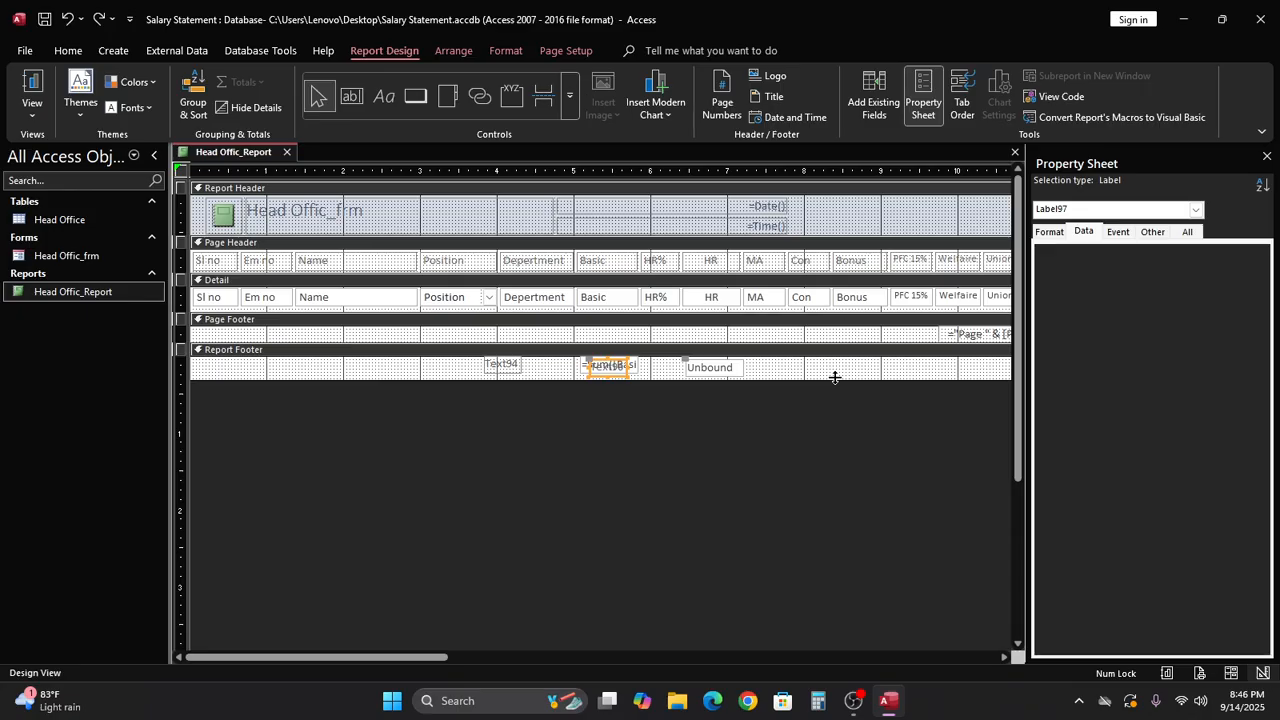
{"action": "key", "text": "ctrl+z"}
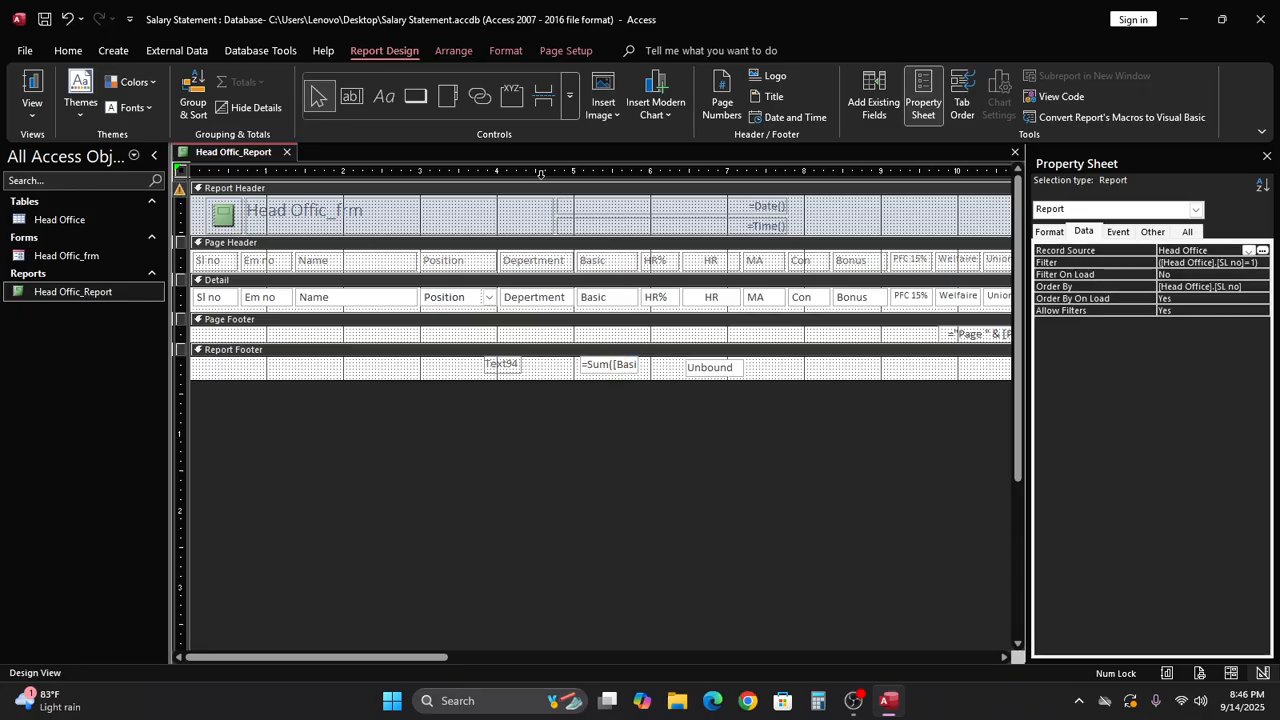
Step: Add a text box in the report footer below the MA column and delete its attached label
{"action": "left_click", "coordinate": [351, 97]}
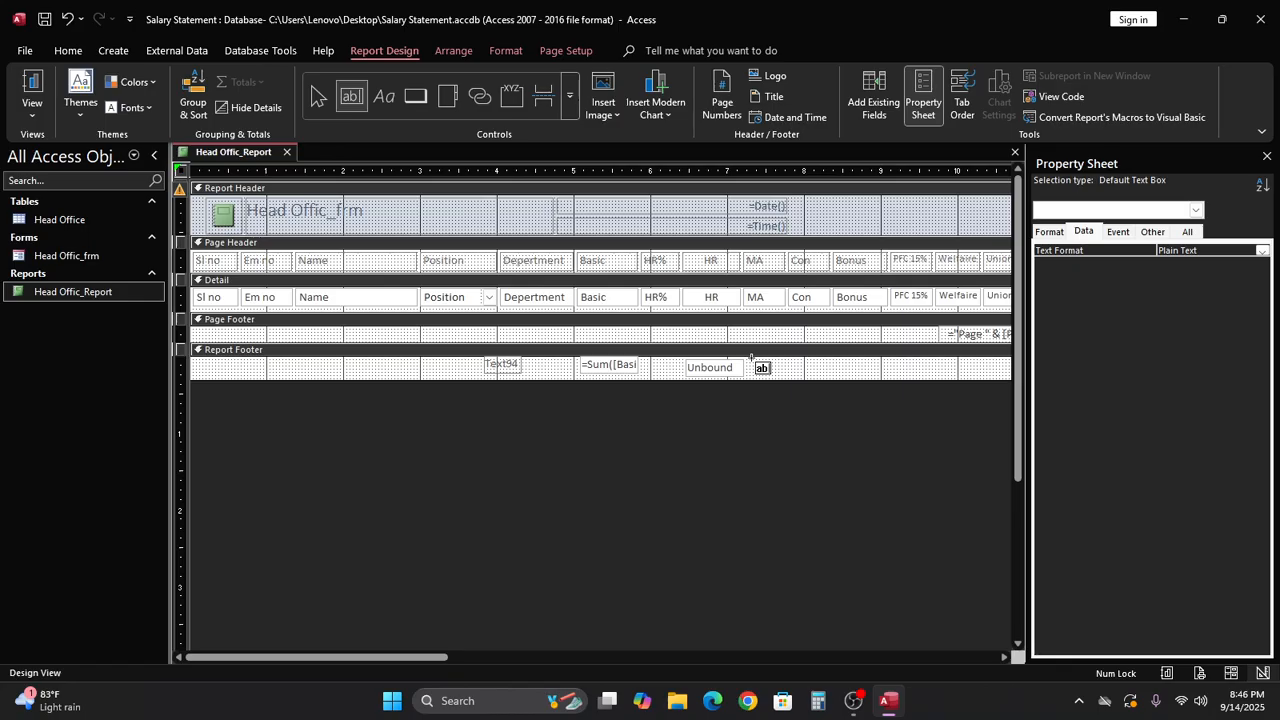
{"action": "left_click_drag", "start_coordinate": [746, 358], "coordinate": [790, 371]}
{"action": "left_click", "coordinate": [661, 369]}
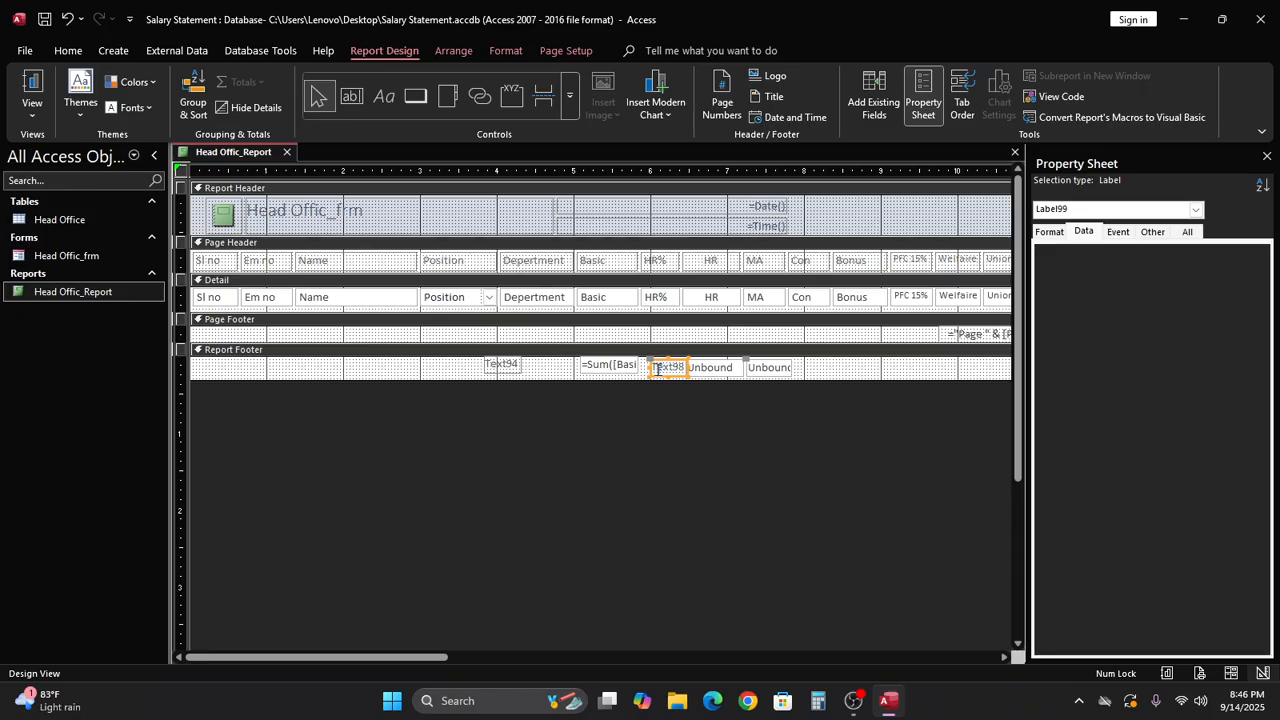
{"action": "key", "text": "Delete"}
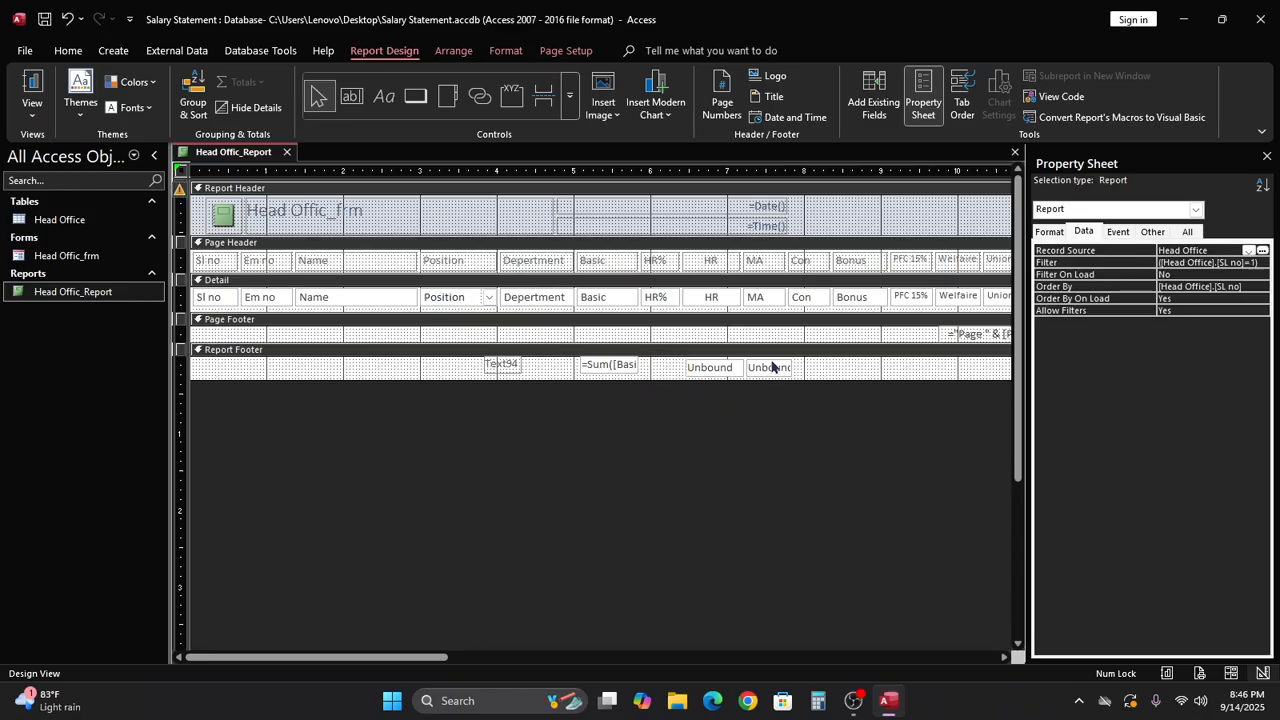
Step: Set the control source of the footer text box below the HR column to =Sum([HR]) with the Expression Builder
{"action": "left_click", "coordinate": [722, 370]}
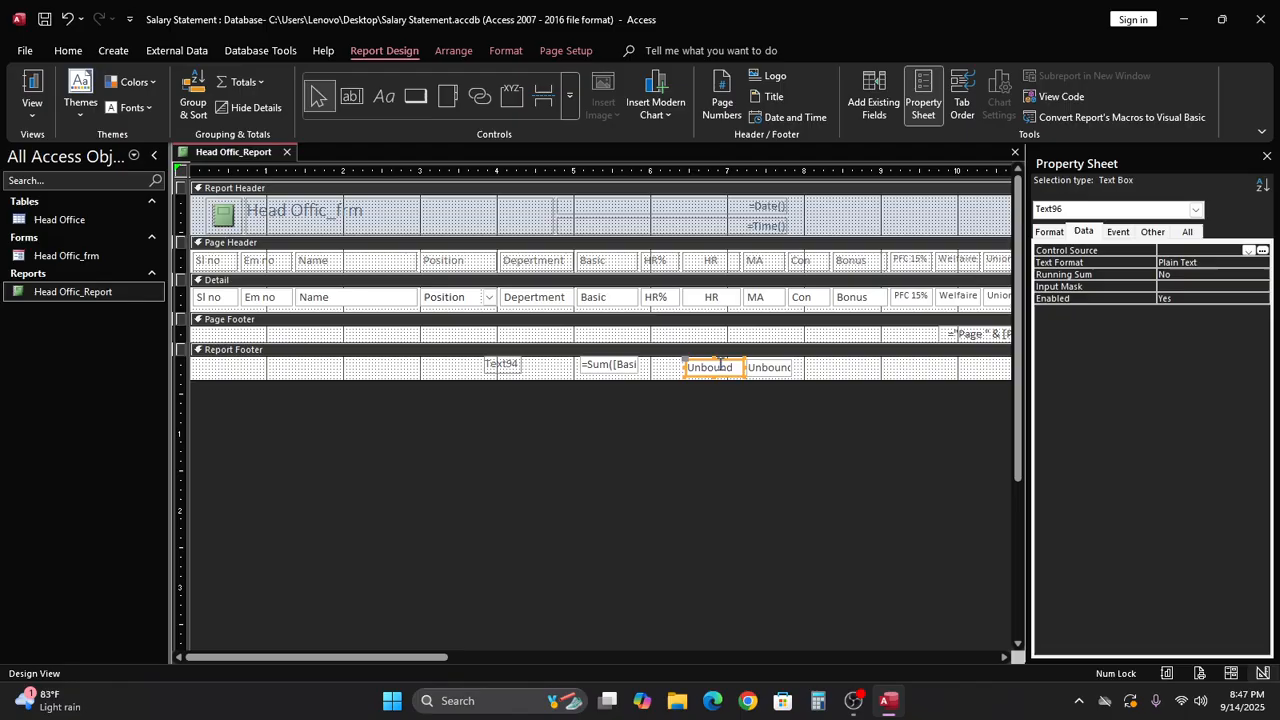
{"action": "left_click", "coordinate": [1262, 251]}
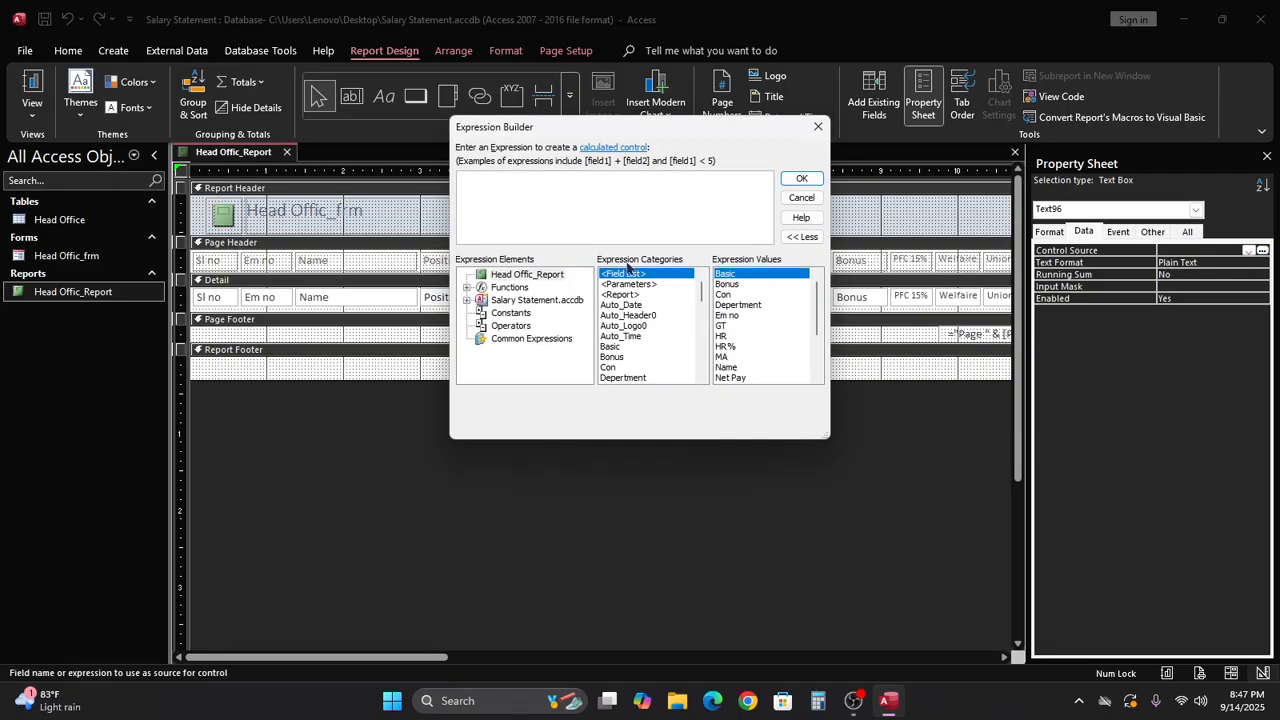
{"action": "type", "text": "=s"}
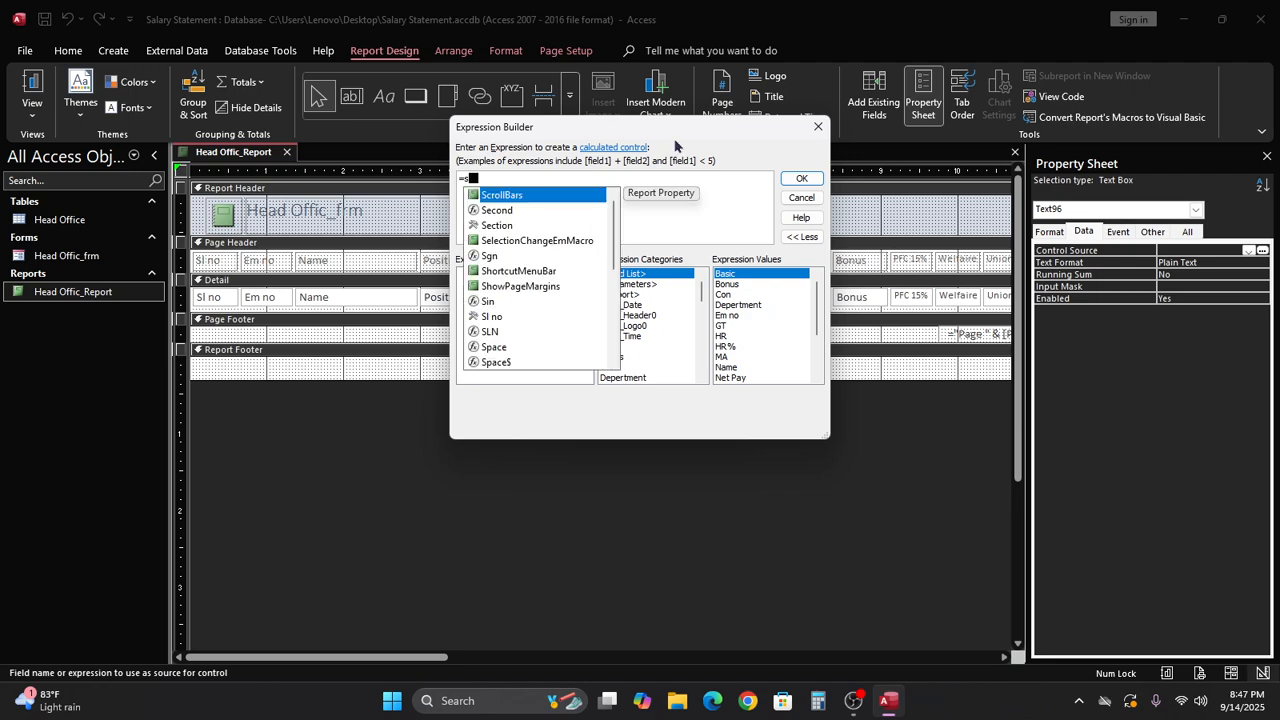
{"action": "type", "text": "um("}
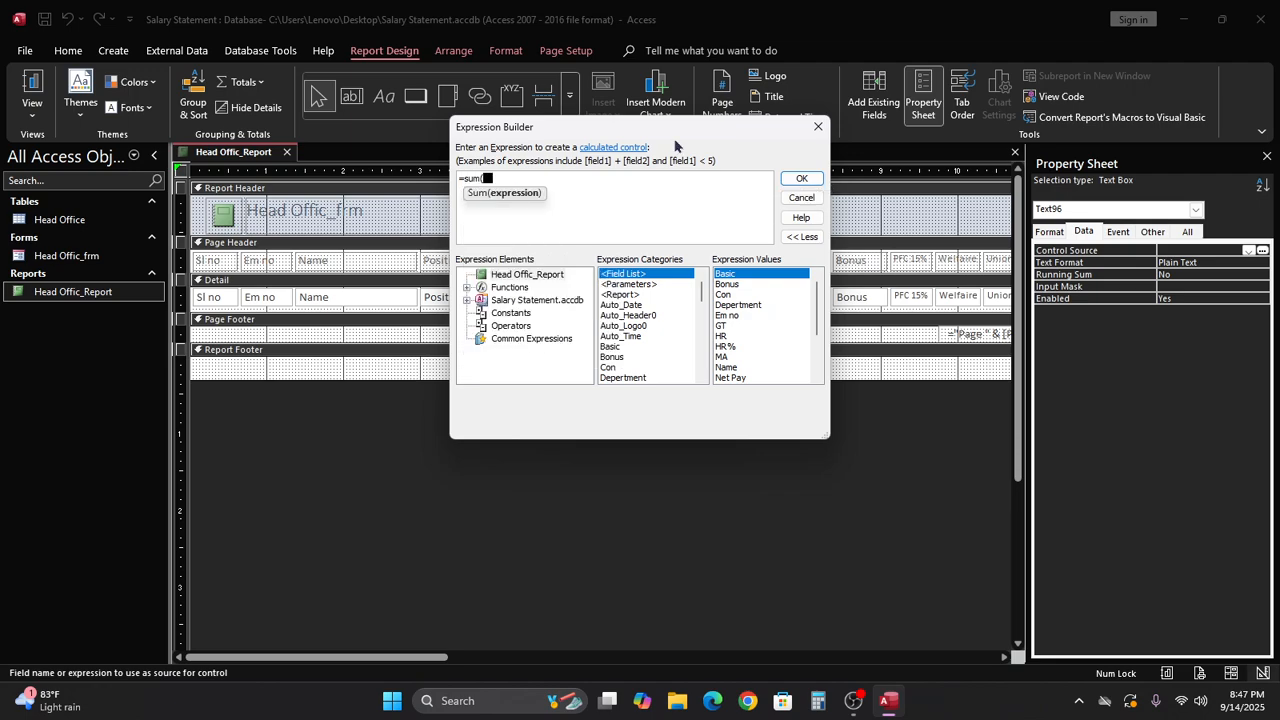
{"action": "type", "text": "h"}
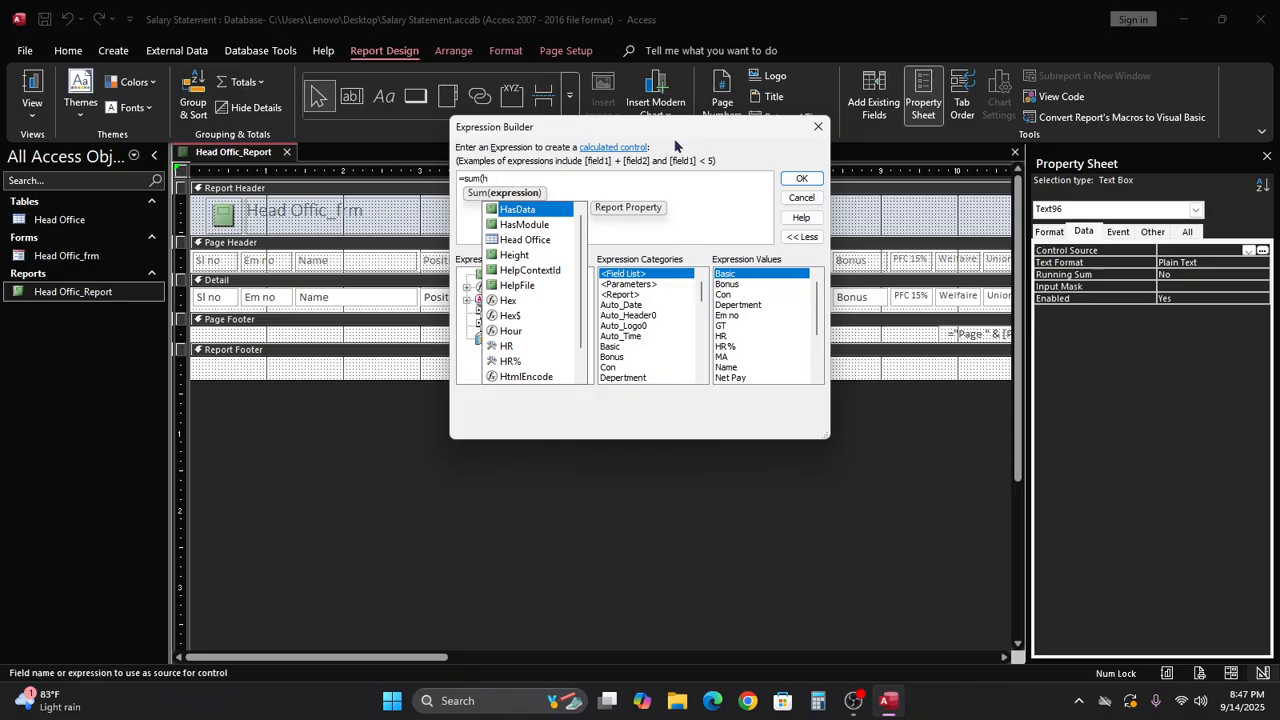
{"action": "double_click", "coordinate": [513, 345]}
{"action": "type", "text": ")"}
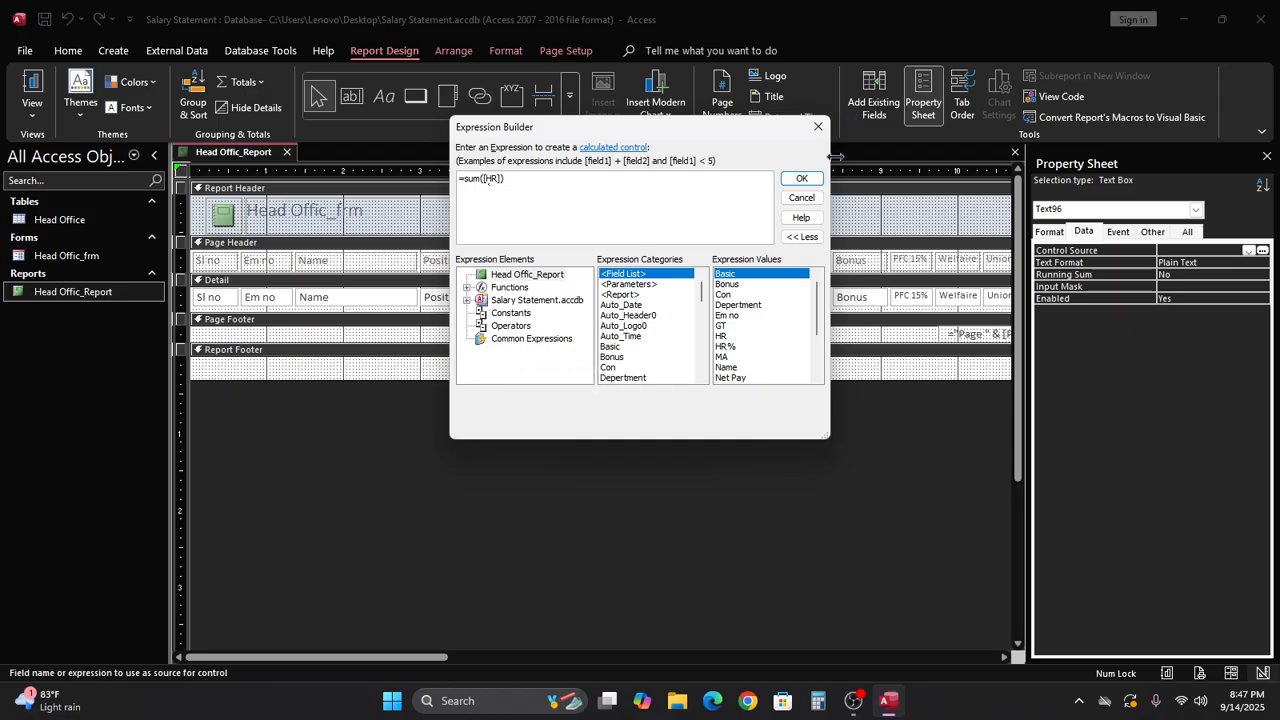
{"action": "left_click", "coordinate": [802, 180]}
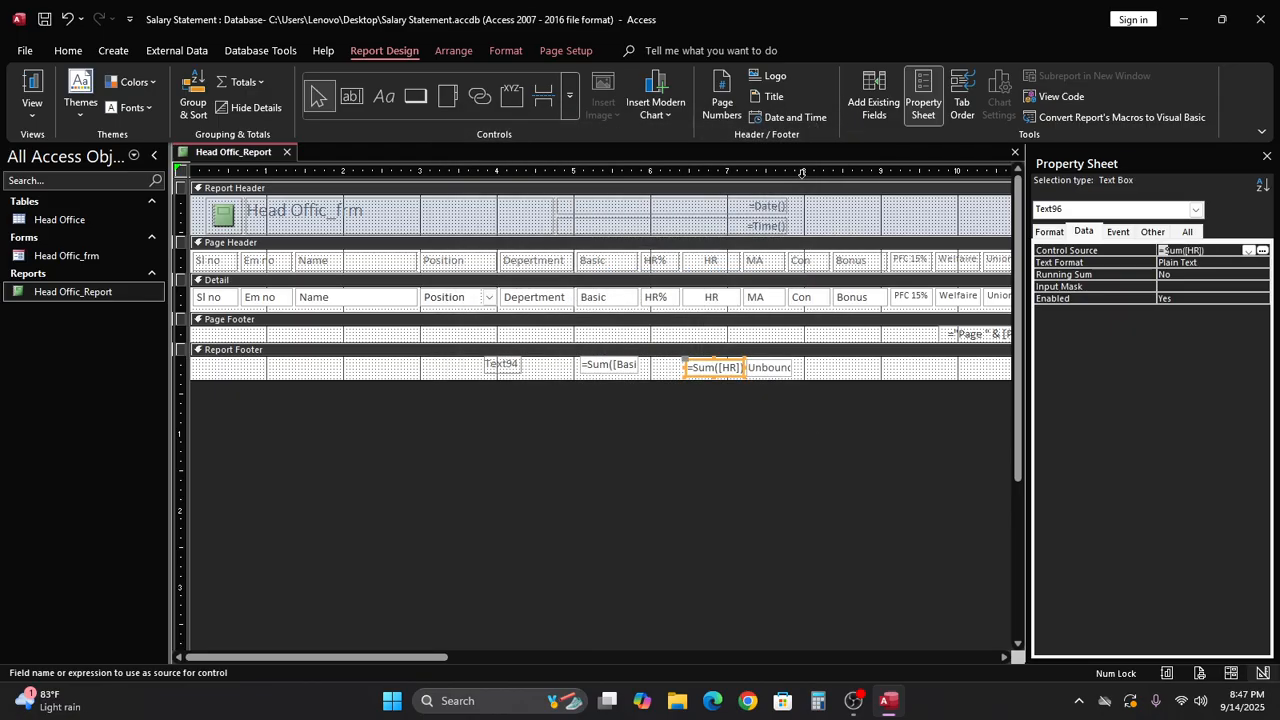
Step: Set the control source of the footer text box below the MA column to =Sum([MA]) with the Expression Builder
{"action": "left_click", "coordinate": [780, 367]}
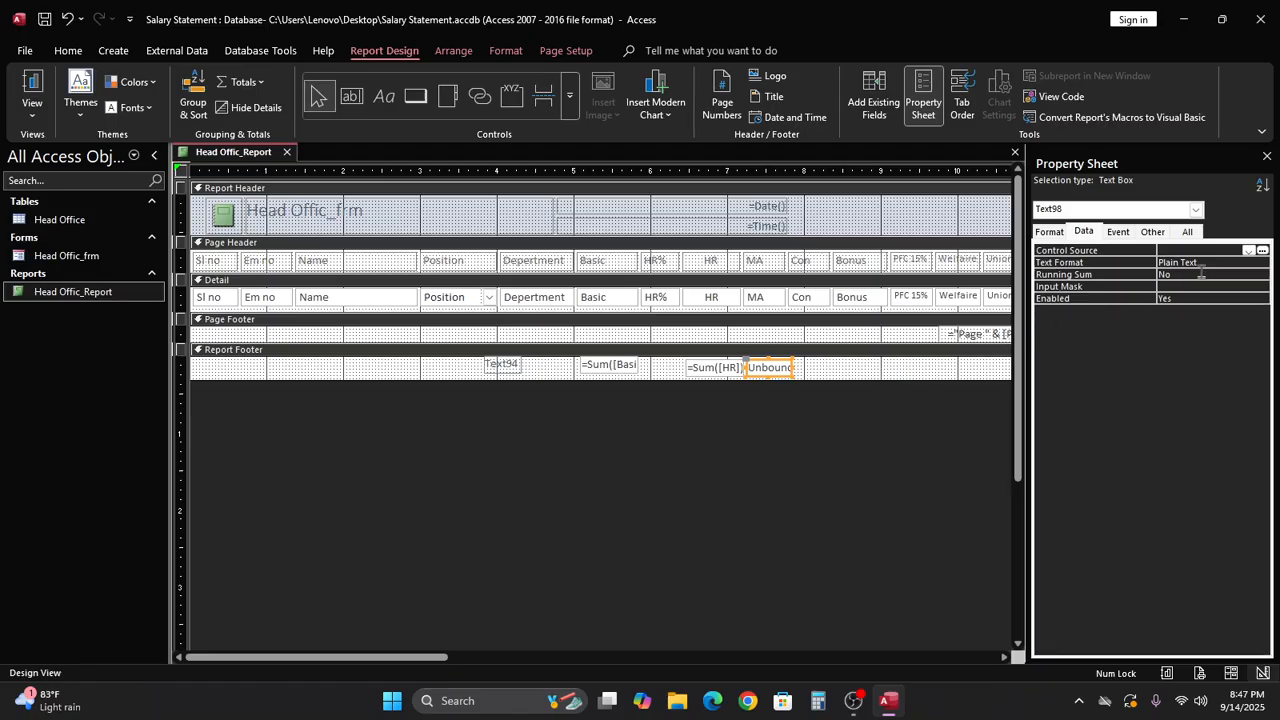
{"action": "left_click", "coordinate": [1263, 251]}
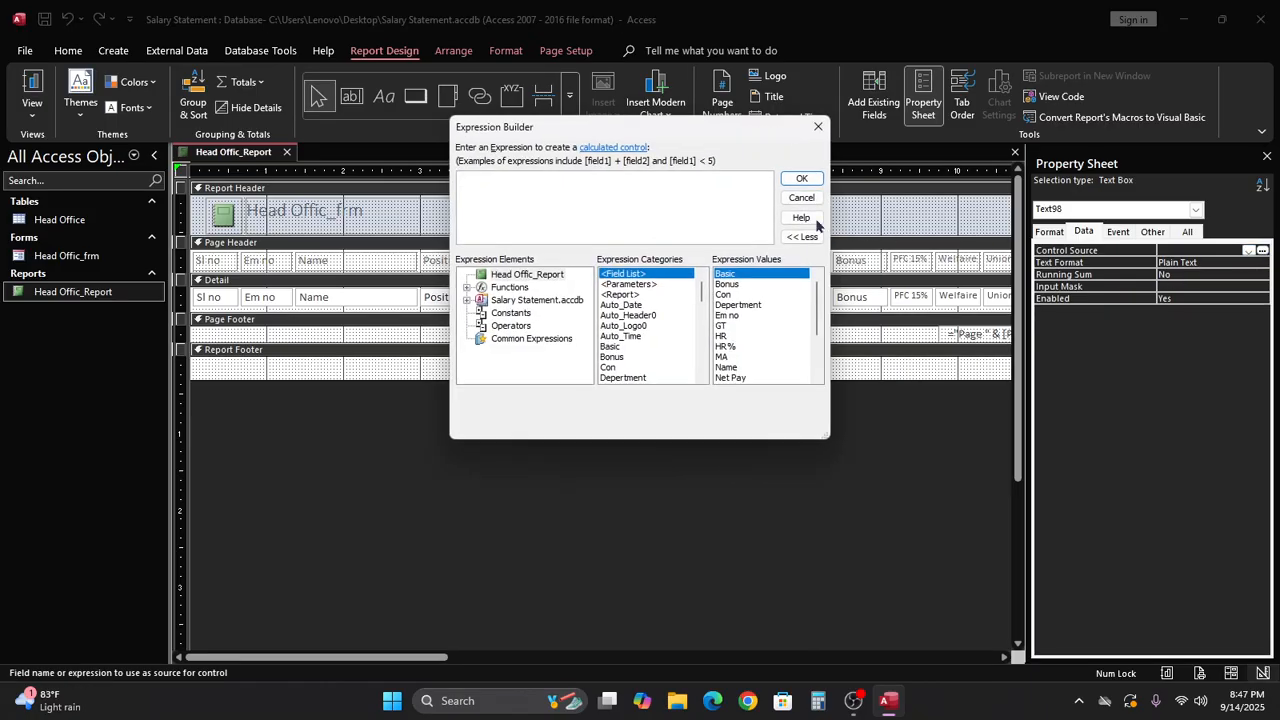
{"action": "type", "text": "sum"}
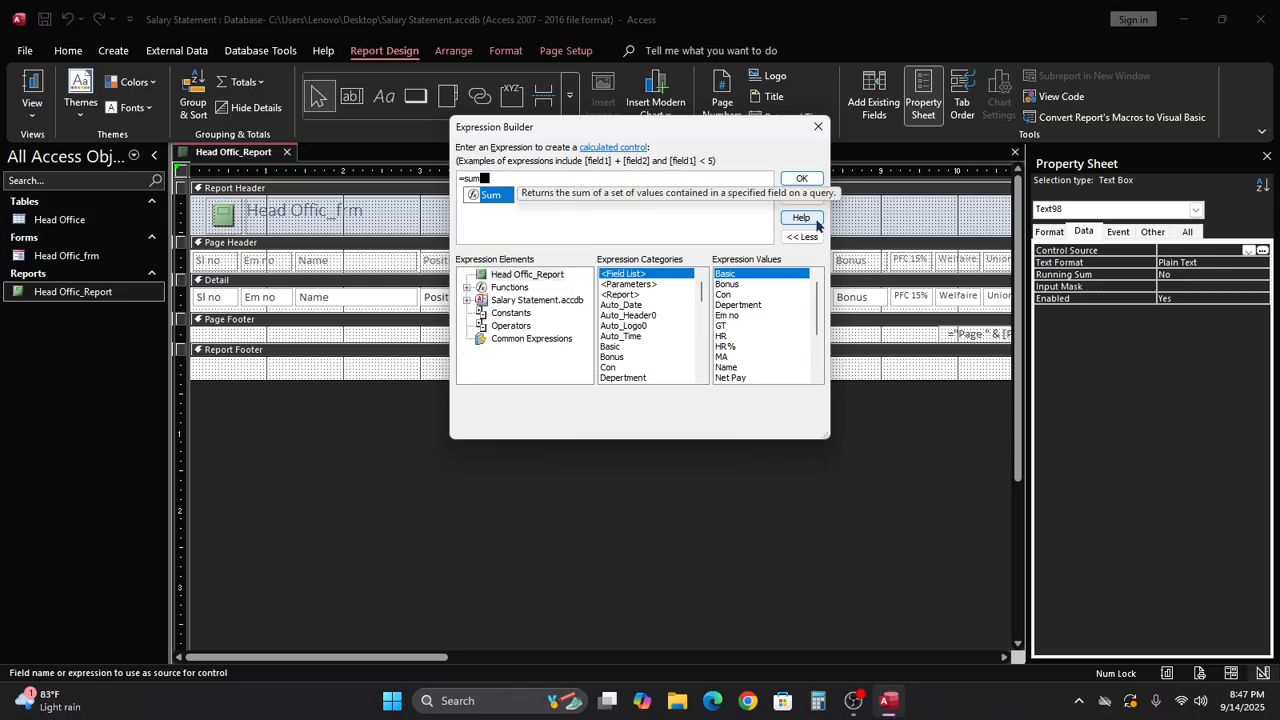
{"action": "type", "text": "("}
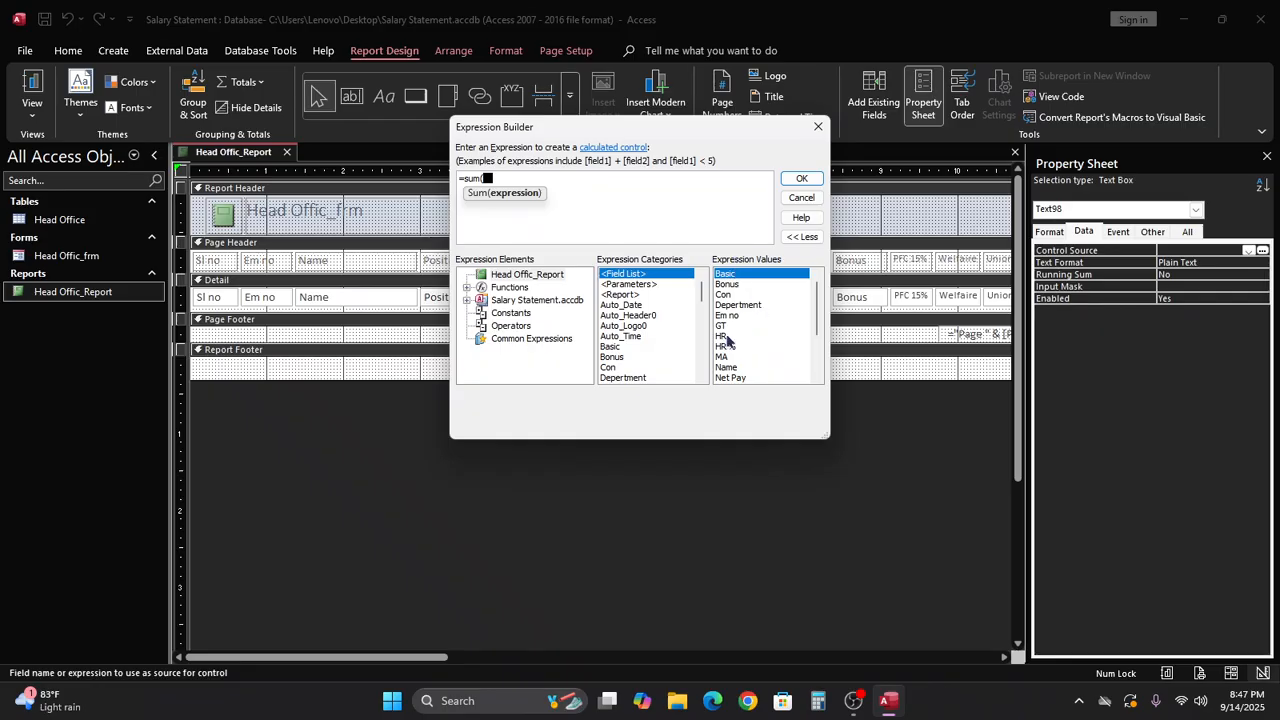
{"action": "left_click_drag", "start_coordinate": [753, 138], "coordinate": [720, 44]}
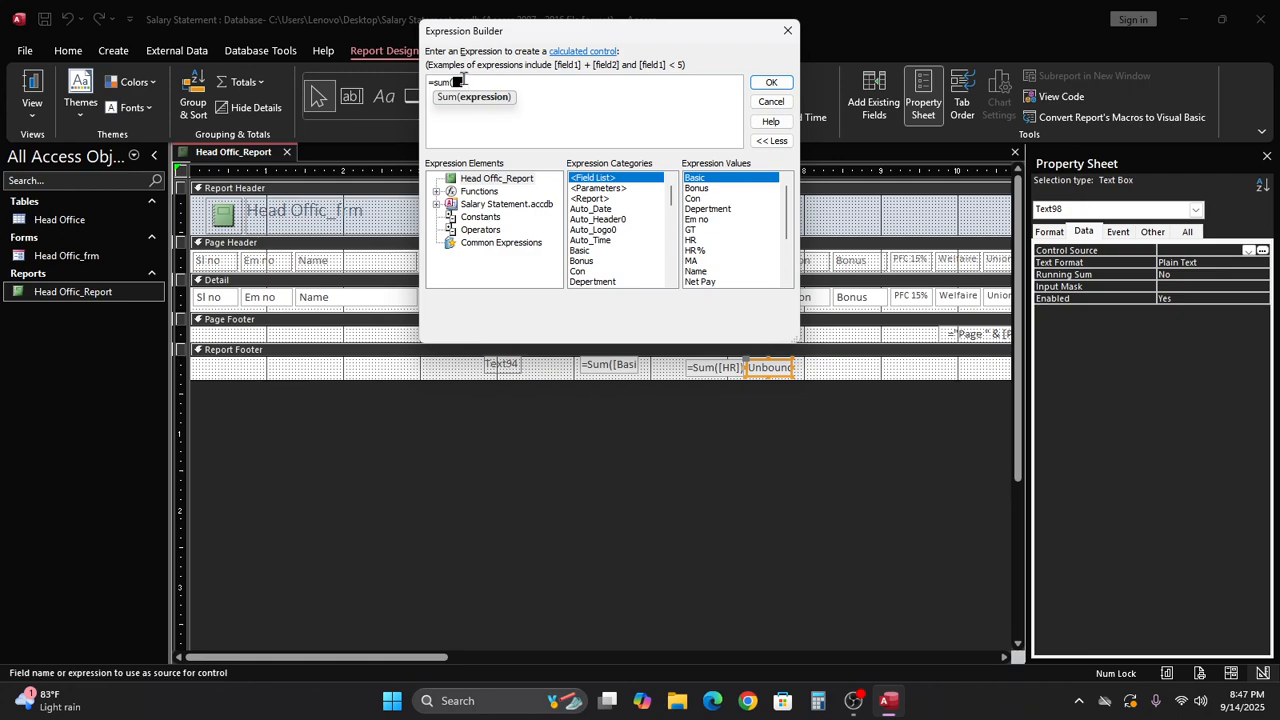
{"action": "double_click", "coordinate": [587, 117]}
{"action": "type", "text": "m"}
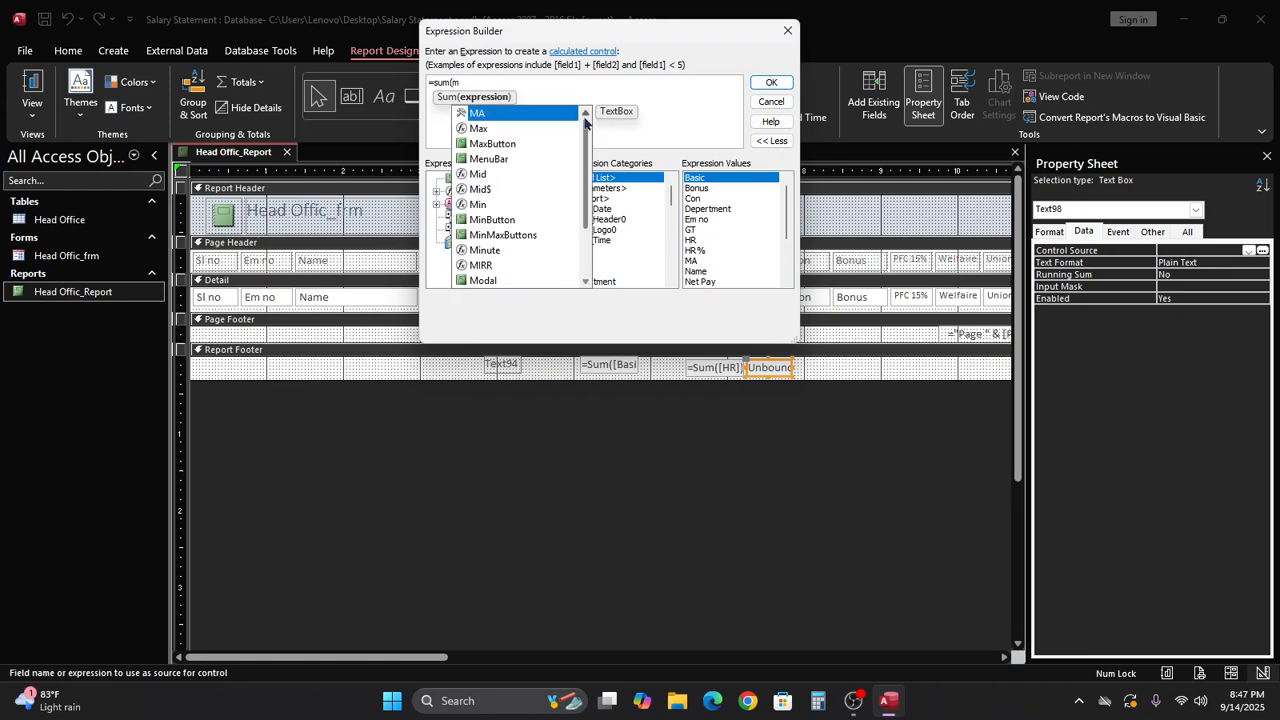
{"action": "left_click", "coordinate": [478, 117]}
{"action": "double_click", "coordinate": [477, 115]}
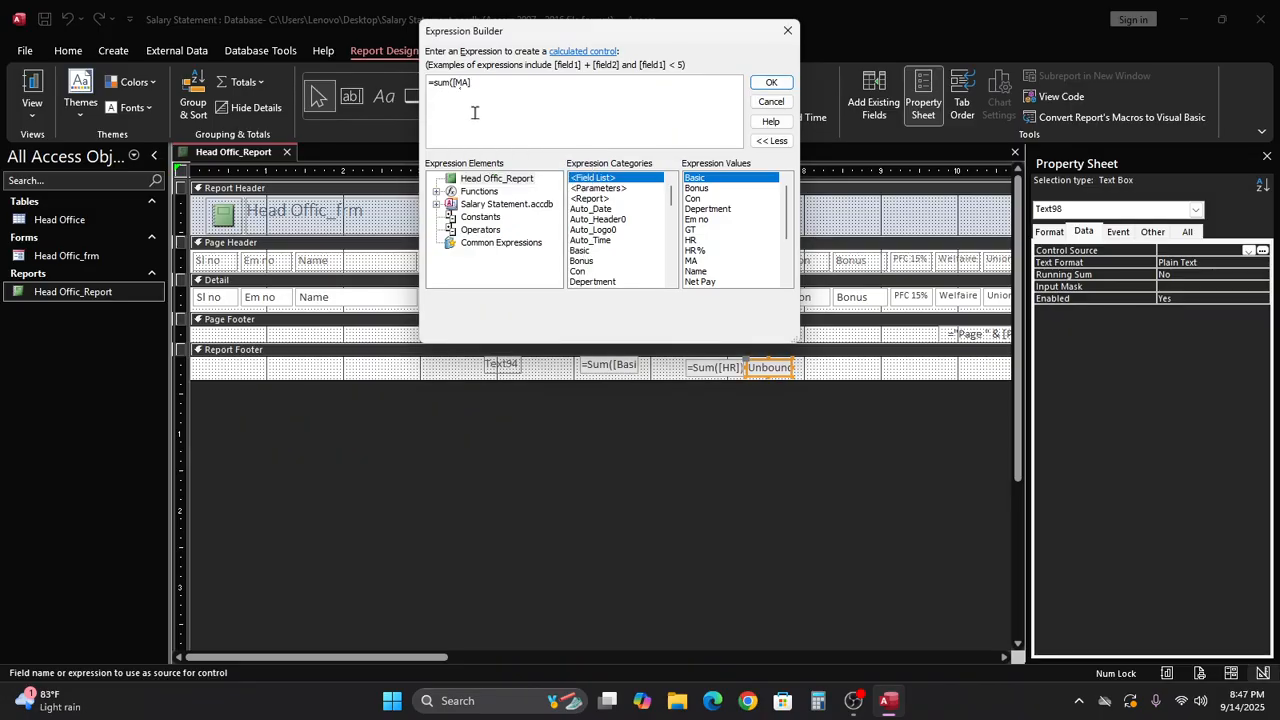
{"action": "type", "text": ")"}
{"action": "left_click", "coordinate": [770, 82]}
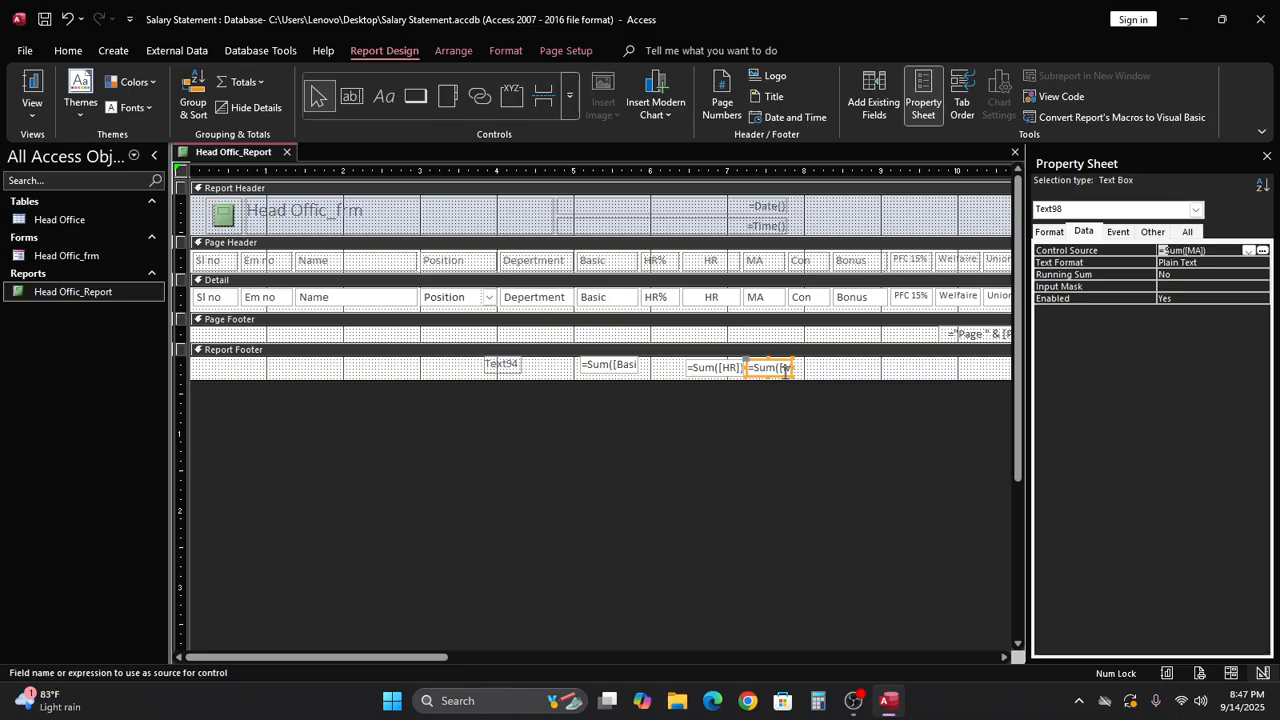
Step: Narrow the HR total text box slightly and nudge the MA total left so it lines up with the MA column
{"action": "left_click", "coordinate": [786, 367]}
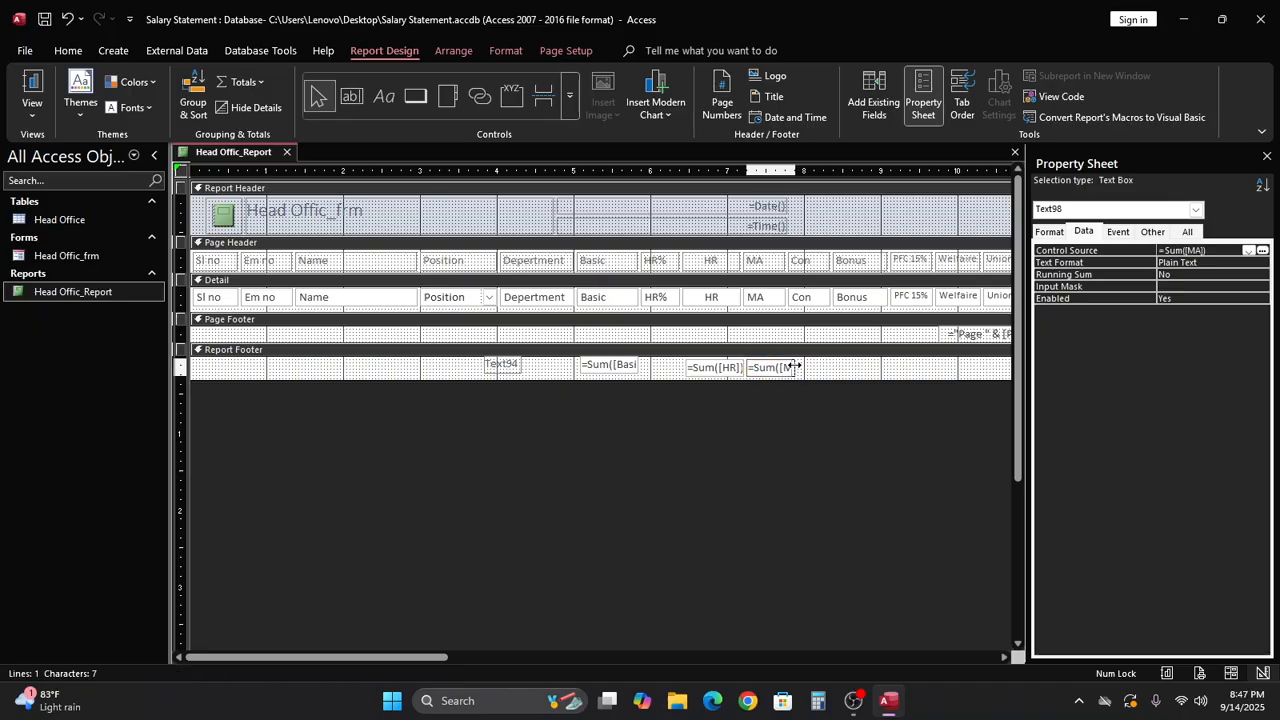
{"action": "left_click_drag", "start_coordinate": [792, 366], "coordinate": [793, 366]}
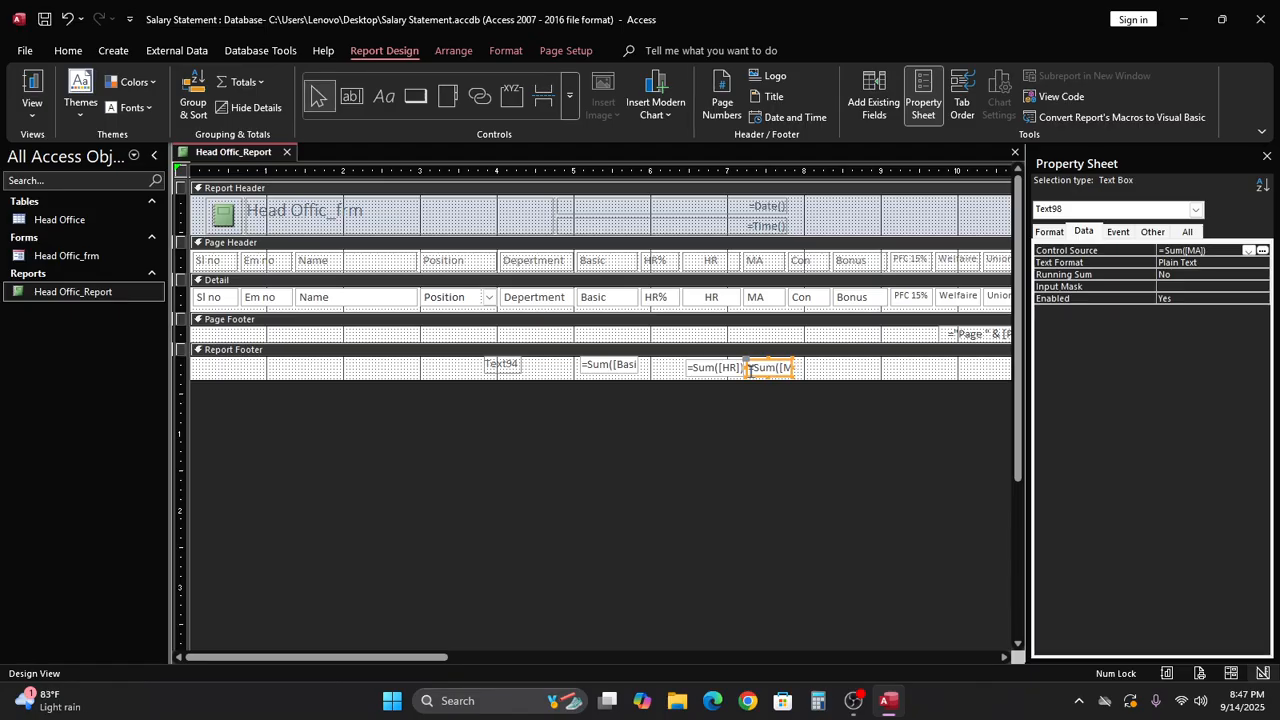
{"action": "left_click", "coordinate": [718, 374]}
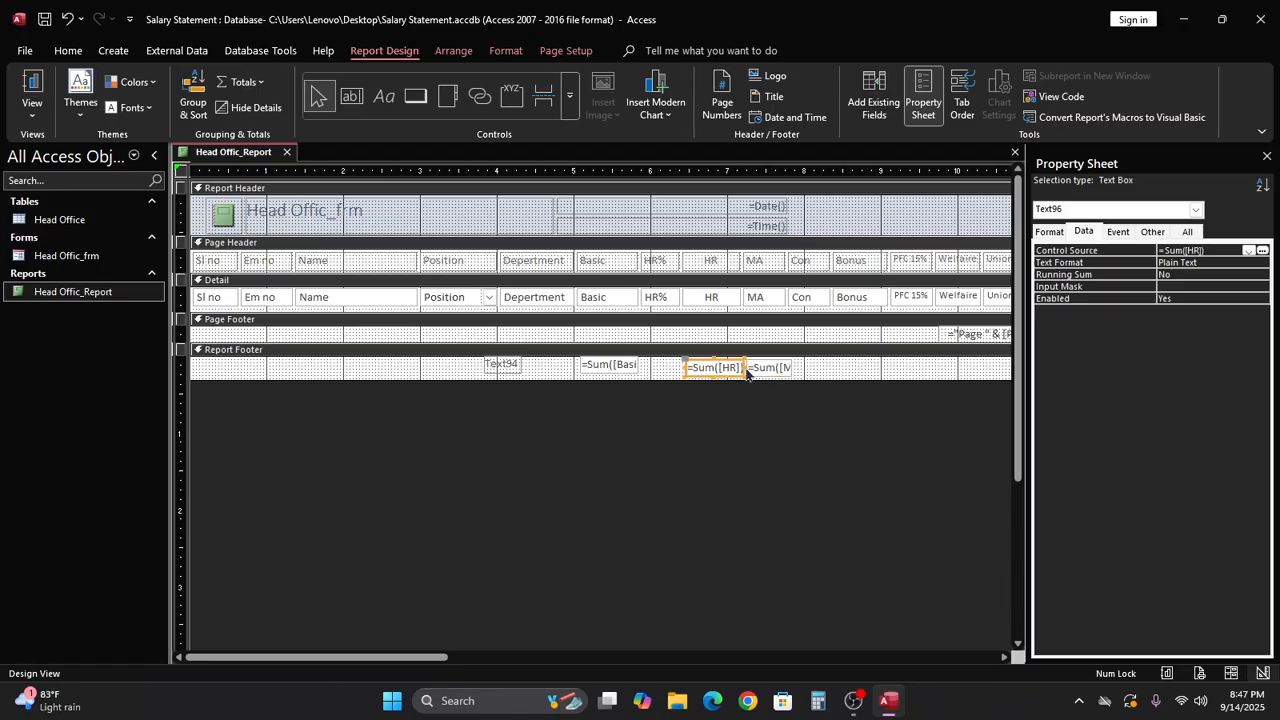
{"action": "left_click", "coordinate": [737, 367]}
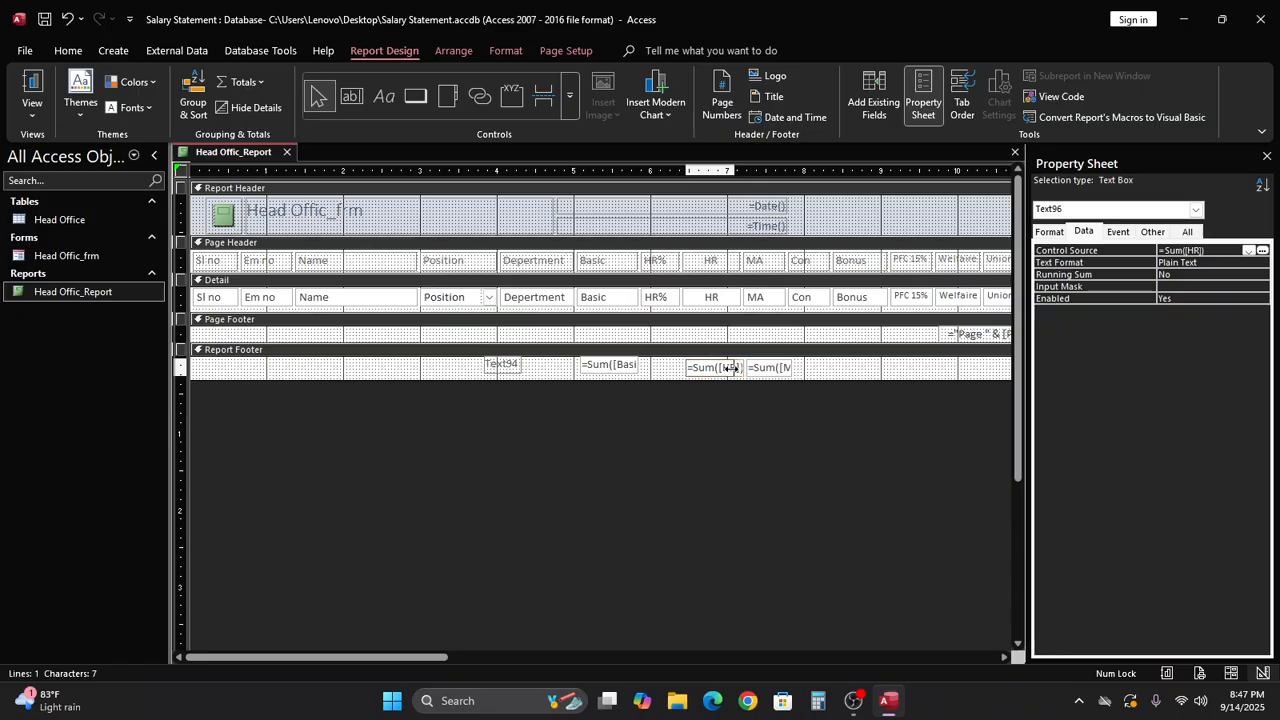
{"action": "left_click", "coordinate": [731, 367]}
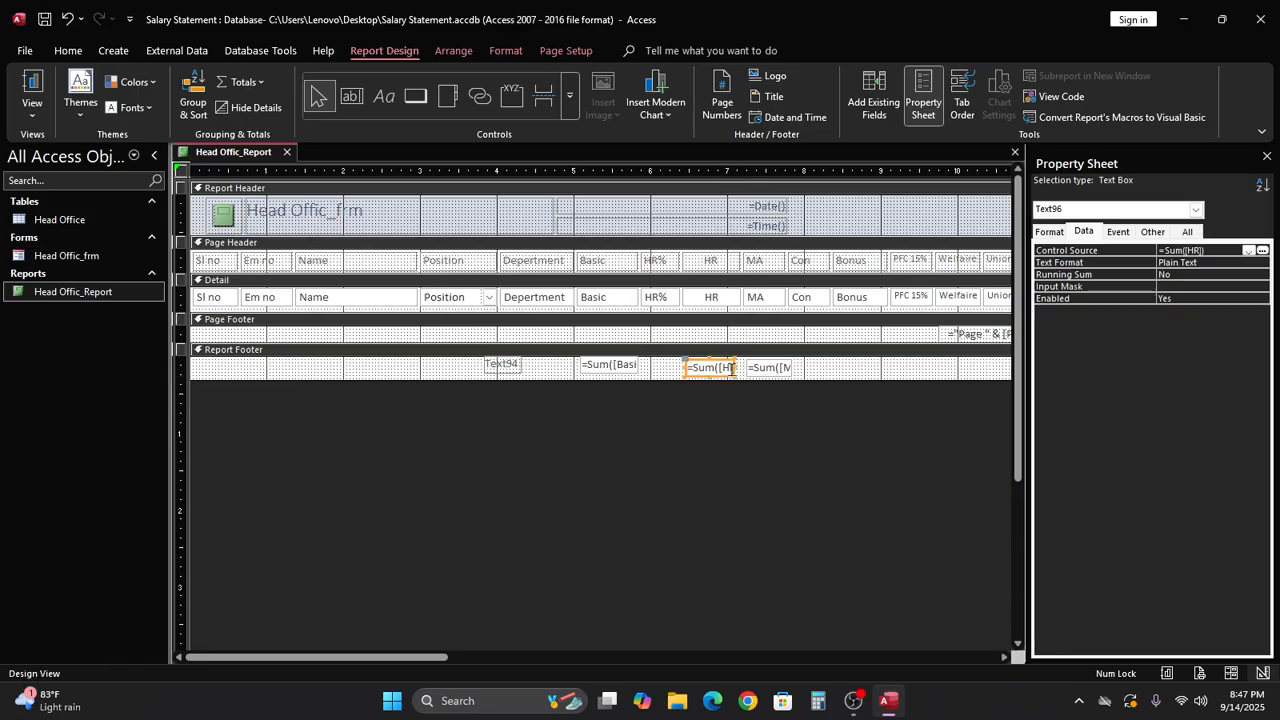
{"action": "left_click", "coordinate": [785, 368]}
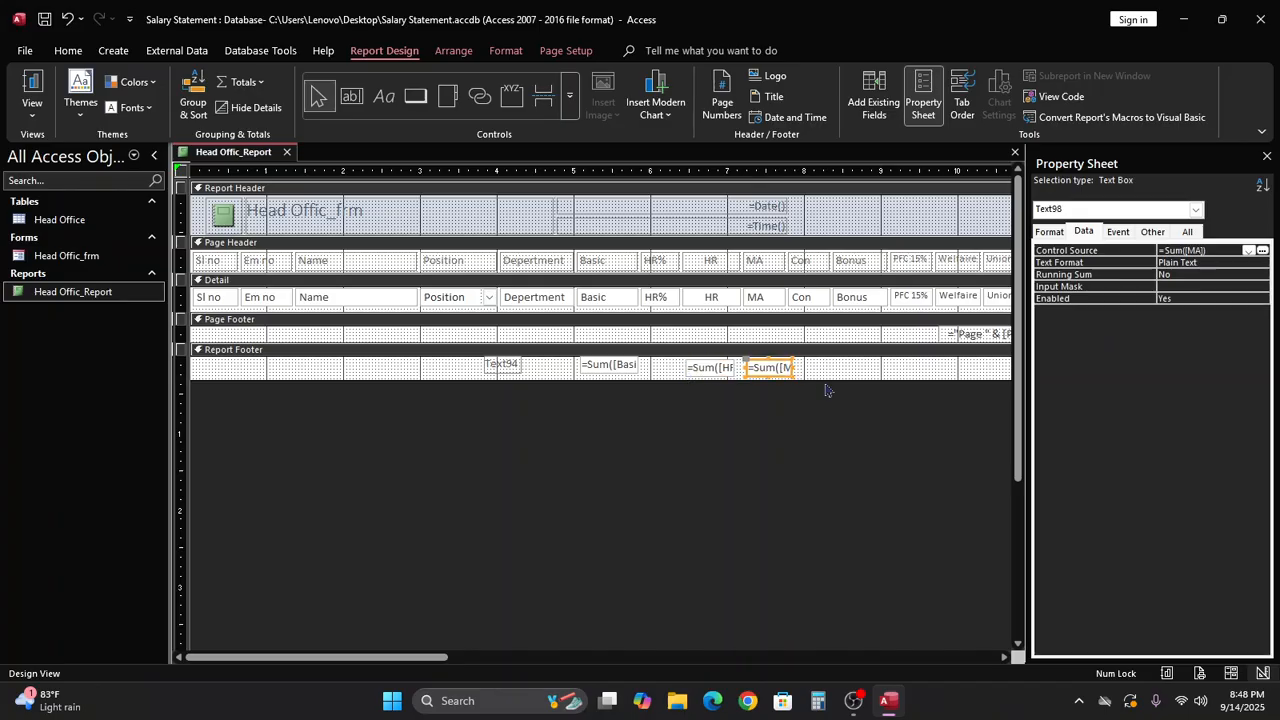
{"action": "key", "text": "Left"}
{"action": "key", "text": "Left"}
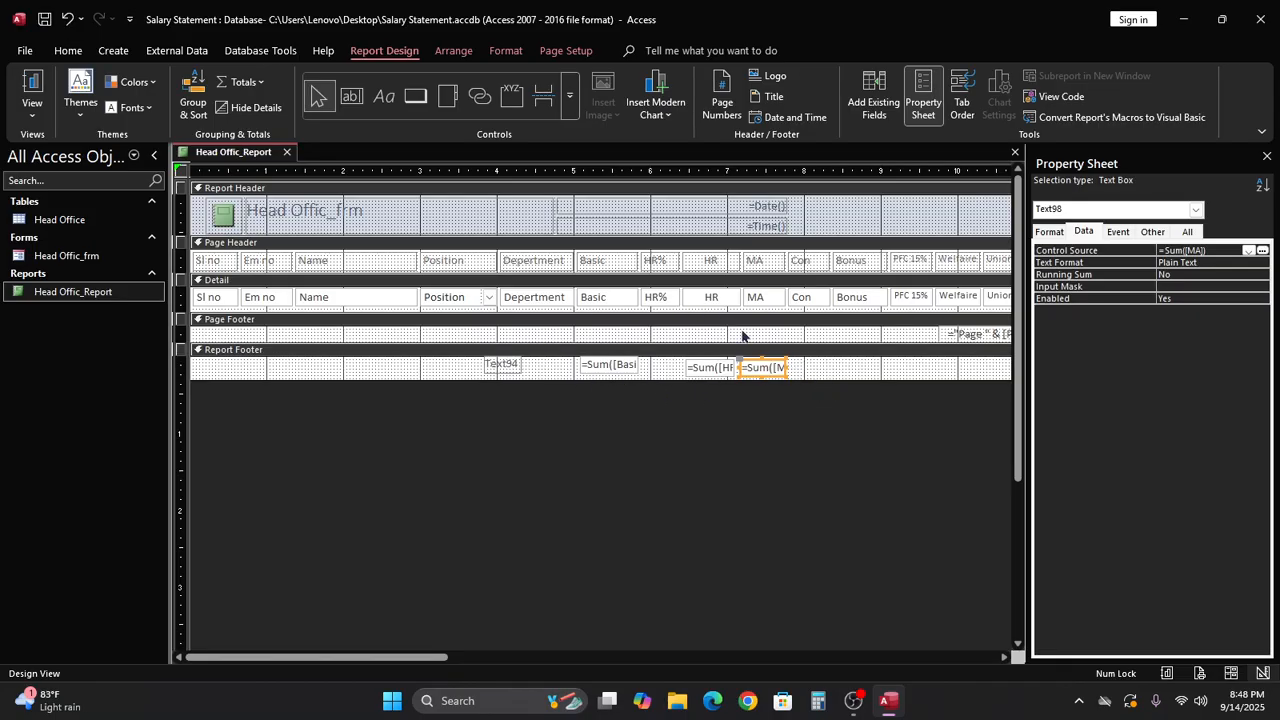
Step: Add a text box in the report footer below the Con column and delete its attached label
{"action": "left_click", "coordinate": [352, 100]}
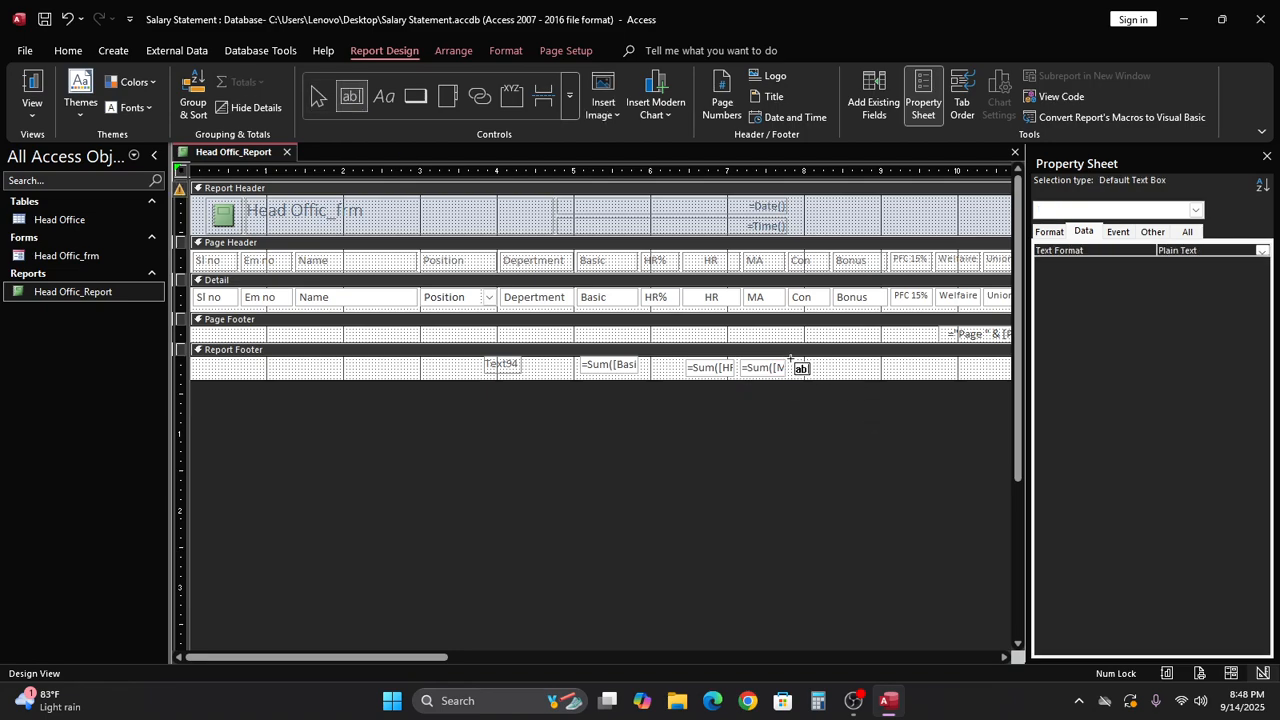
{"action": "left_click_drag", "start_coordinate": [790, 357], "coordinate": [830, 374]}
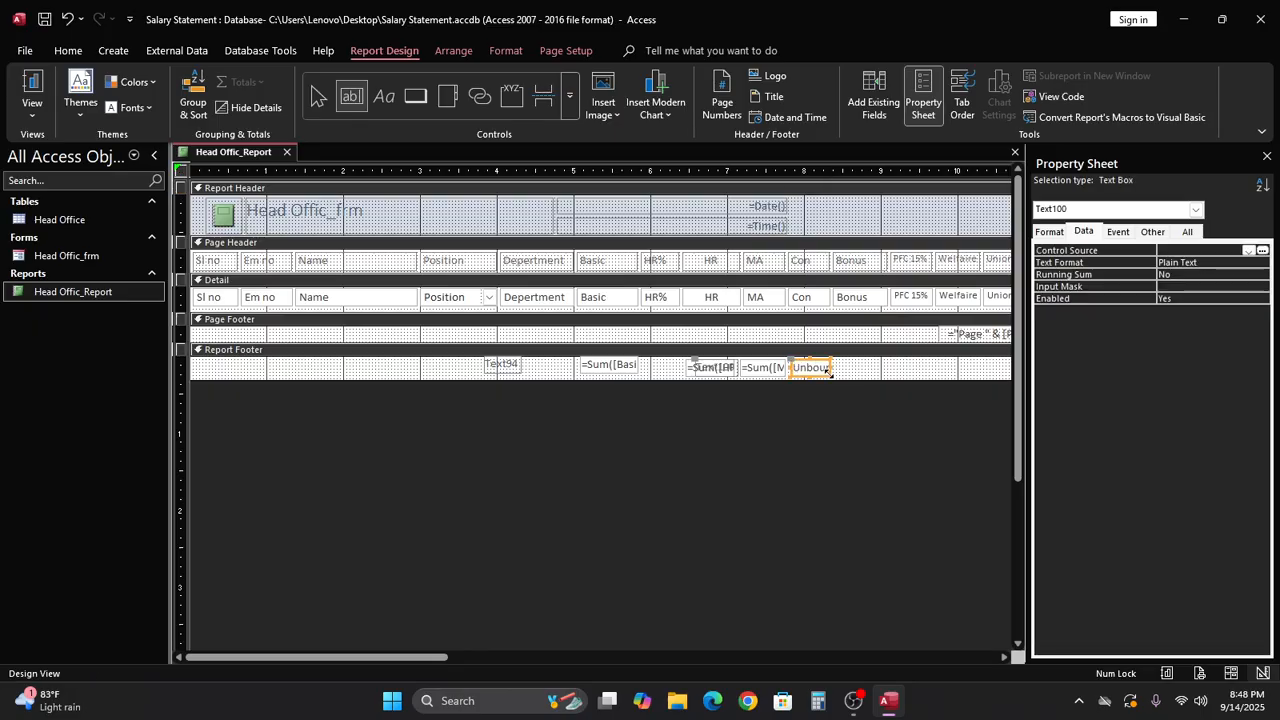
{"action": "left_click", "coordinate": [708, 369]}
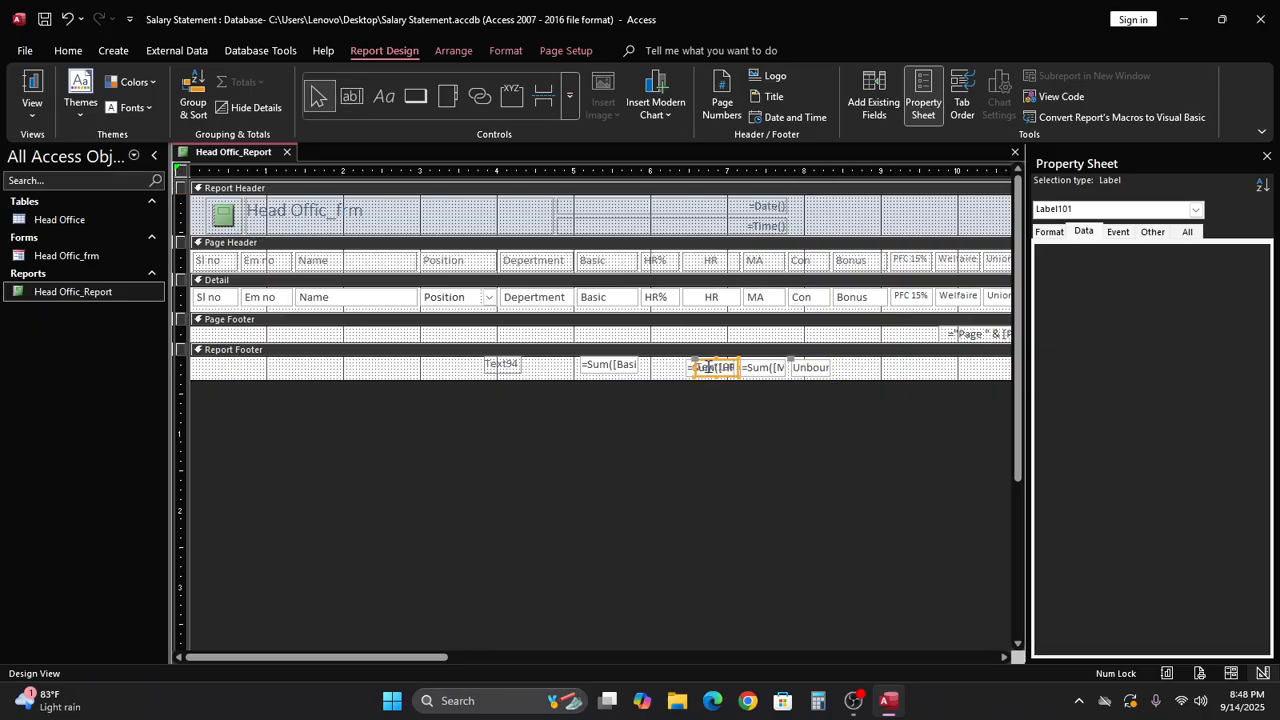
{"action": "left_click", "coordinate": [745, 388]}
Step: Shift the Con footer text box slightly left and move the HR, MA and Con footer boxes up level with the Basic total
{"action": "left_click", "coordinate": [806, 368]}
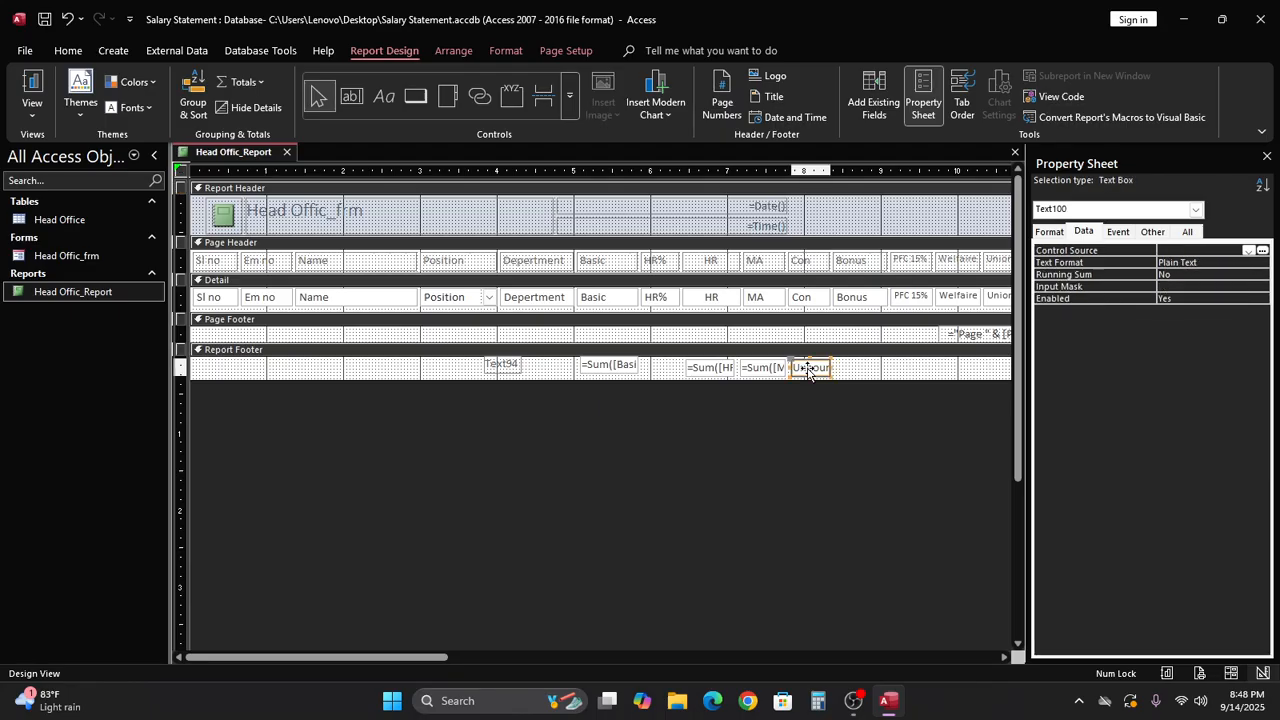
{"action": "left_click_drag", "start_coordinate": [808, 368], "coordinate": [804, 368]}
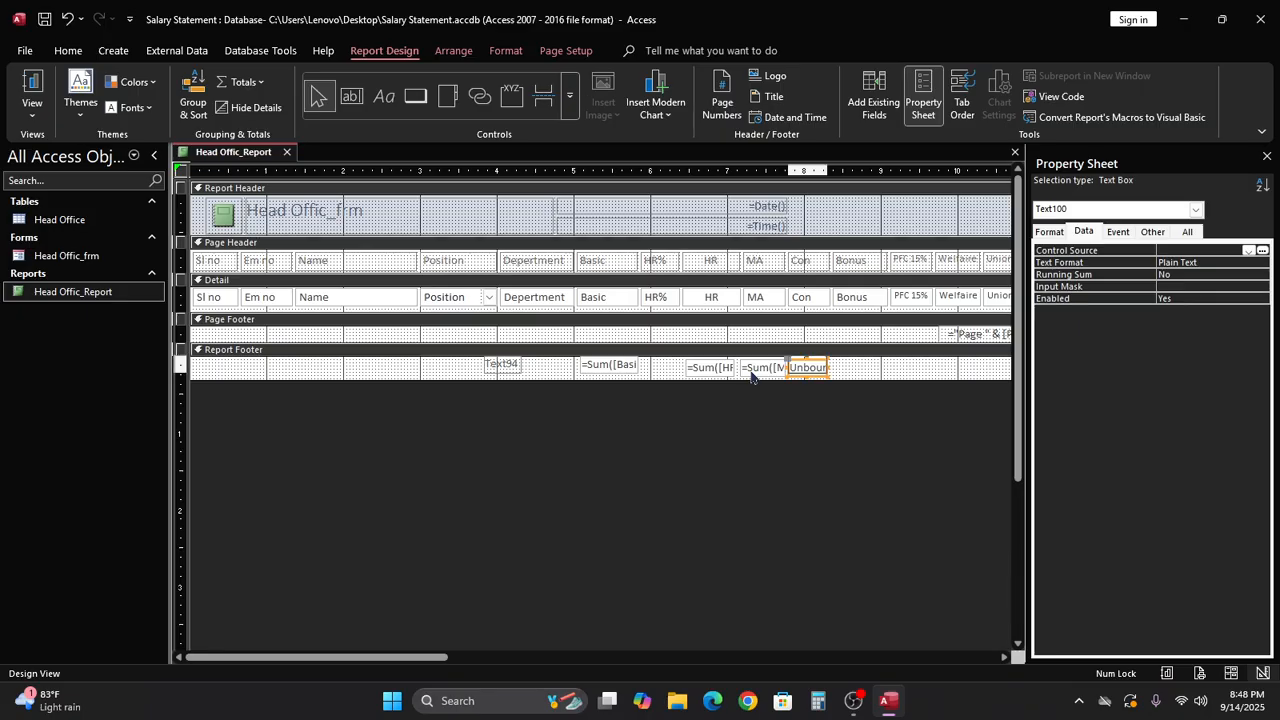
{"action": "left_click", "coordinate": [750, 364]}
{"action": "left_click_drag", "start_coordinate": [751, 365], "coordinate": [721, 365]}
{"action": "left_click", "coordinate": [723, 370]}
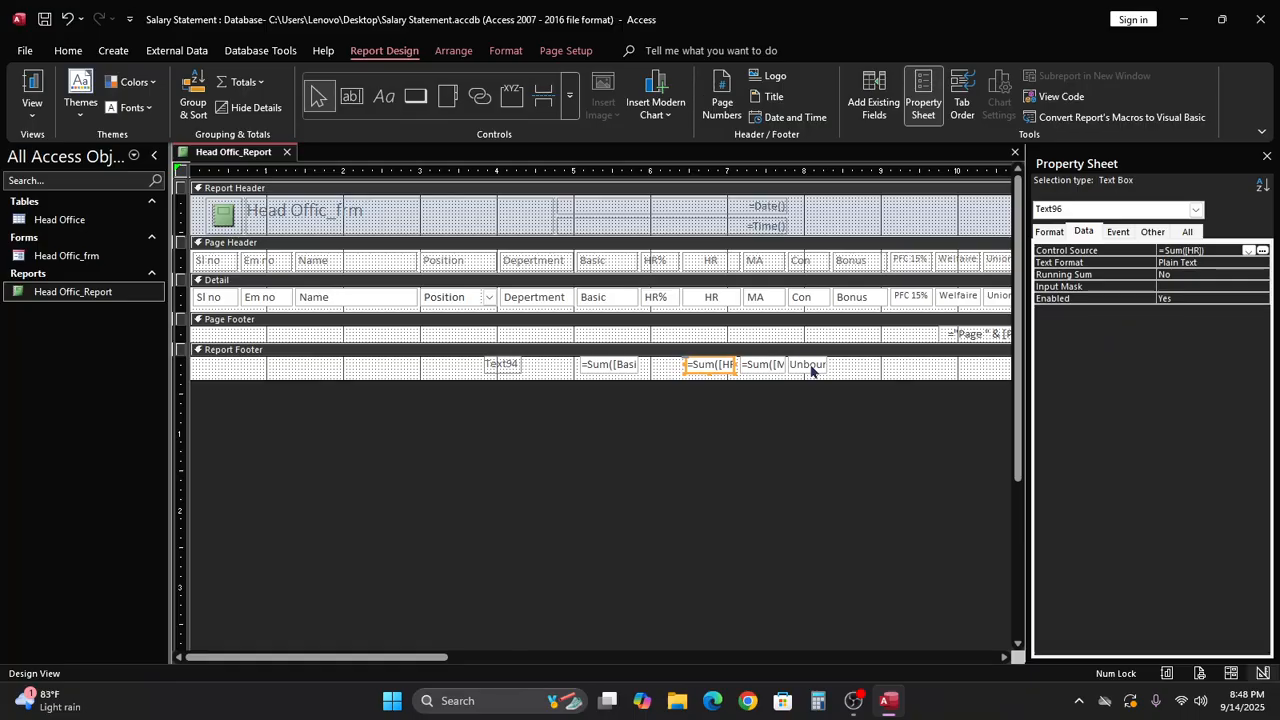
Step: Set the control source of the footer text box below the Con column to =Sum([Con]) with the Expression Builder
{"action": "left_click", "coordinate": [810, 364]}
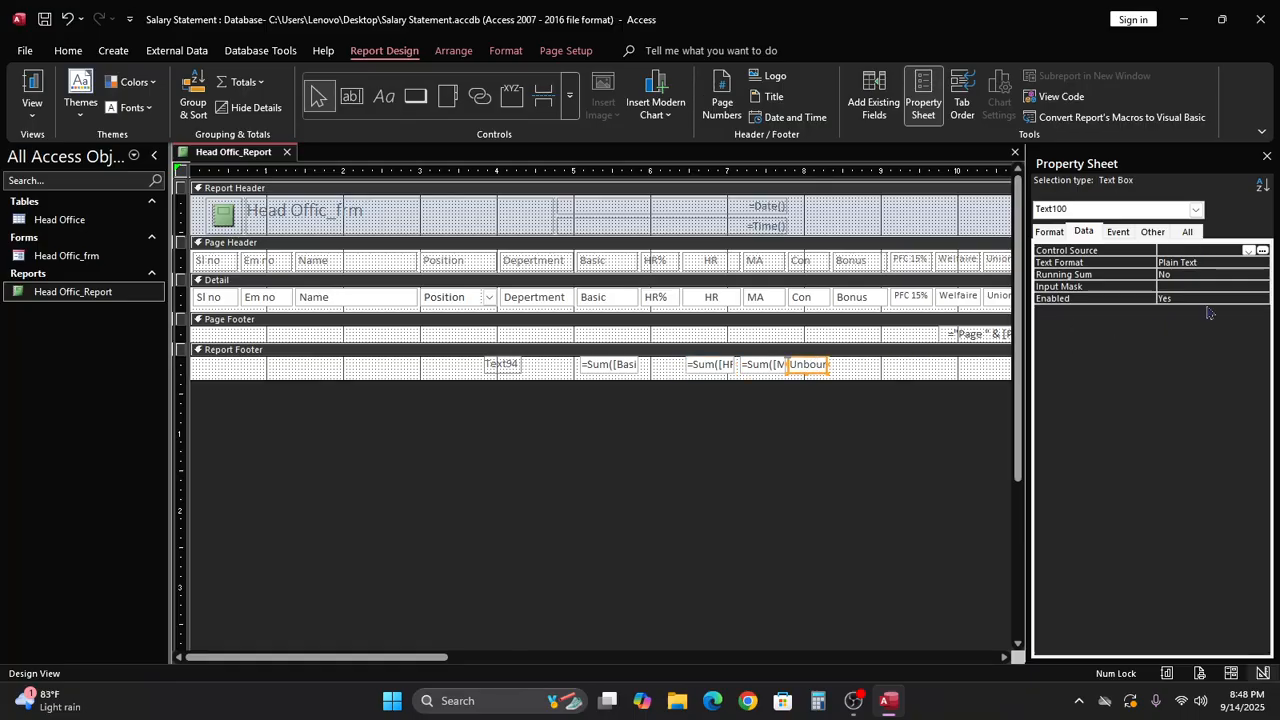
{"action": "left_click", "coordinate": [1262, 251]}
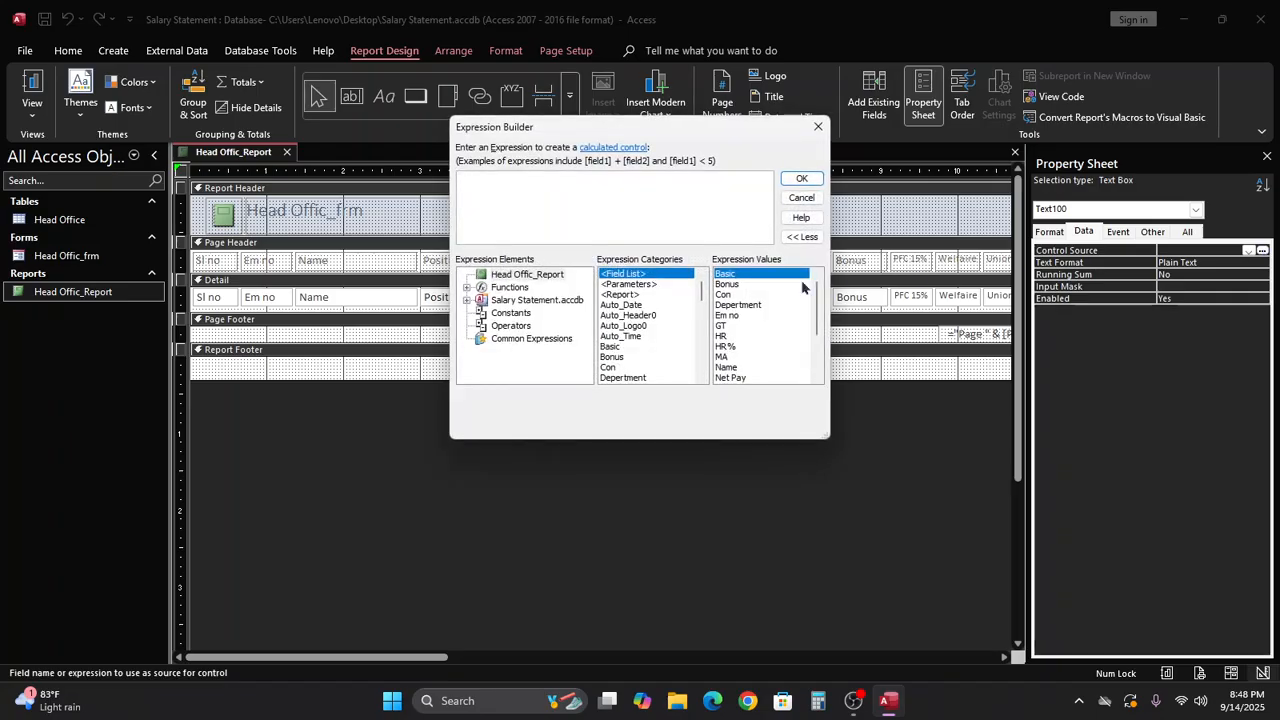
{"action": "type", "text": "=sum"}
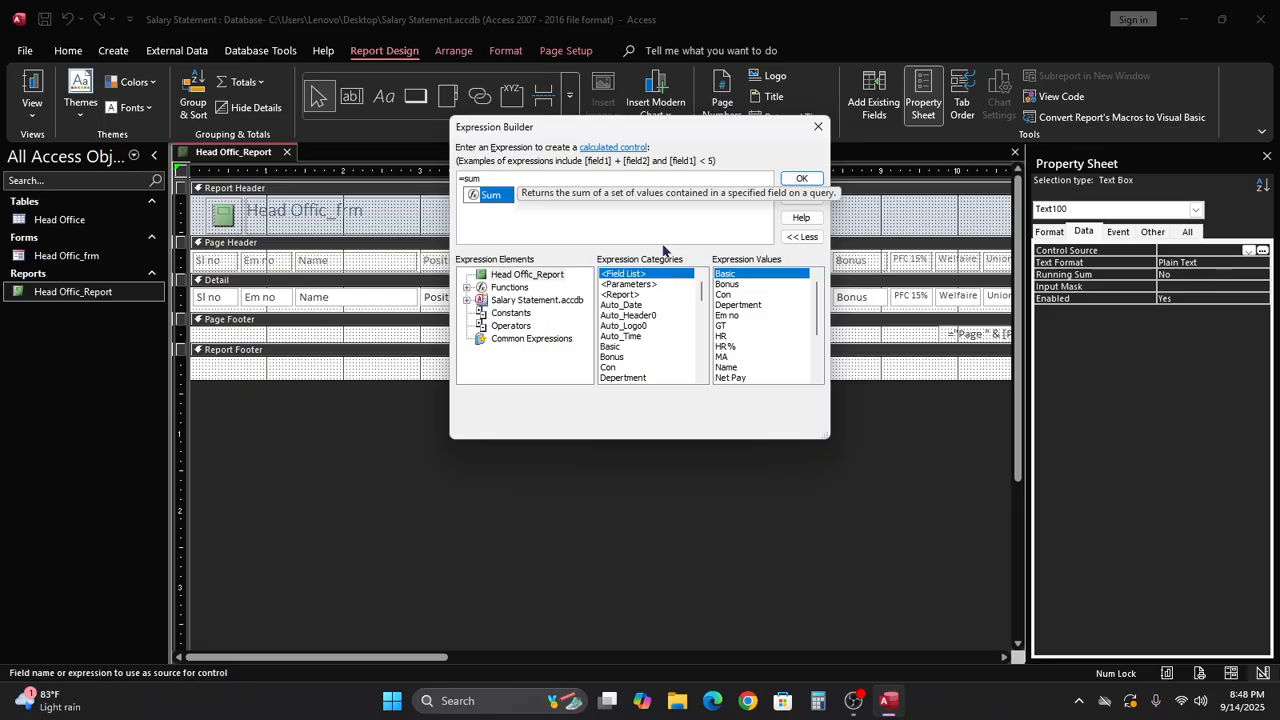
{"action": "type", "text": "("}
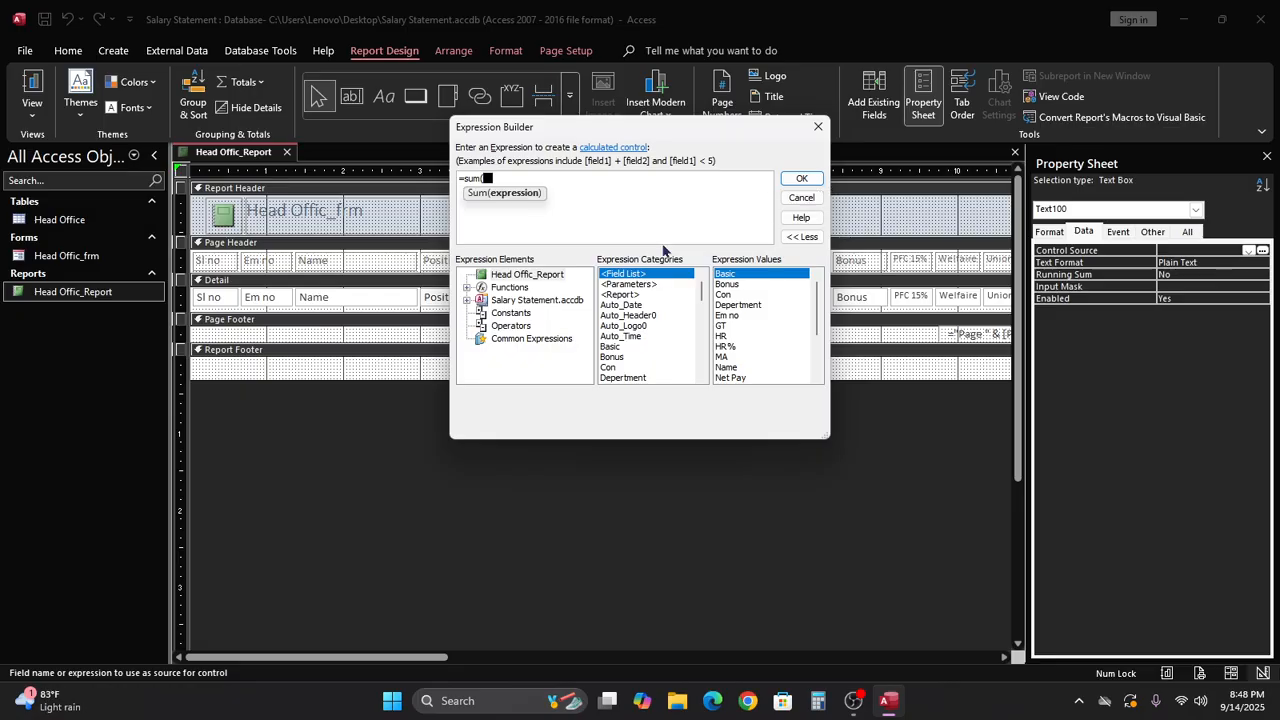
{"action": "type", "text": "c"}
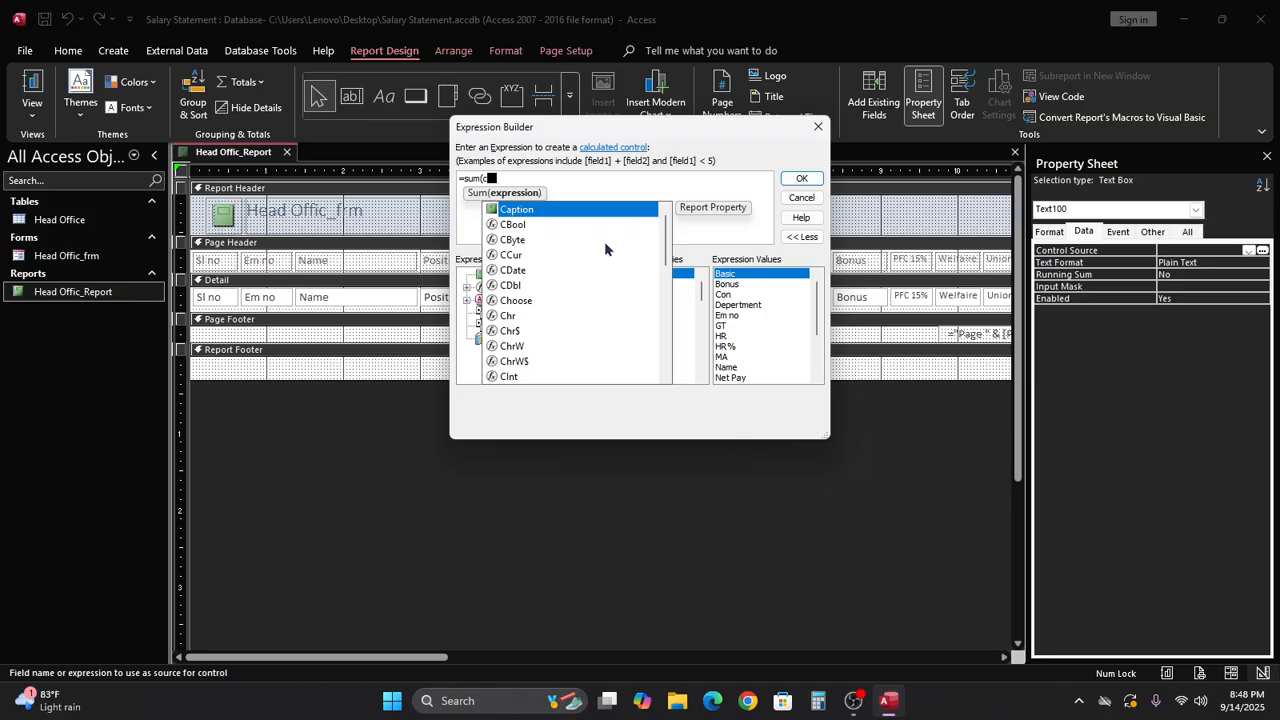
{"action": "type", "text": "o"}
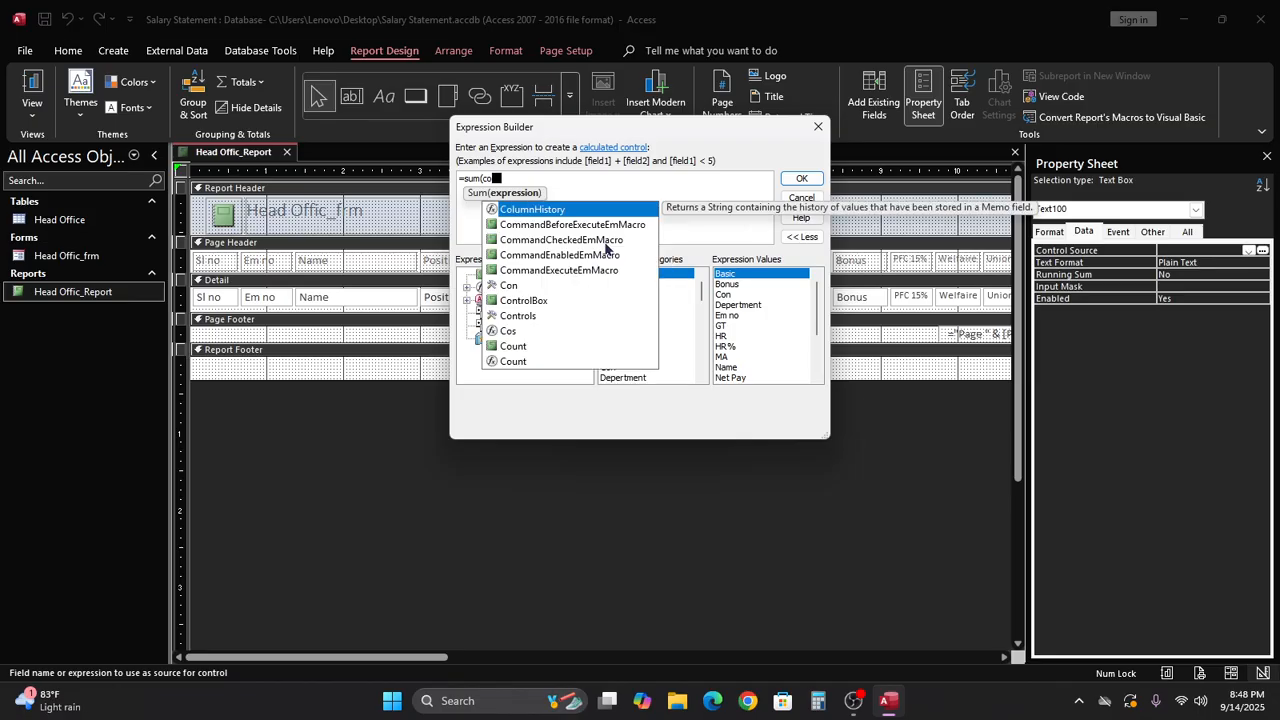
{"action": "double_click", "coordinate": [507, 286]}
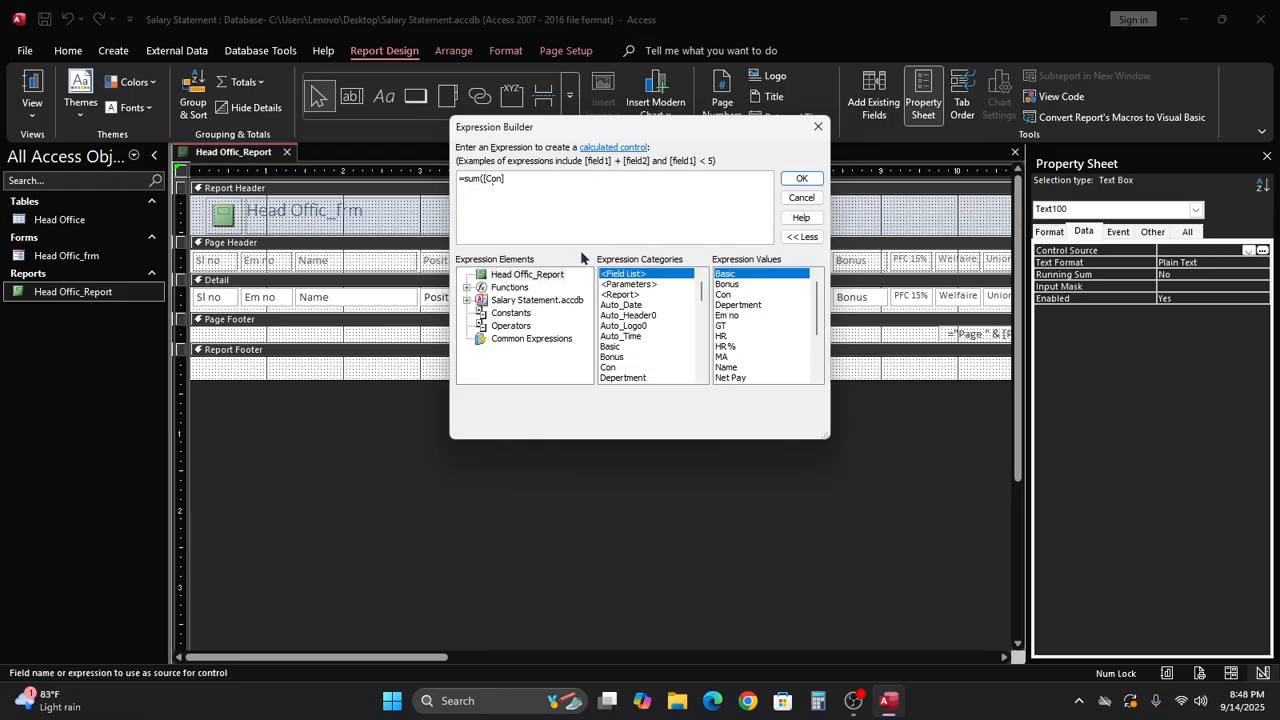
{"action": "type", "text": ")"}
{"action": "left_click", "coordinate": [801, 178]}
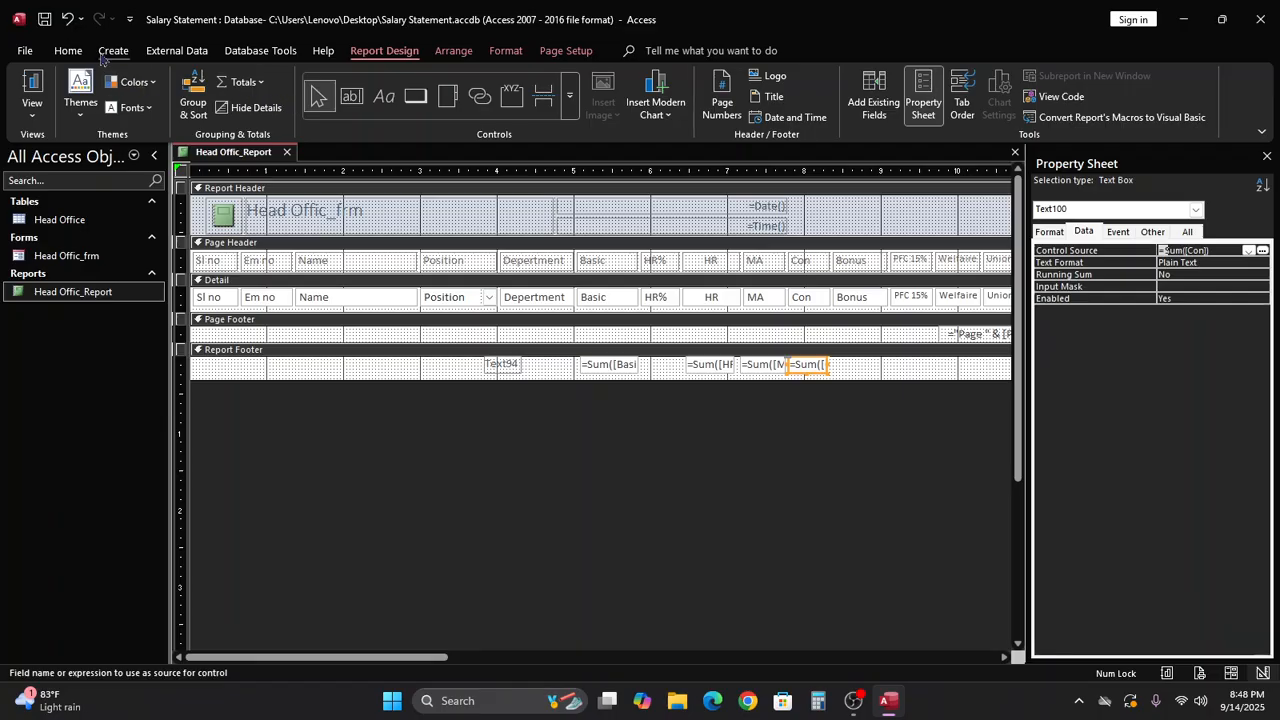
Step: Add a text box in the report footer below the Bonus column and delete its attached label
{"action": "left_click", "coordinate": [353, 96]}
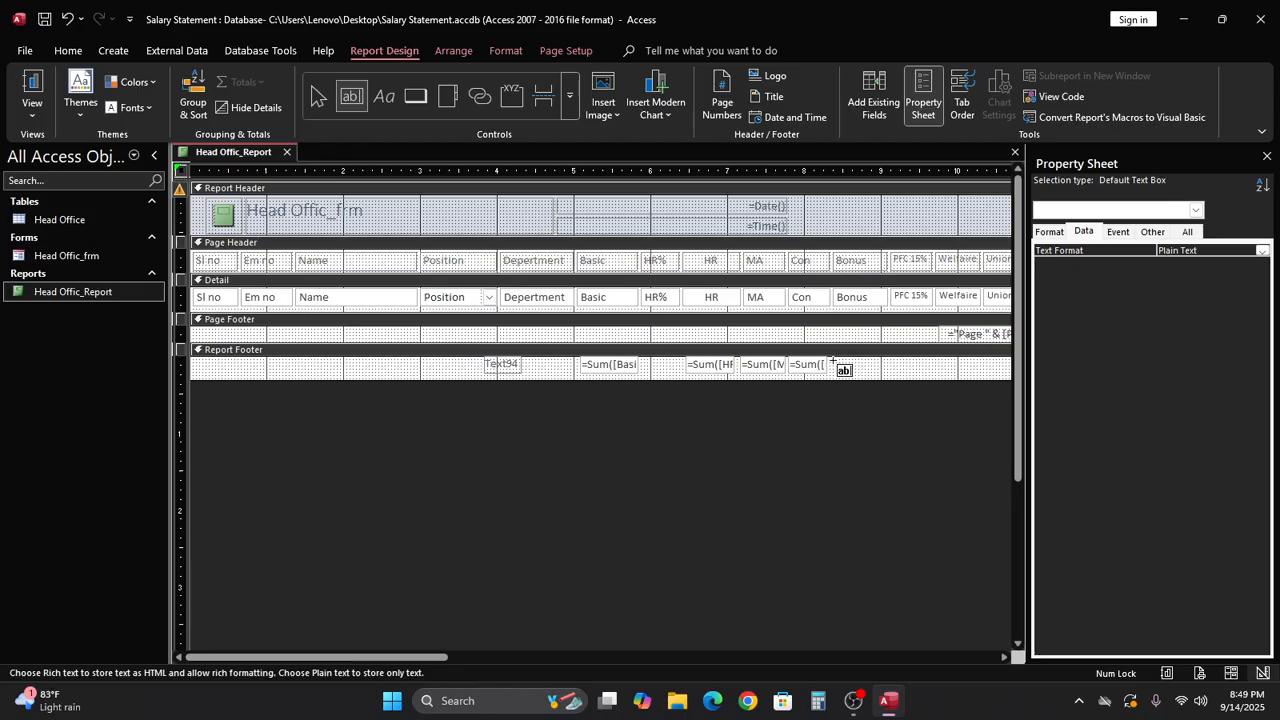
{"action": "left_click_drag", "start_coordinate": [832, 356], "coordinate": [870, 371]}
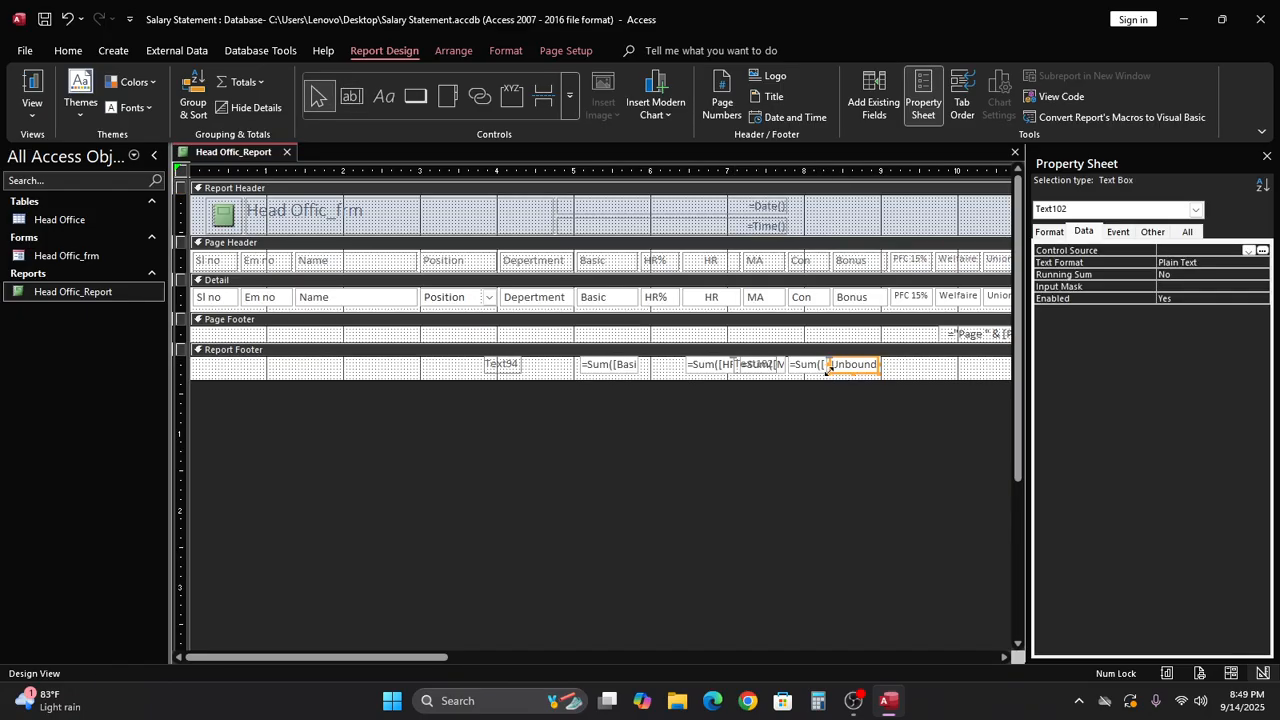
{"action": "left_click", "coordinate": [756, 366]}
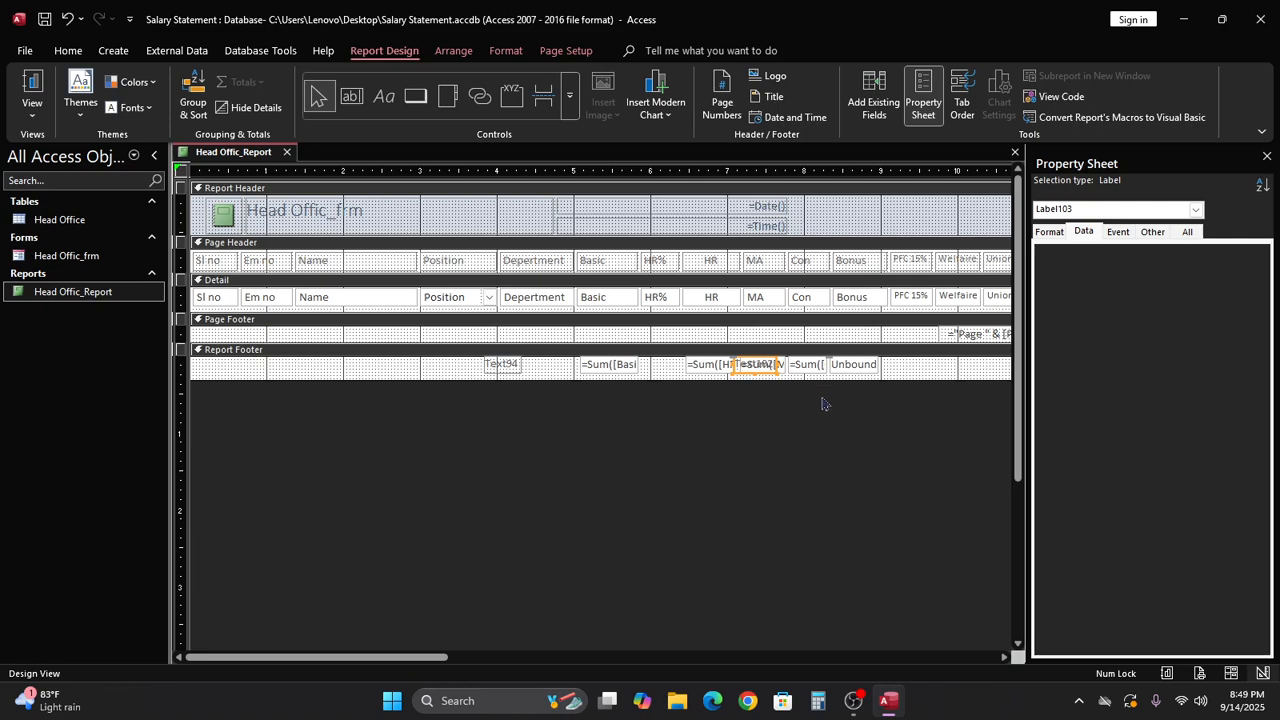
{"action": "key", "text": "Delete"}
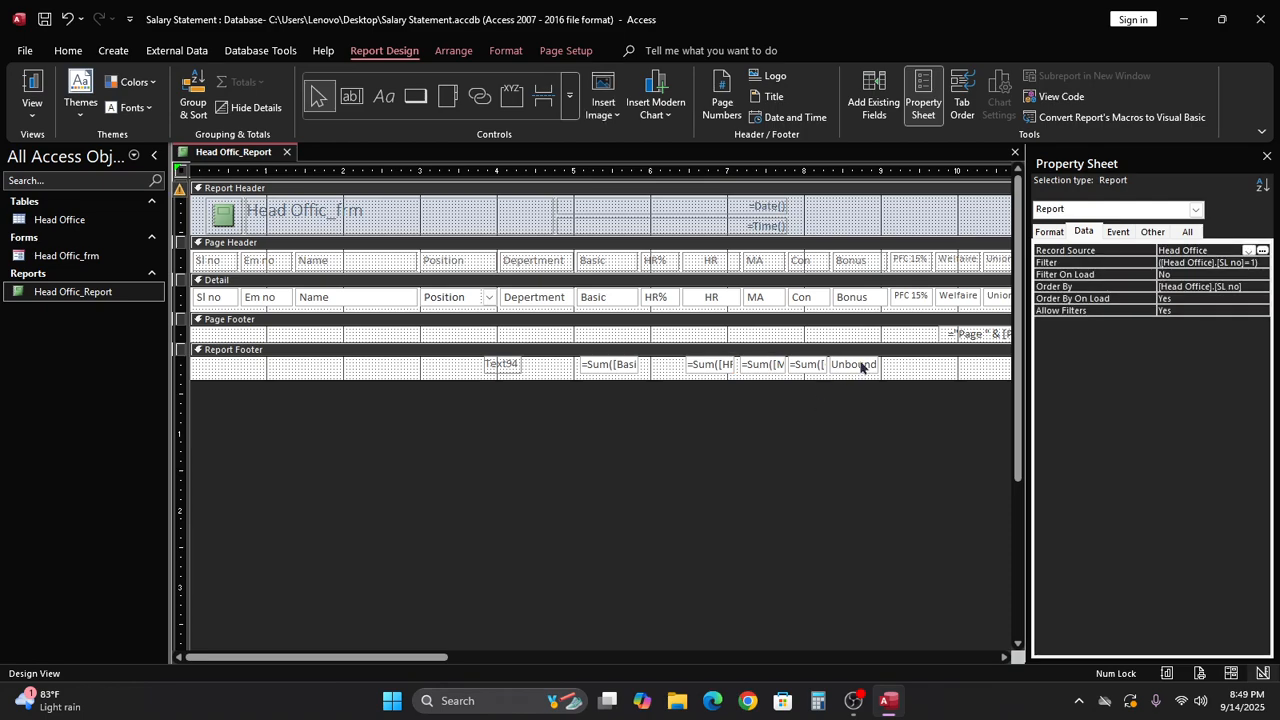
Step: Set the control source of the footer text box below the Bonus column to =Sum([Bonus]) with the Expression Builder
{"action": "left_click", "coordinate": [861, 366]}
{"action": "left_click", "coordinate": [1262, 250]}
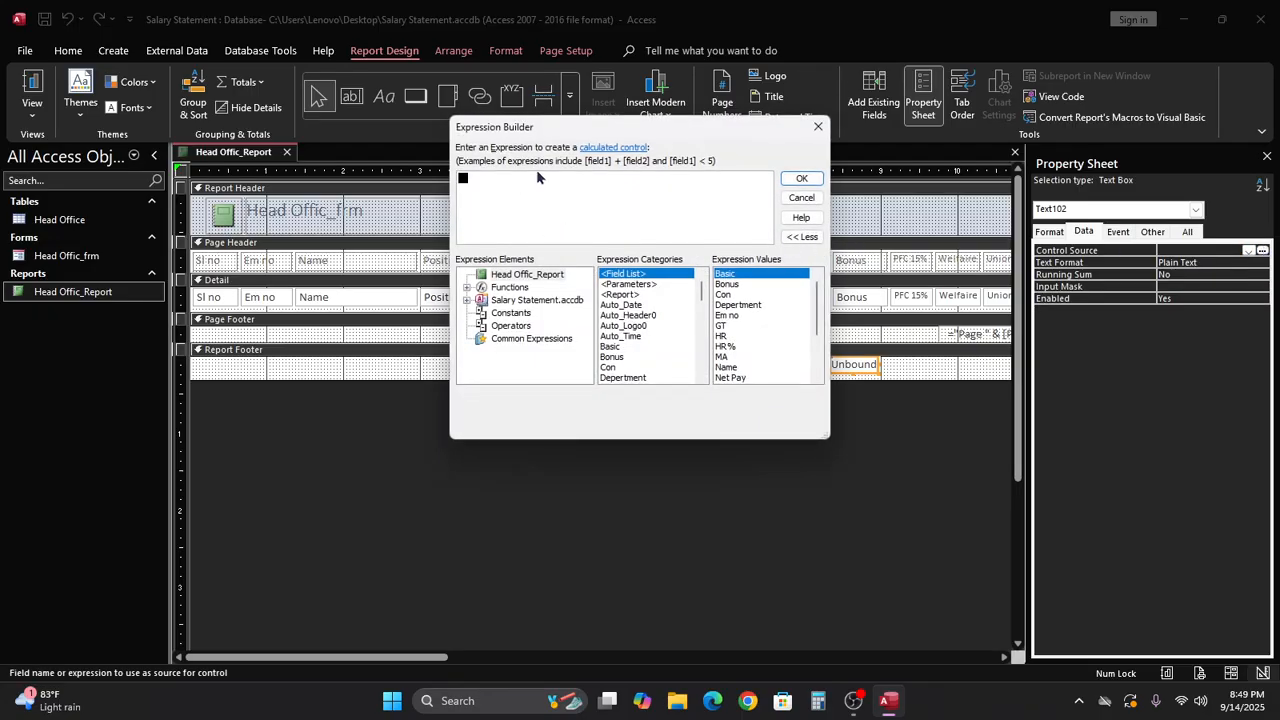
{"action": "type", "text": "=su"}
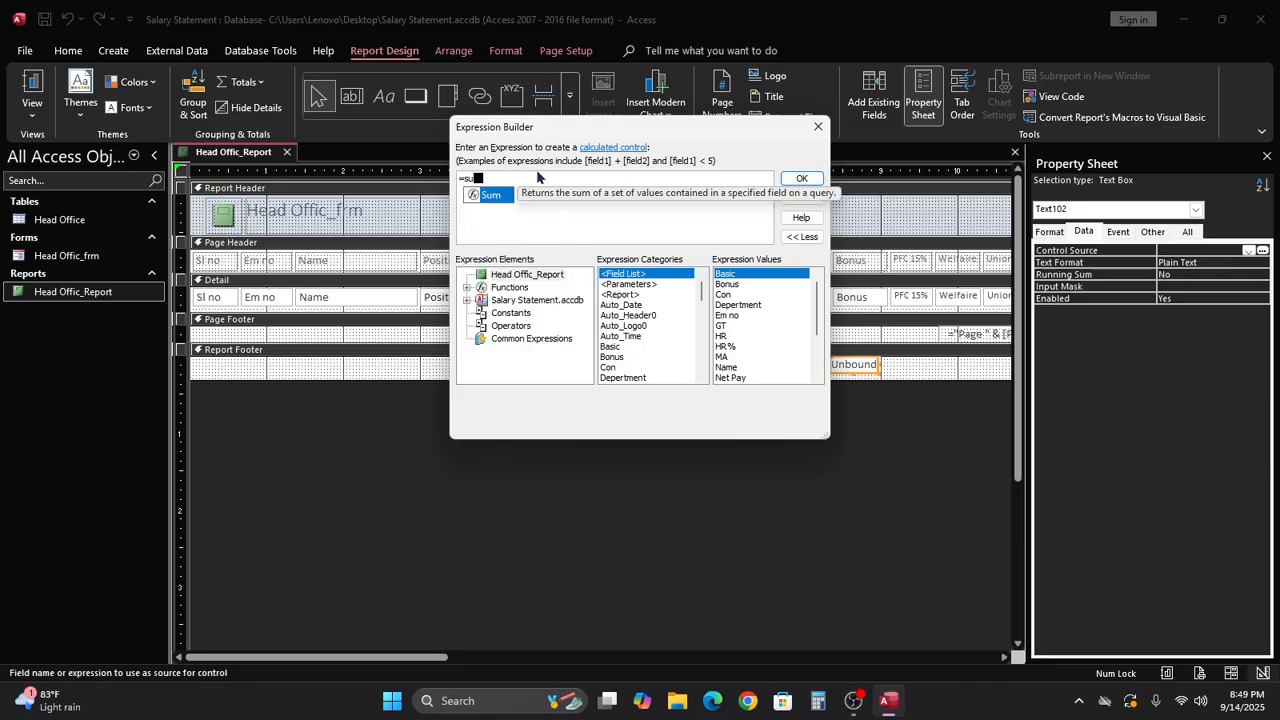
{"action": "type", "text": "m("}
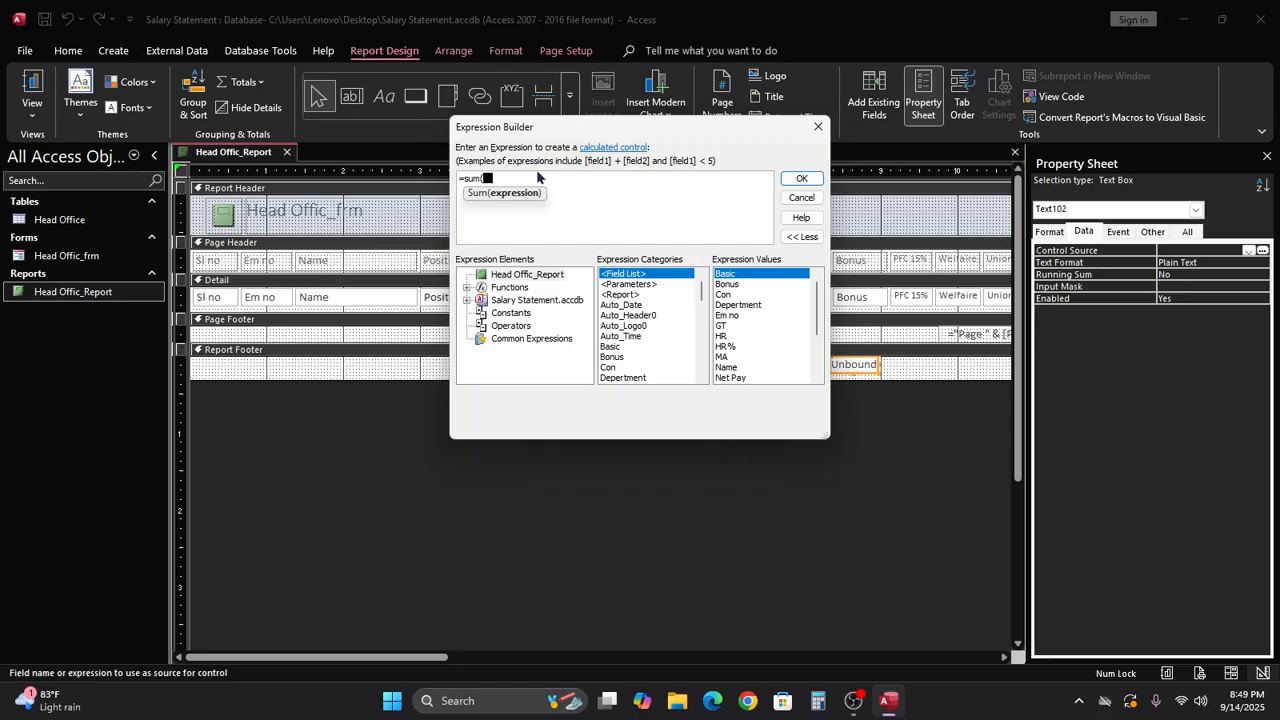
{"action": "type", "text": "bo"}
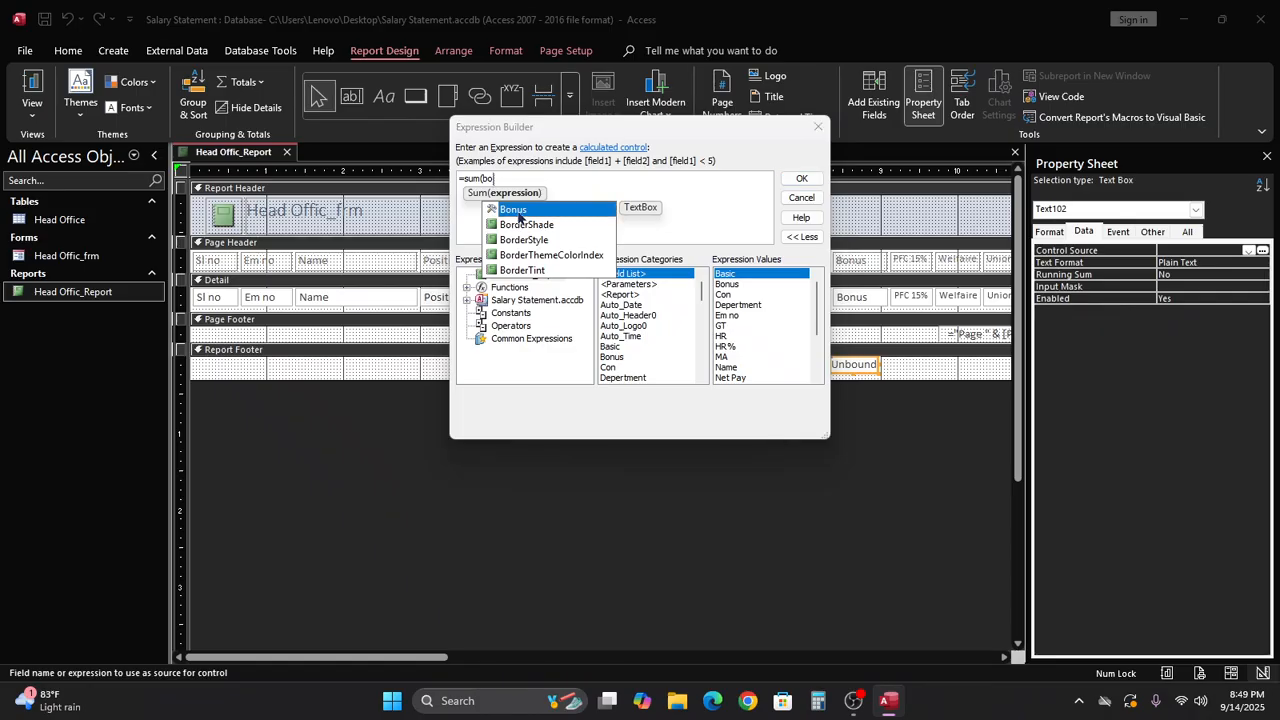
{"action": "double_click", "coordinate": [515, 209]}
{"action": "type", "text": "))"}
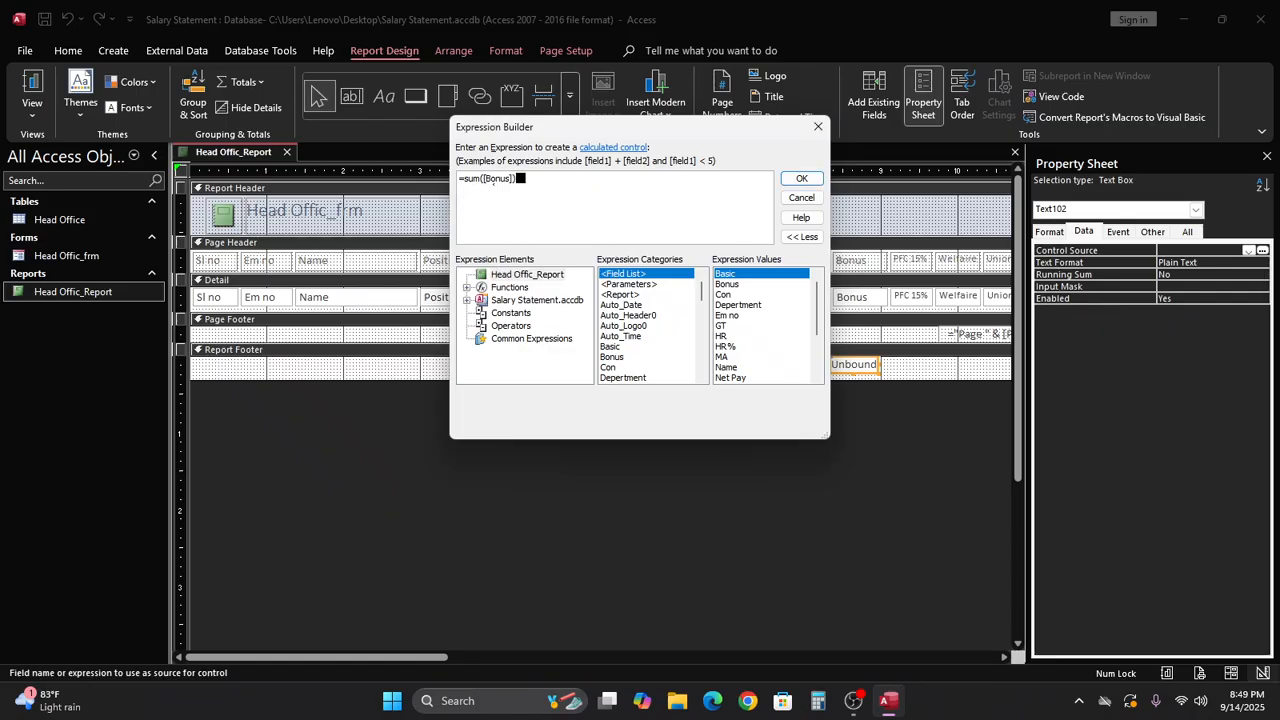
{"action": "left_click", "coordinate": [801, 178]}
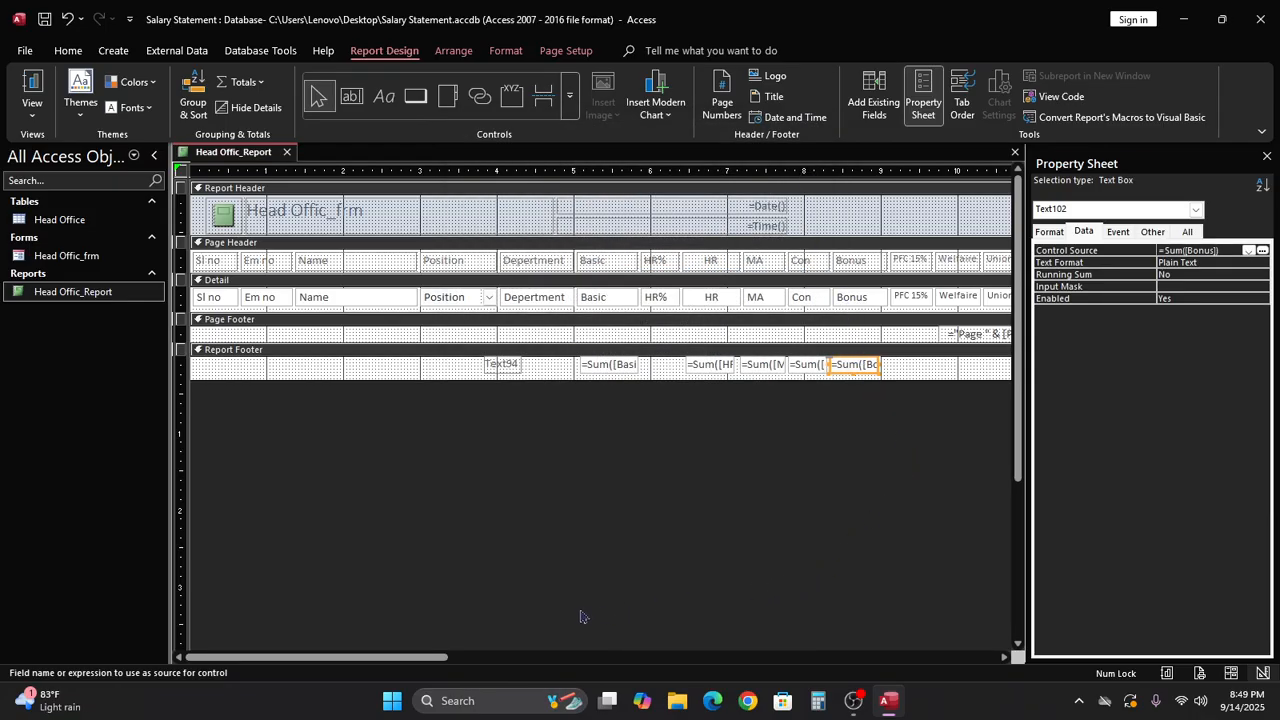
Step: Add a text box in the report footer below the Welfaire column, shift it slightly left and delete its attached label
{"action": "left_click_drag", "start_coordinate": [425, 657], "coordinate": [486, 674]}
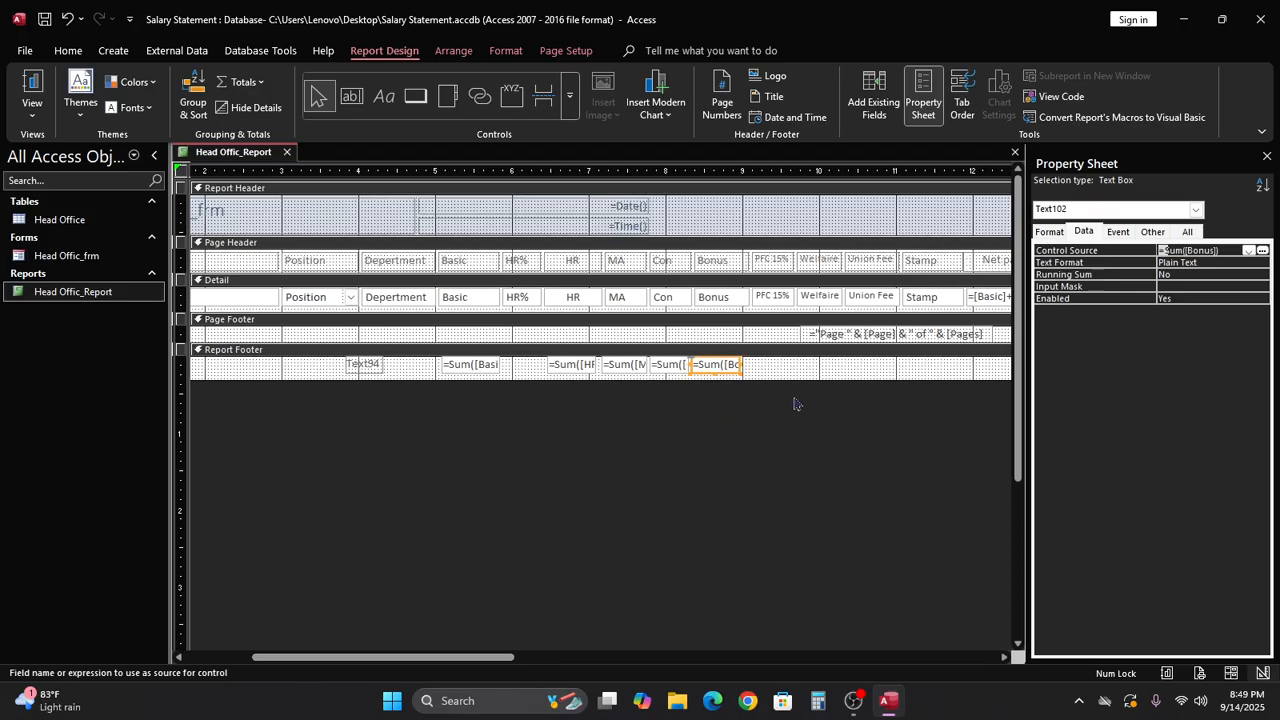
{"action": "left_click", "coordinate": [351, 96]}
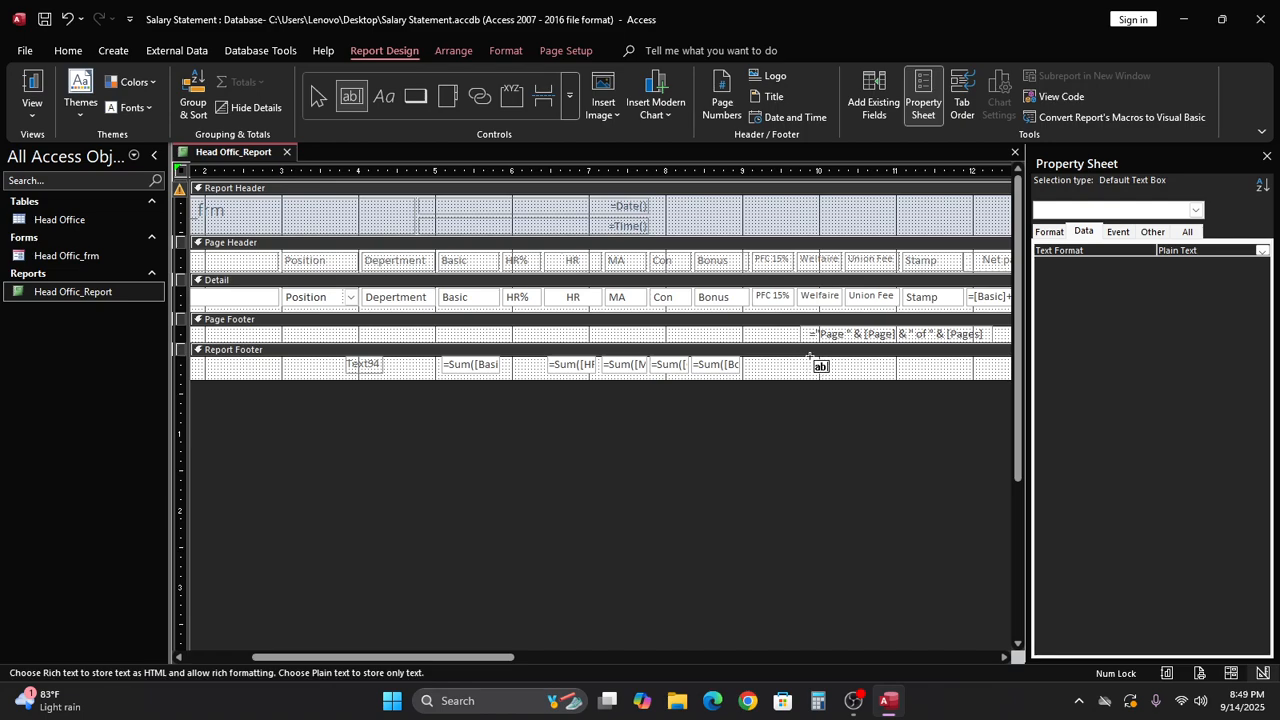
{"action": "left_click_drag", "start_coordinate": [806, 357], "coordinate": [857, 368]}
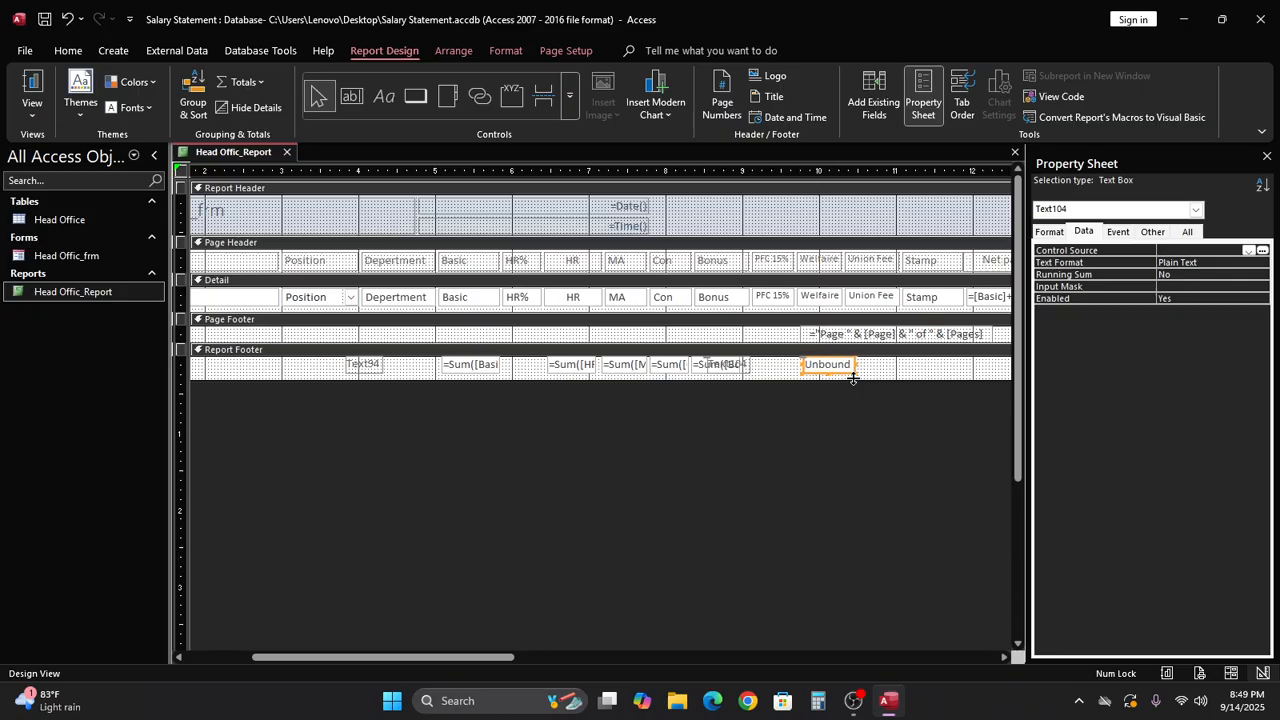
{"action": "left_click_drag", "start_coordinate": [859, 377], "coordinate": [852, 378]}
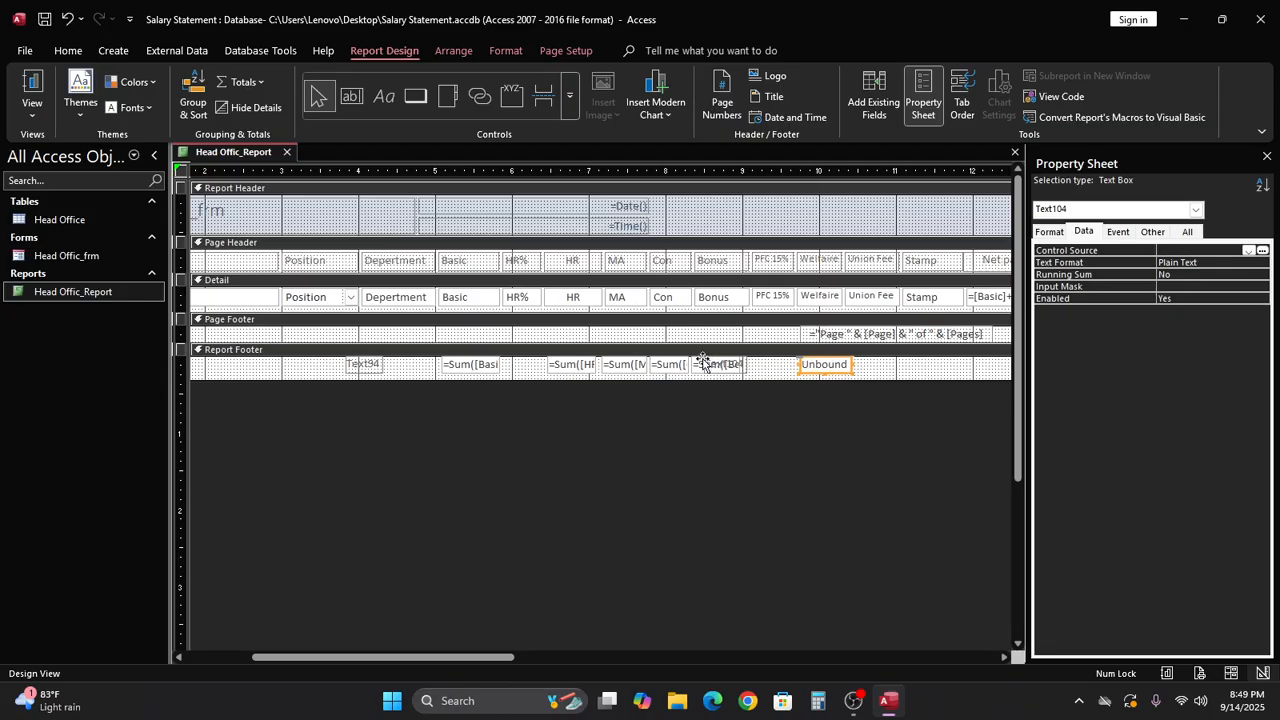
{"action": "left_click", "coordinate": [710, 365]}
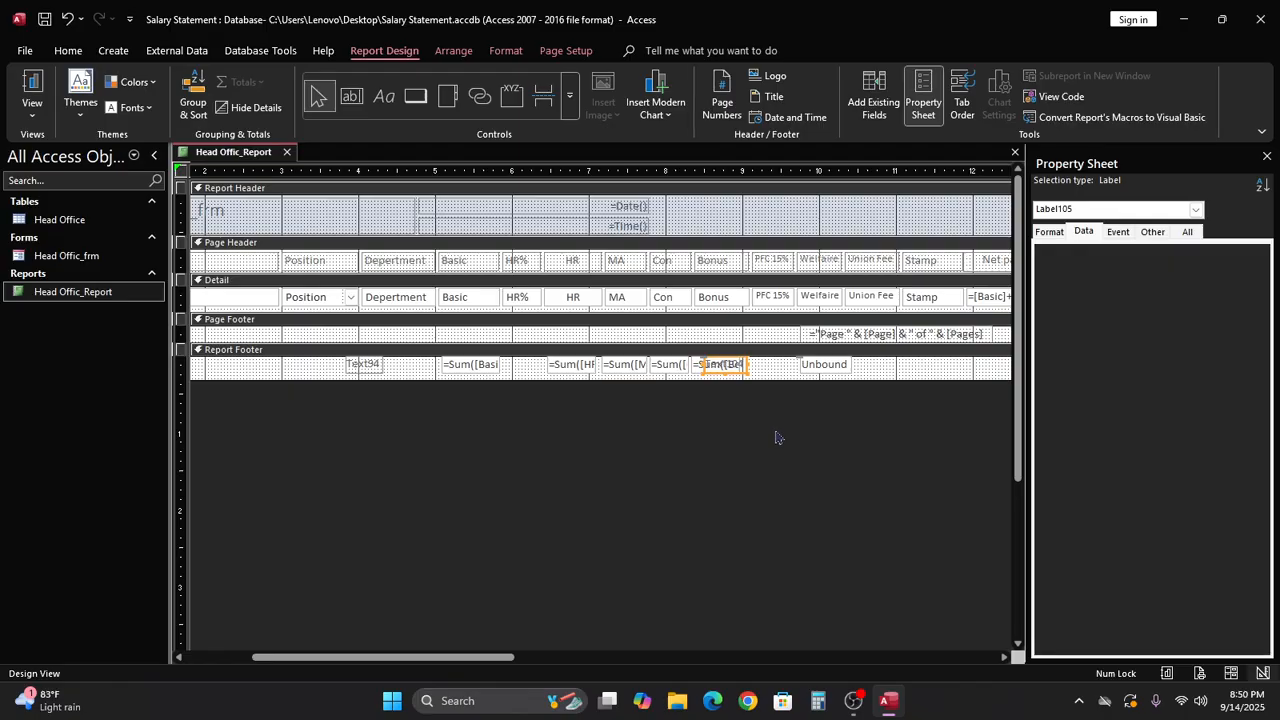
Step: Set the control source of the footer text box below the Welfaire column to =Sum([Welfaire]) with the Expression Builder
{"action": "left_click", "coordinate": [842, 365]}
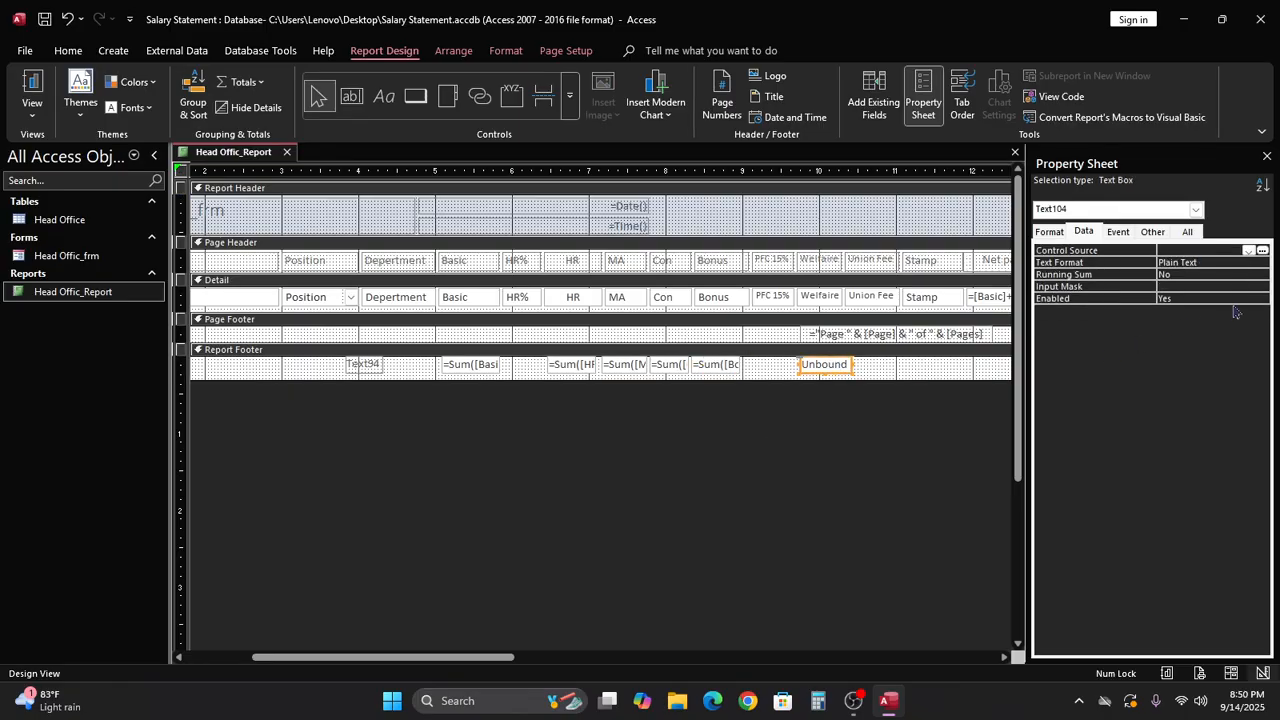
{"action": "left_click", "coordinate": [1262, 252]}
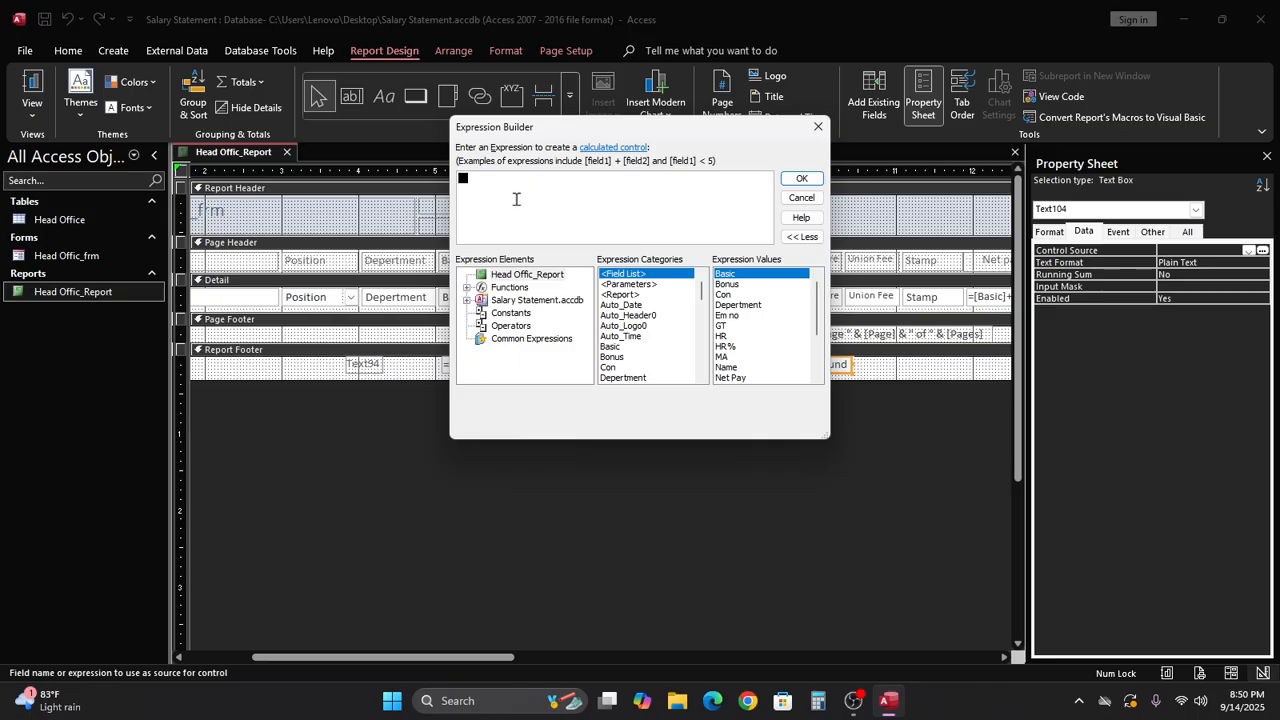
{"action": "type", "text": "=sum"}
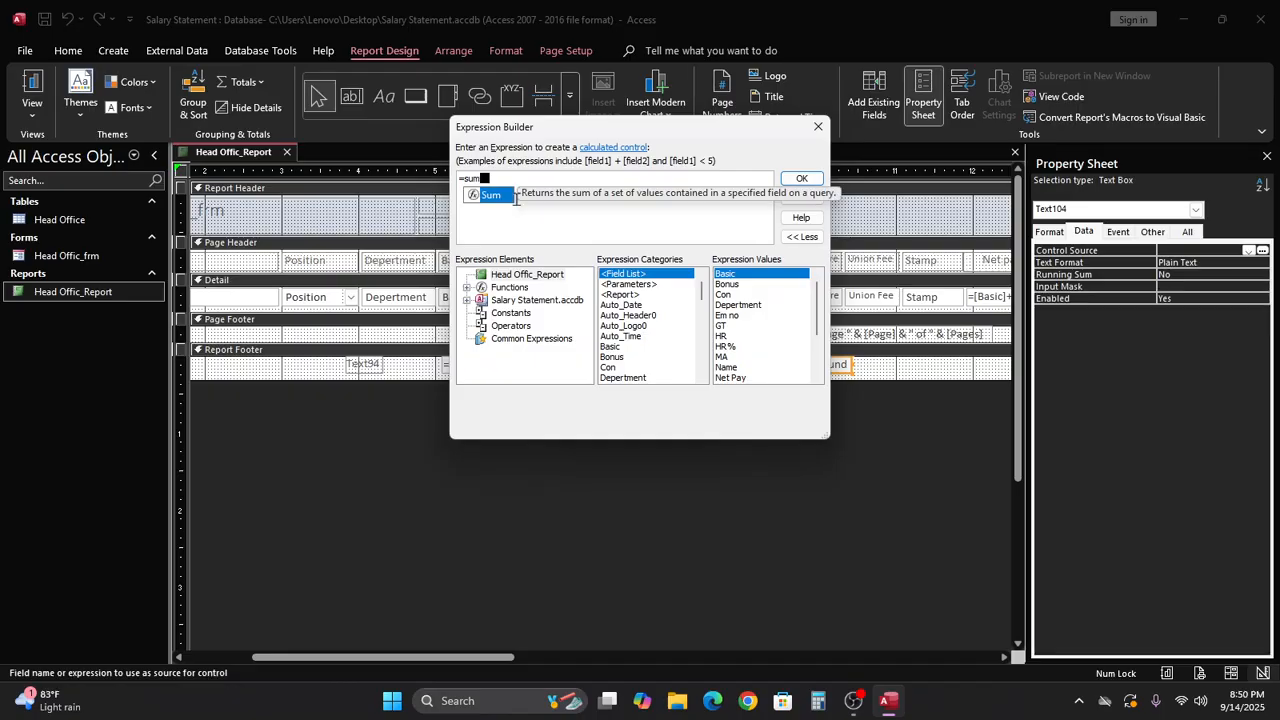
{"action": "type", "text": "("}
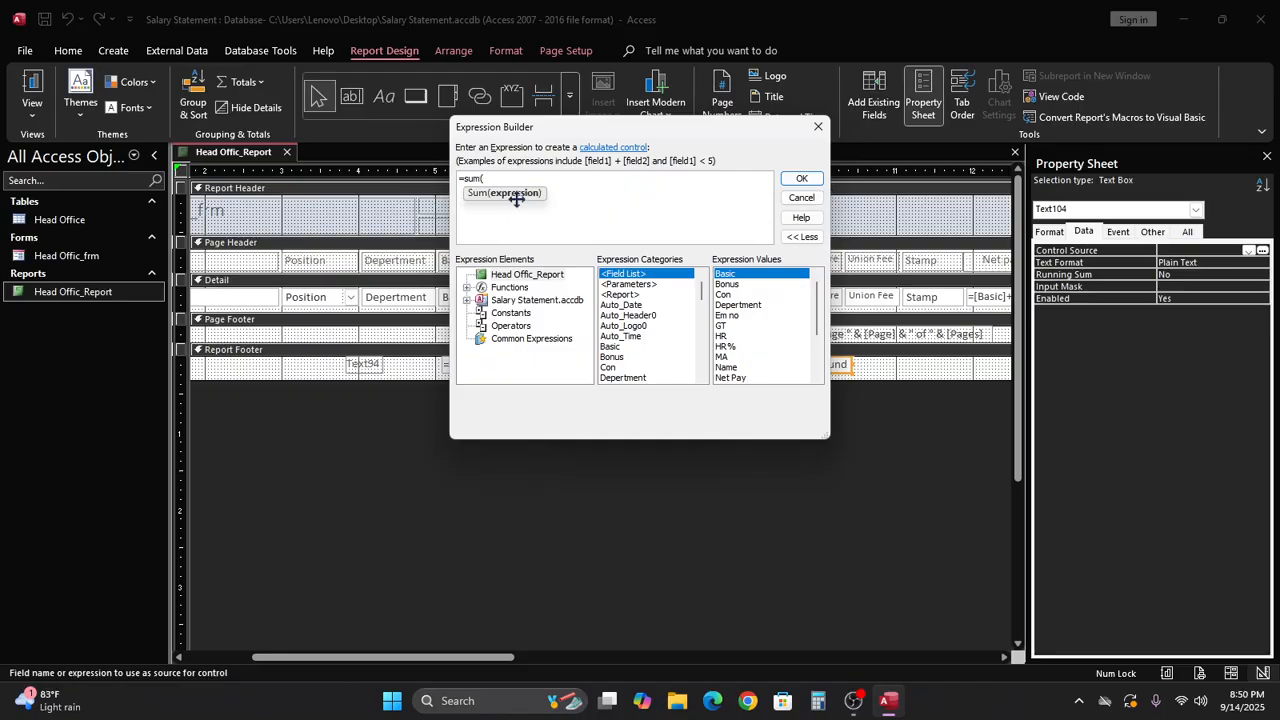
{"action": "left_click_drag", "start_coordinate": [675, 130], "coordinate": [646, 135]}
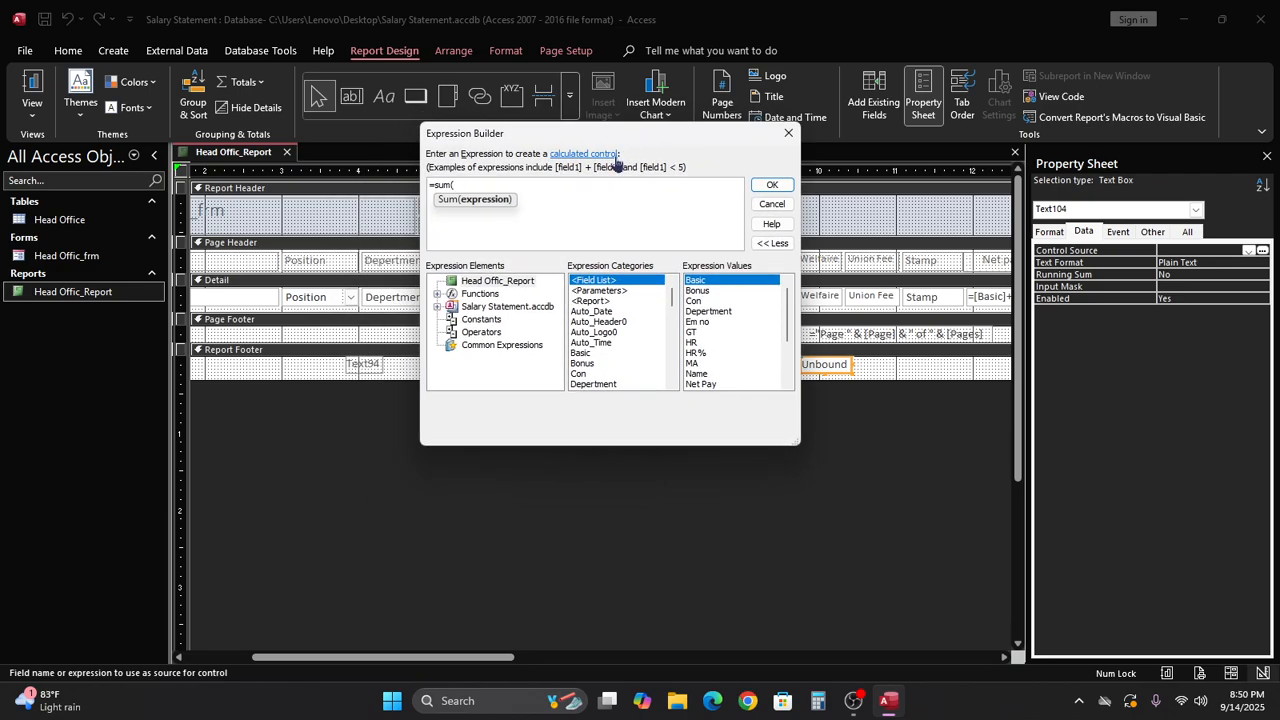
{"action": "type", "text": "we"}
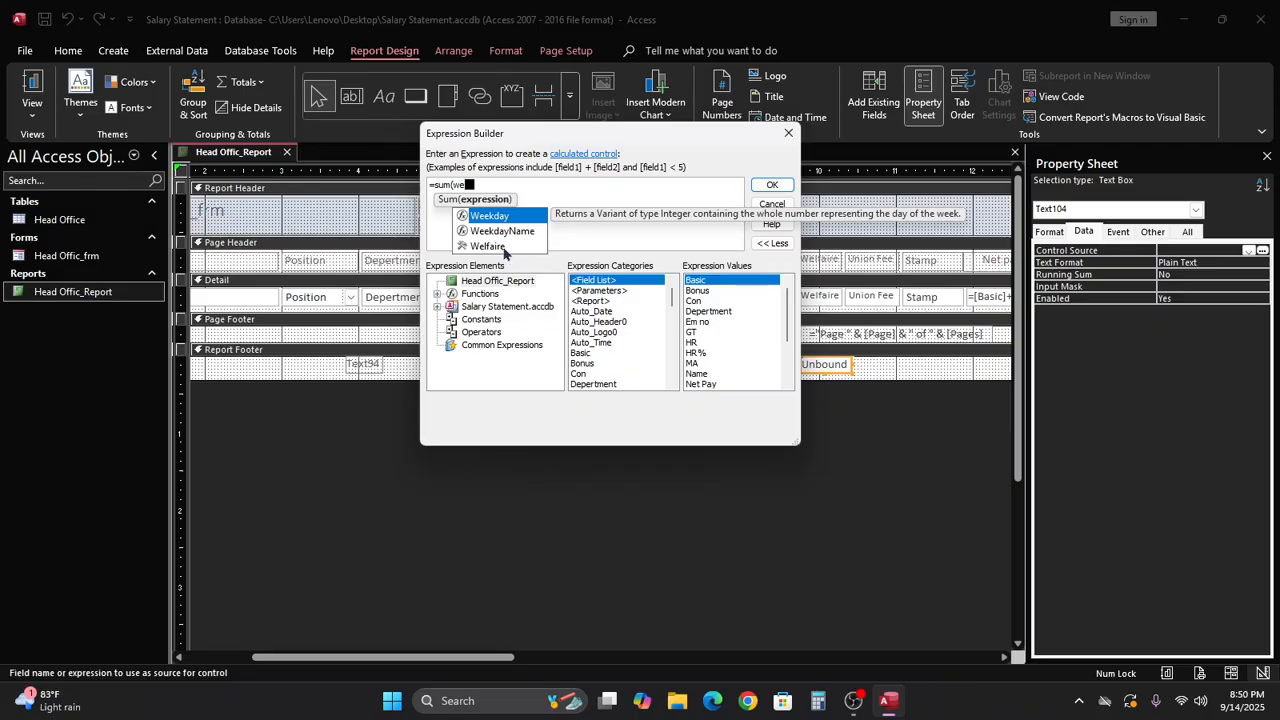
{"action": "double_click", "coordinate": [499, 248]}
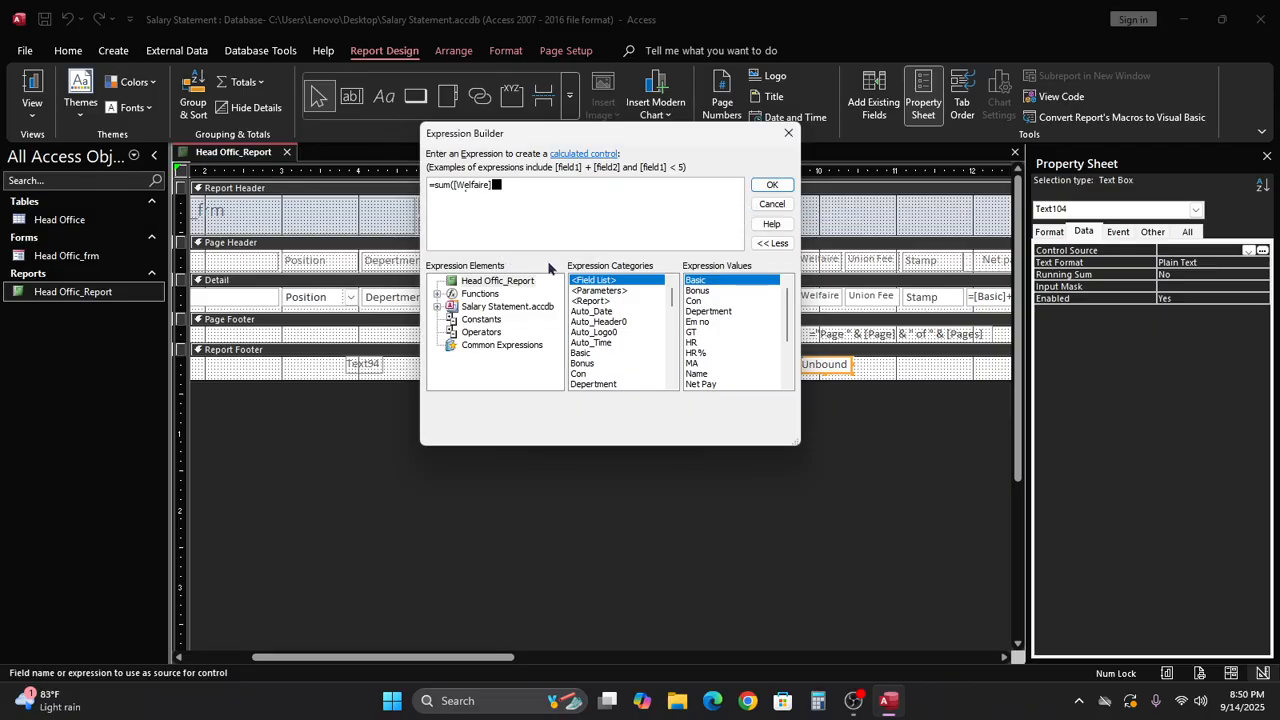
{"action": "type", "text": ")"}
{"action": "left_click", "coordinate": [771, 185]}
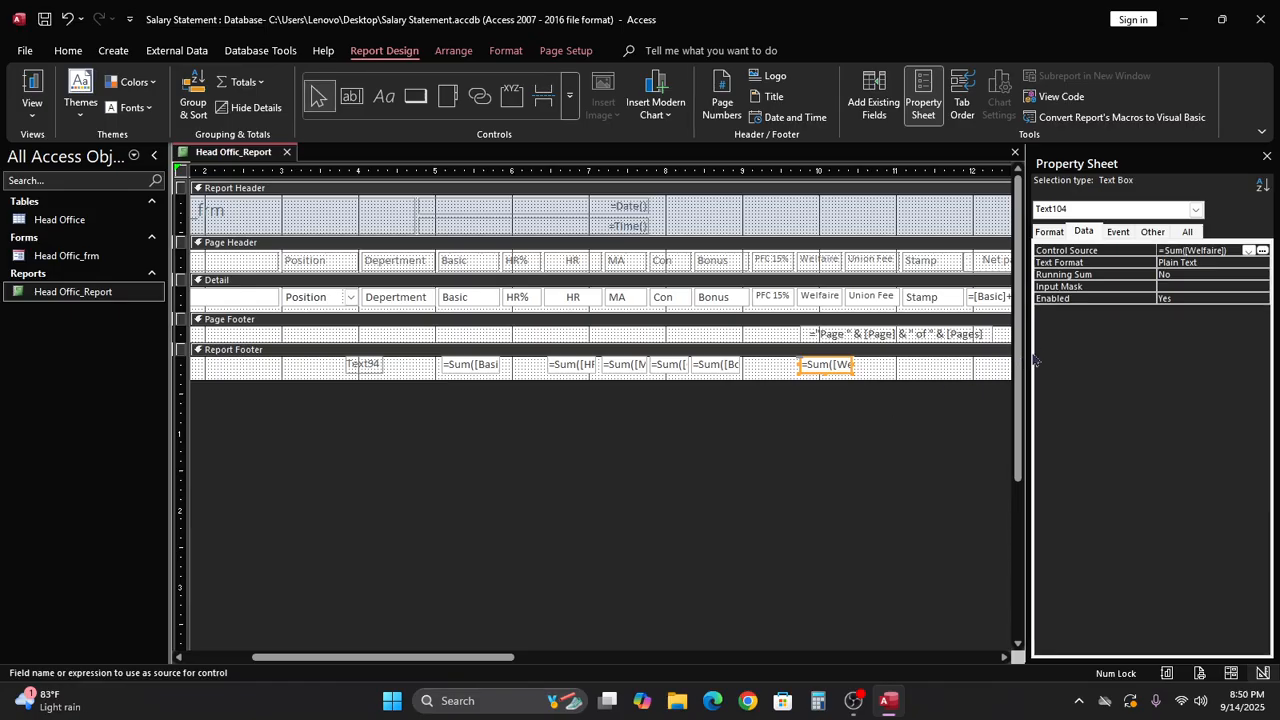
Step: Add a text box in the report footer below the Union Fee column, nudge it up slightly and delete its attached label
{"action": "left_click", "coordinate": [352, 100]}
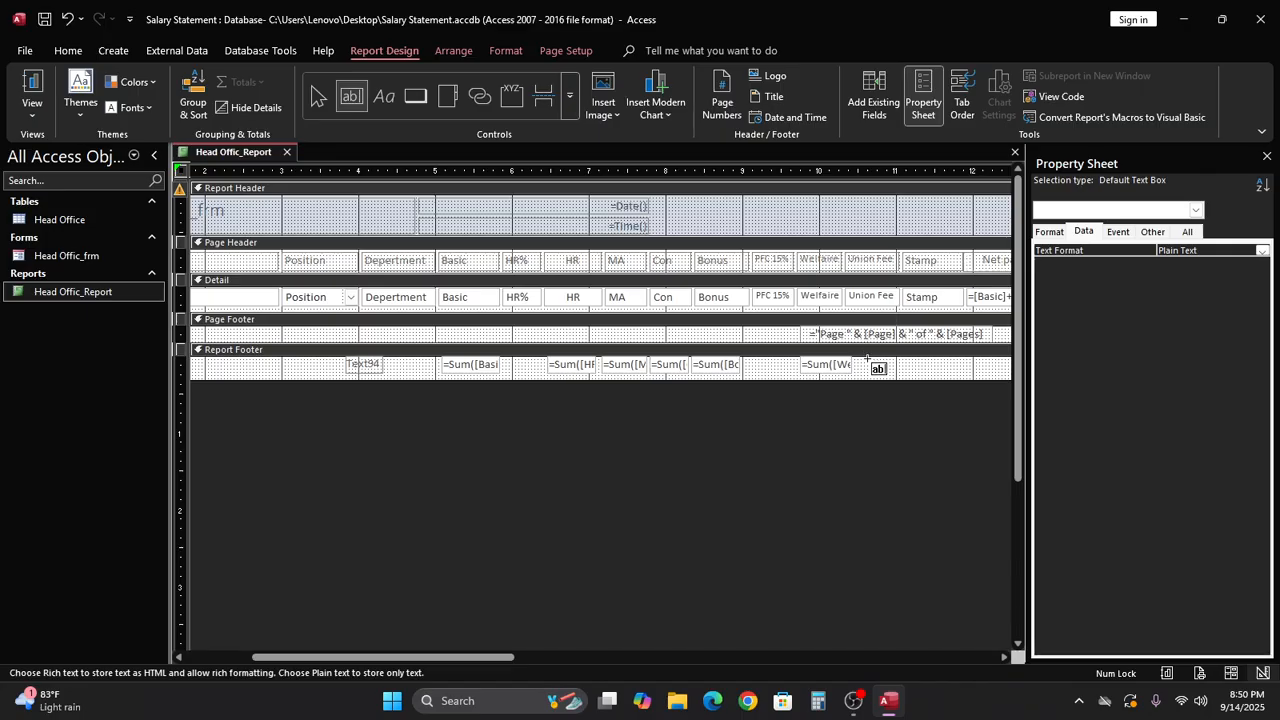
{"action": "left_click_drag", "start_coordinate": [855, 361], "coordinate": [907, 374]}
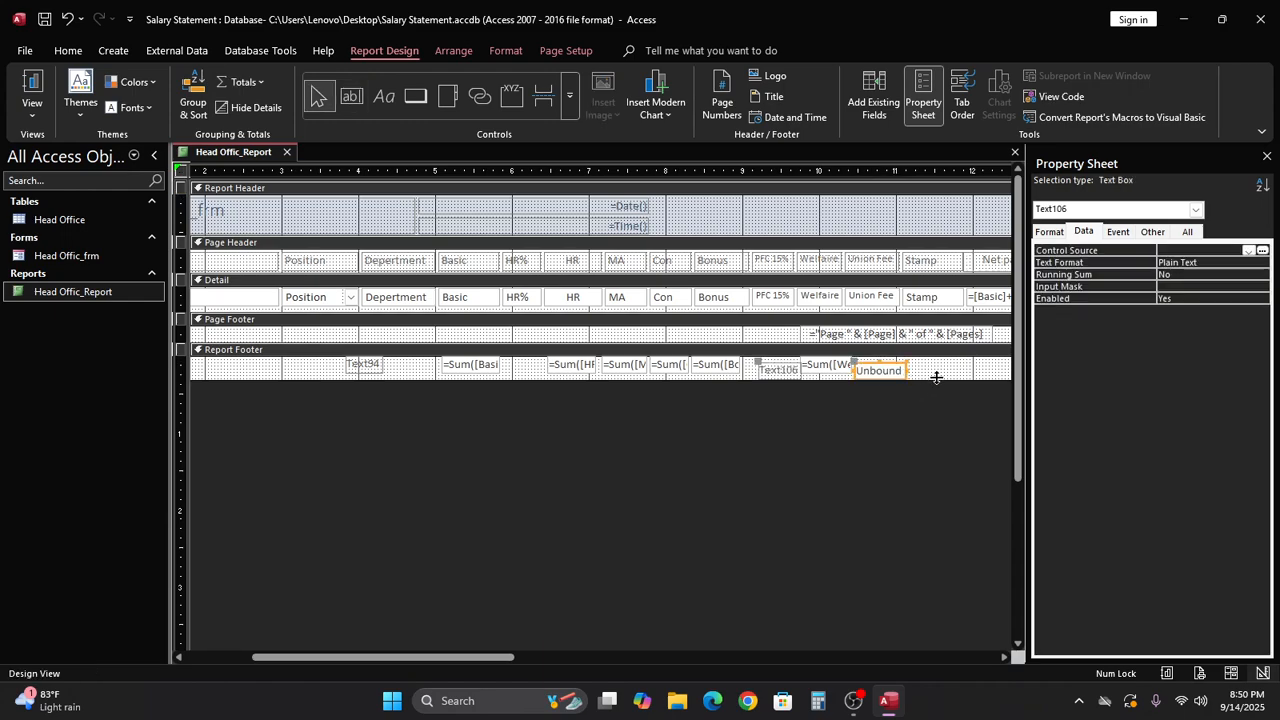
{"action": "key", "text": "Up"}
{"action": "key", "text": "Up"}
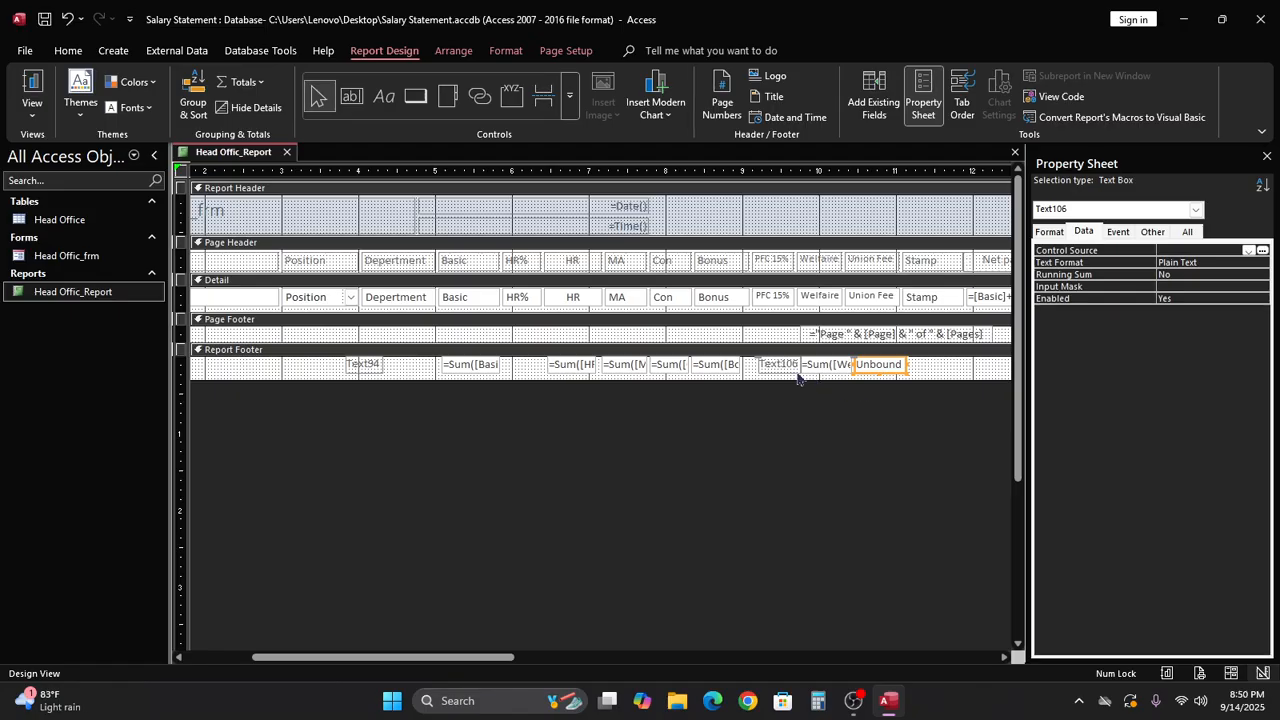
{"action": "left_click", "coordinate": [776, 364]}
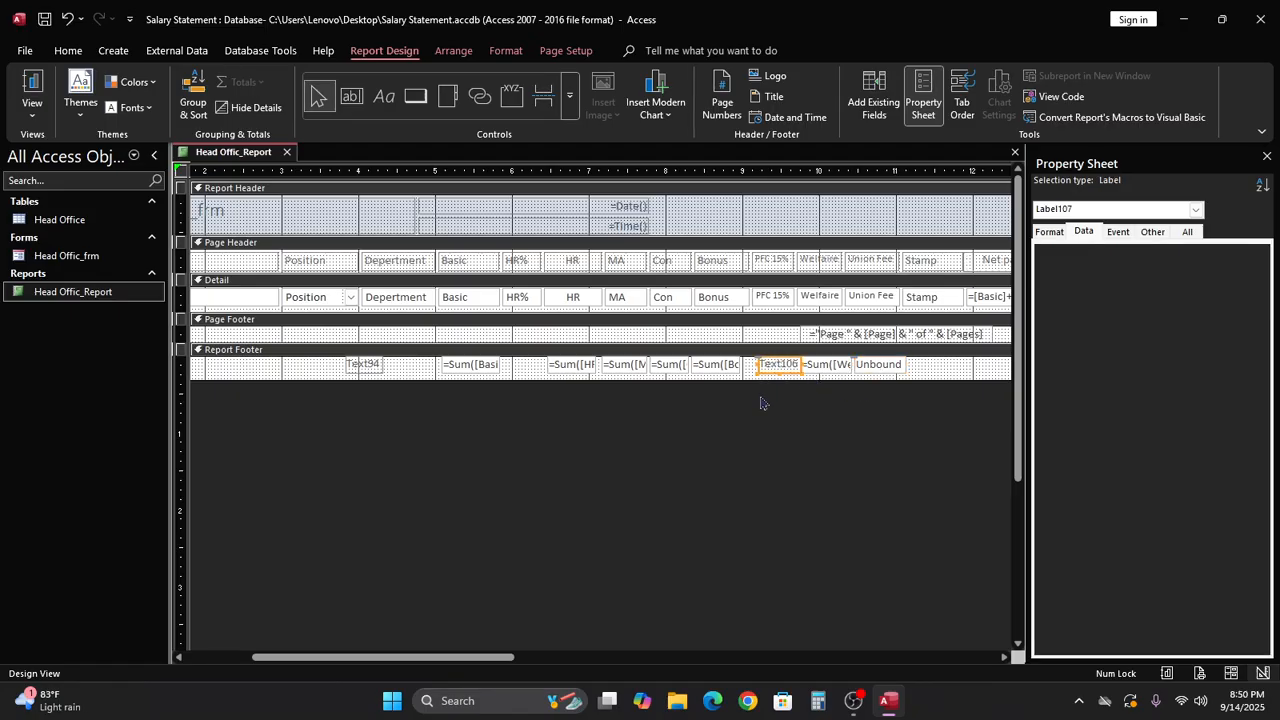
{"action": "key", "text": "Delete"}
Step: Set the control source of the footer text box below the Union Fee column to =Sum([Union Fee]) with the Expression Builder
{"action": "left_click", "coordinate": [876, 365]}
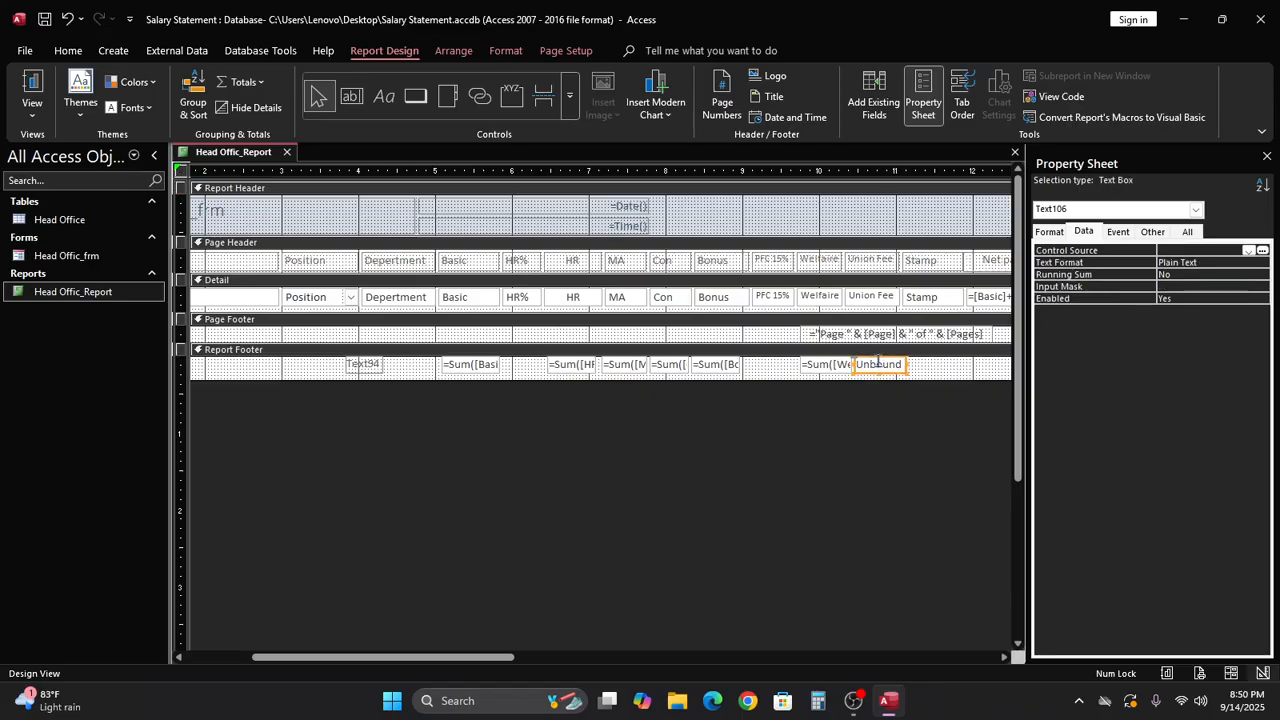
{"action": "left_click", "coordinate": [1262, 251]}
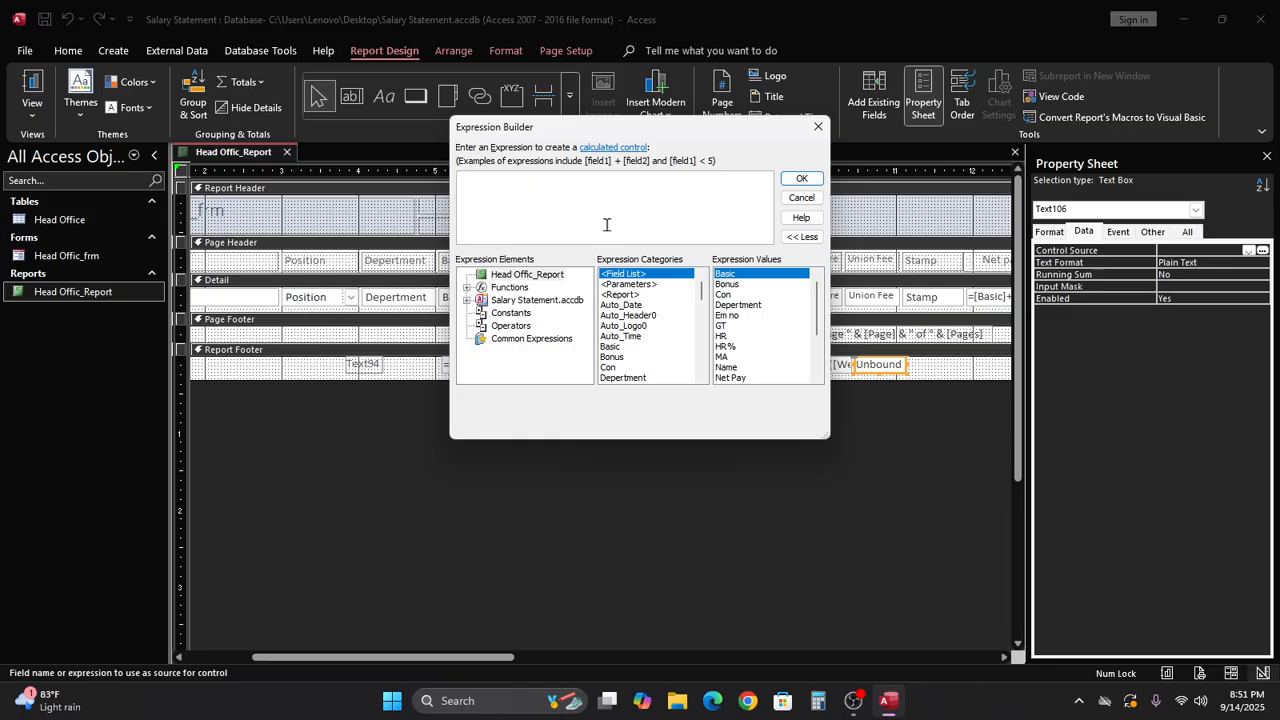
{"action": "type", "text": "=sum"}
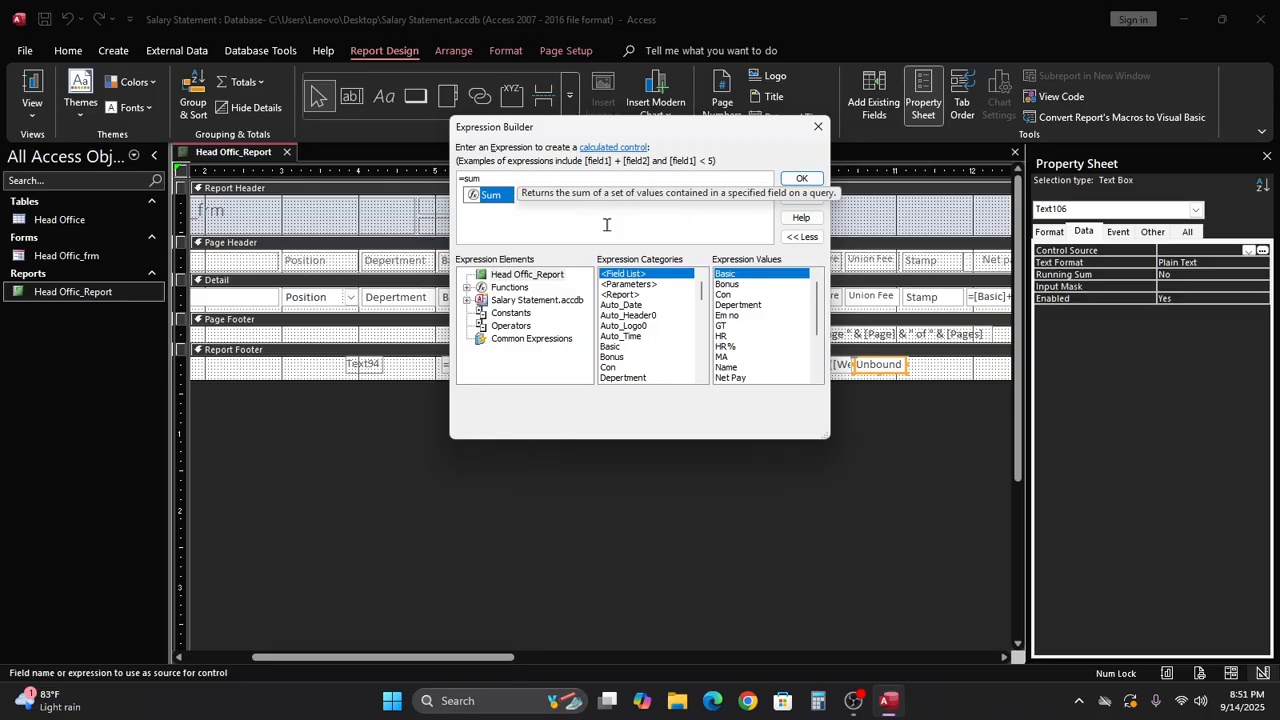
{"action": "type", "text": "(u"}
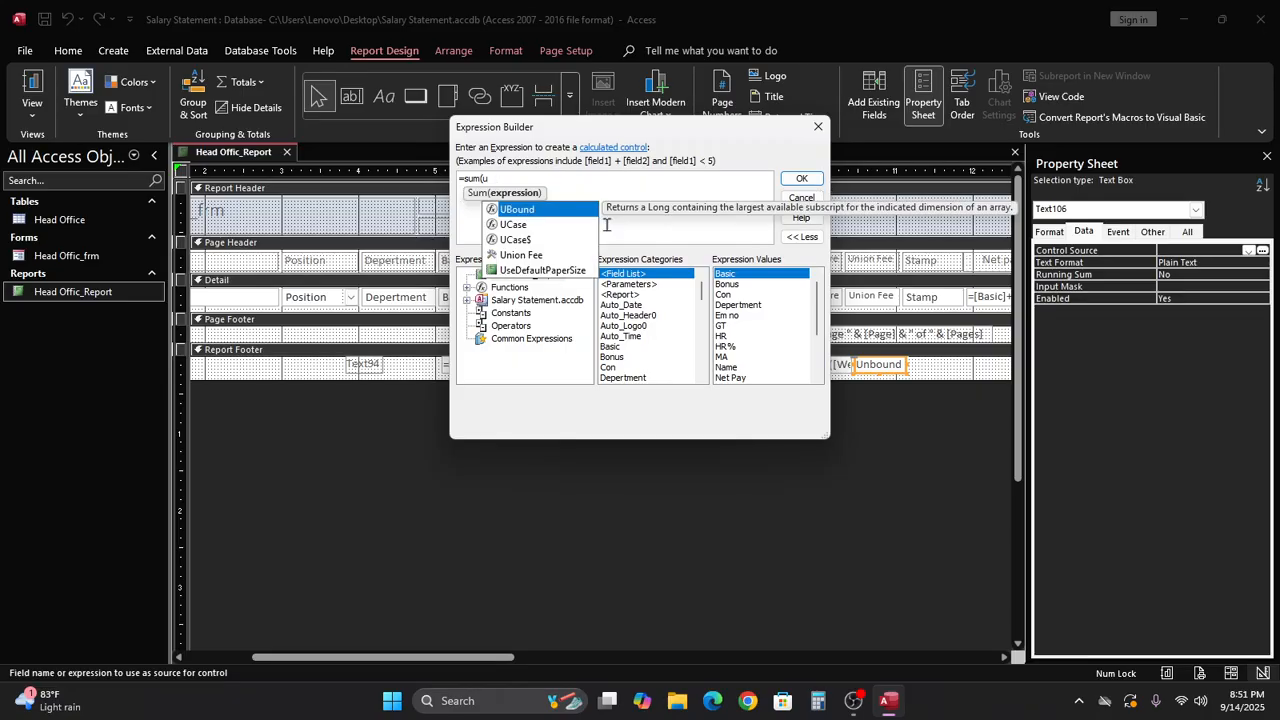
{"action": "type", "text": "n"}
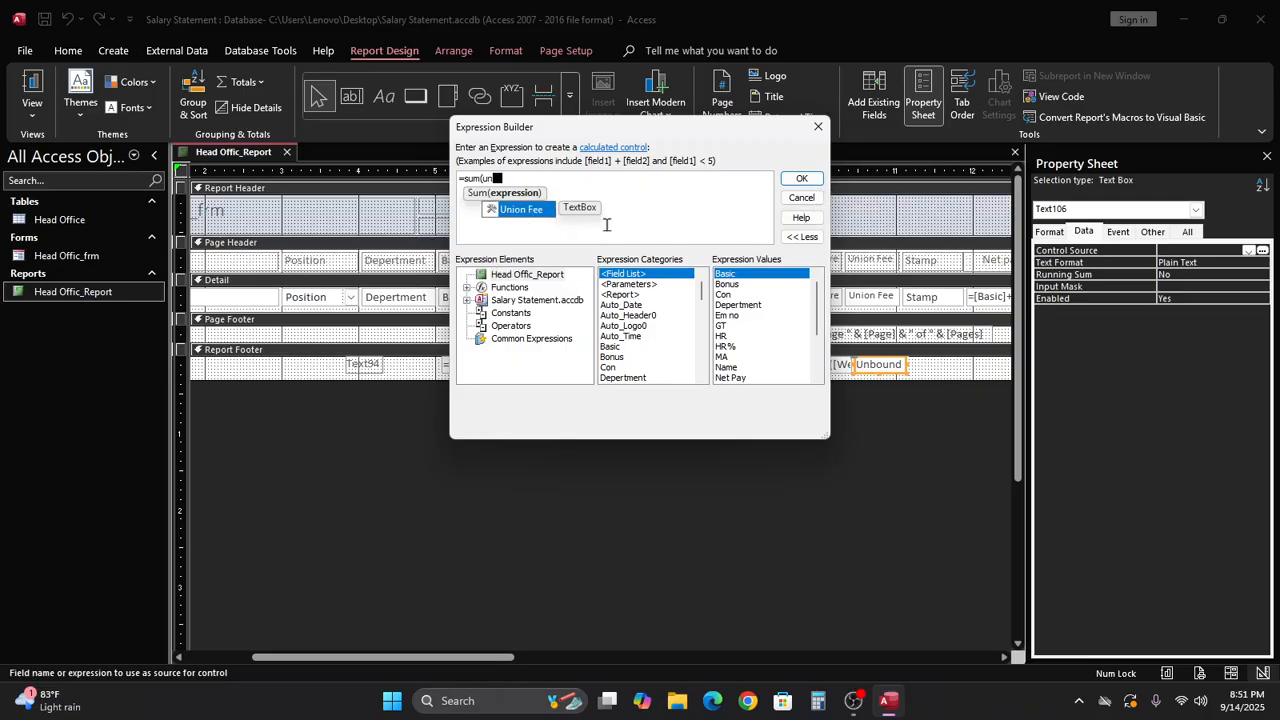
{"action": "double_click", "coordinate": [527, 222]}
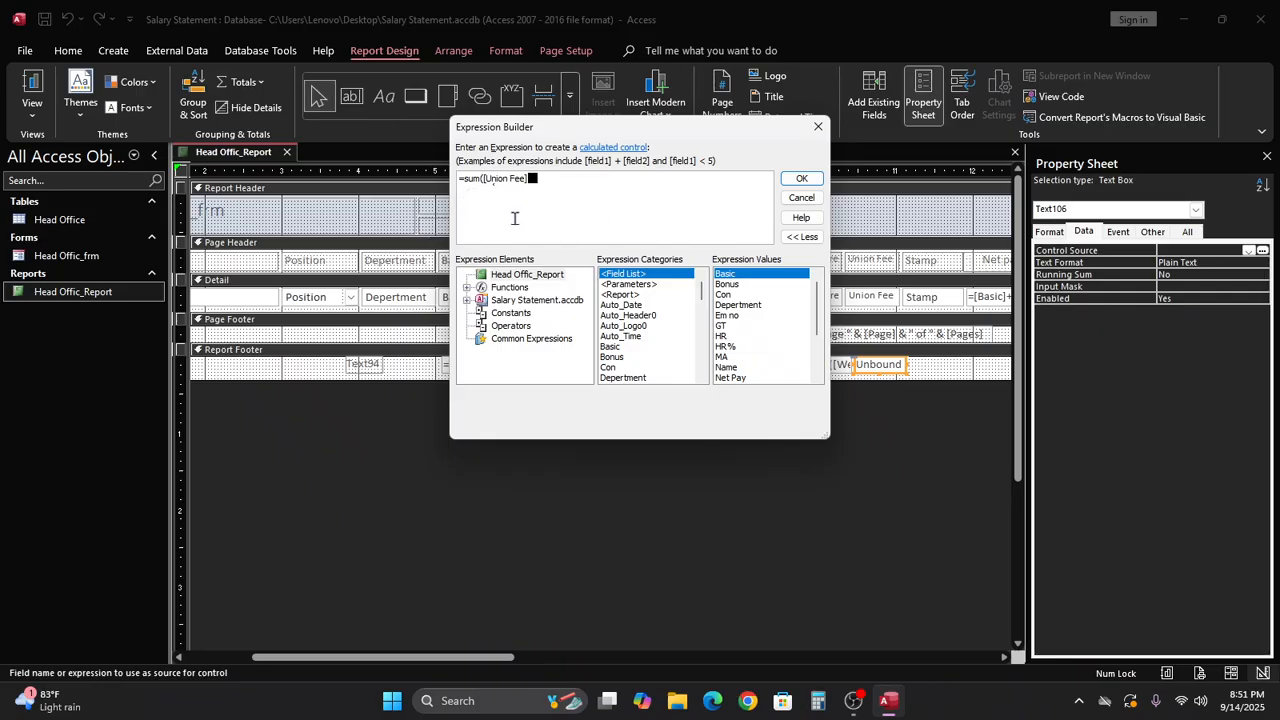
{"action": "type", "text": ")"}
{"action": "left_click", "coordinate": [801, 178]}
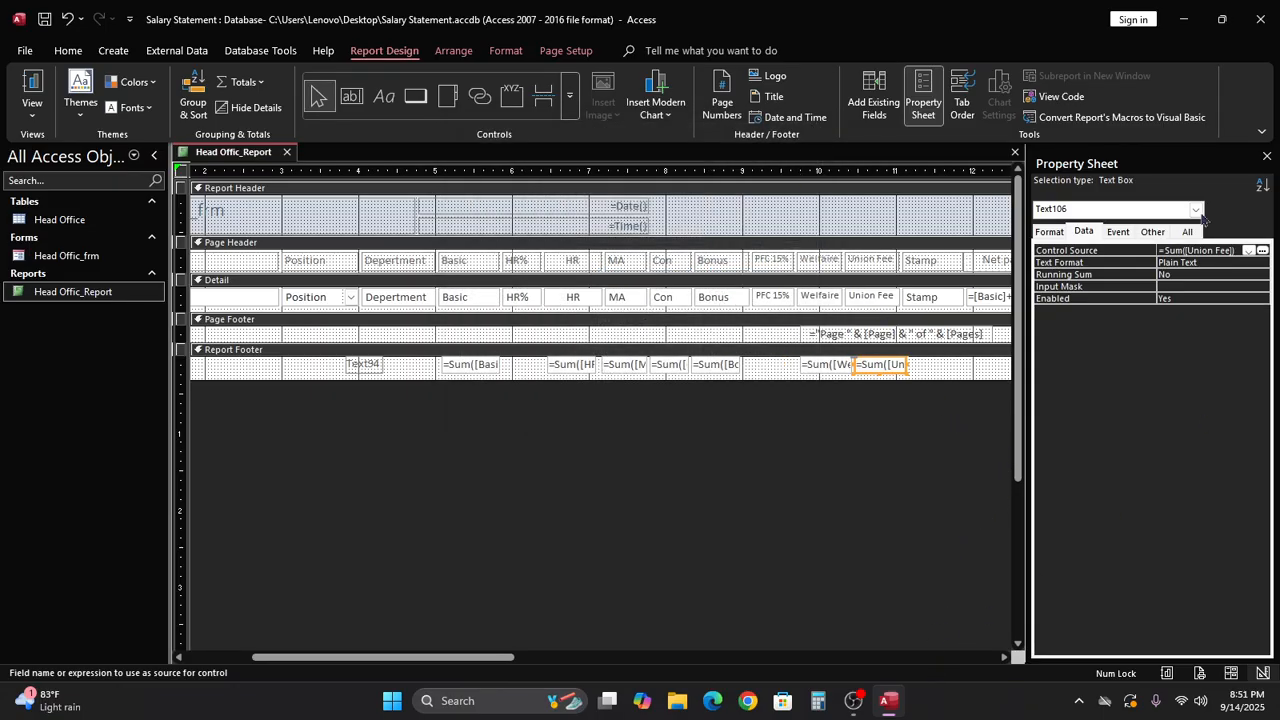
Step: Add a text box in the report footer below the Stamp column and delete its attached label
{"action": "left_click_drag", "start_coordinate": [470, 652], "coordinate": [583, 660]}
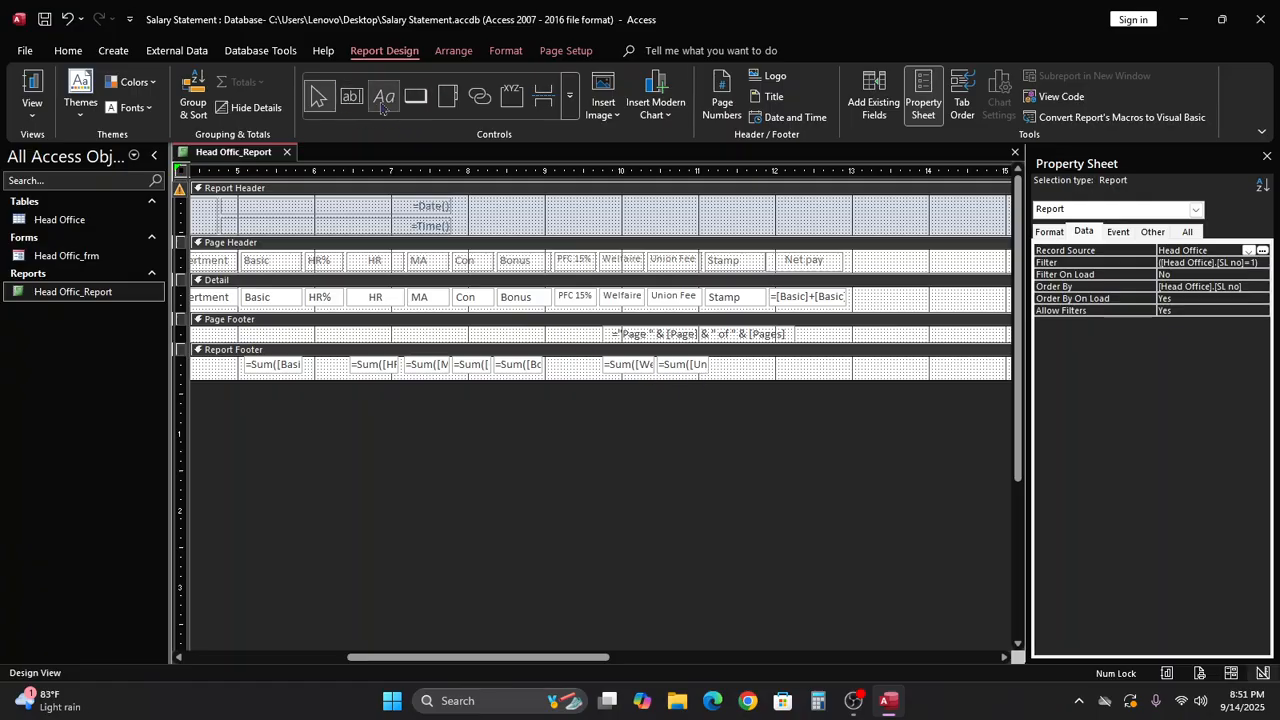
{"action": "left_click", "coordinate": [351, 95]}
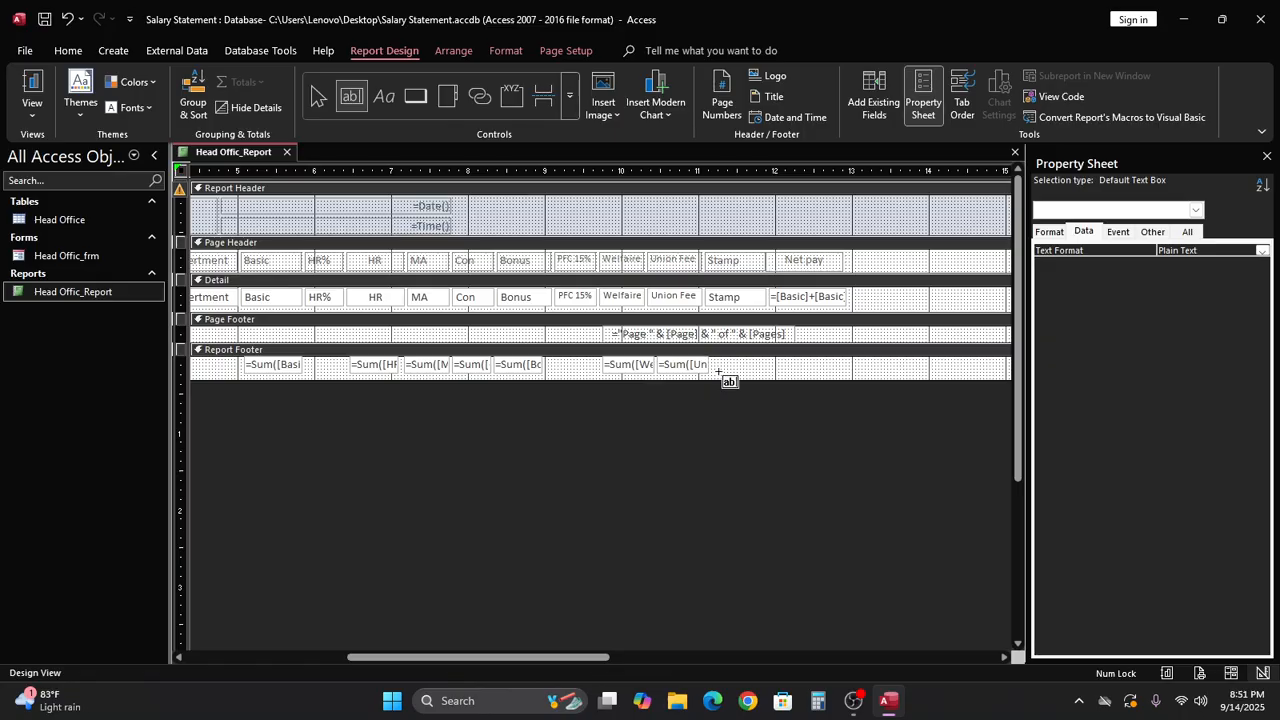
{"action": "left_click_drag", "start_coordinate": [711, 357], "coordinate": [755, 372]}
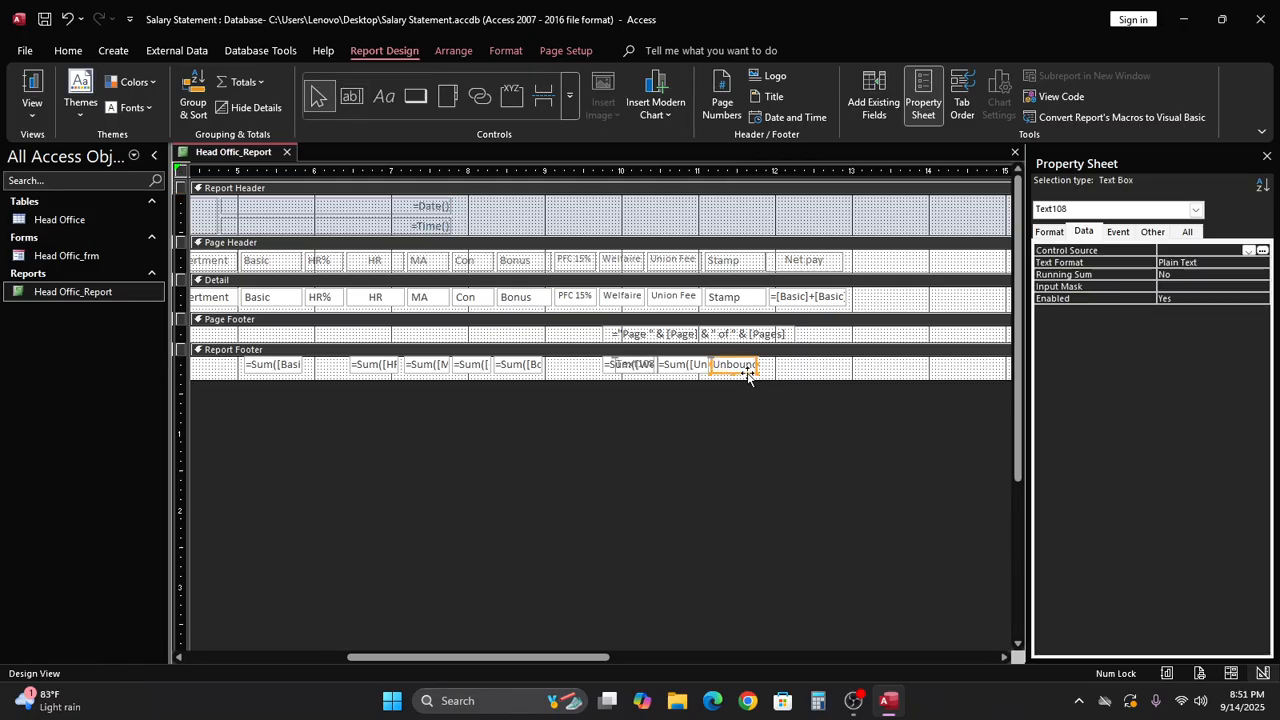
{"action": "left_click", "coordinate": [625, 364]}
{"action": "key", "text": "Delete"}
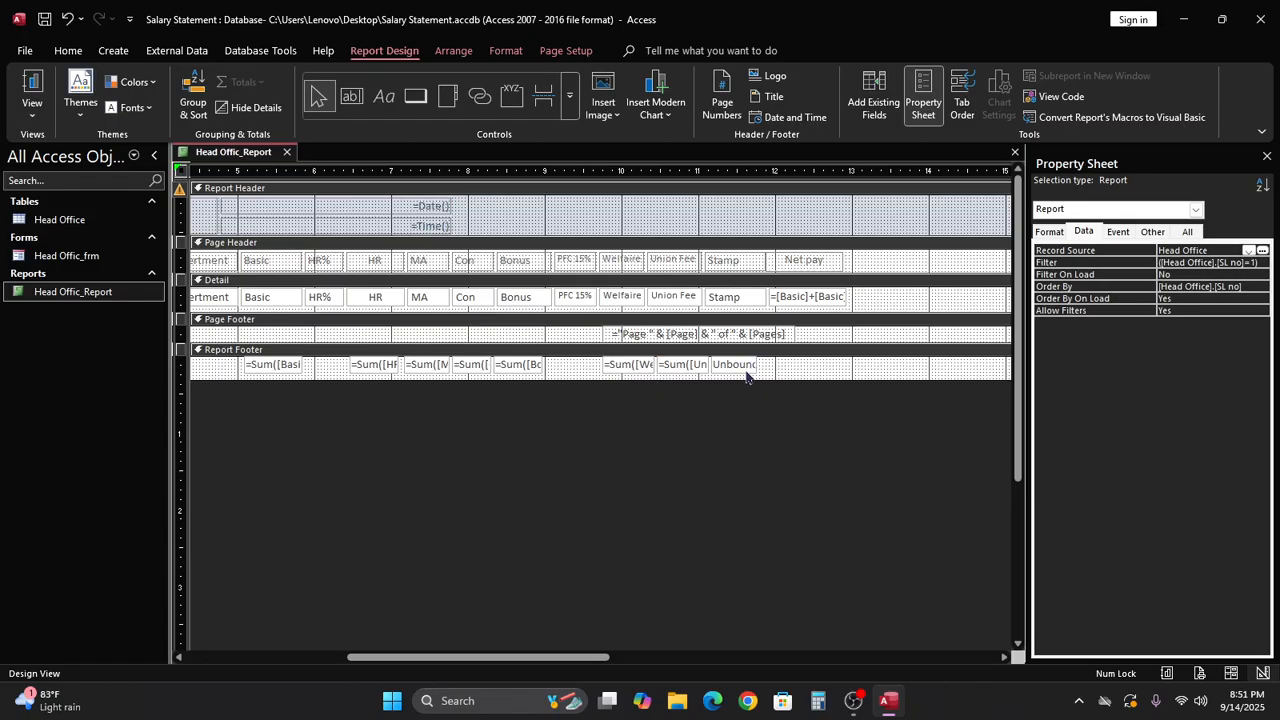
Step: Set the control source of the footer text box below the Stamp column to =Sum([Stamp]) with the Expression Builder
{"action": "left_click", "coordinate": [746, 366]}
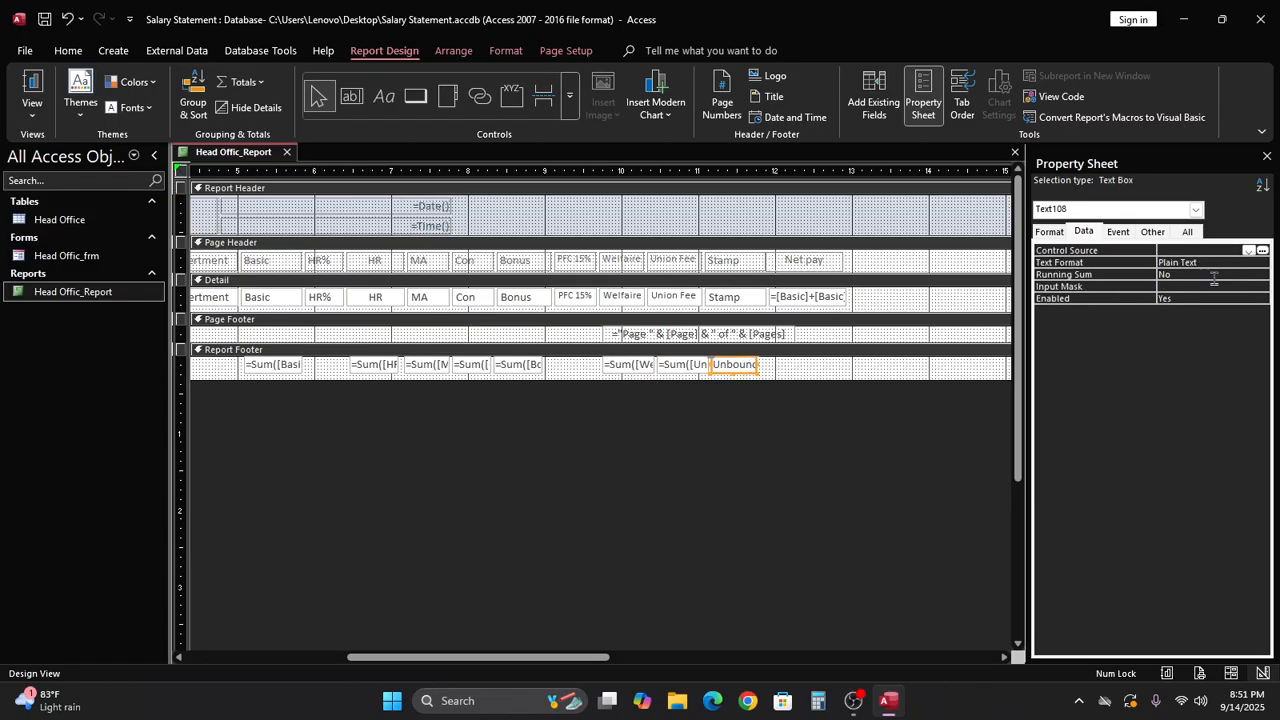
{"action": "left_click", "coordinate": [1262, 251]}
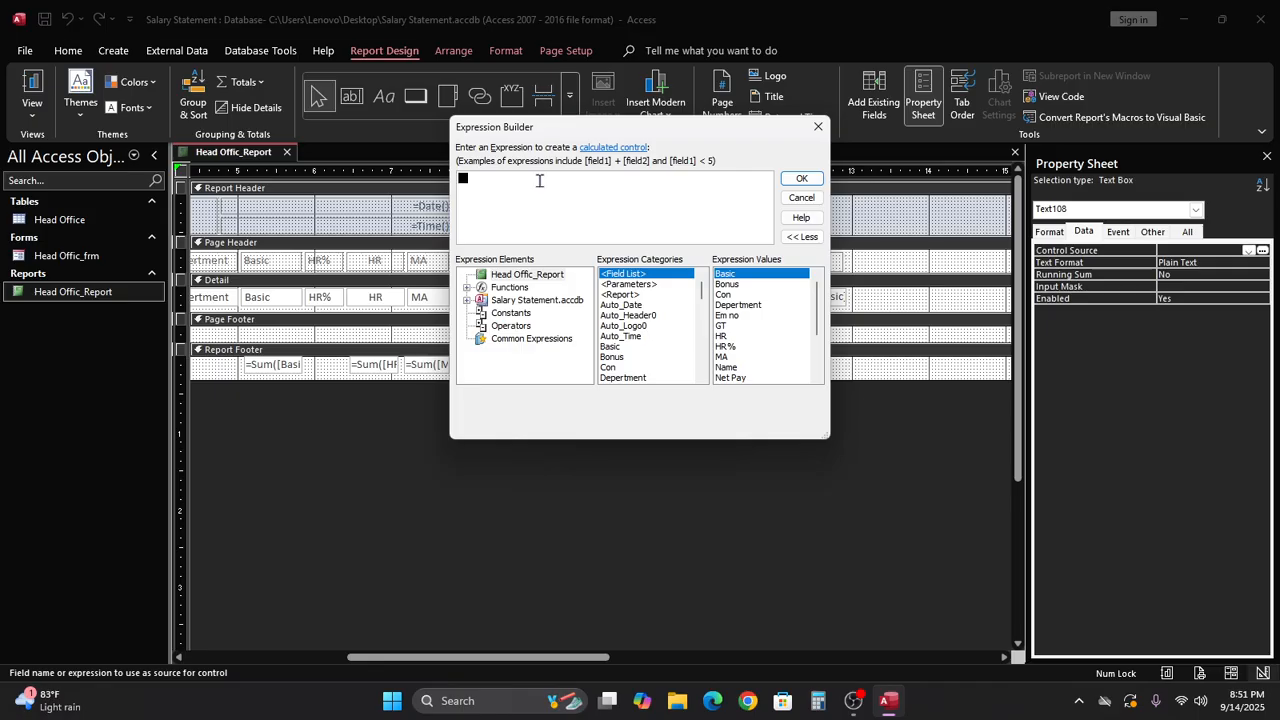
{"action": "type", "text": "=su"}
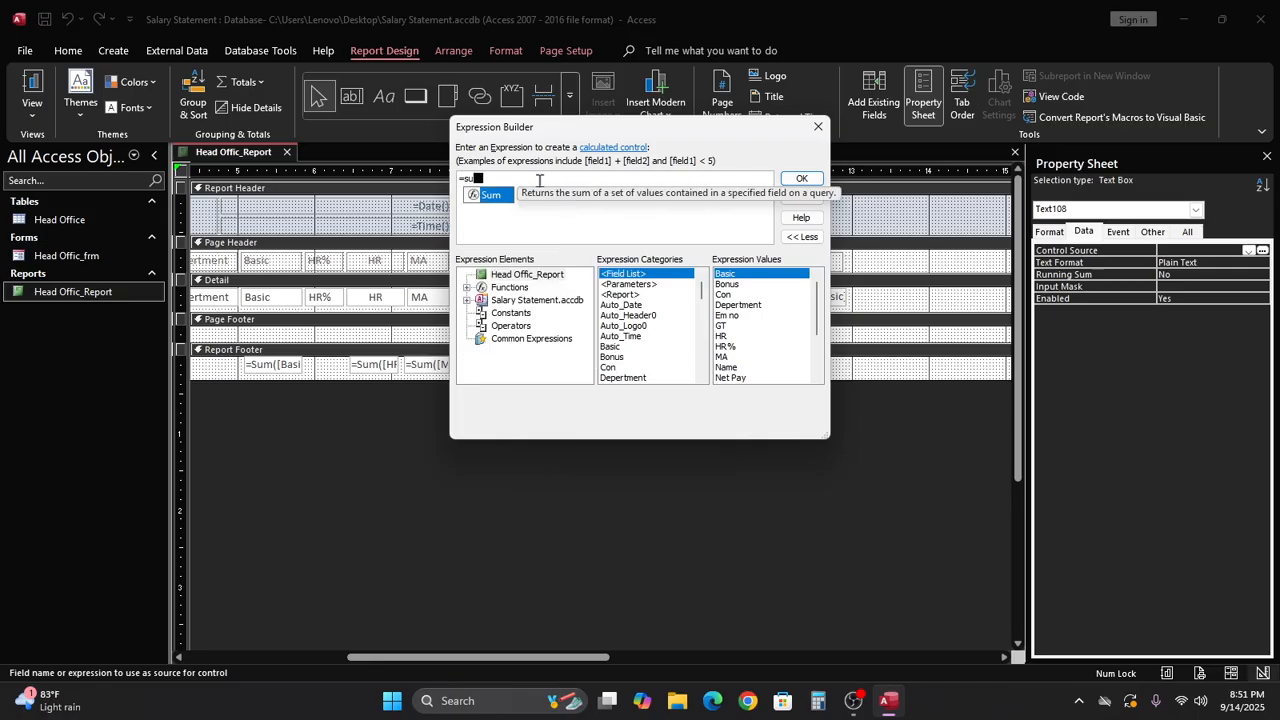
{"action": "type", "text": "m("}
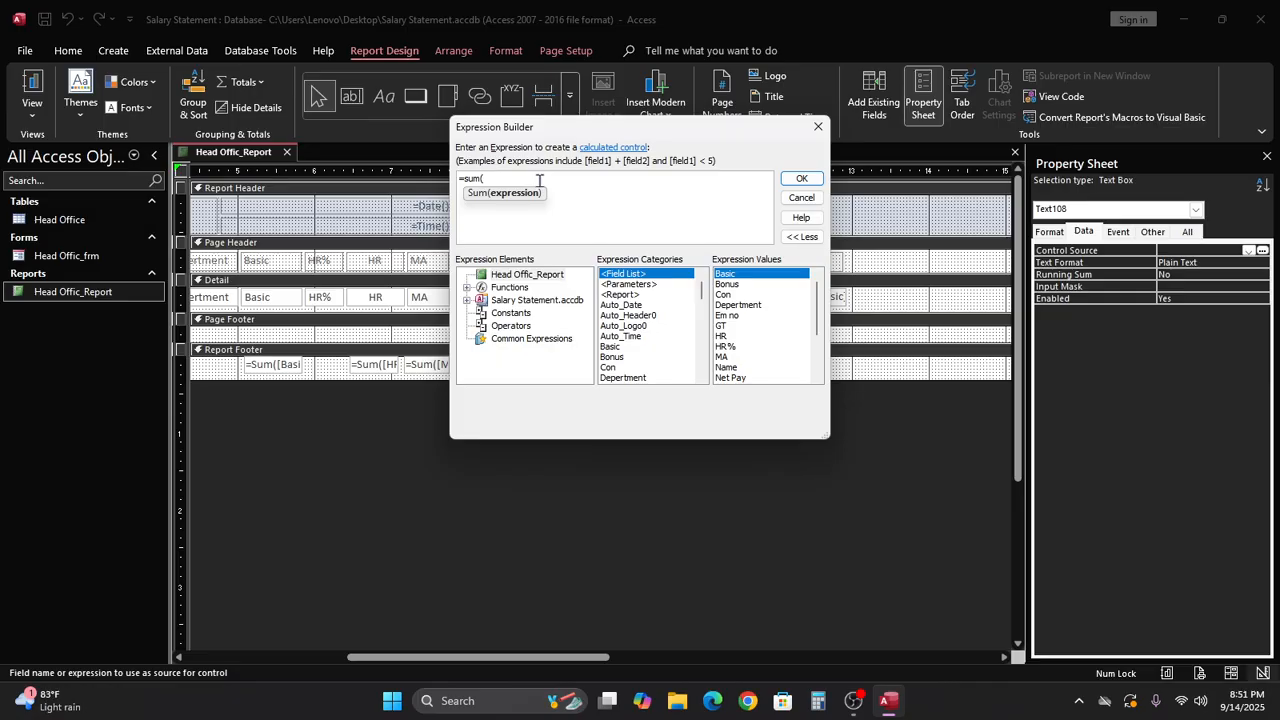
{"action": "type", "text": "st"}
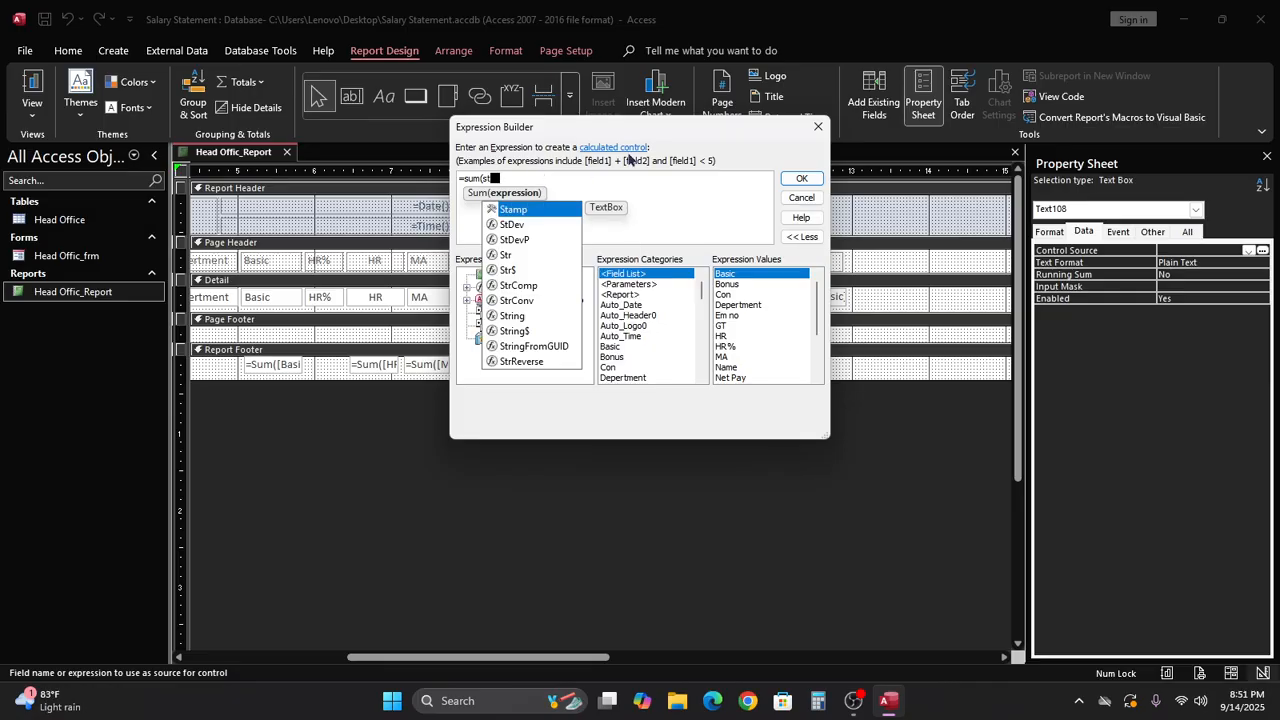
{"action": "double_click", "coordinate": [514, 208]}
{"action": "type", "text": ")"}
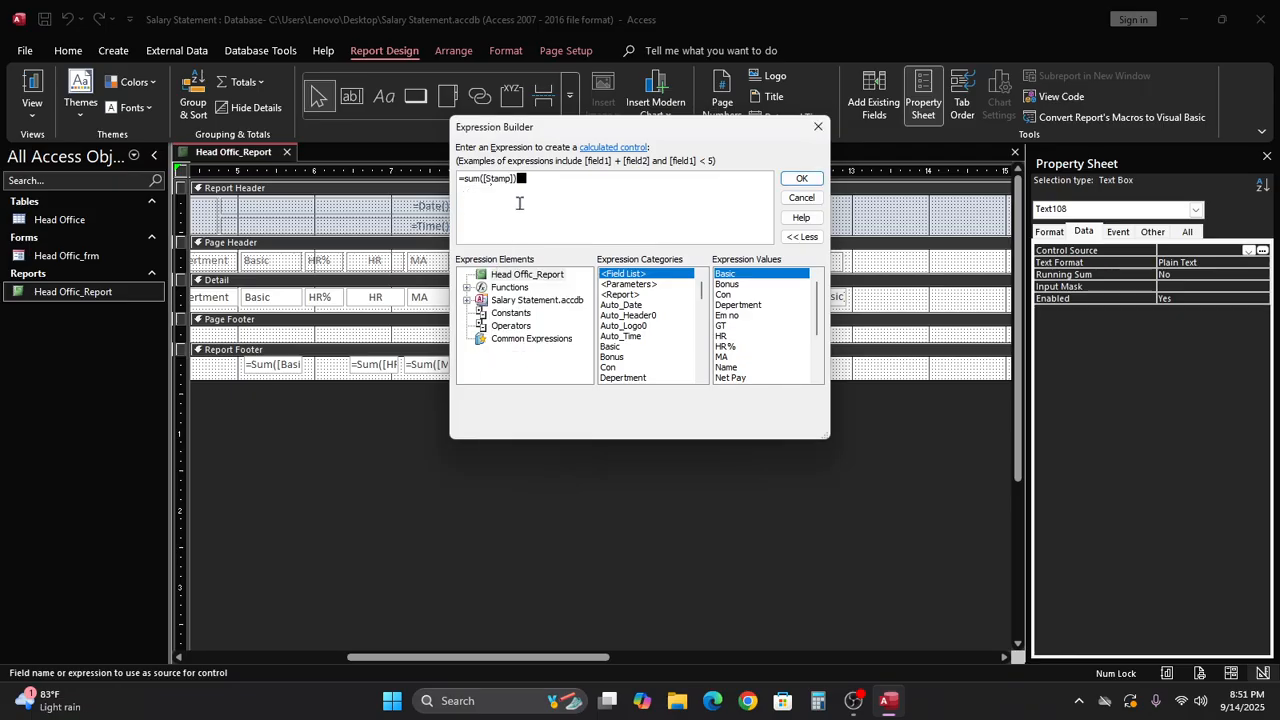
{"action": "left_click", "coordinate": [802, 180]}
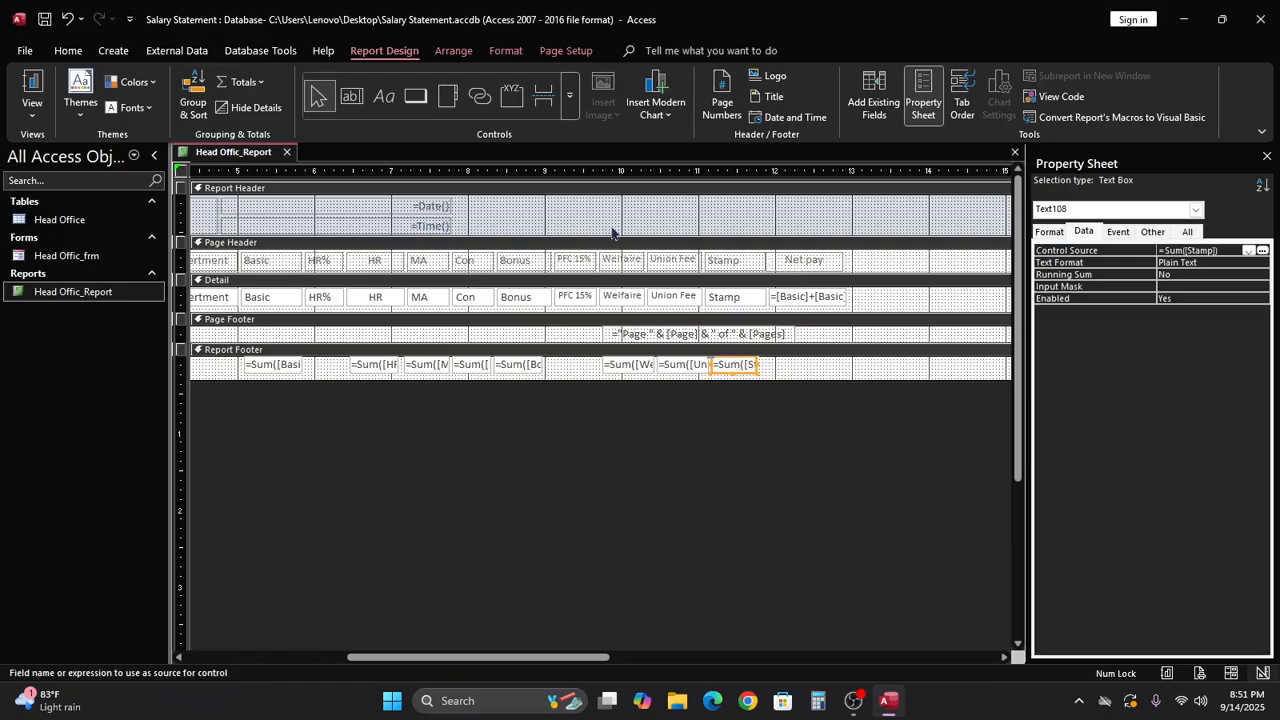
Step: Add a text box in the report footer below the Net pay column, widen it to the column's edge and delete its attached label
{"action": "left_click", "coordinate": [351, 96]}
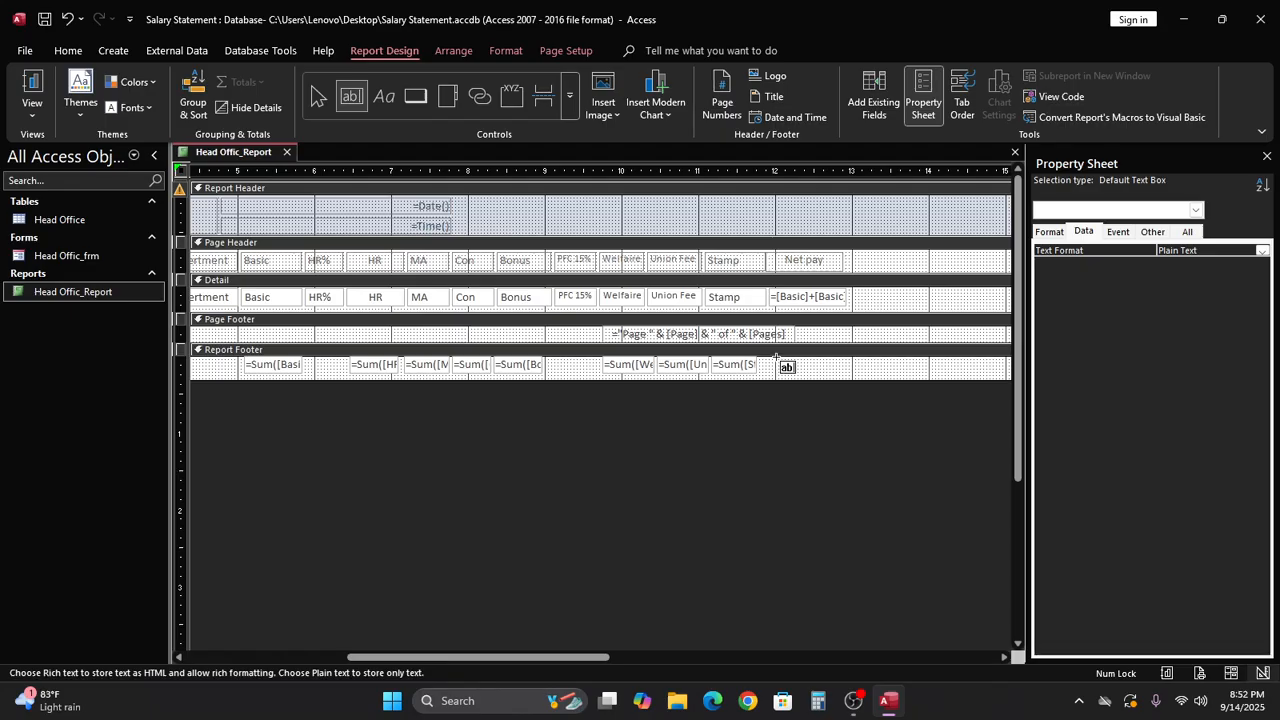
{"action": "left_click_drag", "start_coordinate": [775, 357], "coordinate": [823, 375]}
{"action": "left_click_drag", "start_coordinate": [832, 373], "coordinate": [846, 370]}
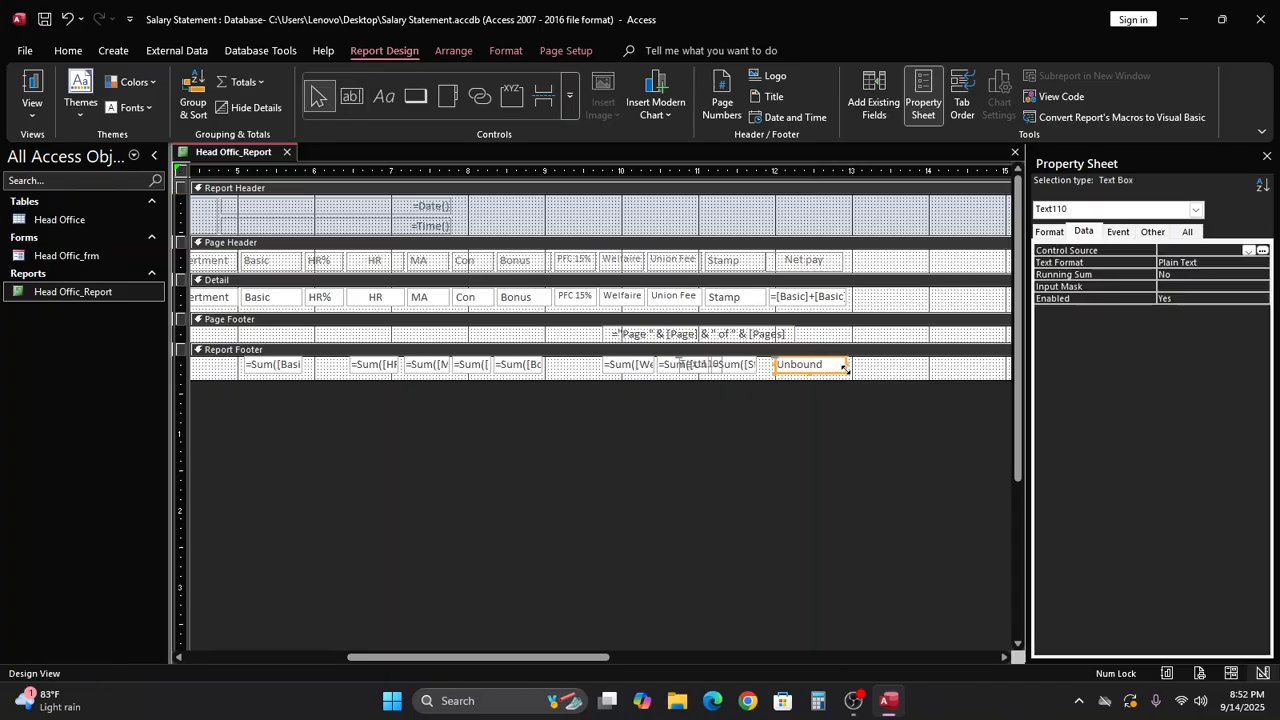
{"action": "left_click", "coordinate": [688, 364]}
{"action": "key", "text": "Delete"}
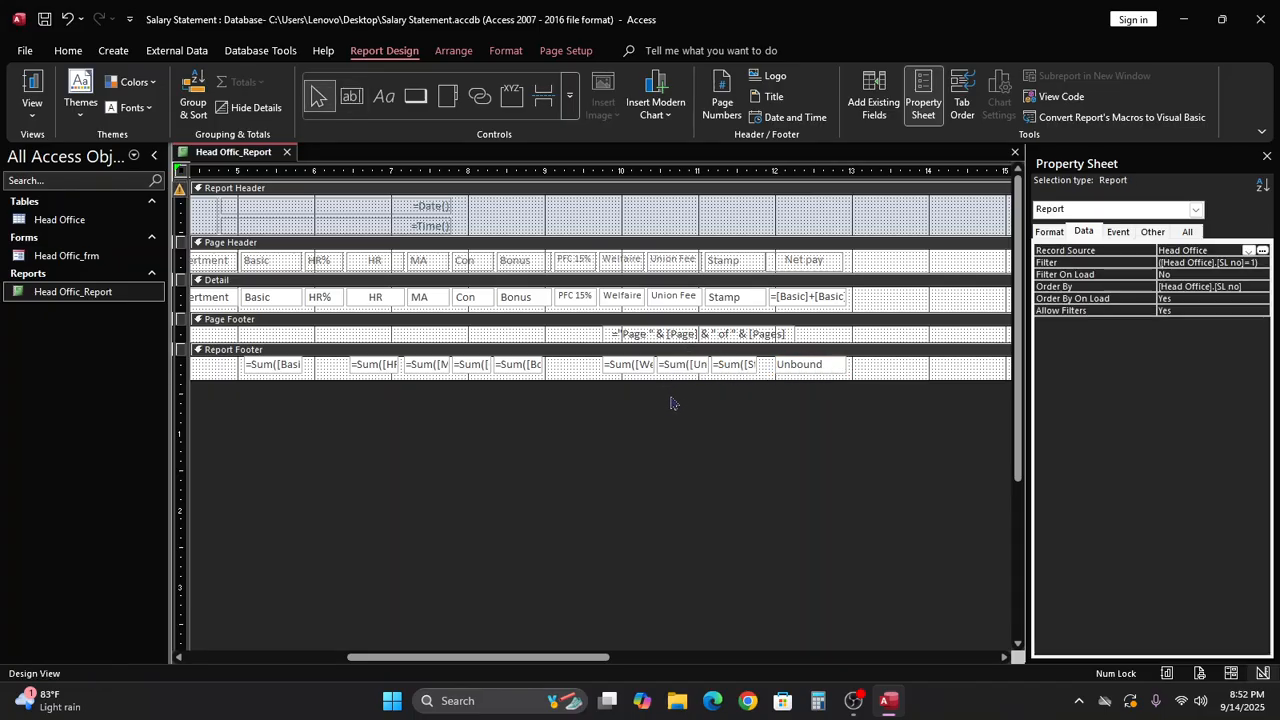
Step: Widen the Stamp total text box in the report footer until it nearly reaches the text box below Net pay
{"action": "left_click", "coordinate": [745, 367]}
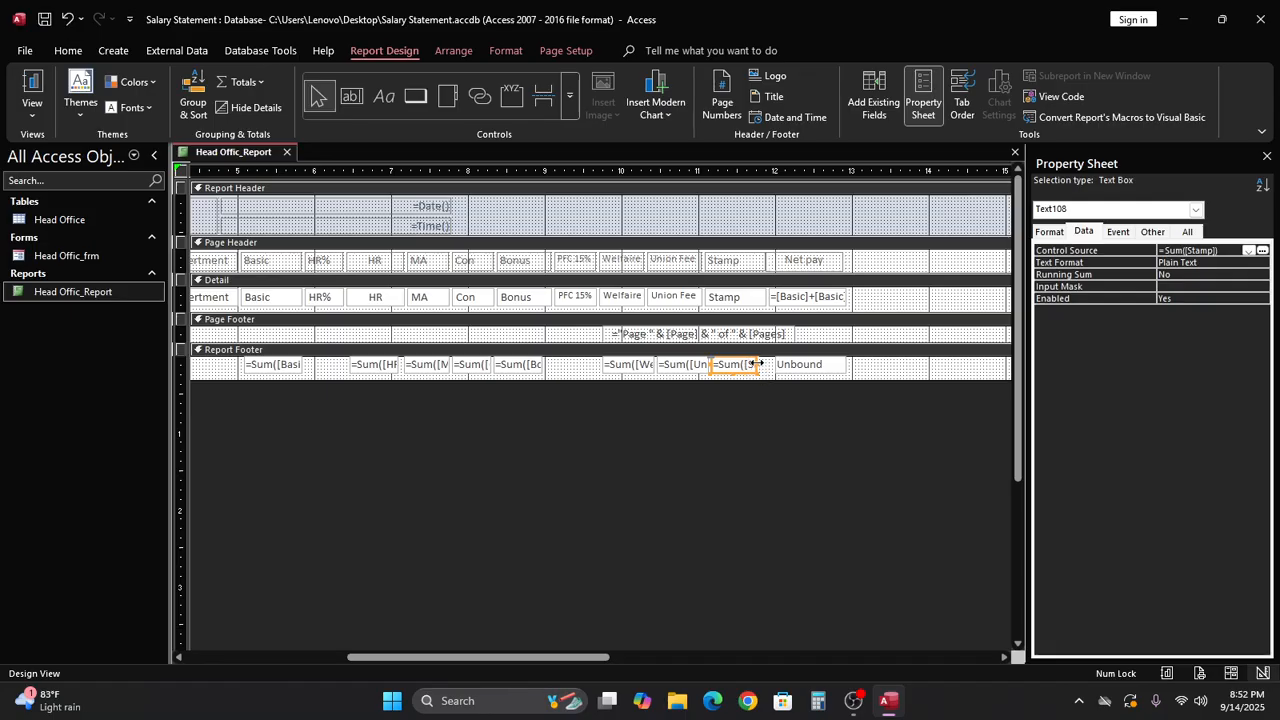
{"action": "left_click", "coordinate": [759, 364]}
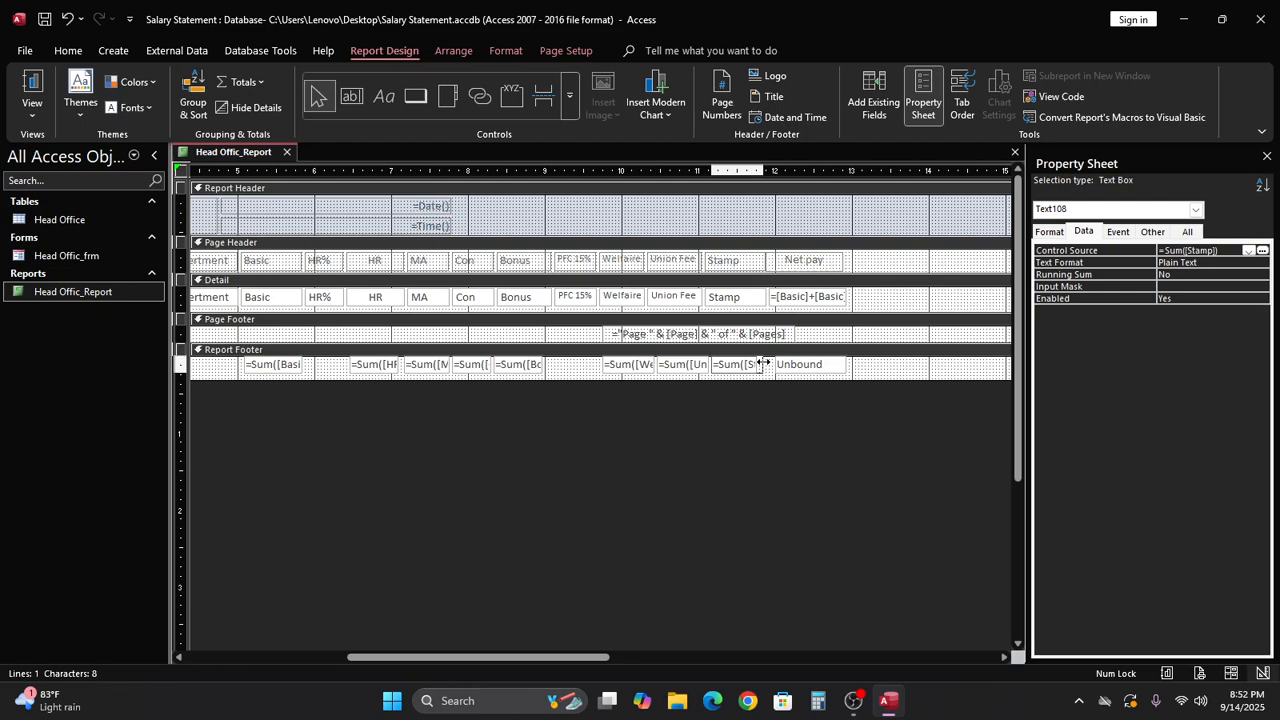
{"action": "left_click_drag", "start_coordinate": [766, 364], "coordinate": [773, 364]}
Step: Set the control source of the footer text box below Net pay to =Sum([Net Pay]) with the Expression Builder, and display the report
{"action": "left_click", "coordinate": [814, 366]}
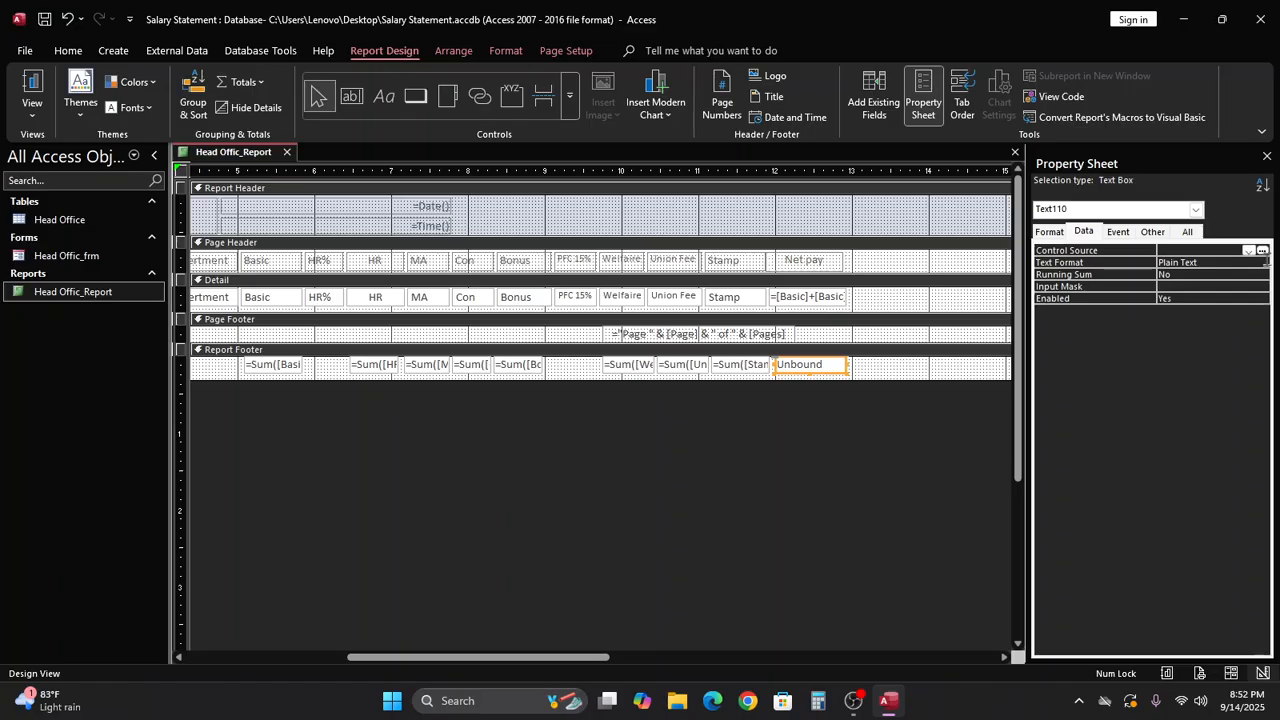
{"action": "left_click", "coordinate": [1262, 250]}
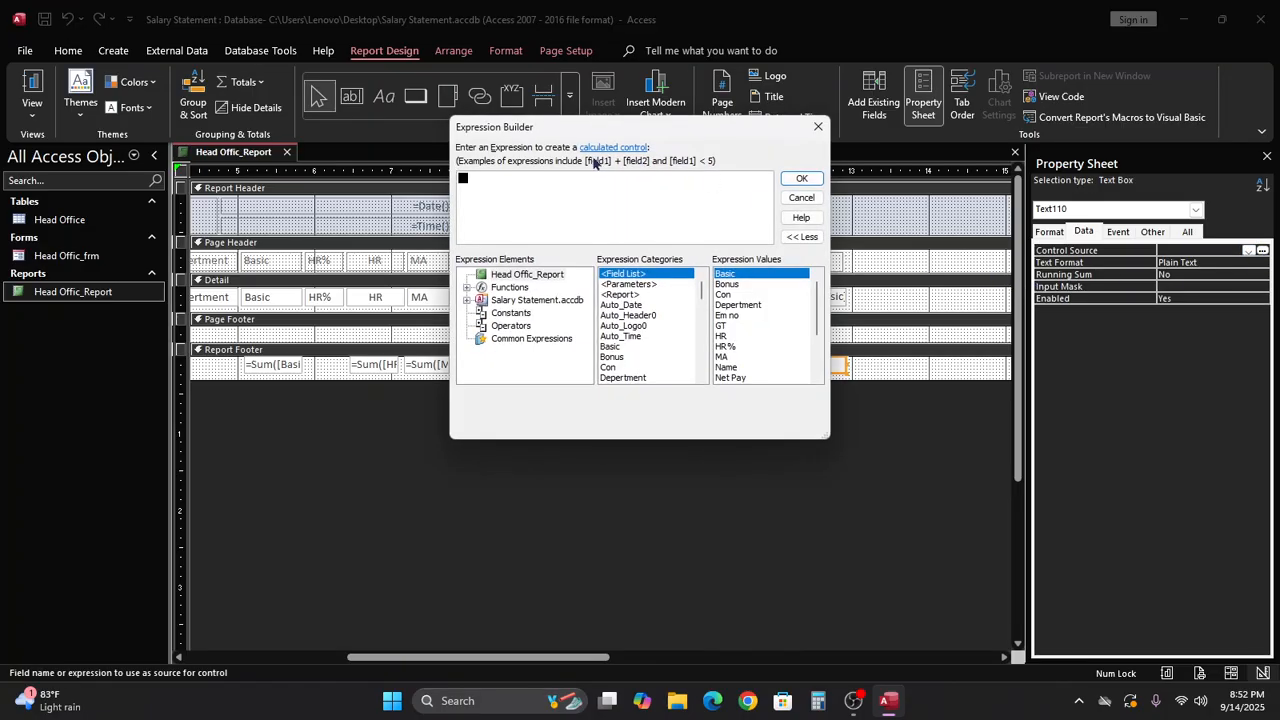
{"action": "type", "text": "=sum"}
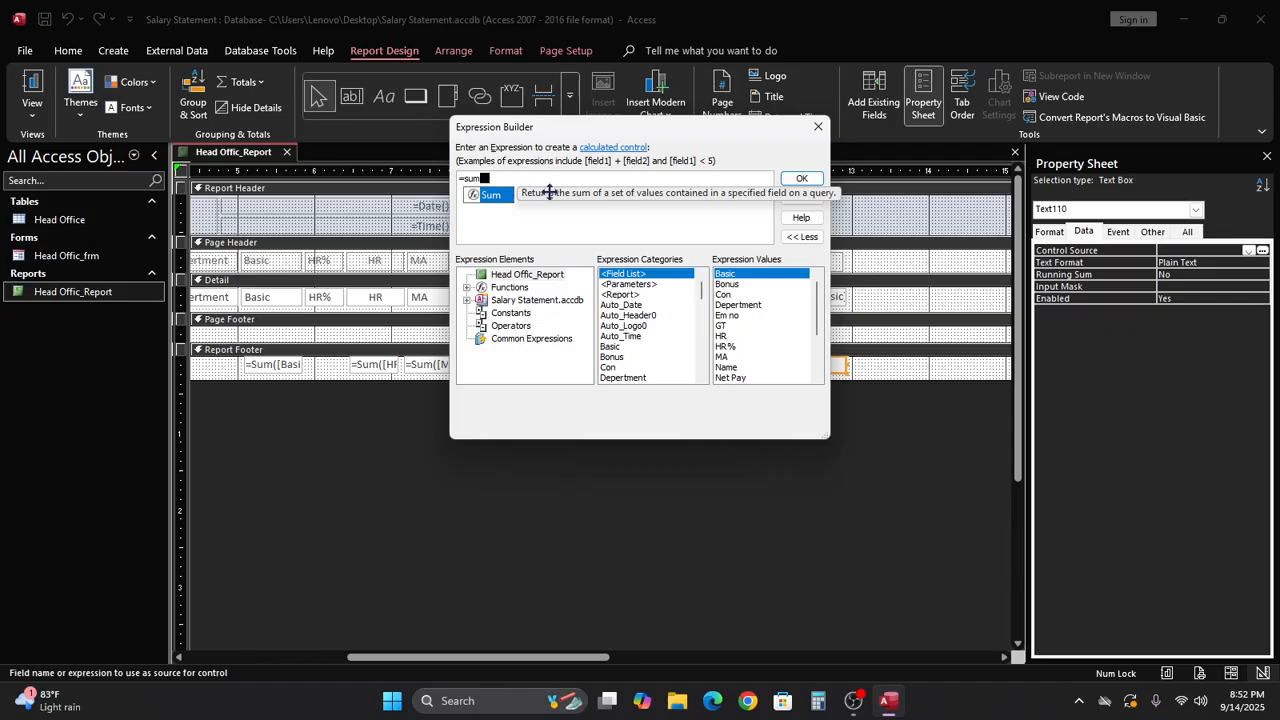
{"action": "type", "text": "n"}
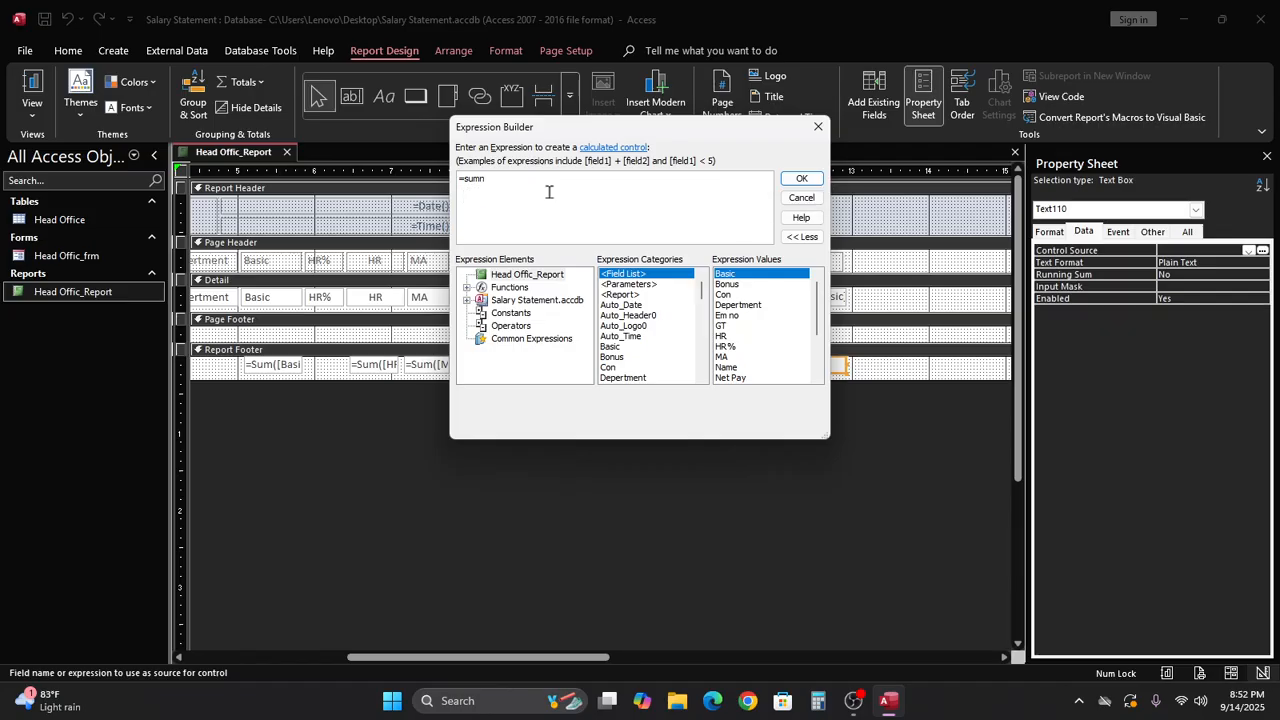
{"action": "key", "text": "BackSpace"}
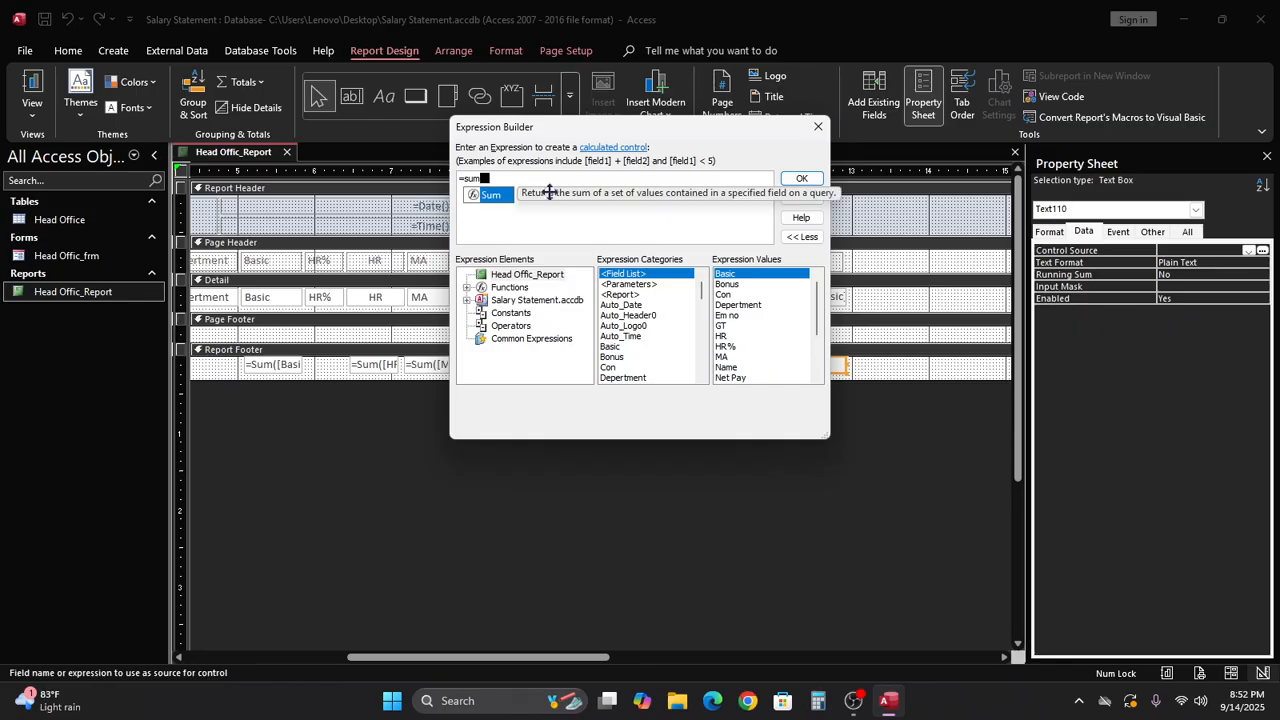
{"action": "type", "text": "("}
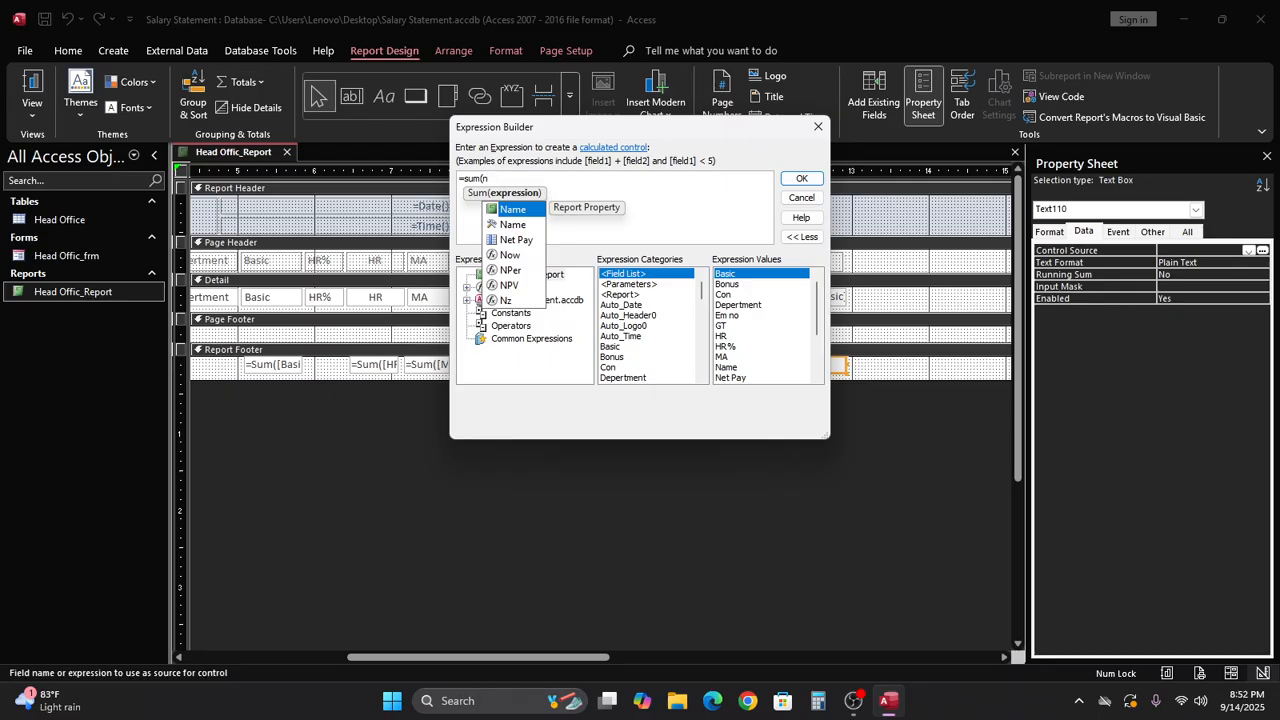
{"action": "type", "text": "ne"}
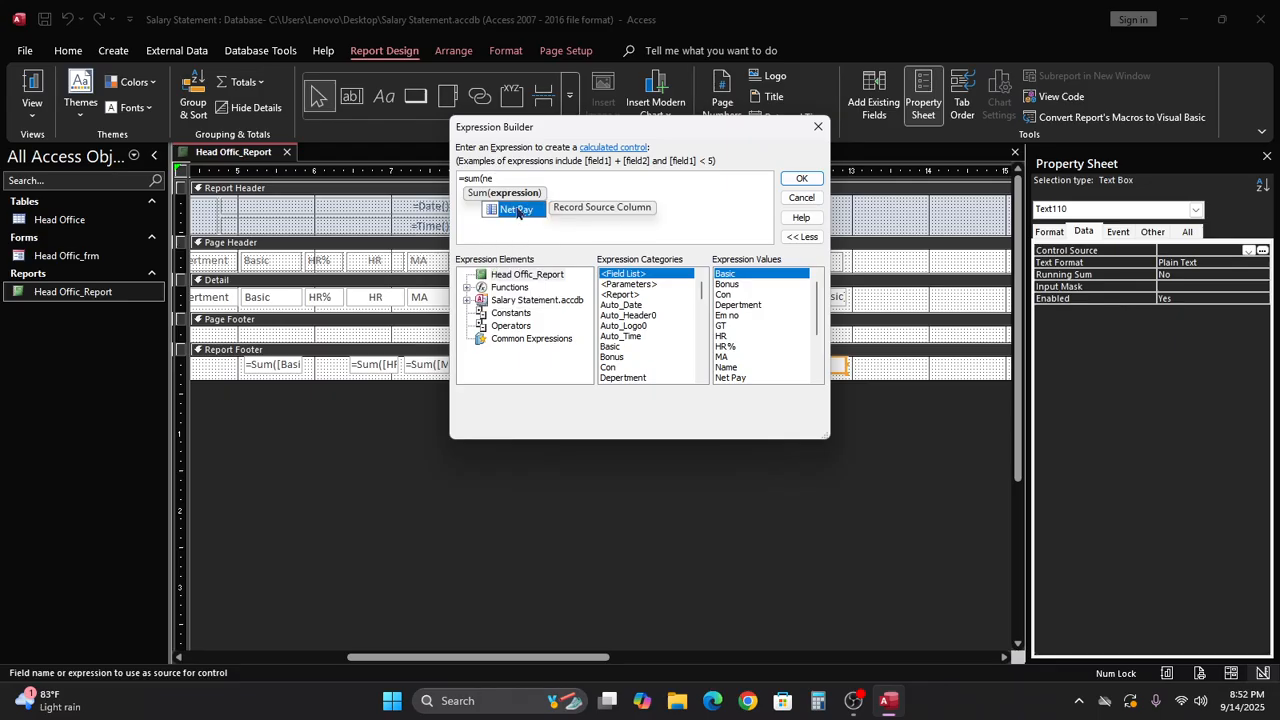
{"action": "double_click", "coordinate": [514, 208]}
{"action": "type", "text": ")"}
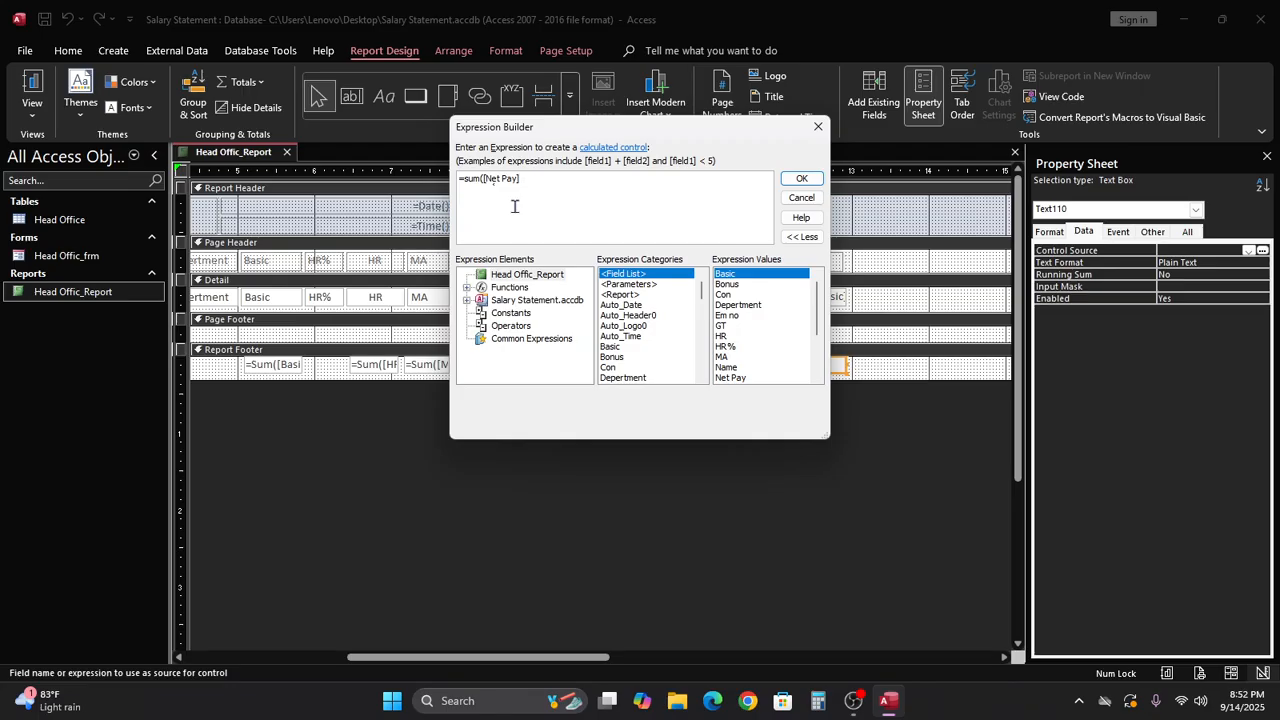
{"action": "type", "text": ")"}
{"action": "left_click", "coordinate": [801, 179]}
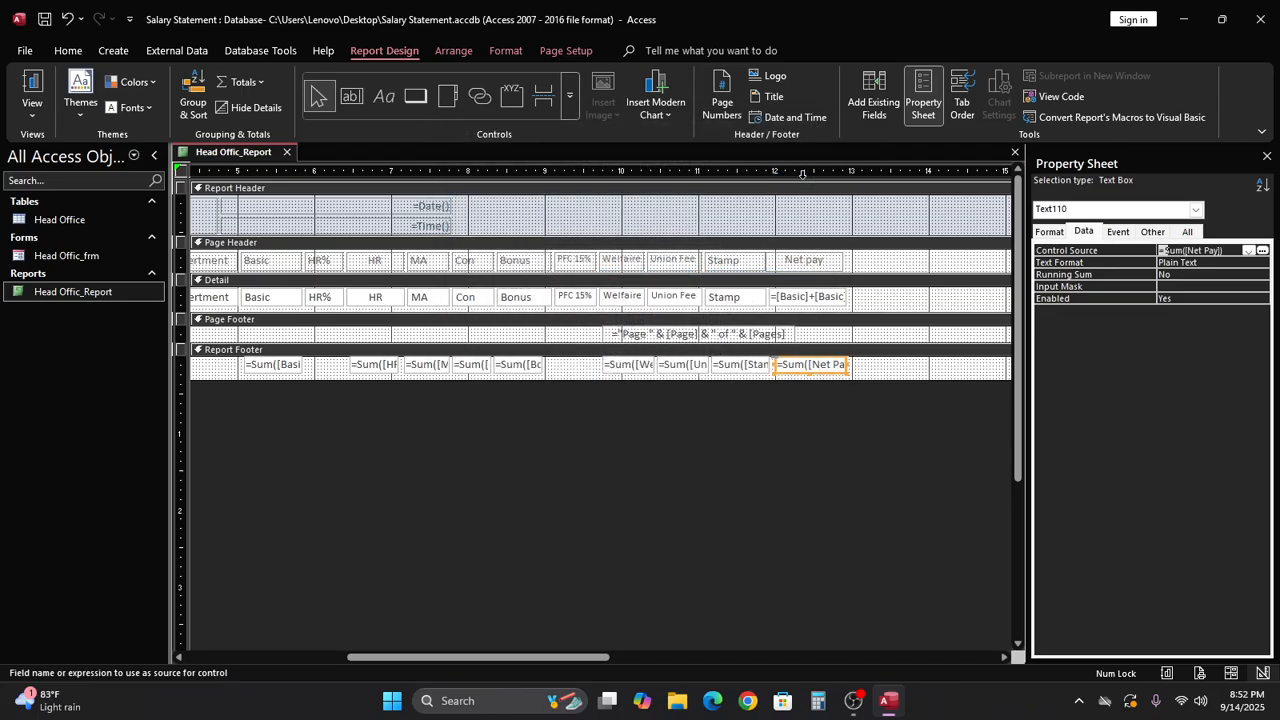
{"action": "left_click", "coordinate": [810, 425]}
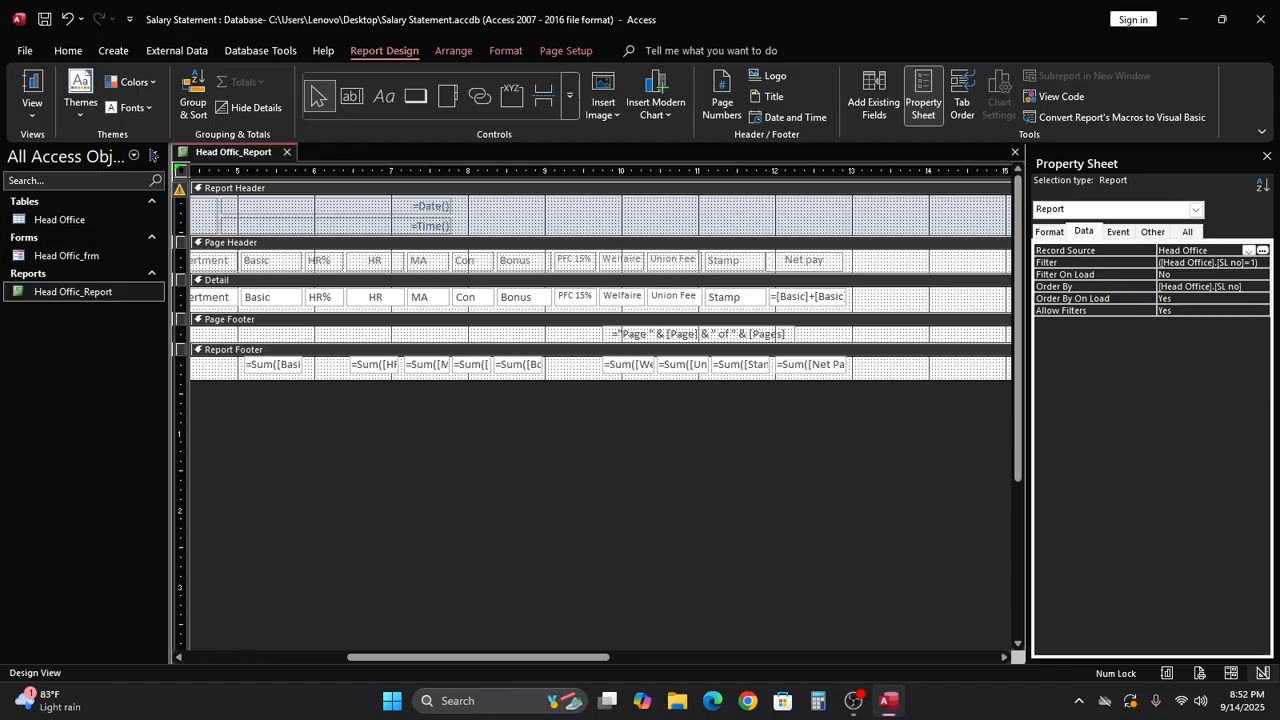
{"action": "left_click", "coordinate": [33, 86]}
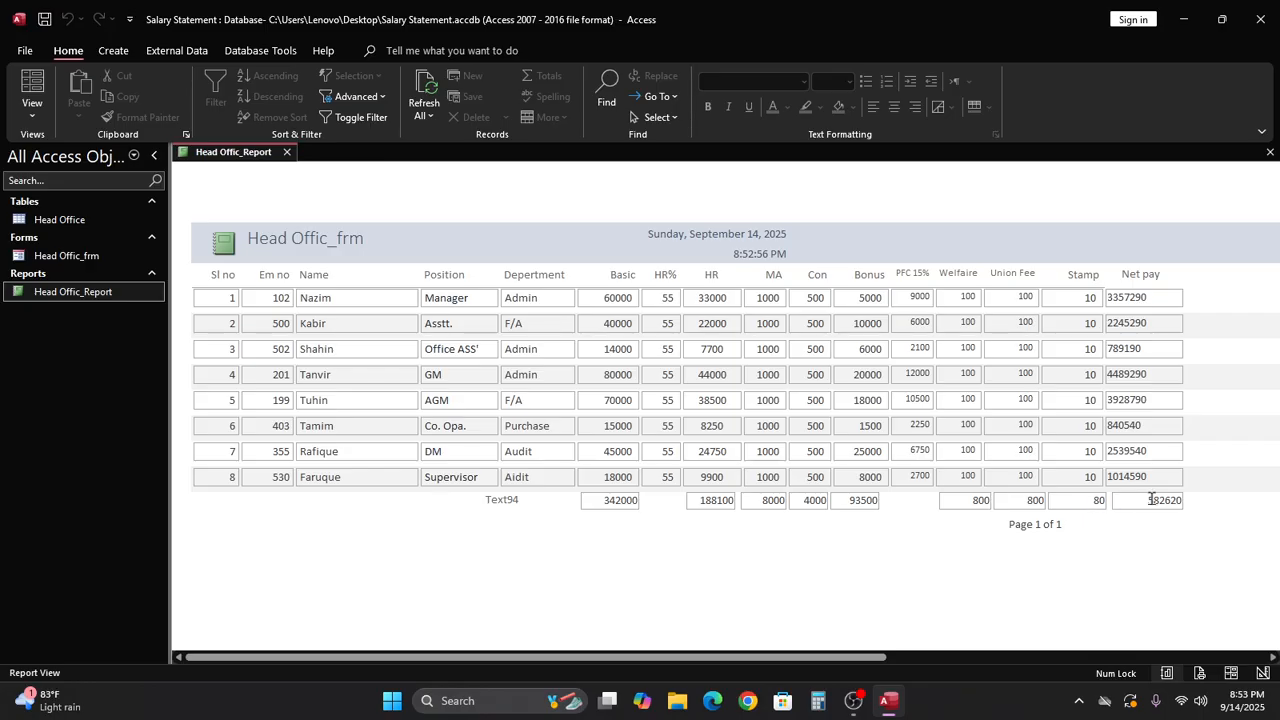
Step: Centre-align all the controls in the report footer in Design View and display the report in Report View
{"action": "right_click", "coordinate": [1118, 540]}
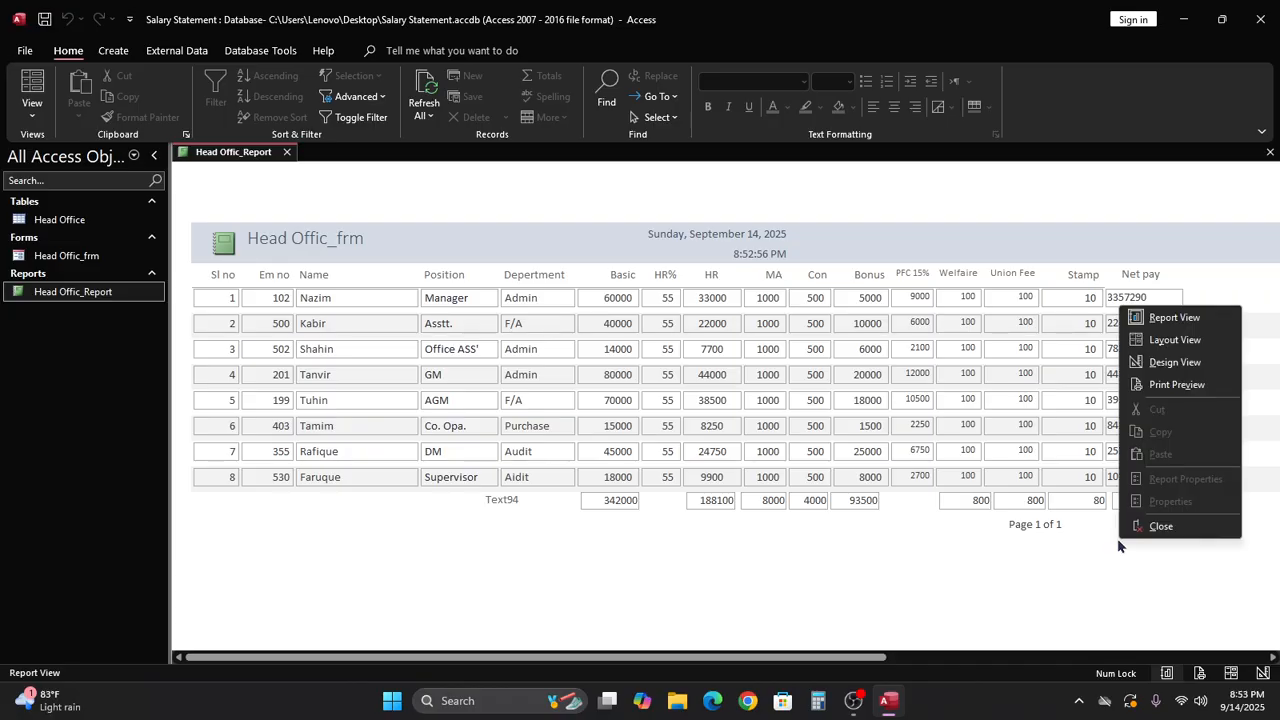
{"action": "left_click", "coordinate": [1170, 362]}
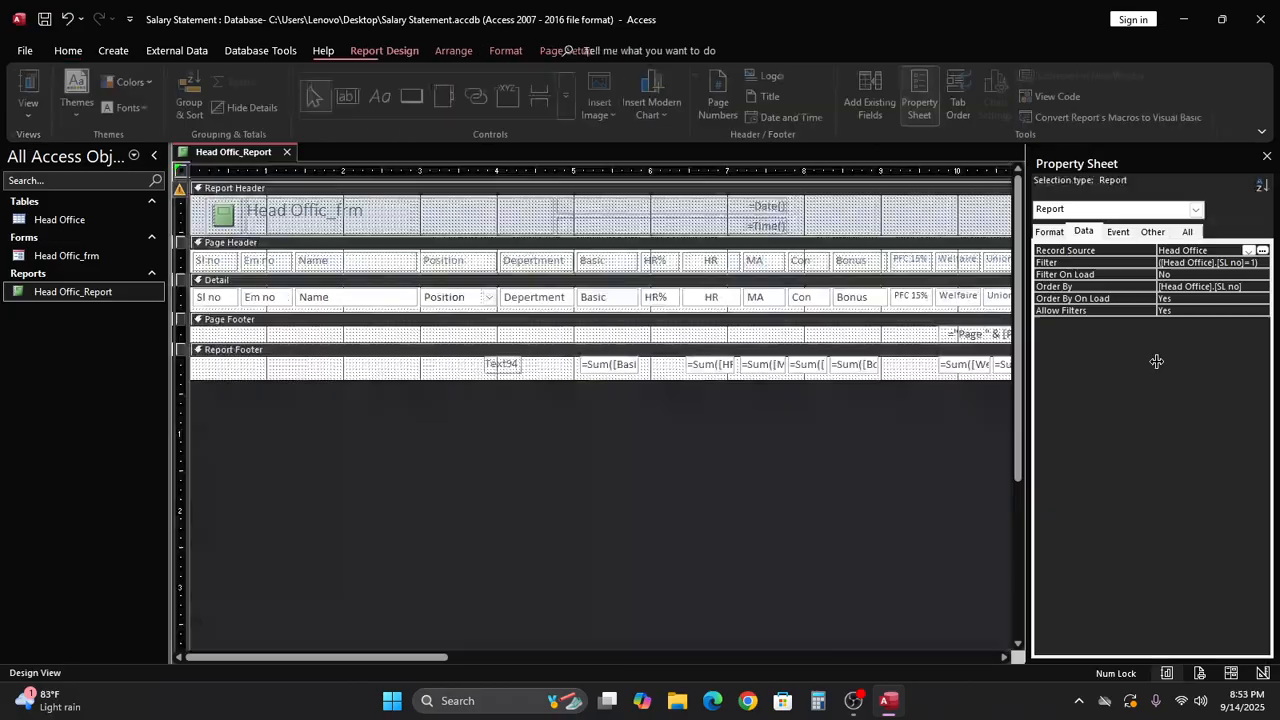
{"action": "left_click", "coordinate": [190, 260]}
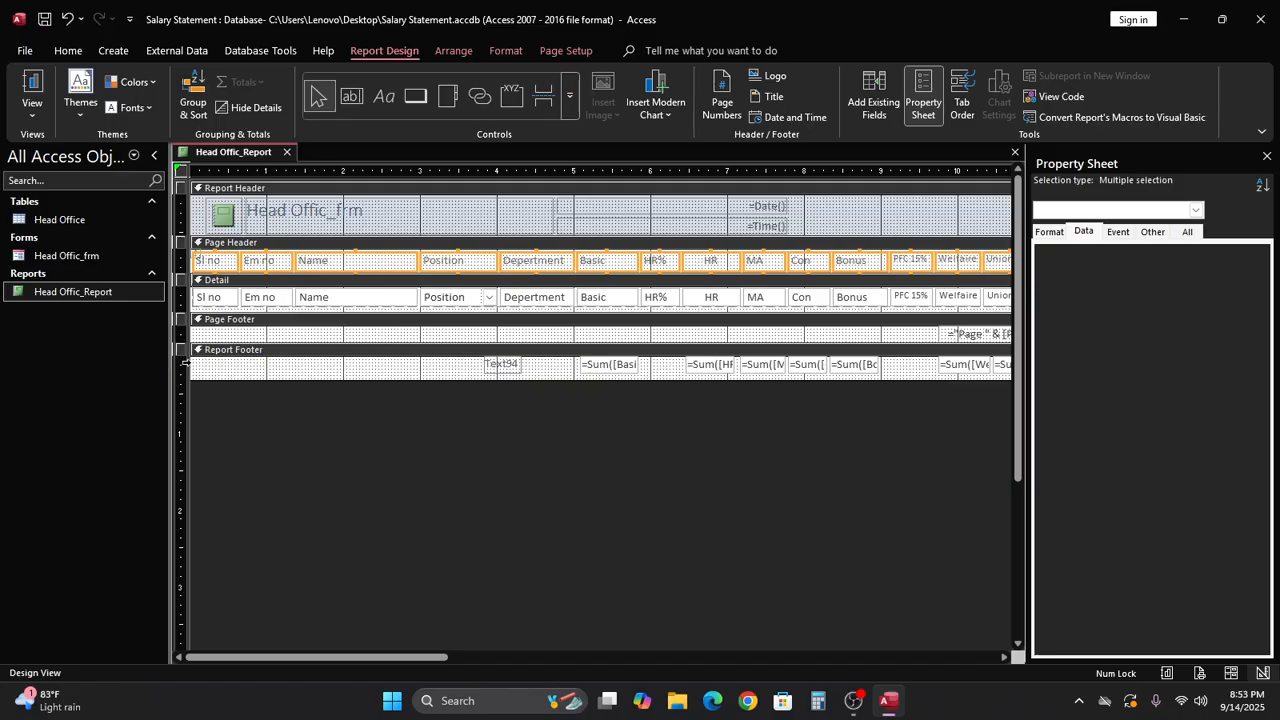
{"action": "left_click", "coordinate": [190, 365]}
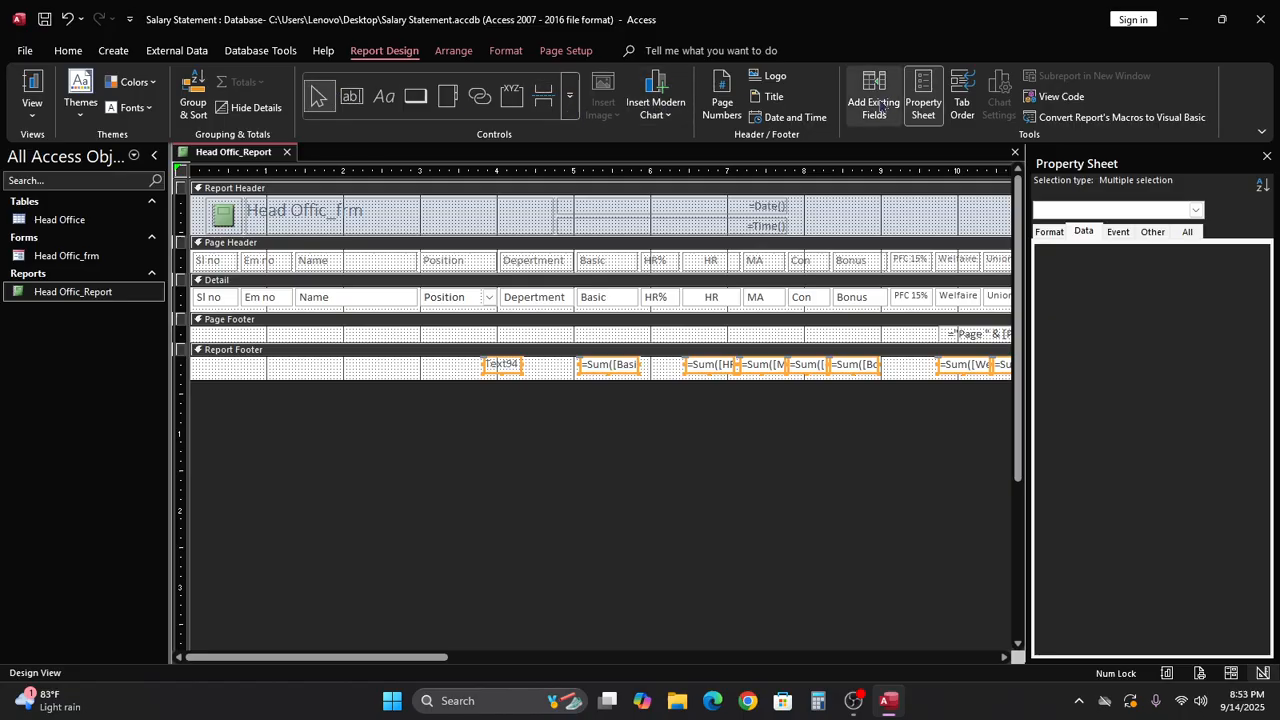
{"action": "left_click", "coordinate": [68, 51]}
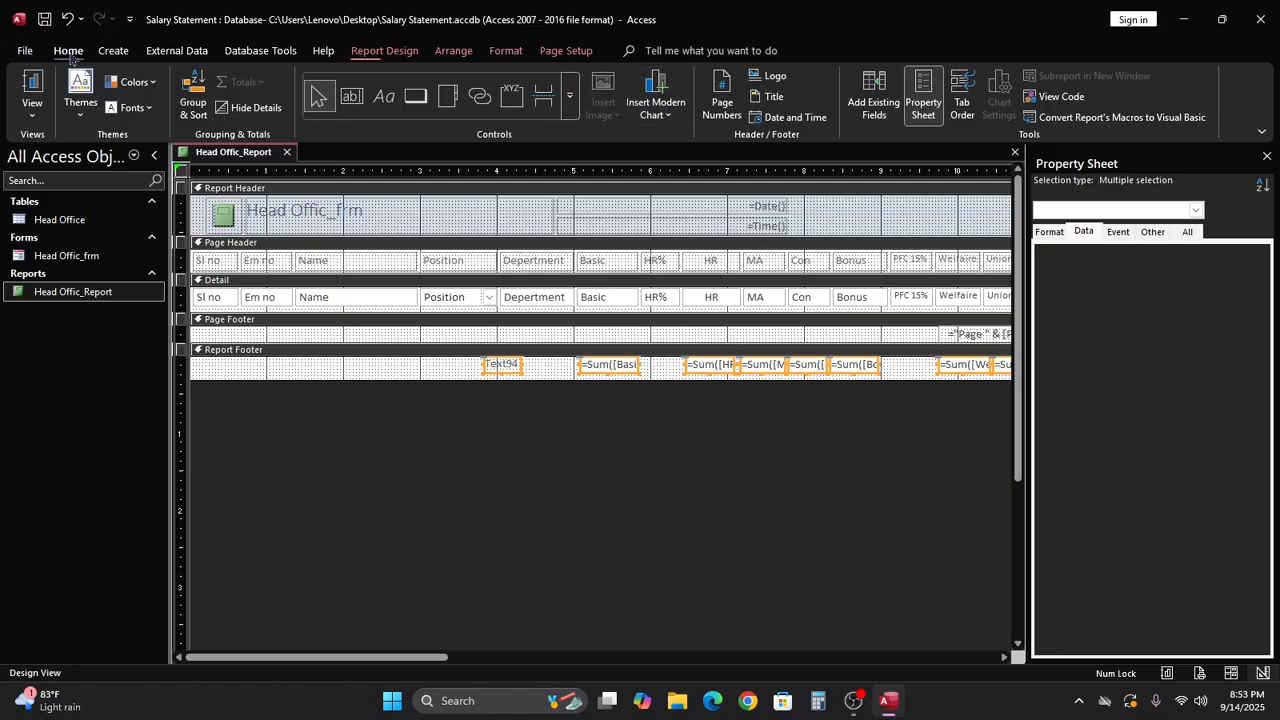
{"action": "left_click", "coordinate": [894, 107]}
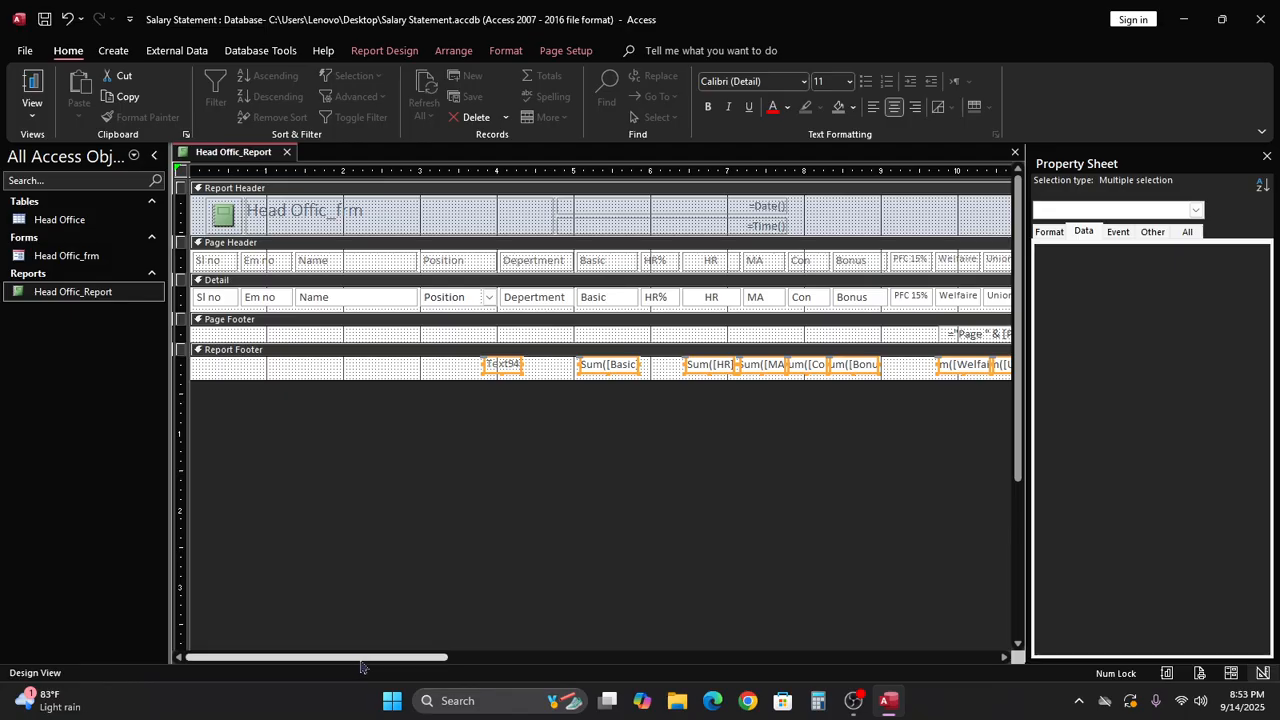
{"action": "left_click_drag", "start_coordinate": [370, 657], "coordinate": [635, 650]}
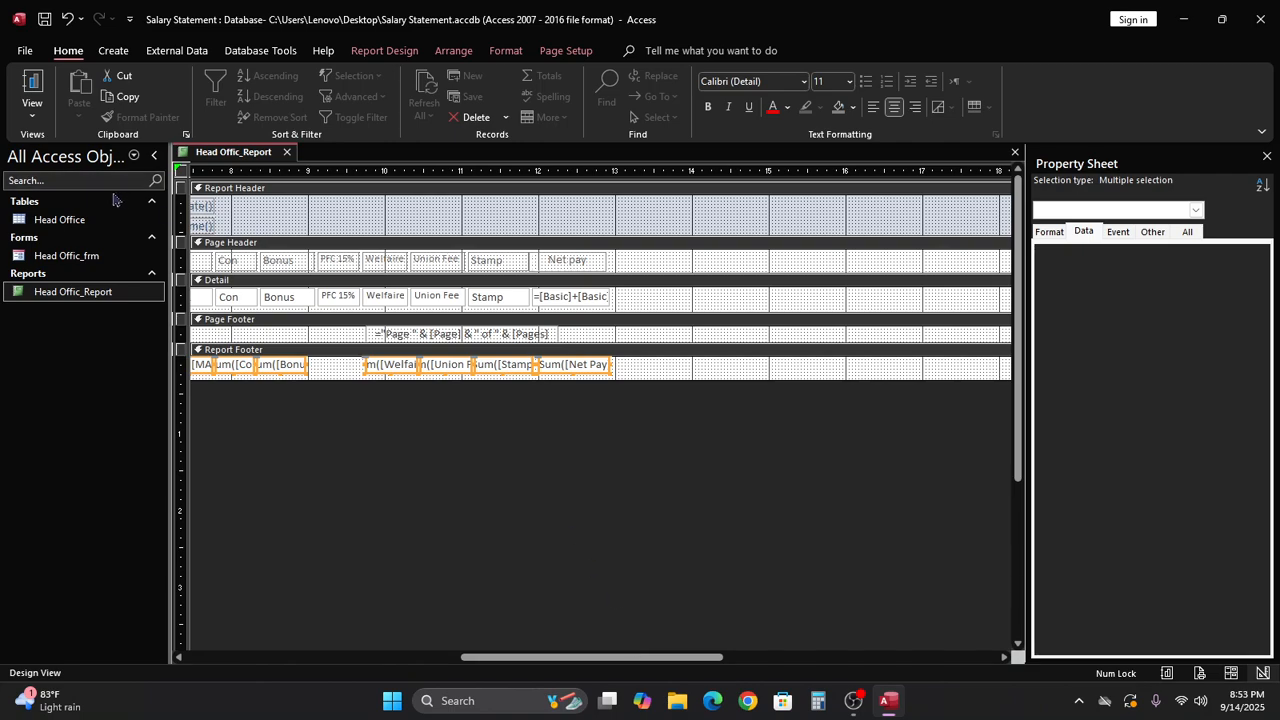
{"action": "left_click", "coordinate": [32, 84]}
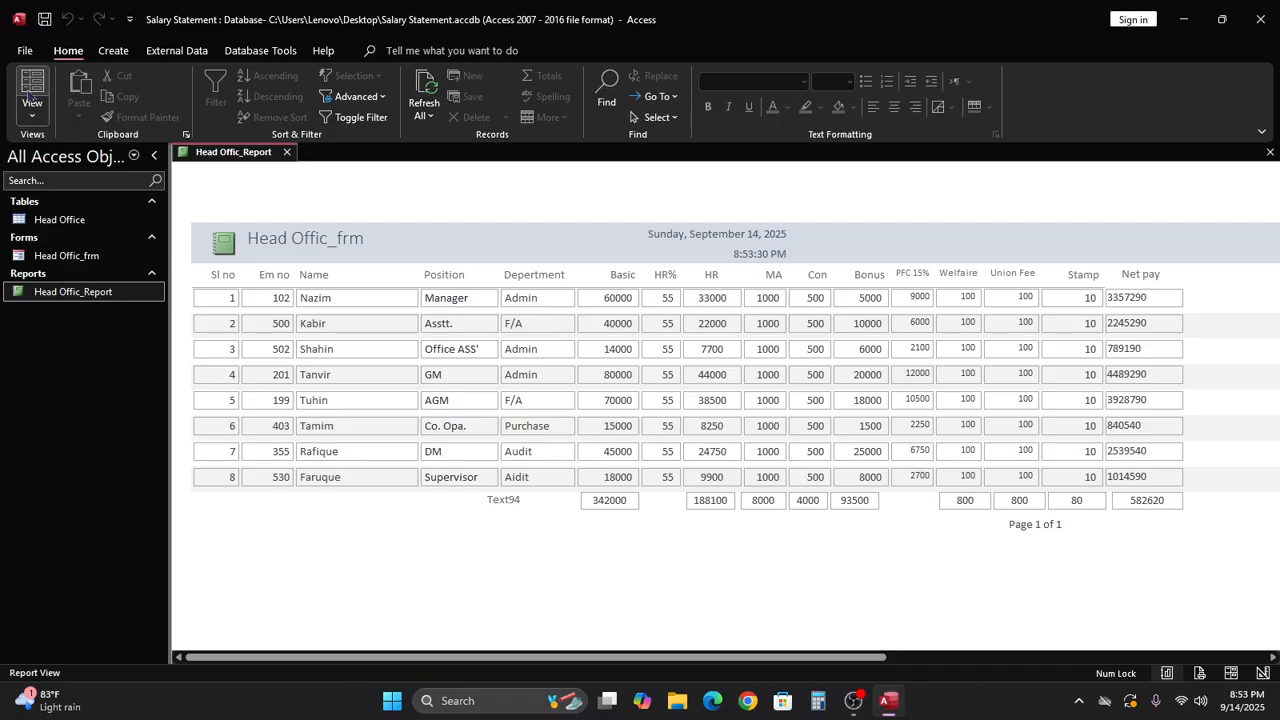
{"action": "right_click", "coordinate": [476, 537]}
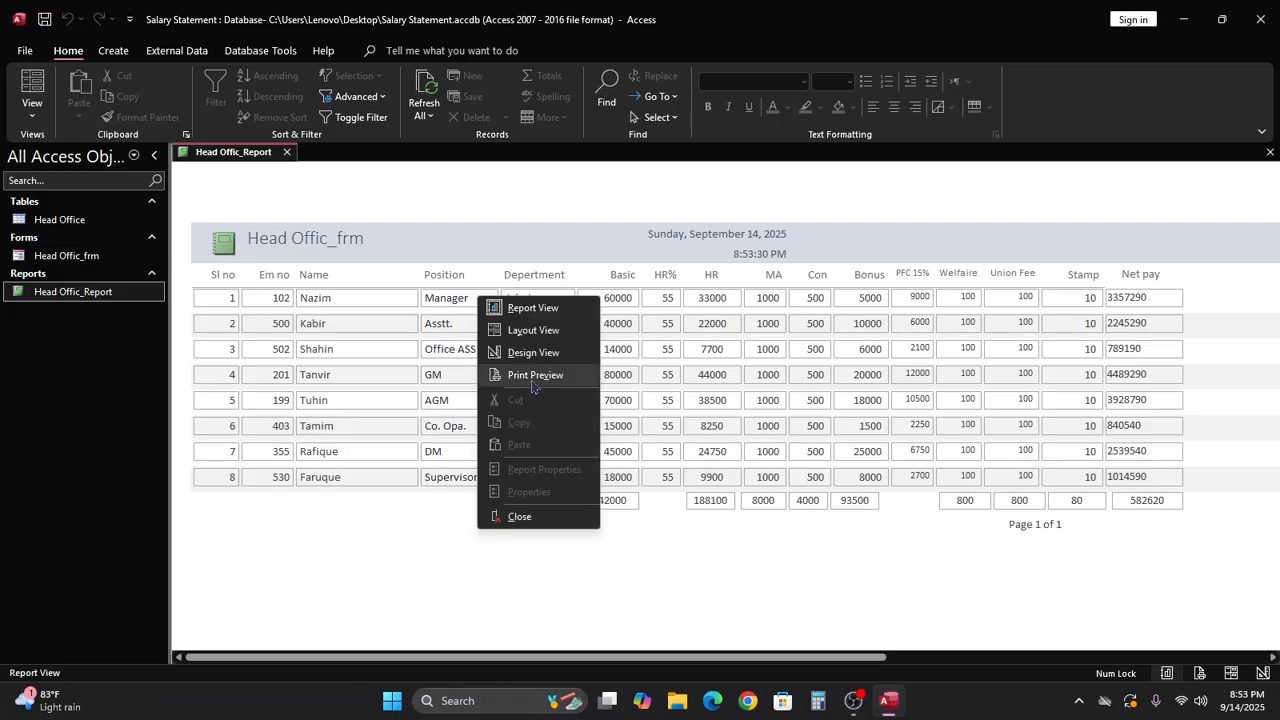
{"action": "left_click", "coordinate": [530, 353]}
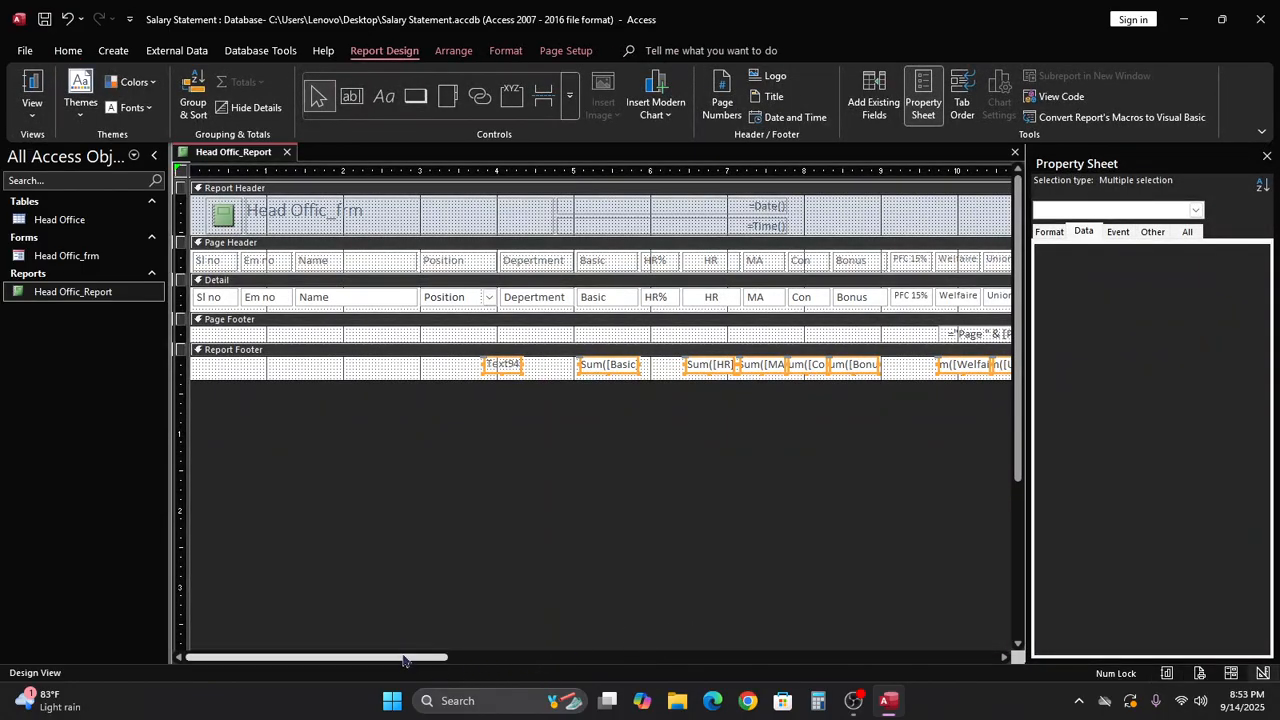
{"action": "left_click_drag", "start_coordinate": [405, 657], "coordinate": [668, 660]}
{"action": "left_click", "coordinate": [683, 500]}
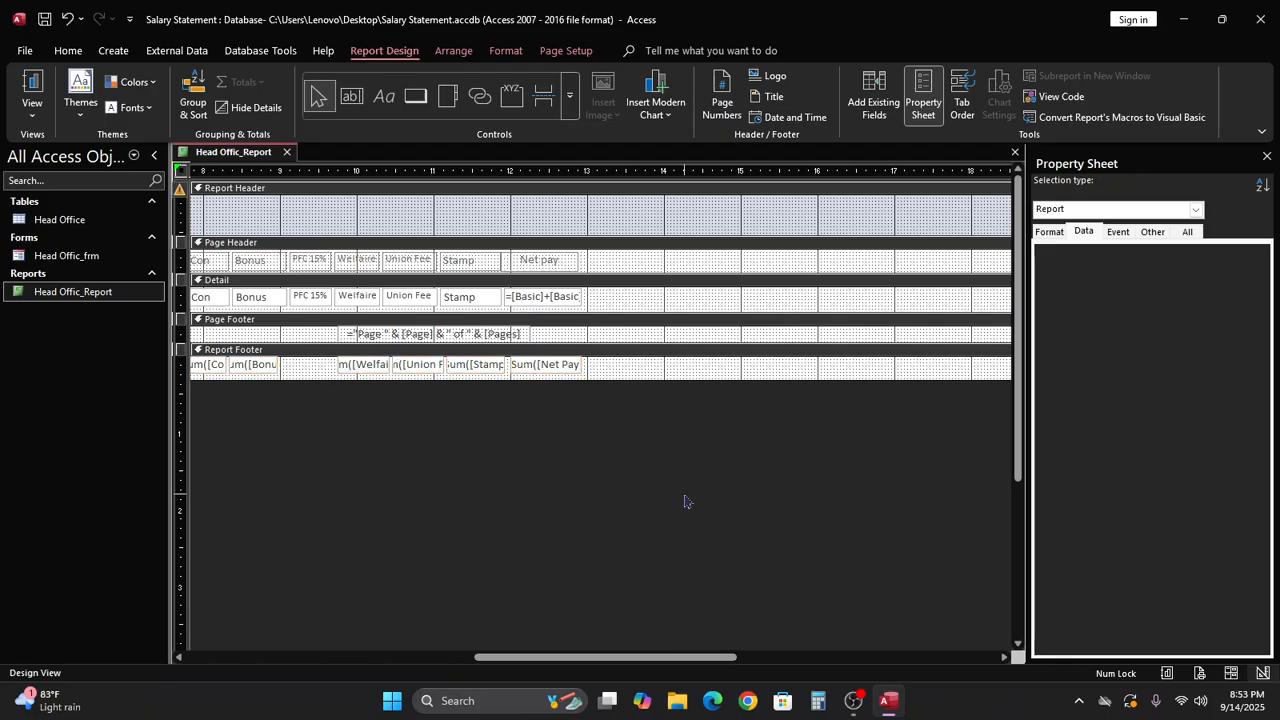
{"action": "left_click", "coordinate": [548, 368]}
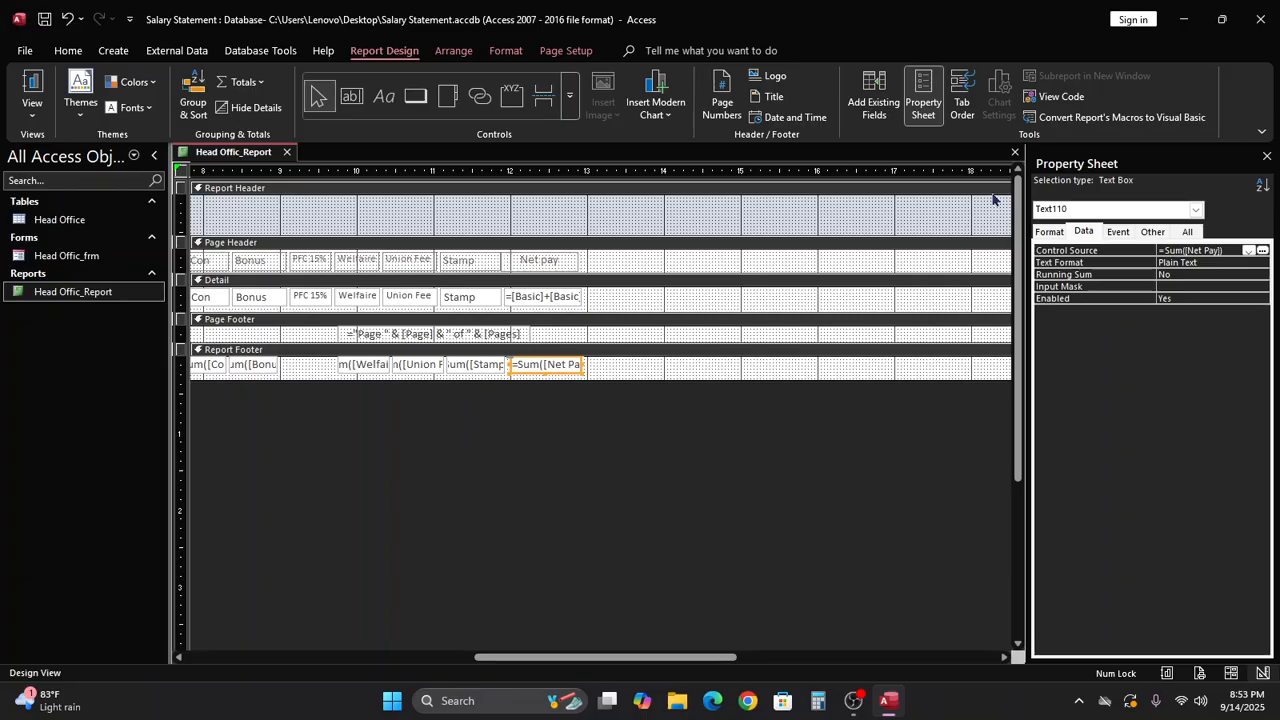
{"action": "left_click", "coordinate": [653, 406]}
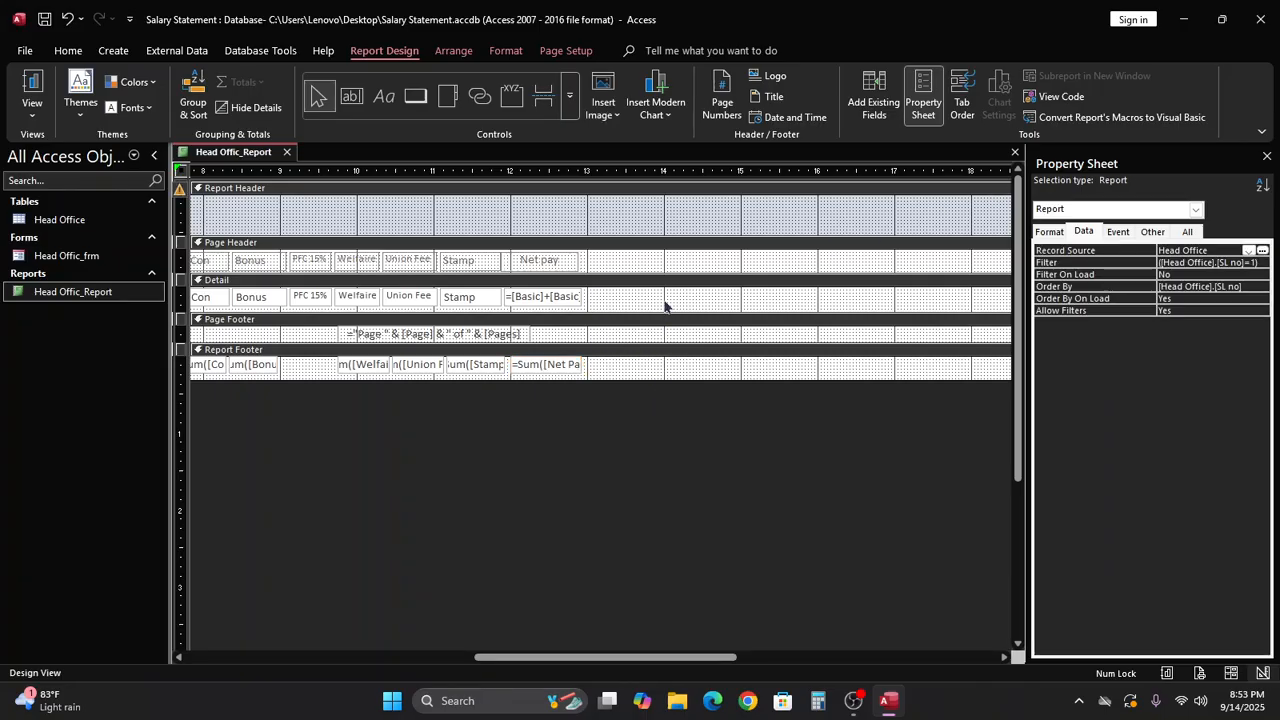
{"action": "left_click", "coordinate": [32, 92]}
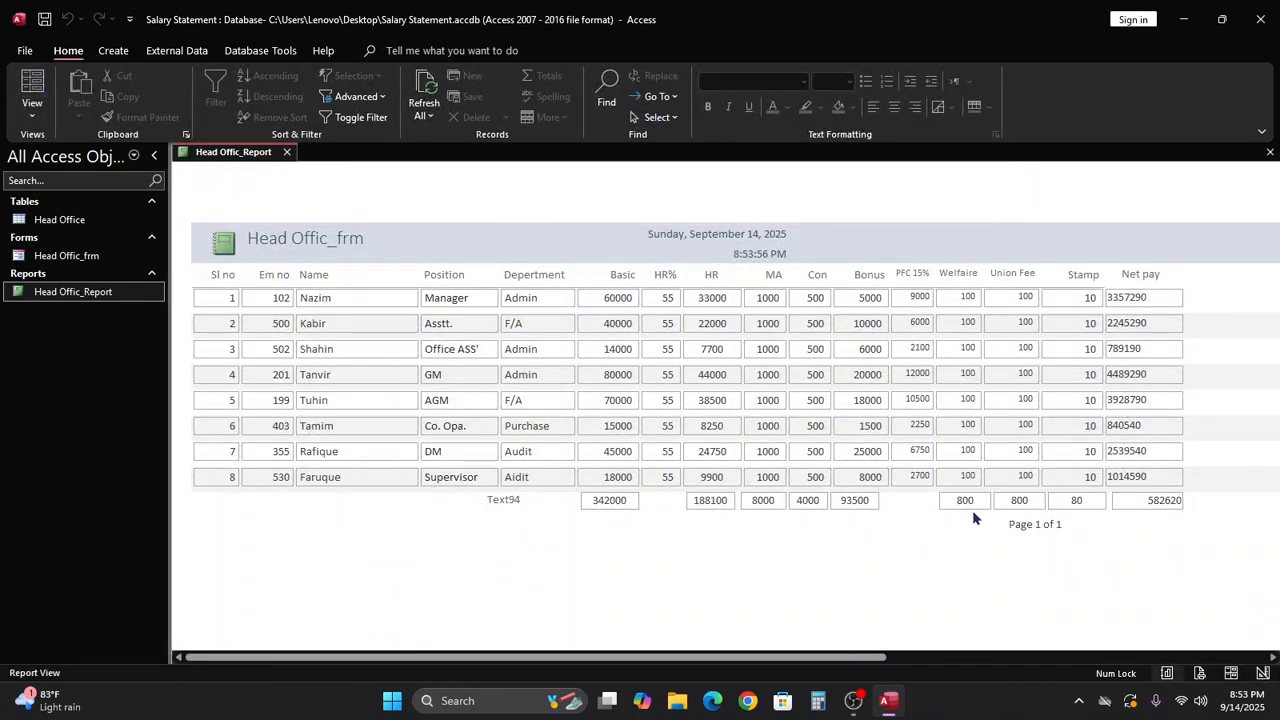
Step: Return to Design View and centre-align the Net Pay total text box in the report footer
{"action": "right_click", "coordinate": [908, 551]}
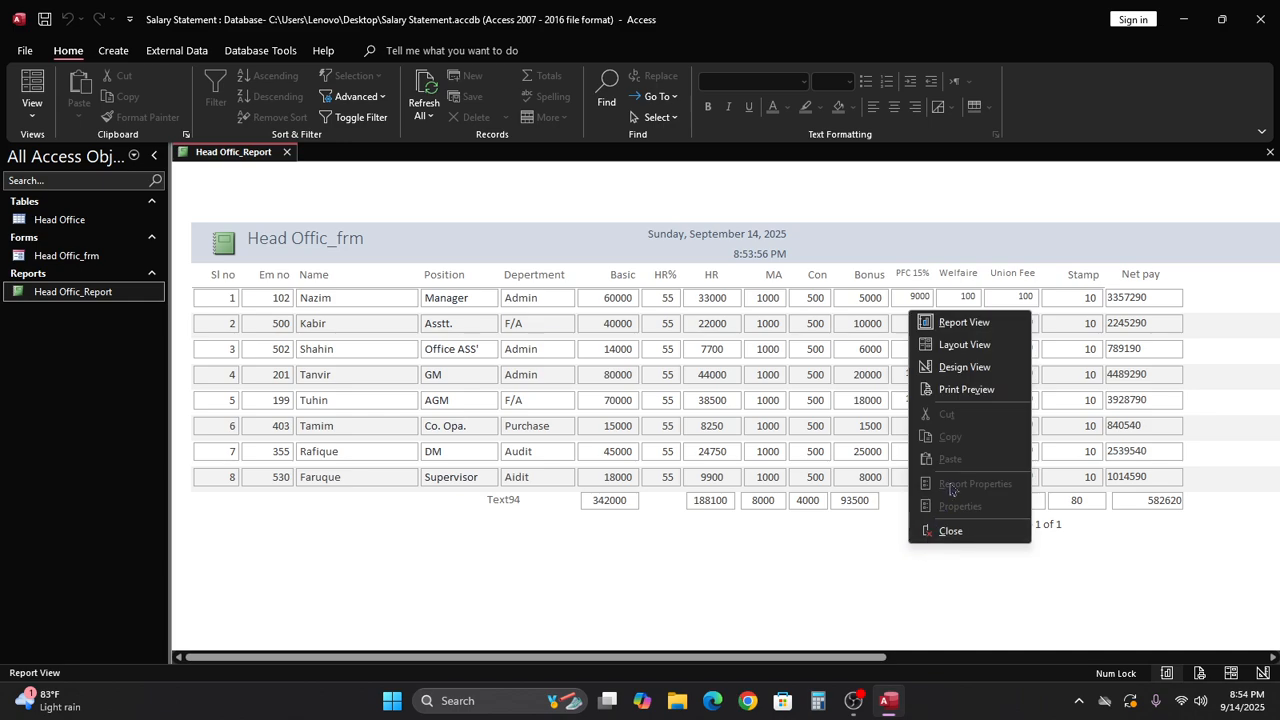
{"action": "left_click", "coordinate": [965, 369]}
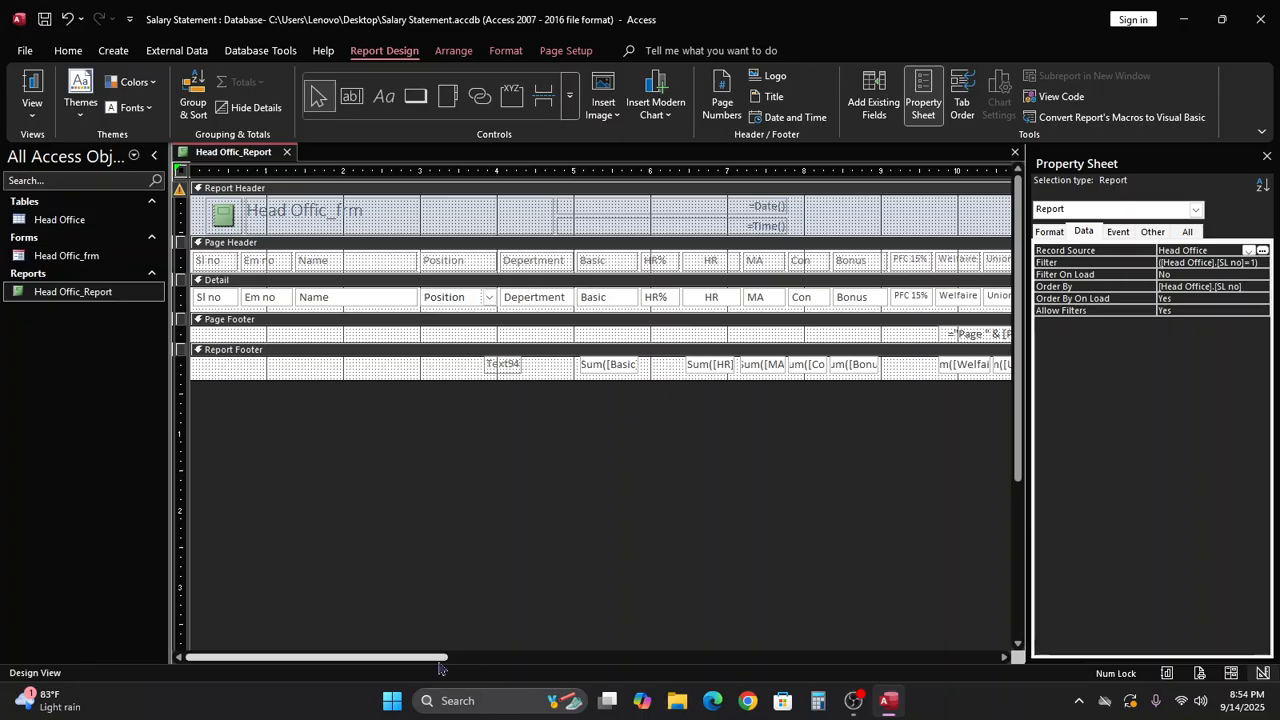
{"action": "left_click_drag", "start_coordinate": [440, 658], "coordinate": [660, 674]}
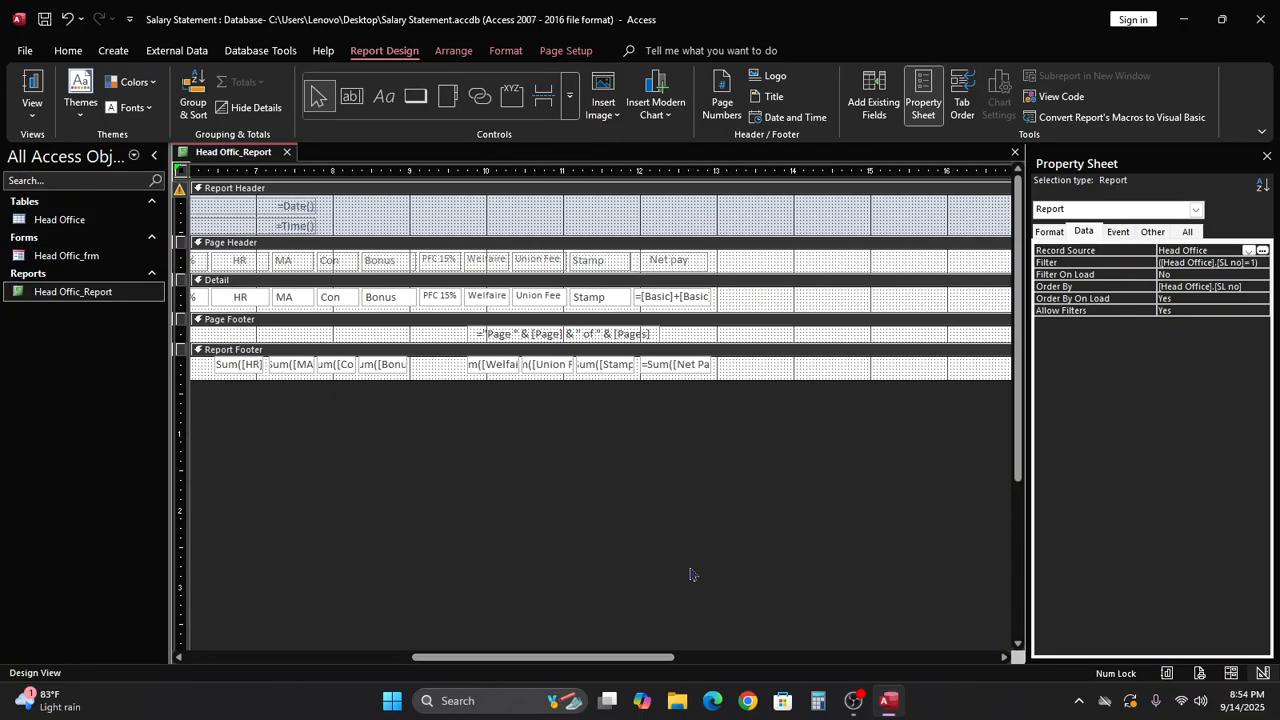
{"action": "left_click", "coordinate": [678, 366]}
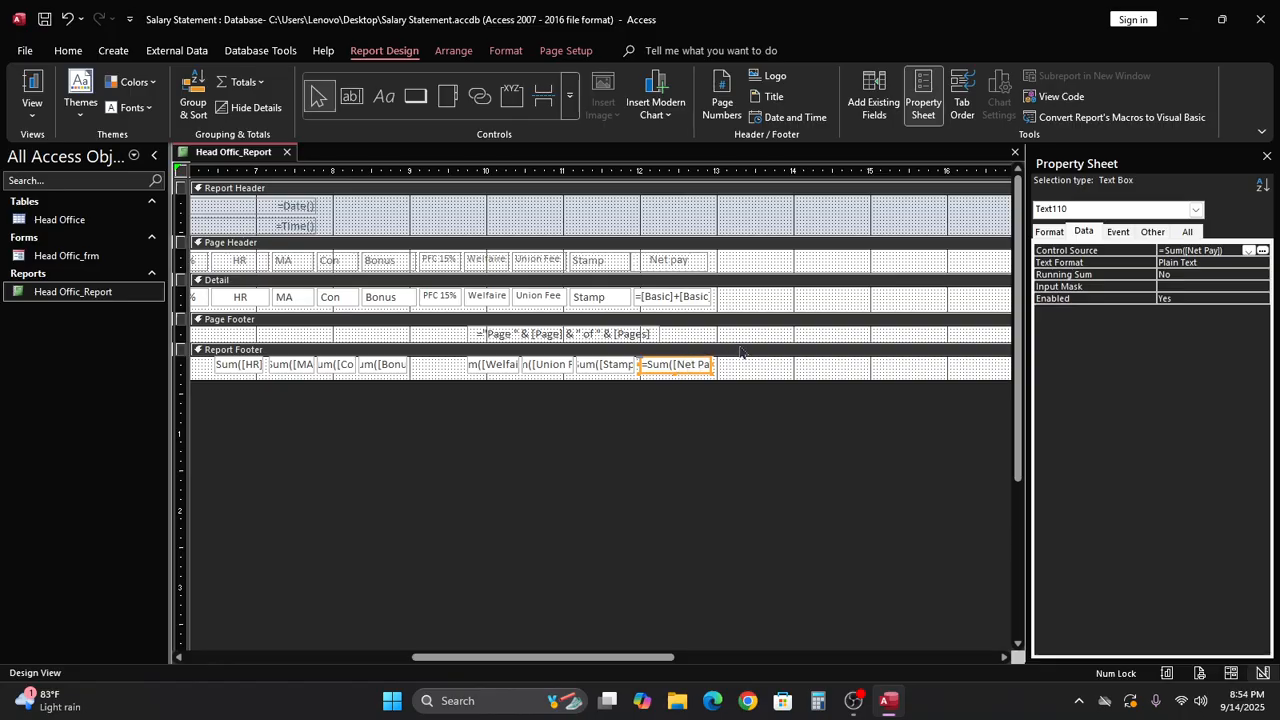
{"action": "left_click", "coordinate": [70, 52]}
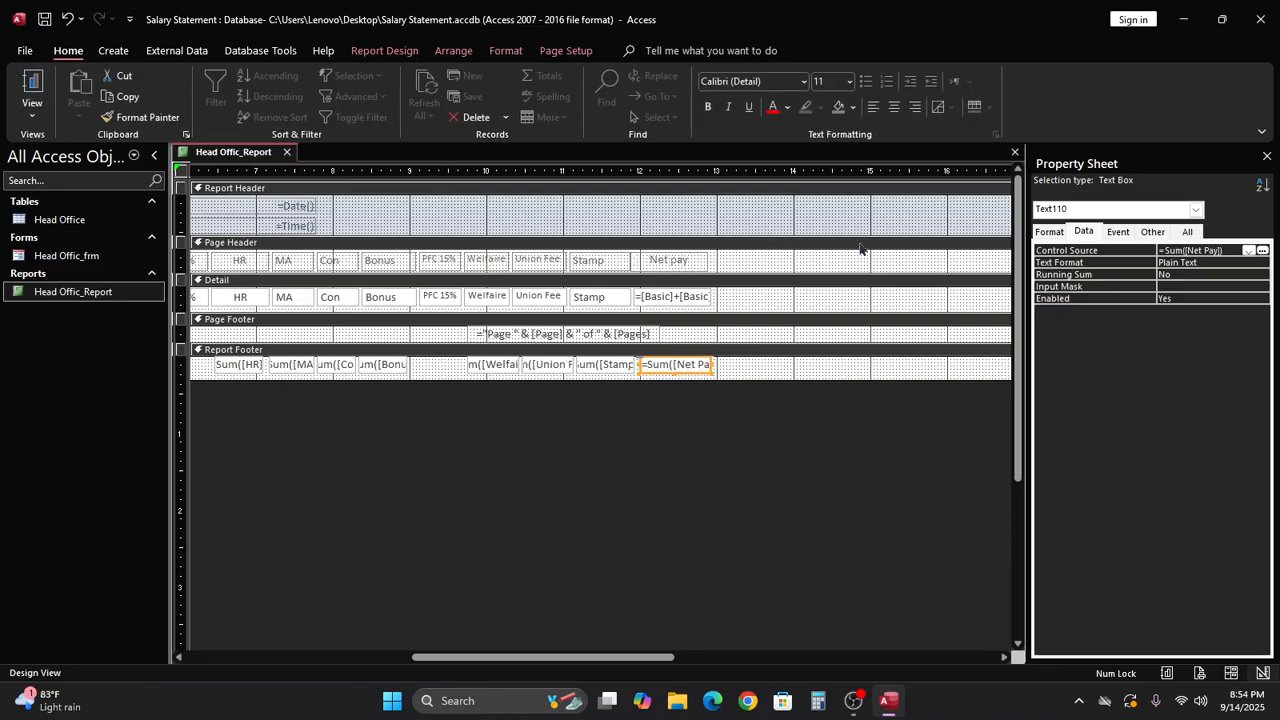
{"action": "left_click", "coordinate": [894, 108]}
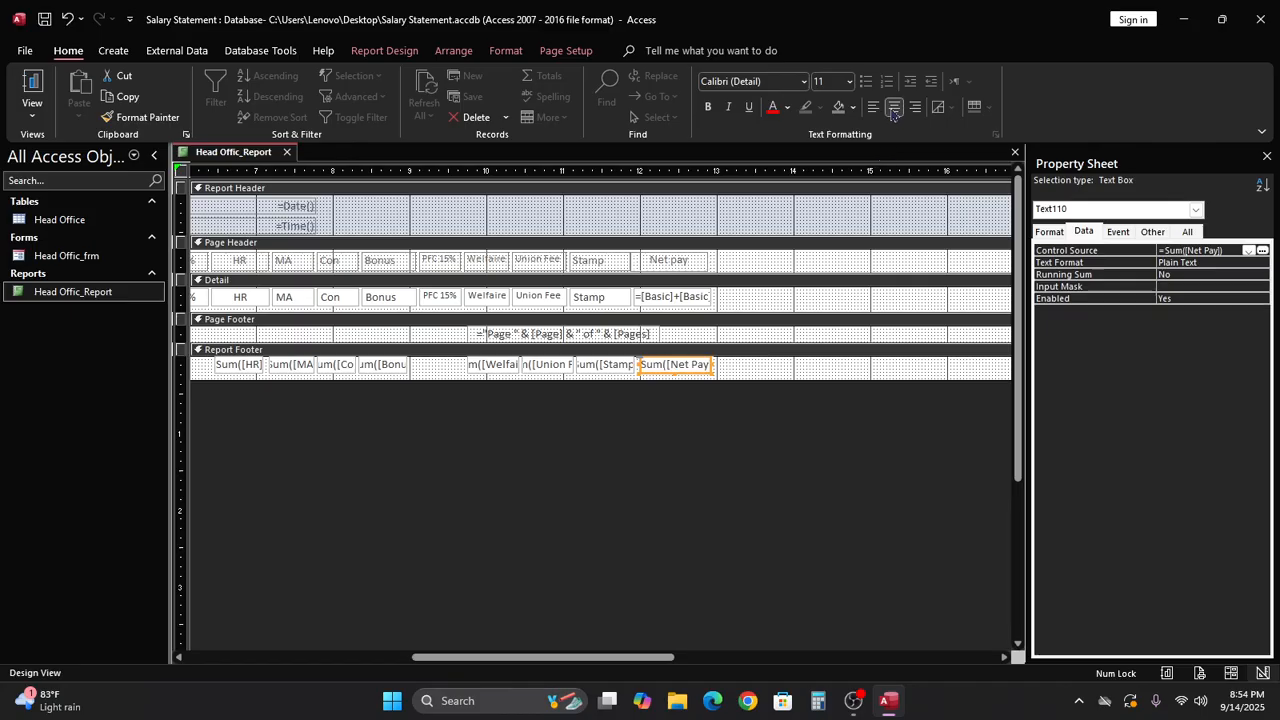
Step: Centre-align the calculated Net pay text box in the Detail section and display the report in Report View
{"action": "left_click", "coordinate": [672, 298]}
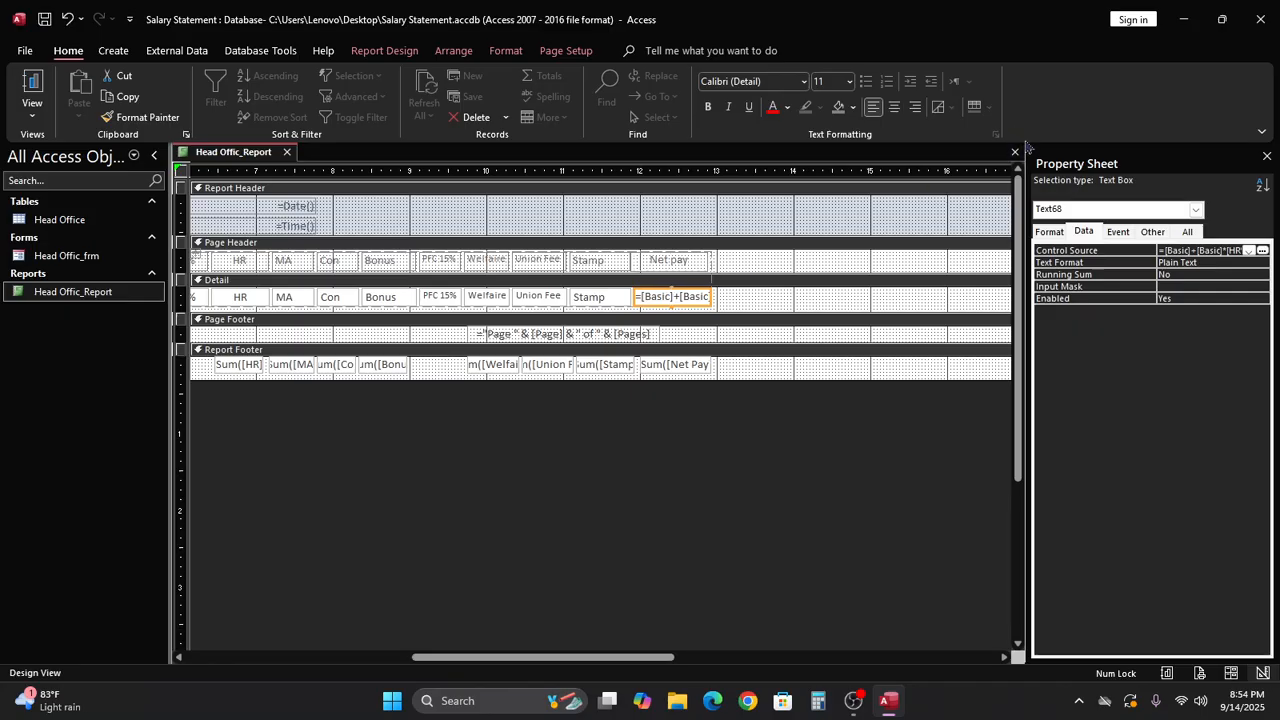
{"action": "left_click", "coordinate": [894, 108]}
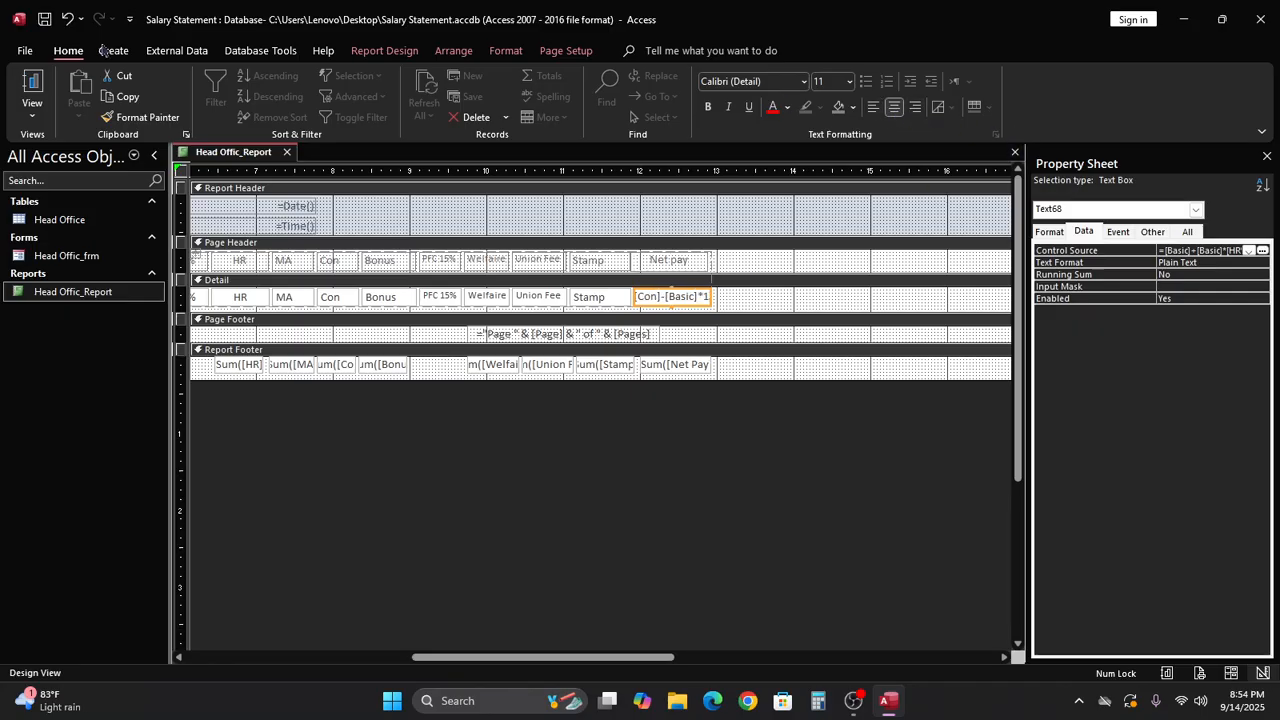
{"action": "left_click", "coordinate": [32, 84]}
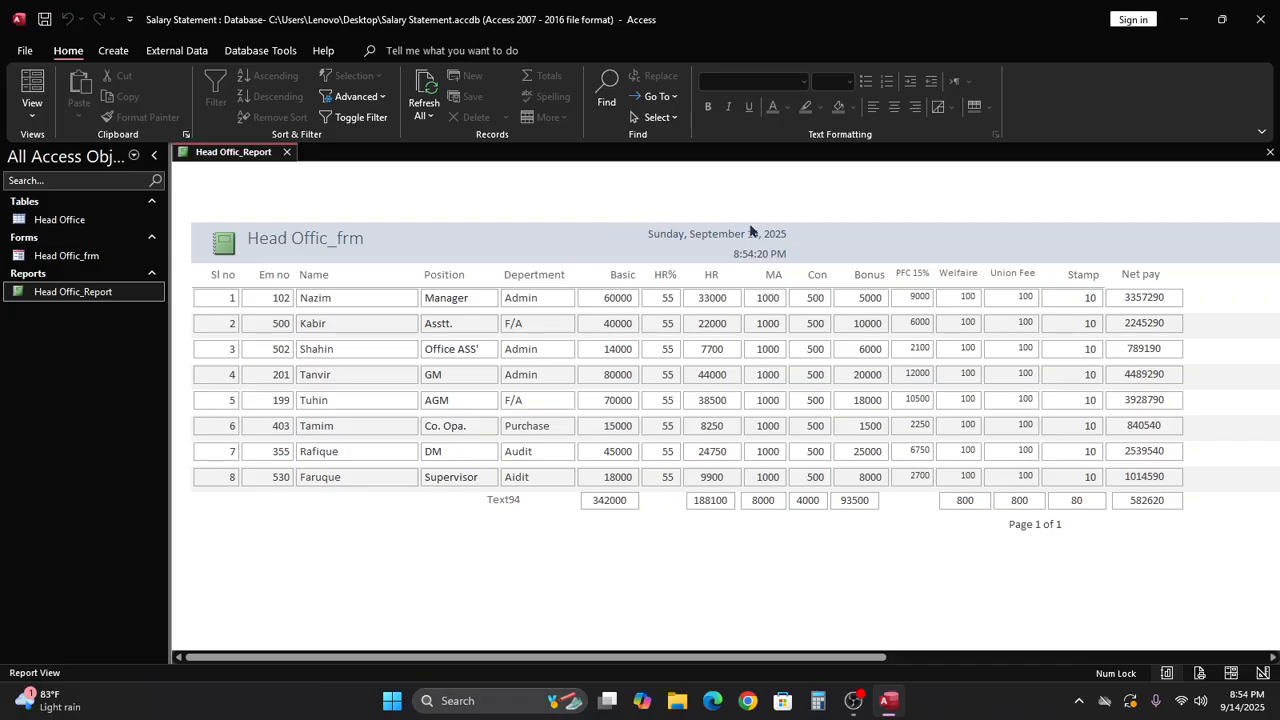
Step: In Design View, close the property sheet and widen the report header's date and time boxes to about the 9 mark on the ruler
{"action": "right_click", "coordinate": [600, 568]}
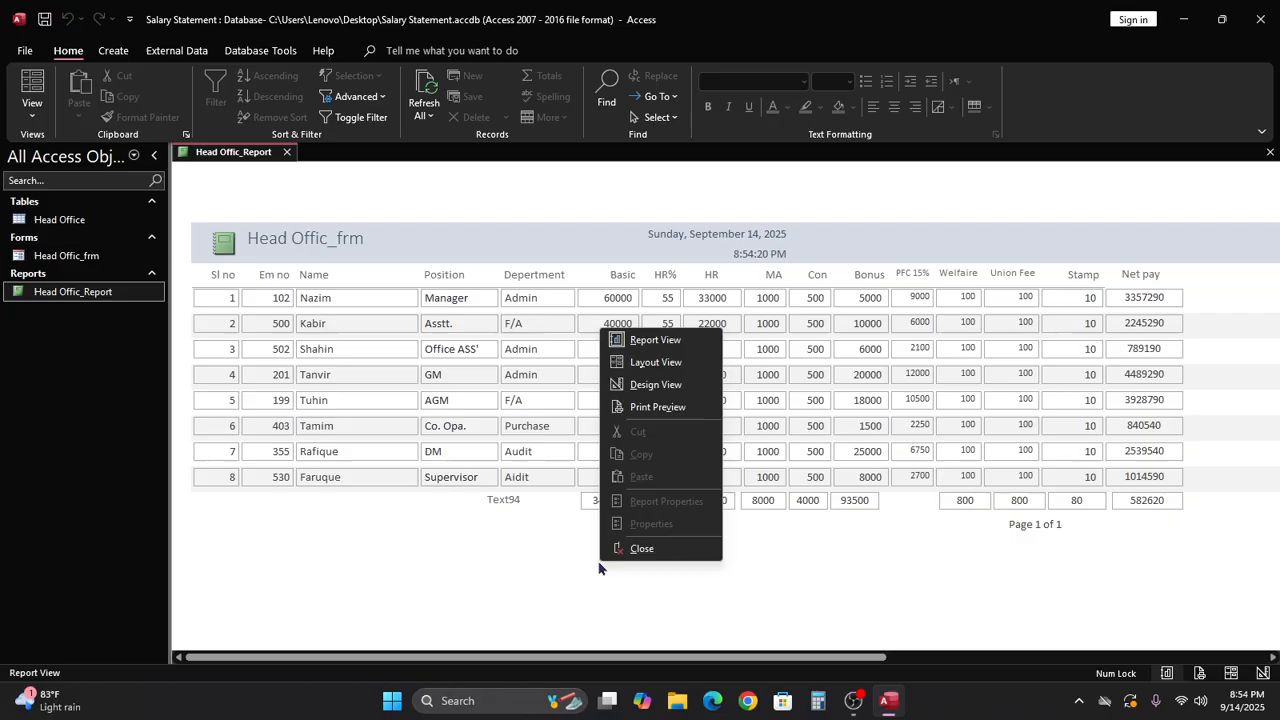
{"action": "left_click", "coordinate": [652, 385]}
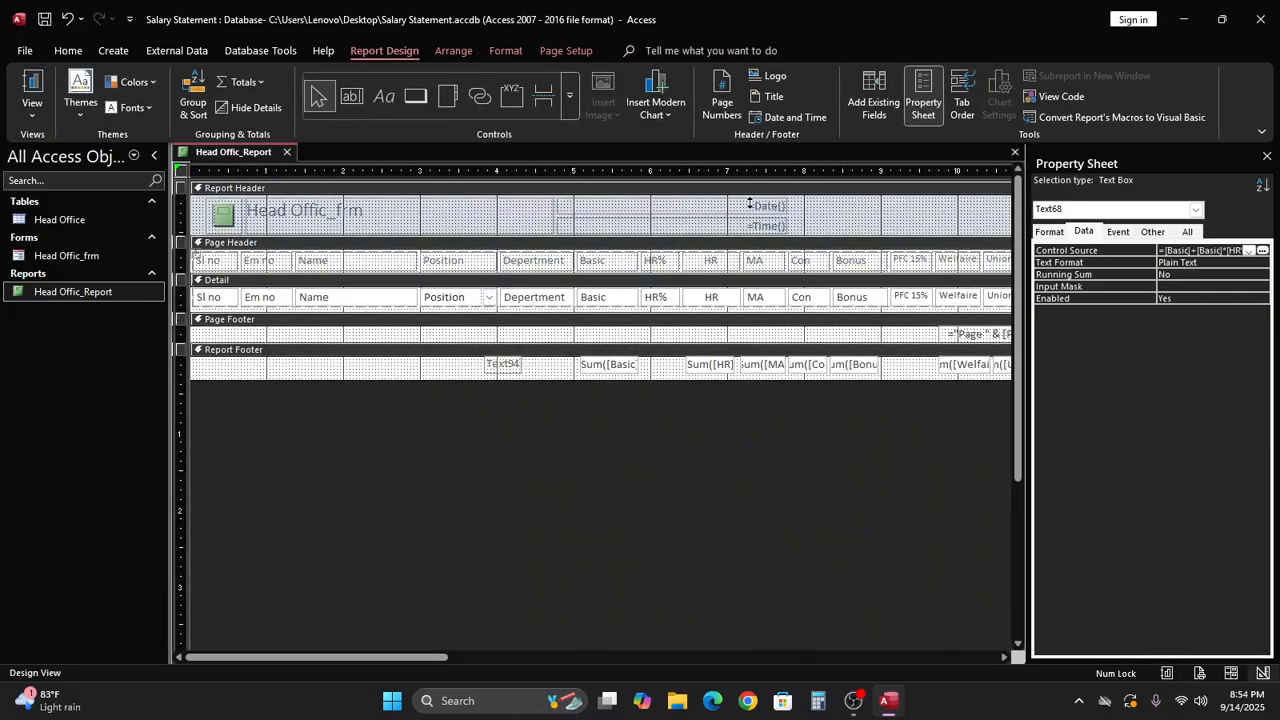
{"action": "left_click", "coordinate": [1267, 156]}
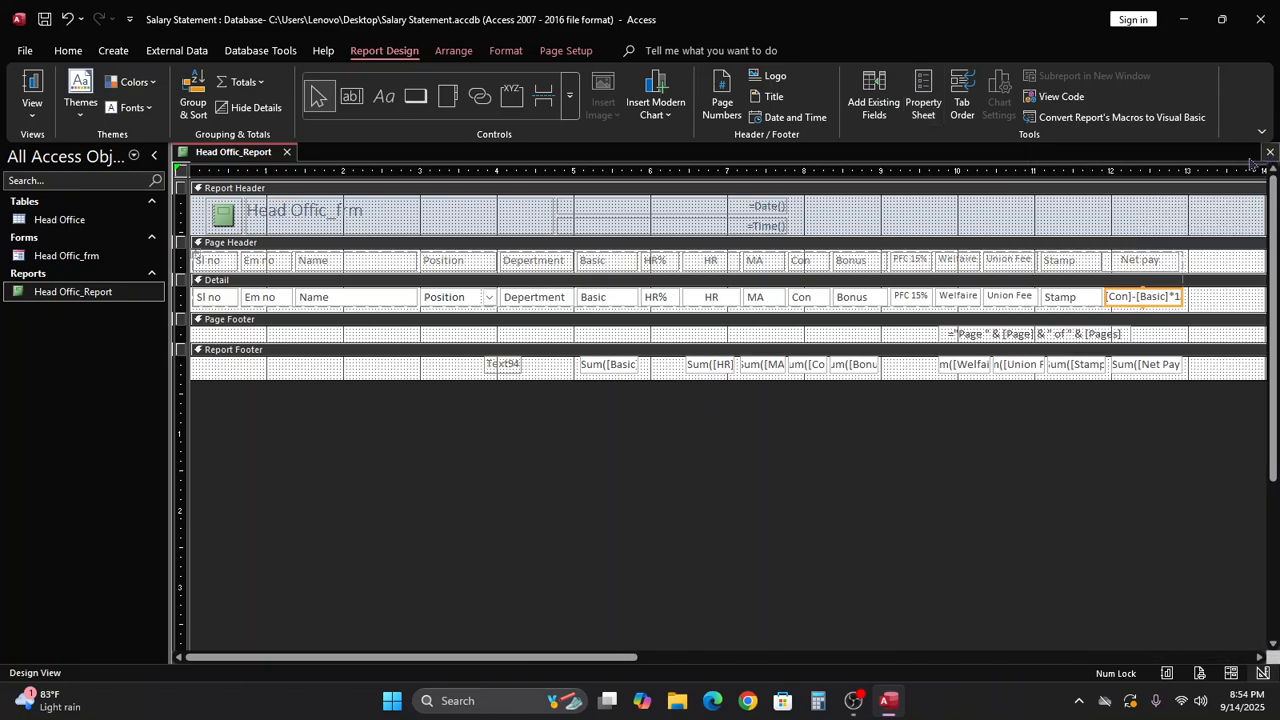
{"action": "left_click", "coordinate": [779, 208]}
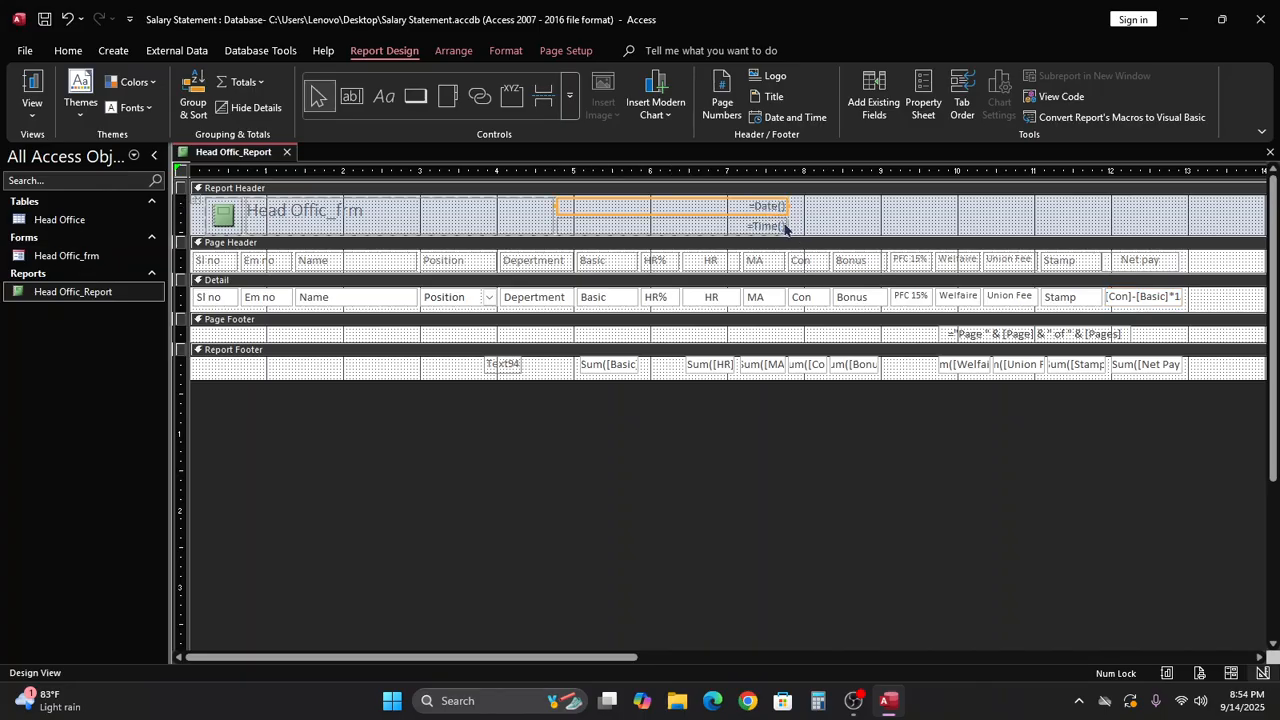
{"action": "left_click", "coordinate": [785, 227], "text": "shift"}
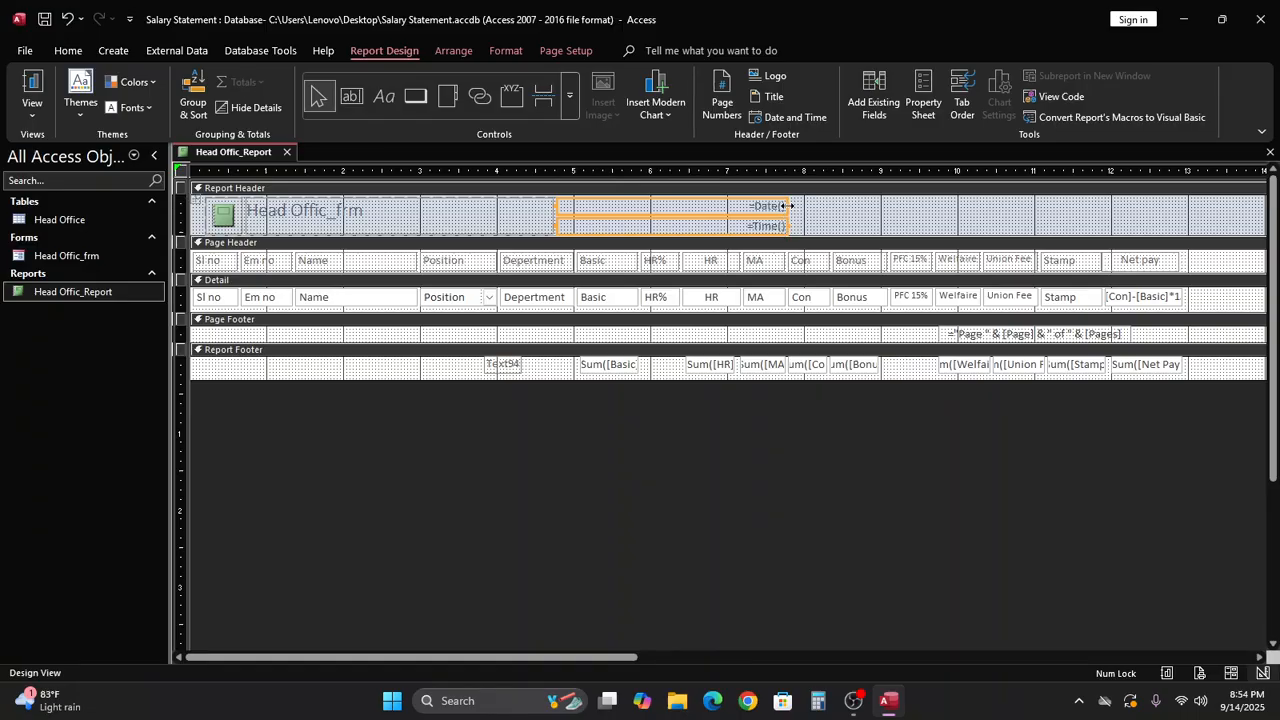
{"action": "left_click_drag", "start_coordinate": [789, 205], "coordinate": [876, 207]}
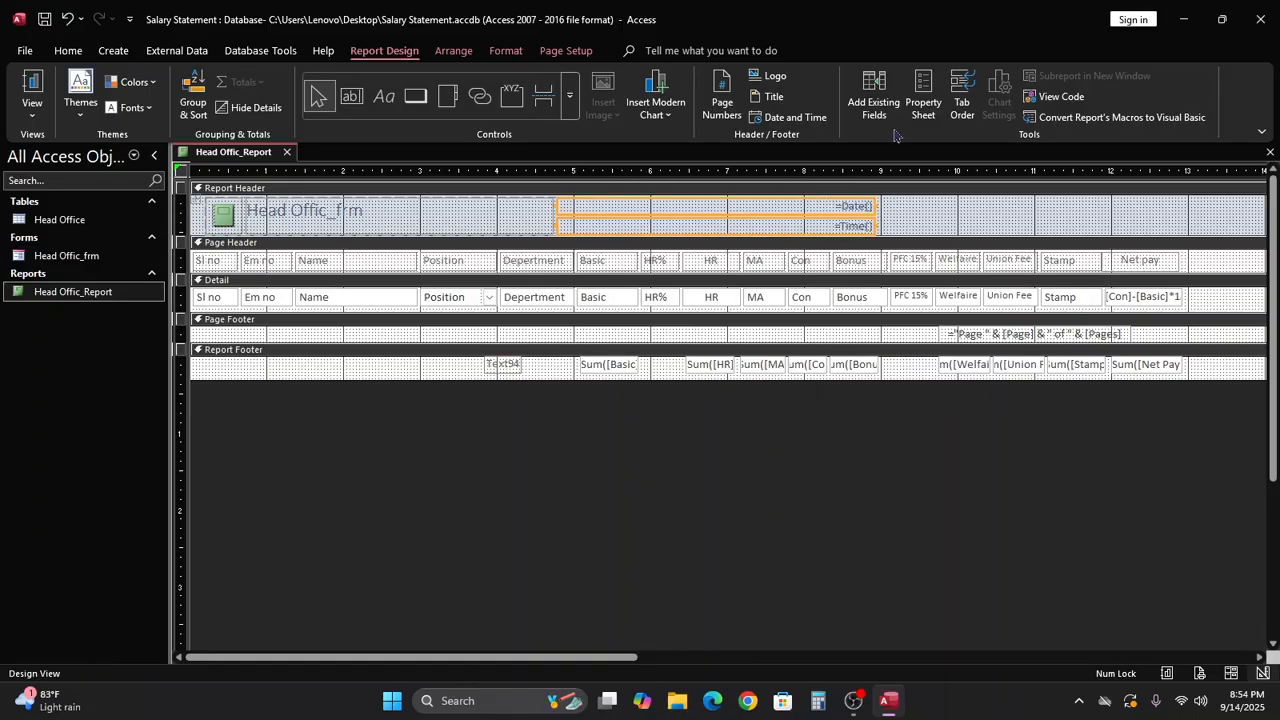
Step: Left-align the date and time text boxes in the report header and display the report in Report View
{"action": "left_click", "coordinate": [68, 50]}
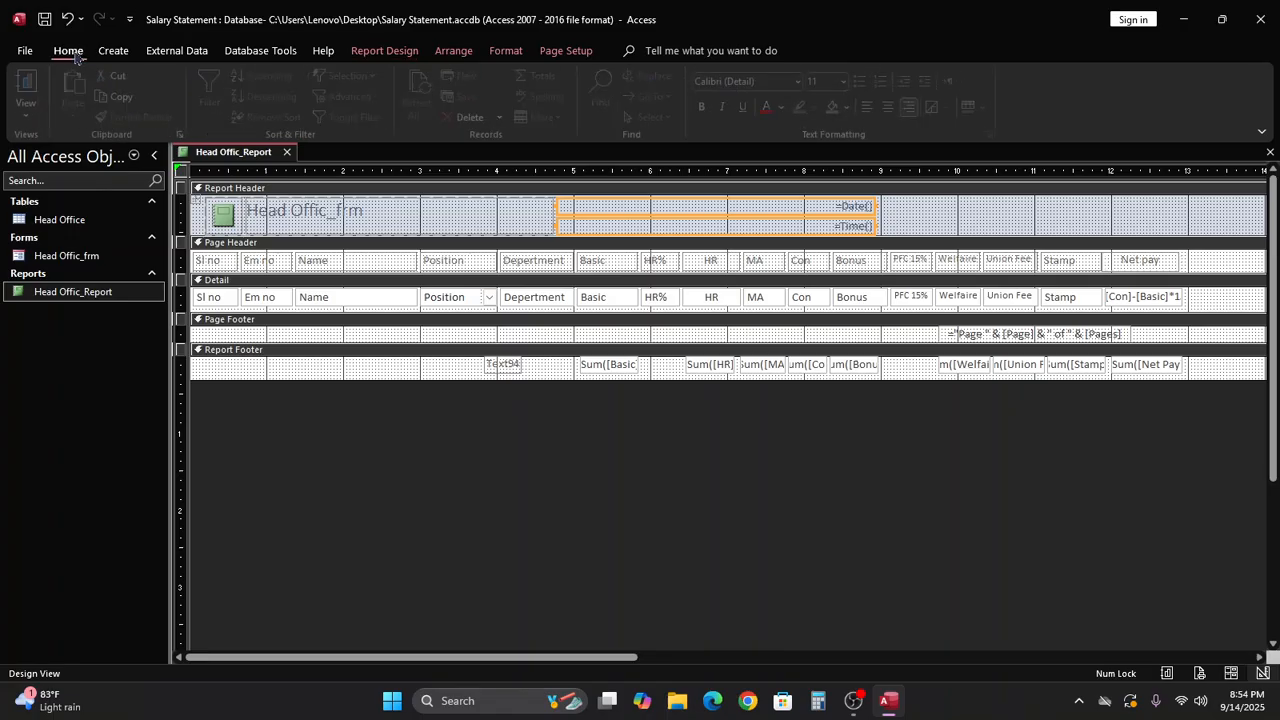
{"action": "left_click", "coordinate": [894, 108]}
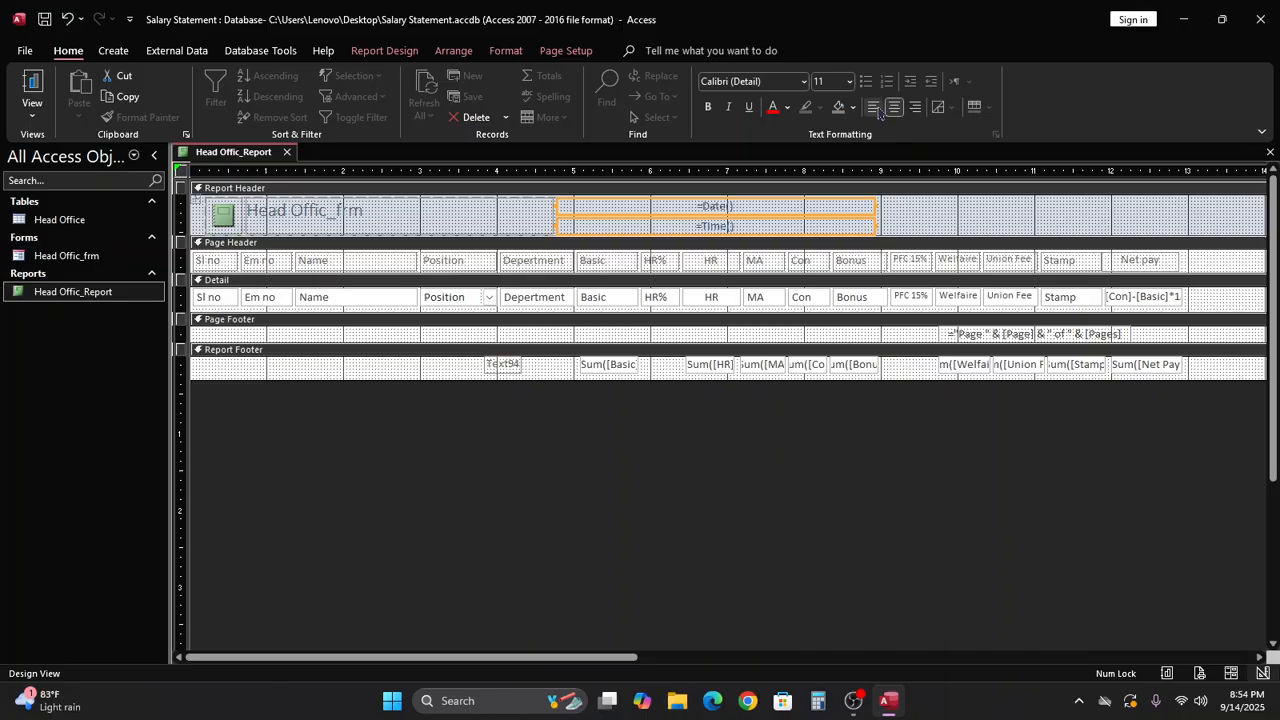
{"action": "left_click", "coordinate": [873, 107]}
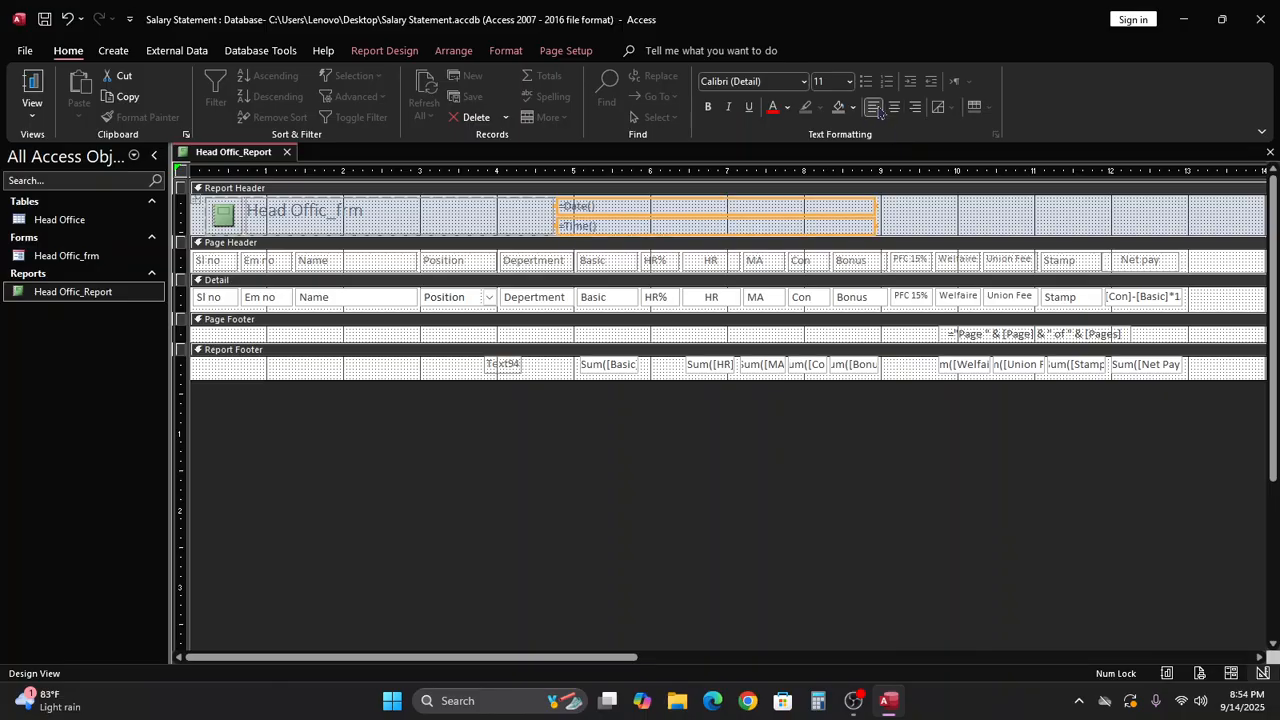
{"action": "left_click", "coordinate": [992, 225]}
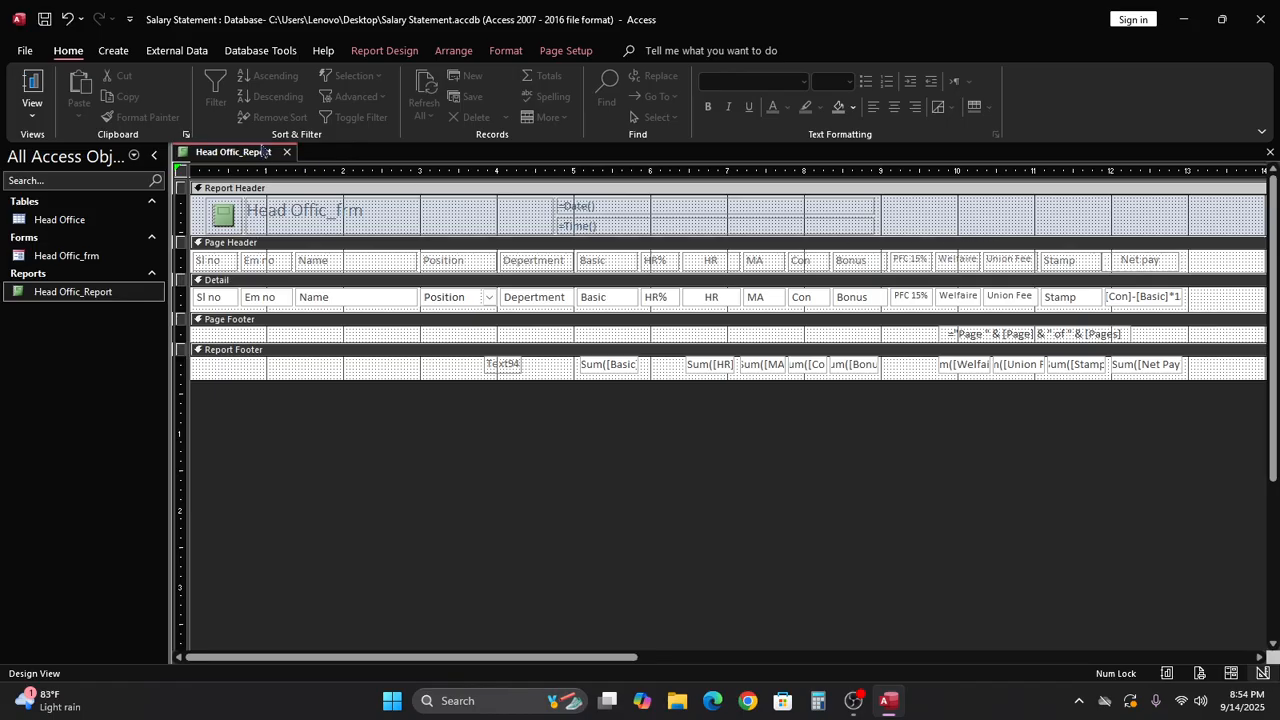
{"action": "left_click", "coordinate": [33, 90]}
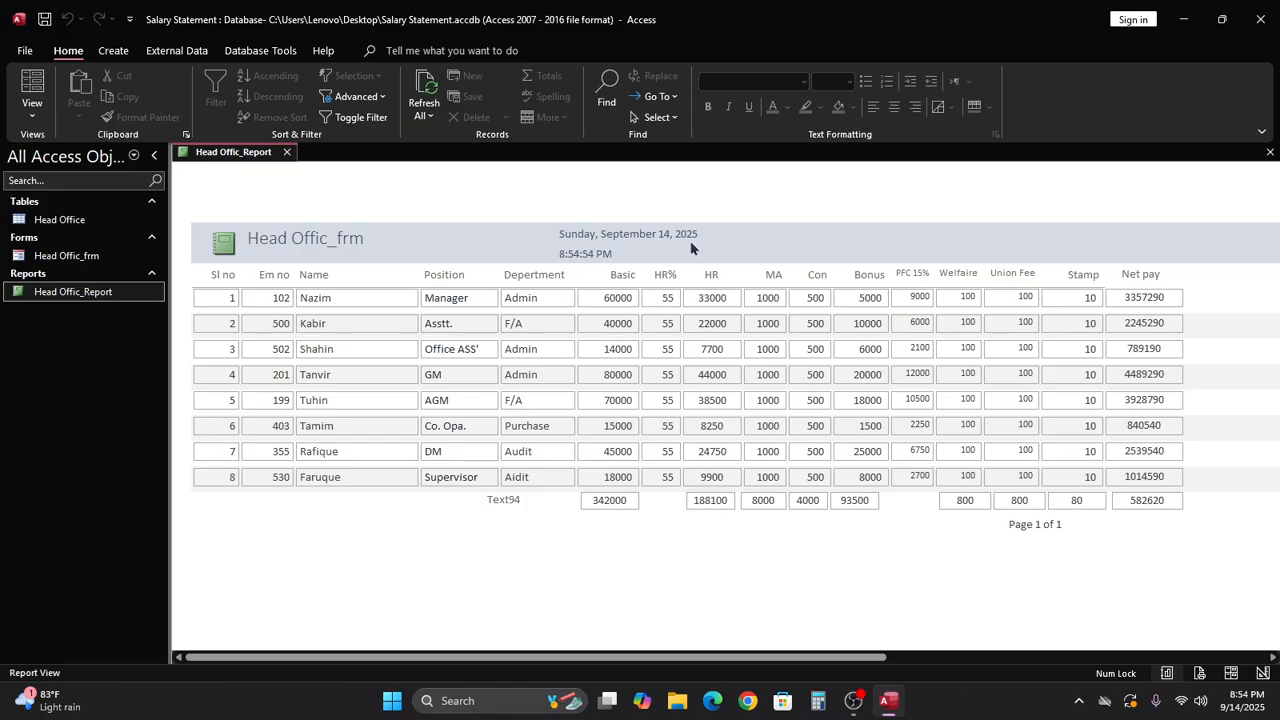
Step: Return to Design View, widen the header's date and time boxes to about the 10.5 ruler mark, and display the report
{"action": "right_click", "coordinate": [798, 244]}
{"action": "left_click", "coordinate": [832, 297]}
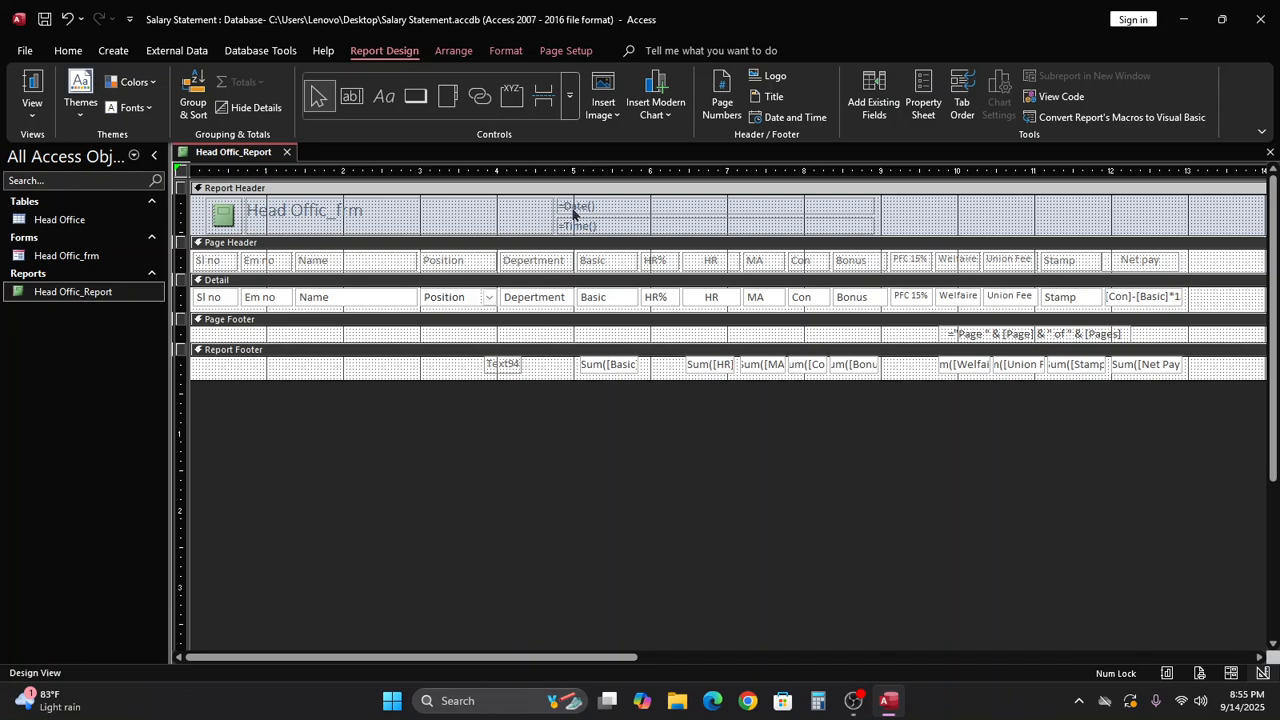
{"action": "left_click", "coordinate": [699, 207]}
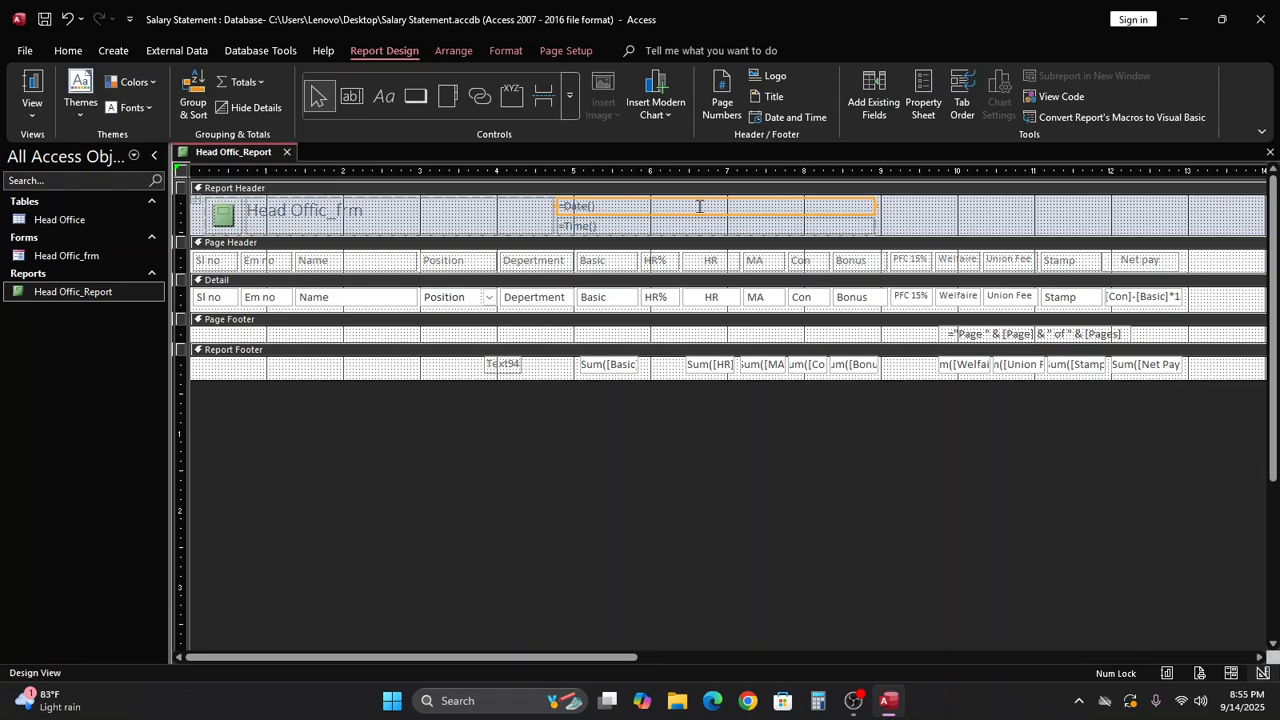
{"action": "left_click", "coordinate": [766, 230], "text": "shift"}
{"action": "left_click_drag", "start_coordinate": [875, 221], "coordinate": [997, 221]}
{"action": "left_click", "coordinate": [1055, 221]}
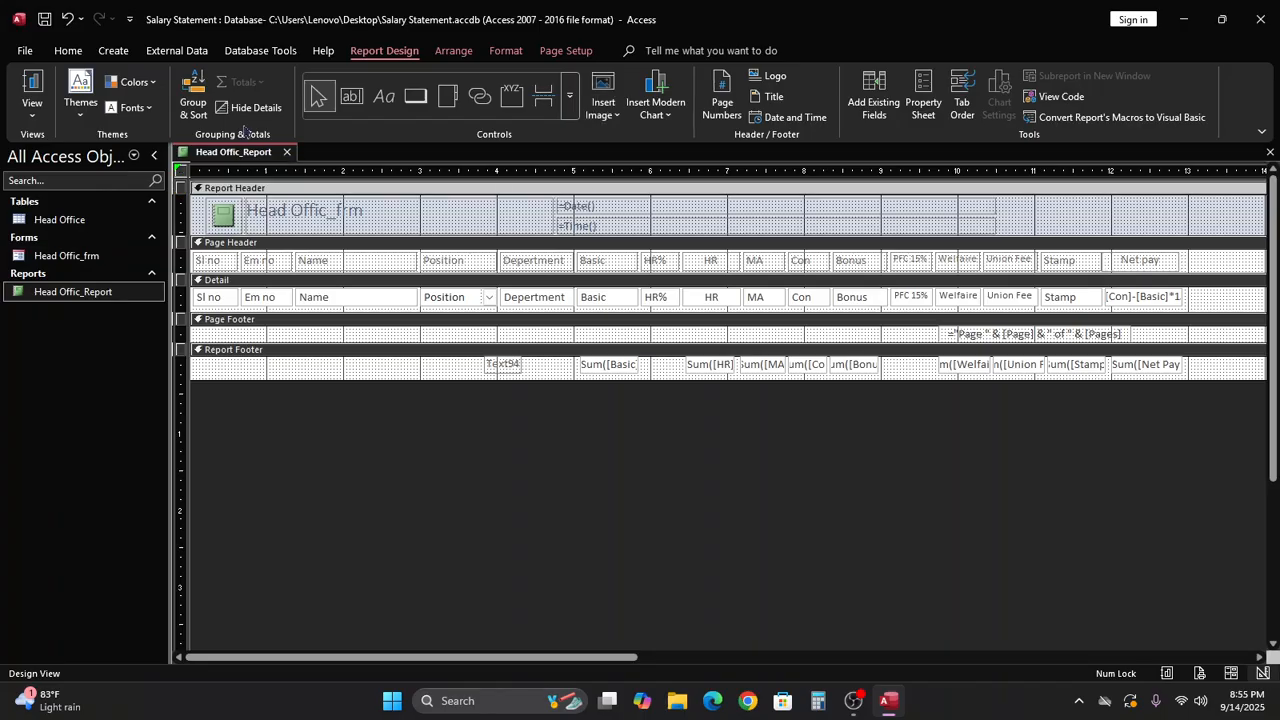
{"action": "left_click", "coordinate": [32, 86]}
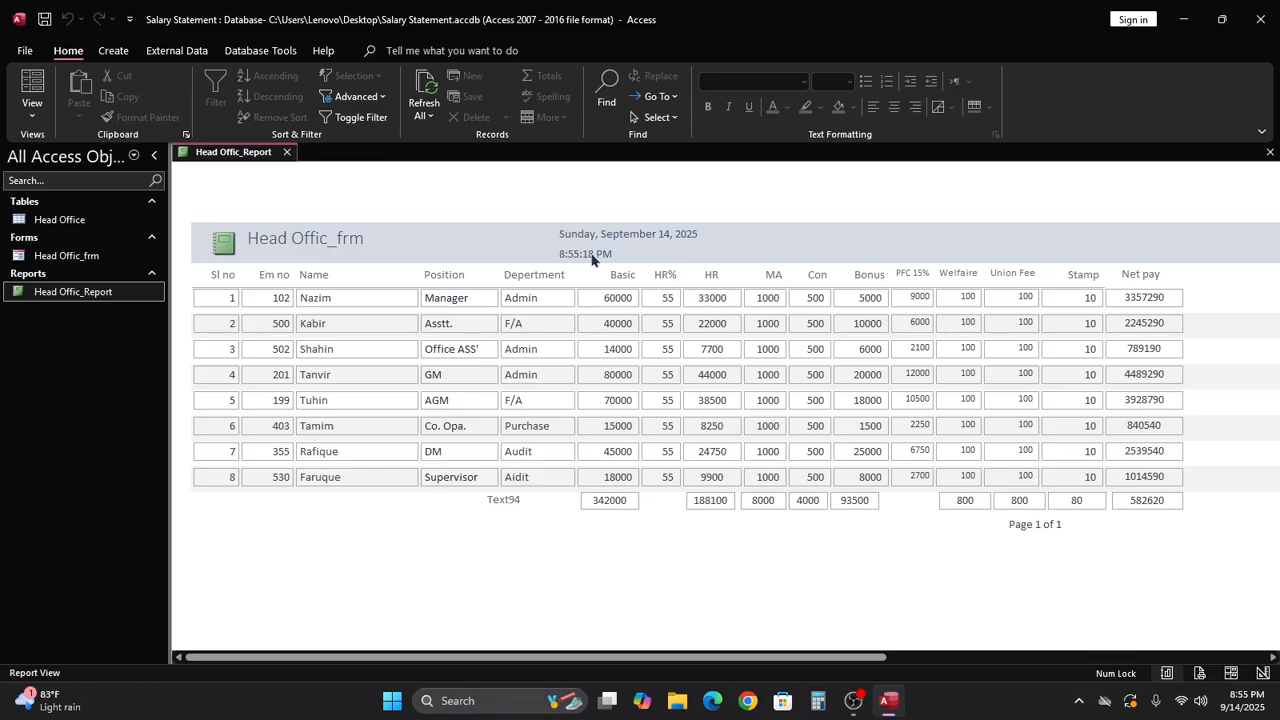
Step: Return to Design View and narrow the header's date and time text boxes to about the 8.3 mark on the ruler
{"action": "right_click", "coordinate": [740, 245]}
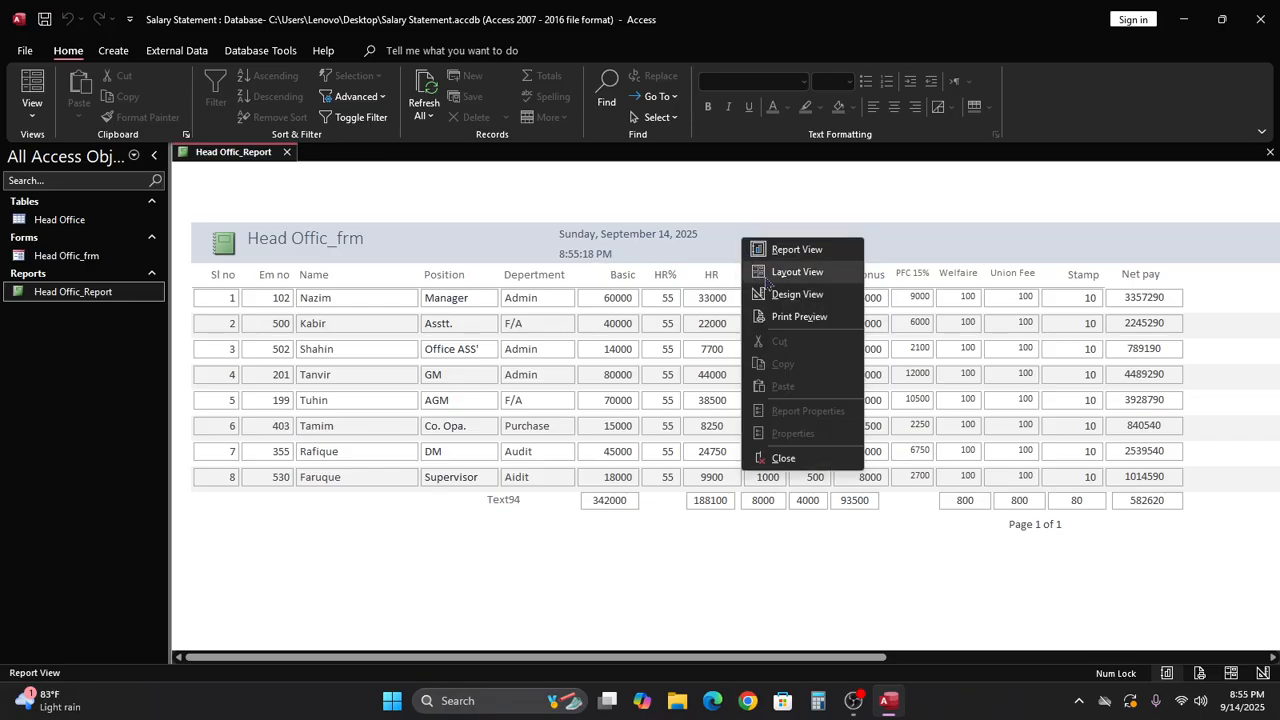
{"action": "left_click", "coordinate": [763, 294]}
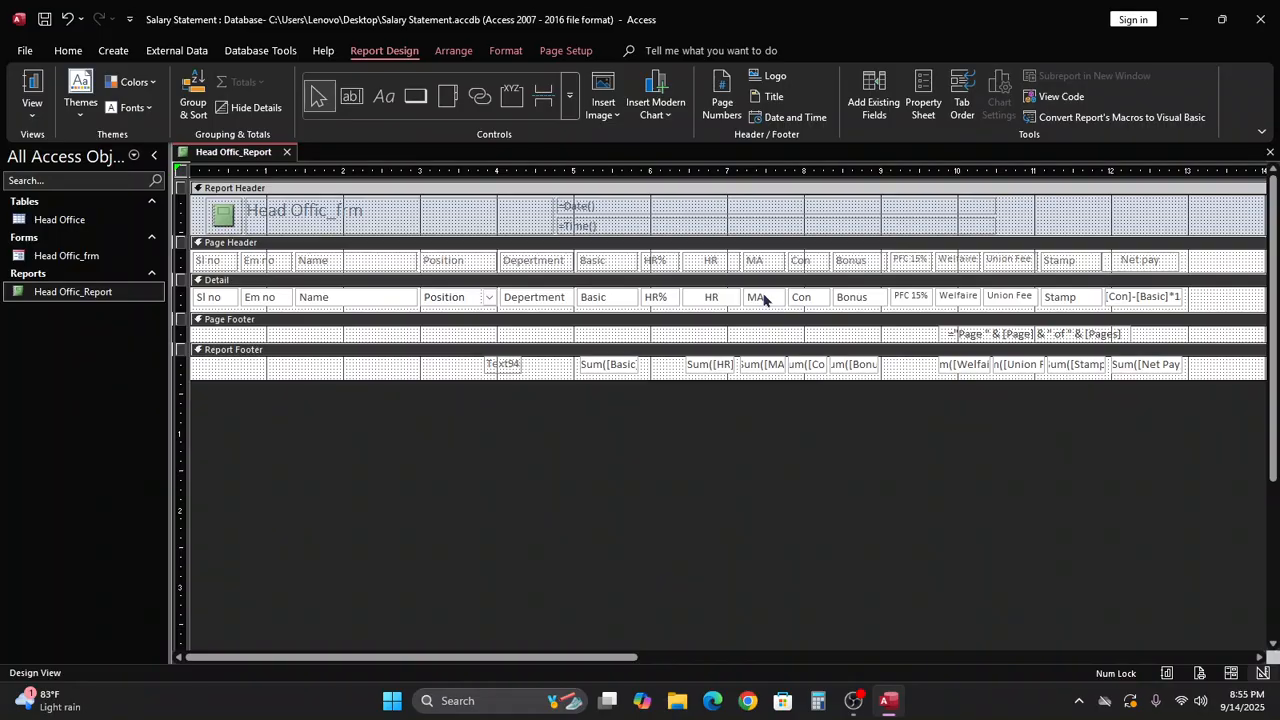
{"action": "left_click", "coordinate": [943, 213]}
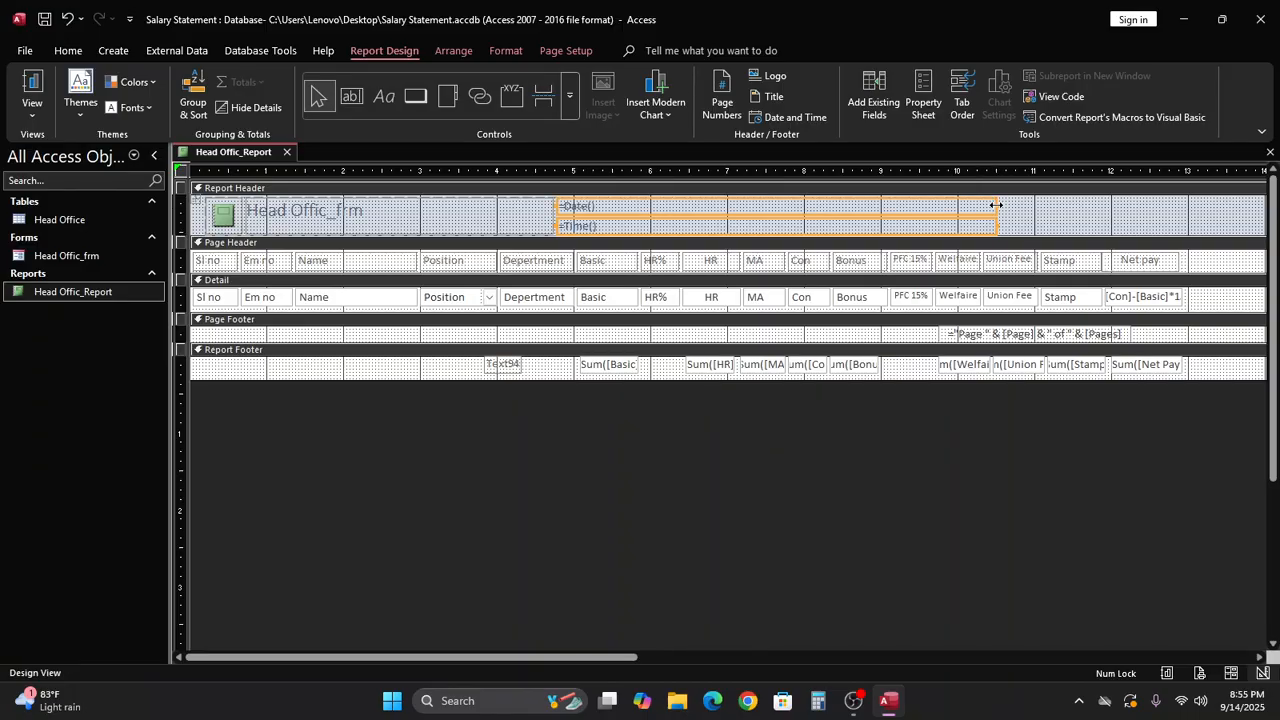
{"action": "left_click_drag", "start_coordinate": [996, 205], "coordinate": [928, 210]}
{"action": "left_click_drag", "start_coordinate": [869, 212], "coordinate": [826, 212]}
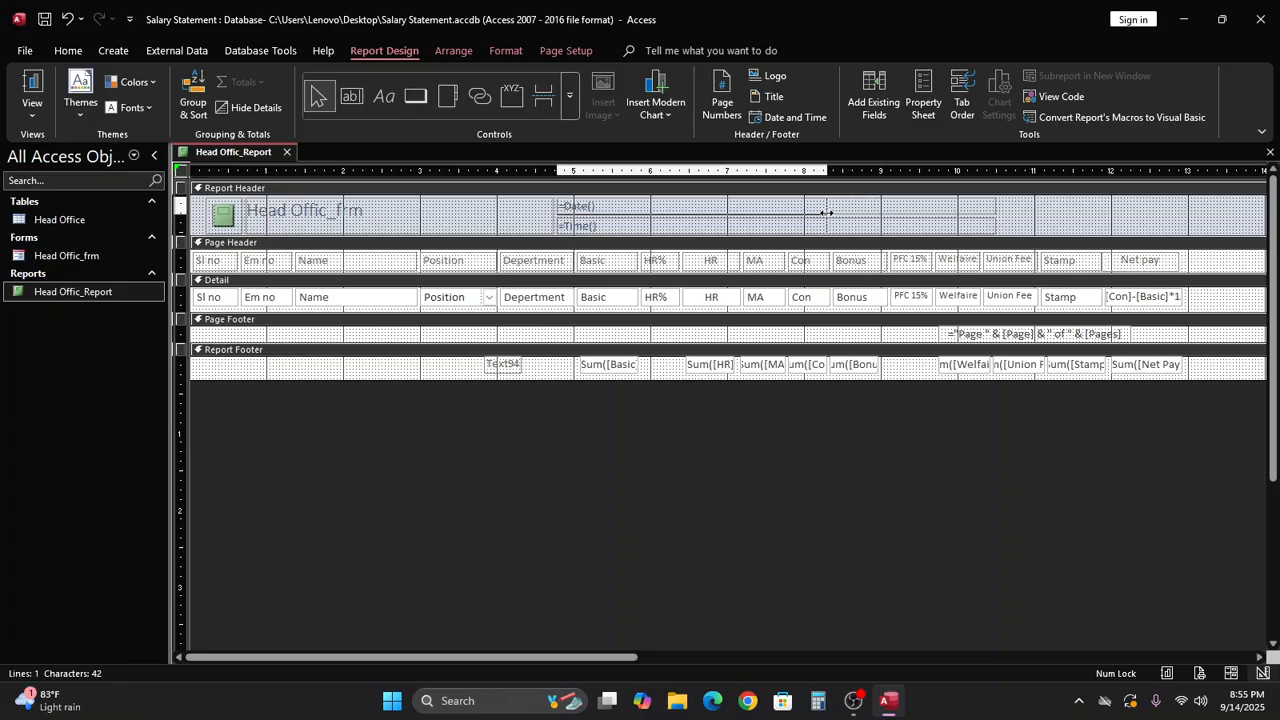
{"action": "left_click", "coordinate": [765, 422]}
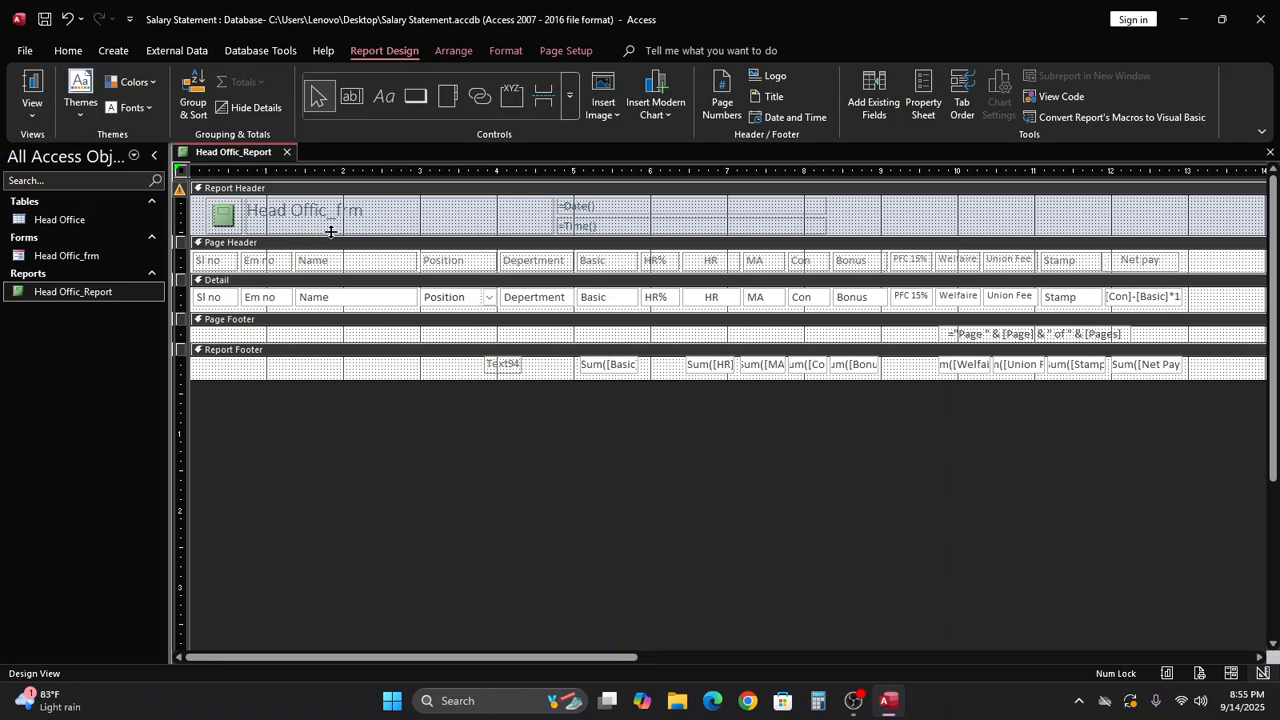
Step: Centre-align the date and time text boxes in the report header and display the report in Report View
{"action": "left_click", "coordinate": [617, 224]}
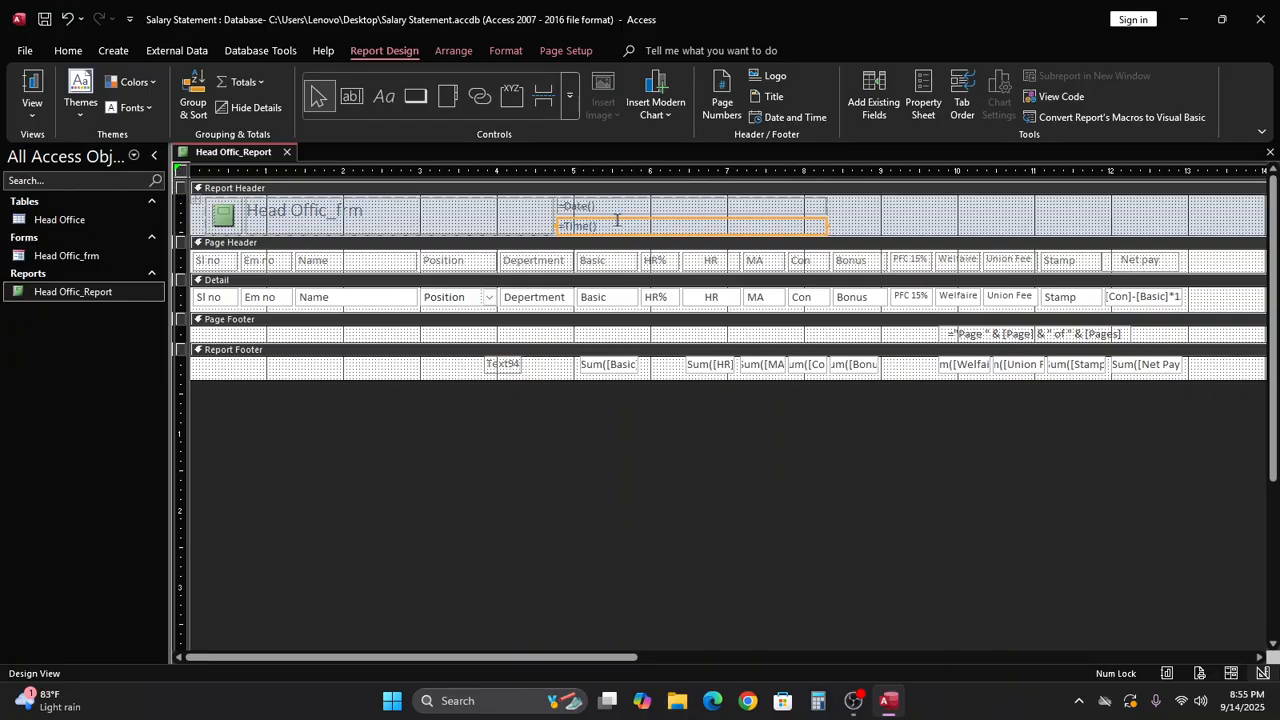
{"action": "left_click", "coordinate": [627, 210], "text": "shift"}
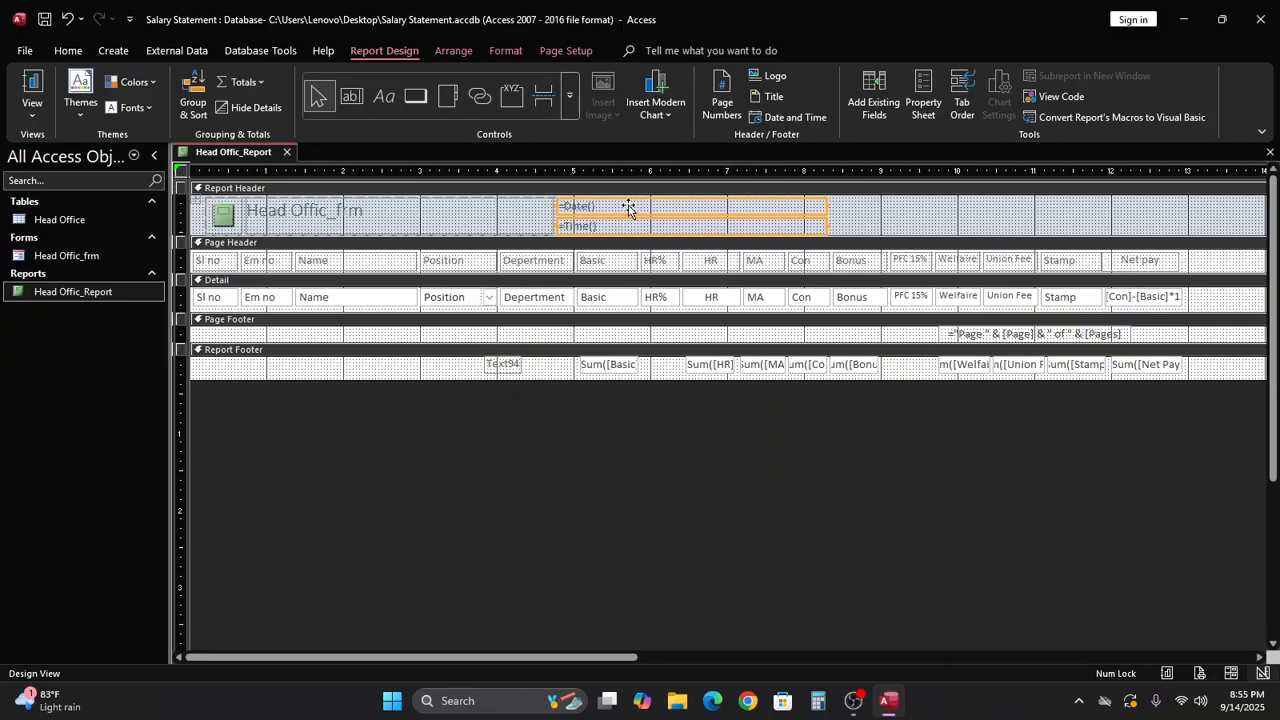
{"action": "left_click", "coordinate": [70, 52]}
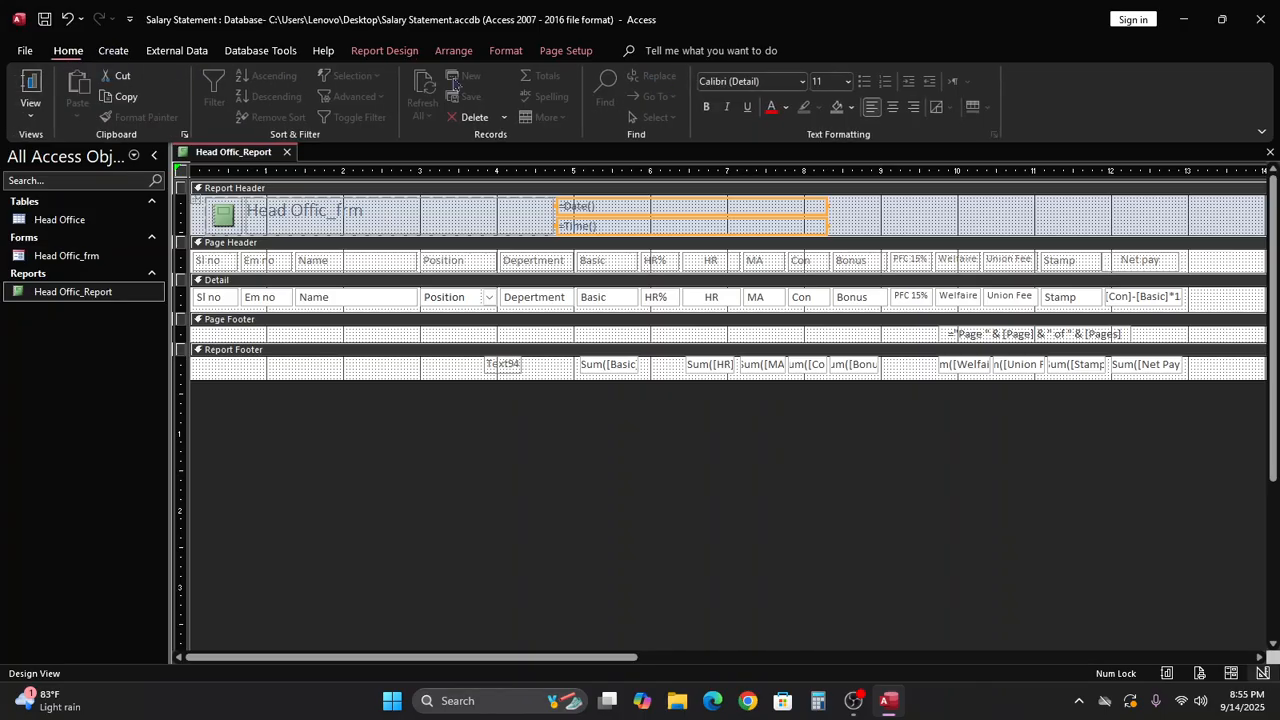
{"action": "left_click", "coordinate": [894, 106]}
{"action": "left_click", "coordinate": [270, 172]}
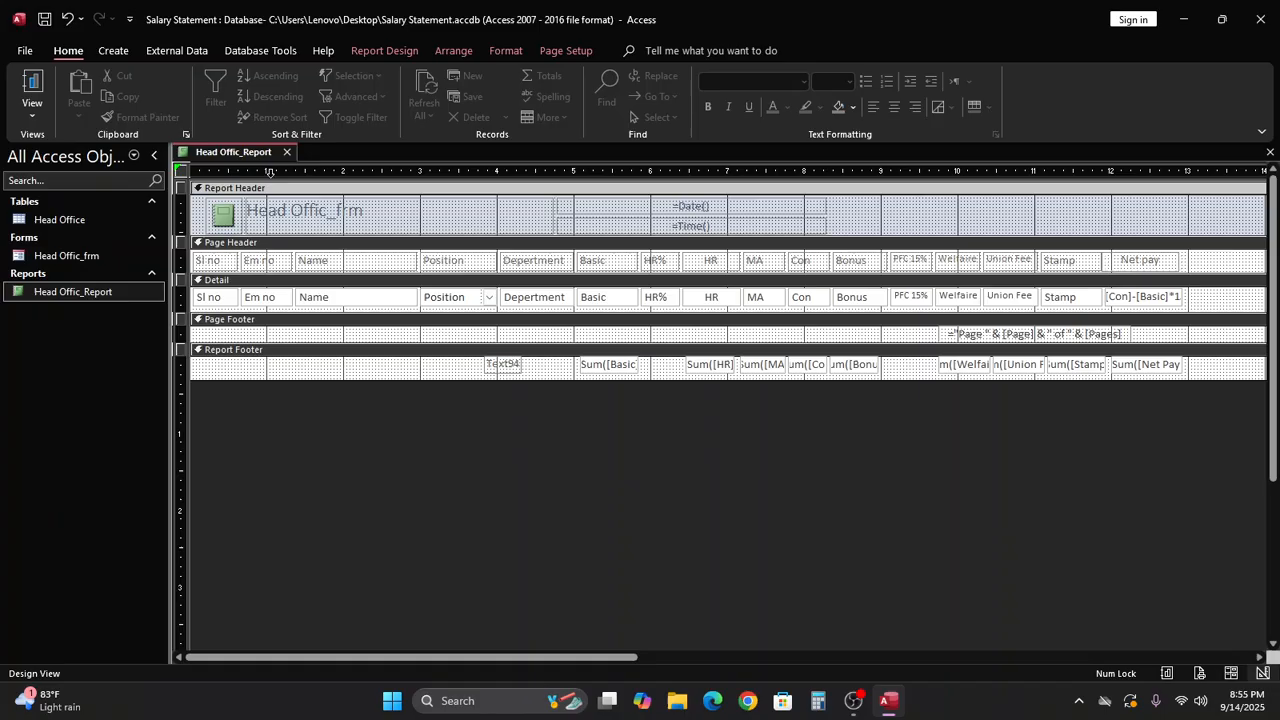
{"action": "left_click", "coordinate": [32, 84]}
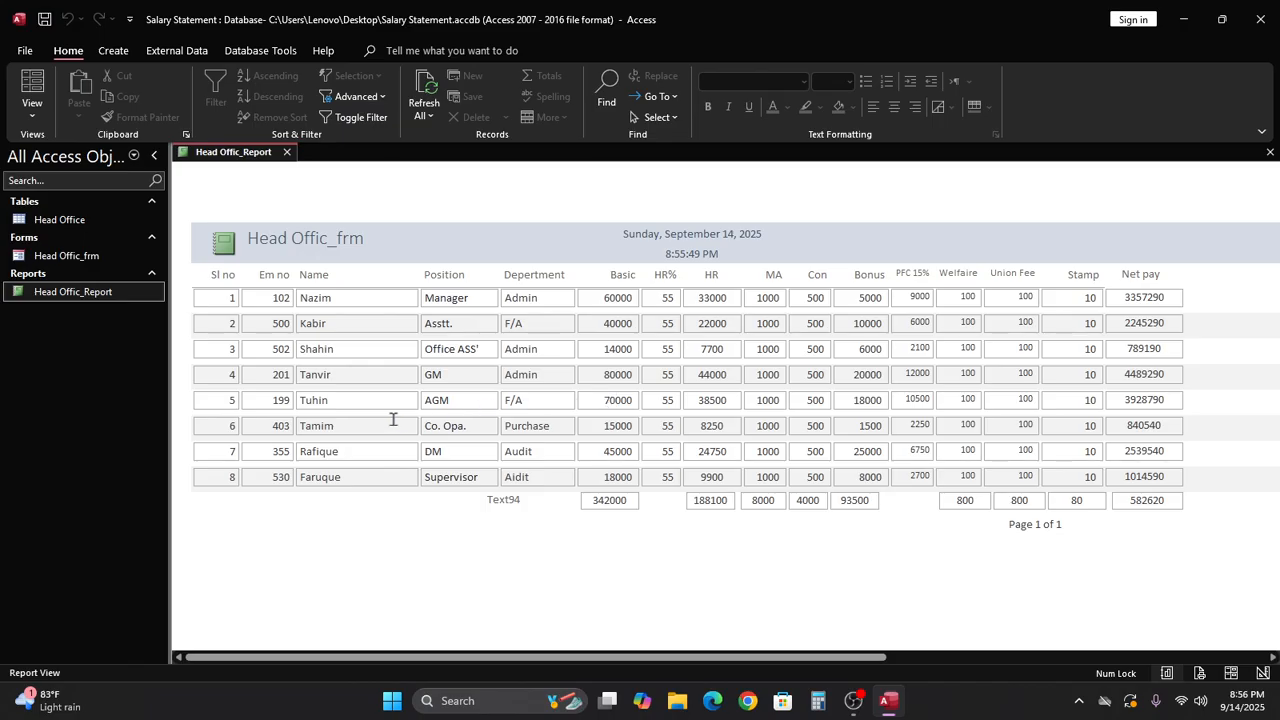
Step: Close the Head Offic_Report report and save its design changes
{"action": "right_click", "coordinate": [980, 199]}
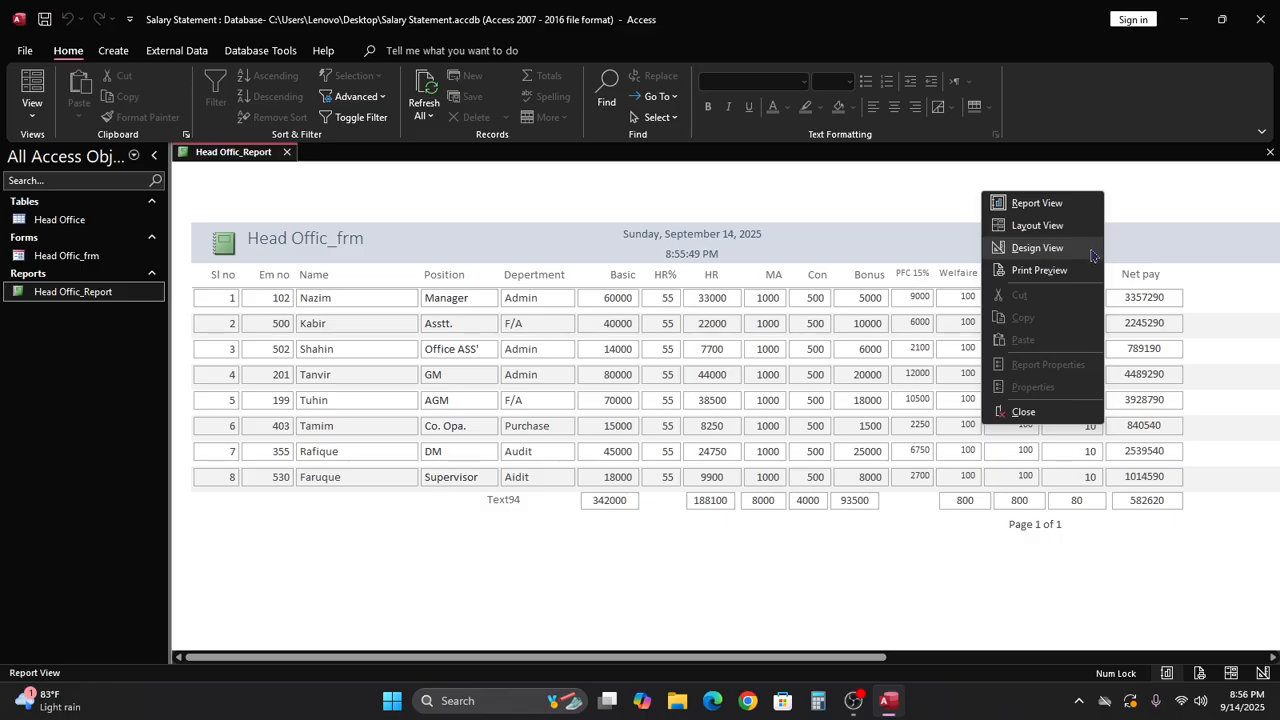
{"action": "left_click", "coordinate": [1237, 217]}
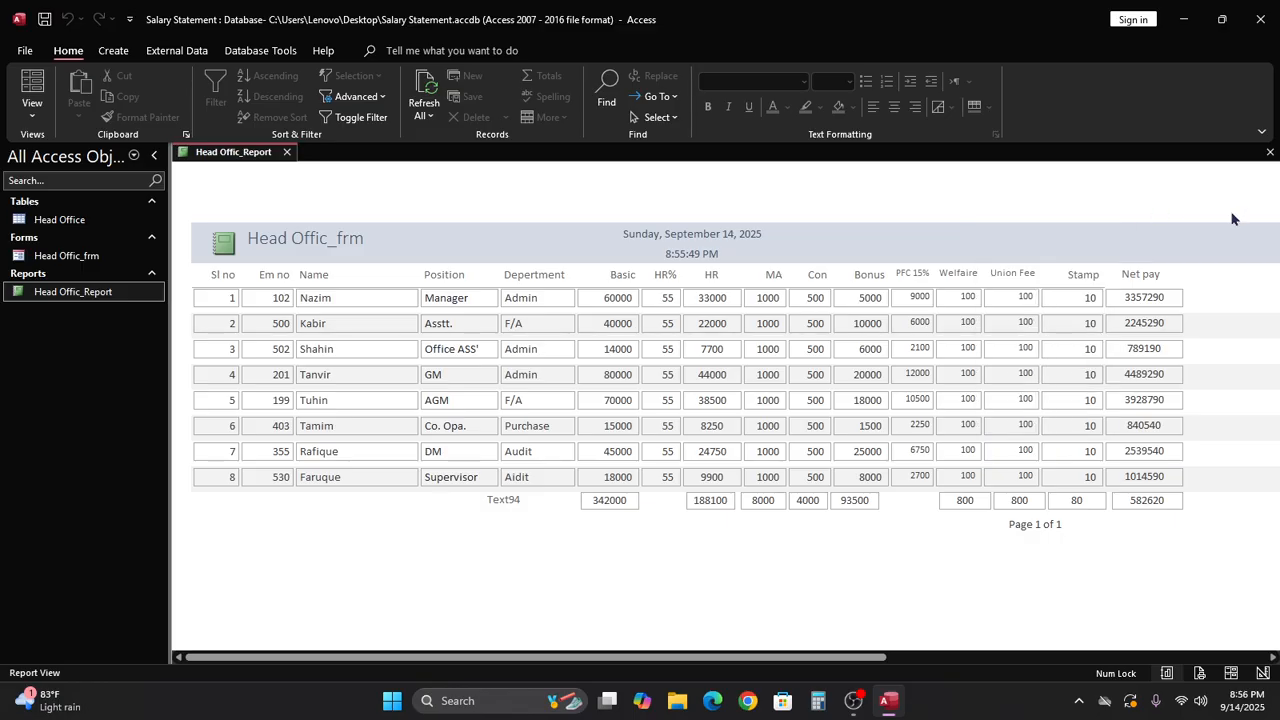
{"action": "left_click", "coordinate": [1270, 153]}
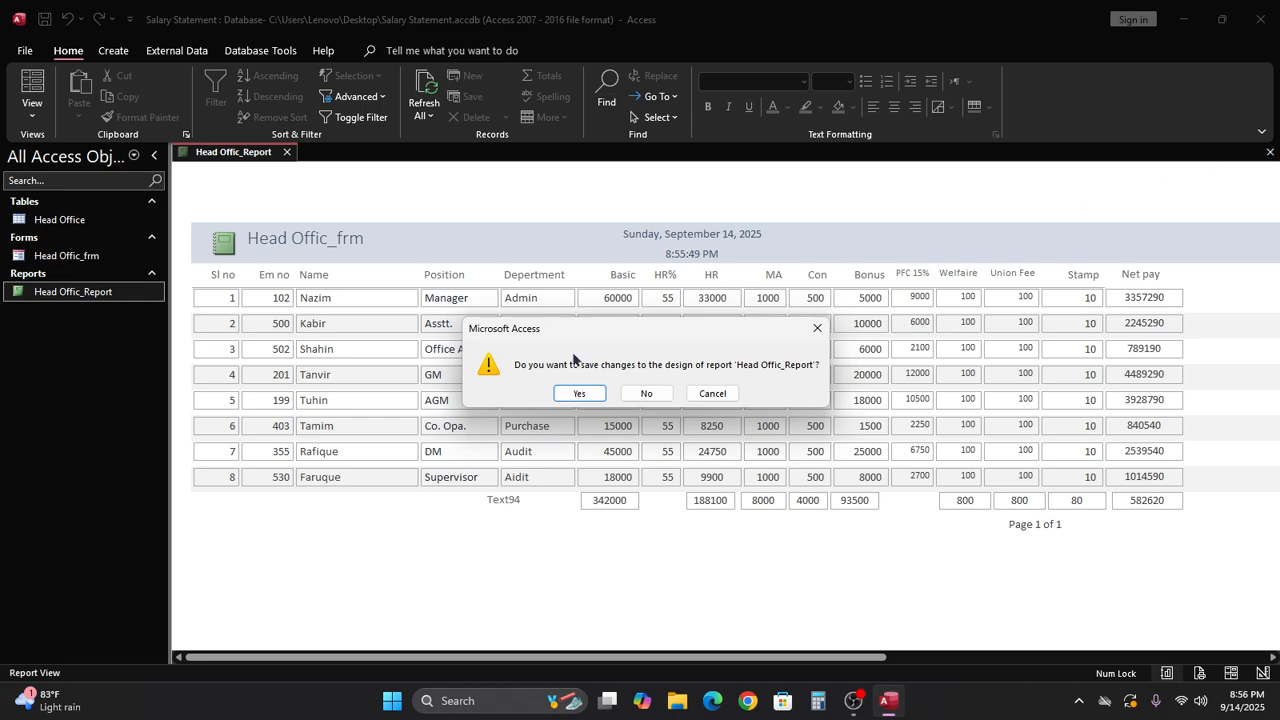
{"action": "left_click", "coordinate": [577, 393]}
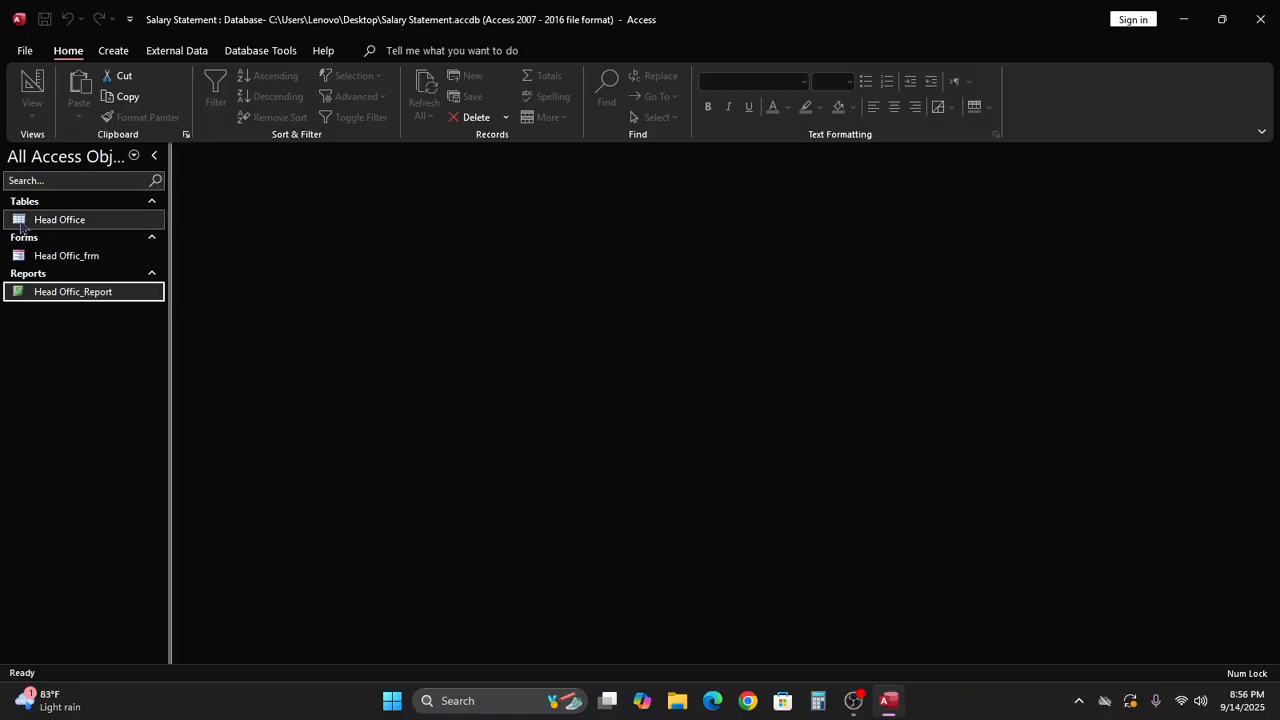
Step: Copy the Head Office table and paste it as a structure-only table named Copy Of Head Office
{"action": "right_click", "coordinate": [22, 222]}
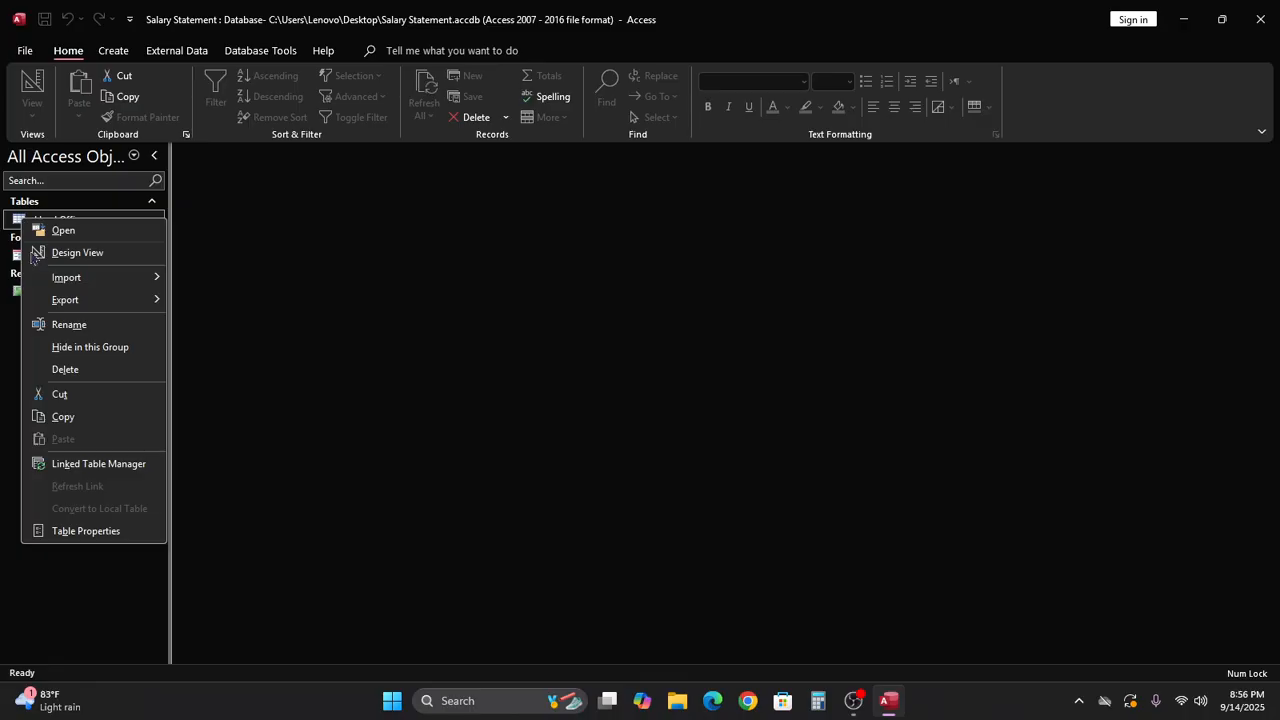
{"action": "left_click", "coordinate": [73, 418]}
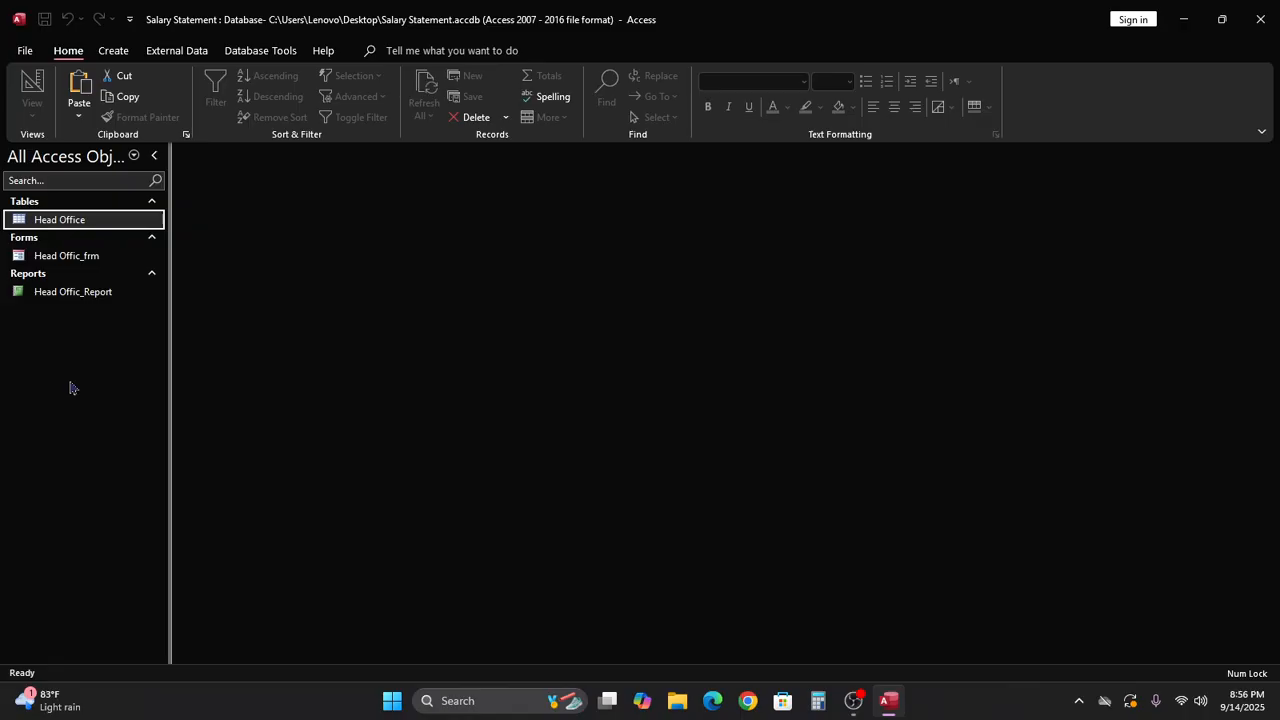
{"action": "right_click", "coordinate": [72, 386]}
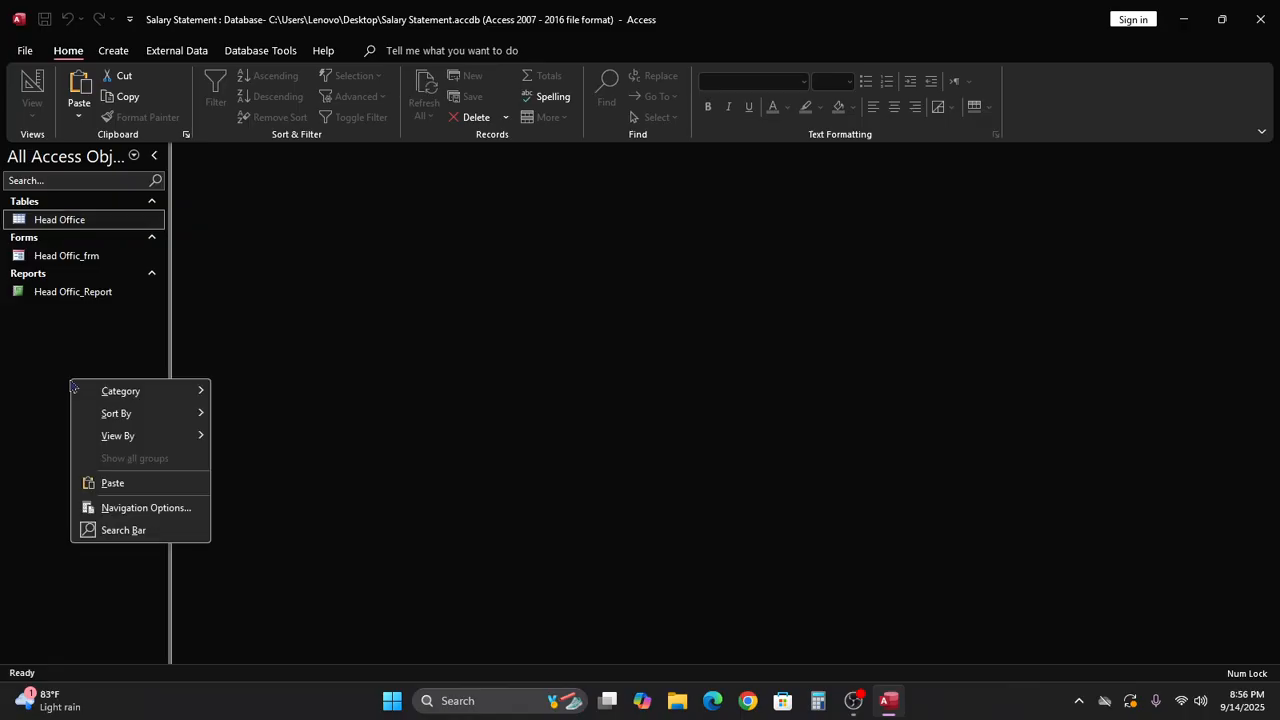
{"action": "left_click", "coordinate": [93, 483]}
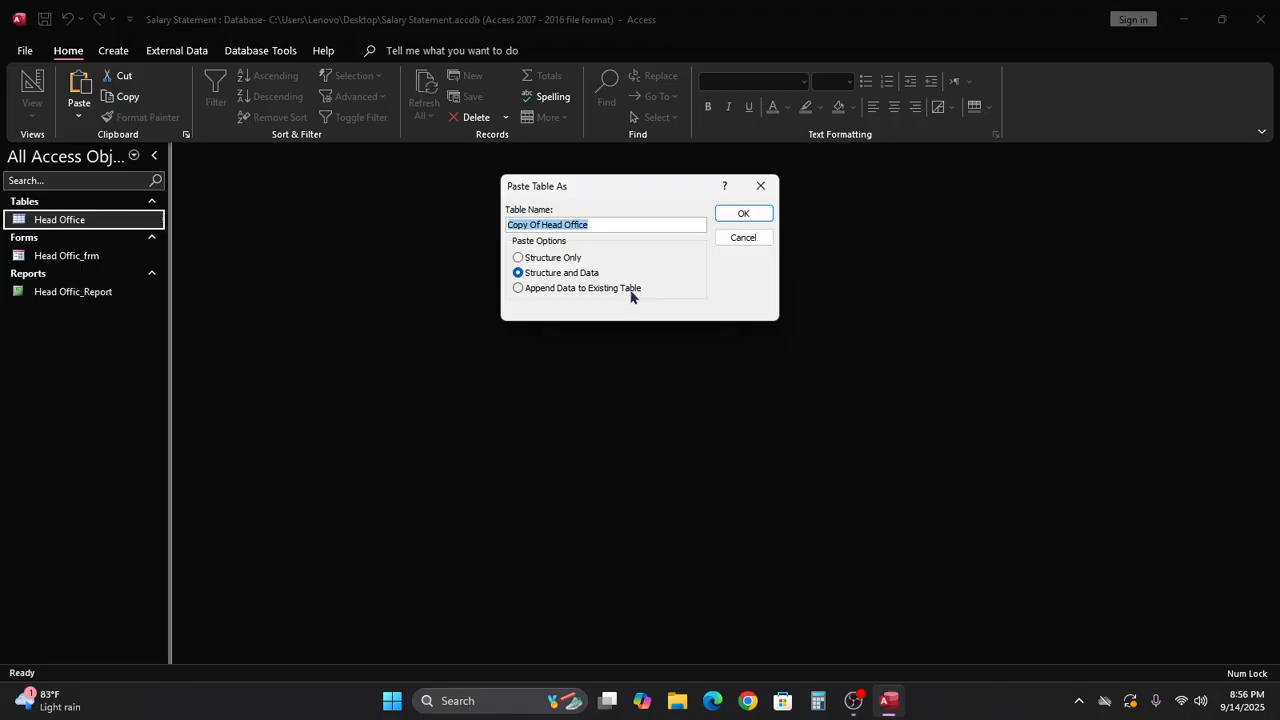
{"action": "left_click", "coordinate": [520, 258]}
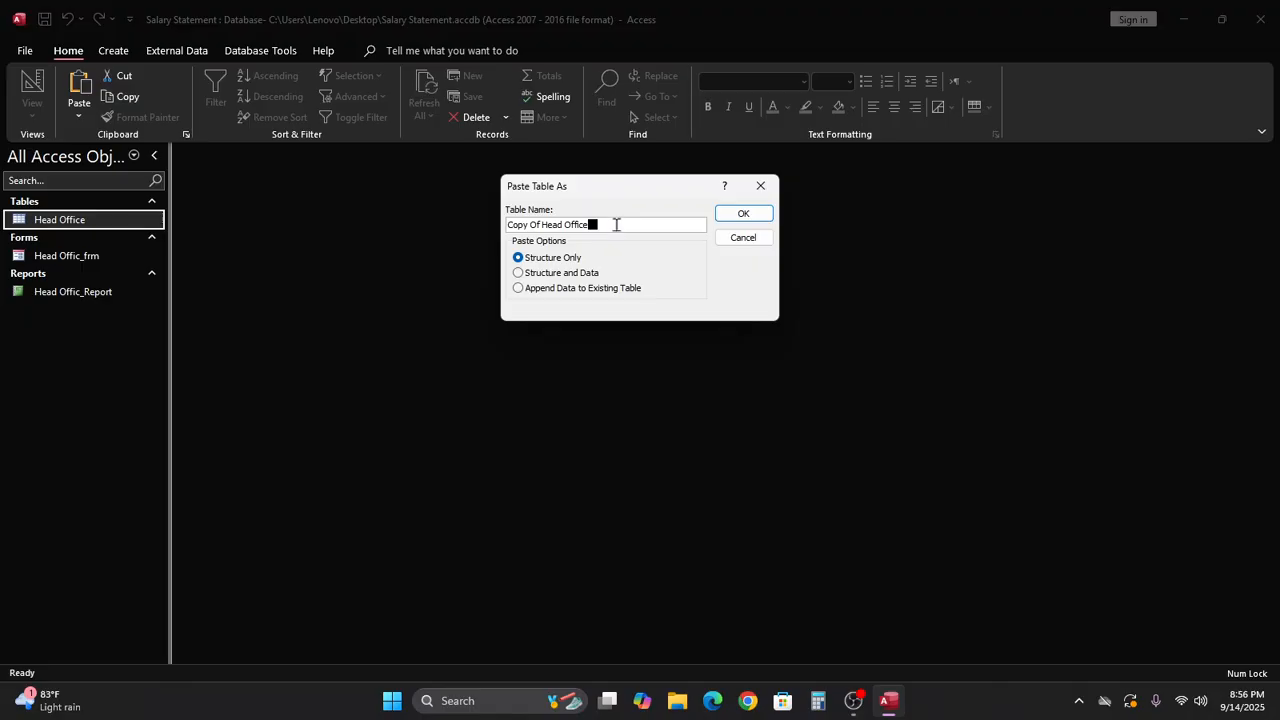
{"action": "left_click_drag", "start_coordinate": [616, 224], "coordinate": [505, 224]}
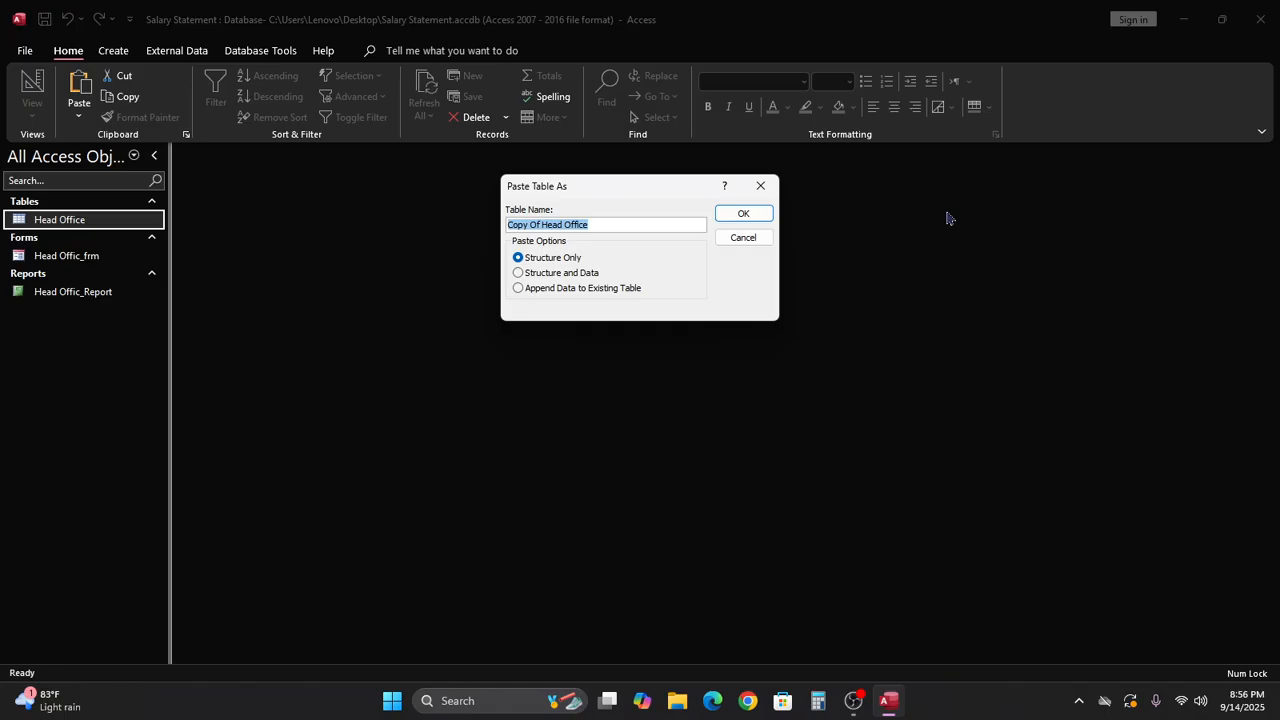
{"action": "key", "text": "Return"}
{"action": "key", "text": "alt"}
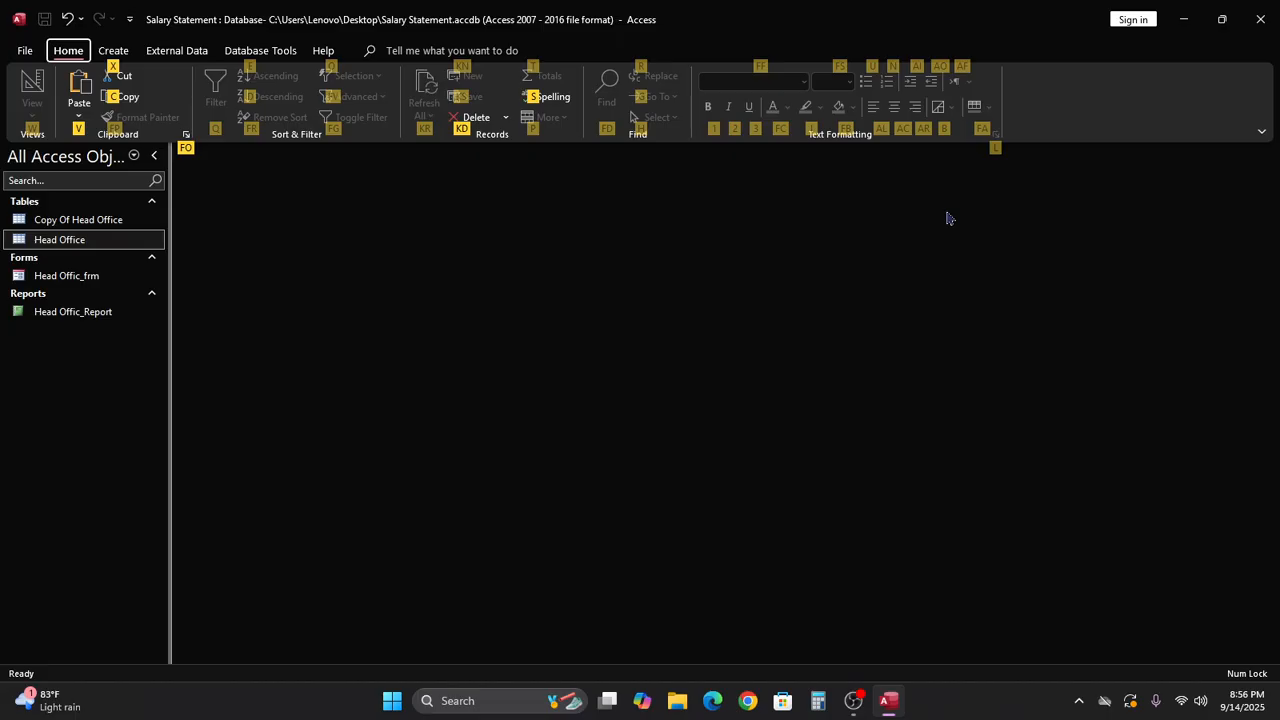
{"action": "key", "text": "k"}
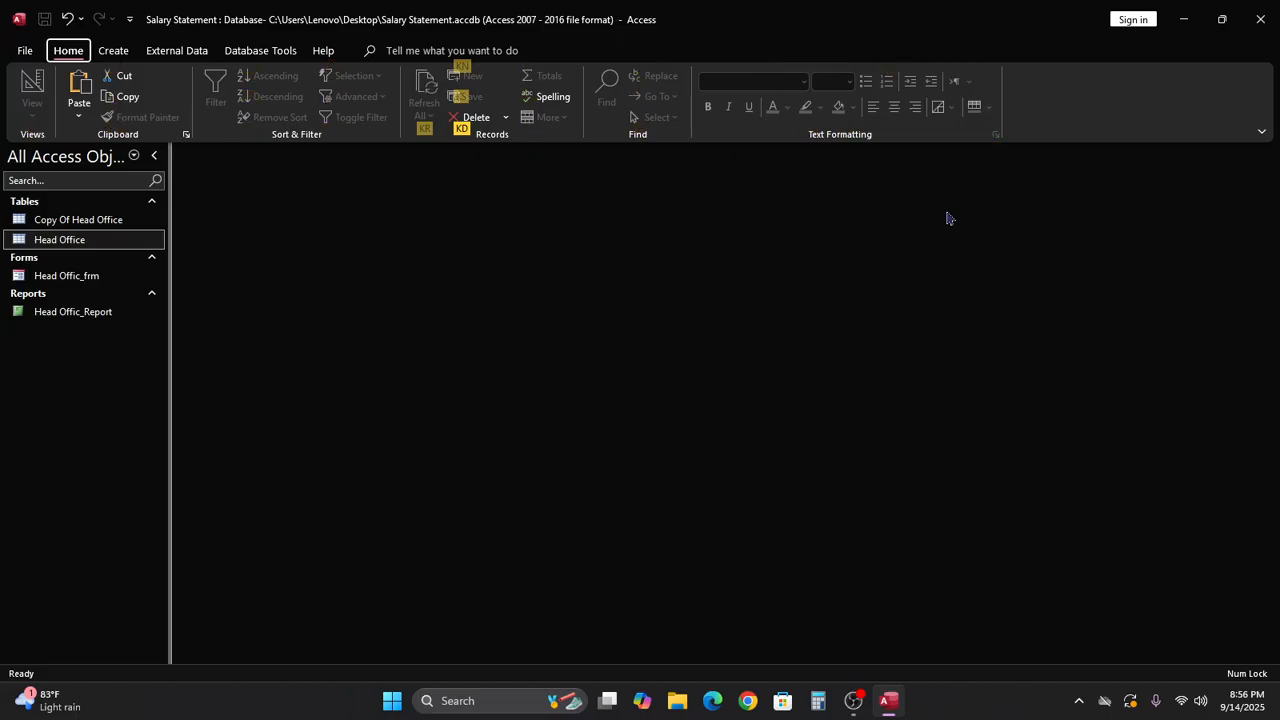
{"action": "right_click", "coordinate": [34, 226]}
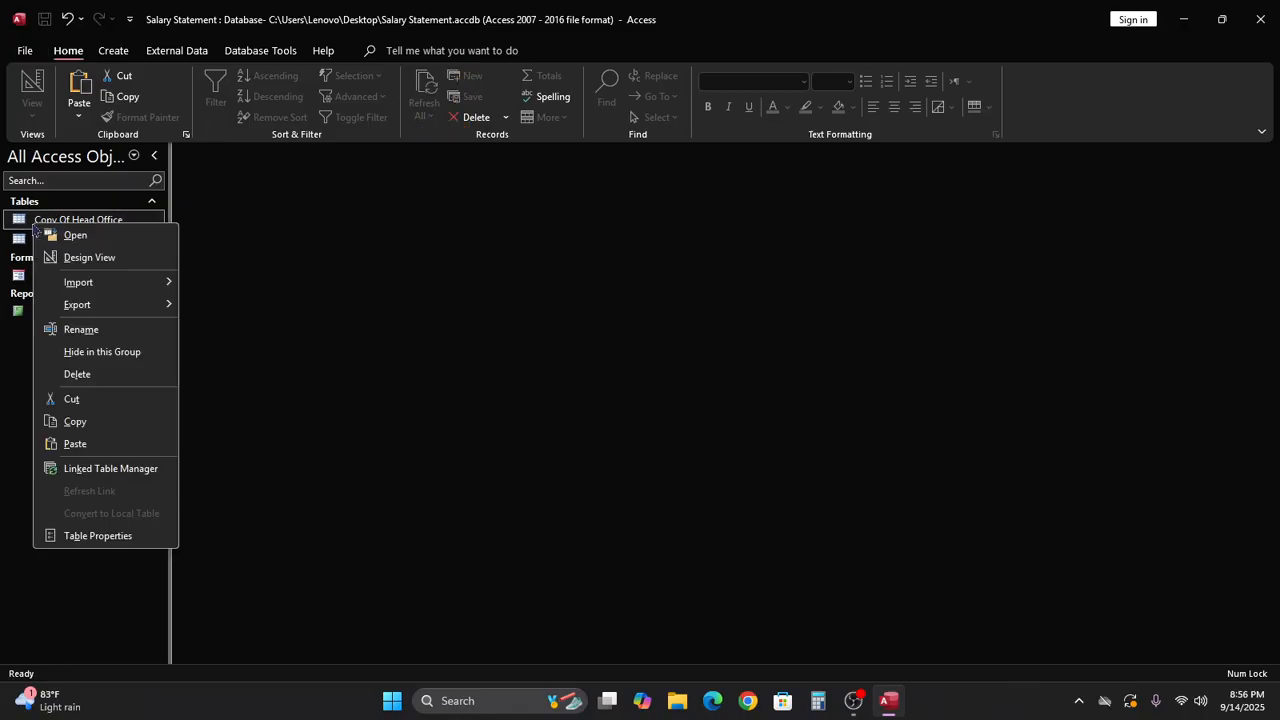
{"action": "left_click", "coordinate": [99, 536]}
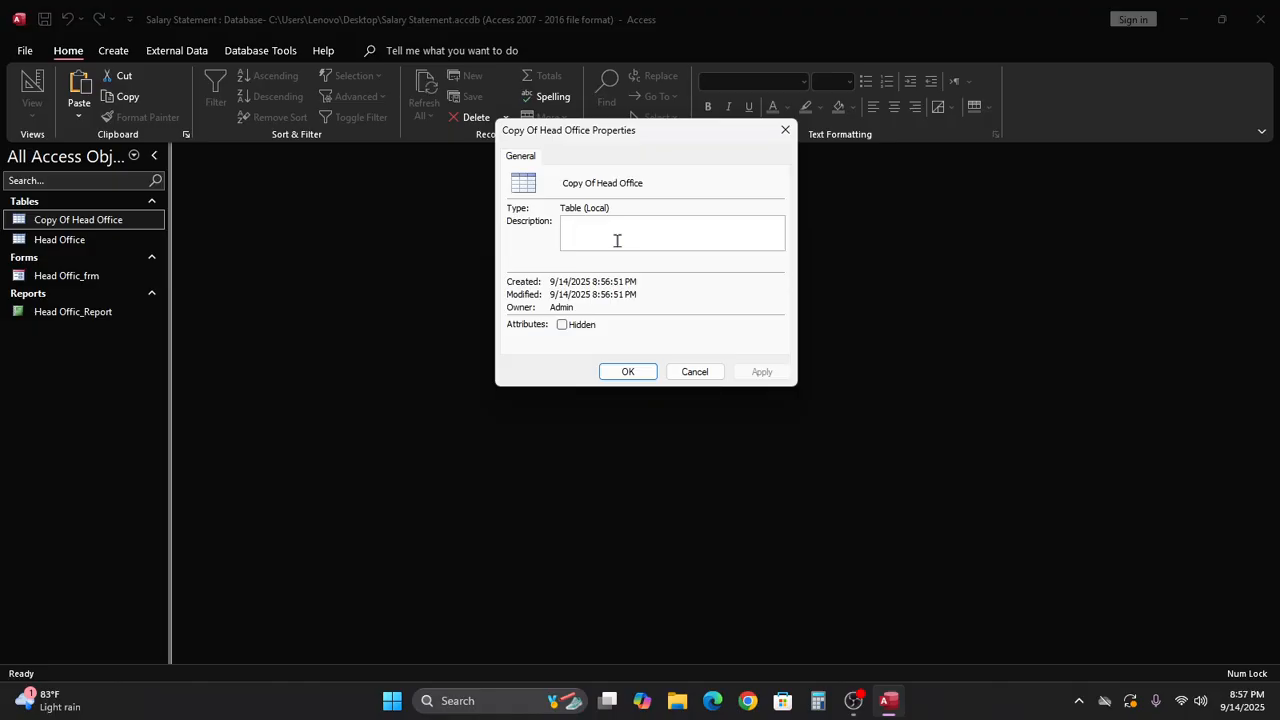
{"action": "left_click", "coordinate": [694, 371]}
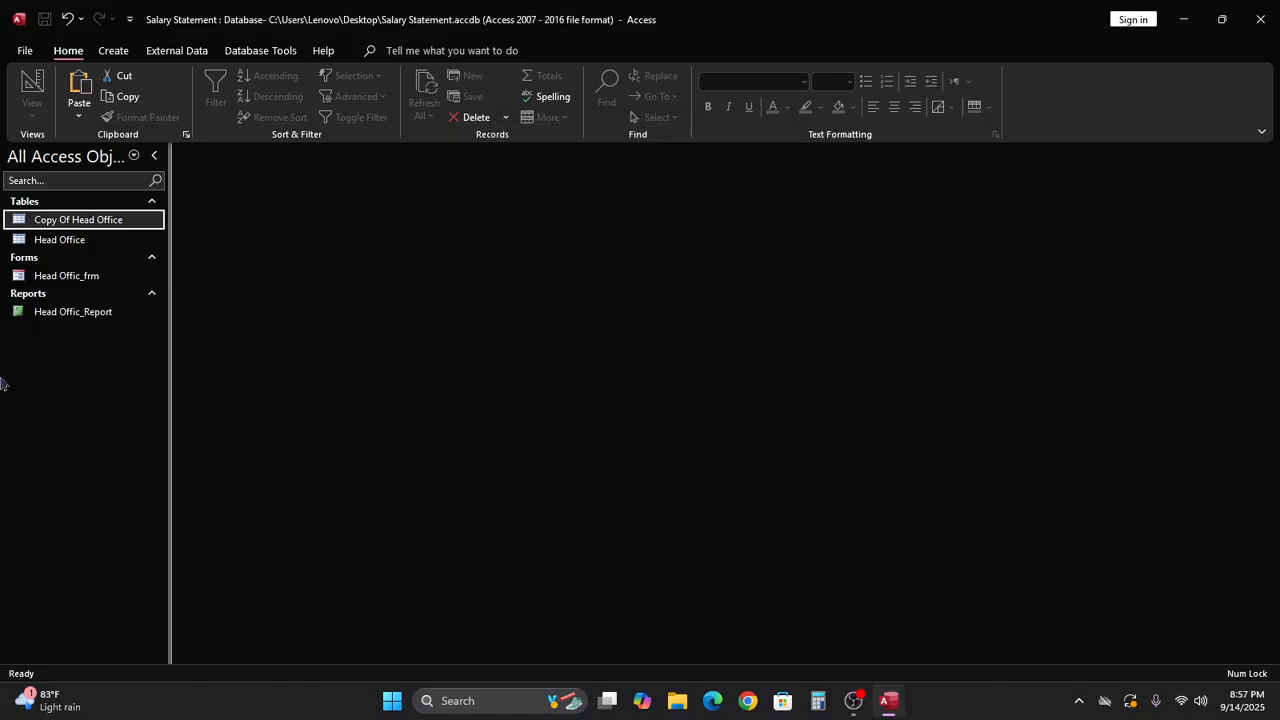
Step: Rename the Copy Of Head Office table as Dhaka Industry
{"action": "right_click", "coordinate": [22, 224]}
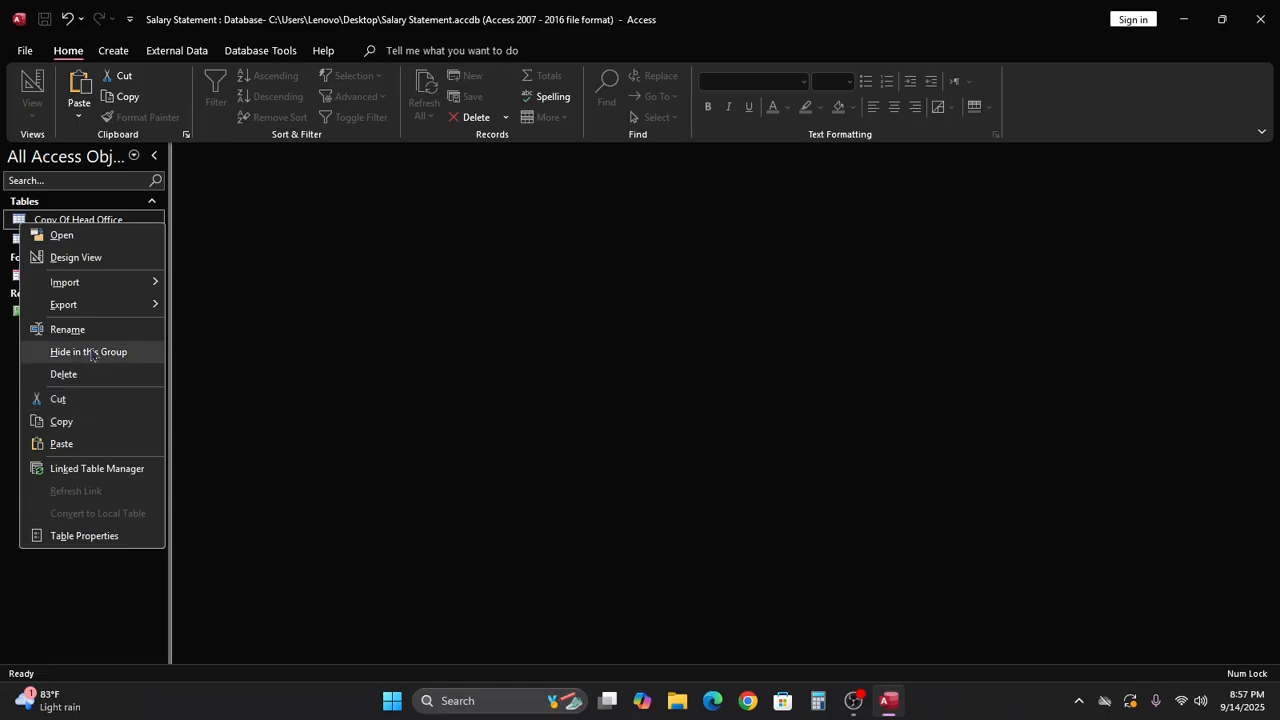
{"action": "left_click", "coordinate": [68, 329]}
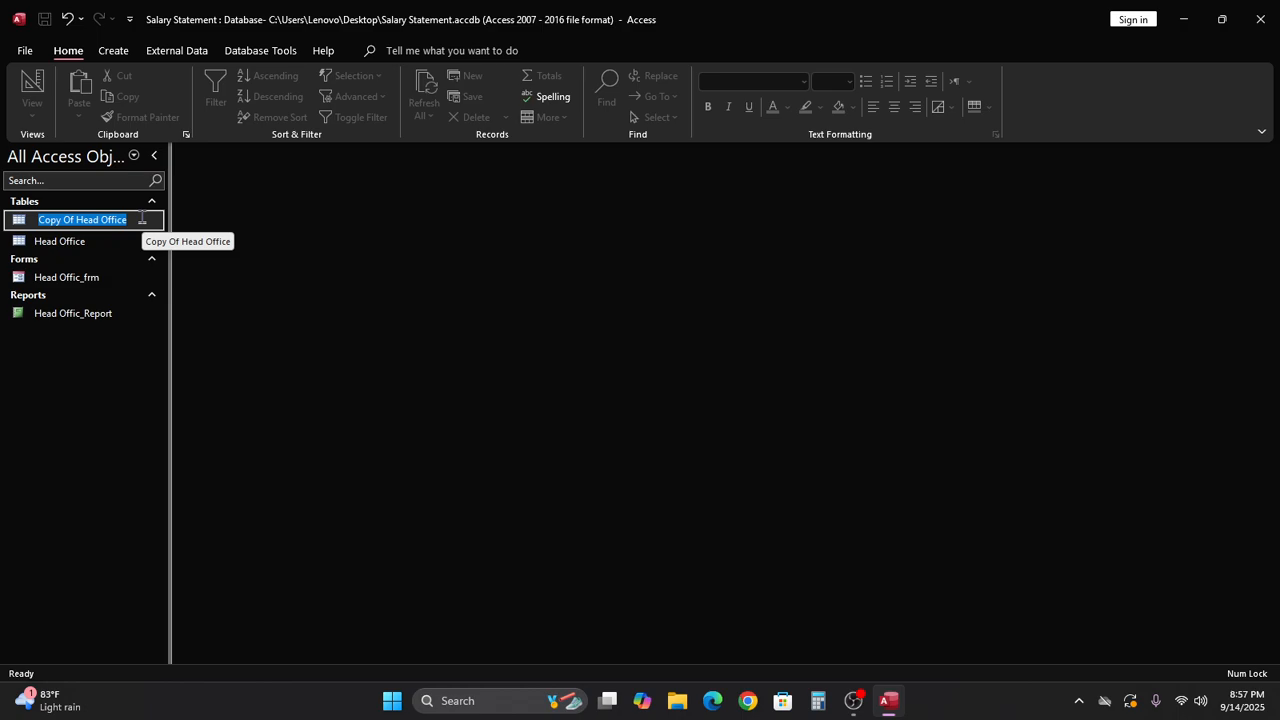
{"action": "type", "text": "D"}
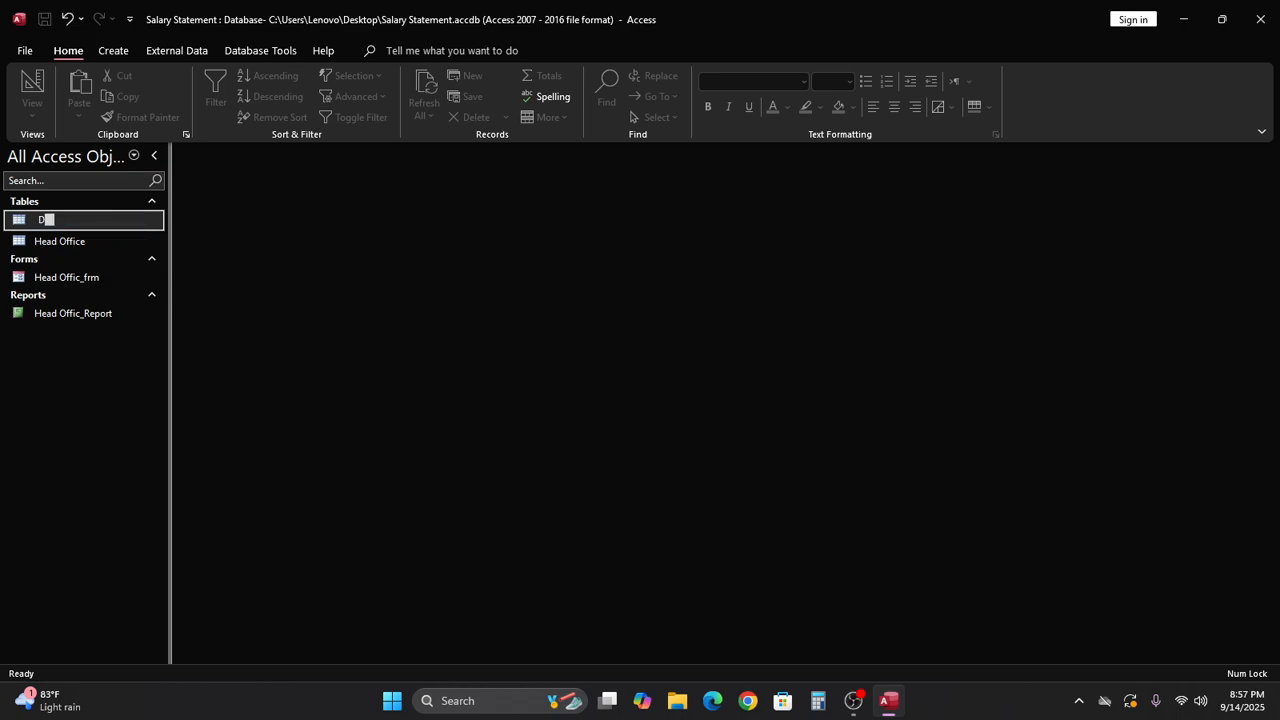
{"action": "type", "text": "haka"}
{"action": "type", "text": "Industry"}
{"action": "key", "text": "Return"}
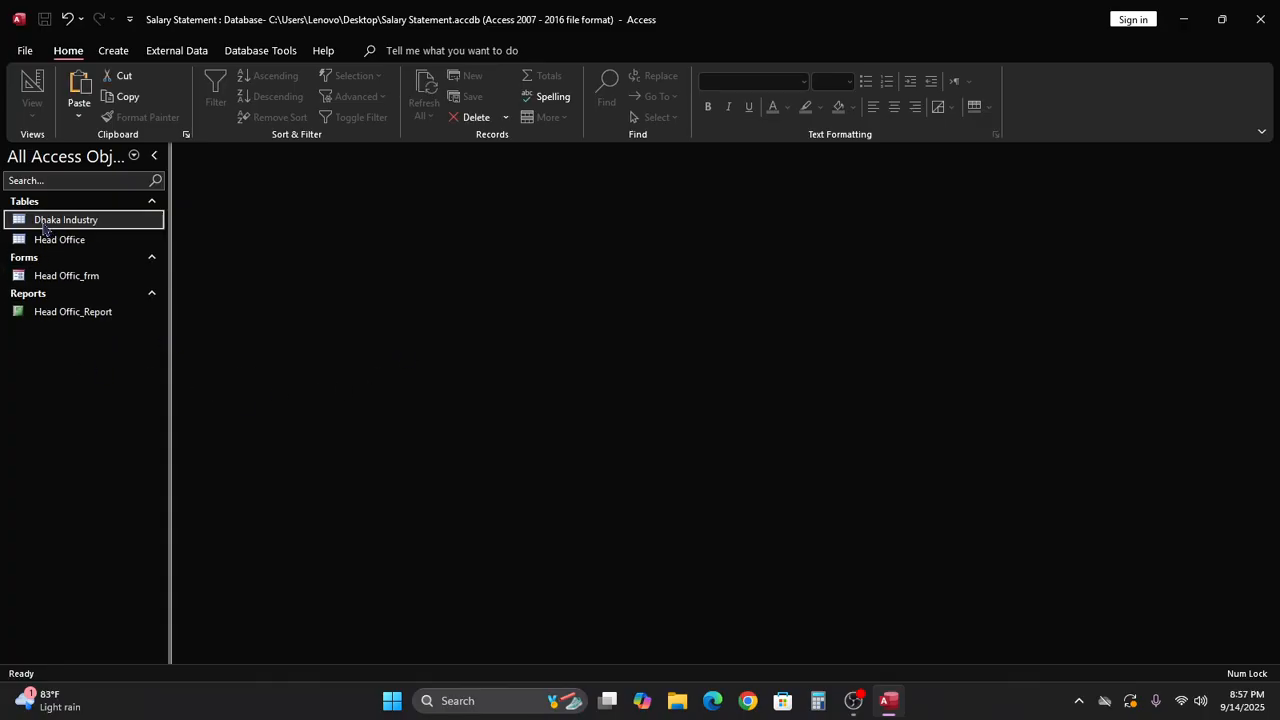
Step: Open the Dhaka Industry table and switch it to Design View
{"action": "double_click", "coordinate": [24, 224]}
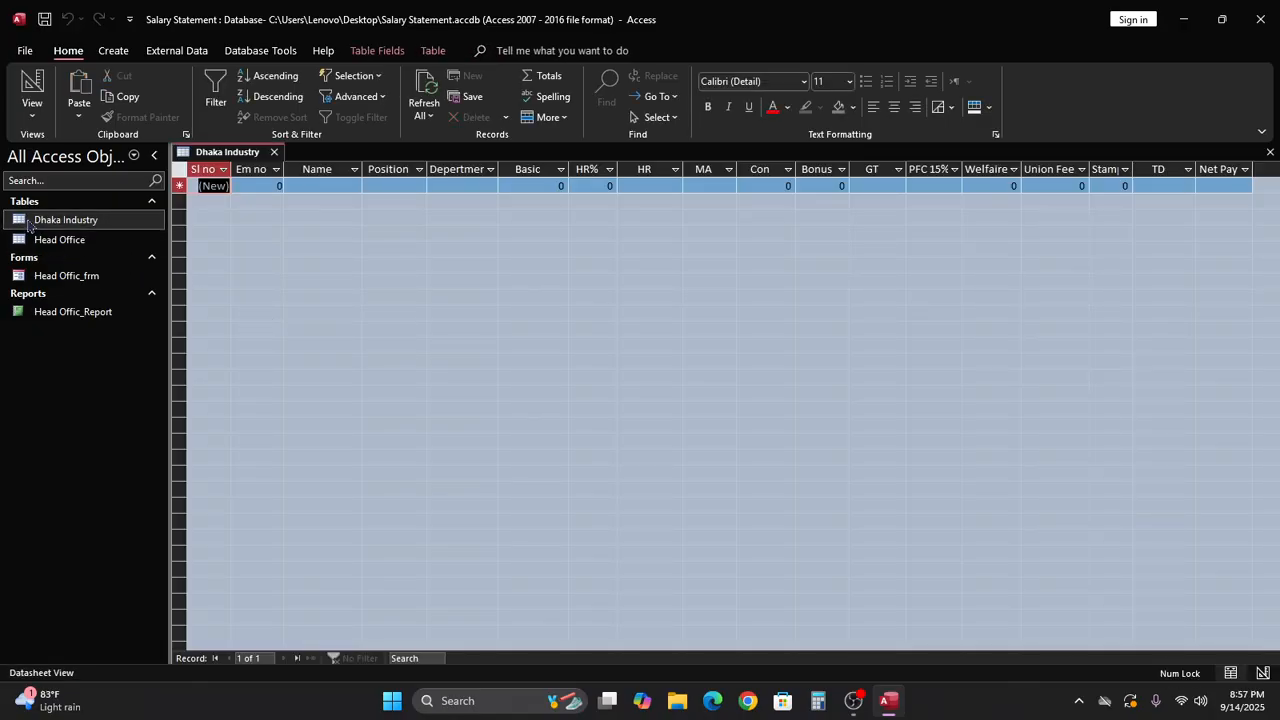
{"action": "right_click", "coordinate": [20, 224]}
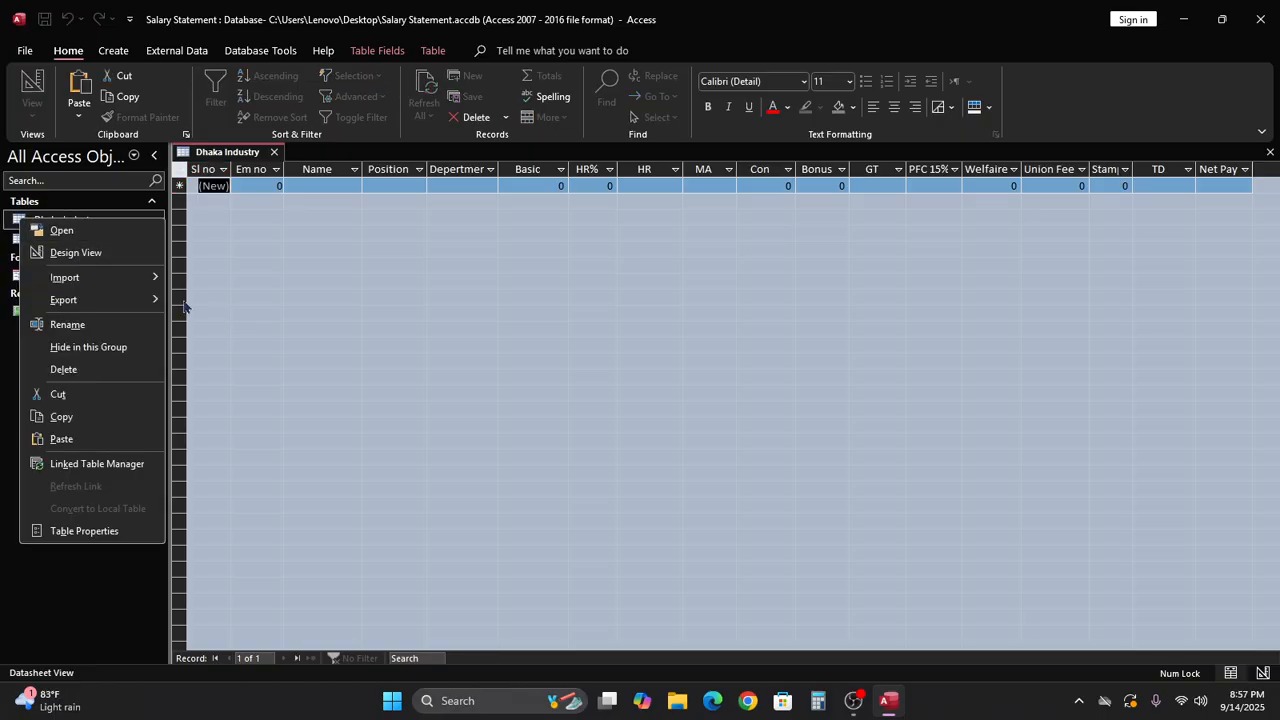
{"action": "left_click", "coordinate": [80, 252]}
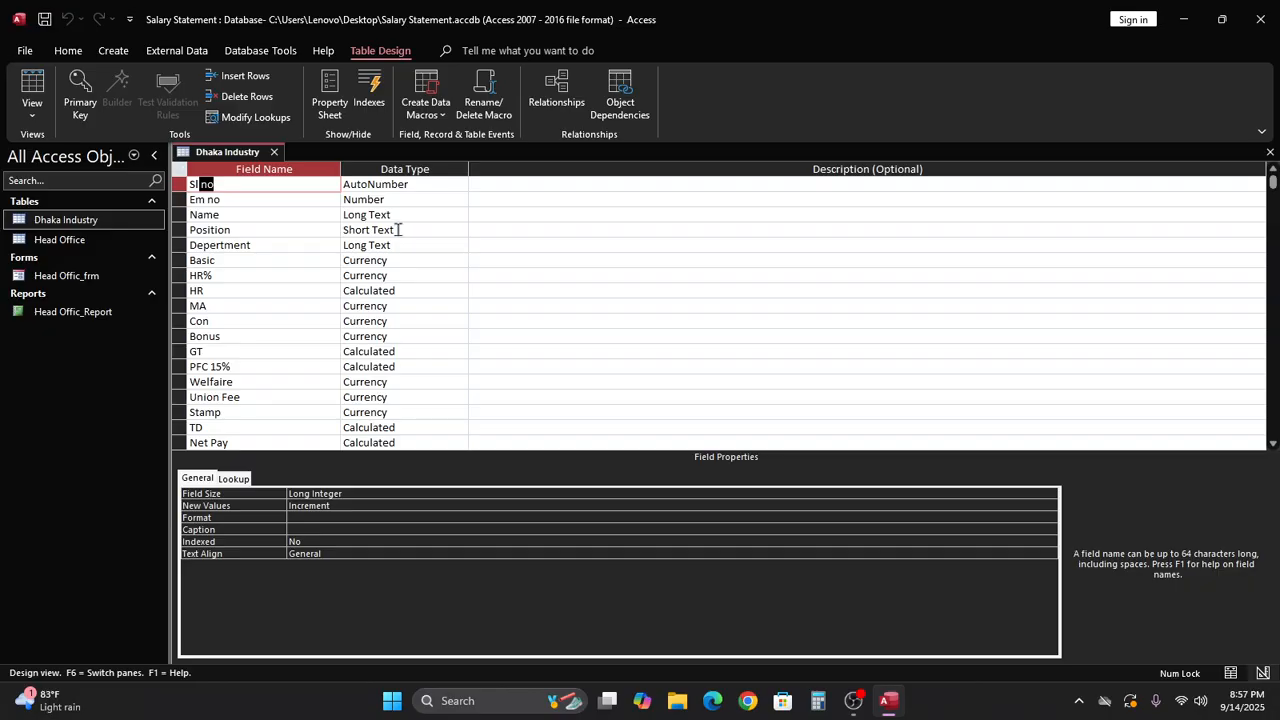
Step: Start the Lookup Wizard for the Position field, getting its values from the Dhaka Industry table
{"action": "left_click", "coordinate": [445, 228]}
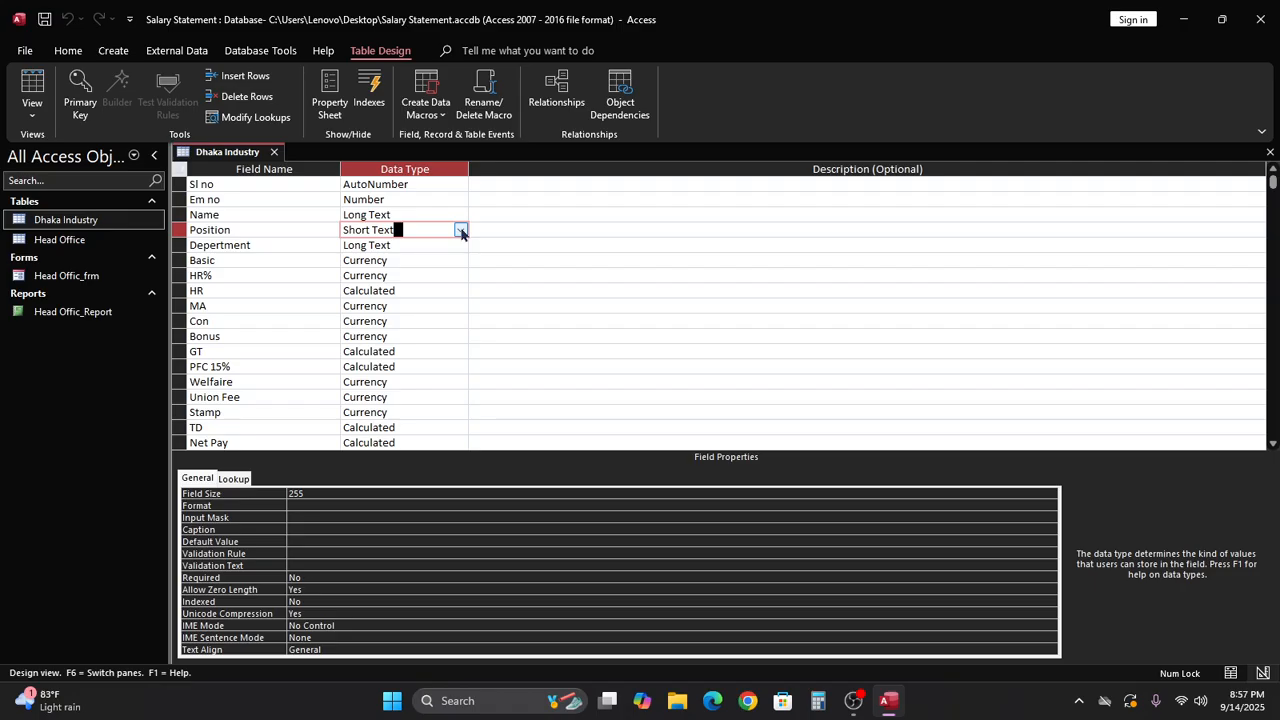
{"action": "left_click", "coordinate": [461, 231]}
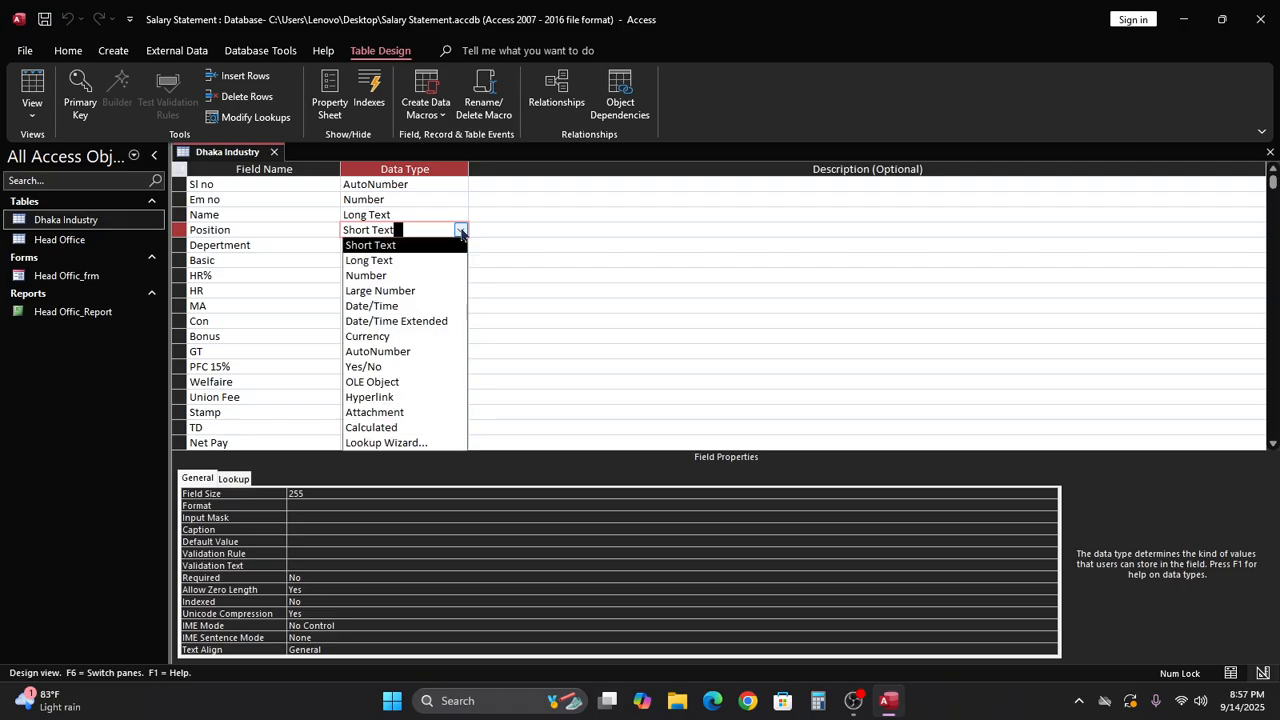
{"action": "left_click", "coordinate": [397, 446]}
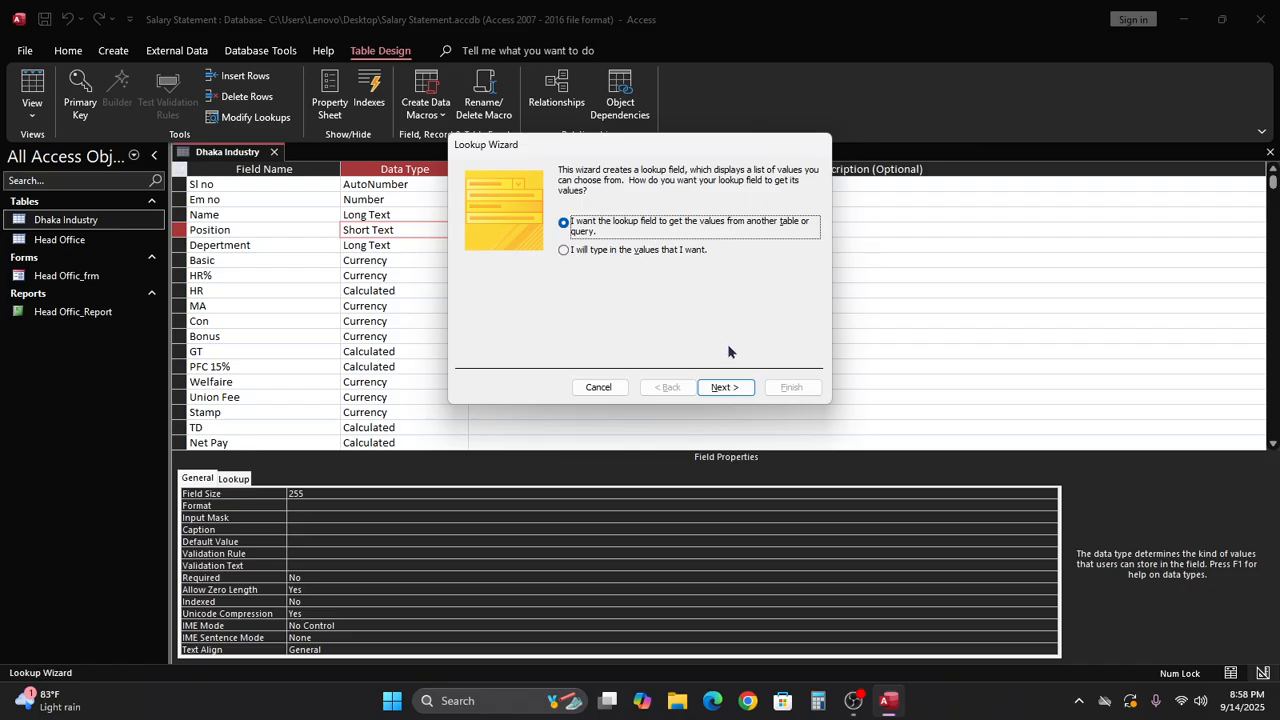
{"action": "left_click", "coordinate": [722, 387]}
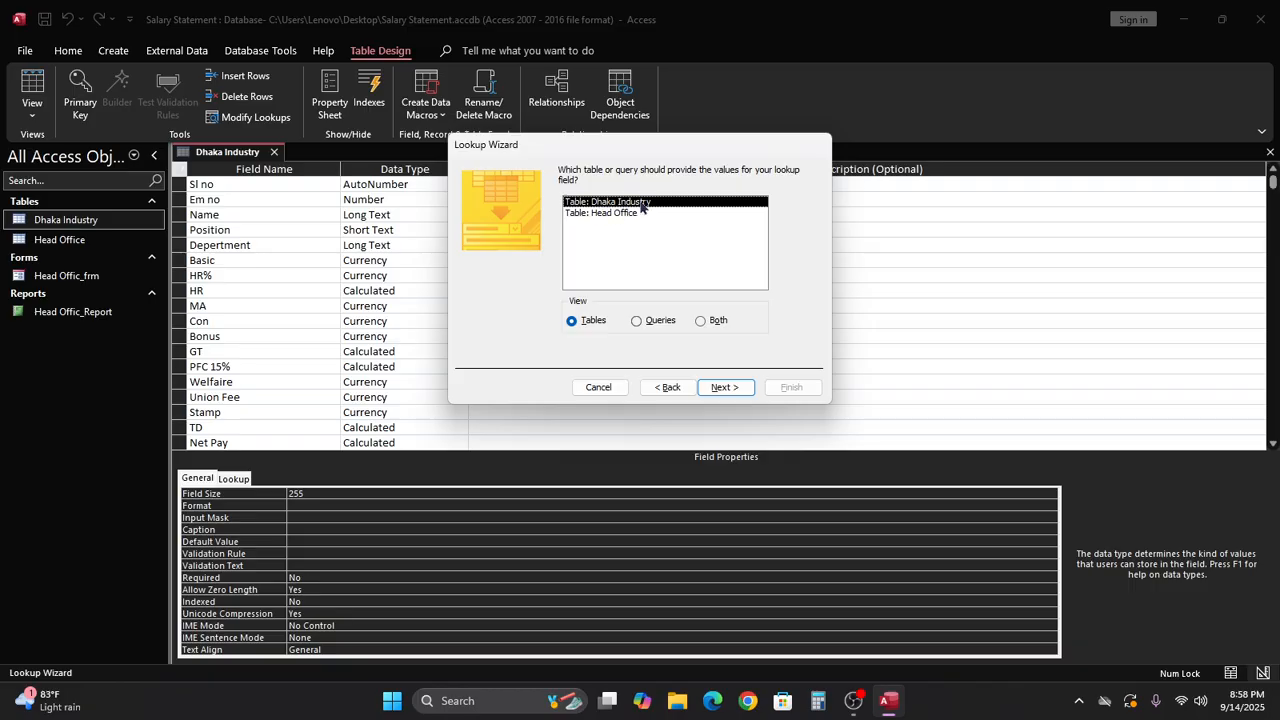
{"action": "left_click", "coordinate": [724, 387]}
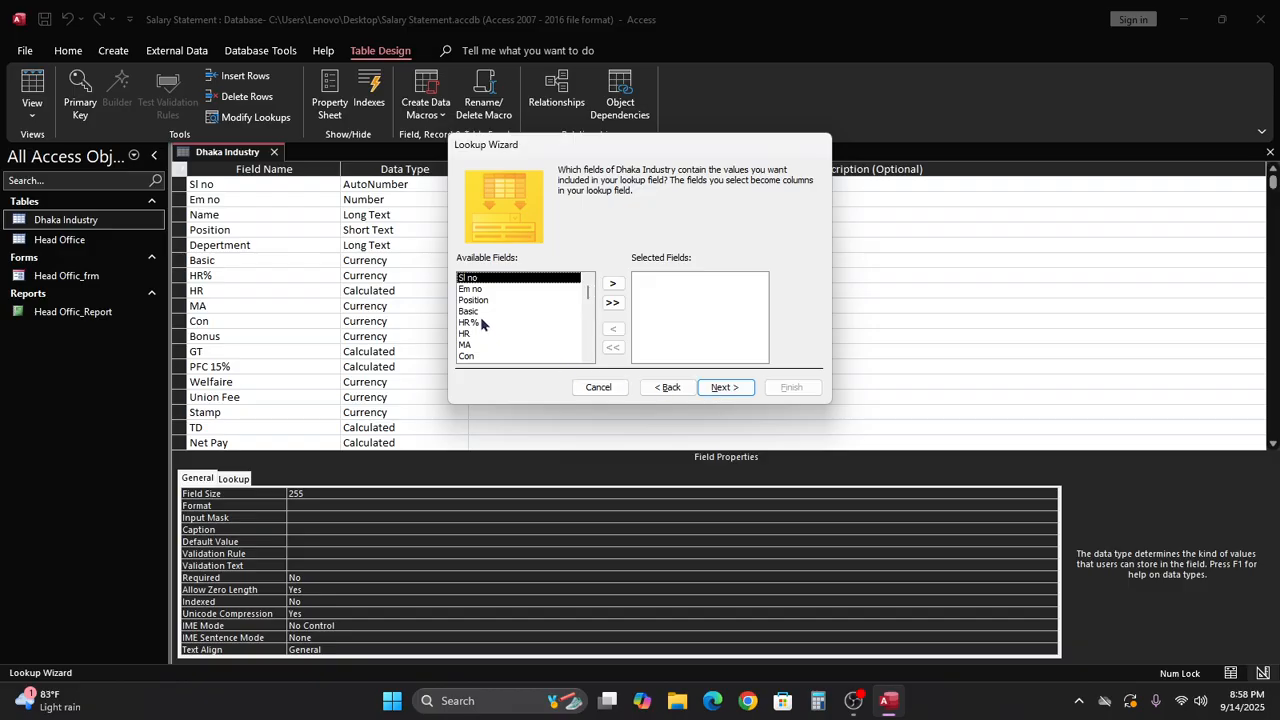
Step: Add Position as the only lookup column and leave the list's sort order unset
{"action": "left_click", "coordinate": [479, 302]}
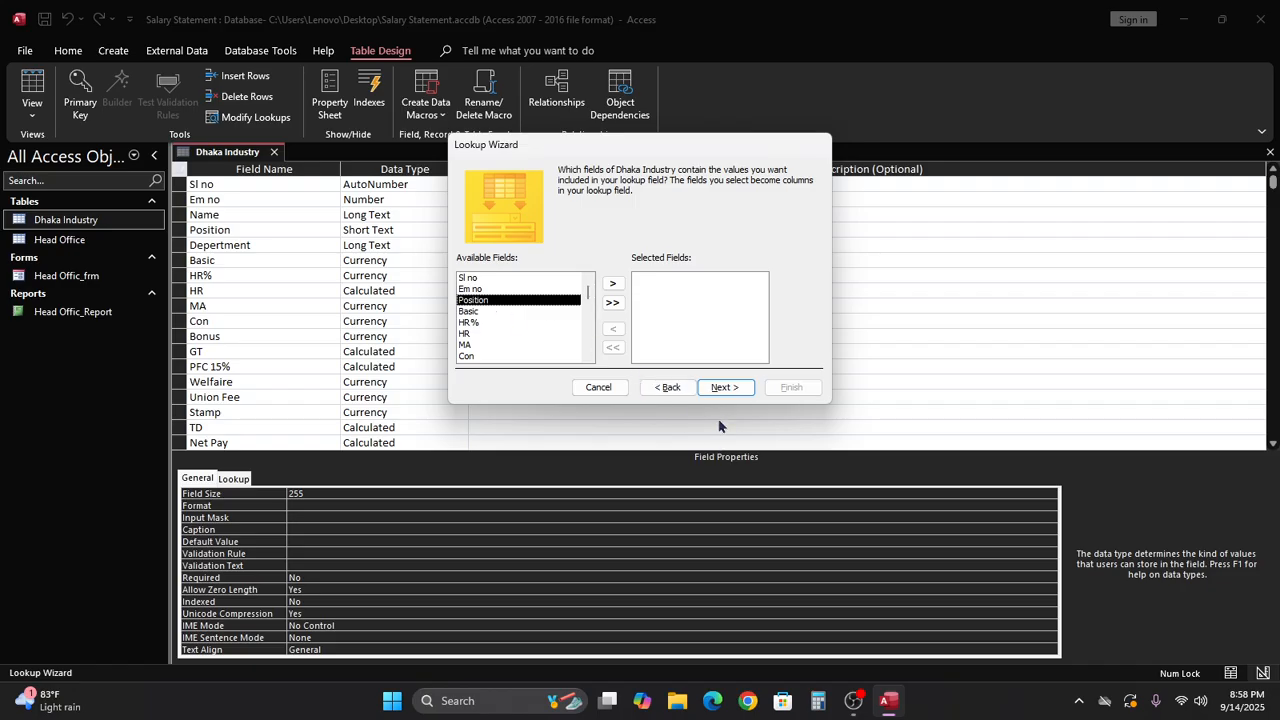
{"action": "left_click", "coordinate": [724, 388]}
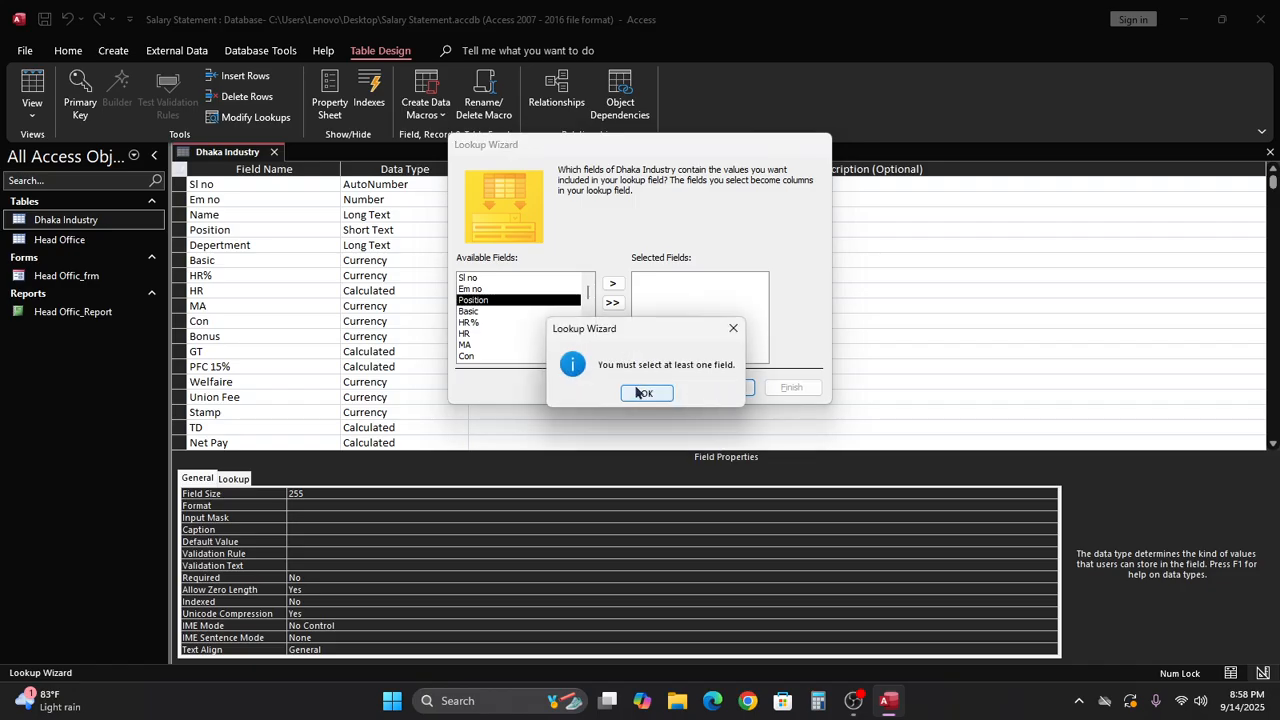
{"action": "left_click", "coordinate": [644, 395]}
{"action": "left_click", "coordinate": [613, 283]}
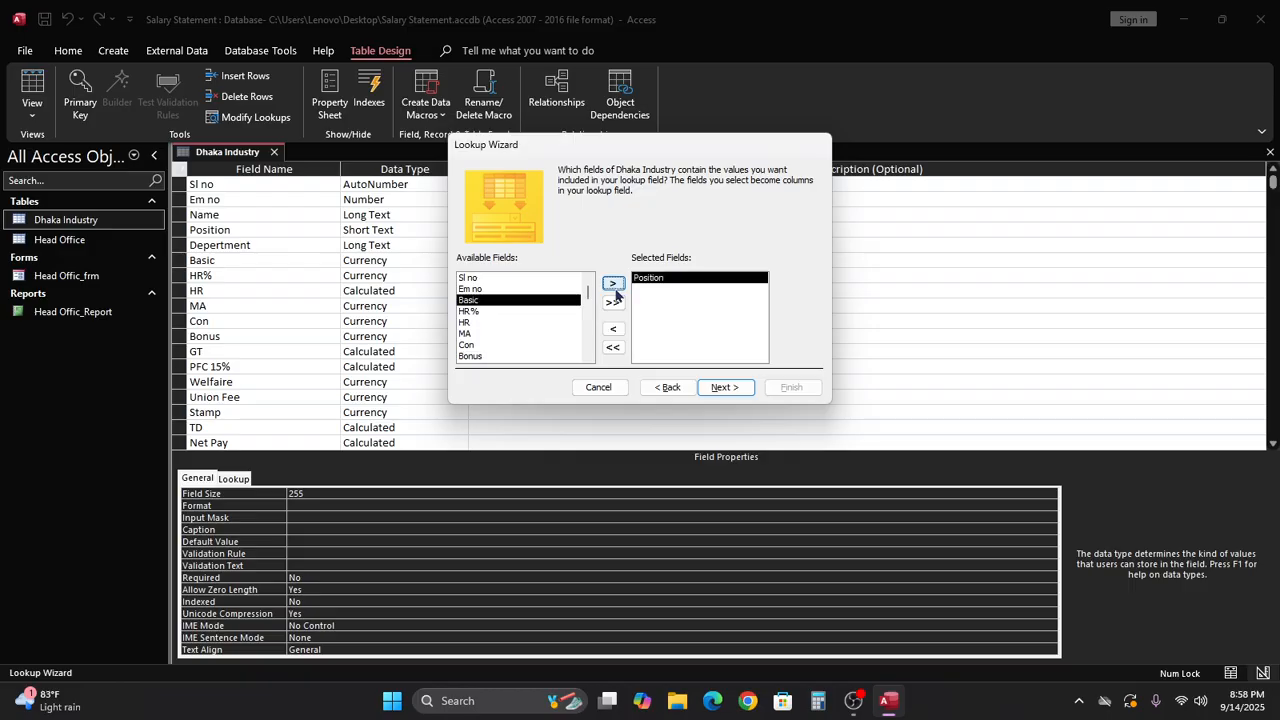
{"action": "left_click", "coordinate": [722, 388]}
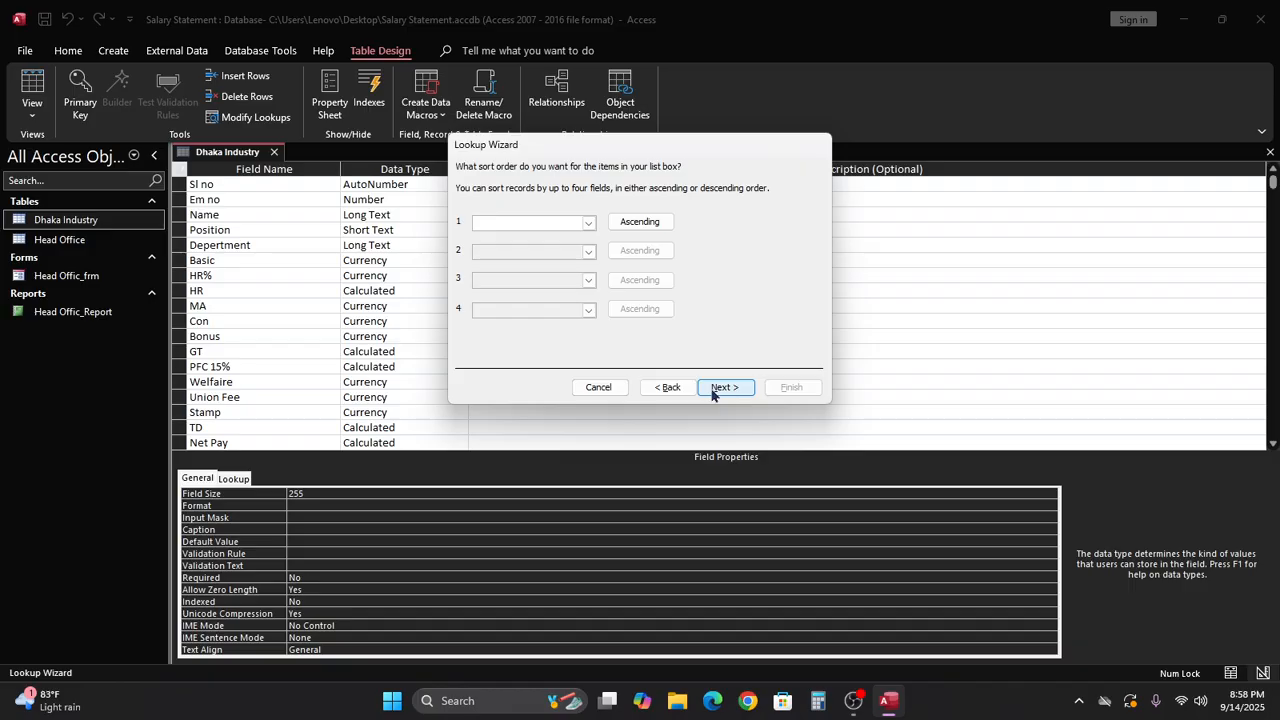
{"action": "left_click", "coordinate": [722, 388]}
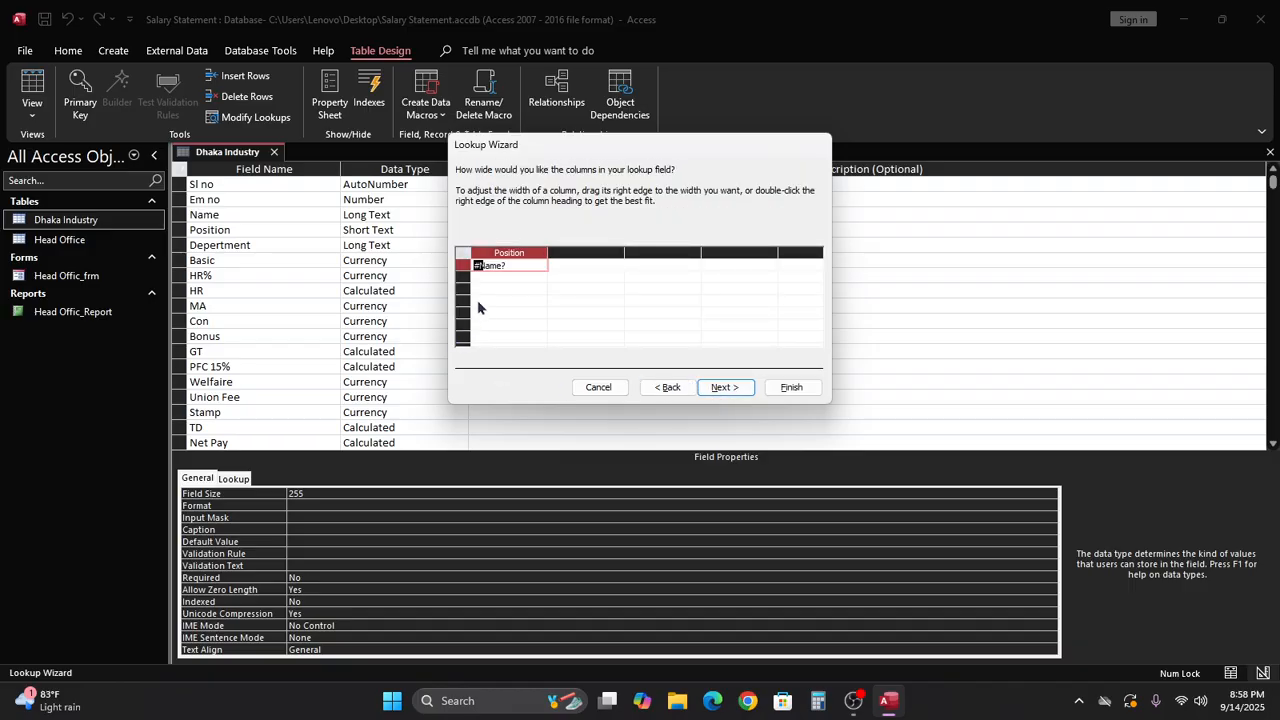
Step: Finish the lookup with the default column width and the label Position, and save the table
{"action": "left_click", "coordinate": [514, 262]}
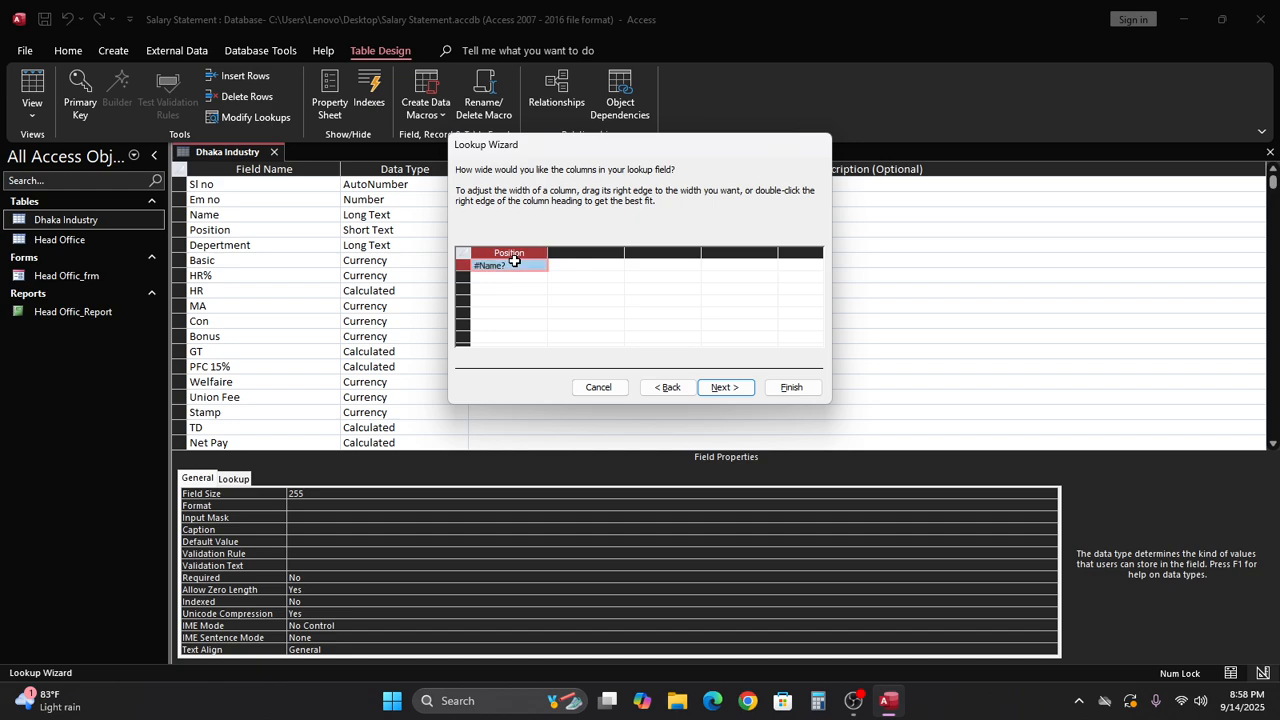
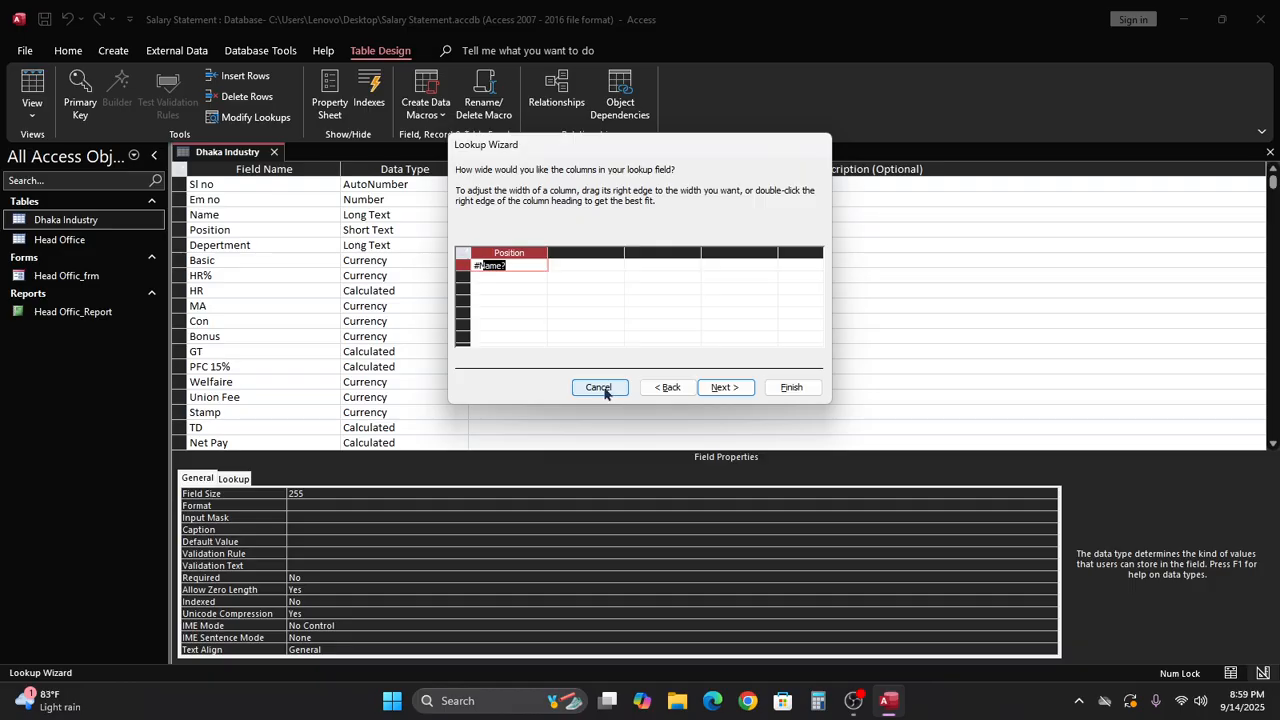
{"action": "left_click", "coordinate": [729, 392]}
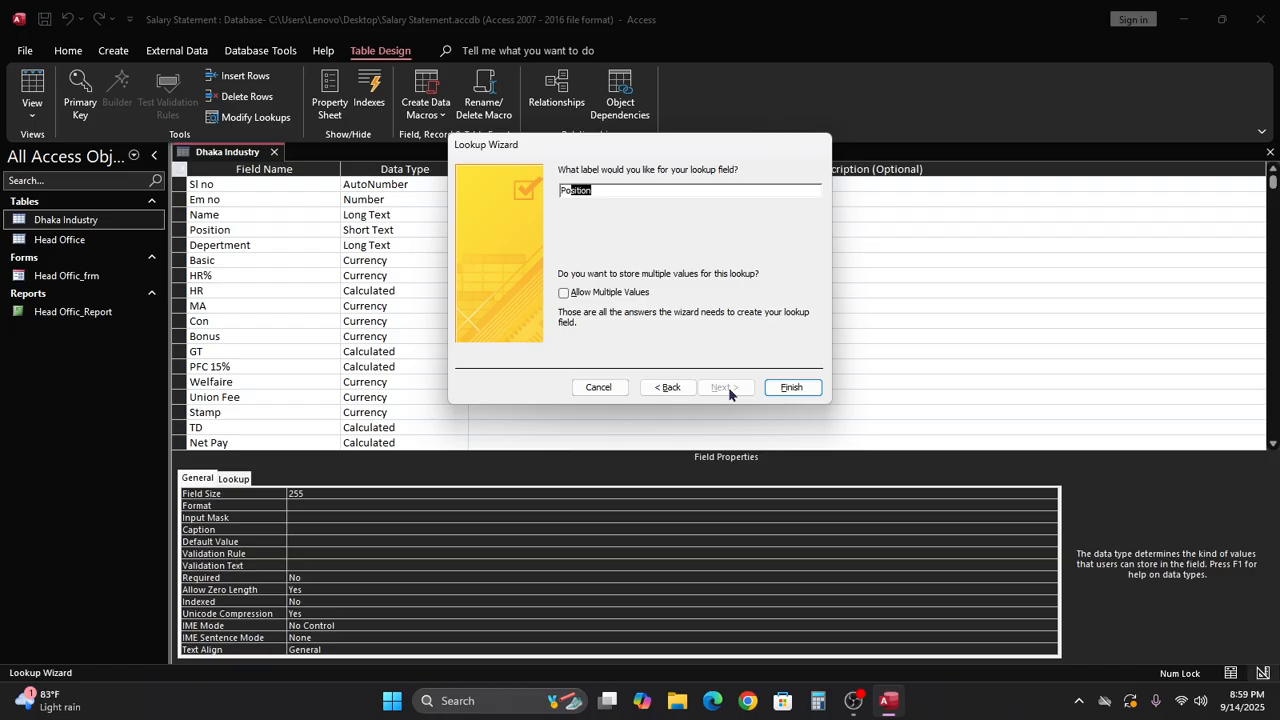
{"action": "left_click", "coordinate": [791, 388]}
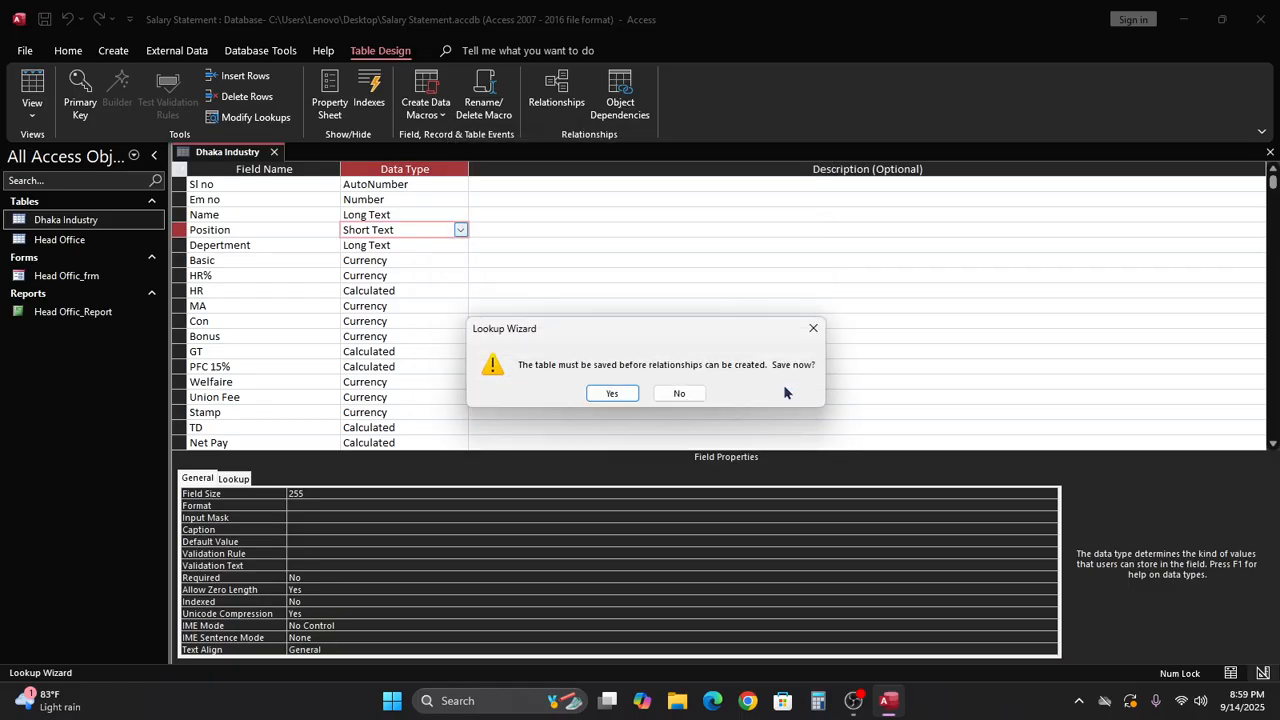
{"action": "left_click", "coordinate": [608, 394]}
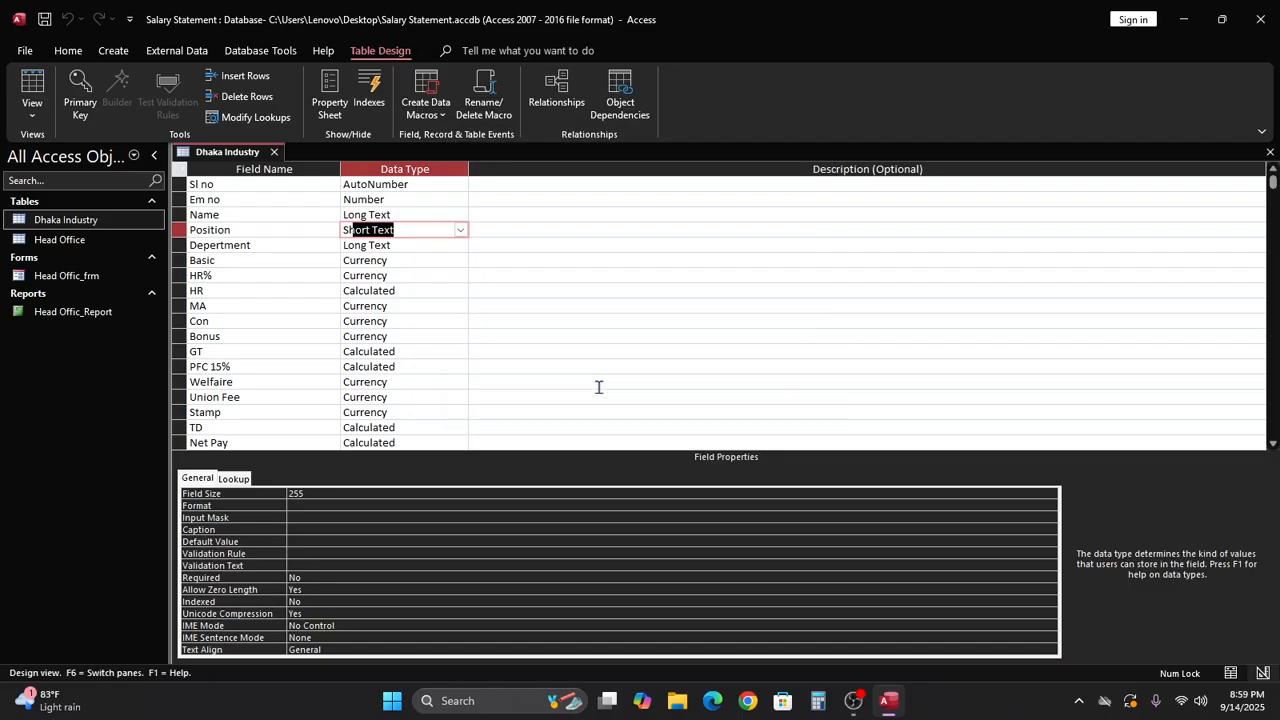
Step: Try to run the Lookup Wizard again on the Position field
{"action": "left_click", "coordinate": [460, 231]}
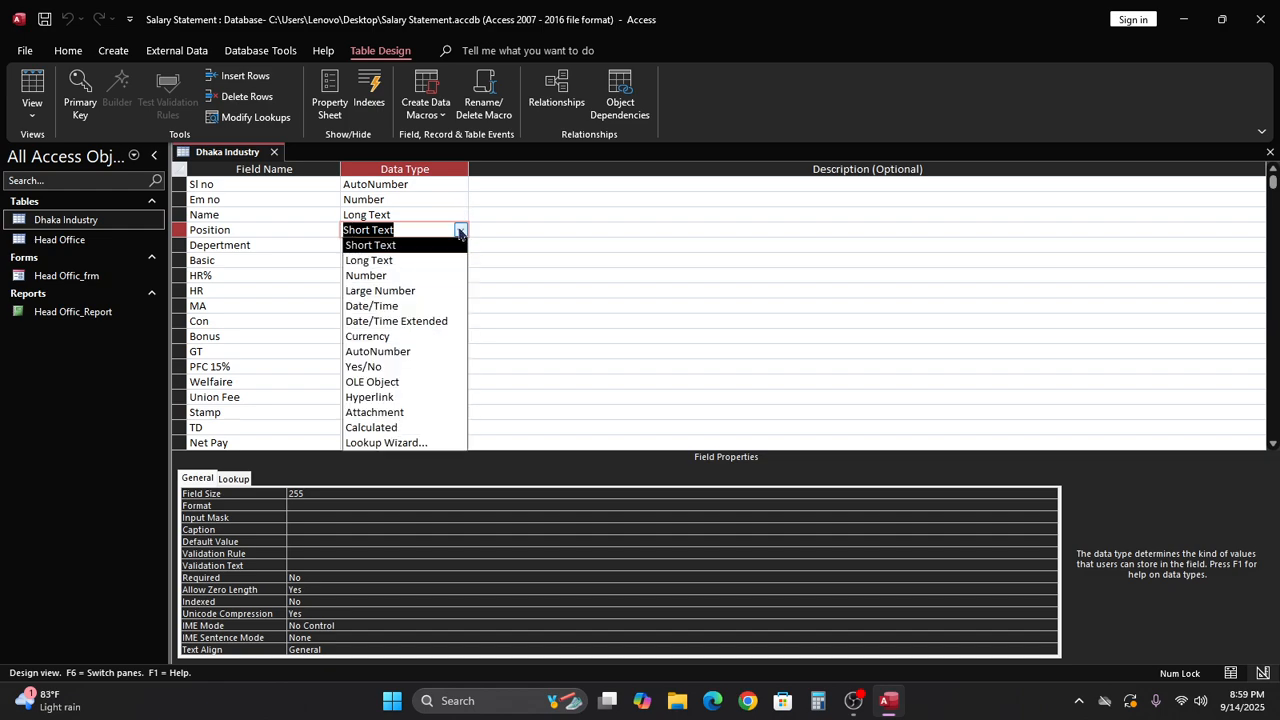
{"action": "left_click", "coordinate": [405, 443]}
{"action": "left_click", "coordinate": [650, 395]}
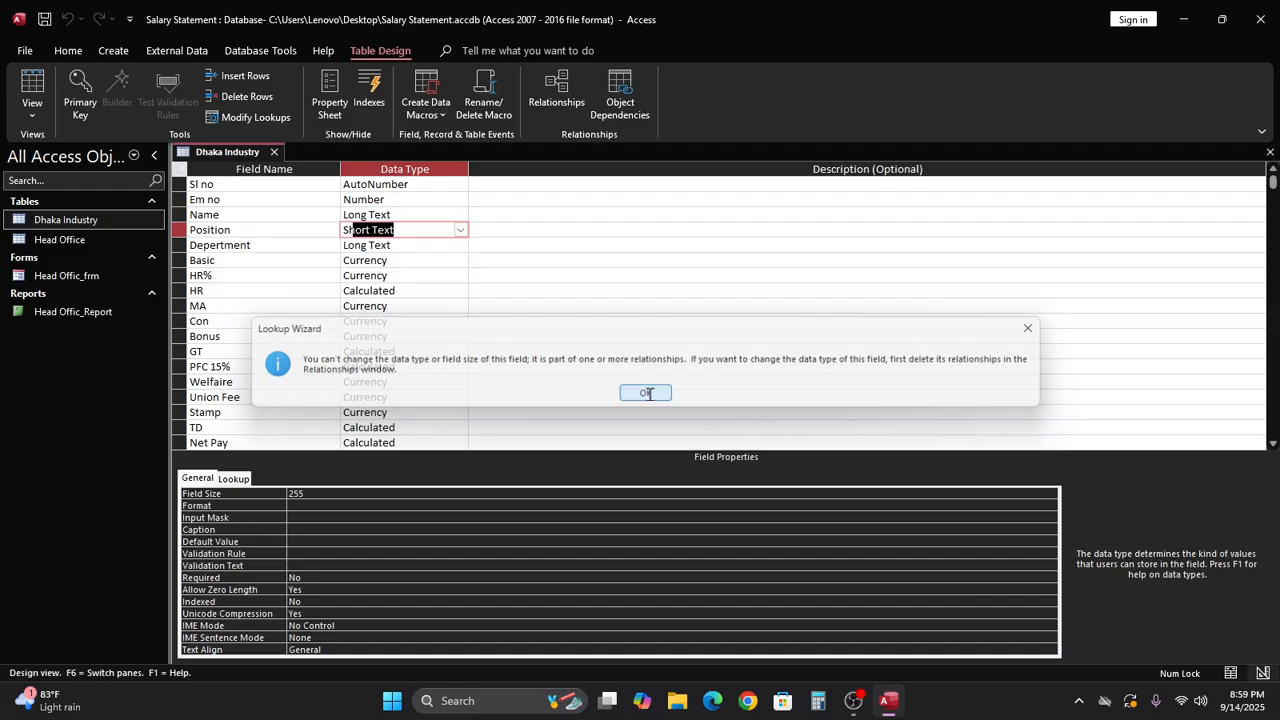
{"action": "left_click", "coordinate": [978, 494]}
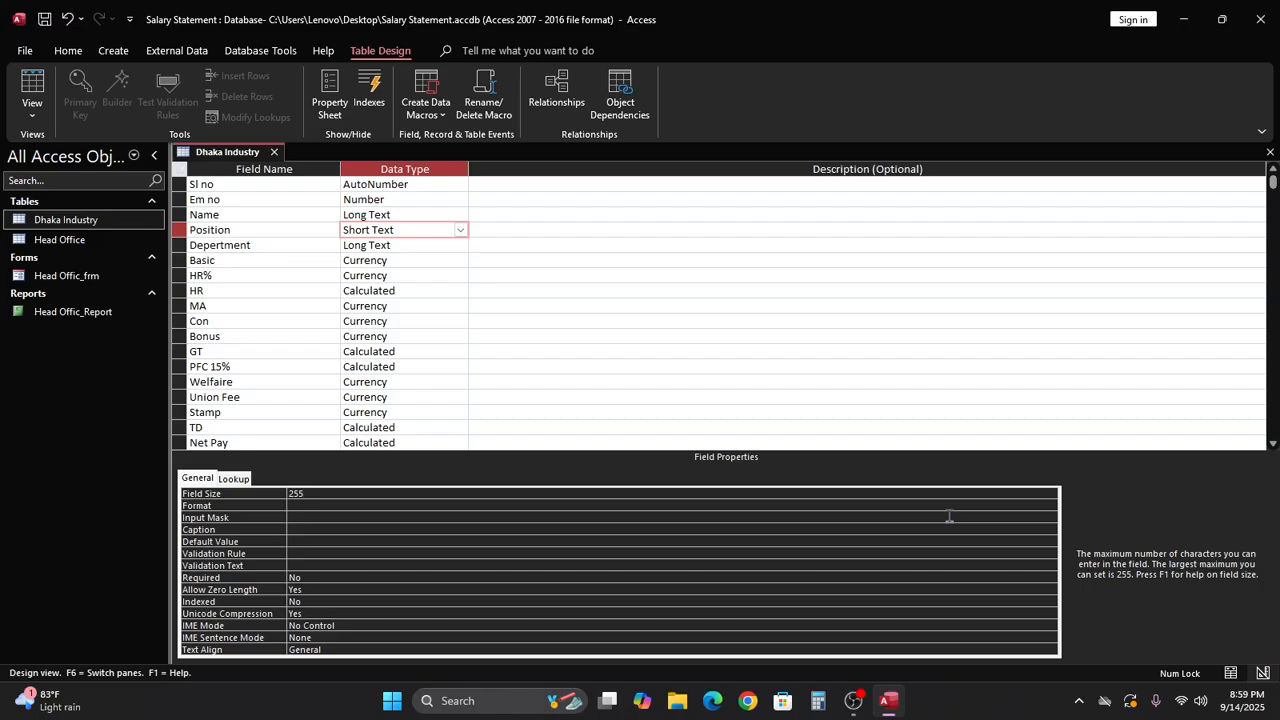
{"action": "left_click", "coordinate": [949, 517]}
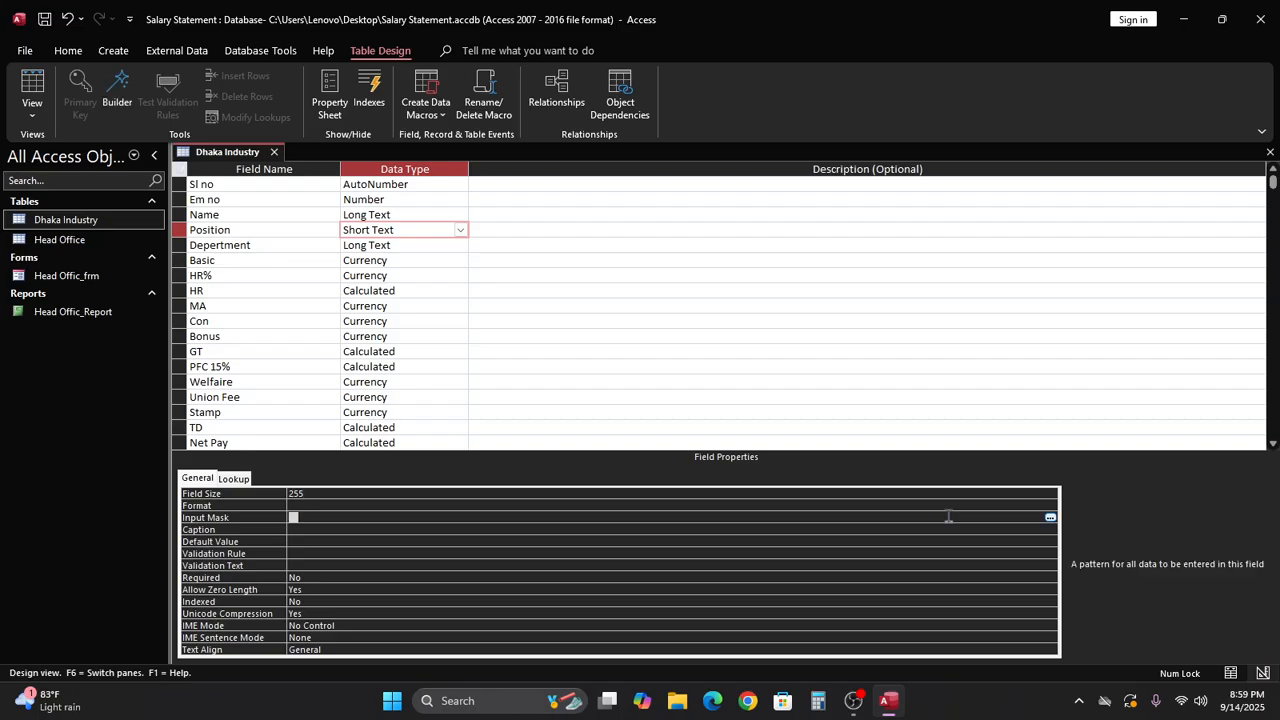
{"action": "left_click", "coordinate": [1050, 517]}
{"action": "left_click", "coordinate": [612, 396]}
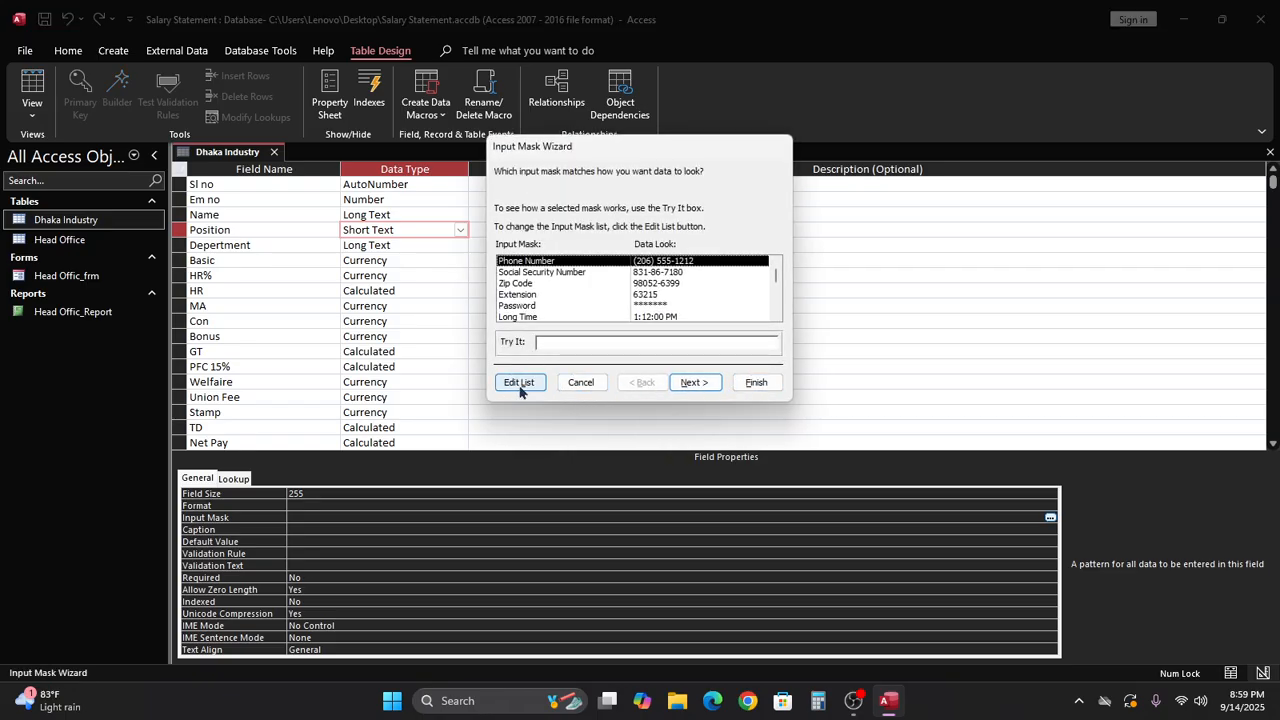
{"action": "left_click", "coordinate": [577, 388]}
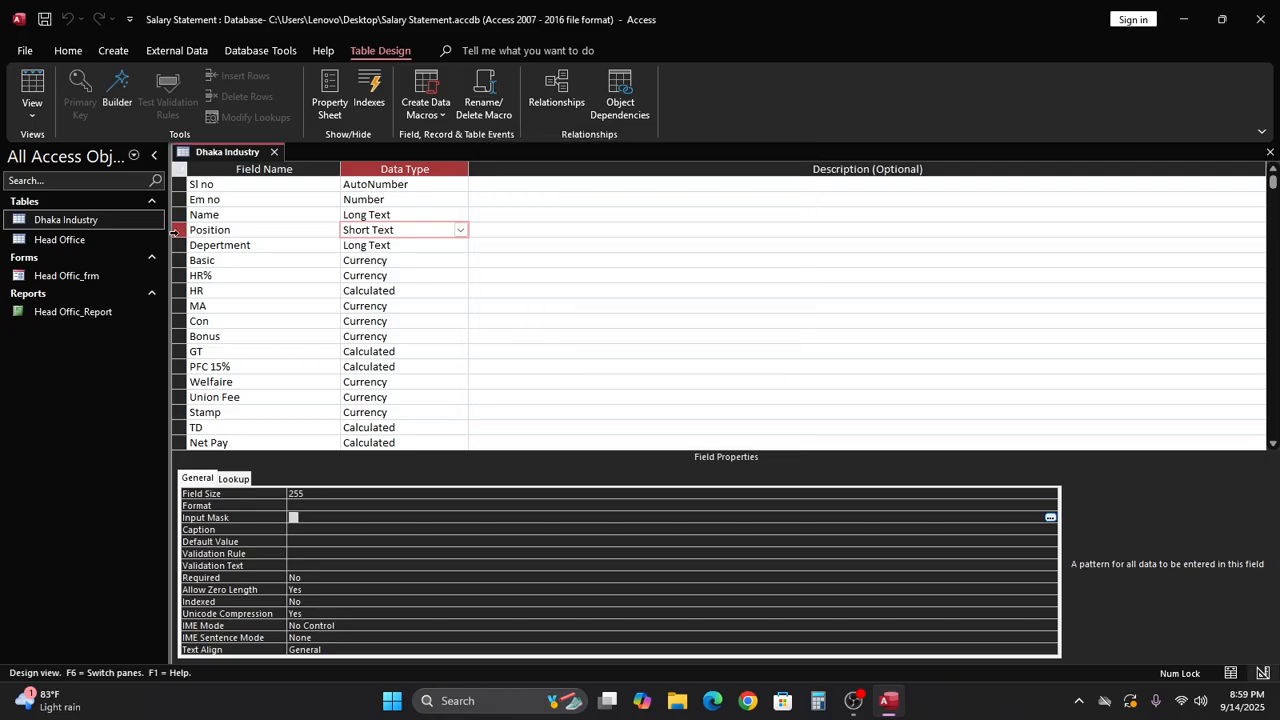
Step: Try to delete the Position field from the Dhaka Industry table's design
{"action": "right_click", "coordinate": [176, 230]}
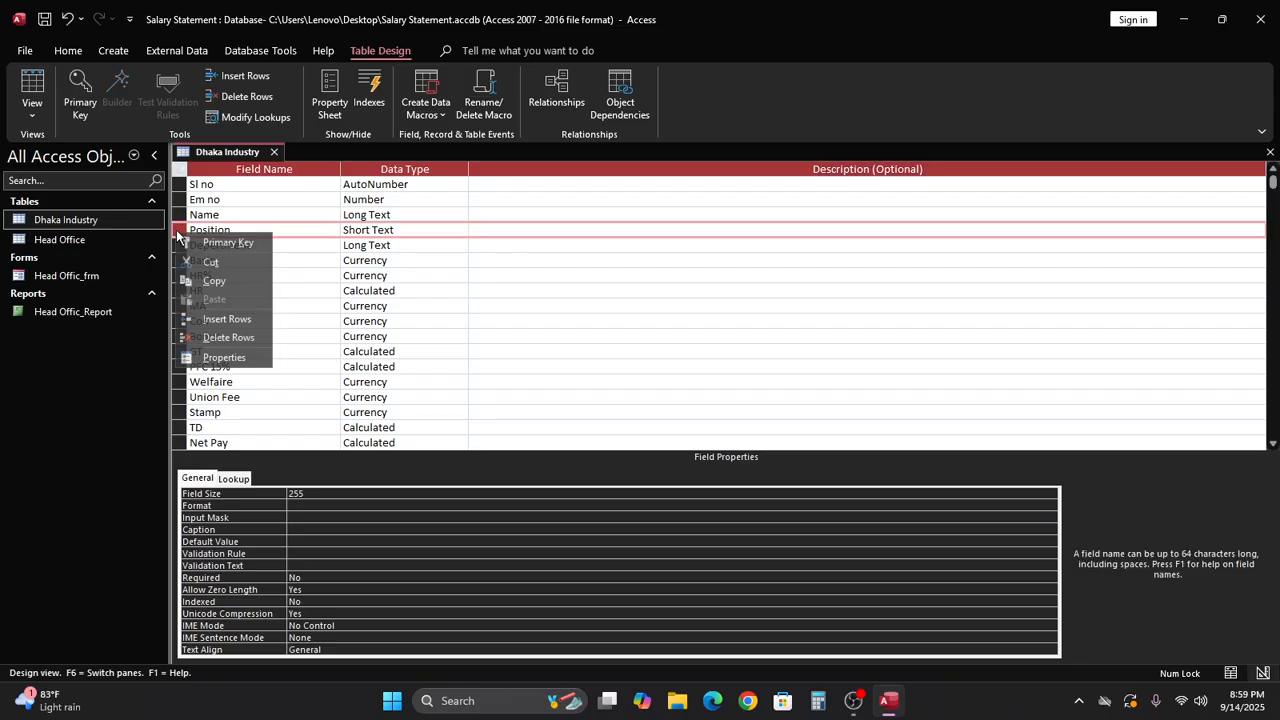
{"action": "left_click", "coordinate": [241, 339]}
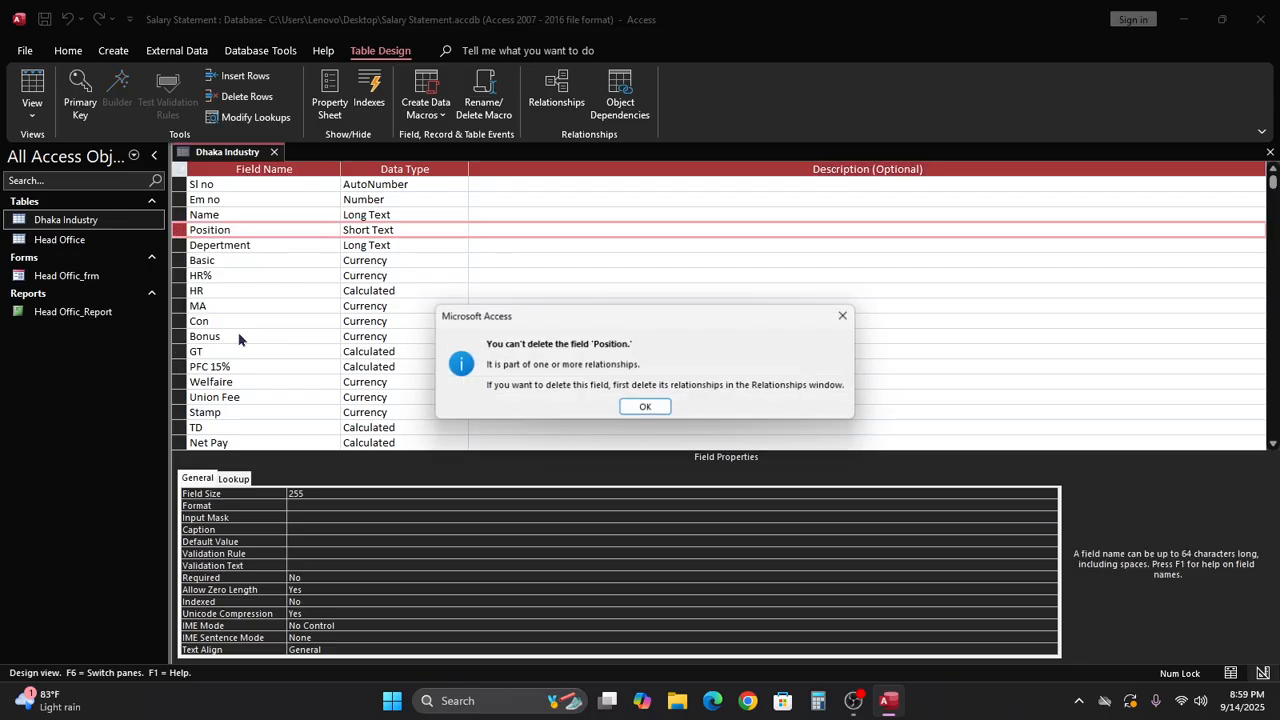
{"action": "left_click", "coordinate": [647, 408]}
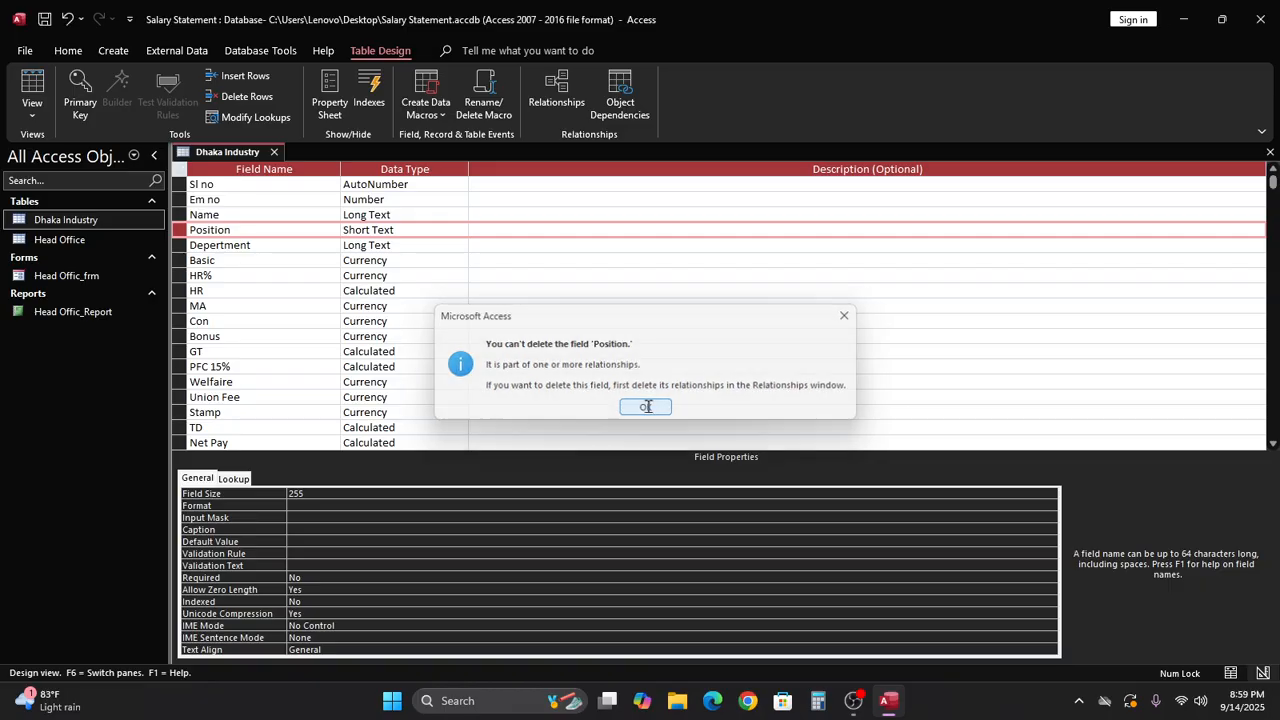
{"action": "right_click", "coordinate": [182, 233]}
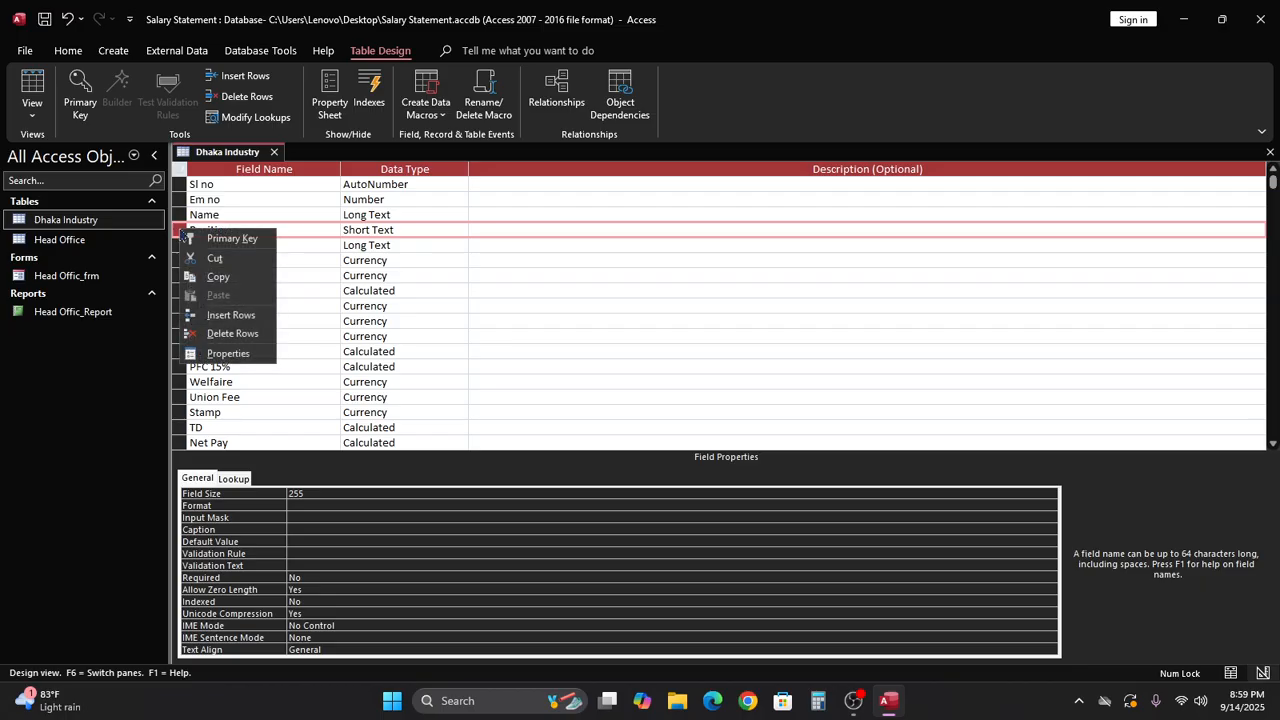
{"action": "left_click", "coordinate": [237, 334]}
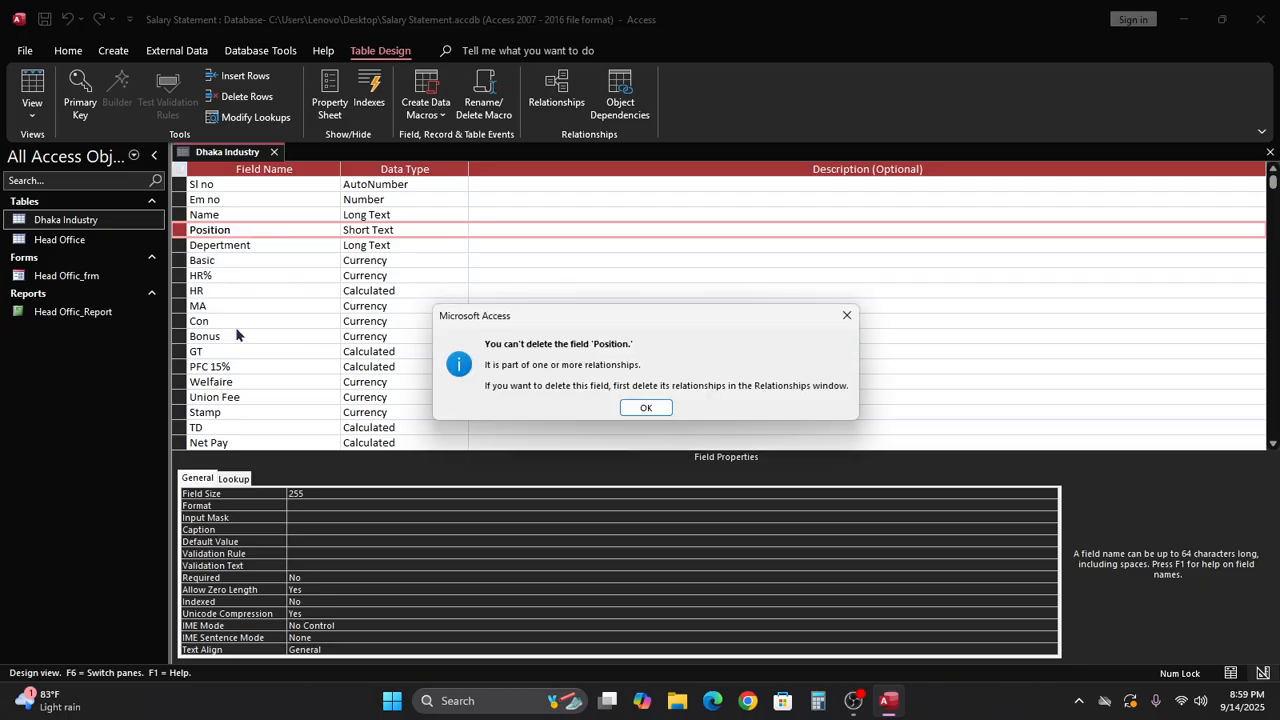
{"action": "left_click", "coordinate": [645, 407]}
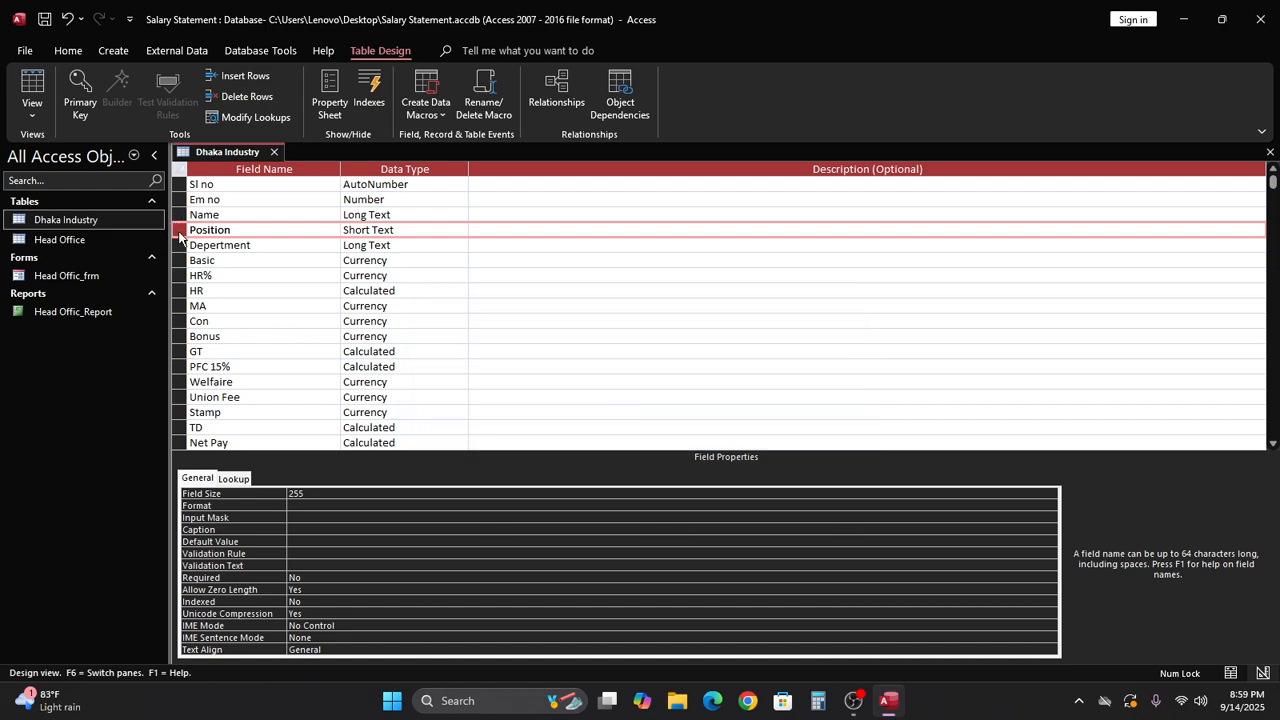
{"action": "left_click_drag", "start_coordinate": [180, 233], "coordinate": [180, 244]}
{"action": "left_click", "coordinate": [179, 244], "text": "shift"}
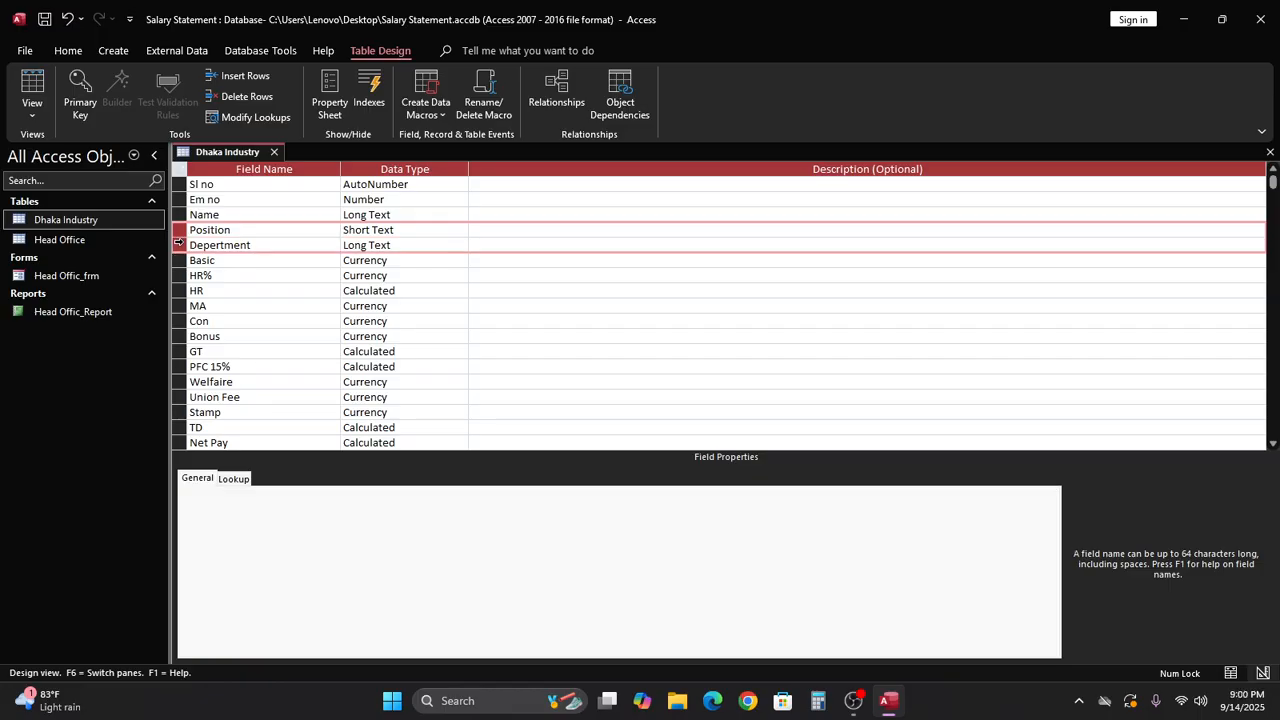
{"action": "left_click", "coordinate": [179, 244]}
{"action": "right_click", "coordinate": [179, 245]}
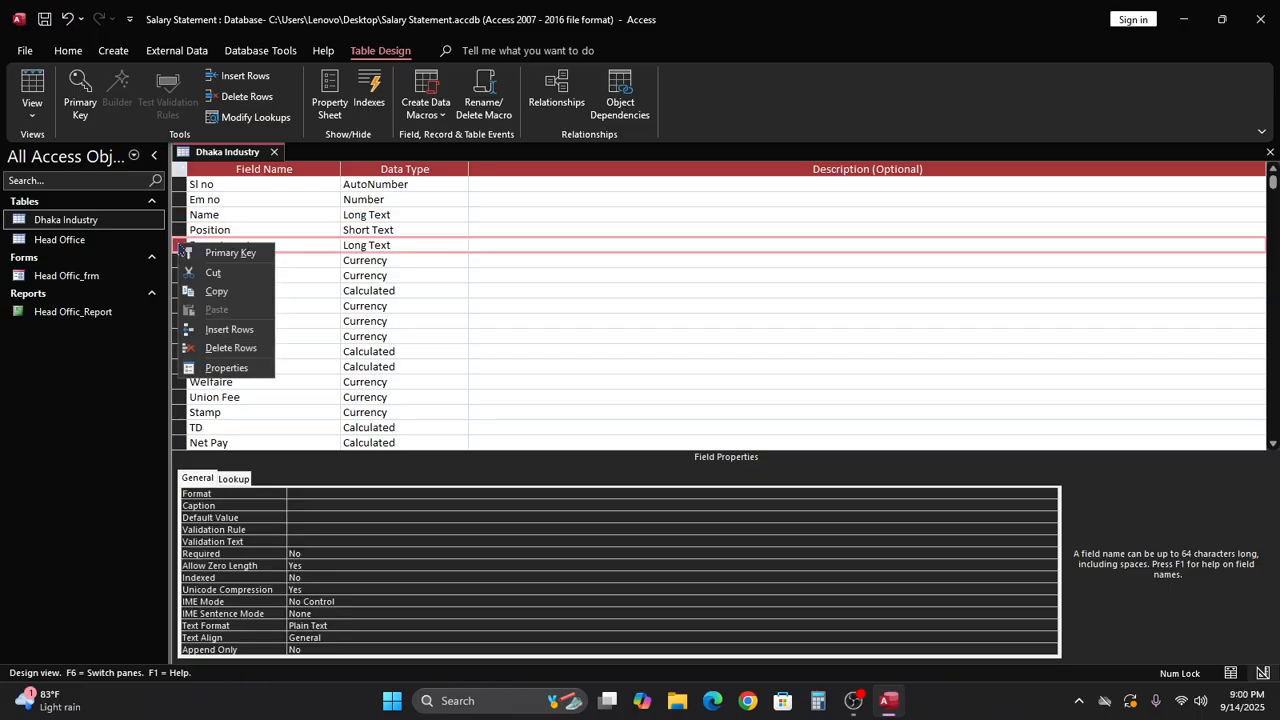
{"action": "left_click", "coordinate": [352, 290]}
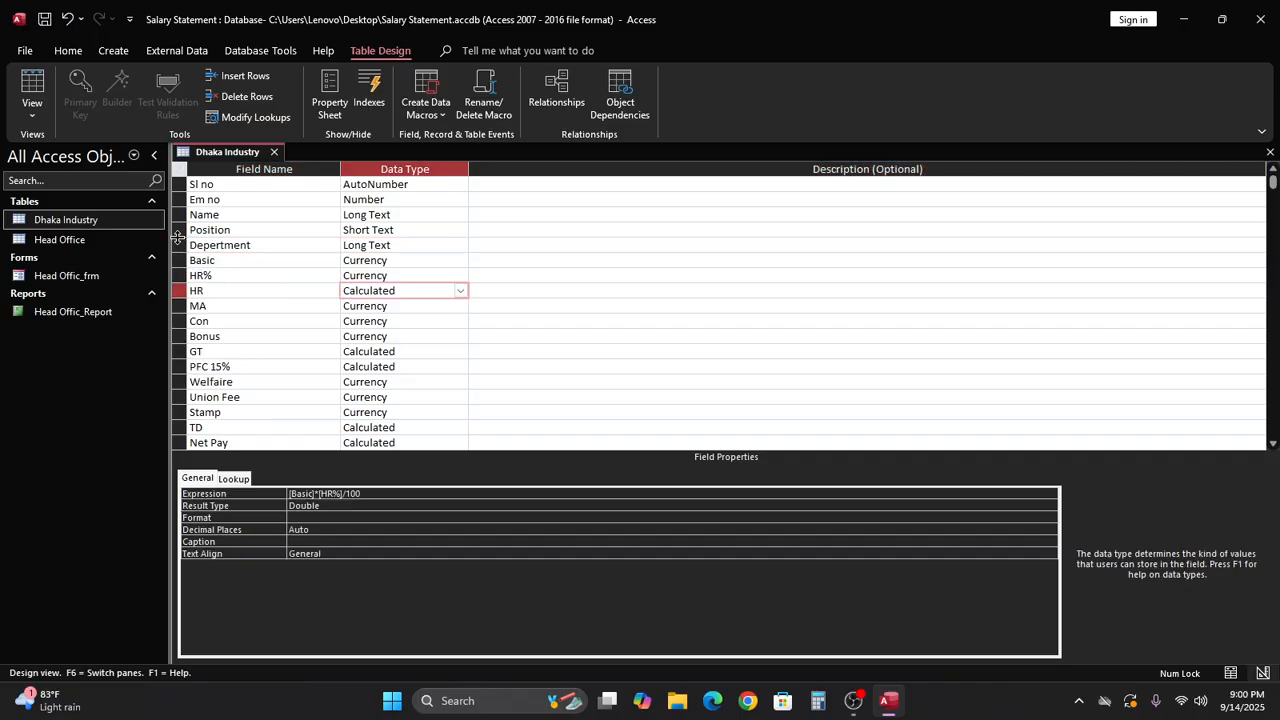
{"action": "left_click", "coordinate": [181, 230]}
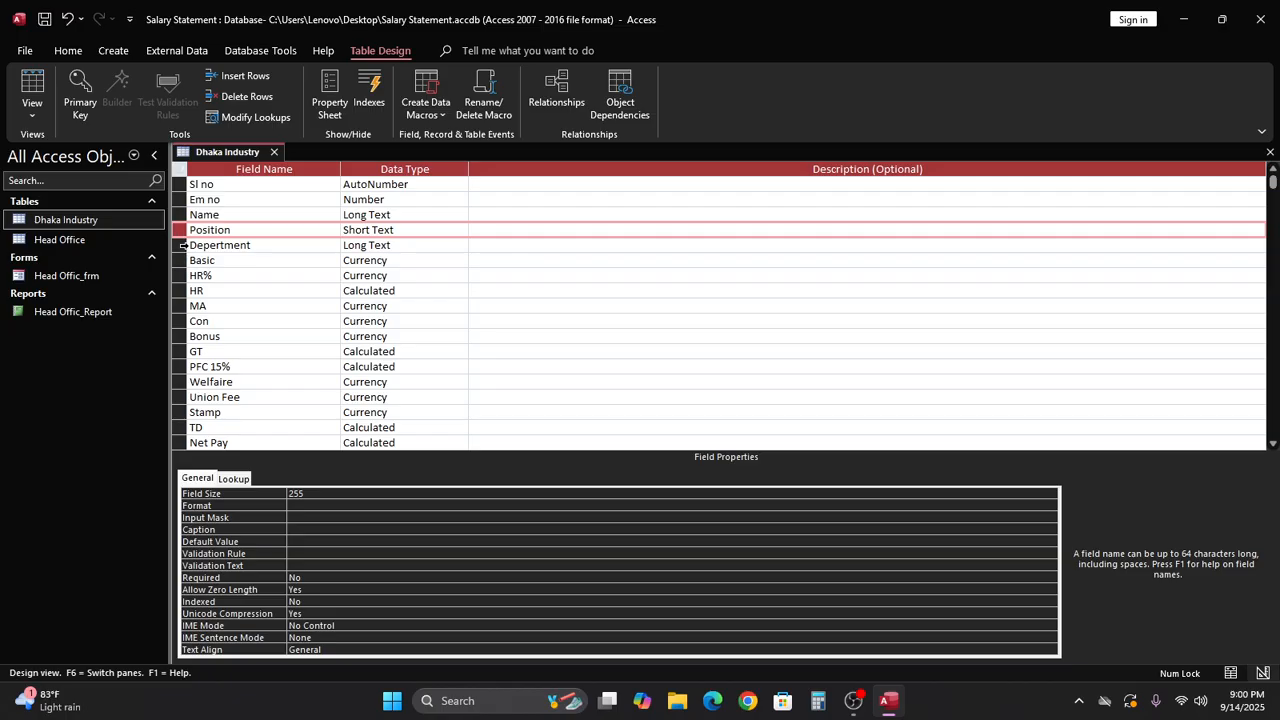
{"action": "left_click", "coordinate": [179, 245], "text": "shift"}
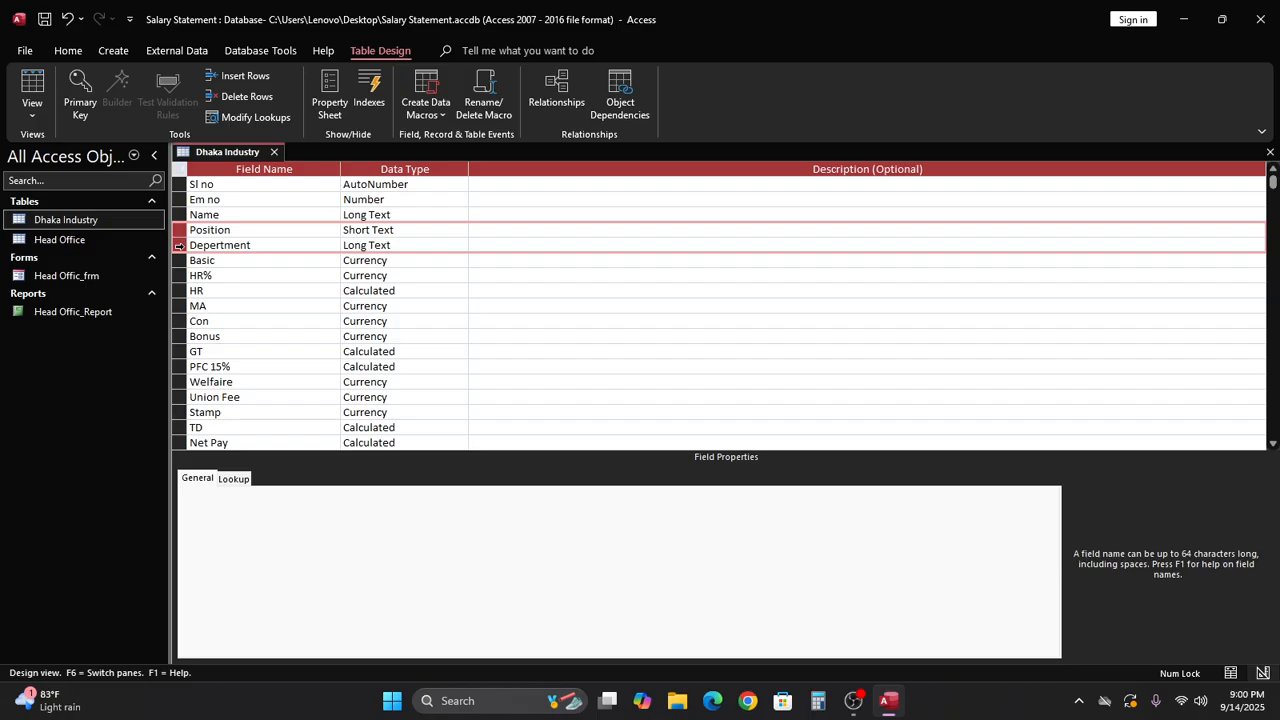
{"action": "right_click", "coordinate": [182, 230]}
{"action": "left_click", "coordinate": [588, 392]}
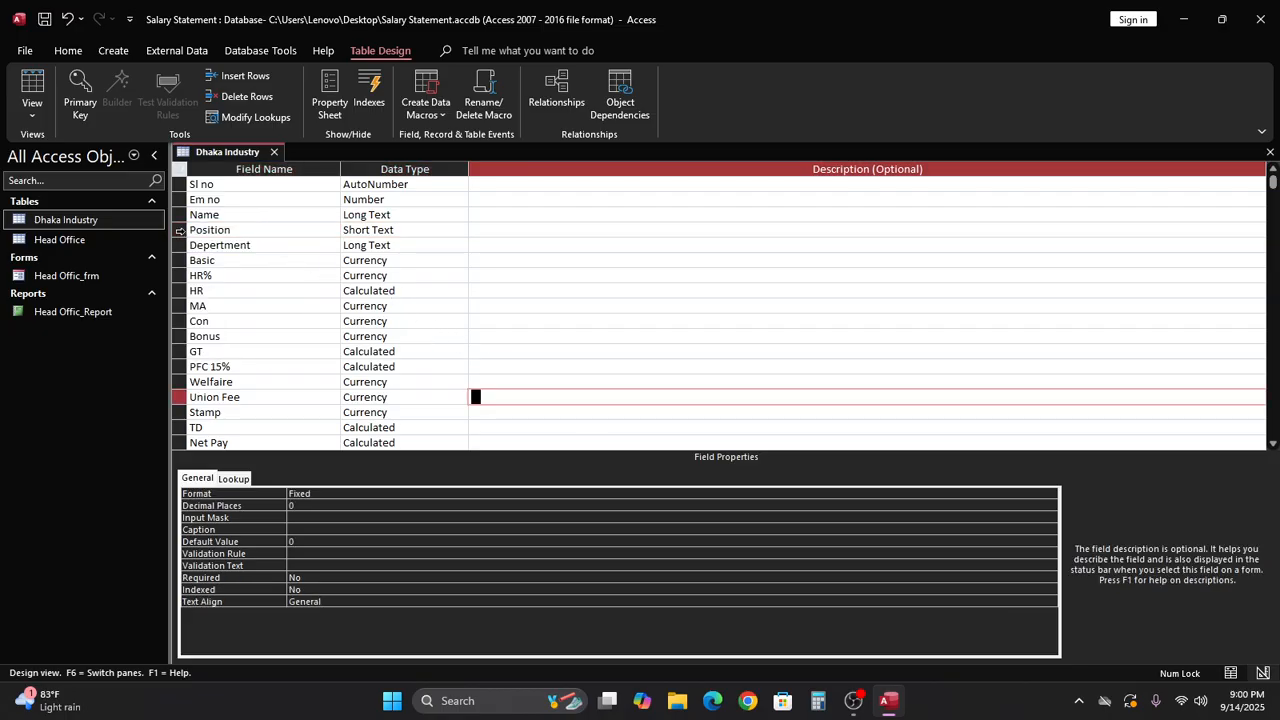
Step: Try once more to delete the Position row on its own
{"action": "right_click", "coordinate": [181, 231]}
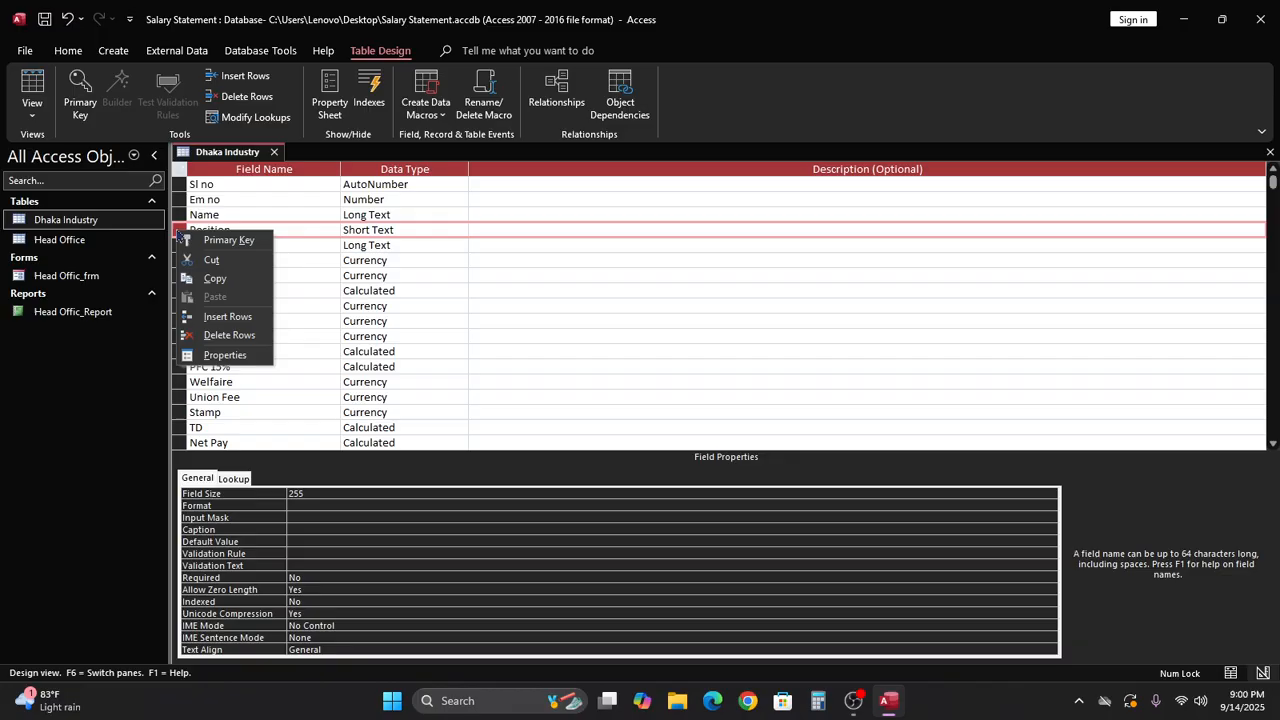
{"action": "left_click", "coordinate": [246, 337]}
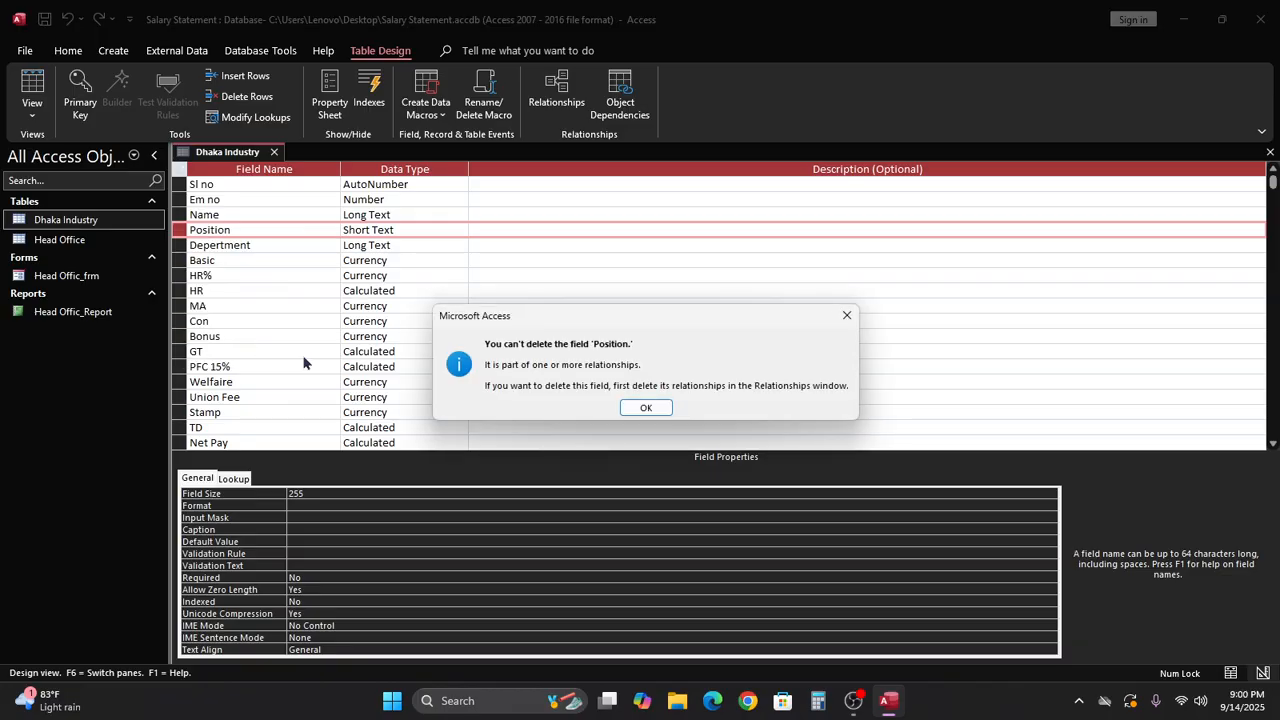
{"action": "left_click", "coordinate": [660, 407]}
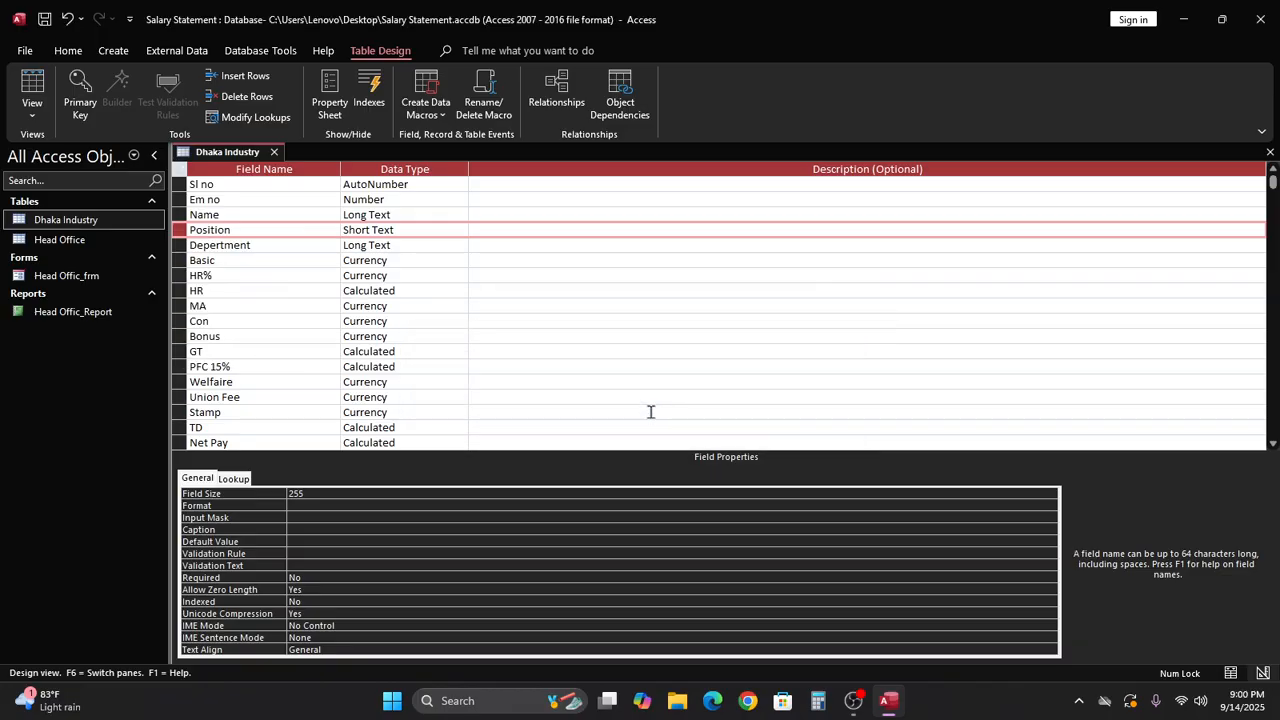
Step: Close the Dhaka Industry table without saving its design changes and delete it together with its relationships
{"action": "left_click", "coordinate": [1270, 152]}
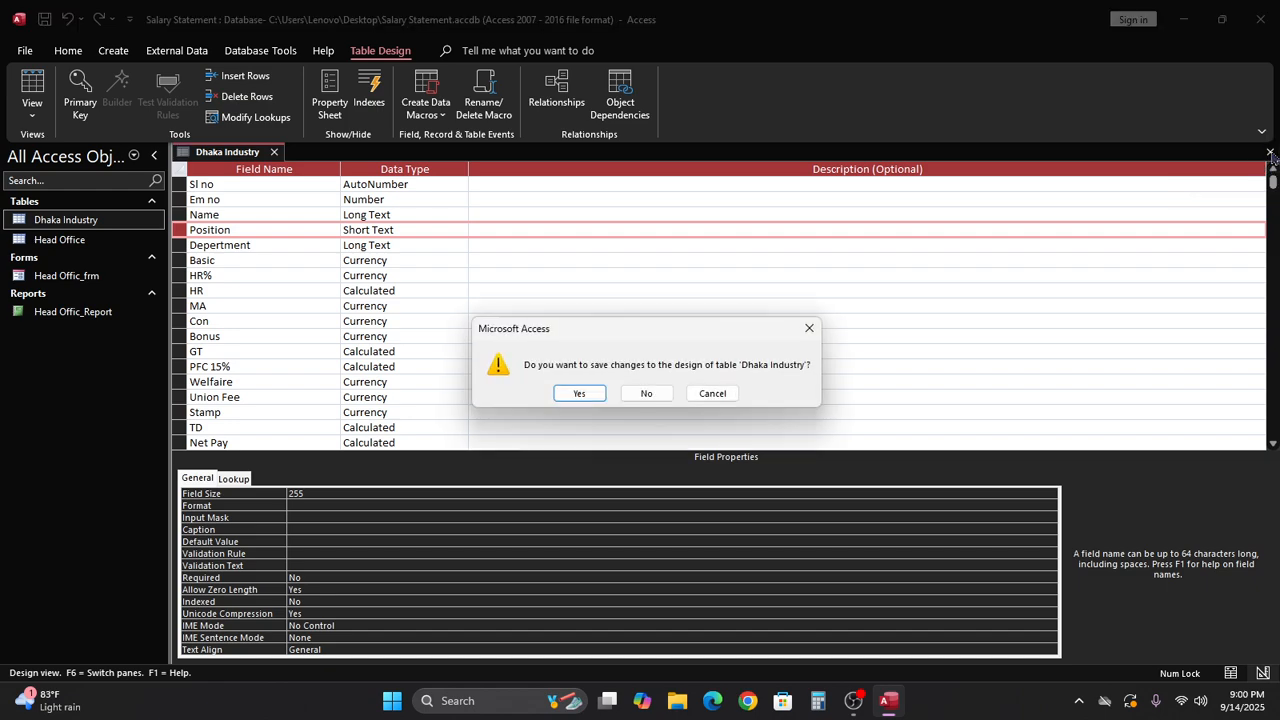
{"action": "left_click", "coordinate": [649, 394]}
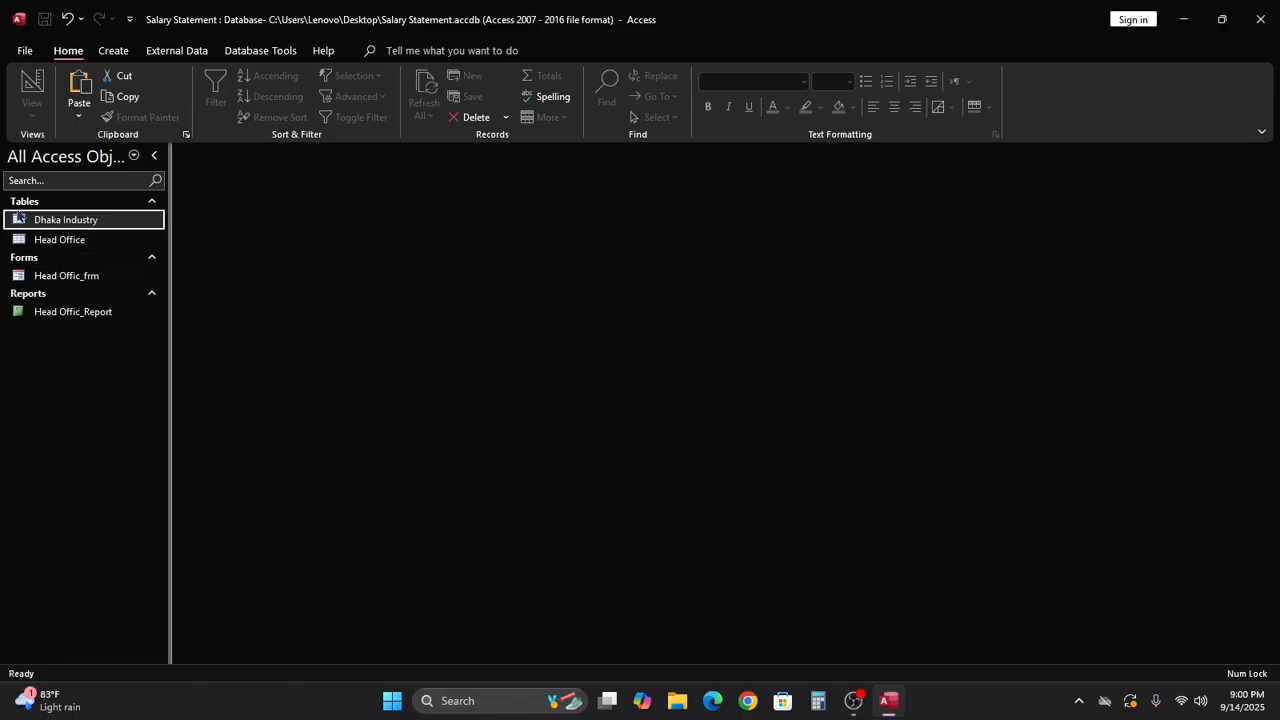
{"action": "left_click", "coordinate": [18, 224]}
{"action": "key", "text": "Delete"}
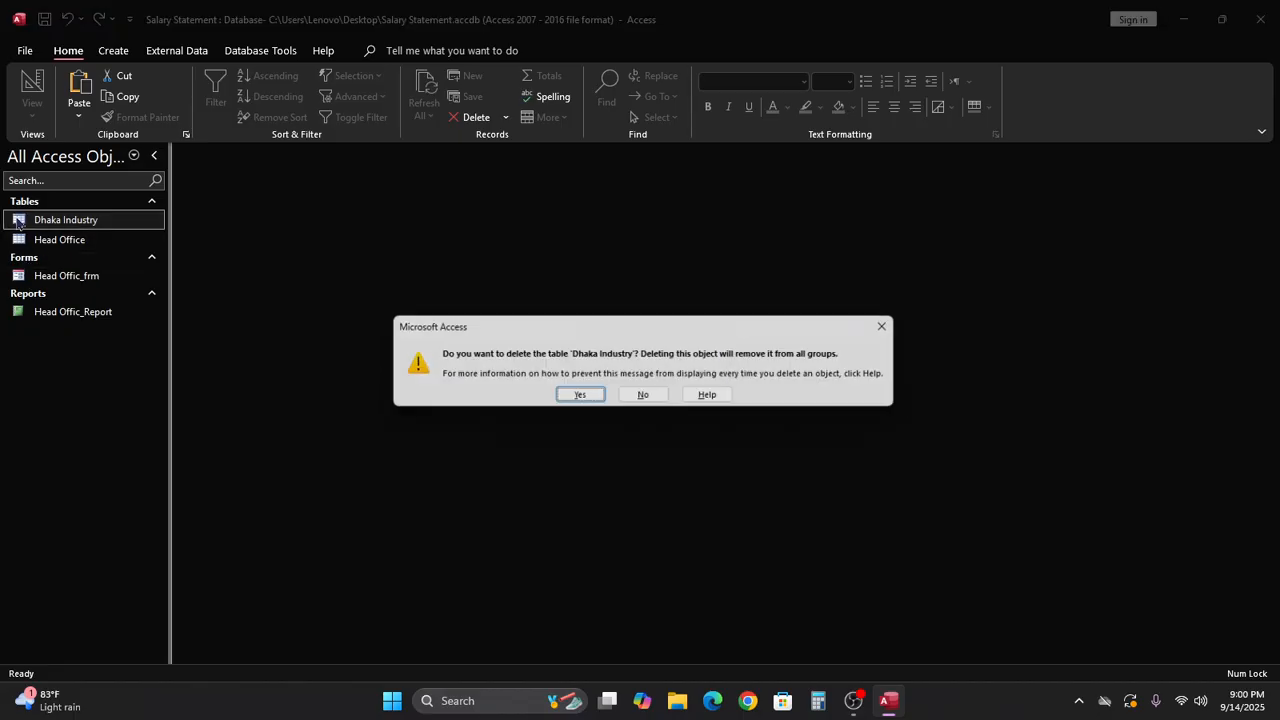
{"action": "left_click", "coordinate": [582, 401]}
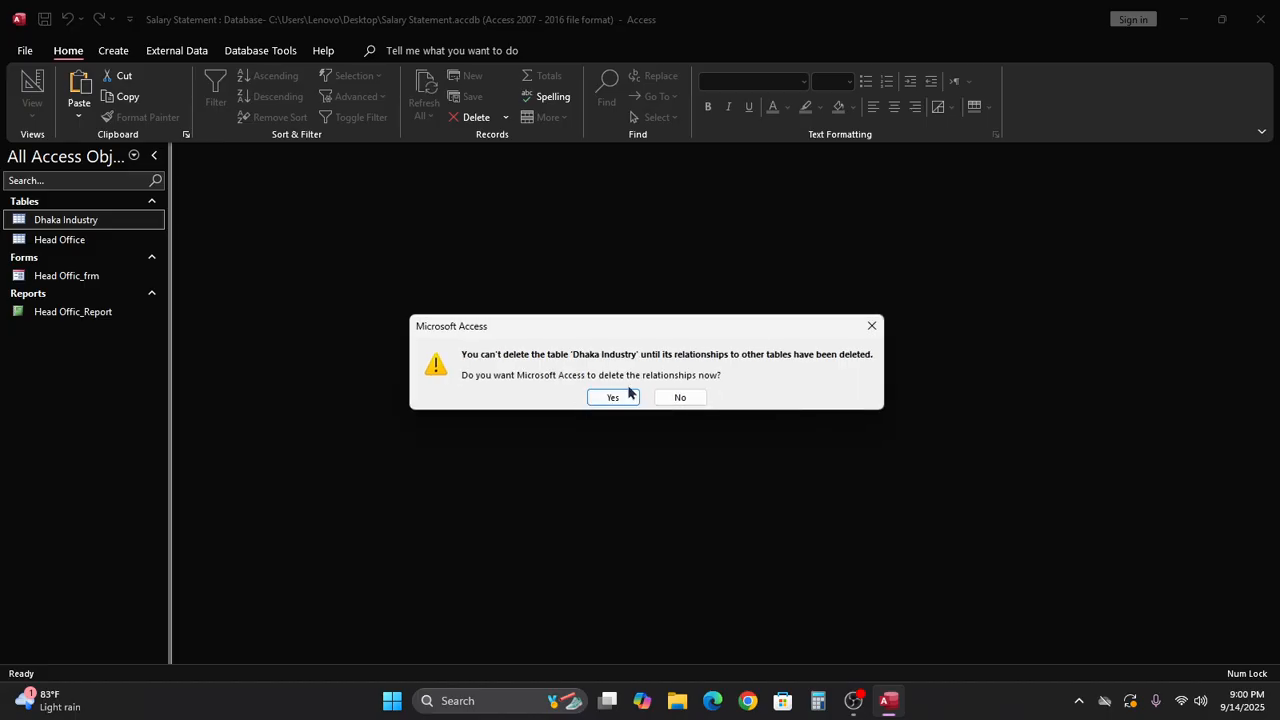
{"action": "left_click", "coordinate": [620, 397]}
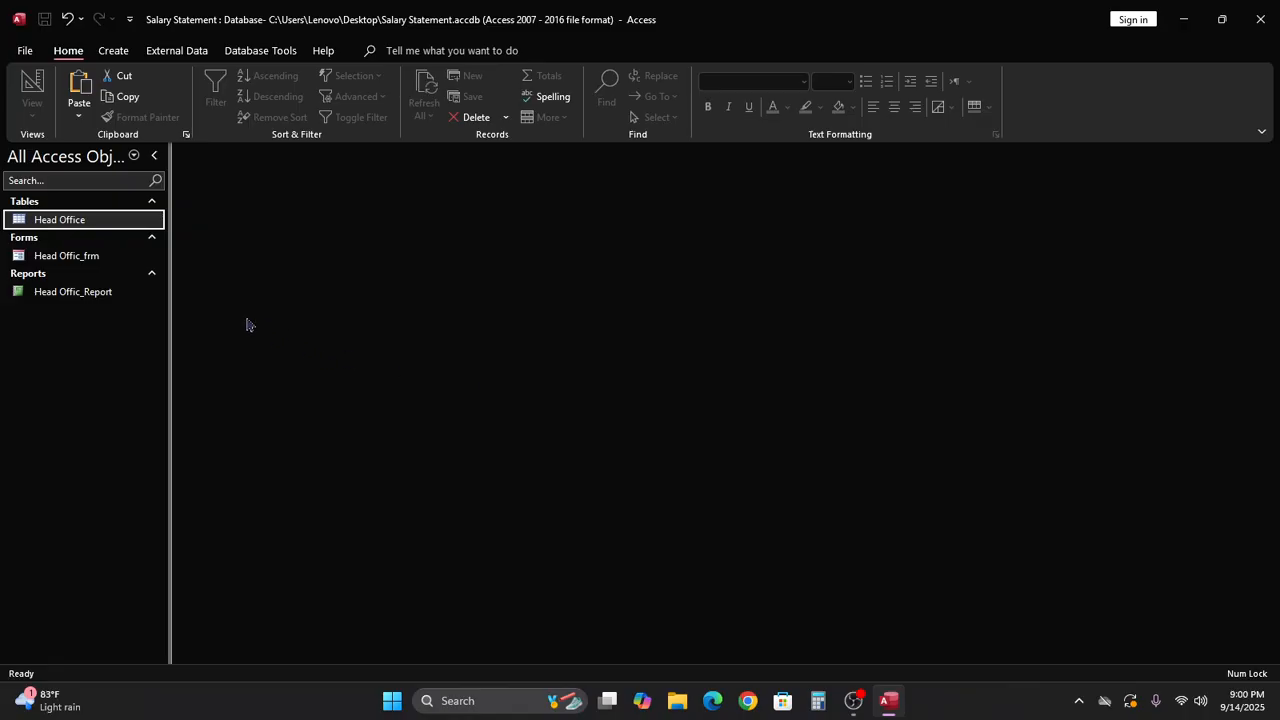
Step: Review the Head Office table's records and its field design, and close the table
{"action": "double_click", "coordinate": [20, 224]}
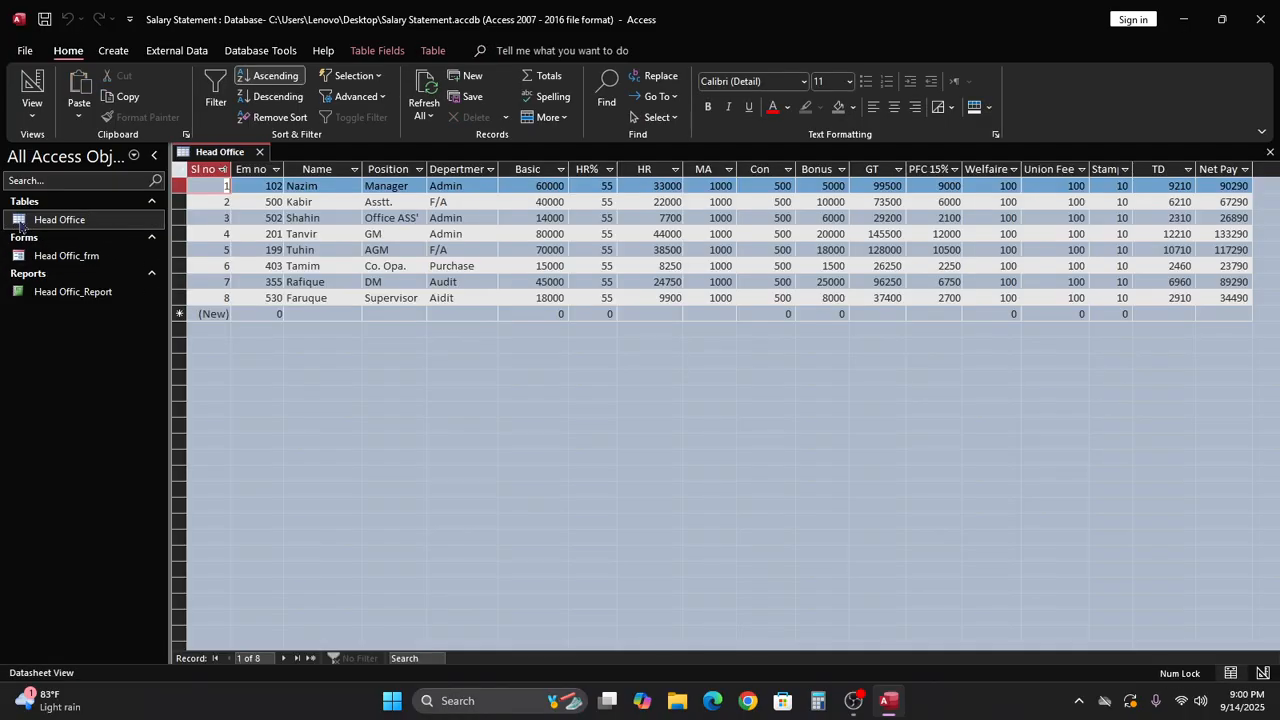
{"action": "right_click", "coordinate": [18, 226]}
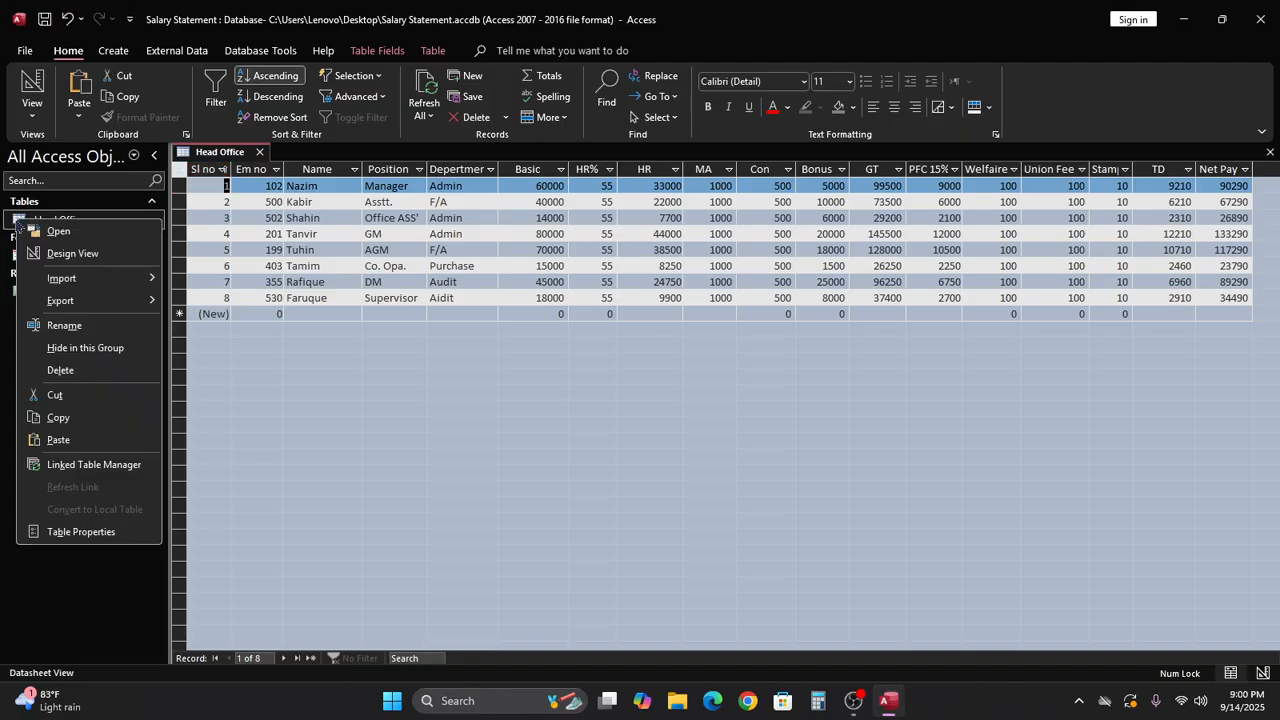
{"action": "left_click", "coordinate": [55, 252]}
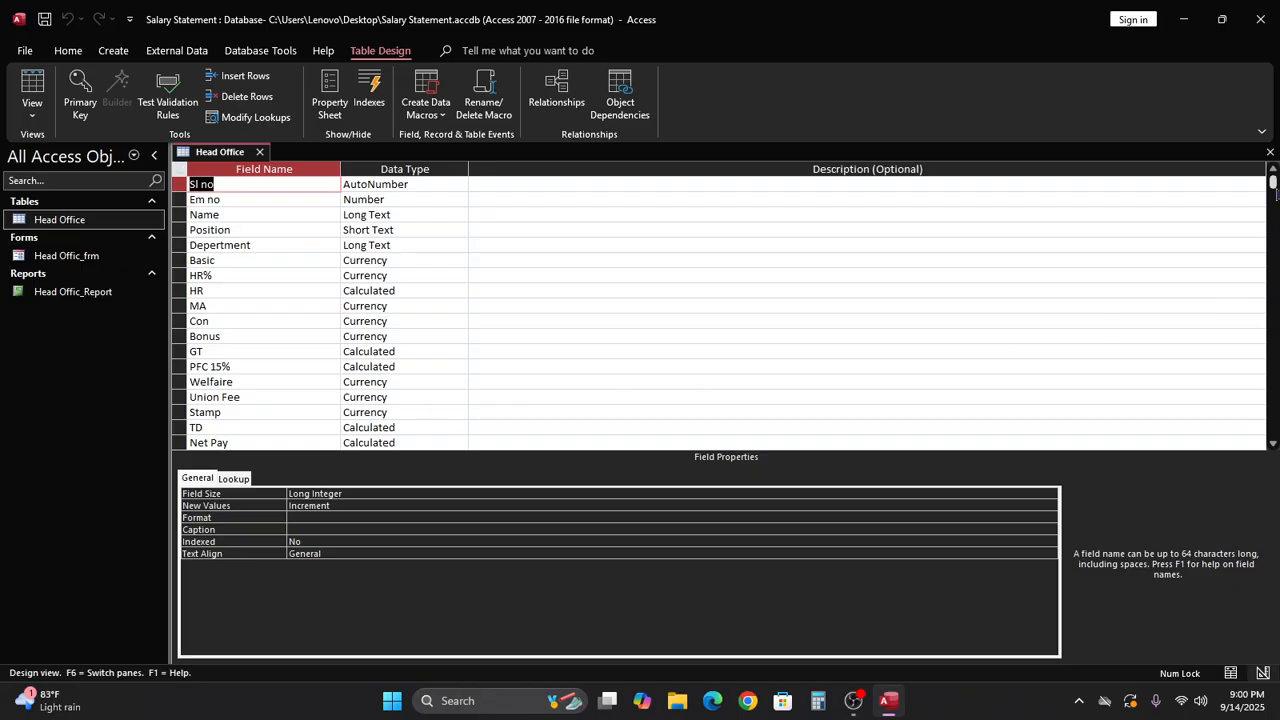
{"action": "left_click", "coordinate": [1270, 151]}
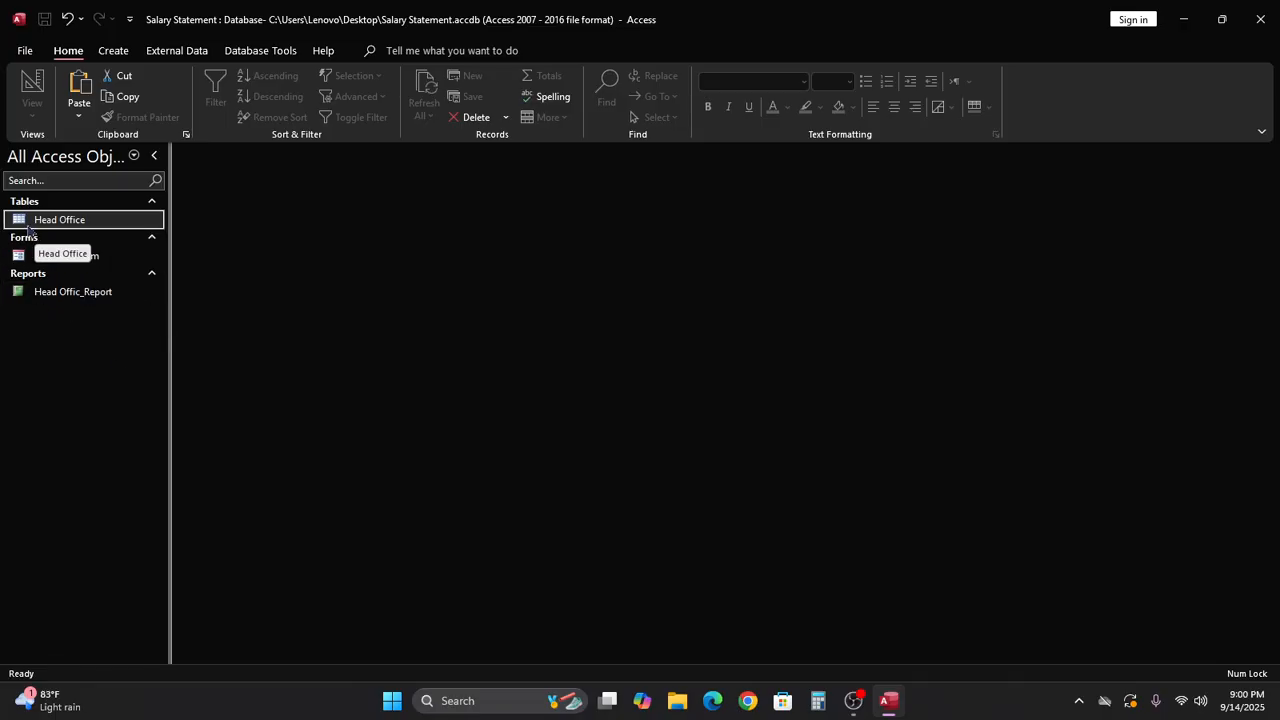
Step: Copy only the structure of the Head Office table into a table named Dhaka Indusry and open it in Design View
{"action": "right_click", "coordinate": [25, 218]}
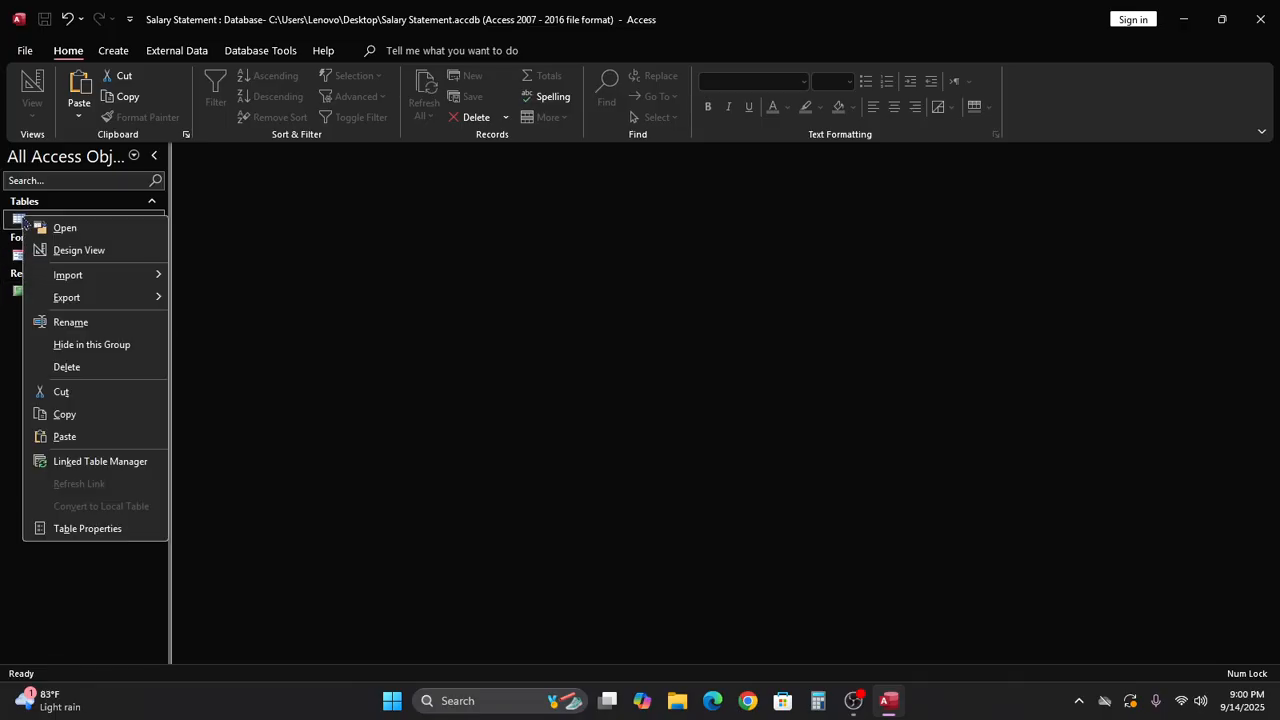
{"action": "left_click", "coordinate": [73, 419]}
{"action": "right_click", "coordinate": [72, 418]}
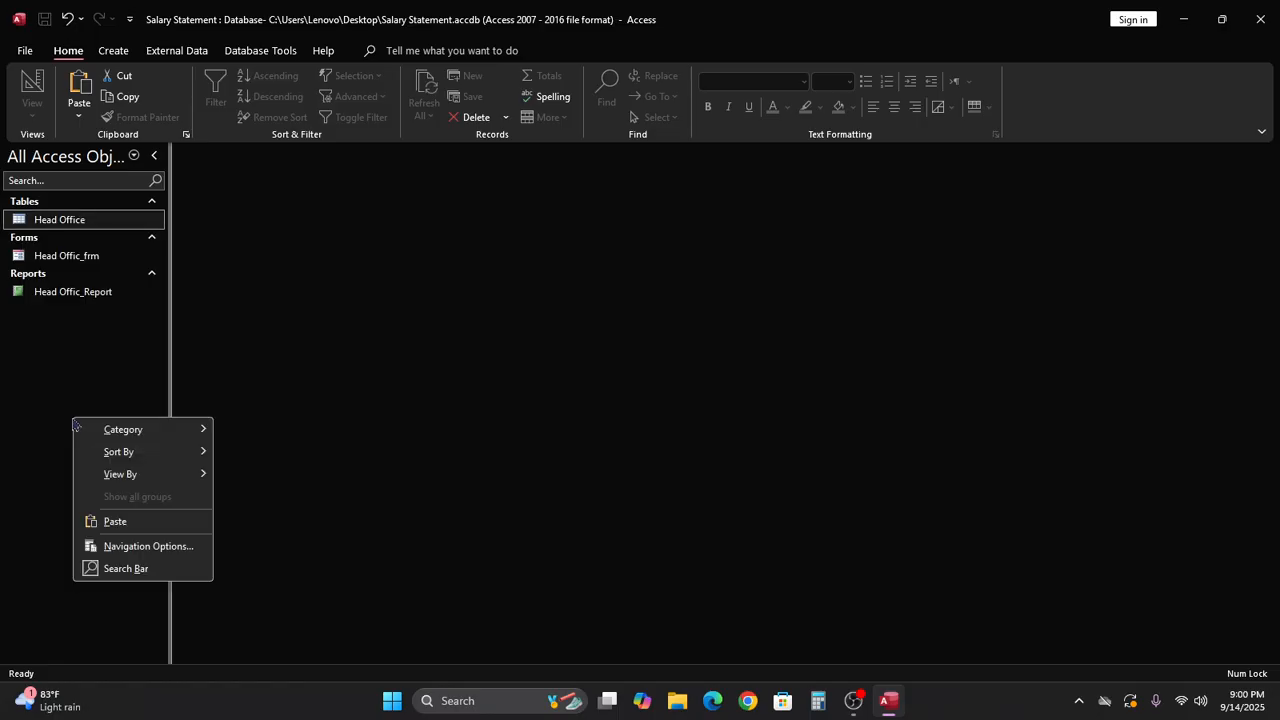
{"action": "left_click", "coordinate": [141, 526]}
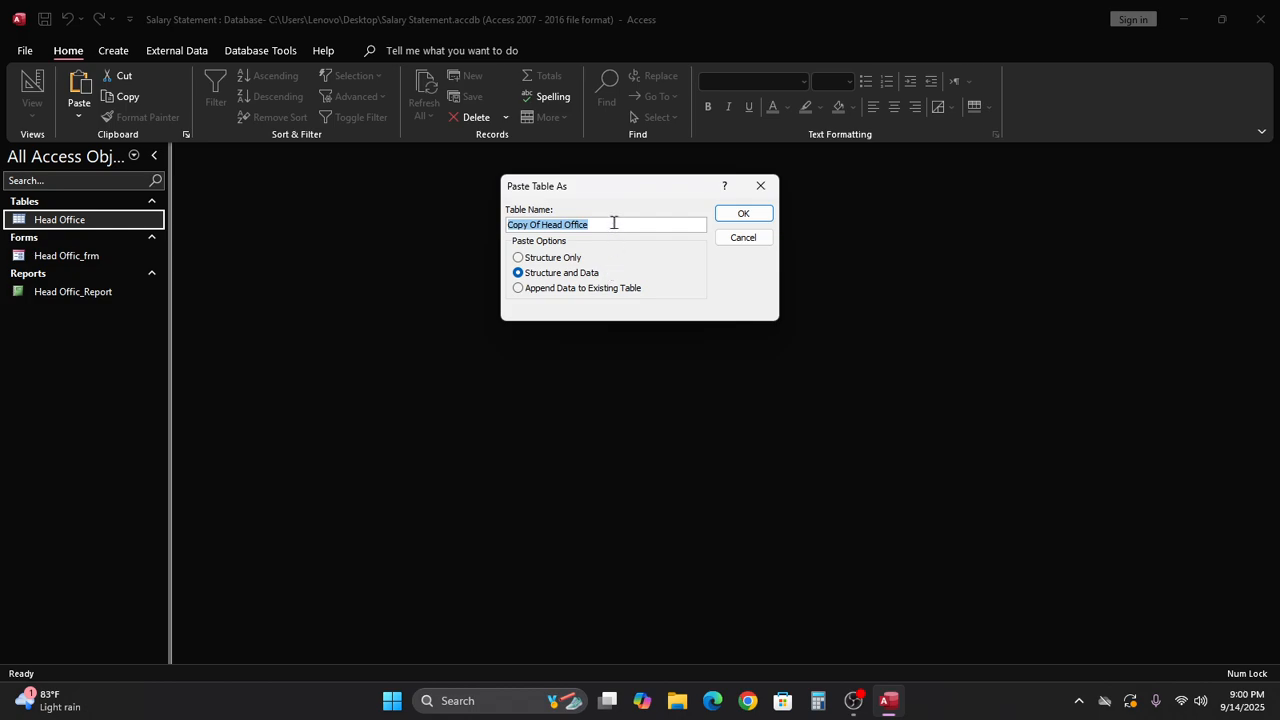
{"action": "type", "text": "Dhaka"}
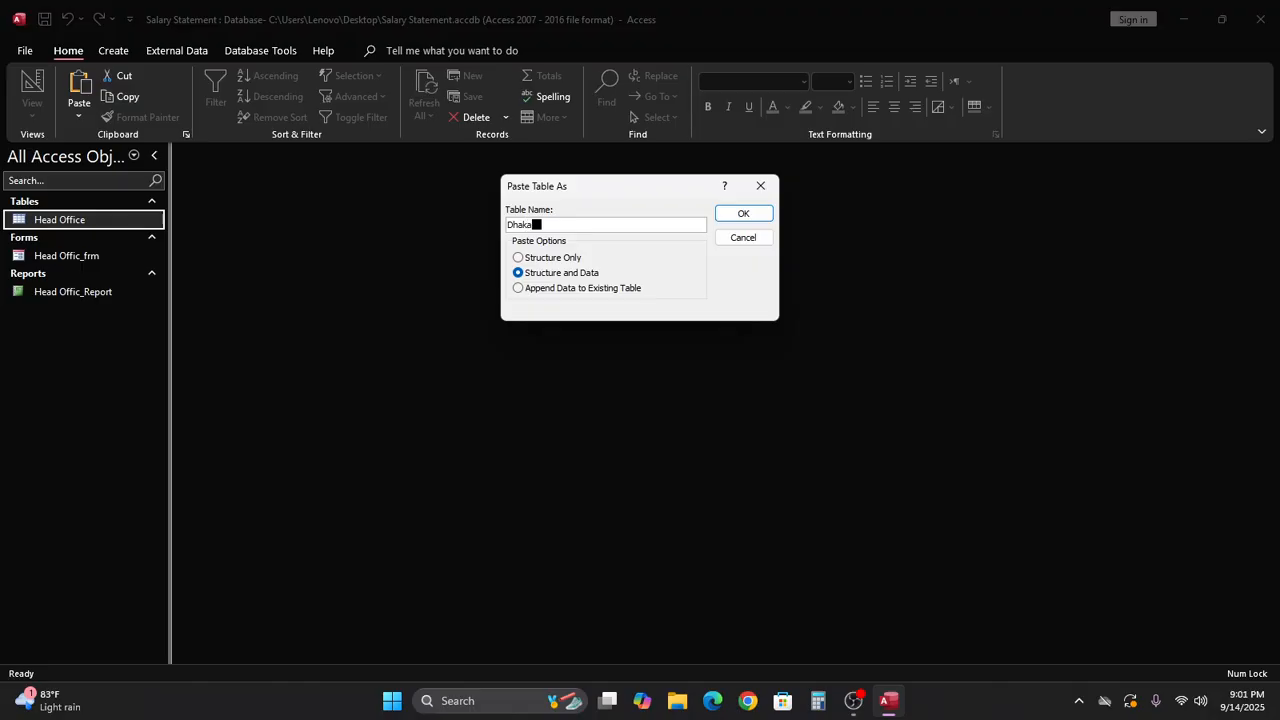
{"action": "type", "text": " Industg"}
{"action": "key", "text": "BackSpace"}
{"action": "key", "text": "BackSpace"}
{"action": "type", "text": "ry"}
{"action": "left_click", "coordinate": [549, 258]}
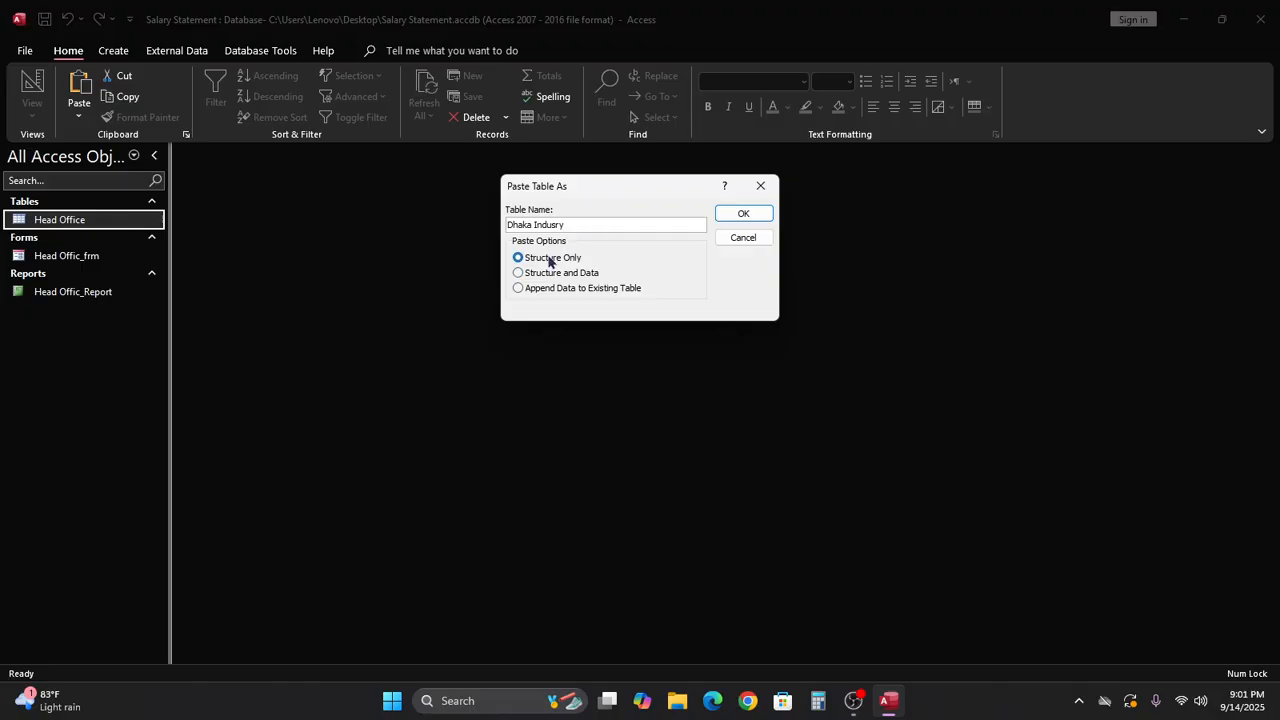
{"action": "left_click", "coordinate": [763, 214]}
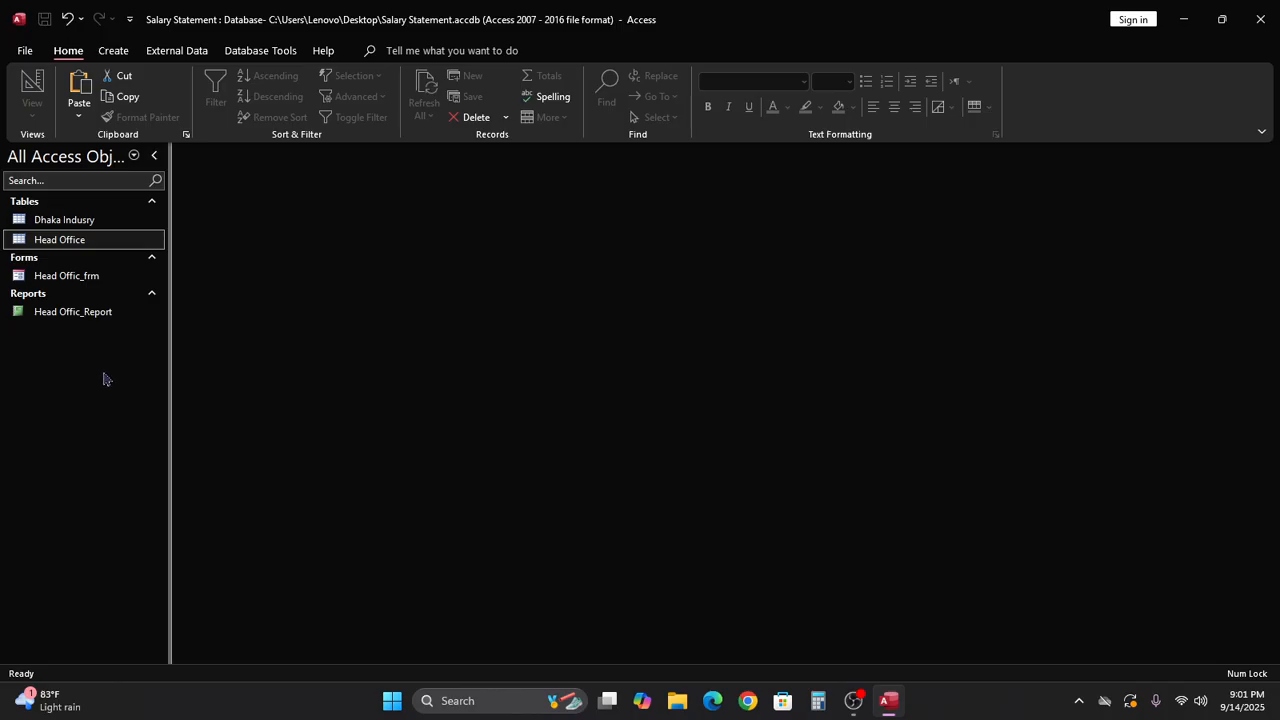
{"action": "right_click", "coordinate": [30, 224]}
{"action": "left_click", "coordinate": [80, 254]}
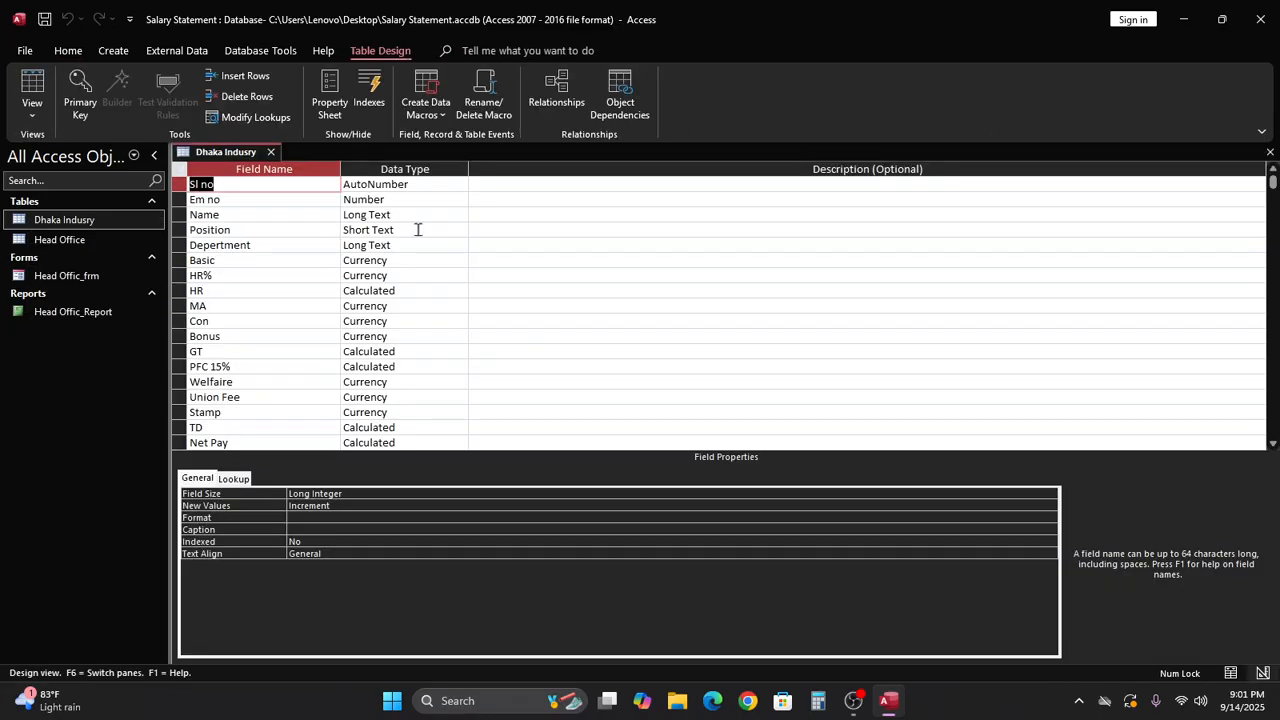
{"action": "left_click", "coordinate": [418, 229]}
{"action": "left_click", "coordinate": [460, 231]}
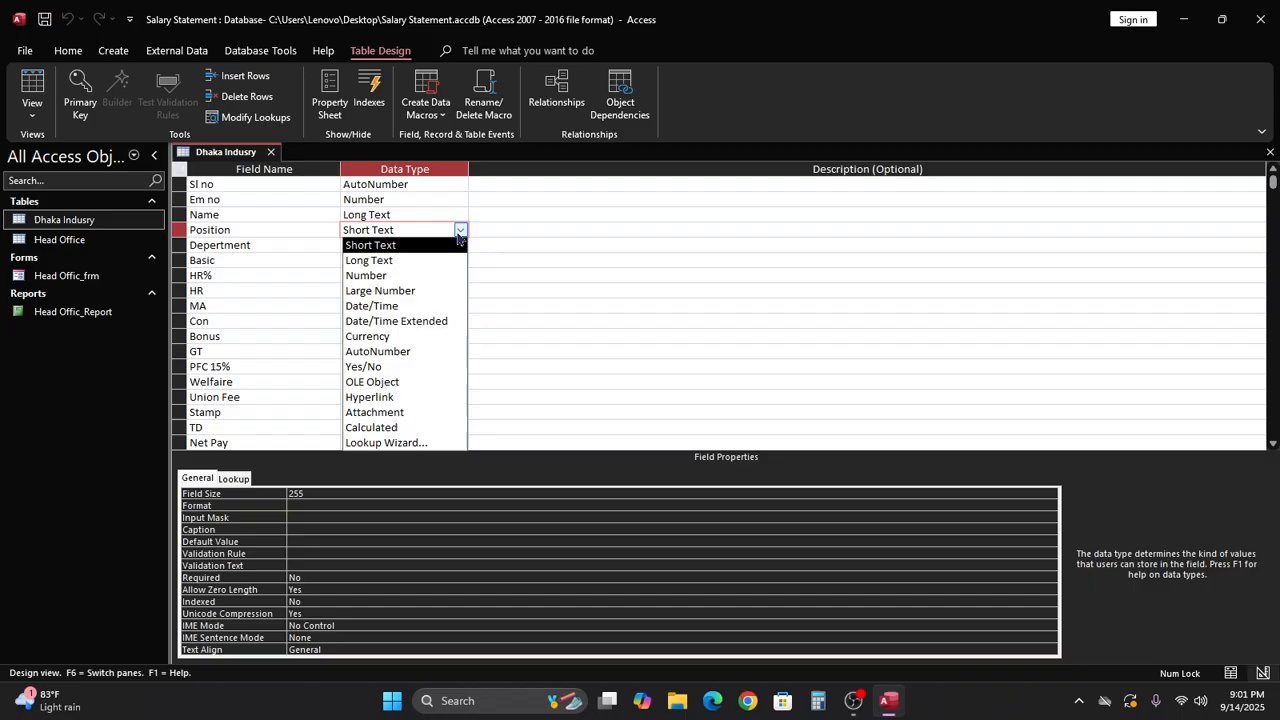
{"action": "left_click", "coordinate": [412, 438]}
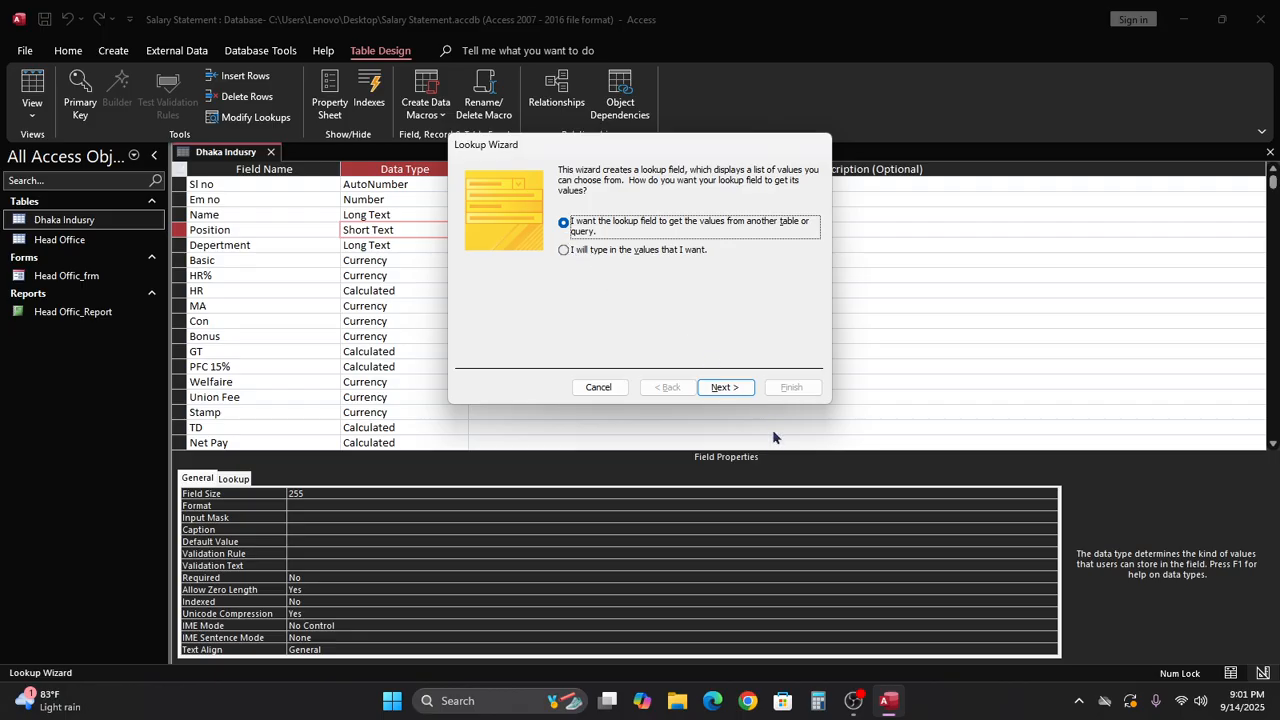
{"action": "left_click", "coordinate": [725, 392]}
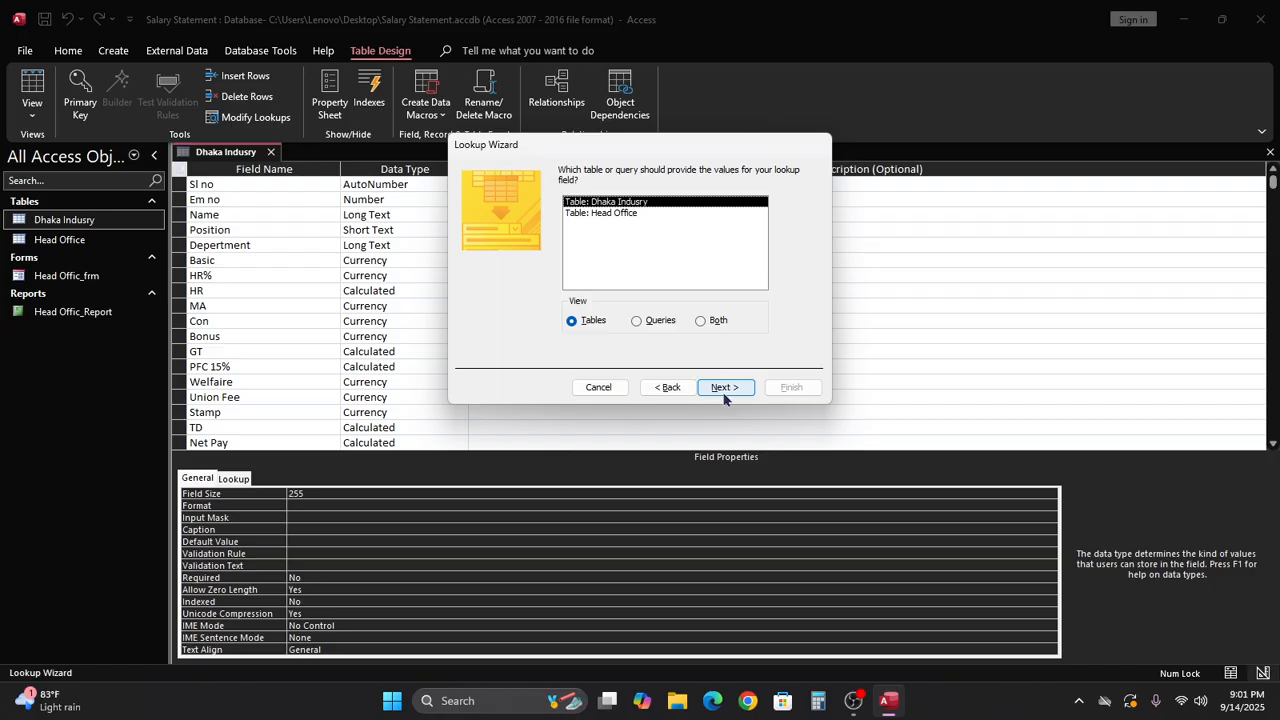
{"action": "left_click", "coordinate": [725, 390]}
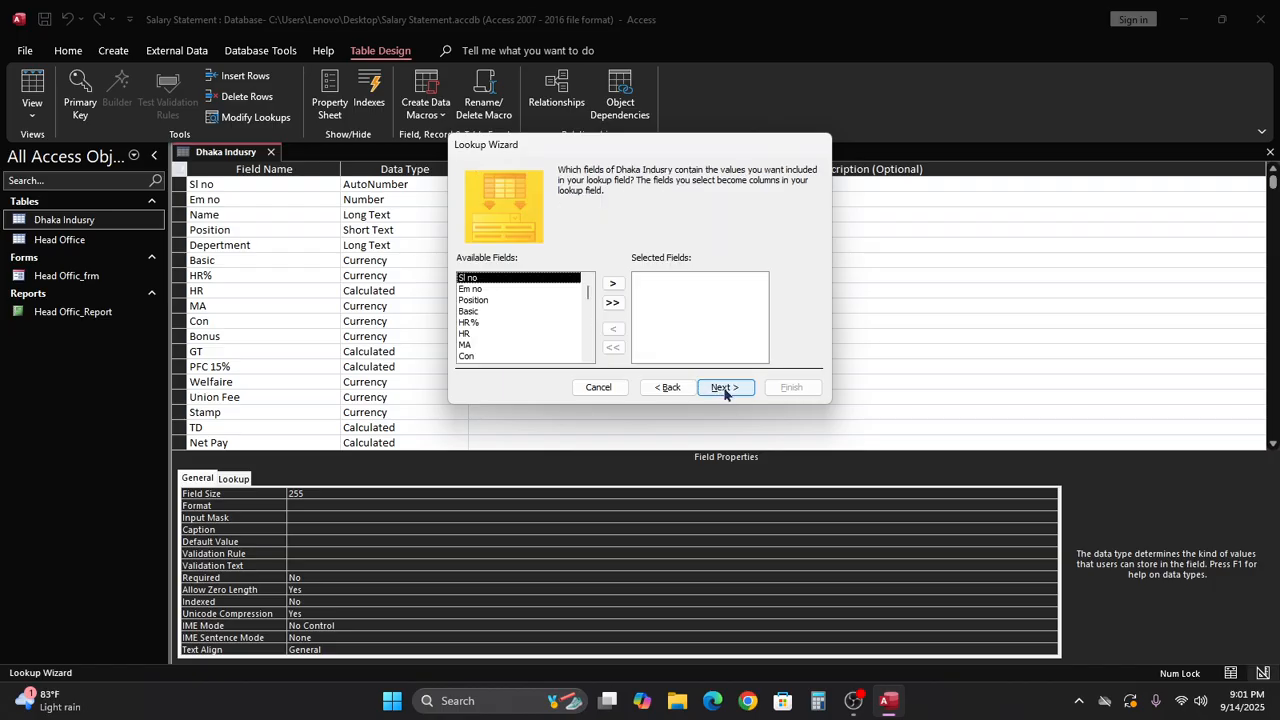
{"action": "left_click", "coordinate": [472, 290]}
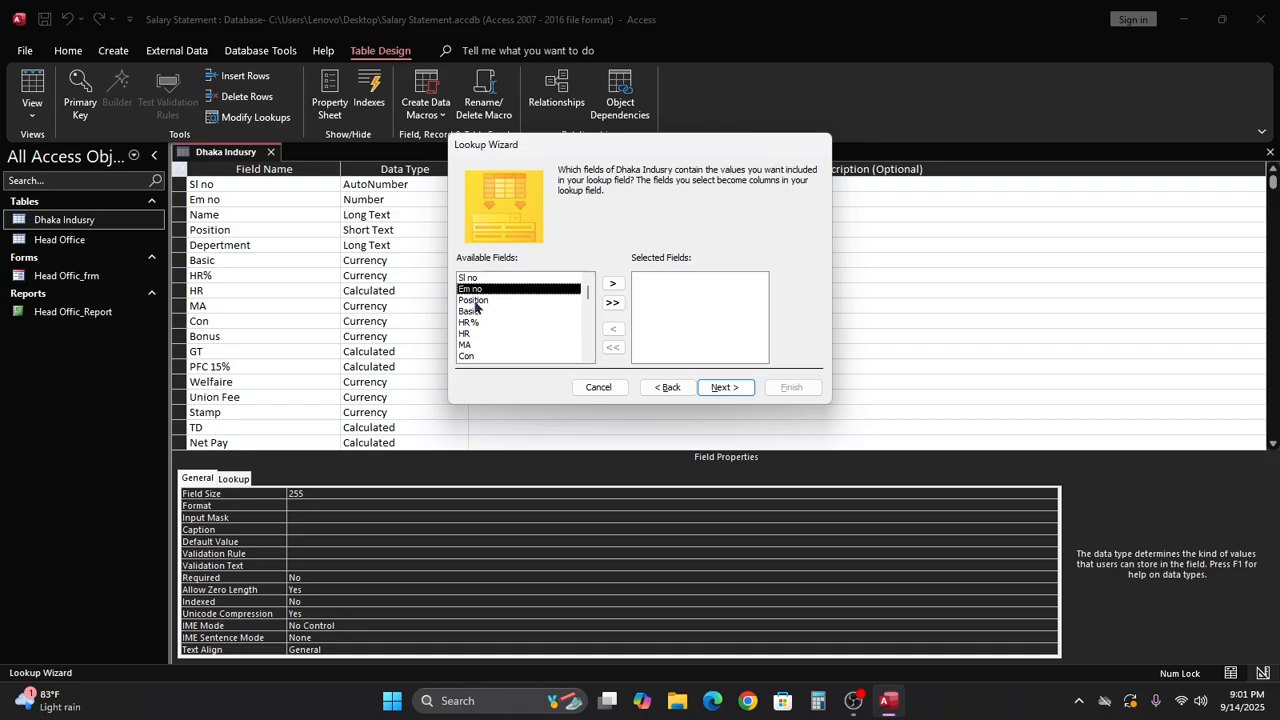
{"action": "left_click", "coordinate": [474, 300]}
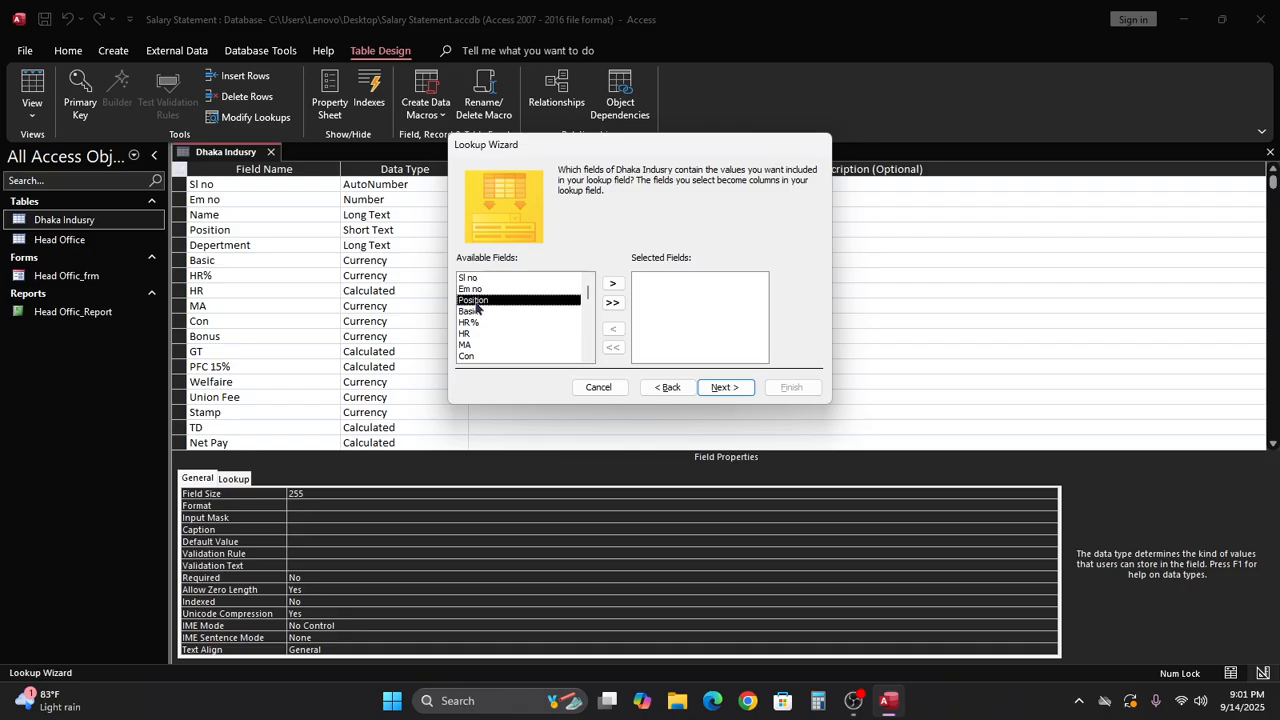
{"action": "left_click", "coordinate": [728, 388]}
{"action": "left_click", "coordinate": [652, 392]}
{"action": "left_click", "coordinate": [613, 286]}
{"action": "left_click", "coordinate": [723, 388]}
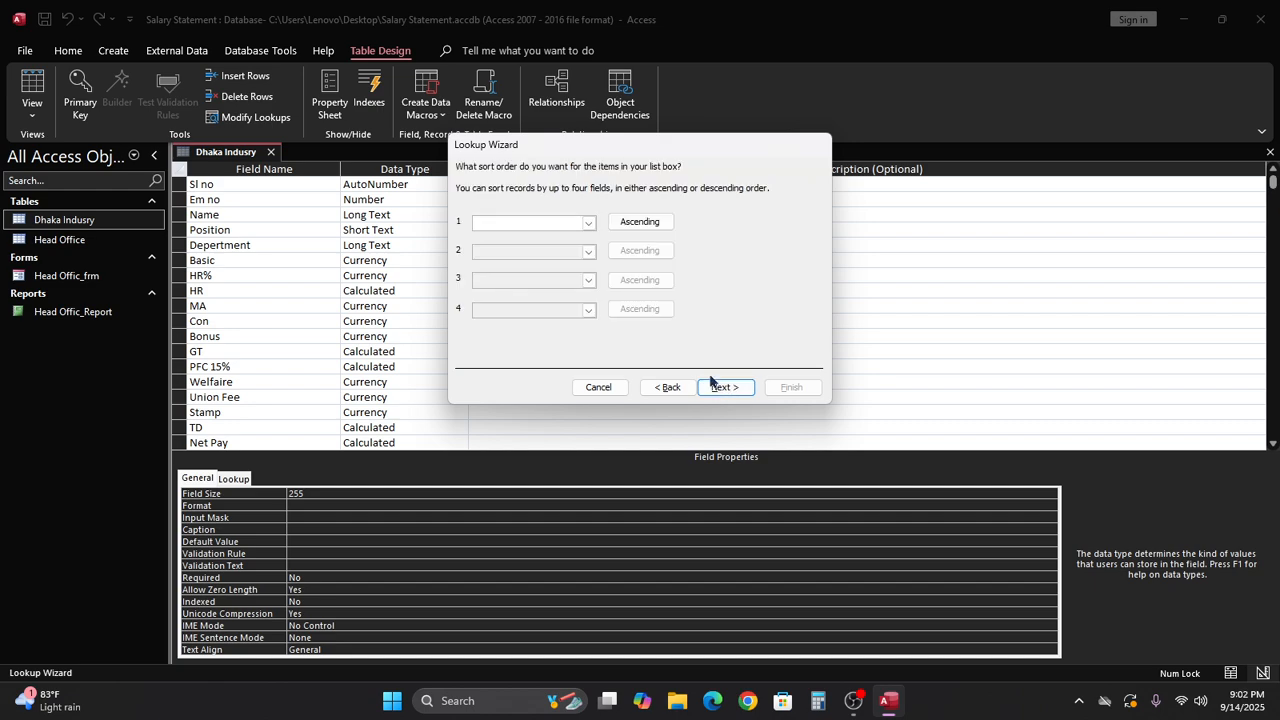
{"action": "left_click", "coordinate": [726, 388]}
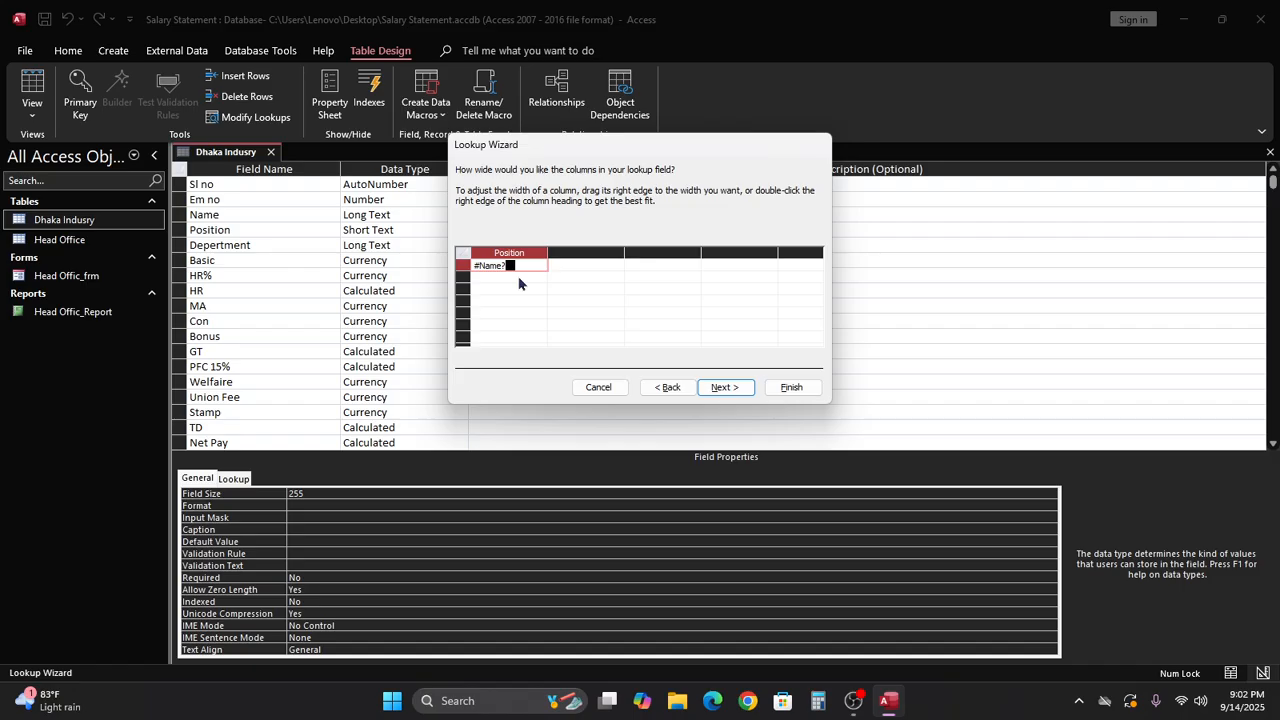
{"action": "left_click", "coordinate": [603, 387]}
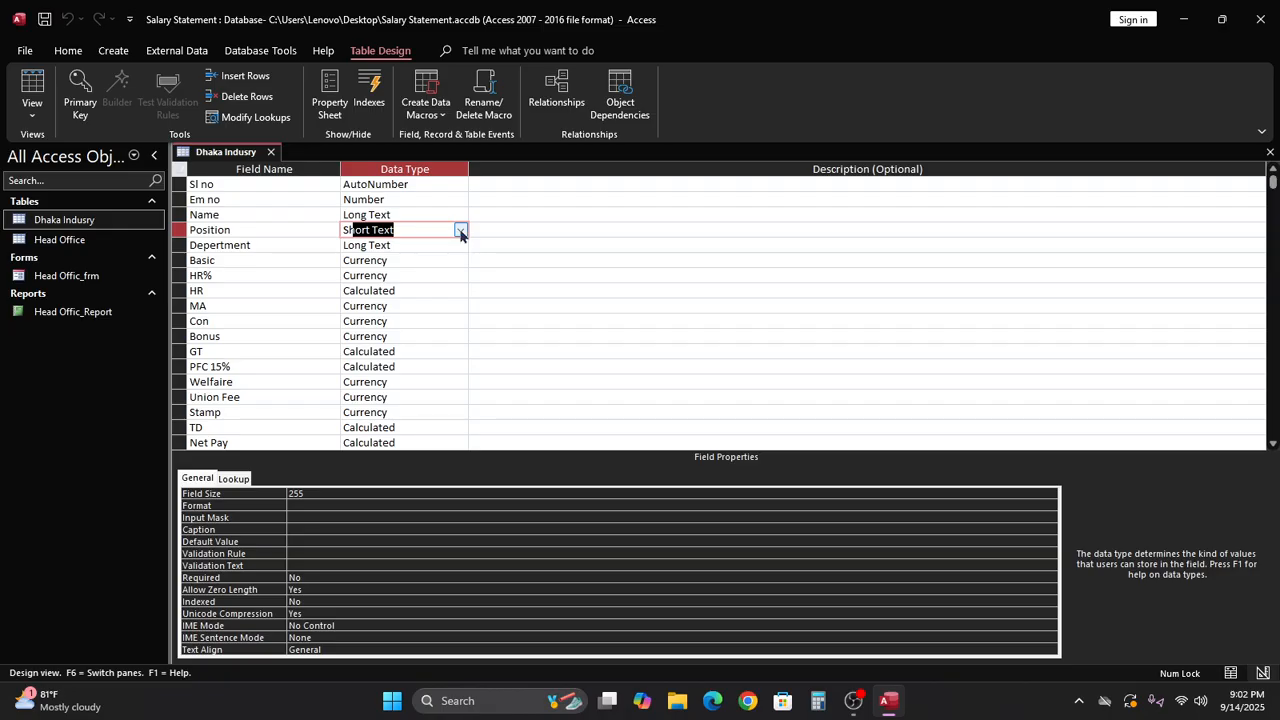
{"action": "left_click", "coordinate": [460, 230]}
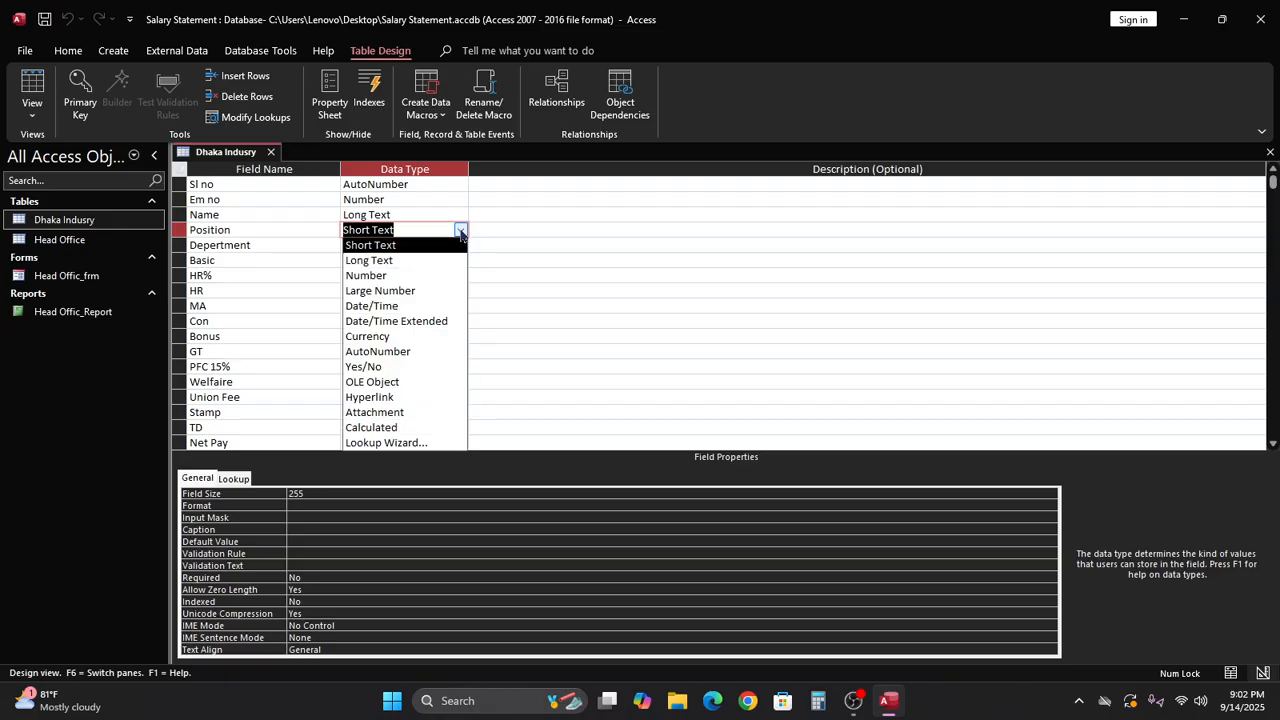
{"action": "left_click", "coordinate": [443, 443]}
{"action": "left_click", "coordinate": [598, 252]}
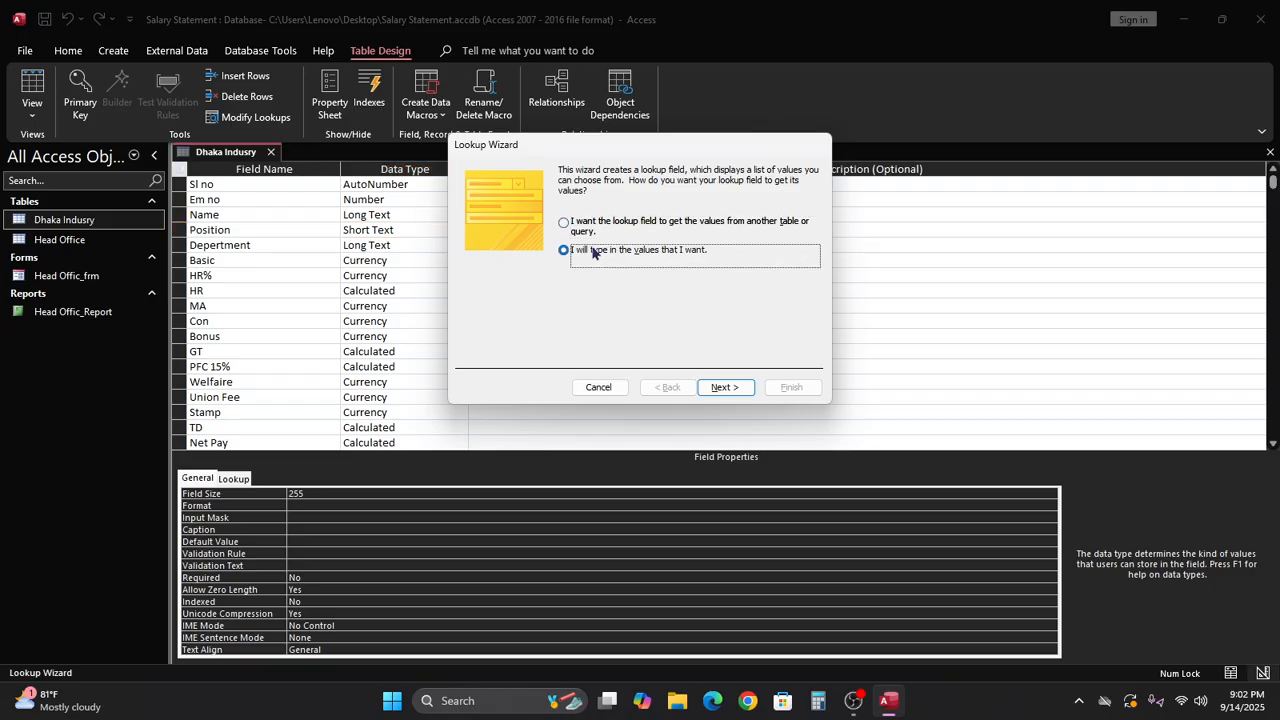
{"action": "left_click", "coordinate": [725, 389]}
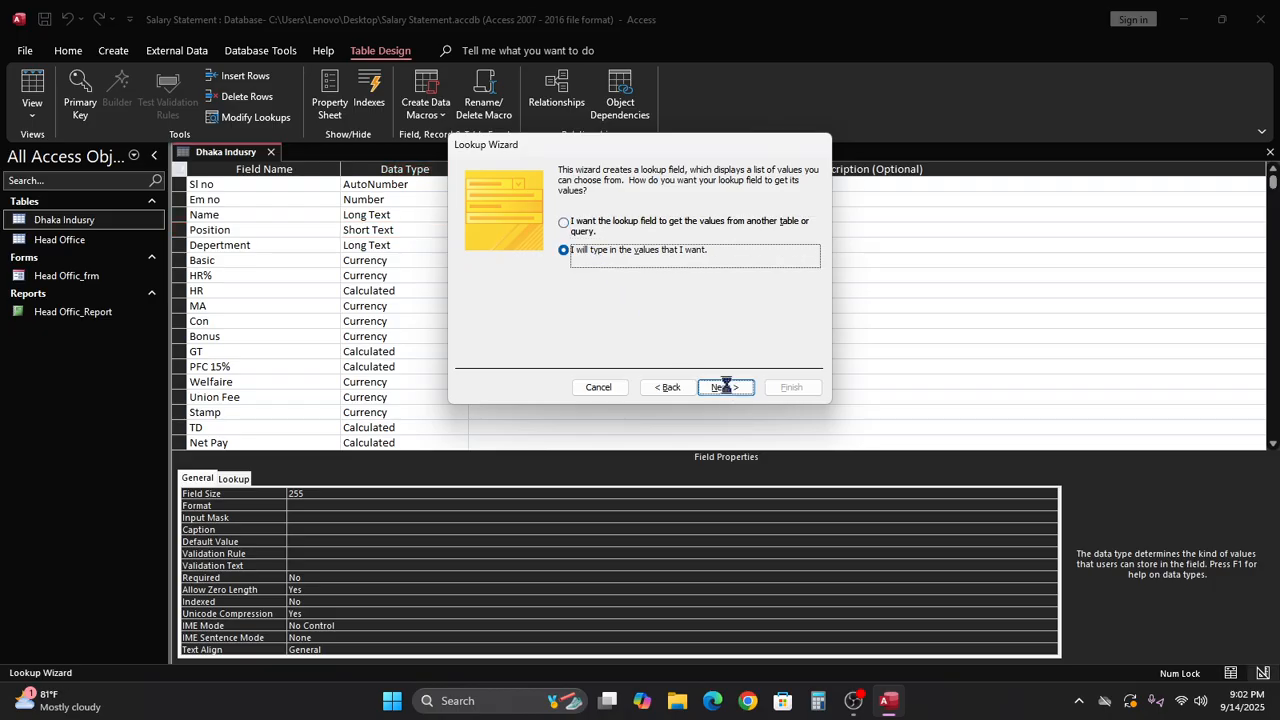
{"action": "left_click", "coordinate": [612, 392]}
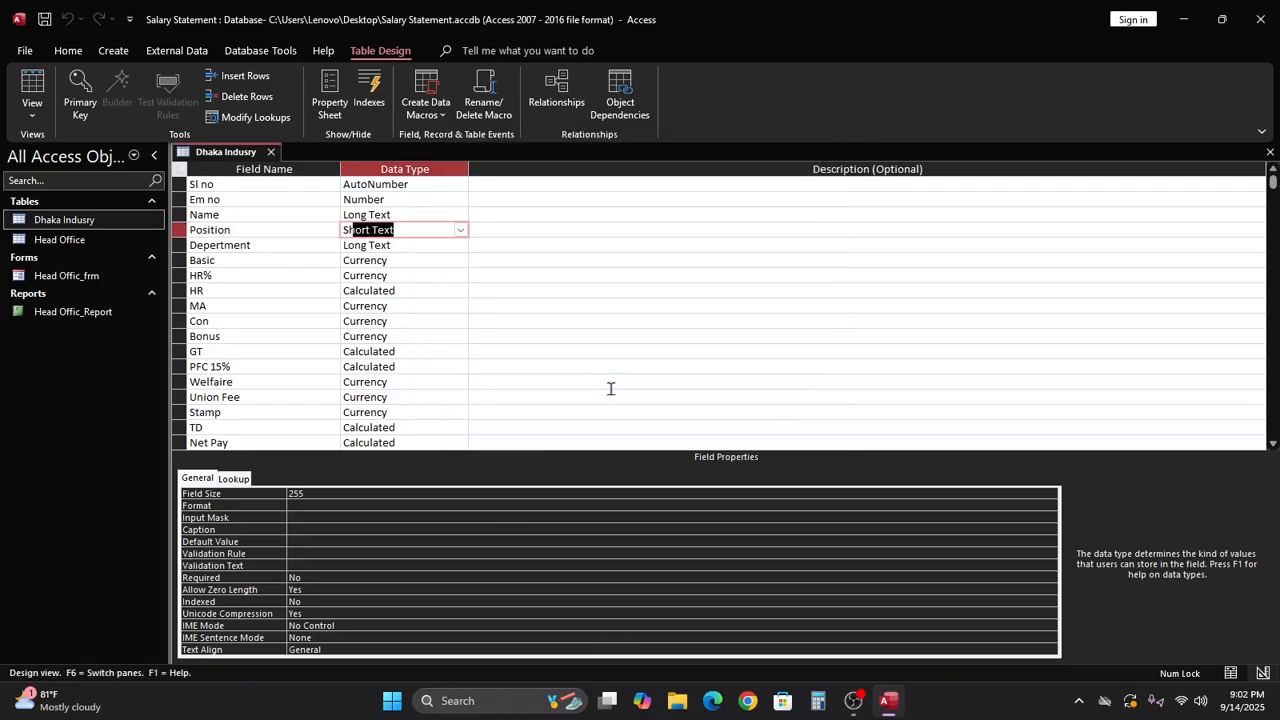
Step: Start the Lookup Wizard for the Position field with self-typed values and set the number of columns to 2
{"action": "left_click", "coordinate": [461, 231]}
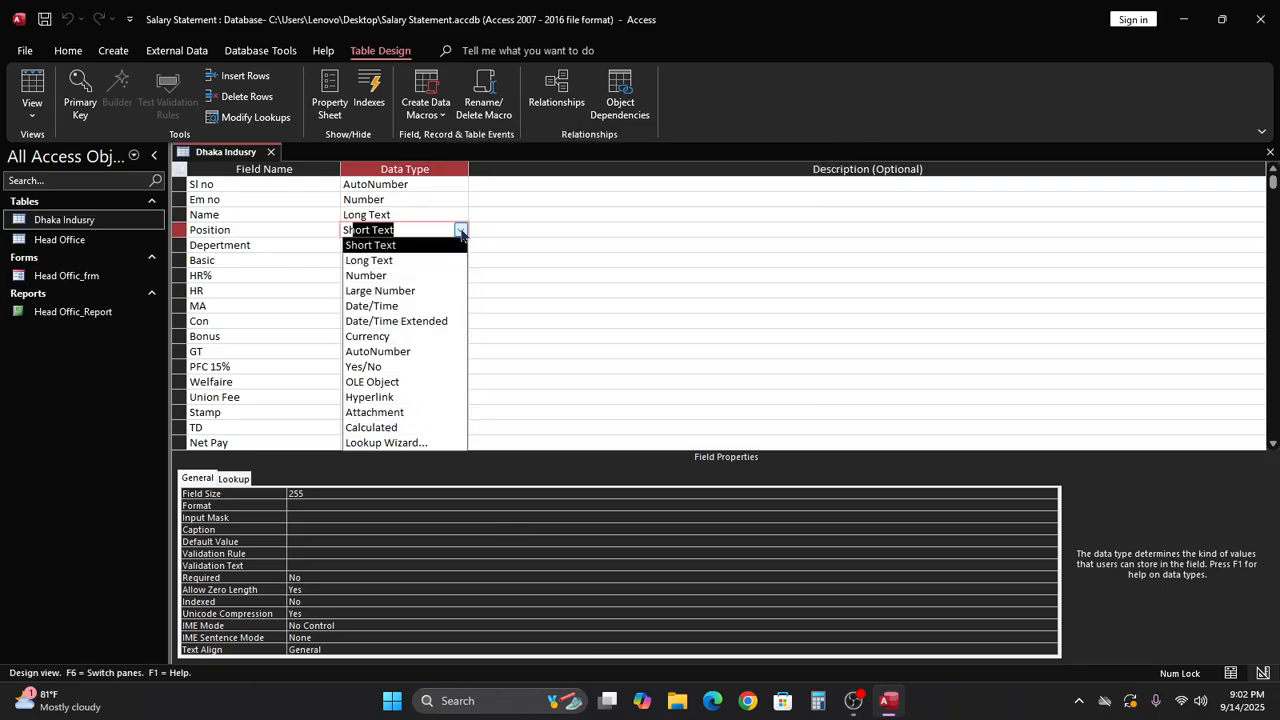
{"action": "left_click", "coordinate": [403, 447]}
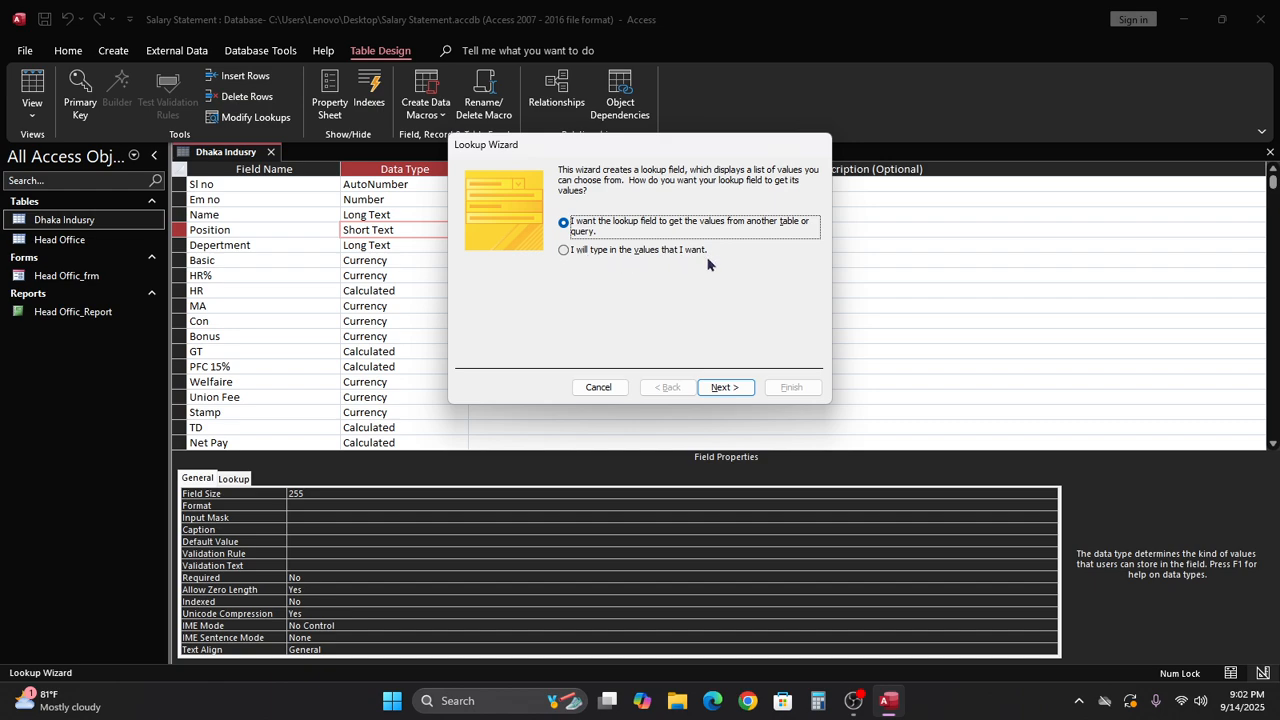
{"action": "left_click", "coordinate": [591, 251]}
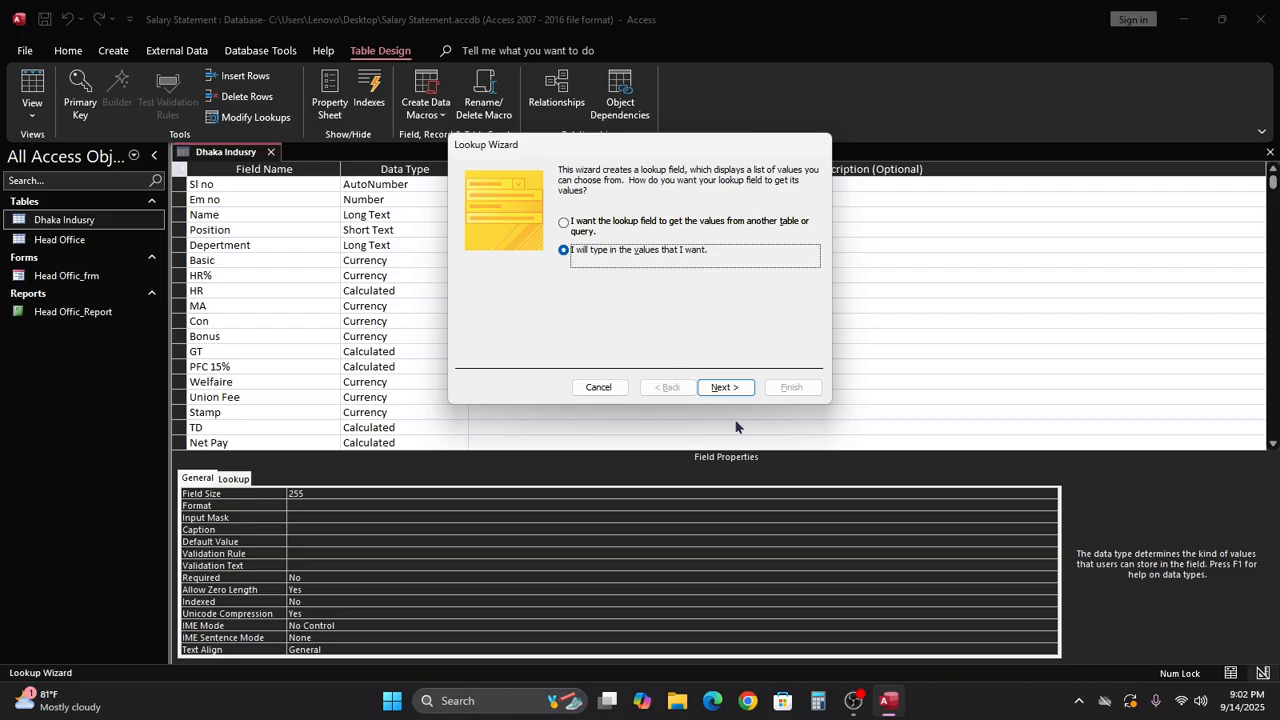
{"action": "left_click", "coordinate": [719, 387]}
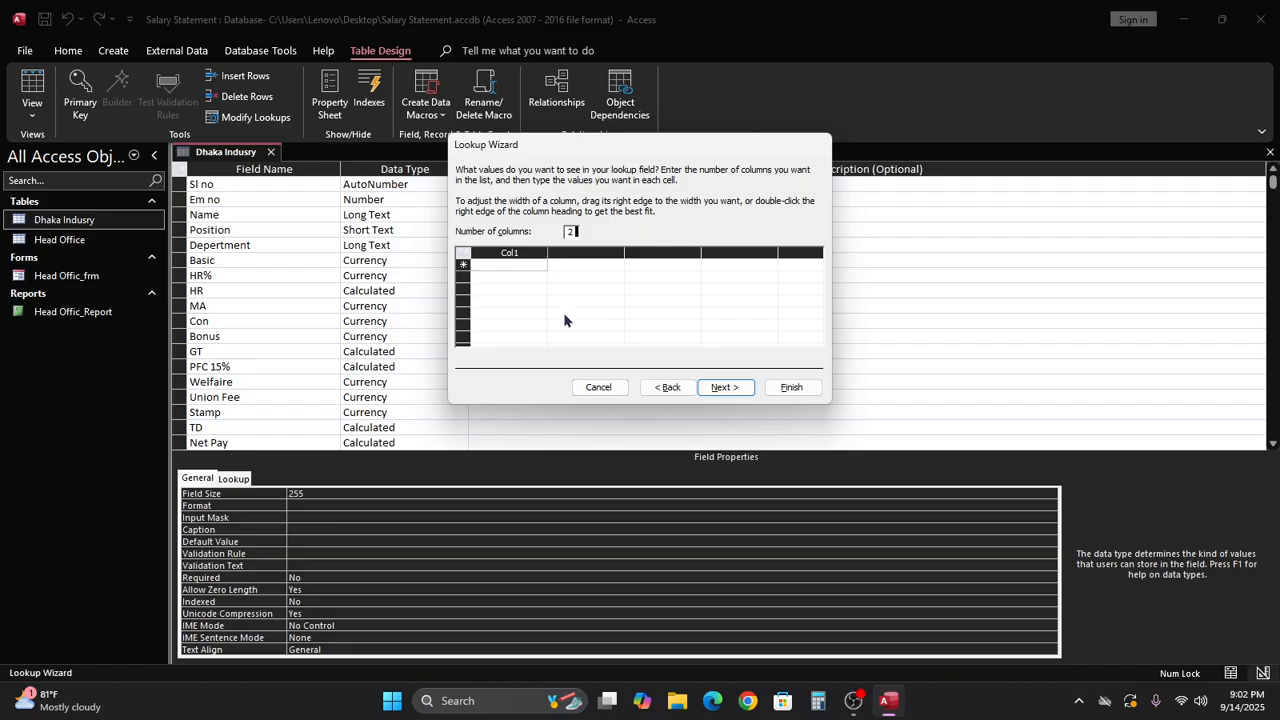
{"action": "left_click", "coordinate": [518, 265]}
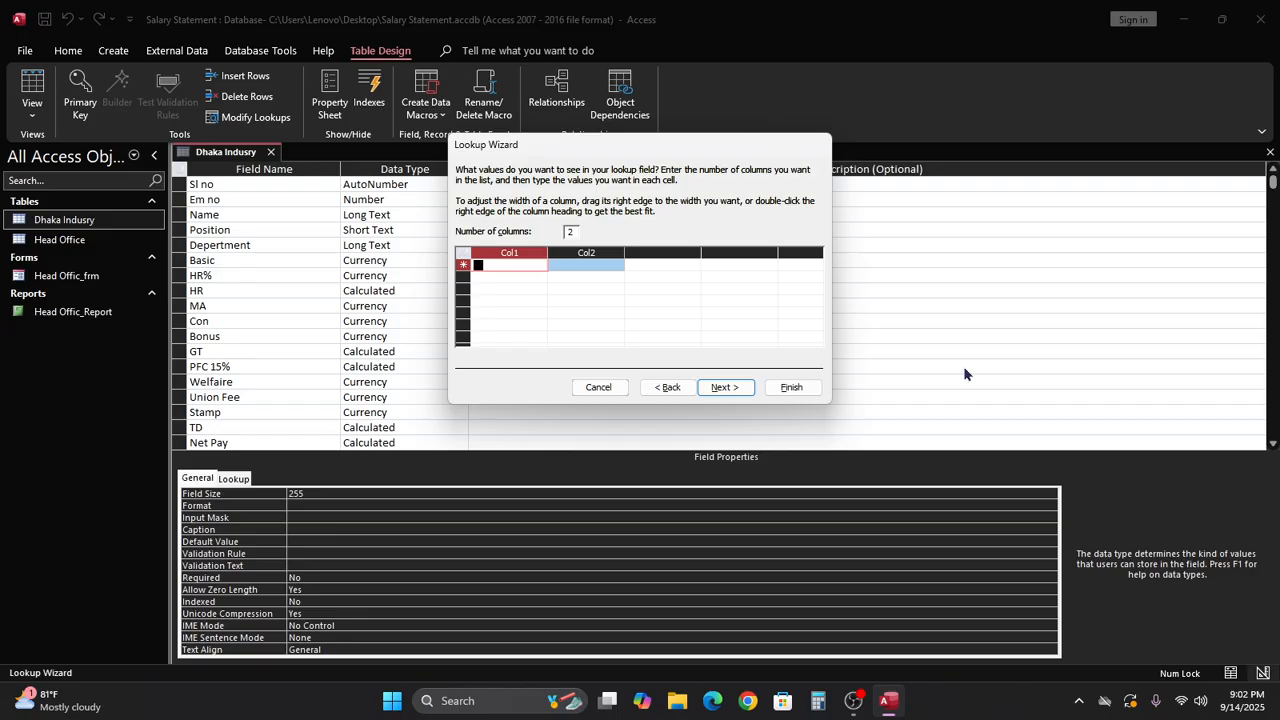
Step: Enter the first two lookup rows: MD with m, and GM with g
{"action": "type", "text": "MD"}
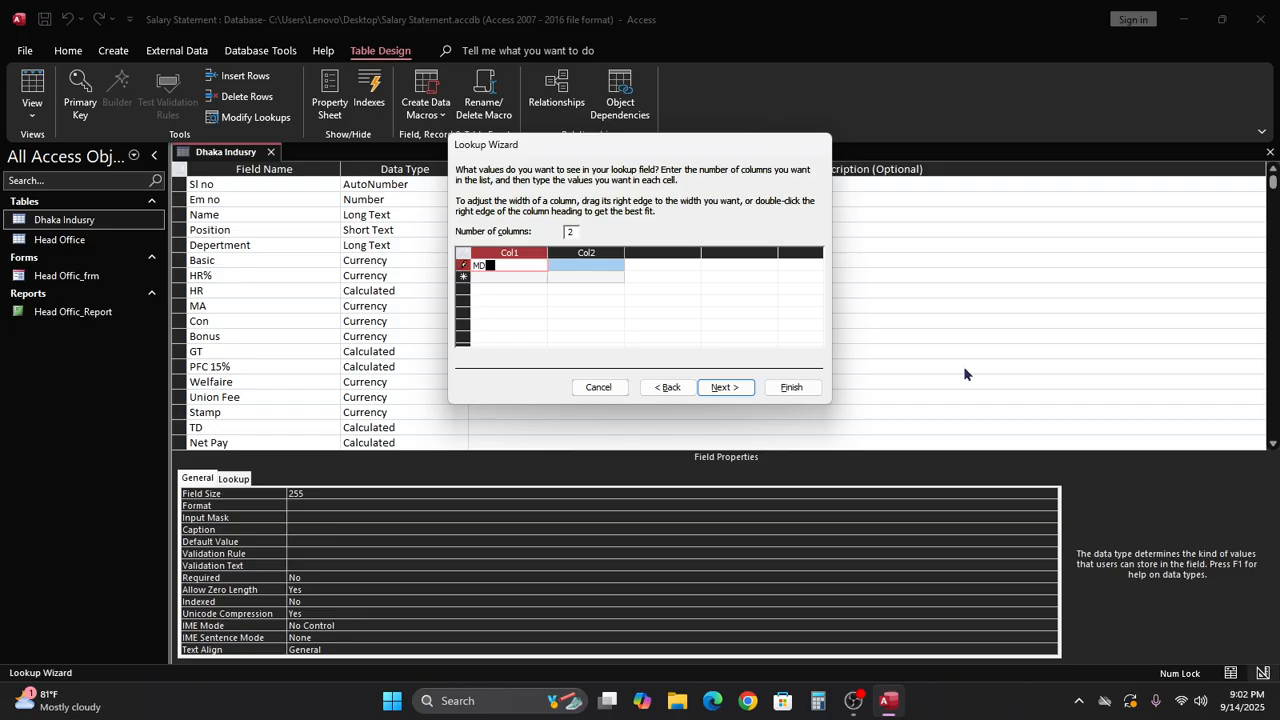
{"action": "key", "text": "Tab"}
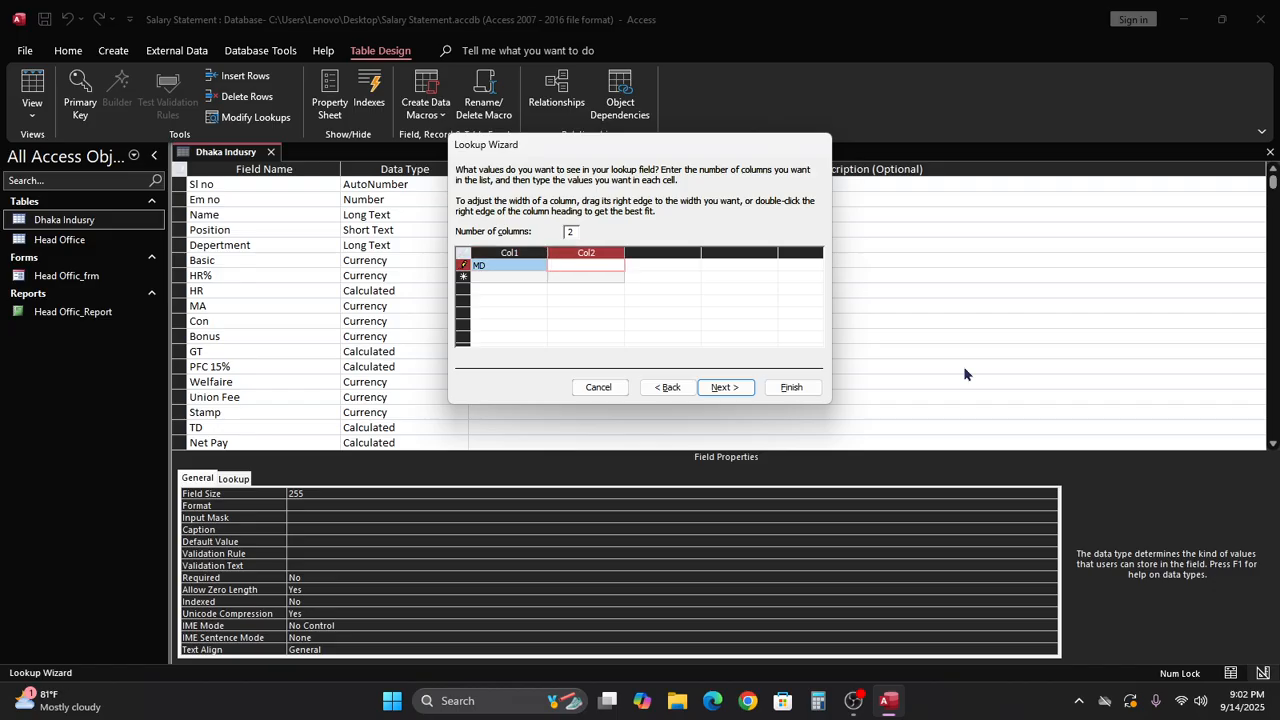
{"action": "type", "text": "m"}
{"action": "key", "text": "Tab"}
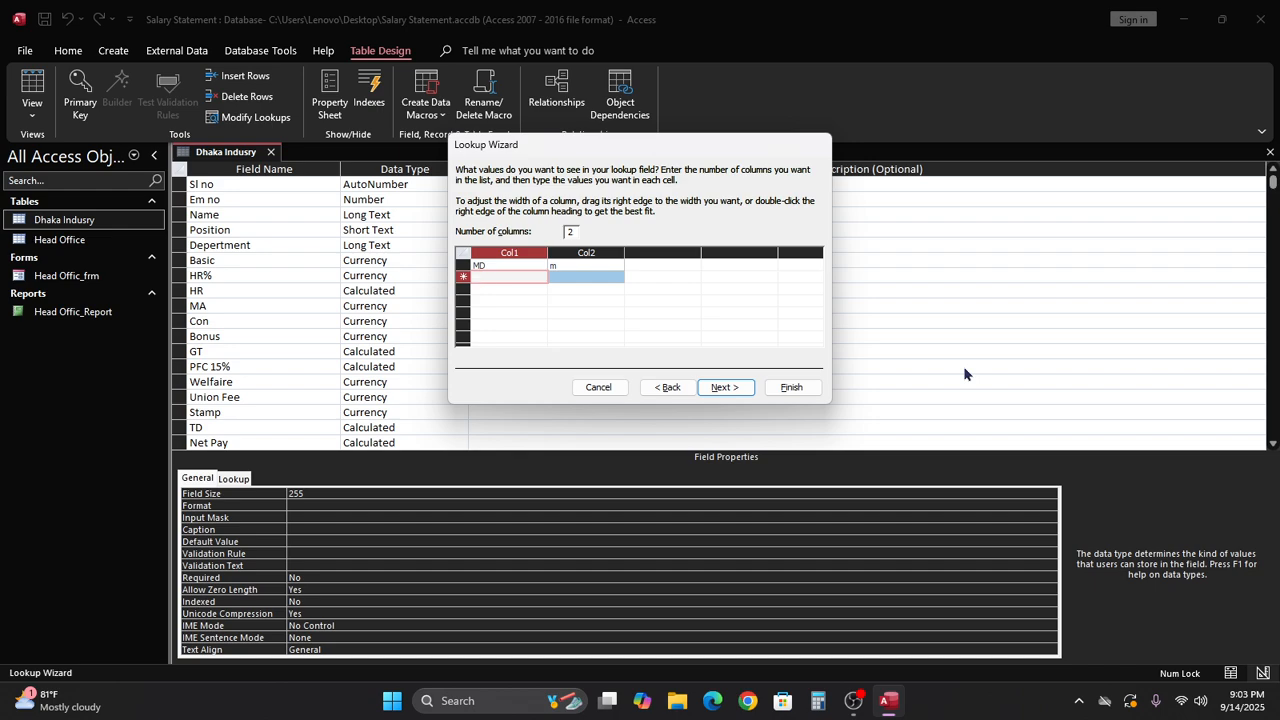
{"action": "type", "text": "GM"}
{"action": "key", "text": "Tab"}
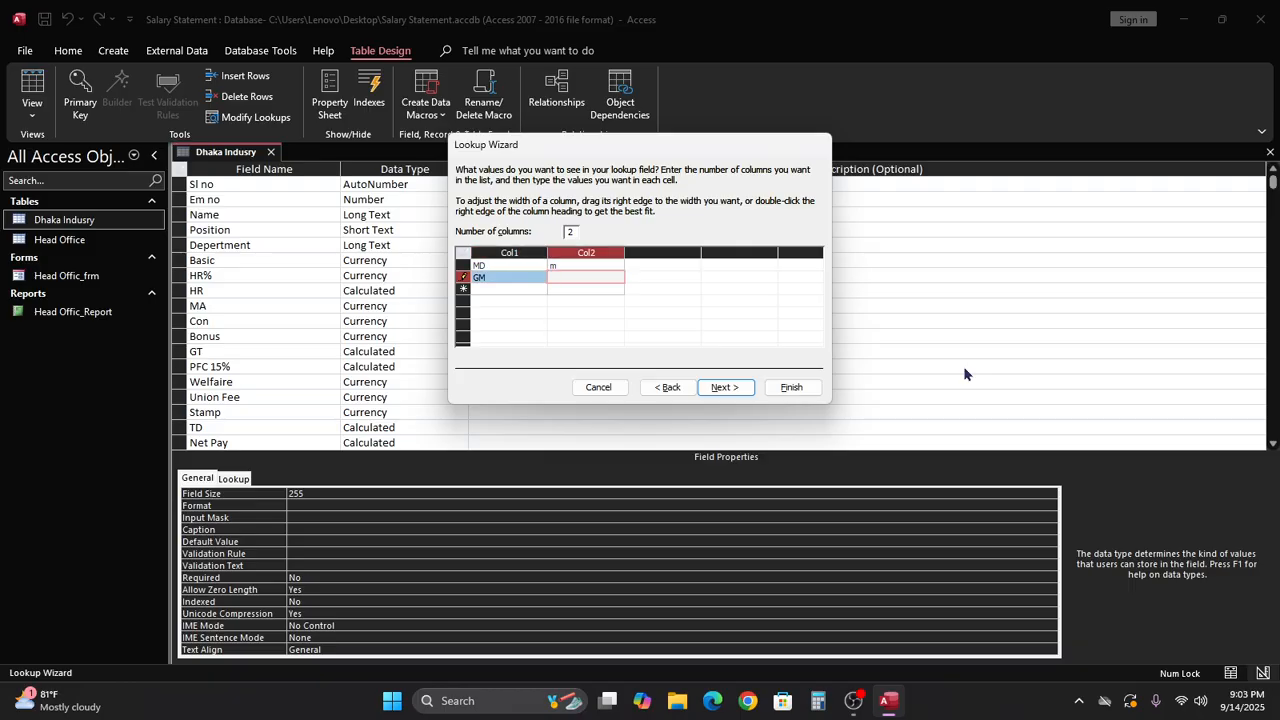
{"action": "type", "text": "g"}
{"action": "key", "text": "Tab"}
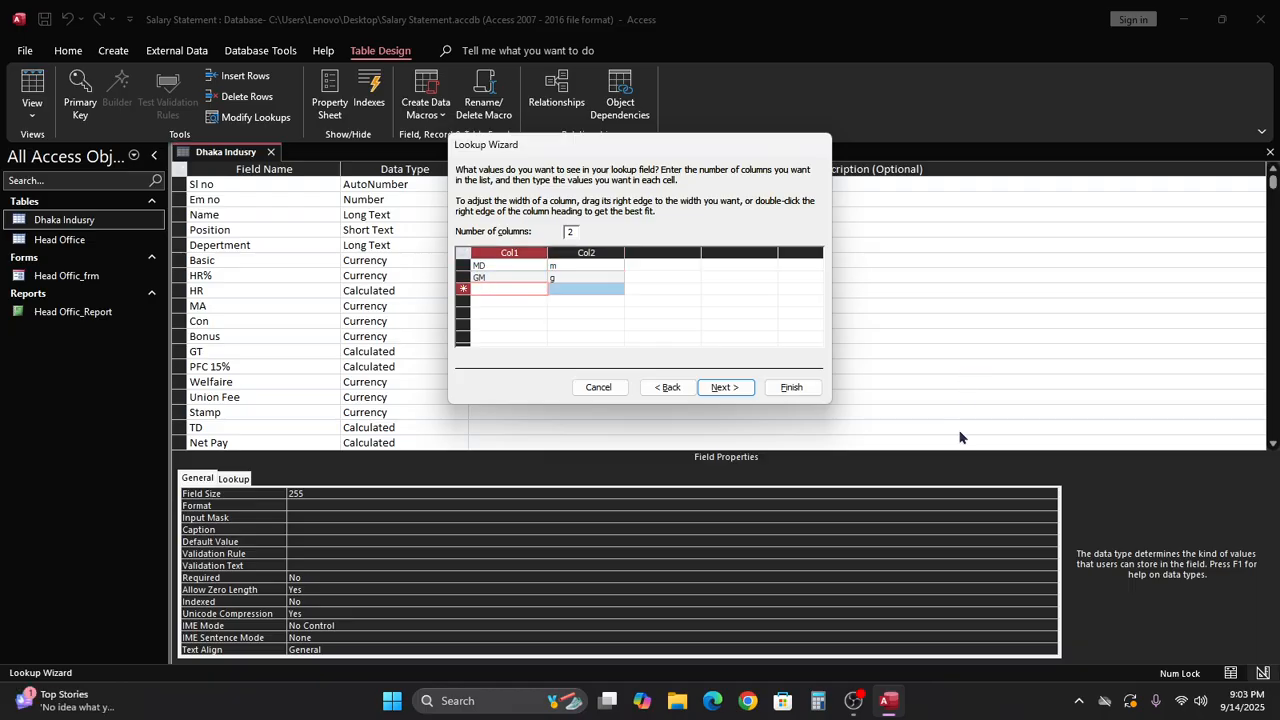
Step: Add two more lookup rows: AGM with ag, and DGM with dg
{"action": "type", "text": "A"}
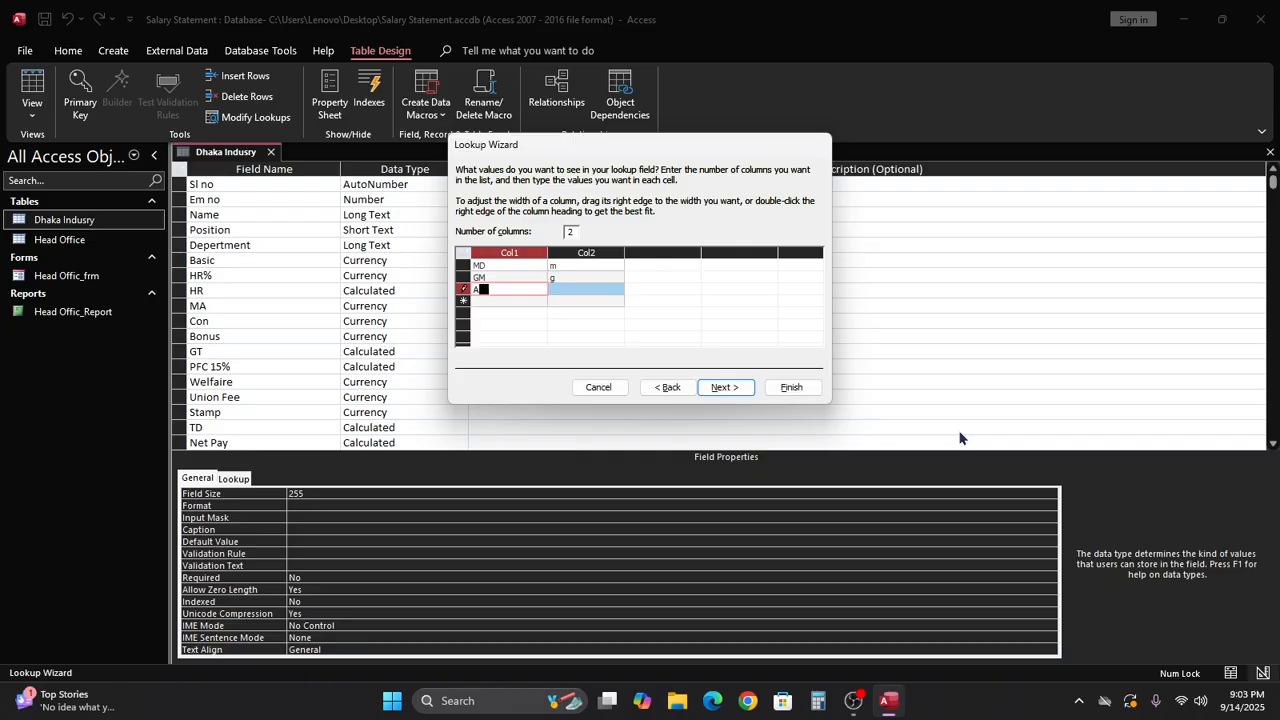
{"action": "type", "text": "GM"}
{"action": "key", "text": "Tab"}
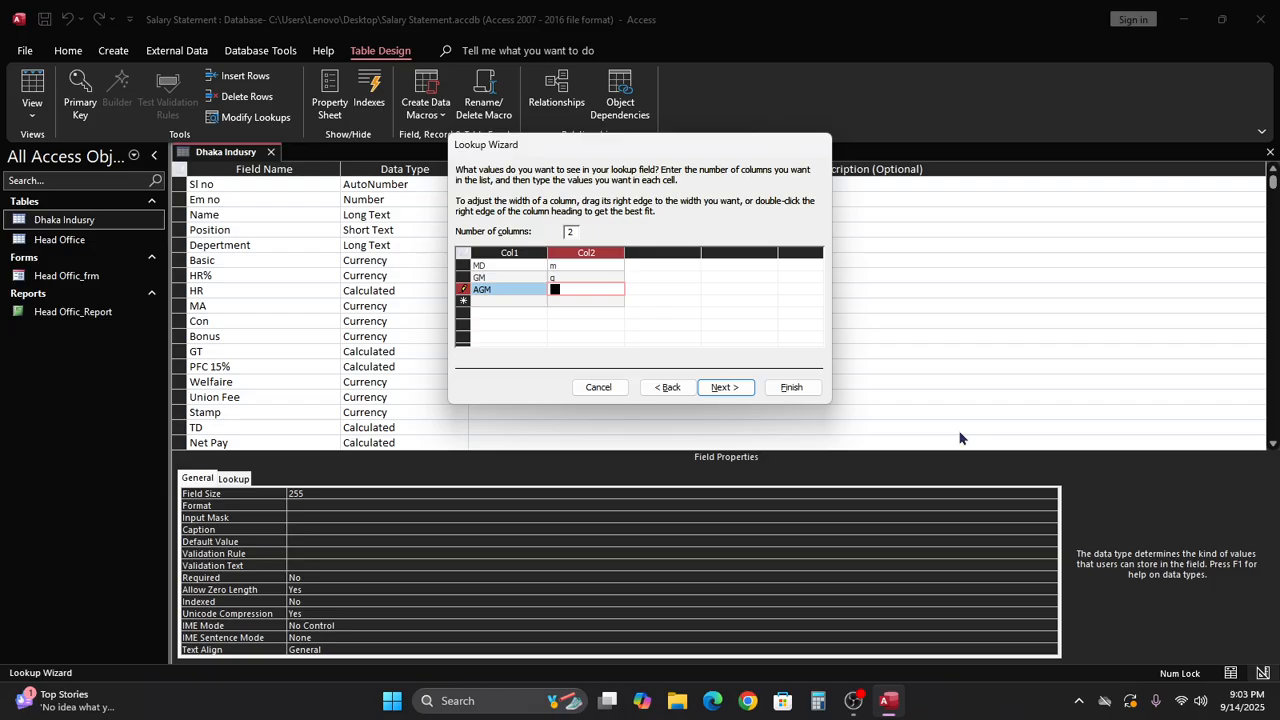
{"action": "type", "text": "ag"}
{"action": "key", "text": "Tab"}
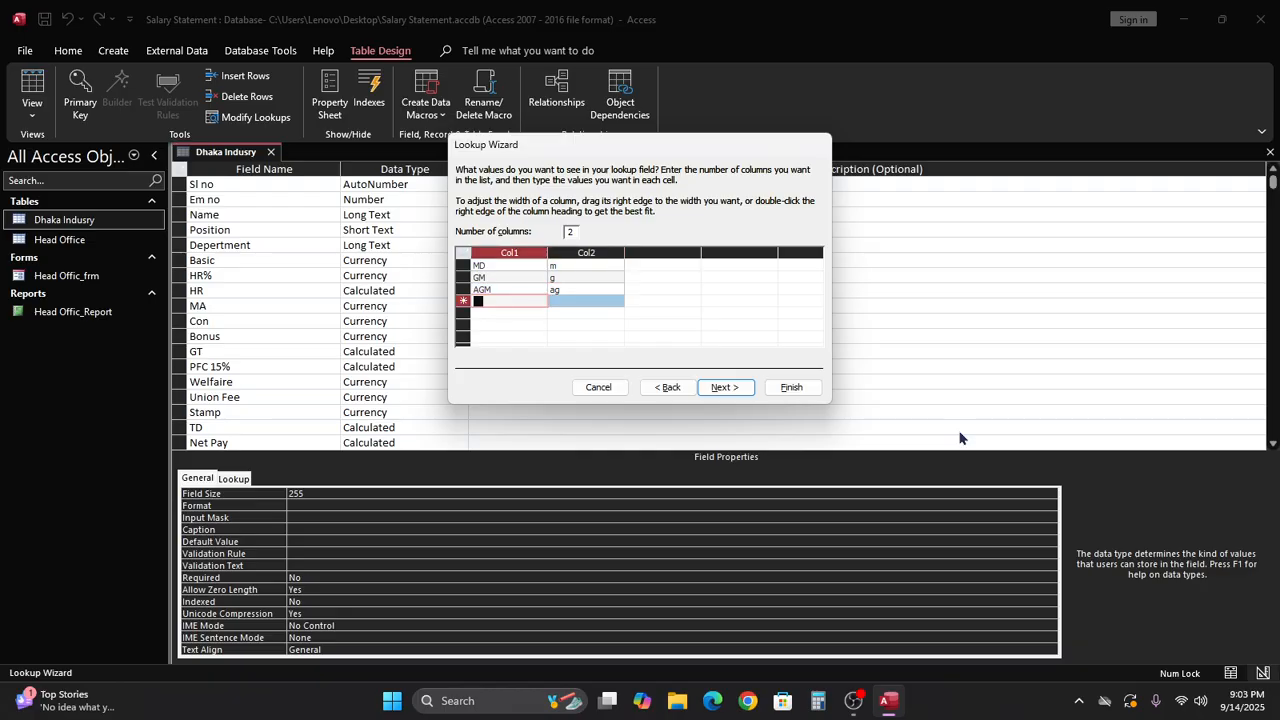
{"action": "type", "text": "DGM"}
{"action": "key", "text": "Tab"}
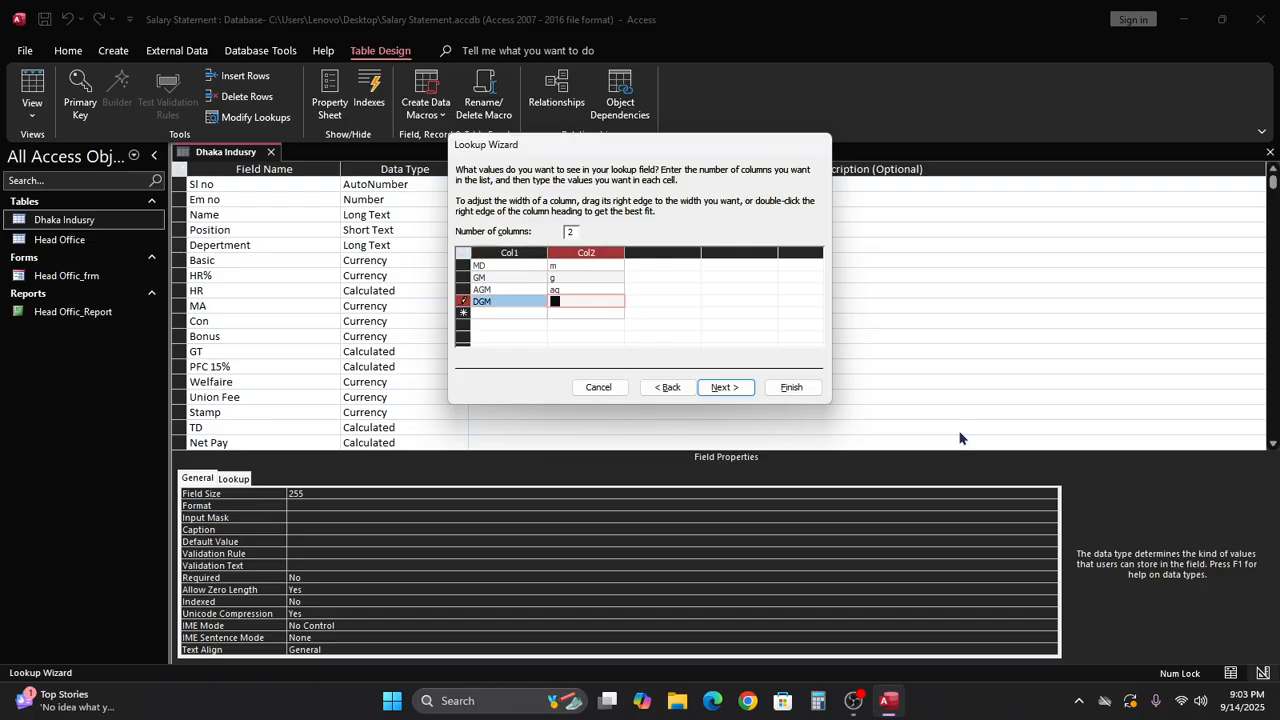
{"action": "type", "text": "dg"}
{"action": "key", "text": "Tab"}
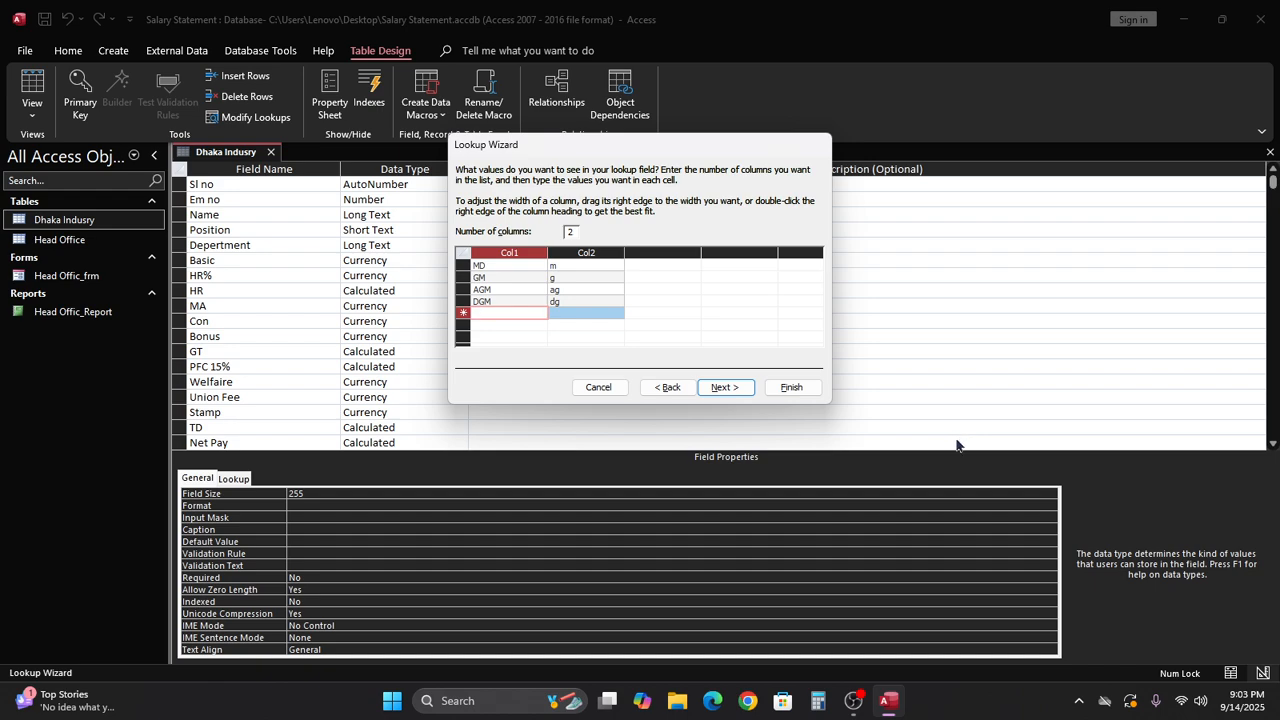
Step: Add a fifth lookup row with Manager in the first column and ma in the second
{"action": "type", "text": "M"}
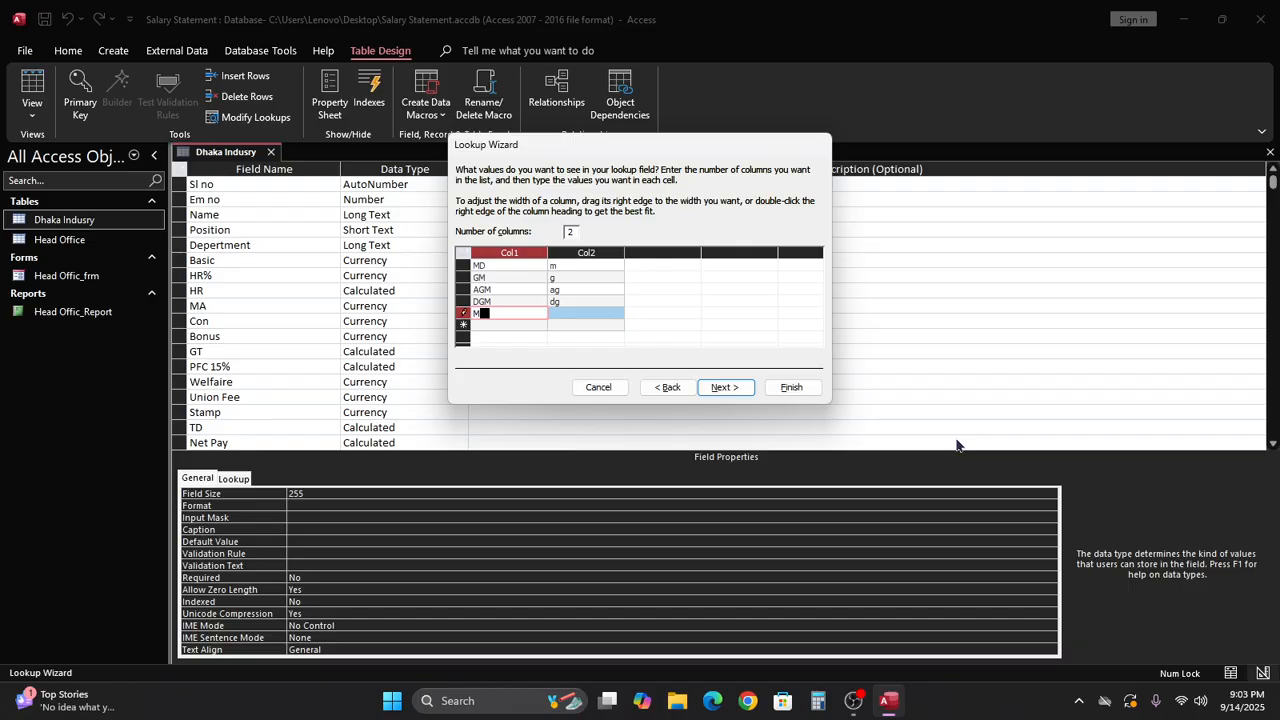
{"action": "type", "text": "anager"}
{"action": "key", "text": "Tab"}
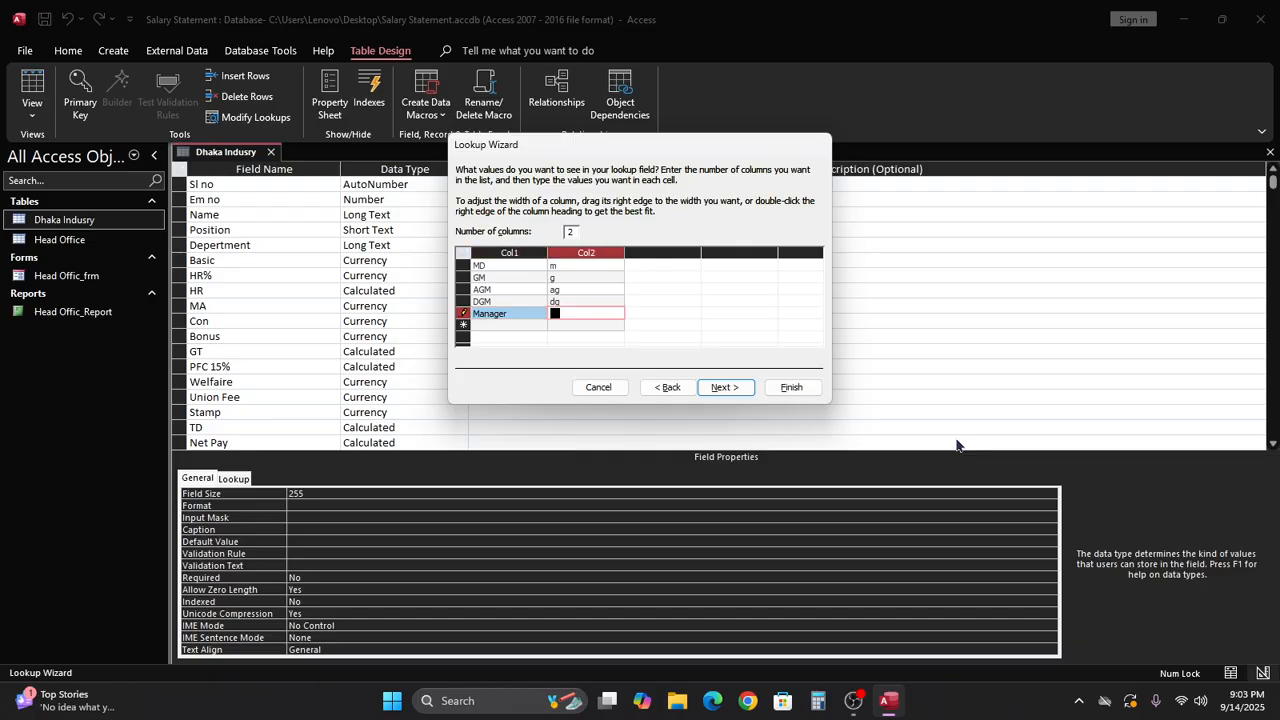
{"action": "type", "text": "ma"}
{"action": "key", "text": "Tab"}
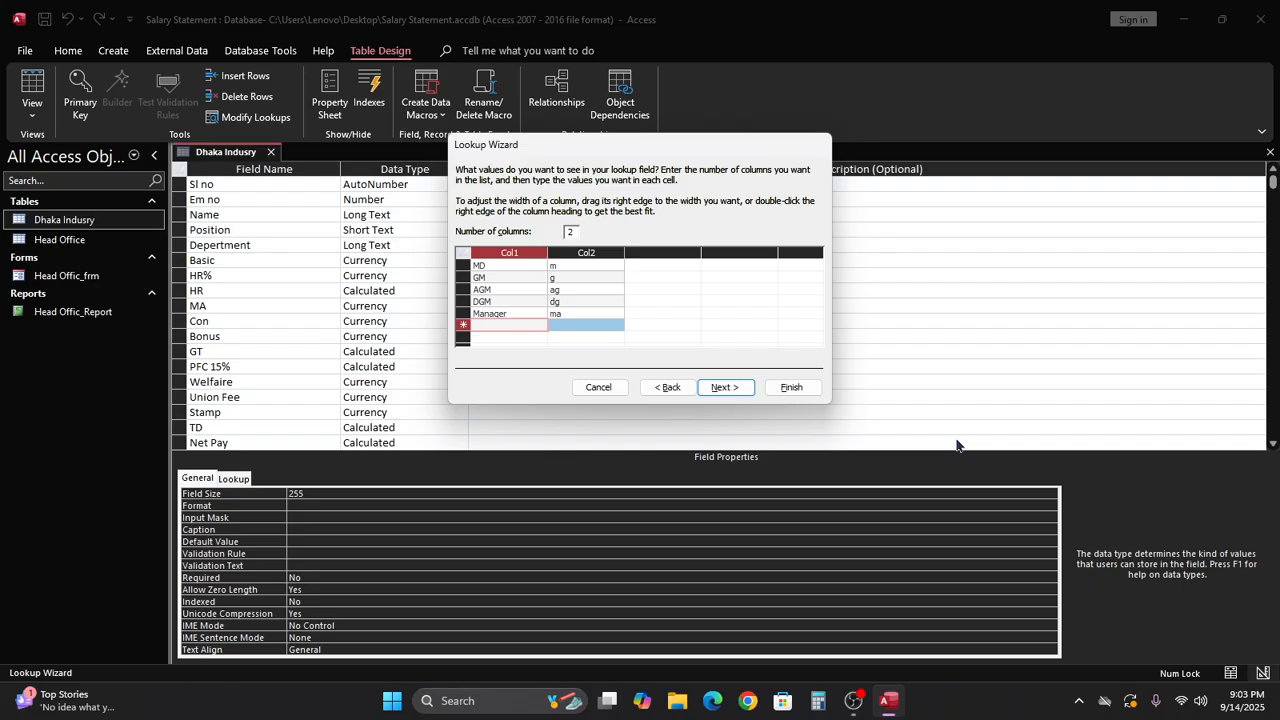
Step: Add two more lookup rows: DM with dm, and ASSTTM with as
{"action": "type", "text": "DM"}
{"action": "key", "text": "Tab"}
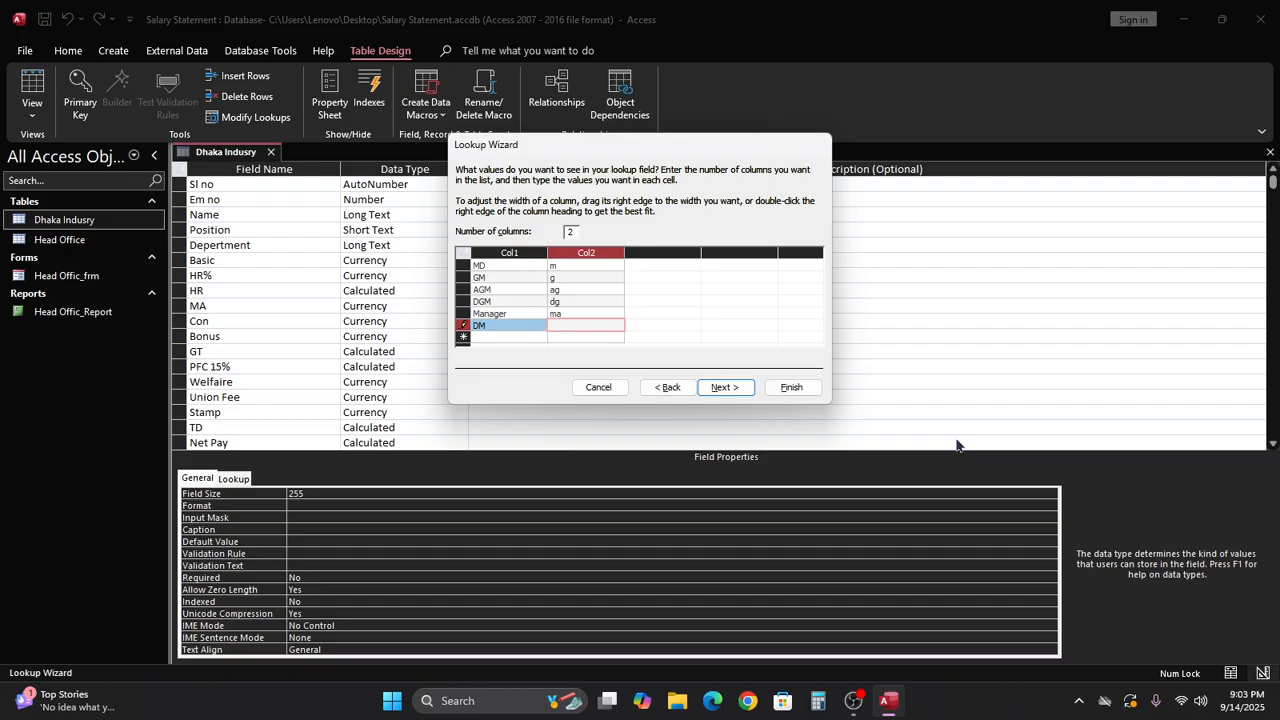
{"action": "type", "text": "dm"}
{"action": "key", "text": "Tab"}
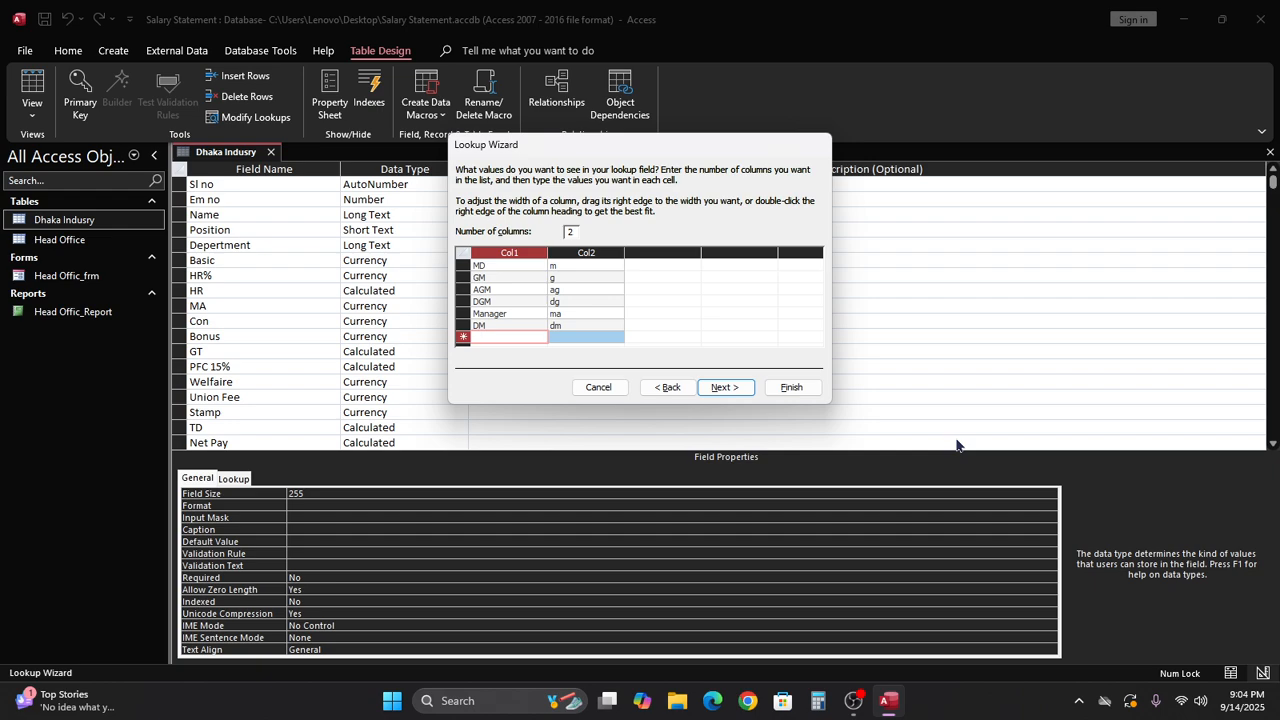
{"action": "type", "text": "A"}
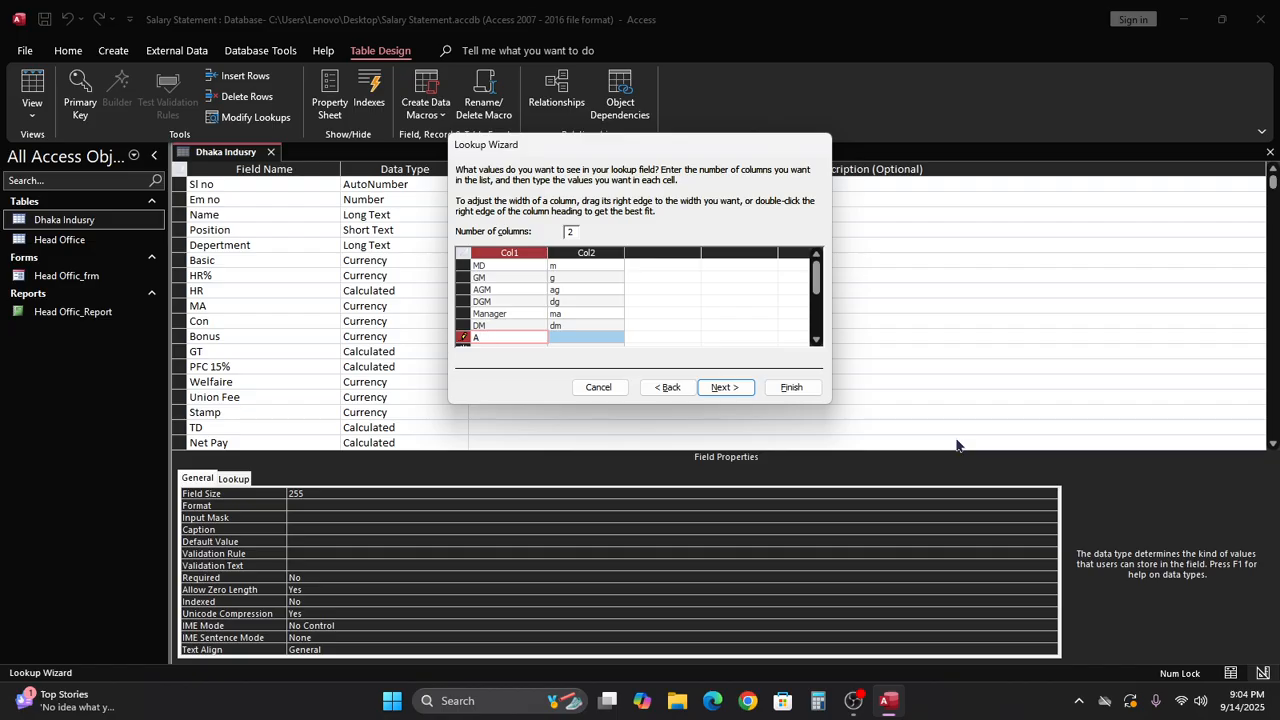
{"action": "type", "text": "SST"}
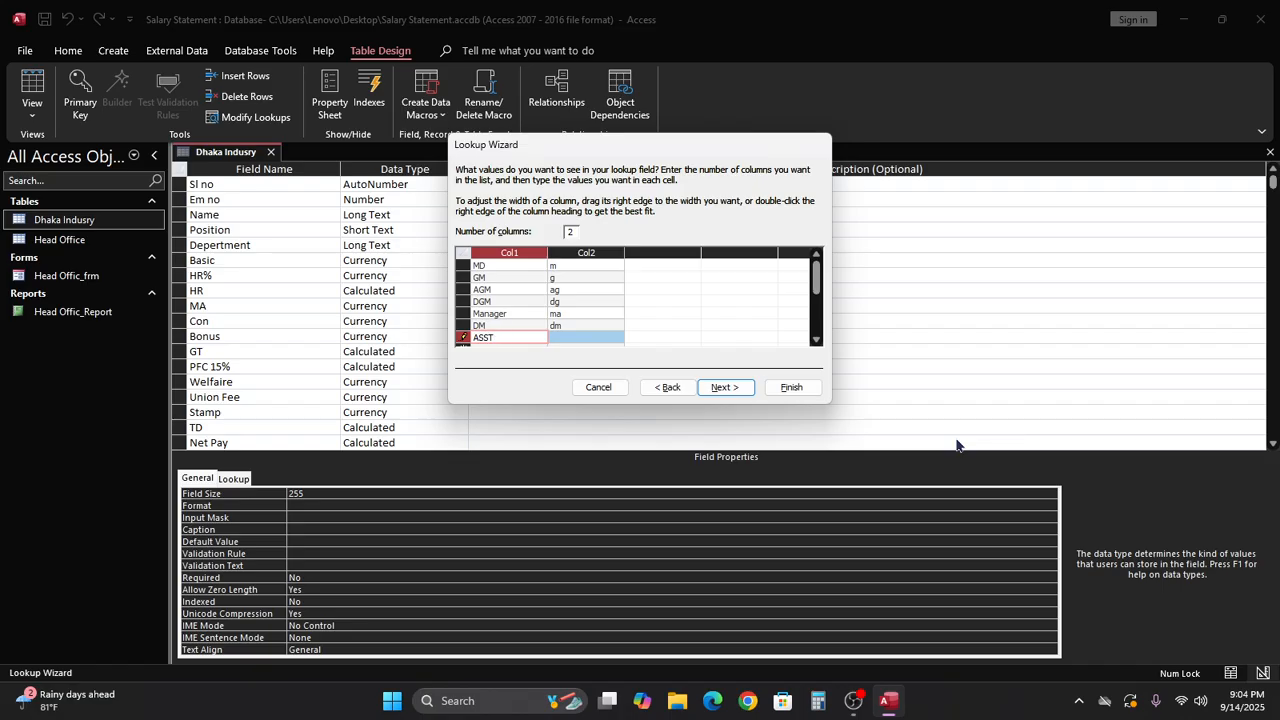
{"action": "type", "text": "TM"}
{"action": "key", "text": "Tab"}
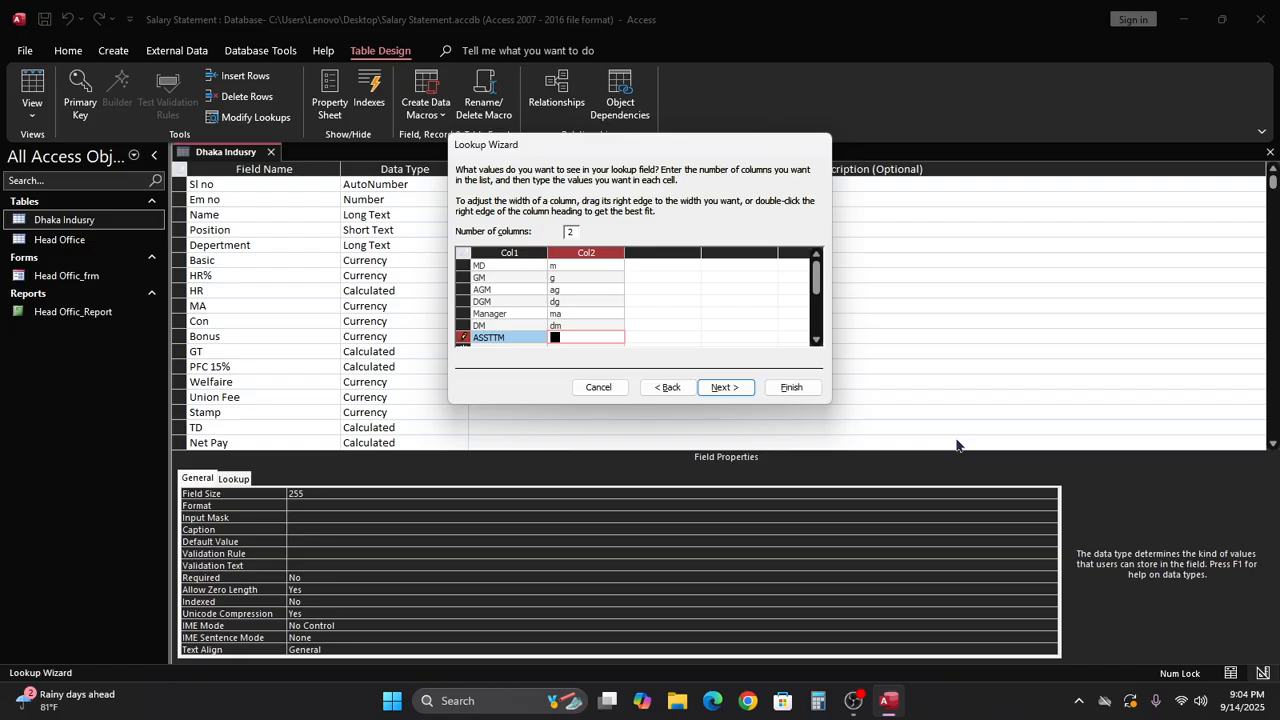
{"action": "type", "text": "as"}
{"action": "key", "text": "Tab"}
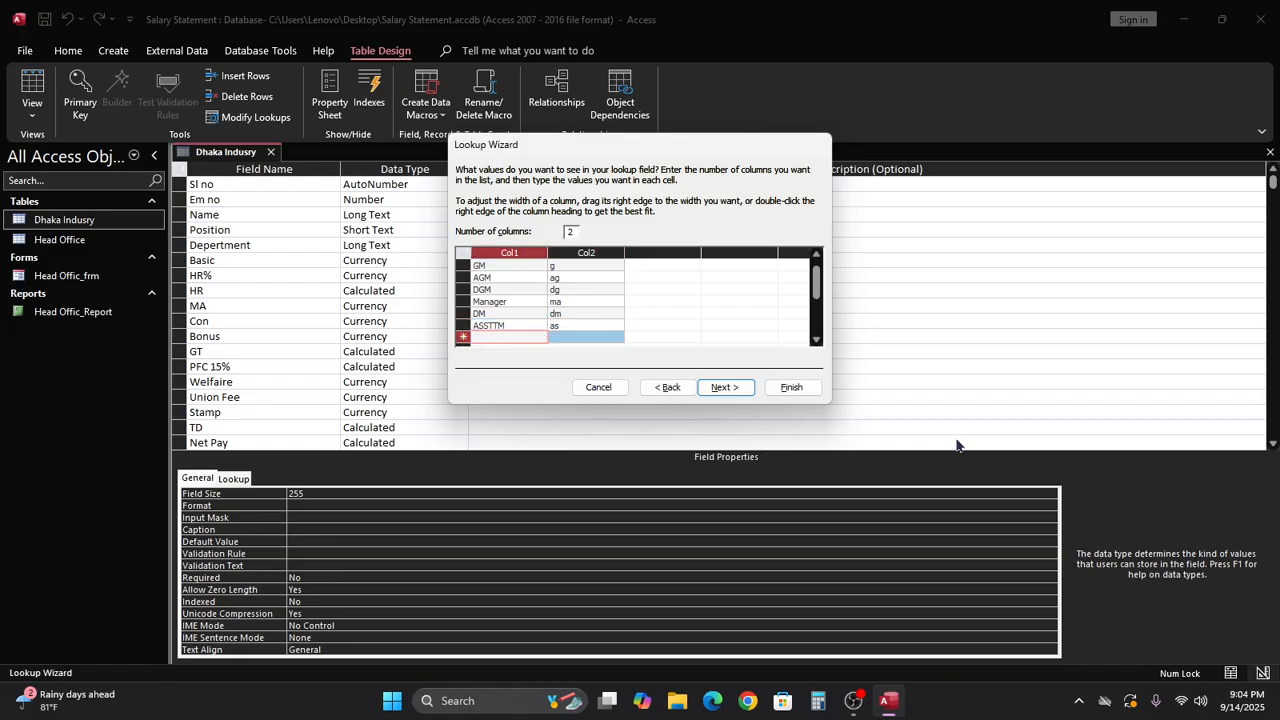
{"action": "key", "text": "alt+n"}
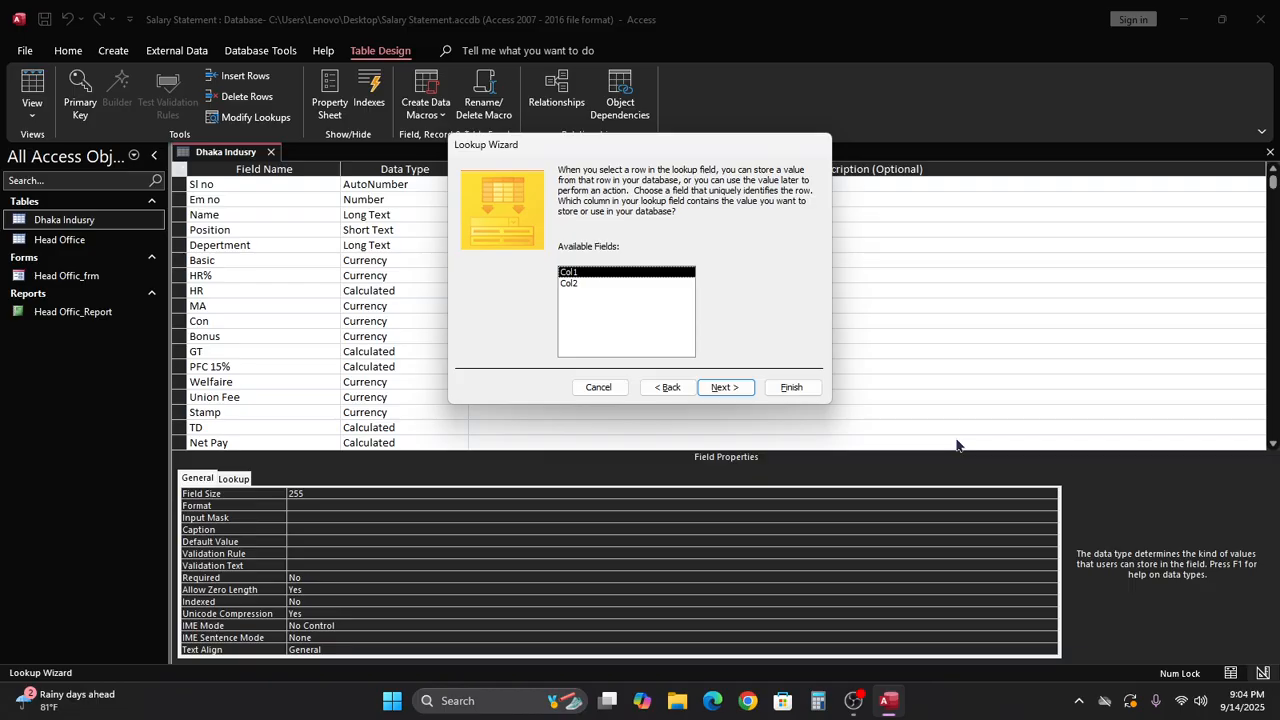
{"action": "left_click", "coordinate": [667, 387]}
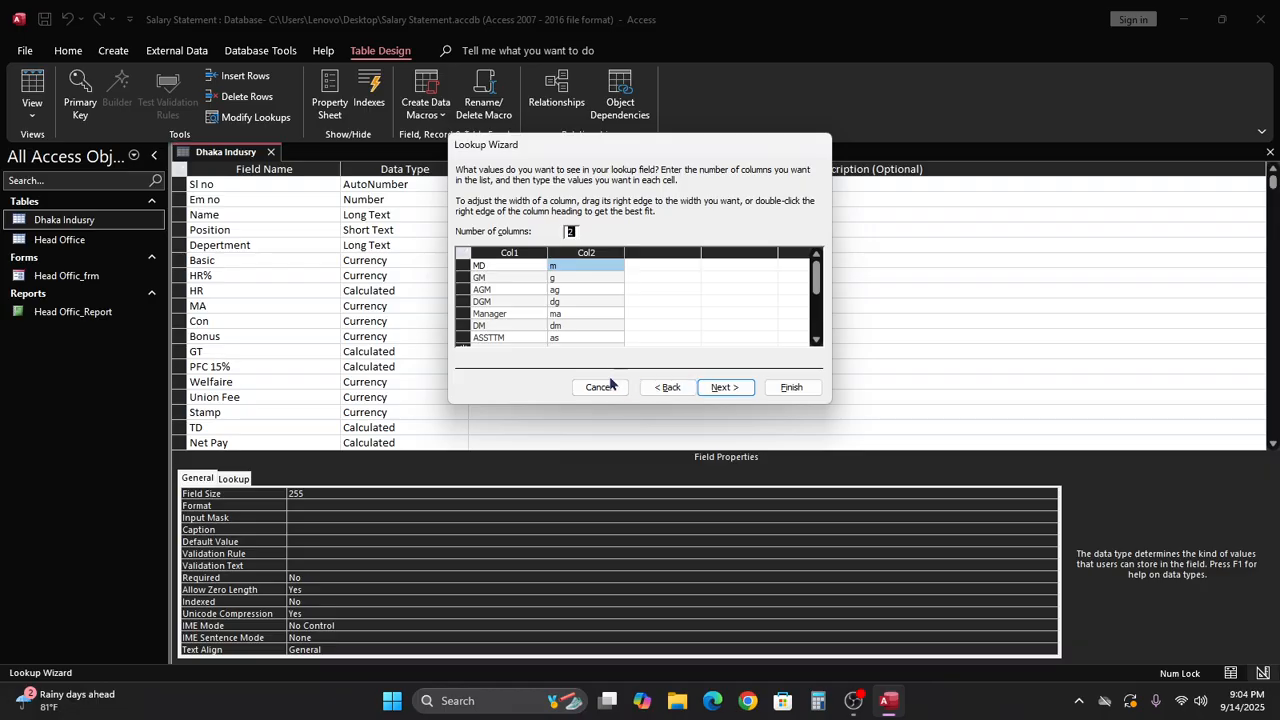
Step: Add a lookup row below ASSTTM with Operator in the first column and o in the second
{"action": "scroll", "coordinate": [596, 332], "scroll_direction": "down", "scroll_amount": 3}
{"action": "scroll", "coordinate": [596, 332], "scroll_direction": "up", "scroll_amount": 3}
{"action": "scroll", "coordinate": [596, 332], "scroll_direction": "down", "scroll_amount": 1}
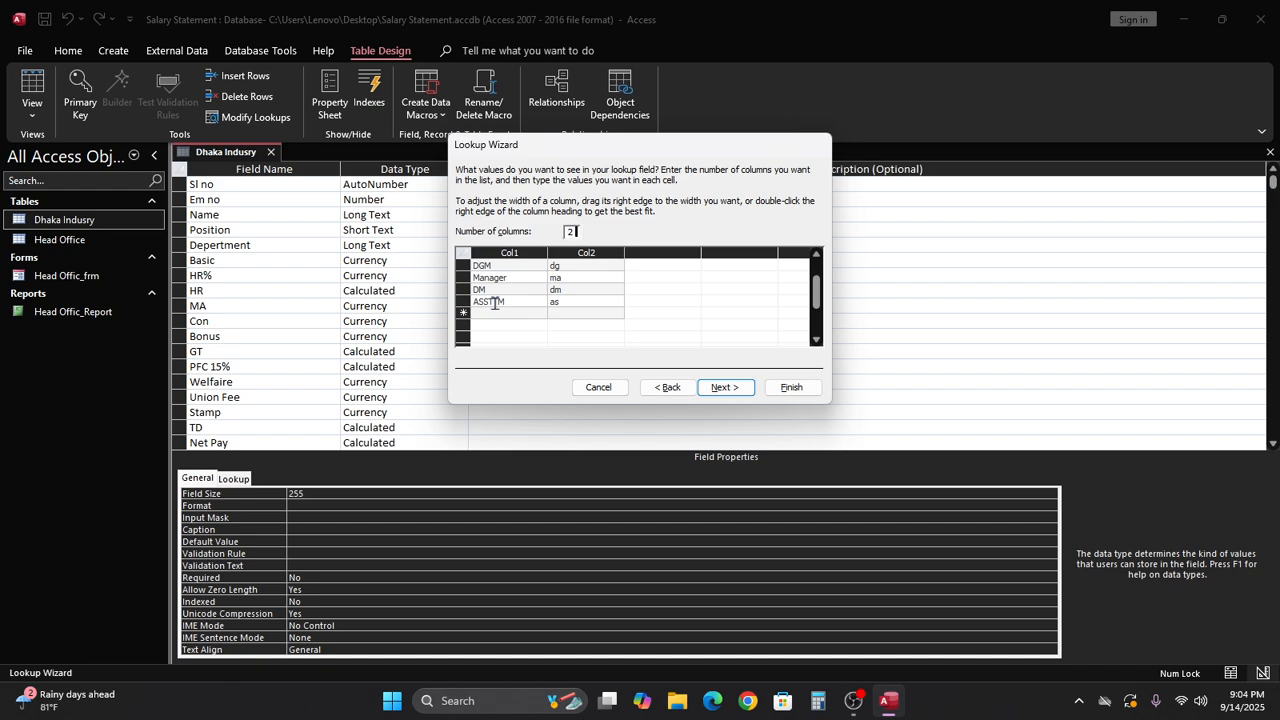
{"action": "left_click", "coordinate": [496, 313]}
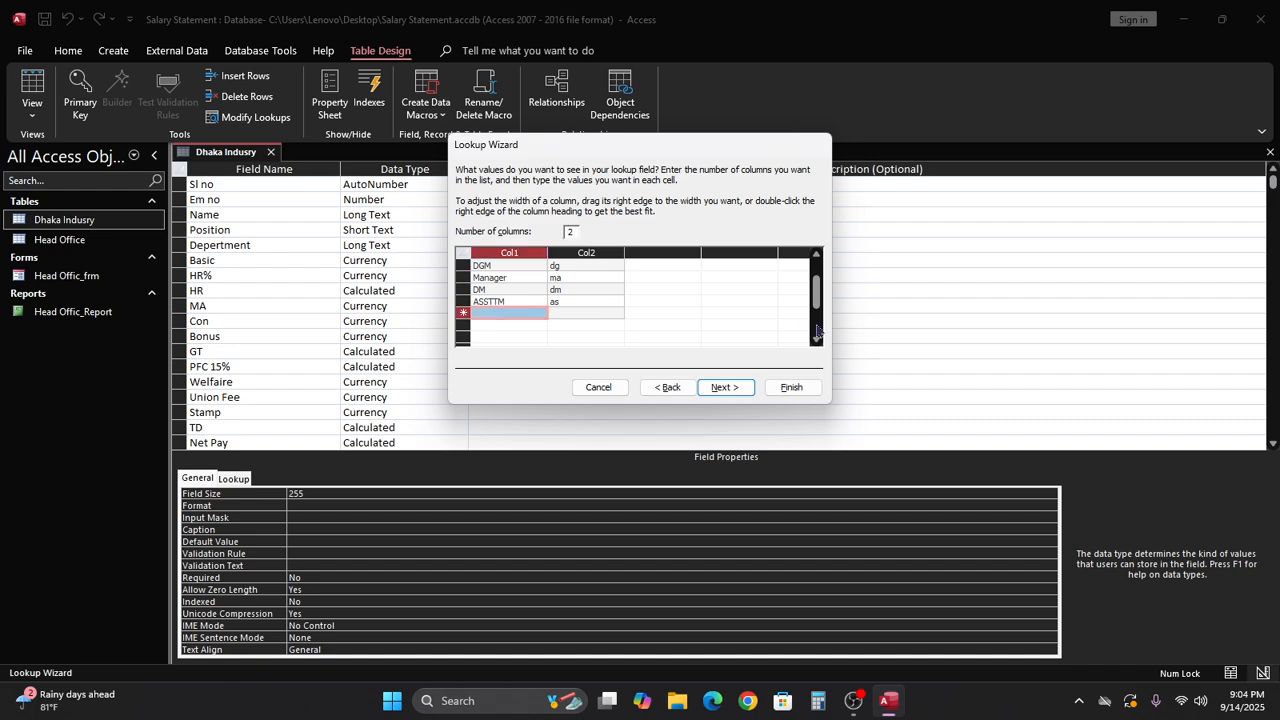
{"action": "type", "text": "O"}
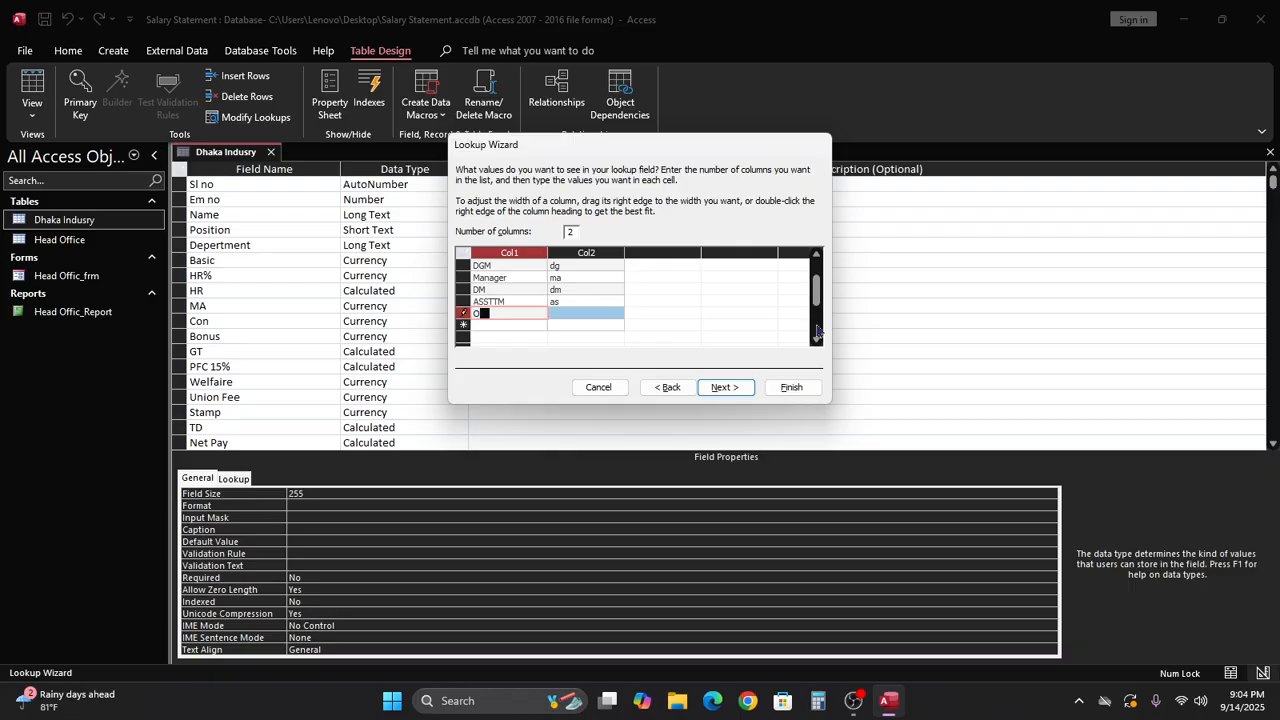
{"action": "type", "text": "perator"}
{"action": "key", "text": "Tab"}
{"action": "type", "text": "o"}
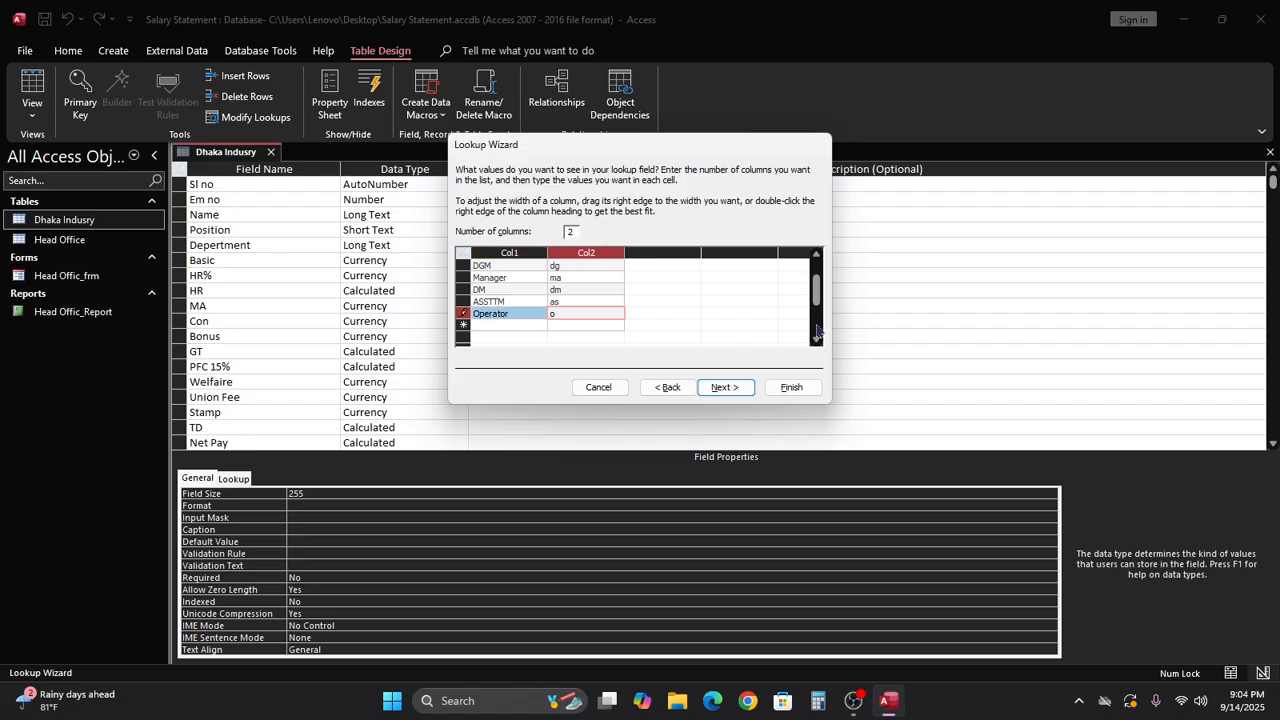
{"action": "key", "text": "Tab"}
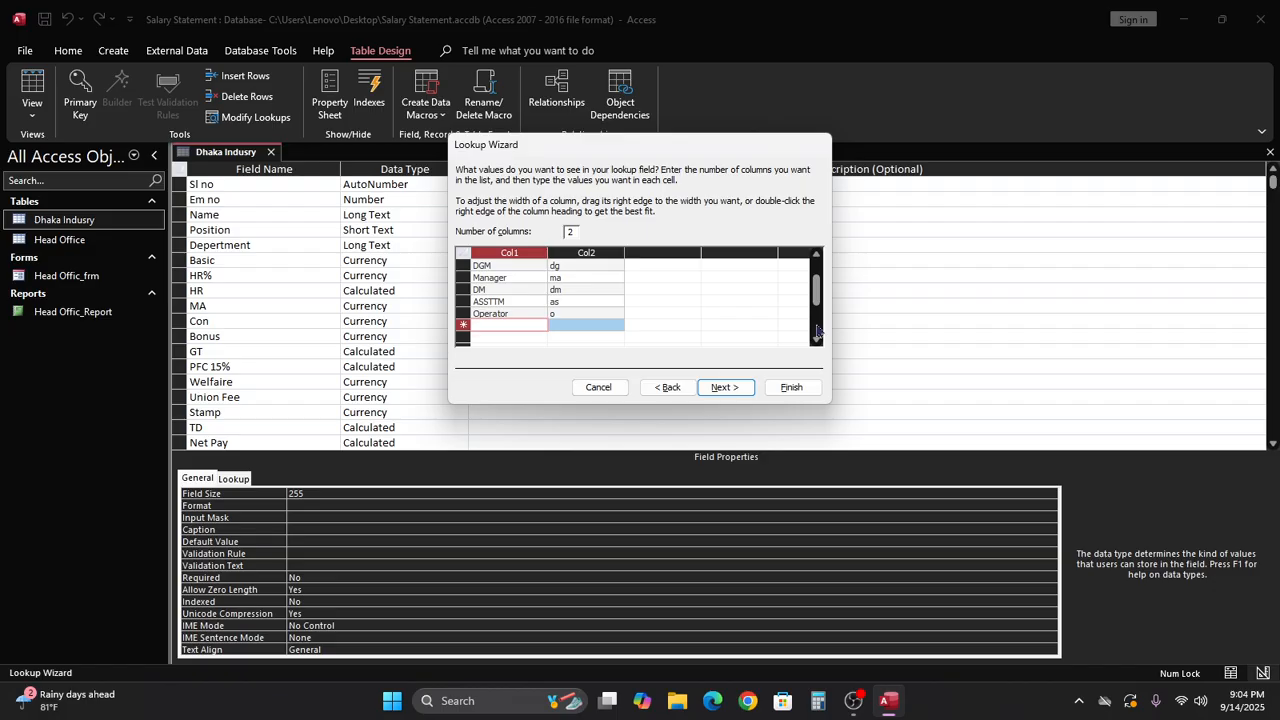
Step: Add the last two lookup rows: Cleark with c, and Peon with p
{"action": "type", "text": "Cl"}
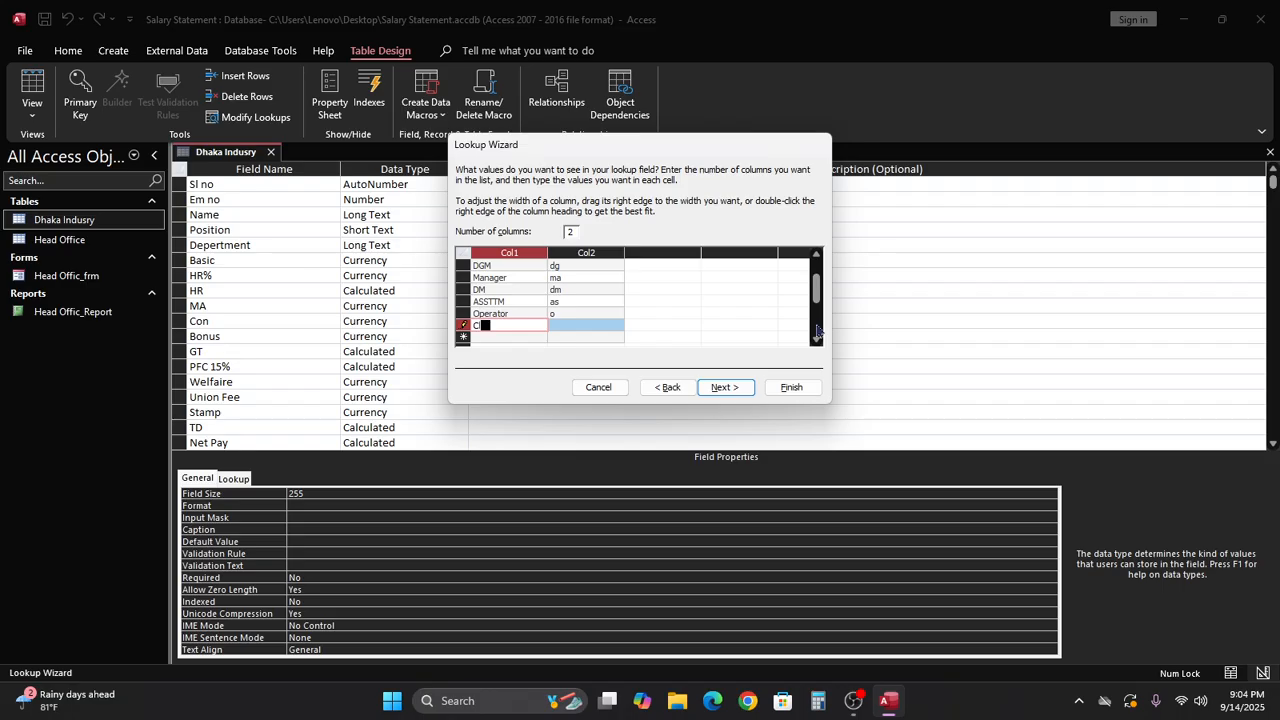
{"action": "type", "text": "eark"}
{"action": "key", "text": "Tab"}
{"action": "type", "text": "c"}
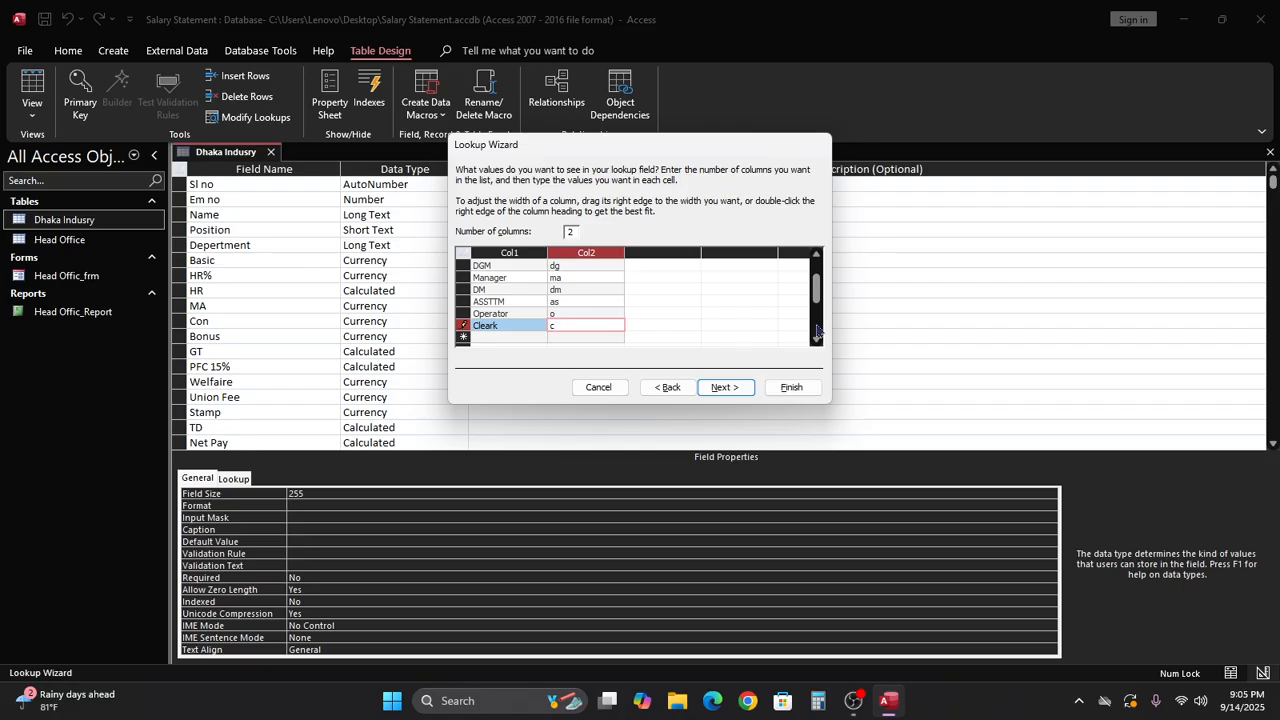
{"action": "key", "text": "Tab"}
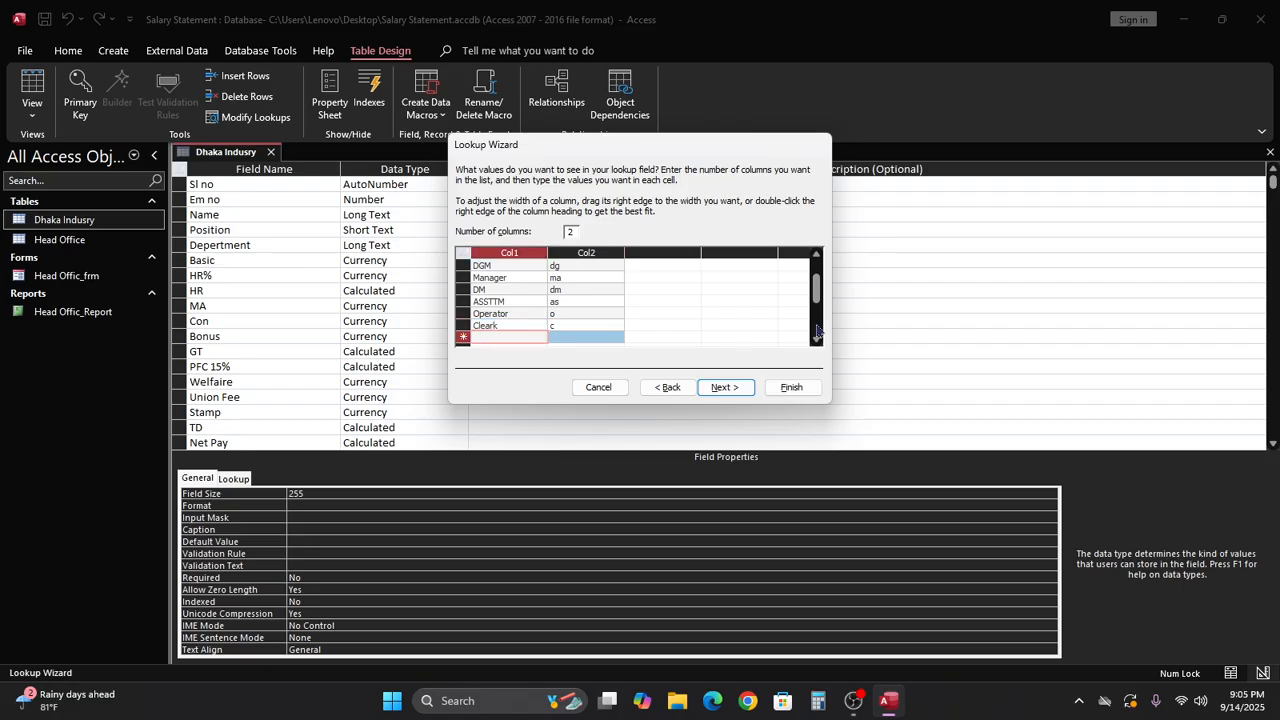
{"action": "type", "text": "Peon"}
{"action": "key", "text": "Tab"}
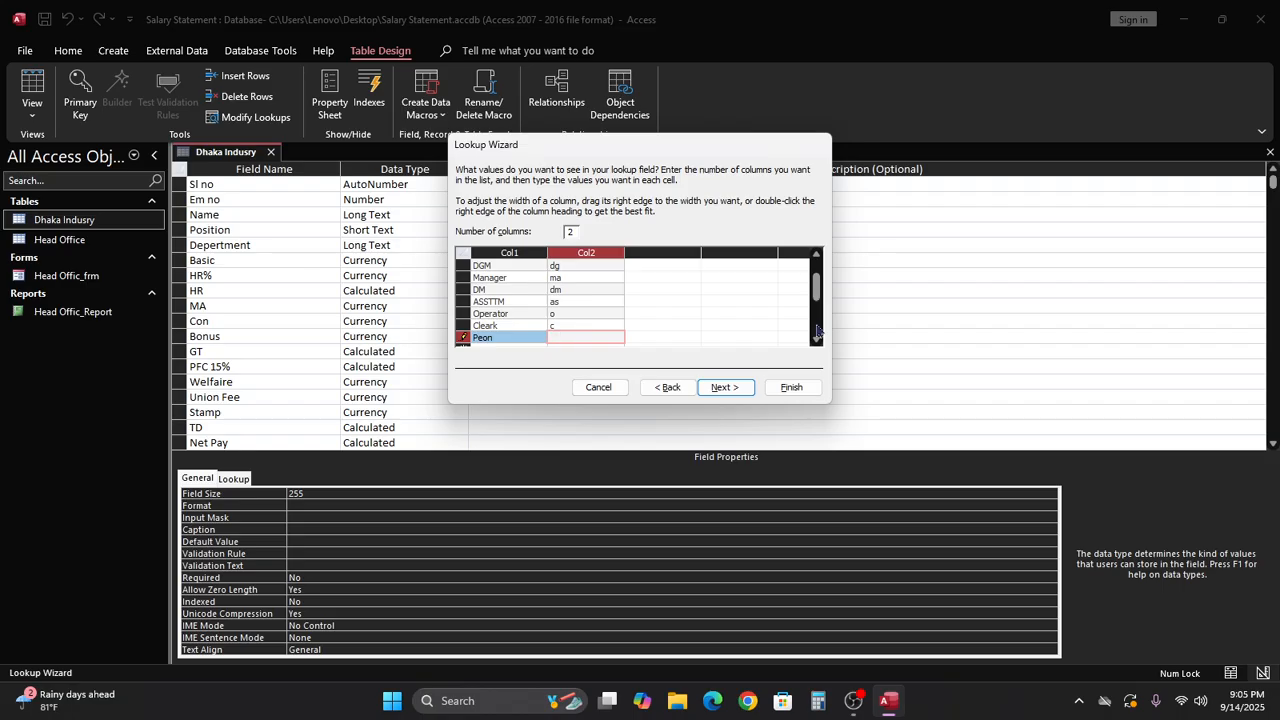
{"action": "type", "text": "p"}
Step: Finish the Lookup Wizard, storing the value from Col1 and keeping Position as the field label
{"action": "left_click", "coordinate": [728, 389]}
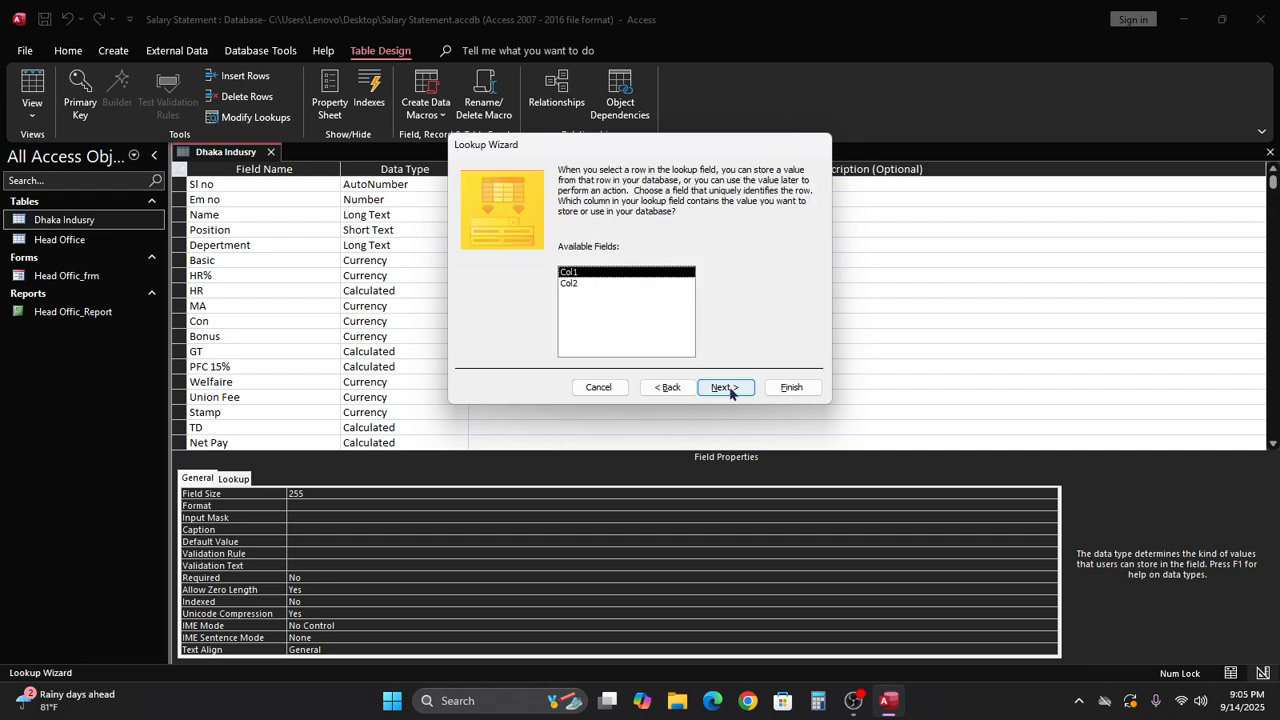
{"action": "left_click", "coordinate": [728, 389]}
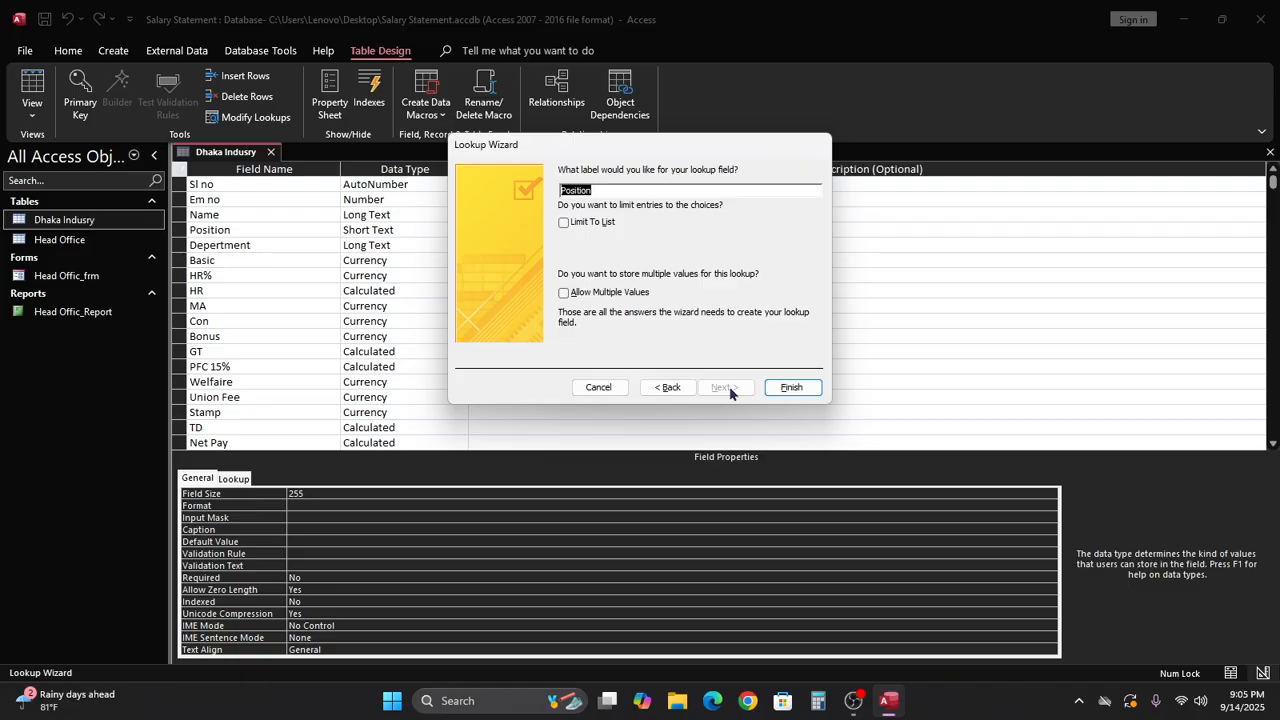
{"action": "left_click", "coordinate": [805, 392]}
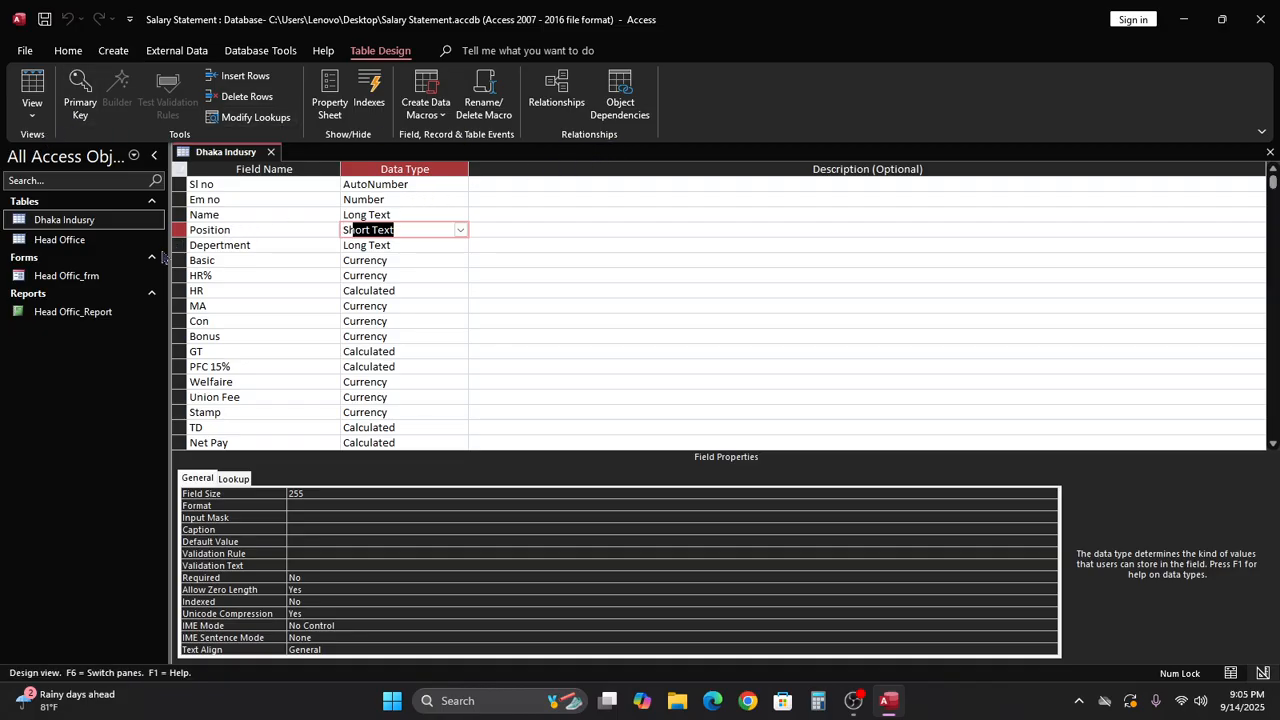
Step: Open the Dhaka Indusry table in Datasheet view and check the list of choices in the Position field
{"action": "left_click", "coordinate": [26, 224]}
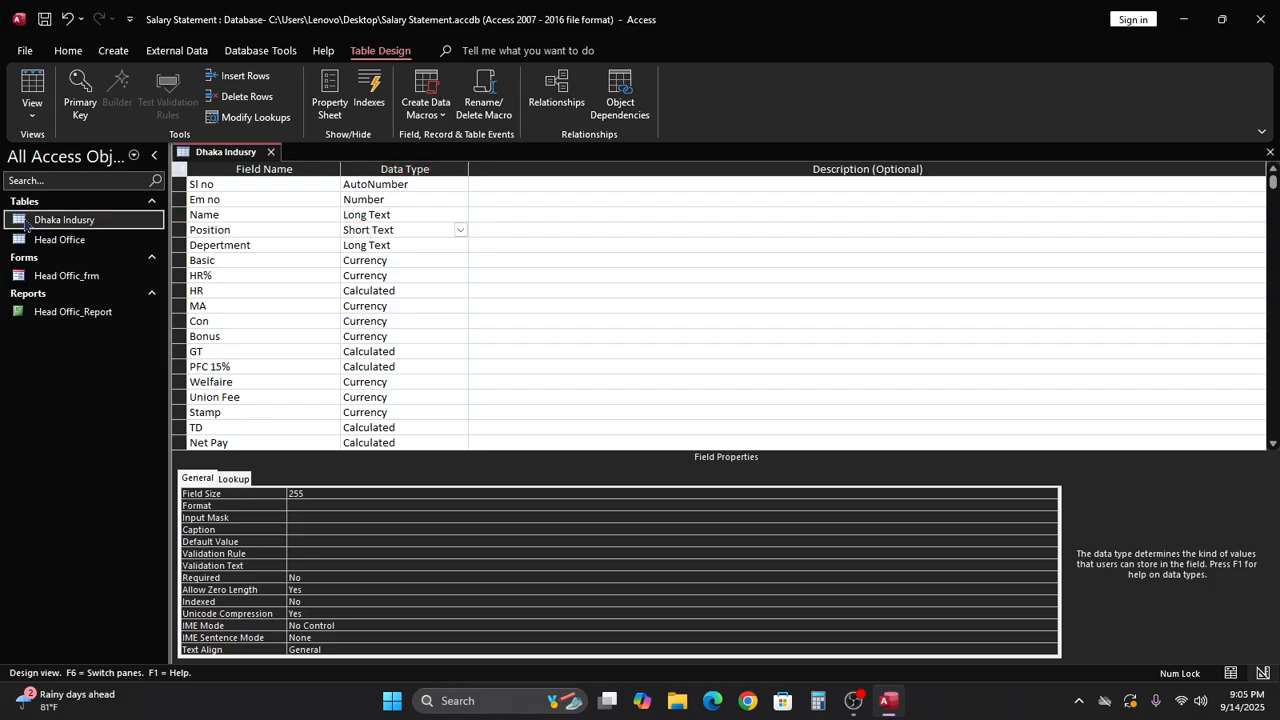
{"action": "double_click", "coordinate": [26, 224]}
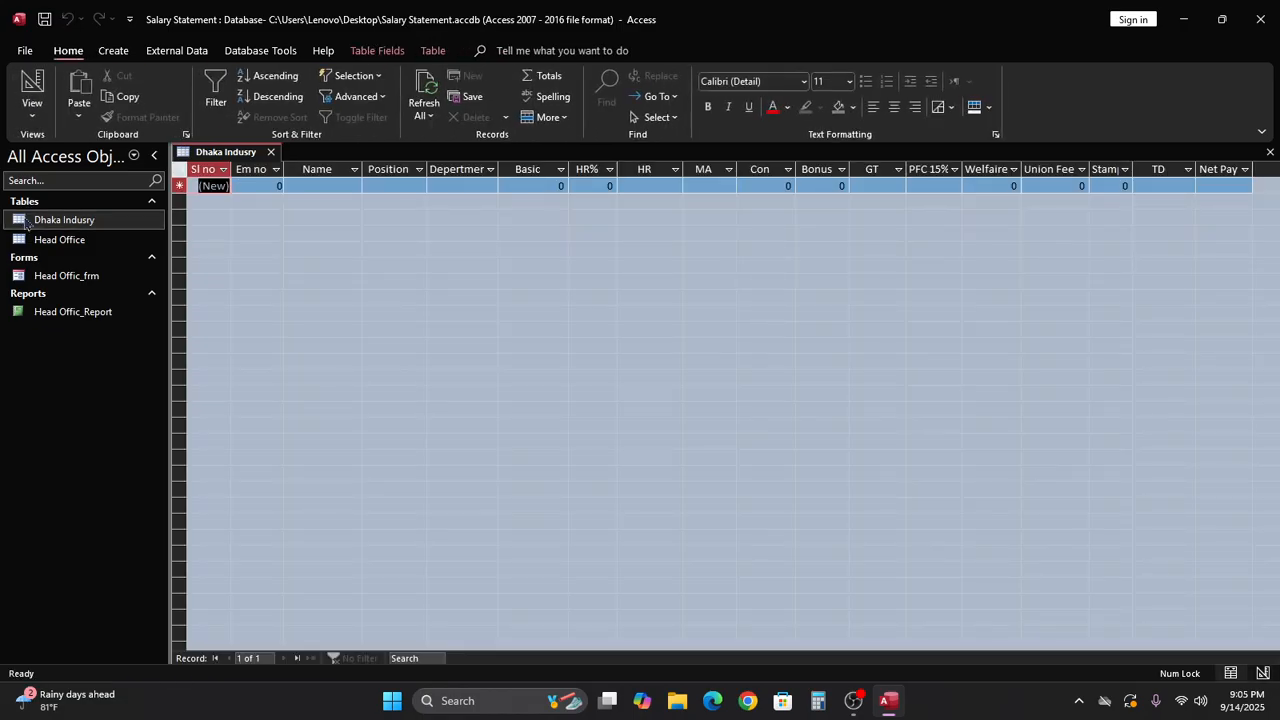
{"action": "left_click", "coordinate": [376, 186]}
{"action": "left_click", "coordinate": [419, 186]}
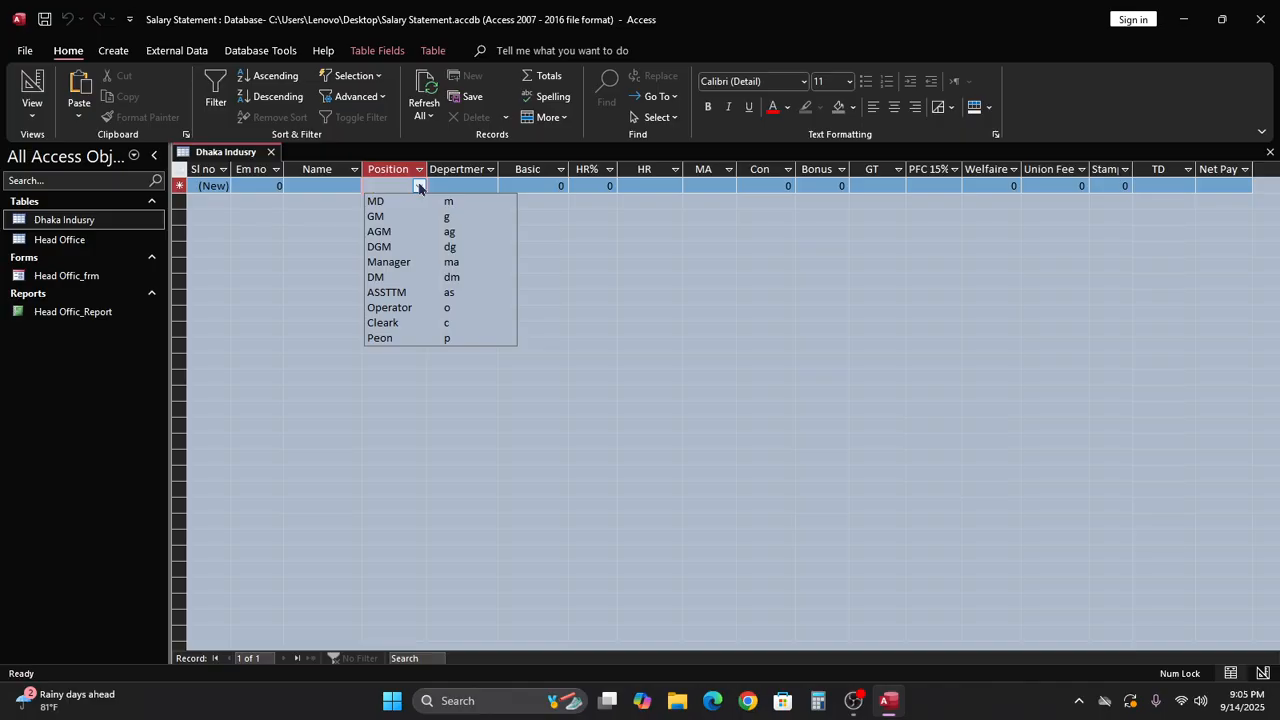
{"action": "left_click", "coordinate": [419, 186]}
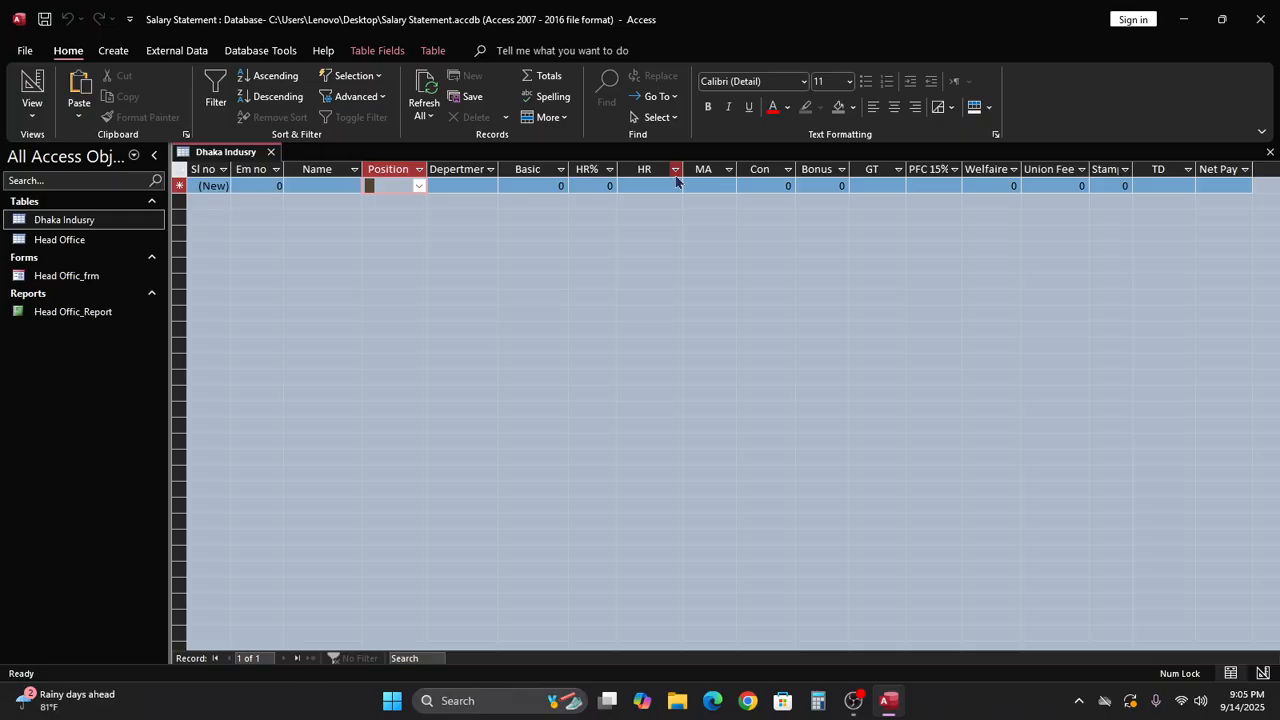
Step: Test autocomplete in the first record's Position field with the entries p, dm and d, clearing the field between attempts
{"action": "type", "text": "p"}
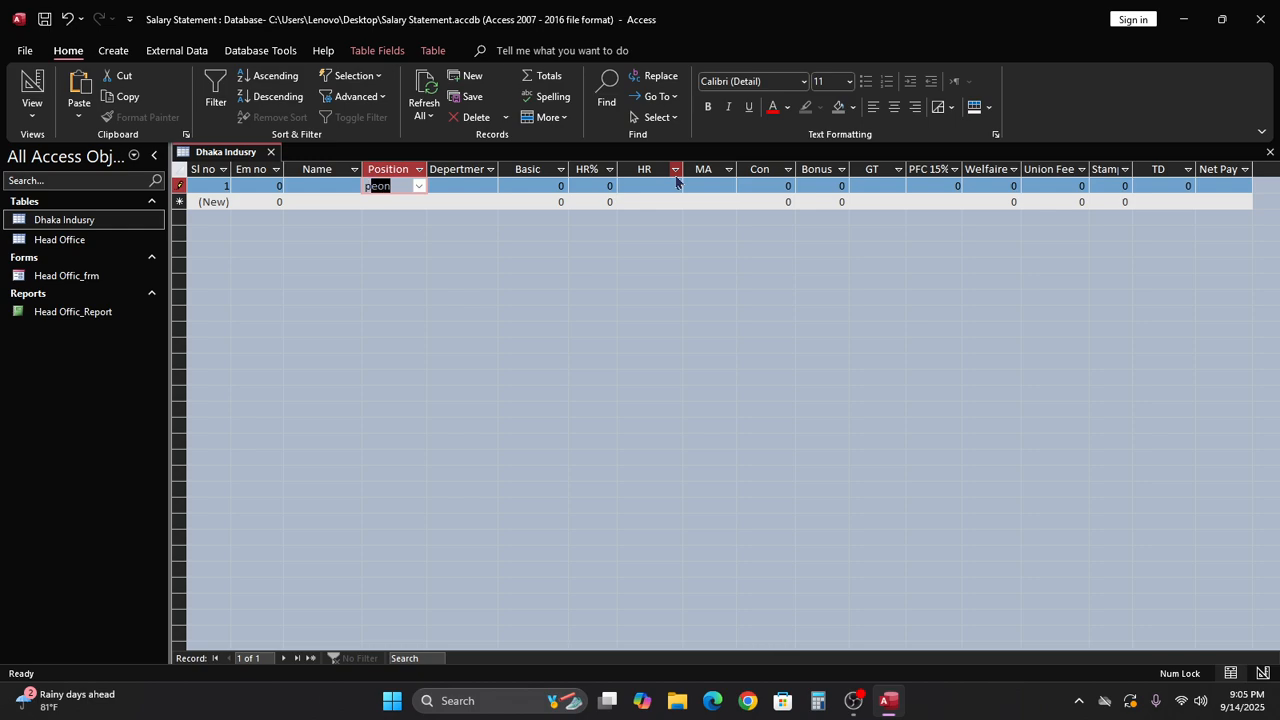
{"action": "key", "text": "BackSpace"}
{"action": "key", "text": "BackSpace"}
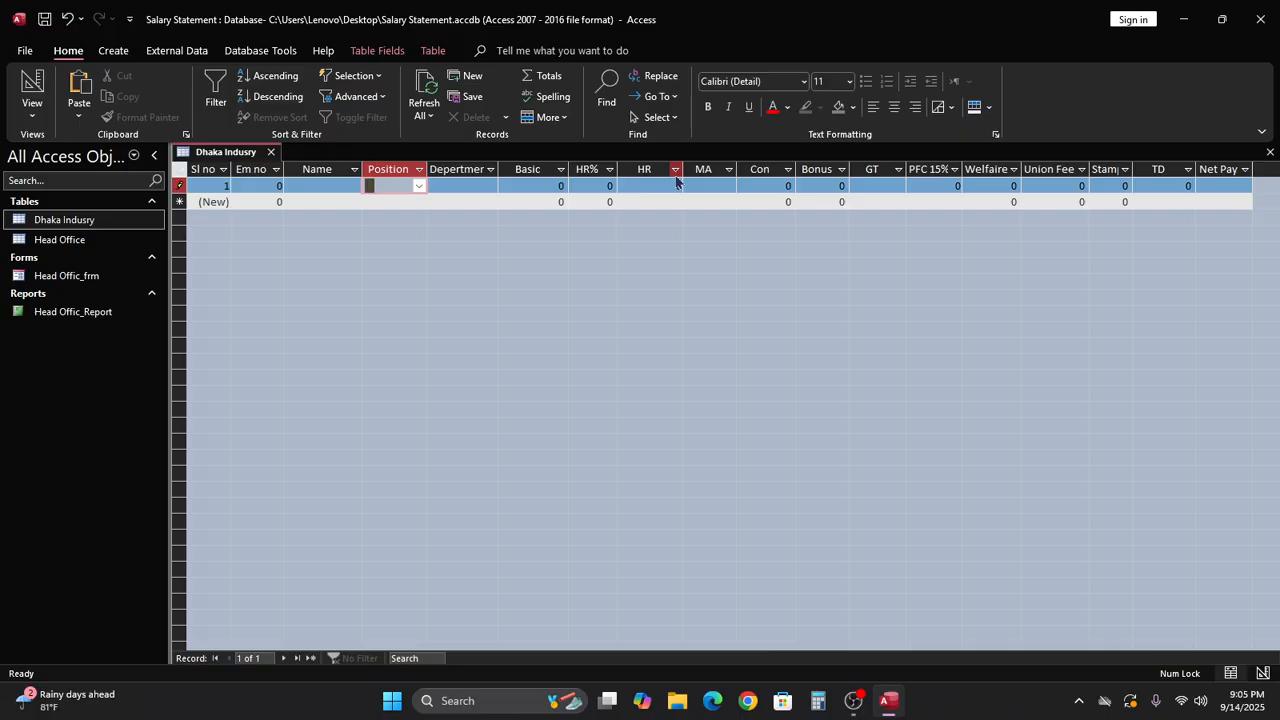
{"action": "type", "text": "d"}
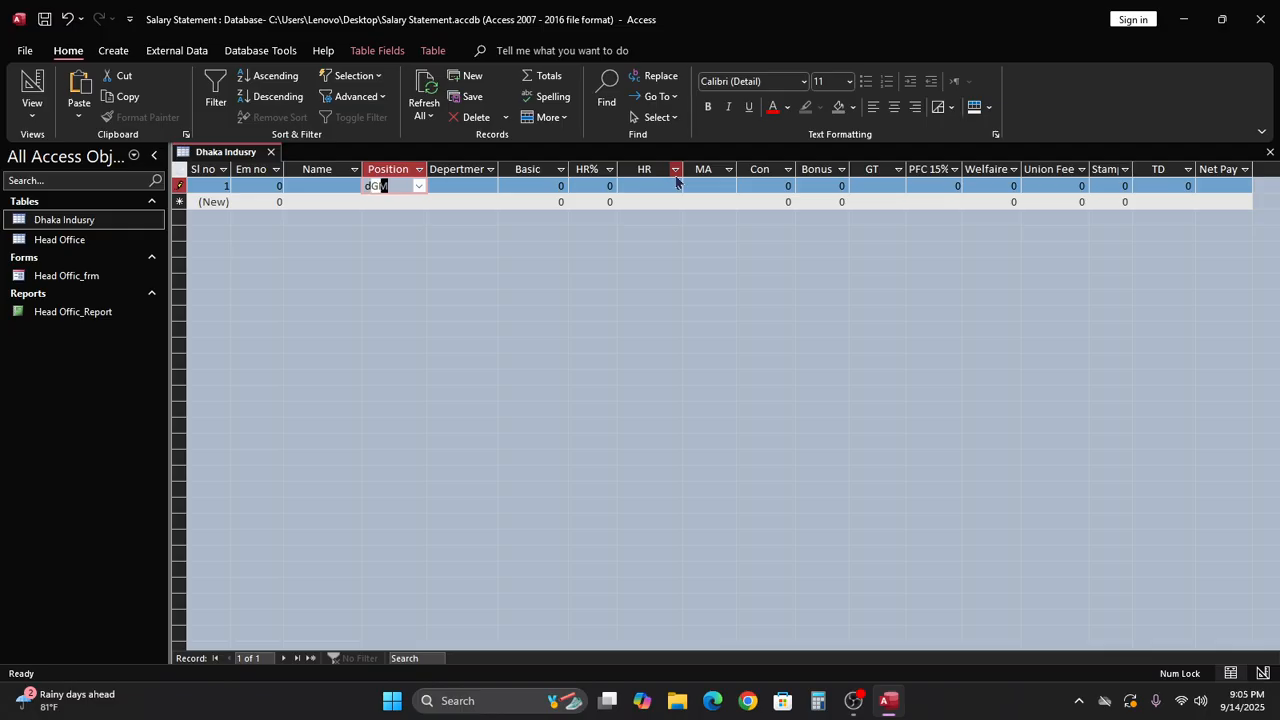
{"action": "type", "text": "m"}
{"action": "key", "text": "BackSpace"}
{"action": "key", "text": "BackSpace"}
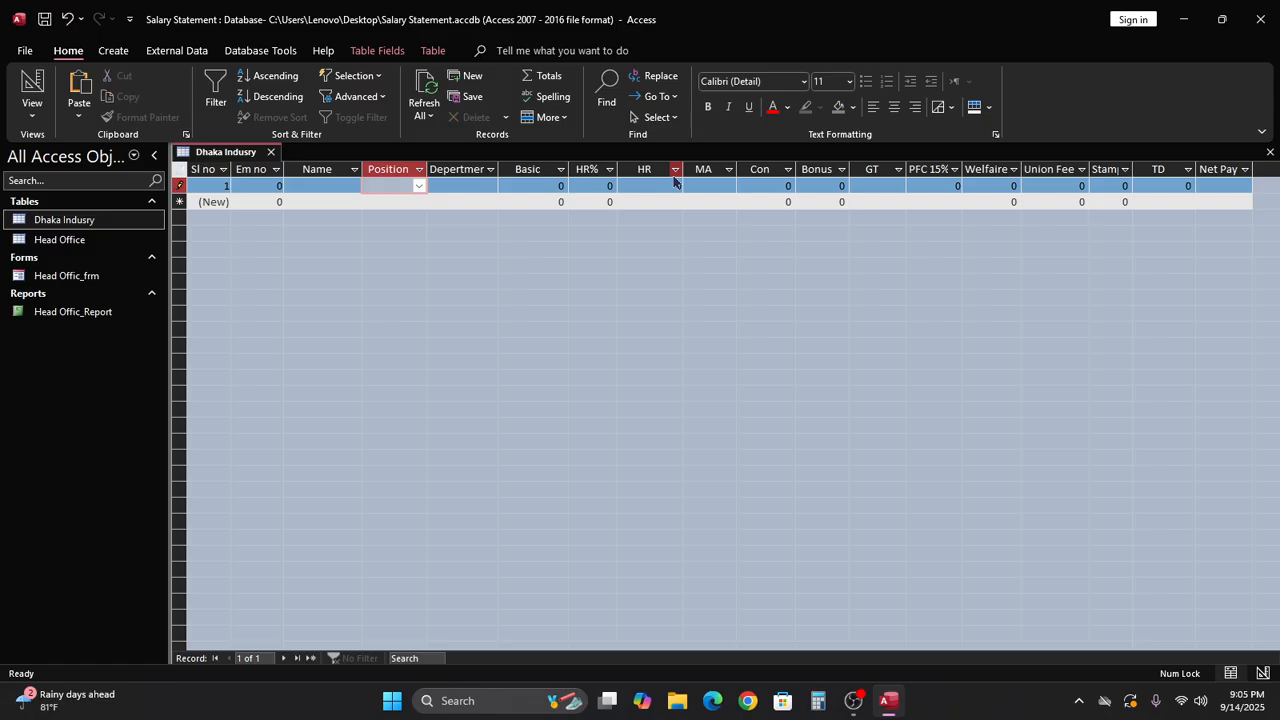
{"action": "type", "text": "dGM"}
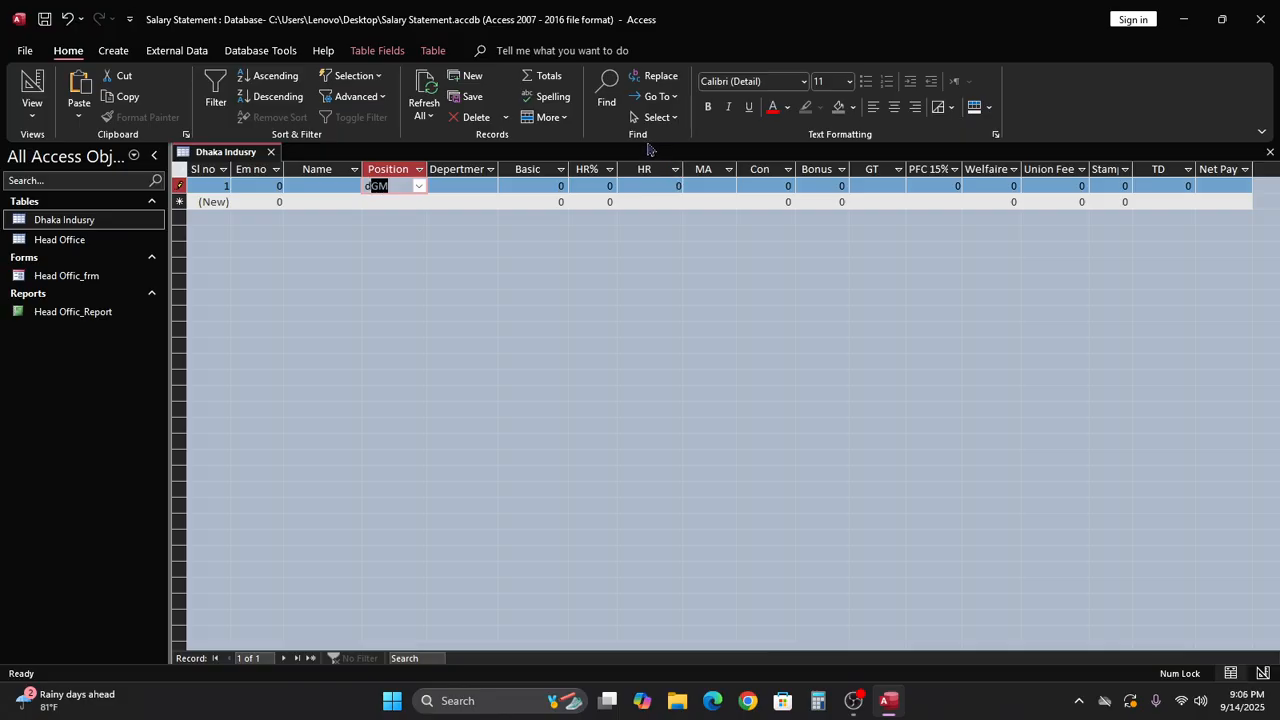
Step: Choose GM from the Position list for the first record and close the Dhaka Indusry table
{"action": "left_click", "coordinate": [419, 187]}
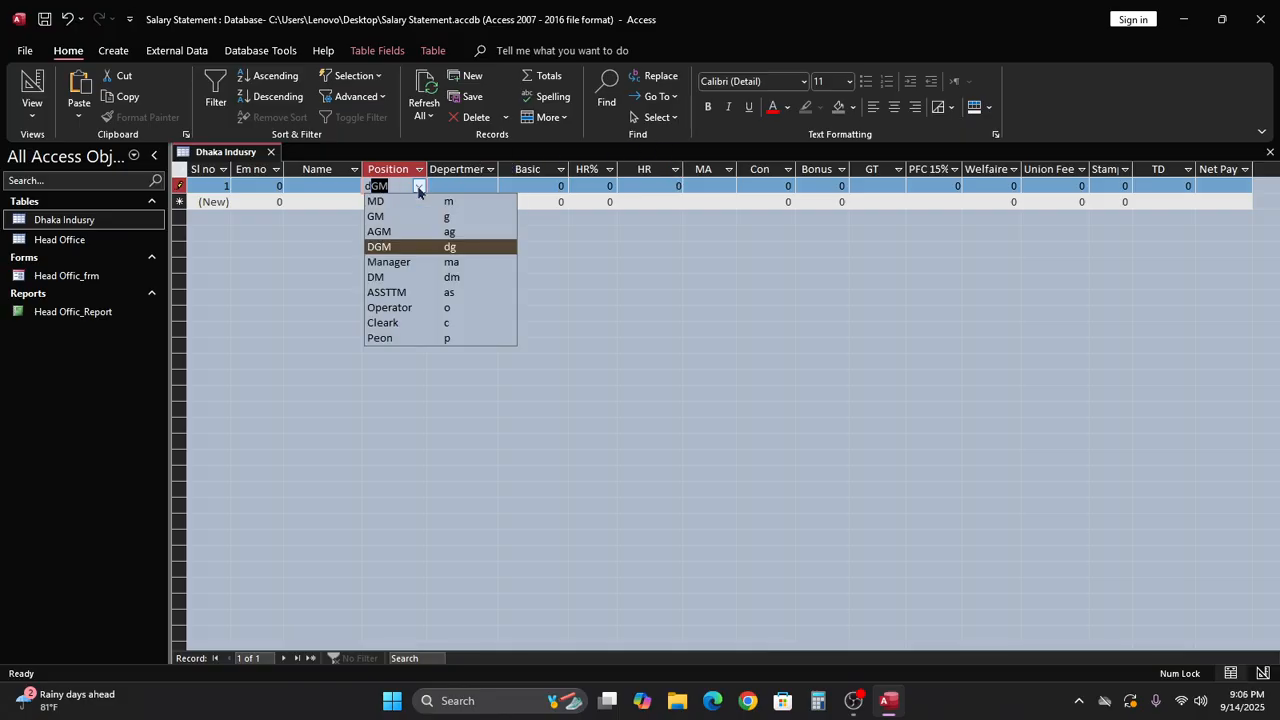
{"action": "left_click", "coordinate": [399, 222]}
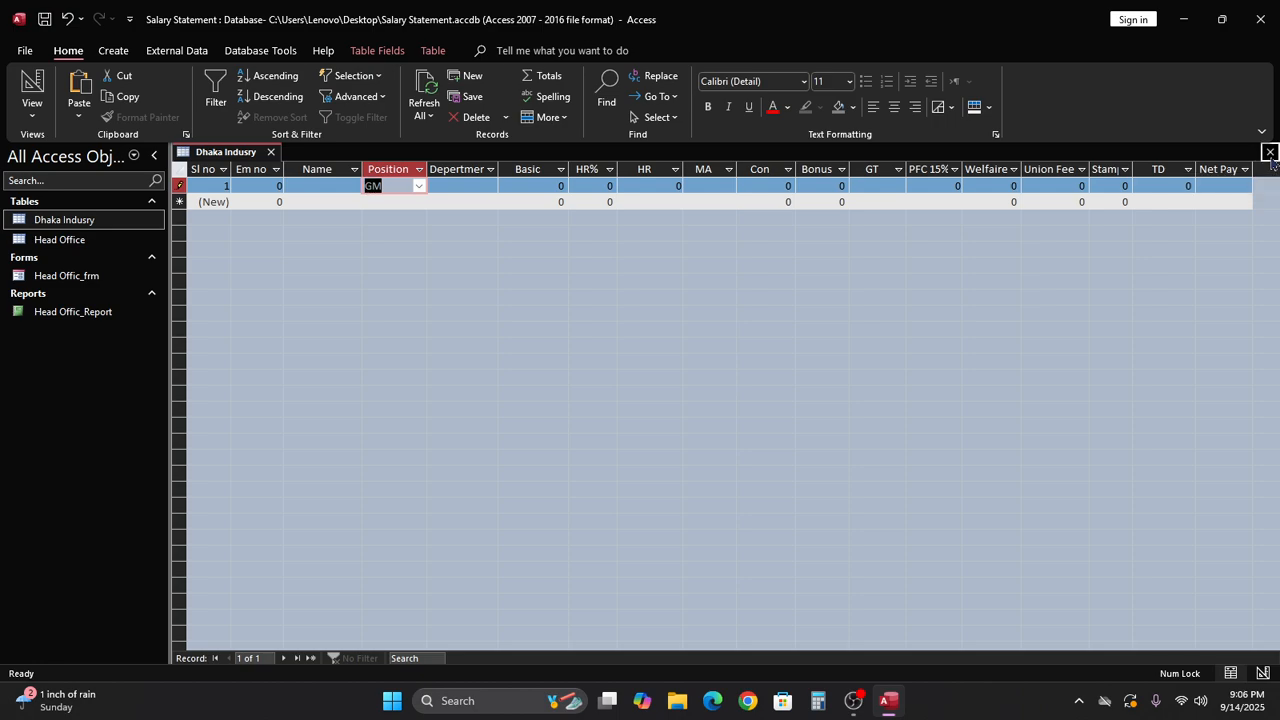
{"action": "left_click", "coordinate": [1270, 154]}
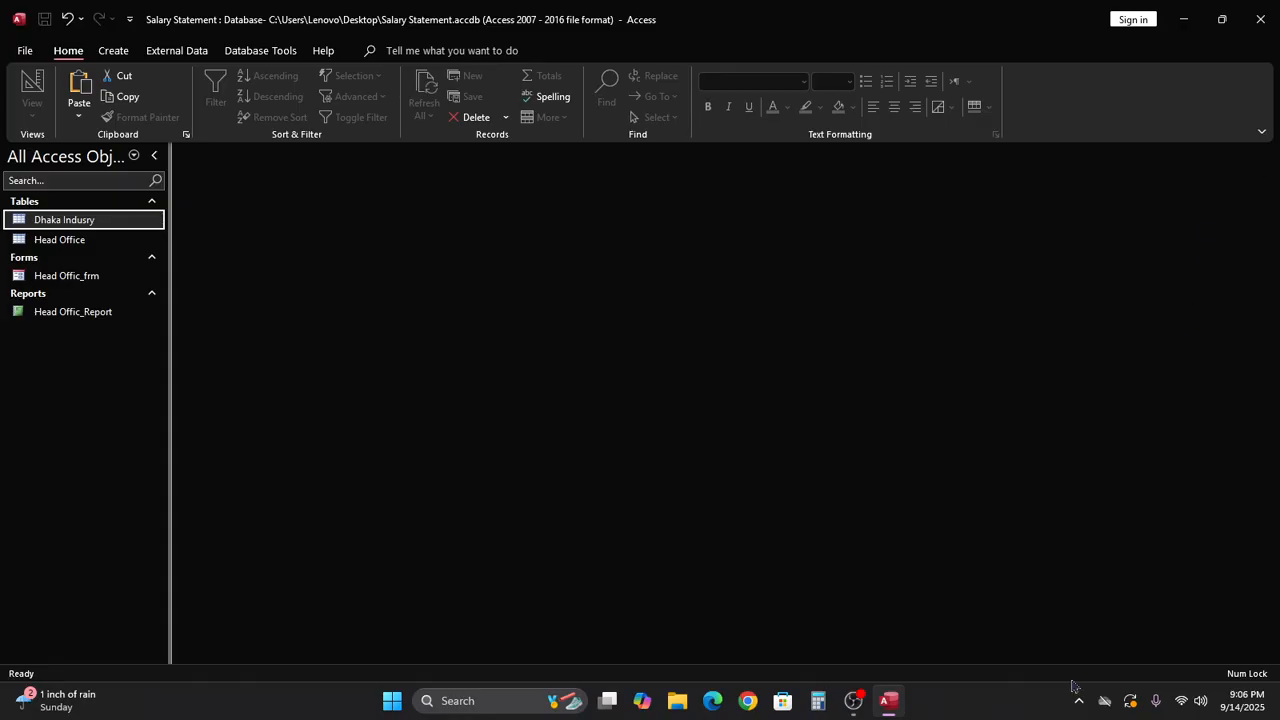
{"action": "left_click", "coordinate": [851, 704]}
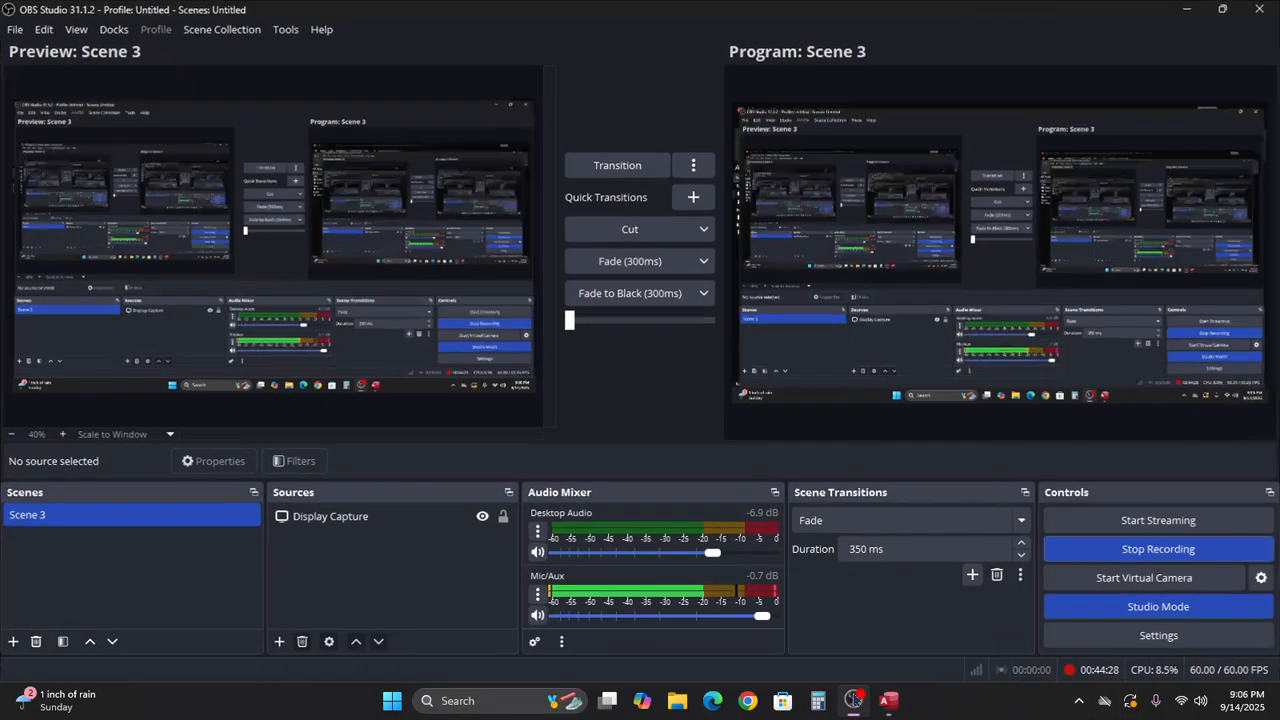